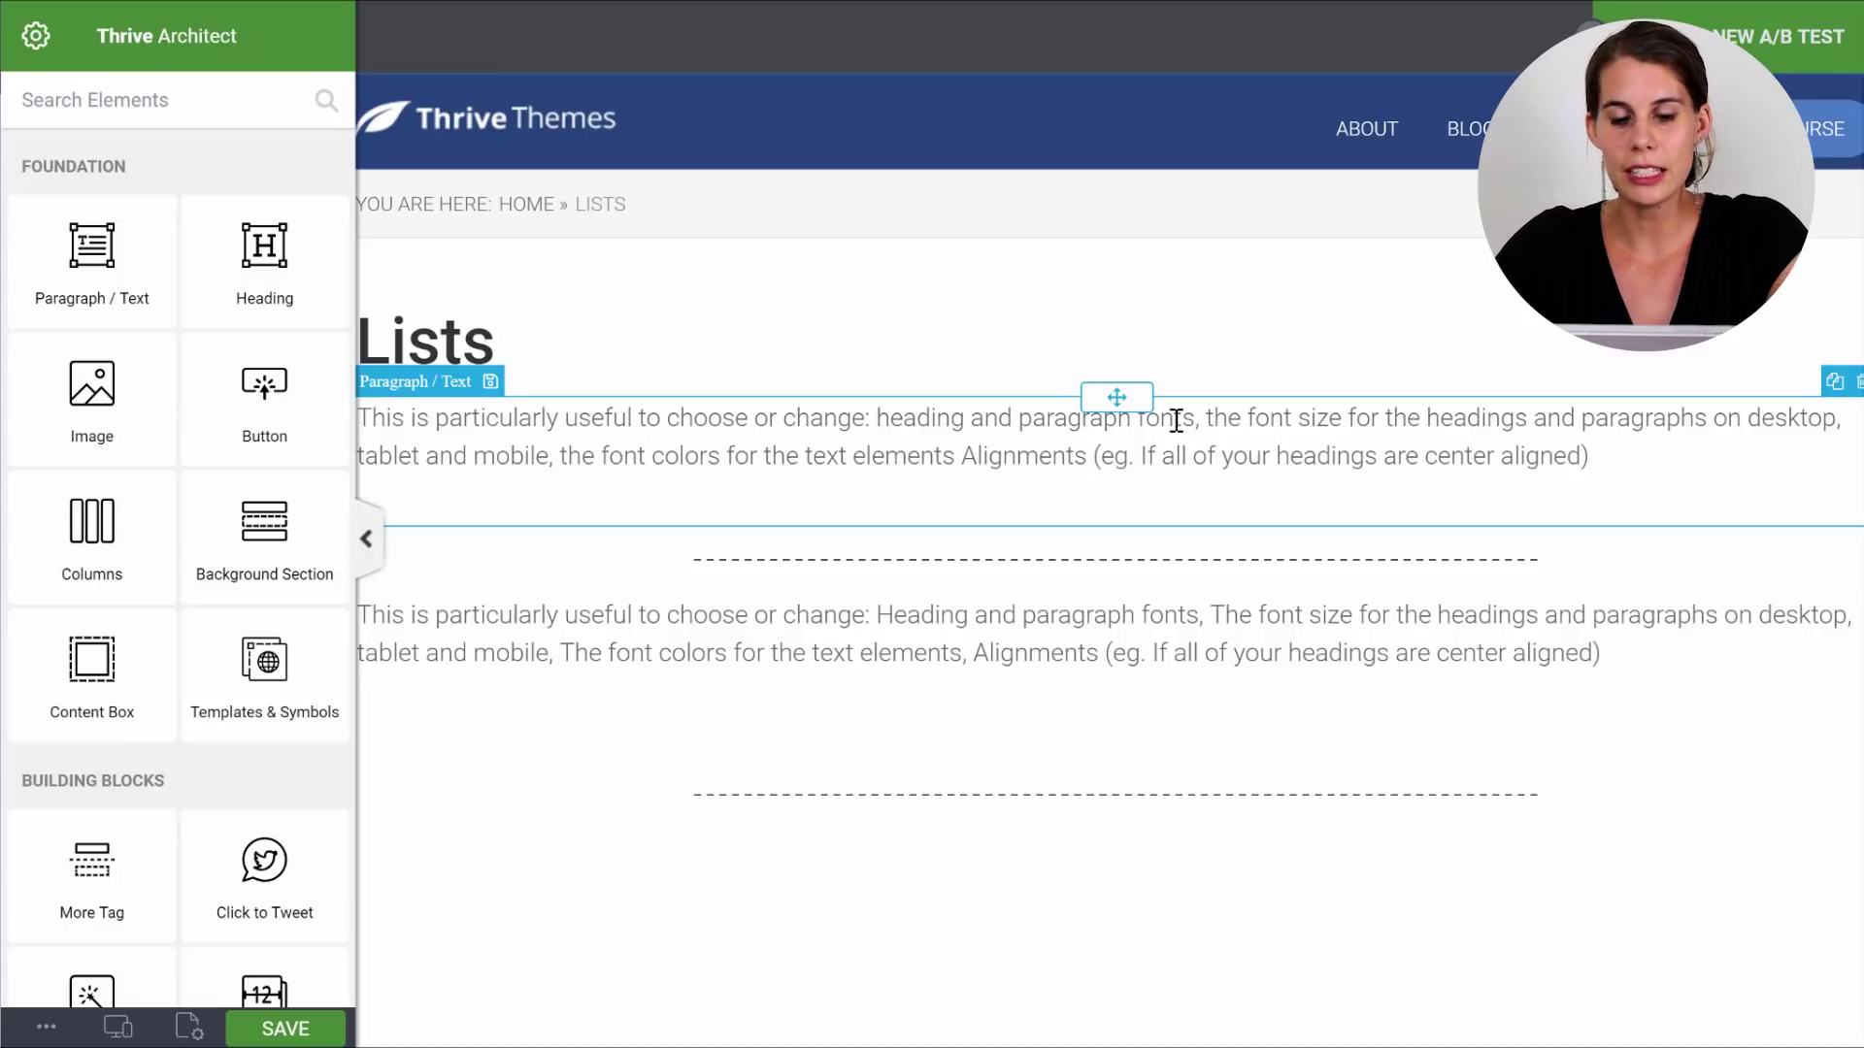
Put the text after "This is particularly useful to choose or change:" in the second paragraph on a new line as a bulleted list.
left_click(879, 614)
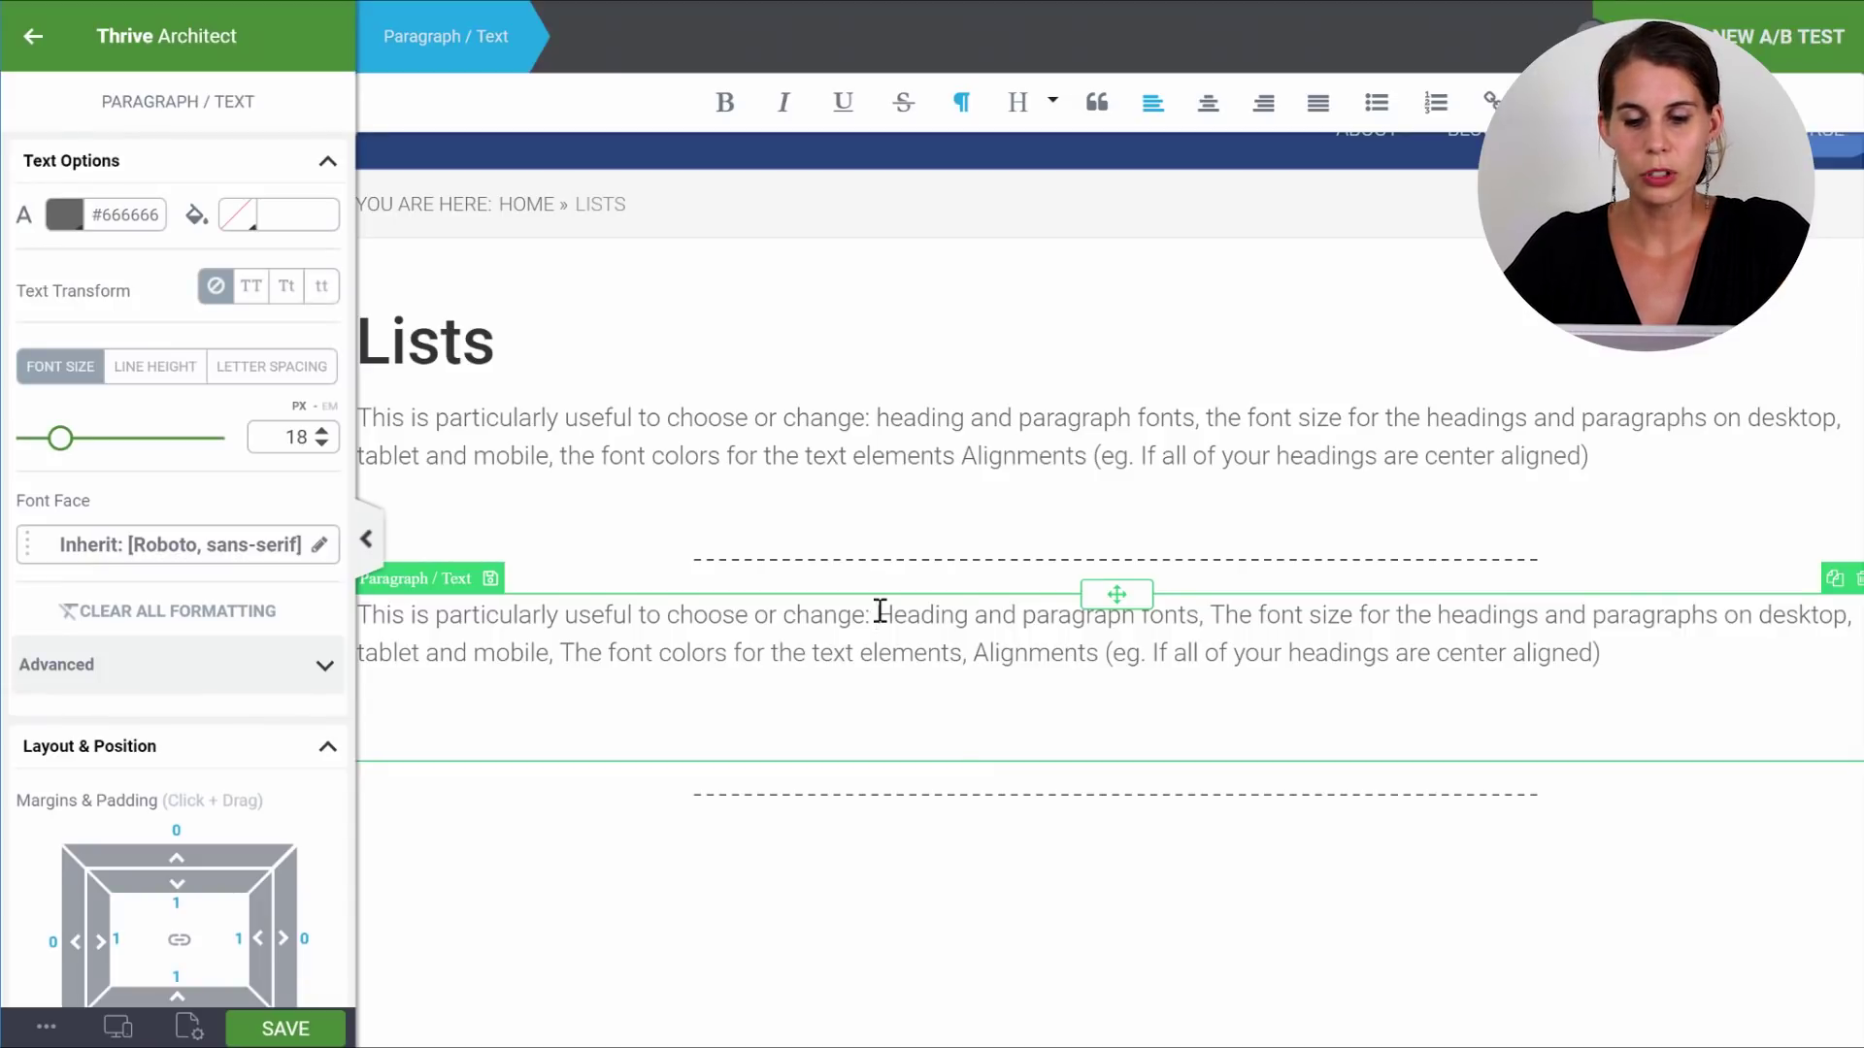
key("Return")
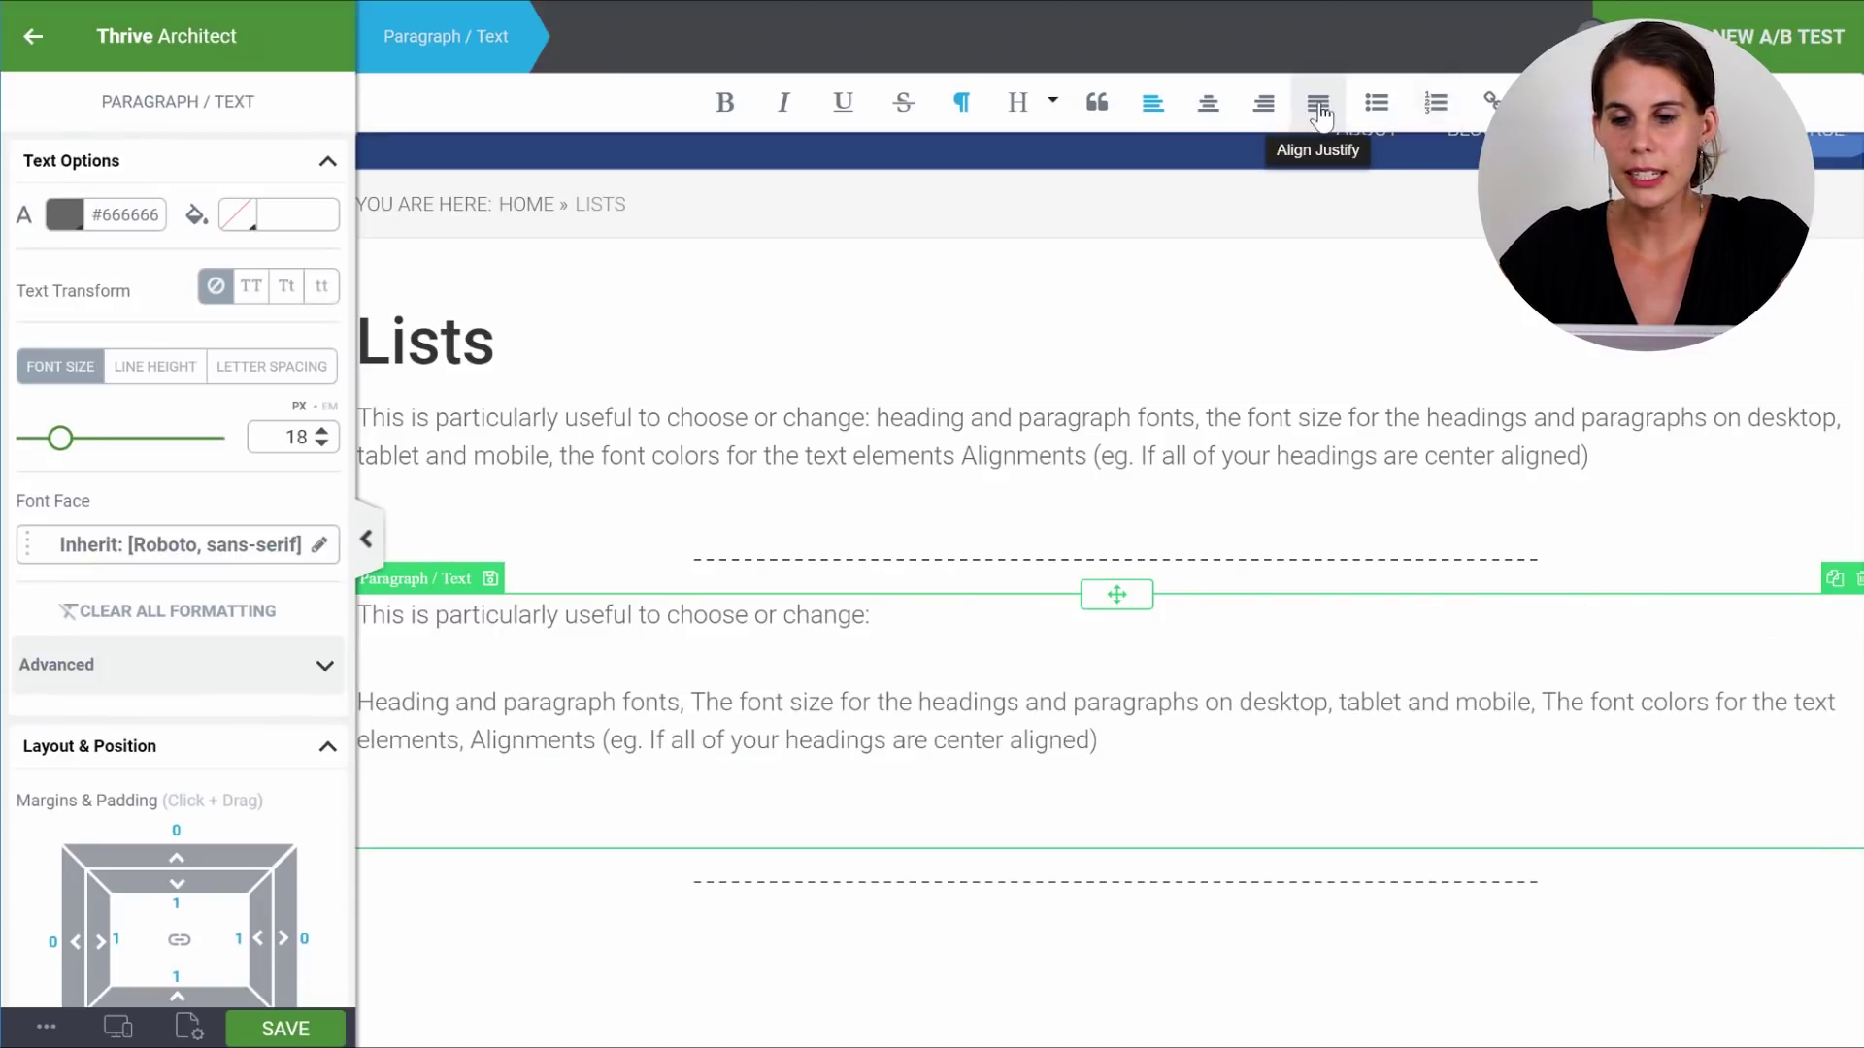
left_click(1378, 107)
Split the bulleted text after each comma so fonts, desktop font size, tablet and mobile, font colors and Alignments become separate bullets.
left_click(749, 701)
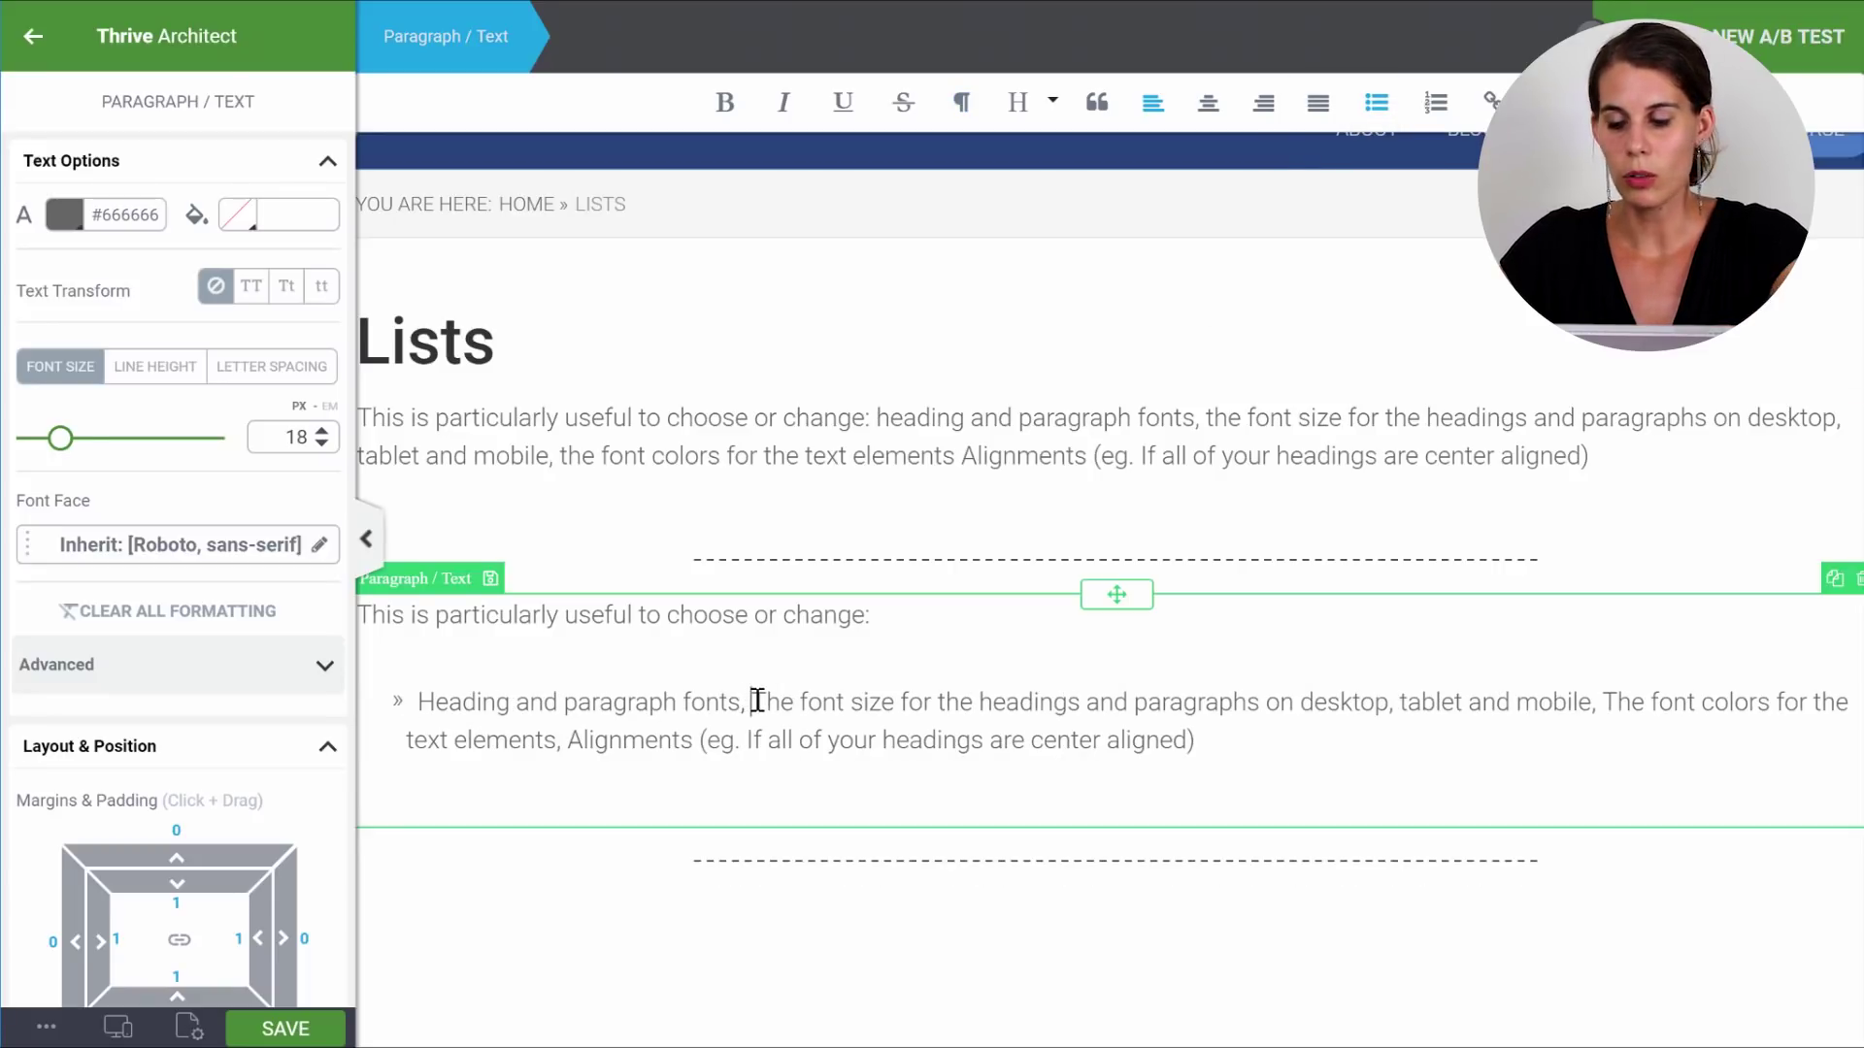
key("Return")
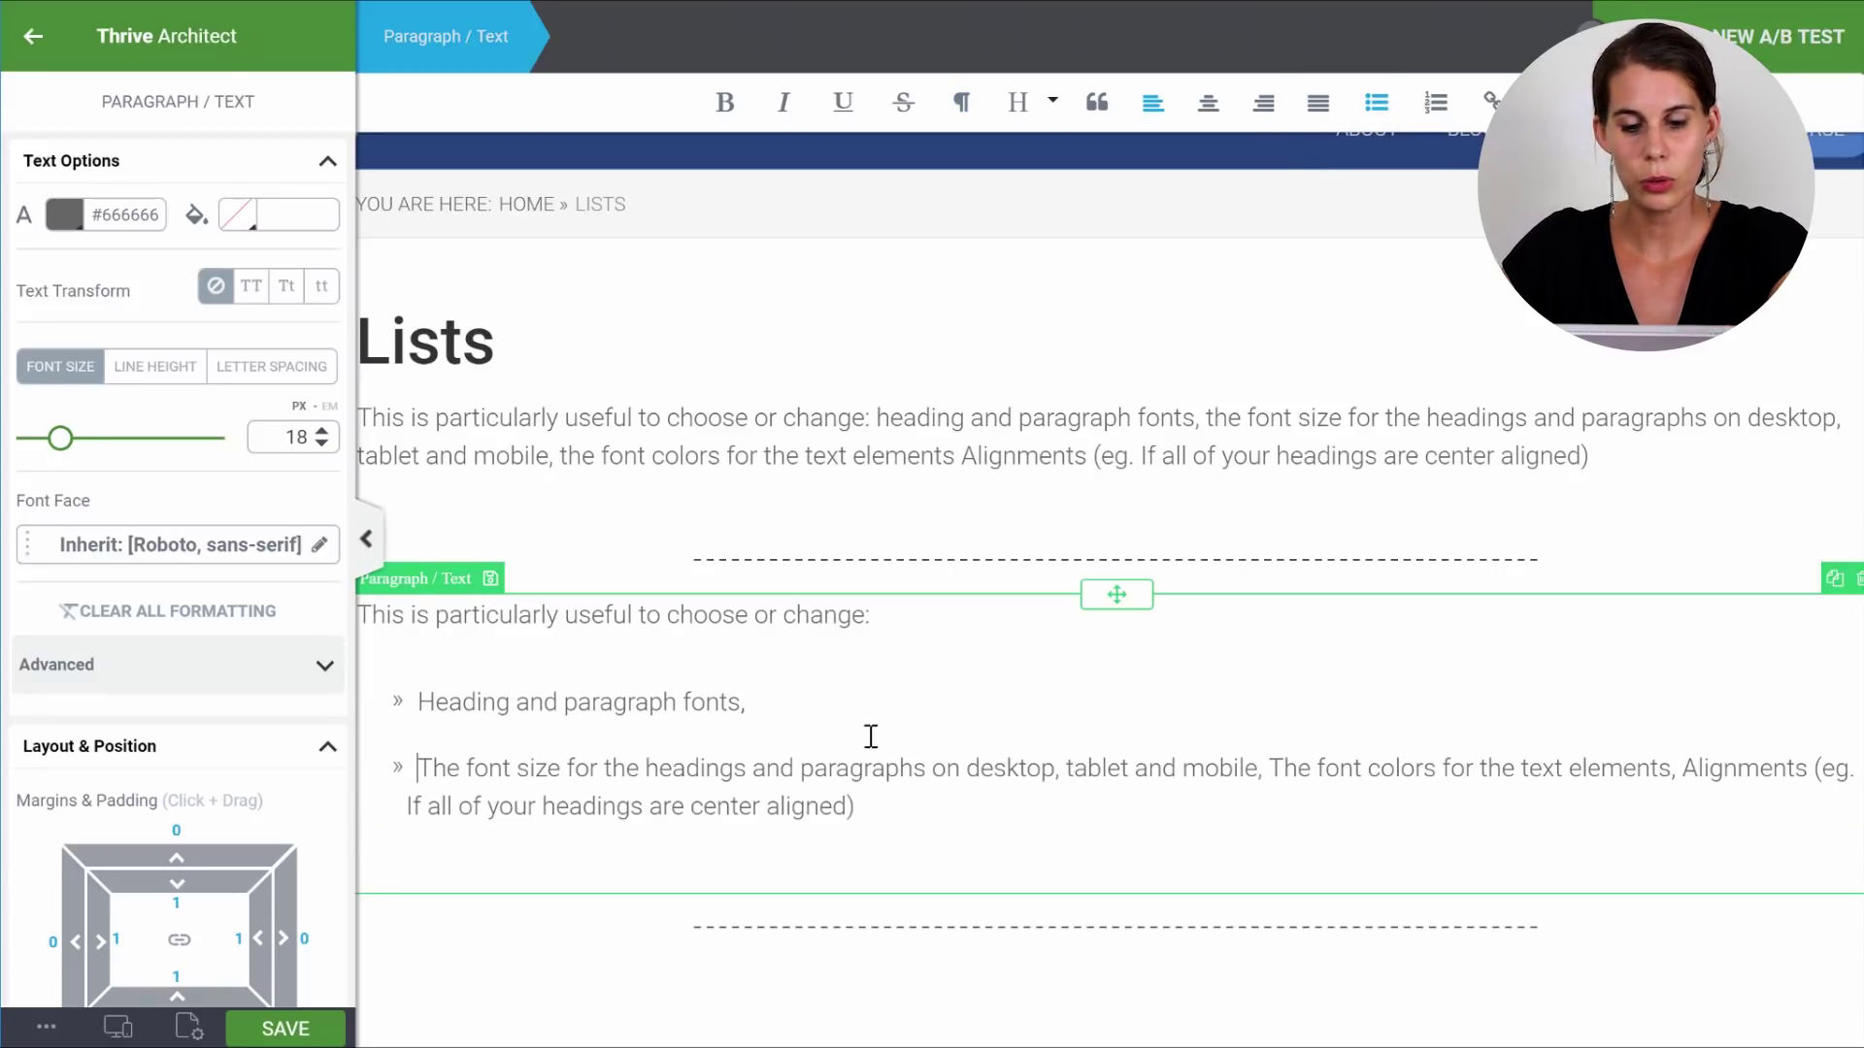
left_click(1070, 770)
key("Return")
left_click(624, 834)
key("Return")
left_click(845, 898)
key("Return")
Search the elements for "list" and add a Styled List below the last dashed divider.
scroll(1191, 733, "down", 3)
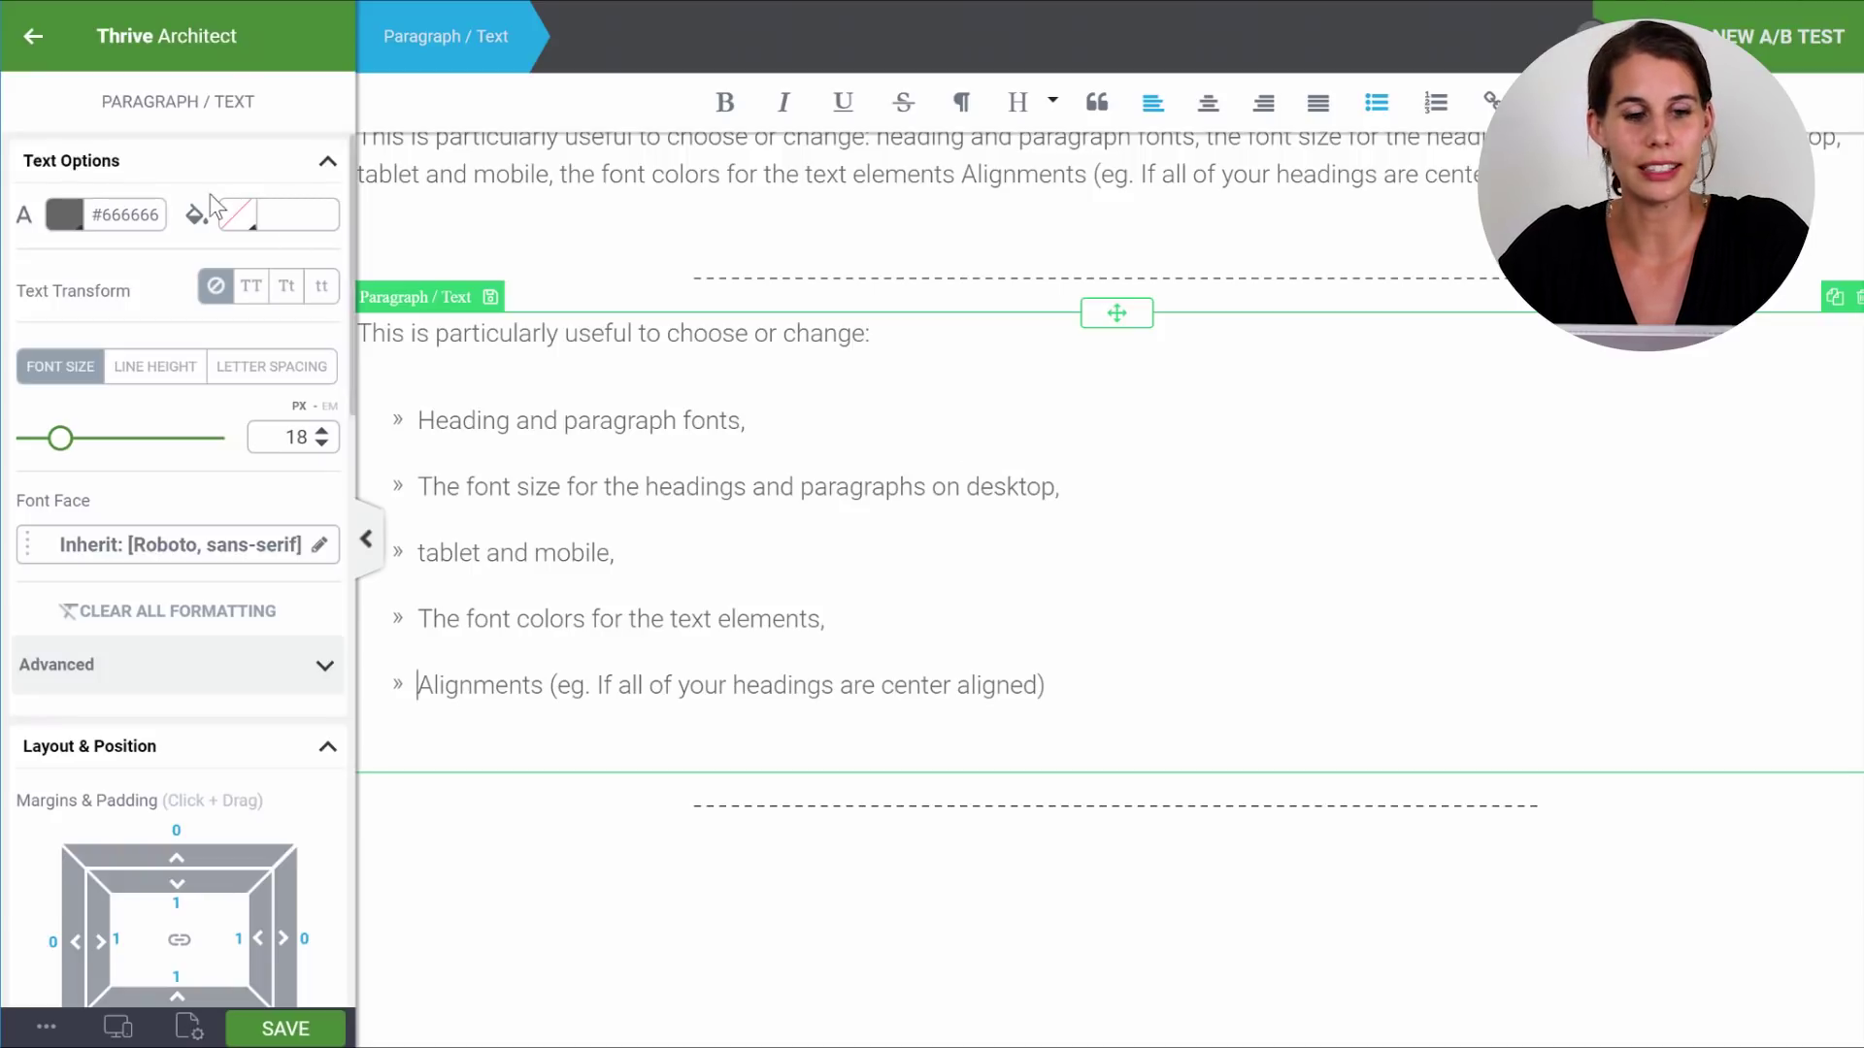
left_click(38, 41)
left_click(180, 98)
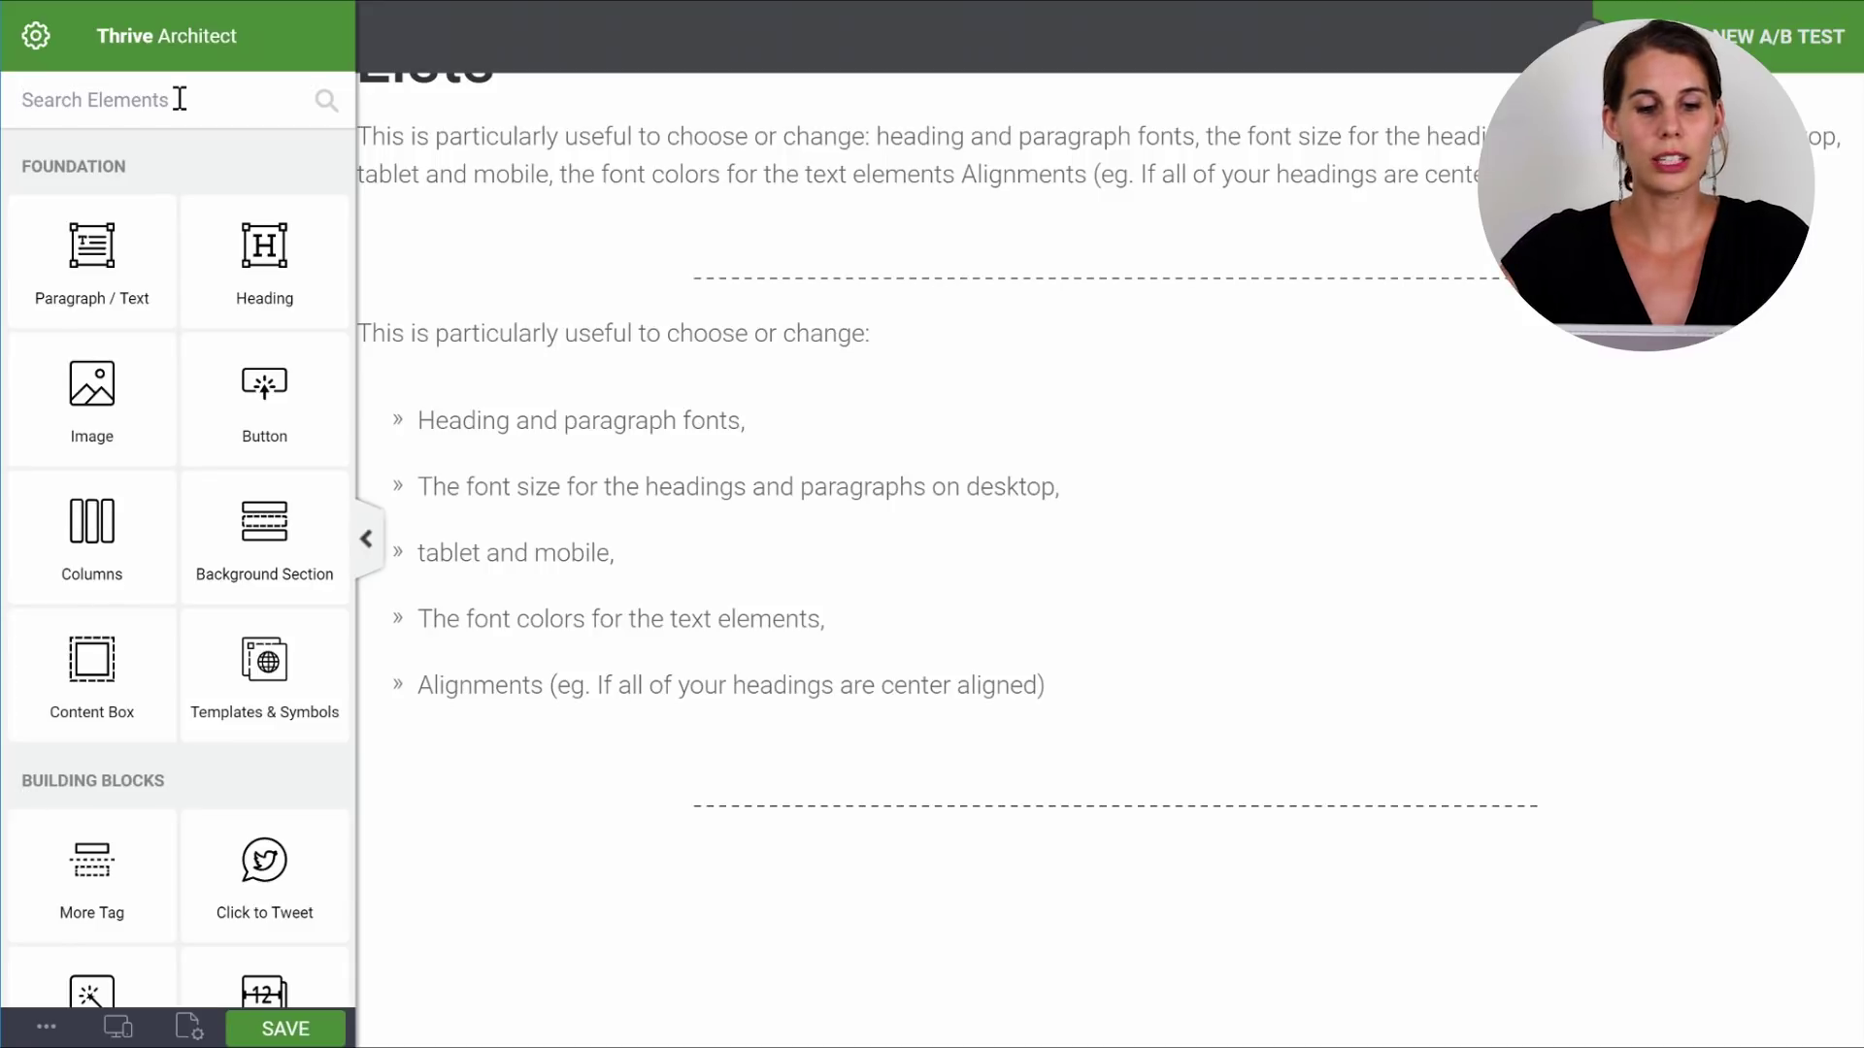
scroll(201, 233, "down", 5)
scroll(201, 228, "up", 5)
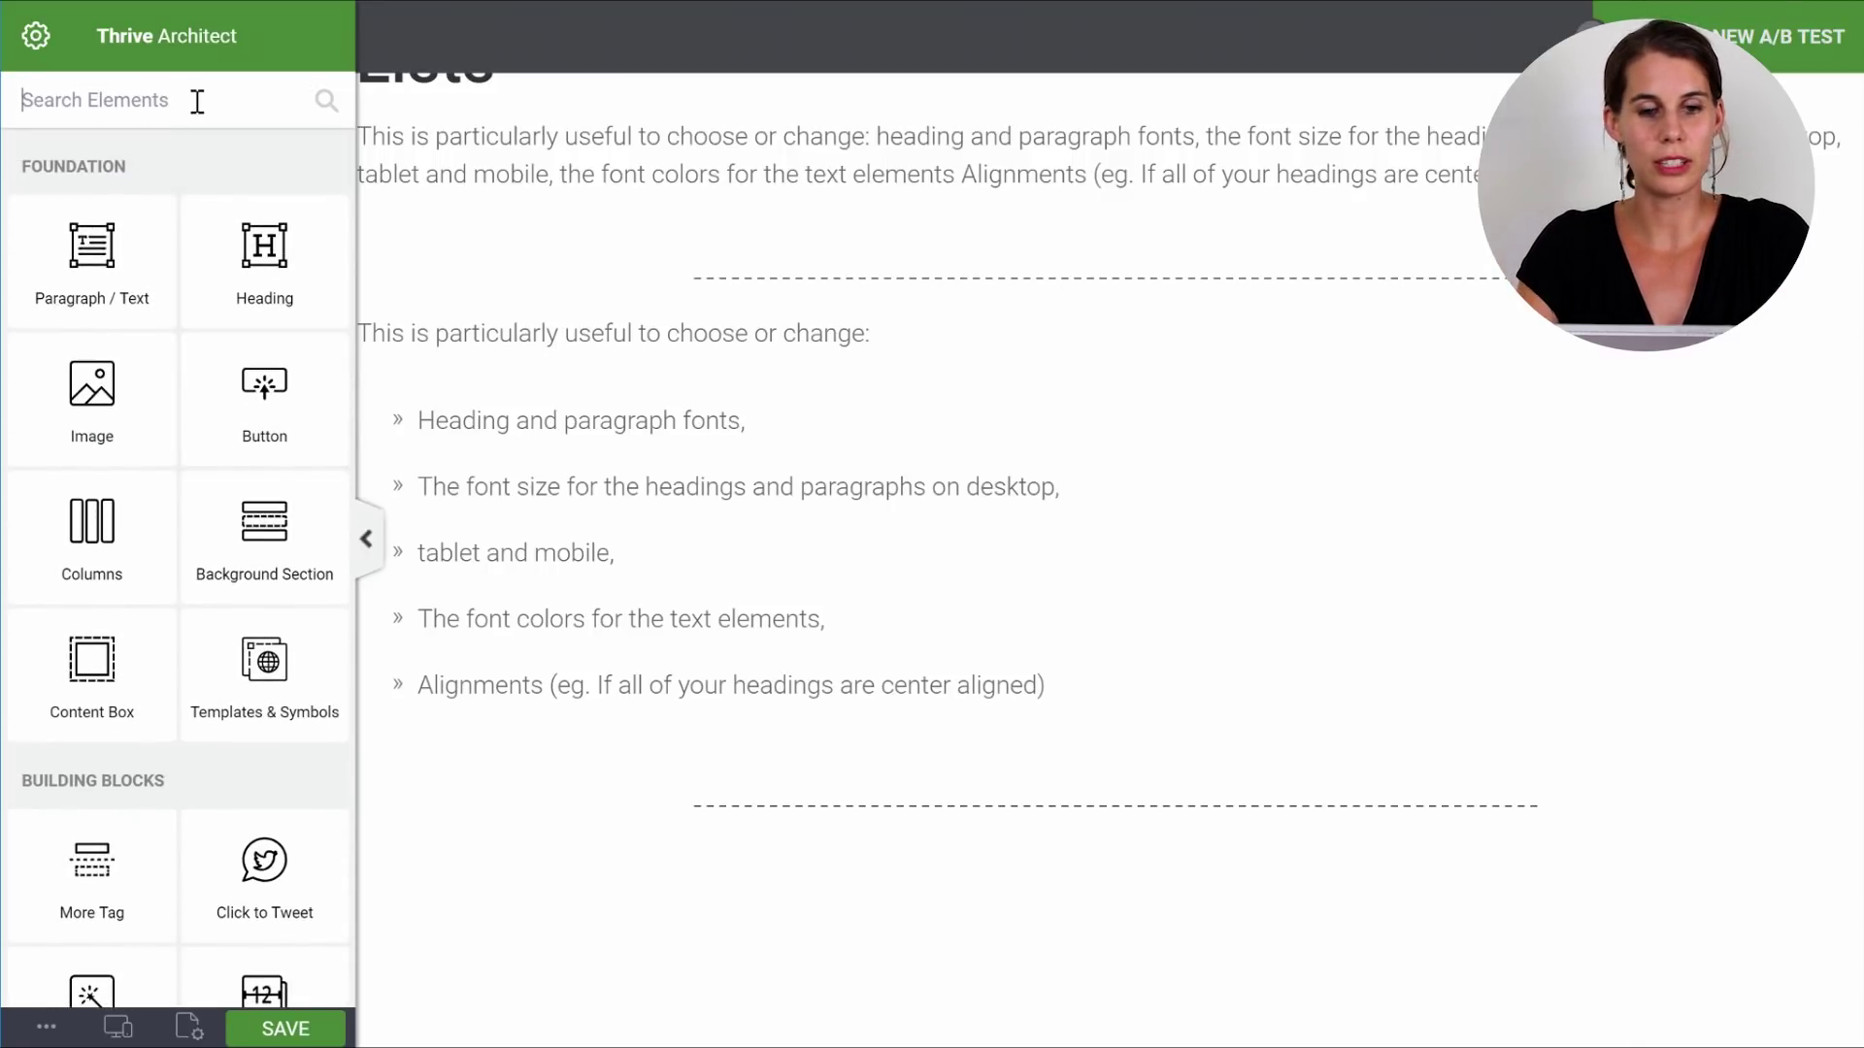
type("list")
left_click_drag(278, 258, 898, 806)
Change the grouped icons of the new styled list to the camera icon.
scroll(903, 806, "down", 3)
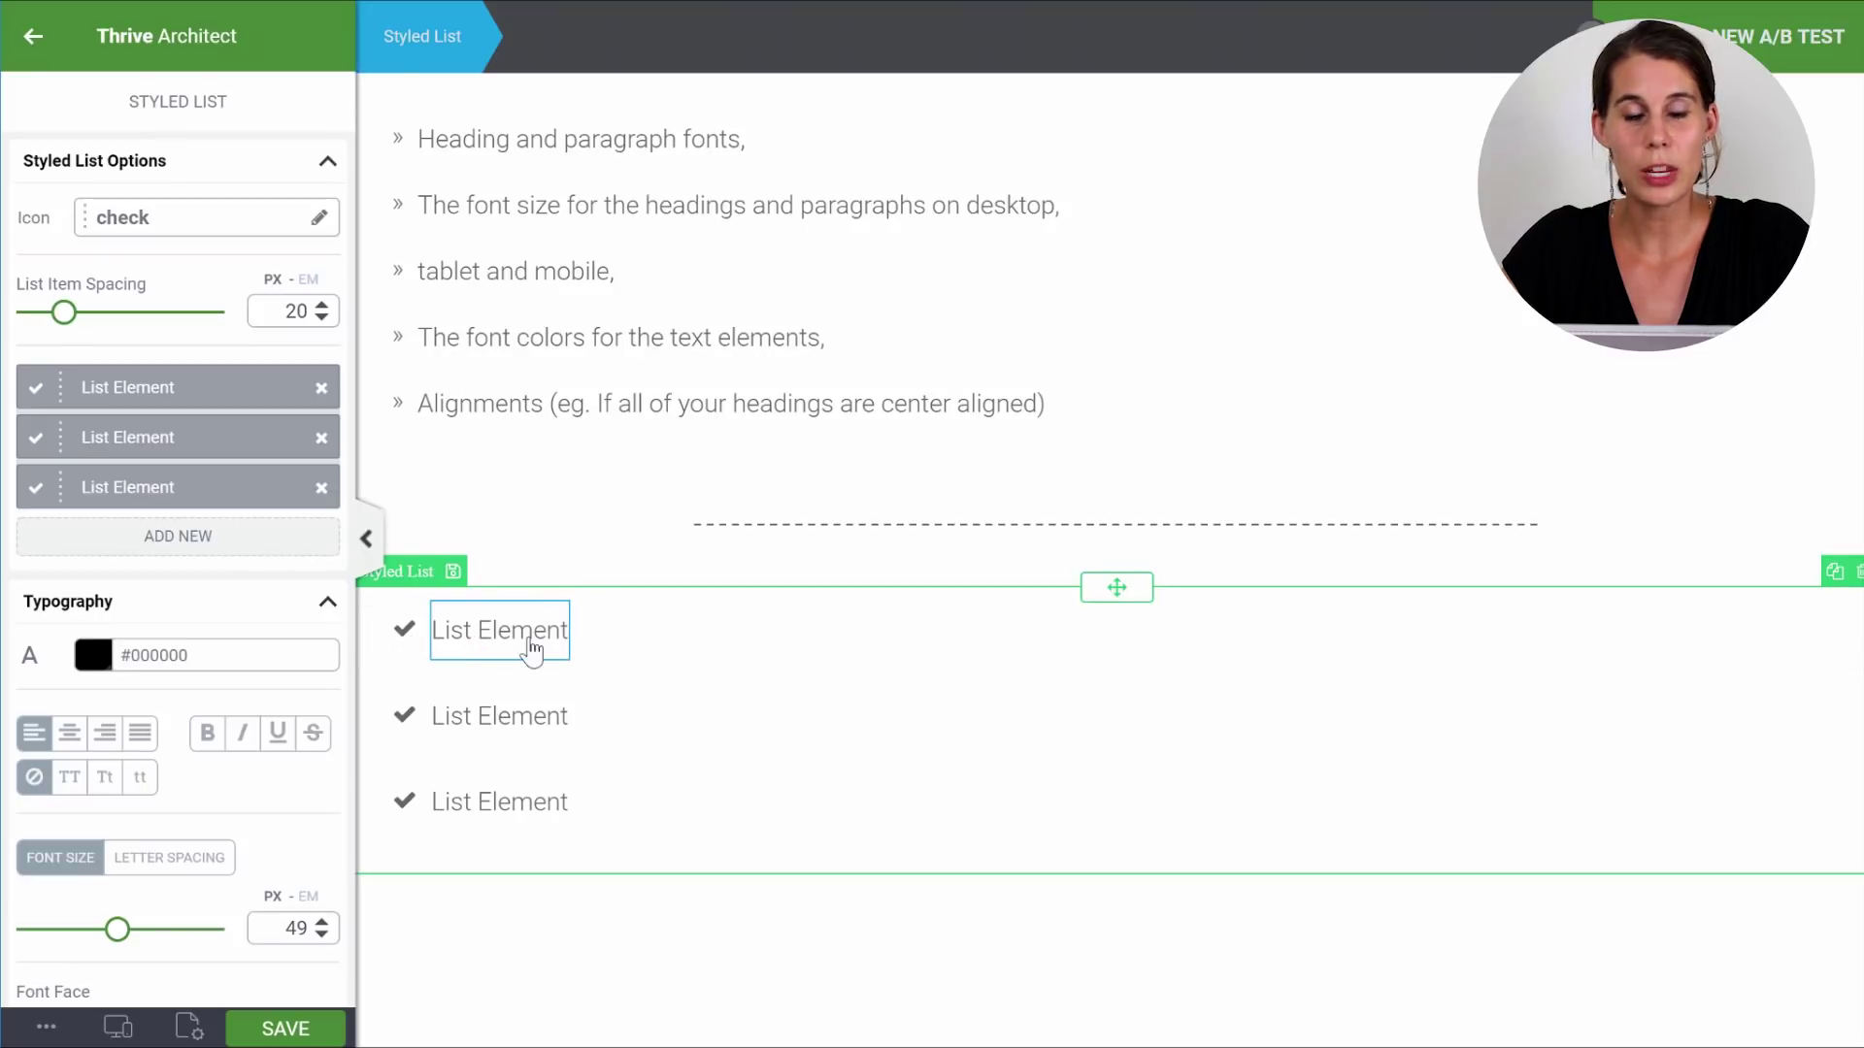
left_click(414, 649)
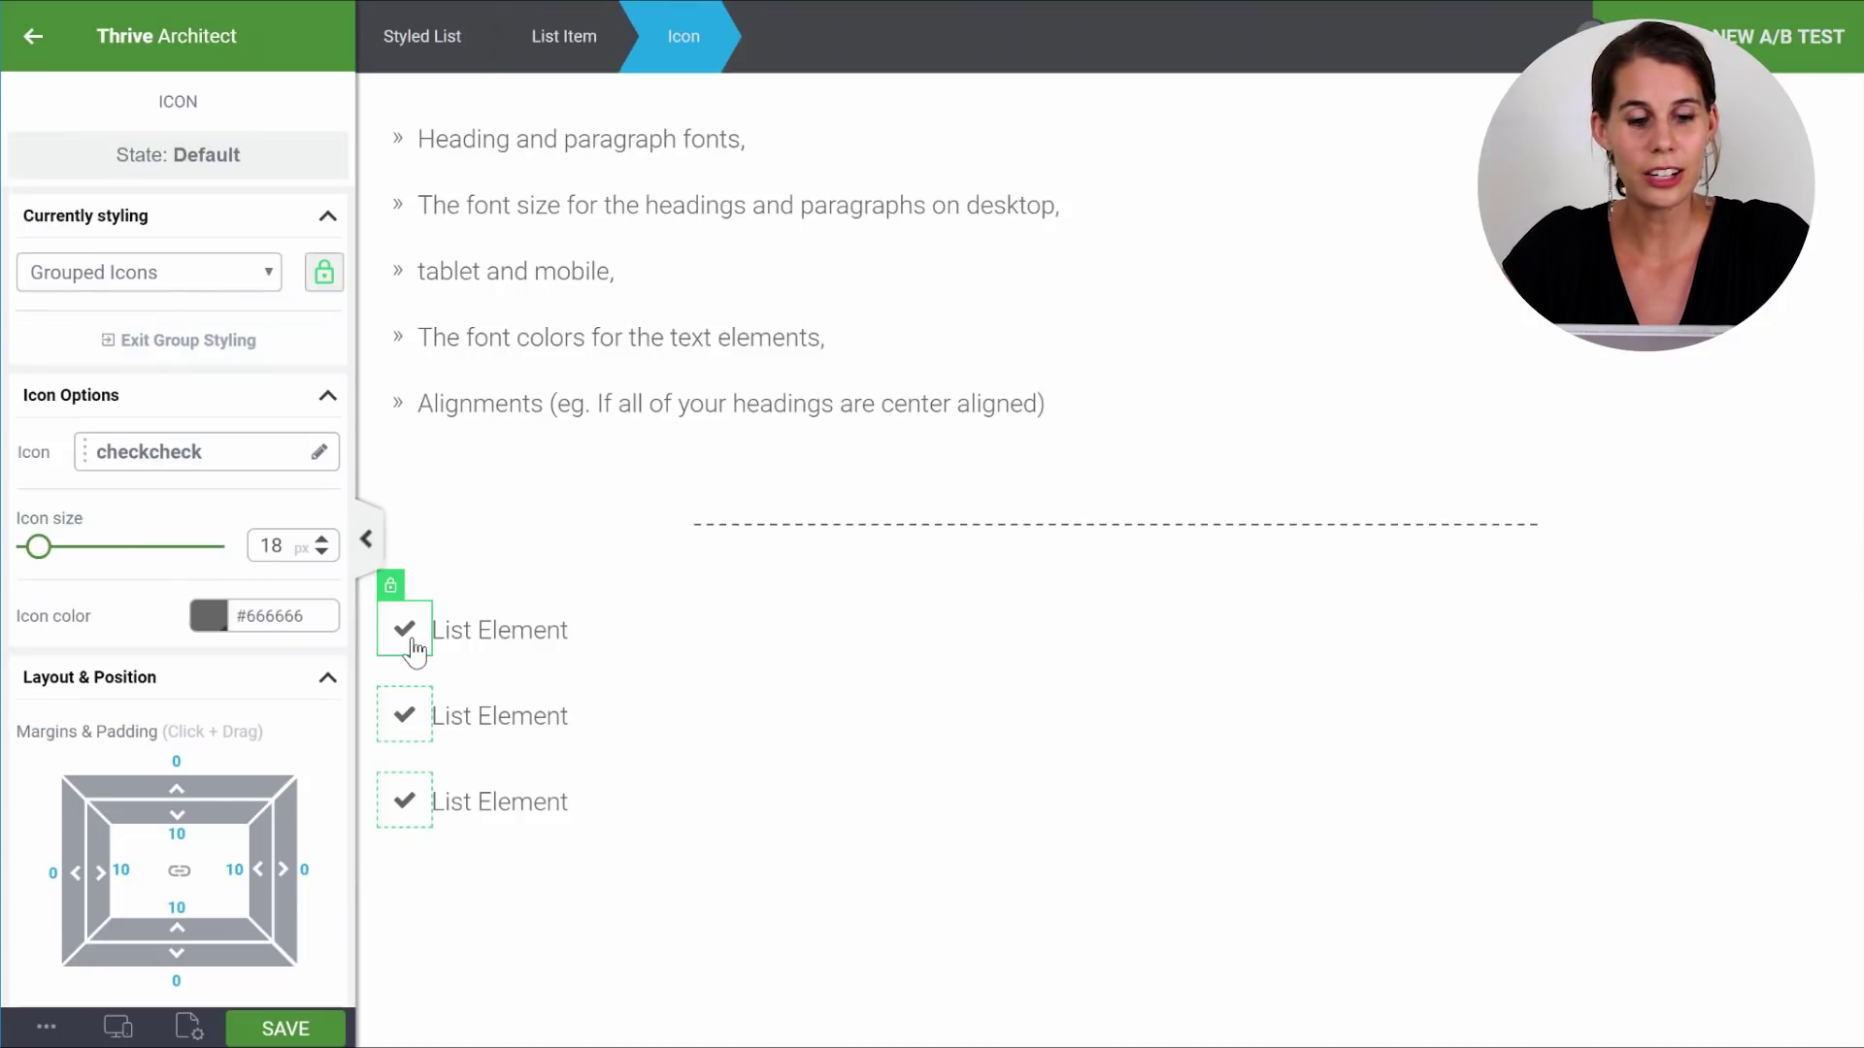
left_click(236, 475)
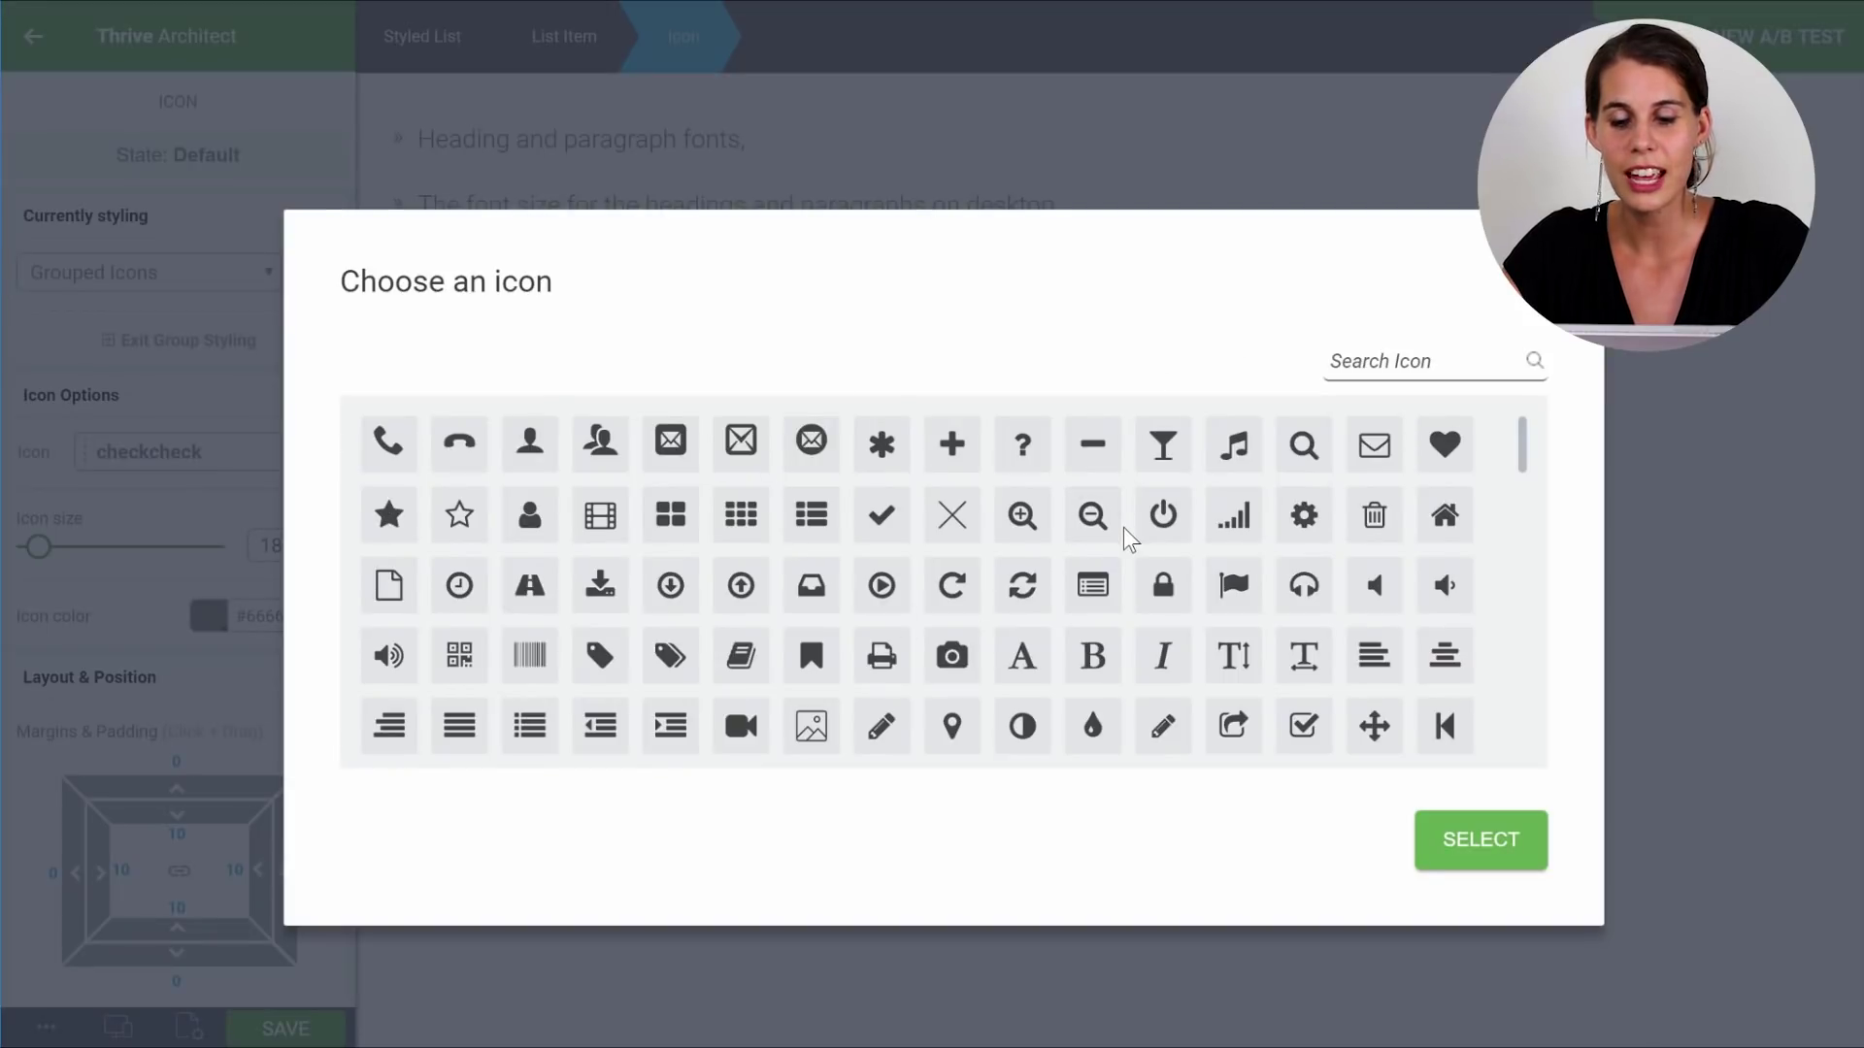
left_click(953, 660)
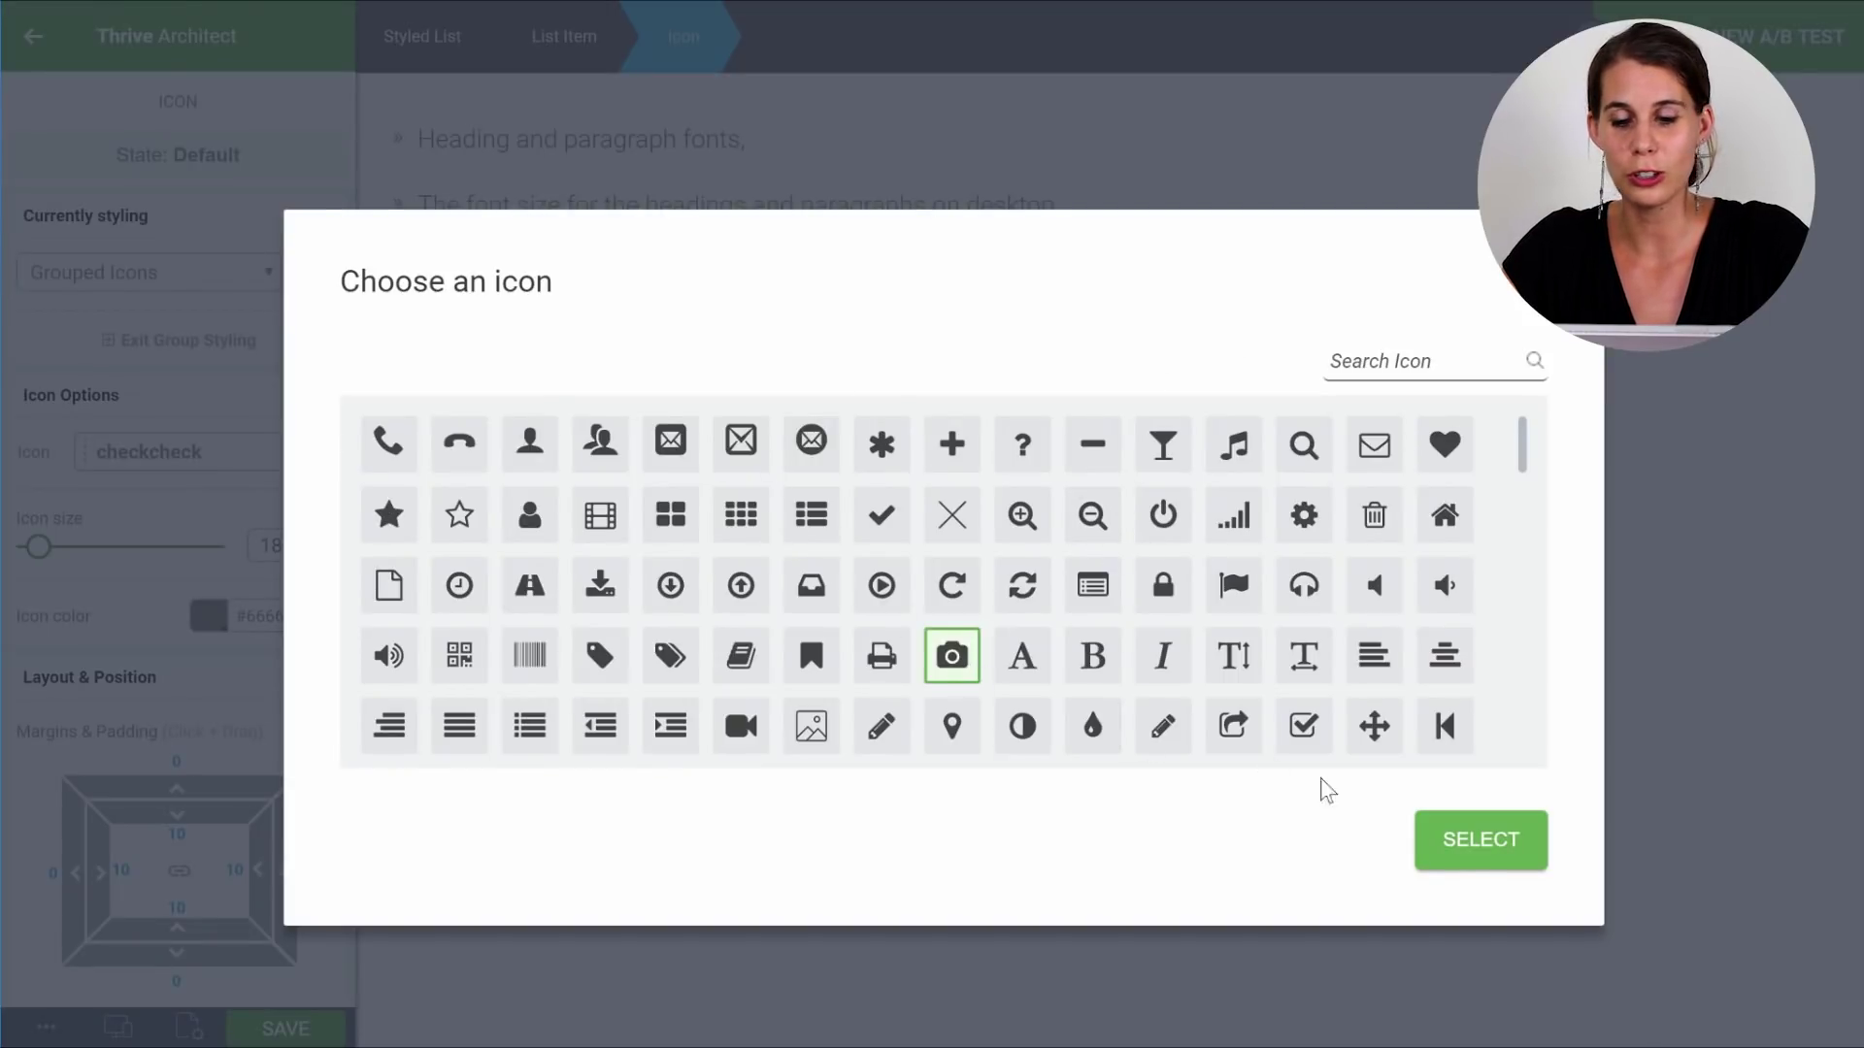
left_click(1477, 843)
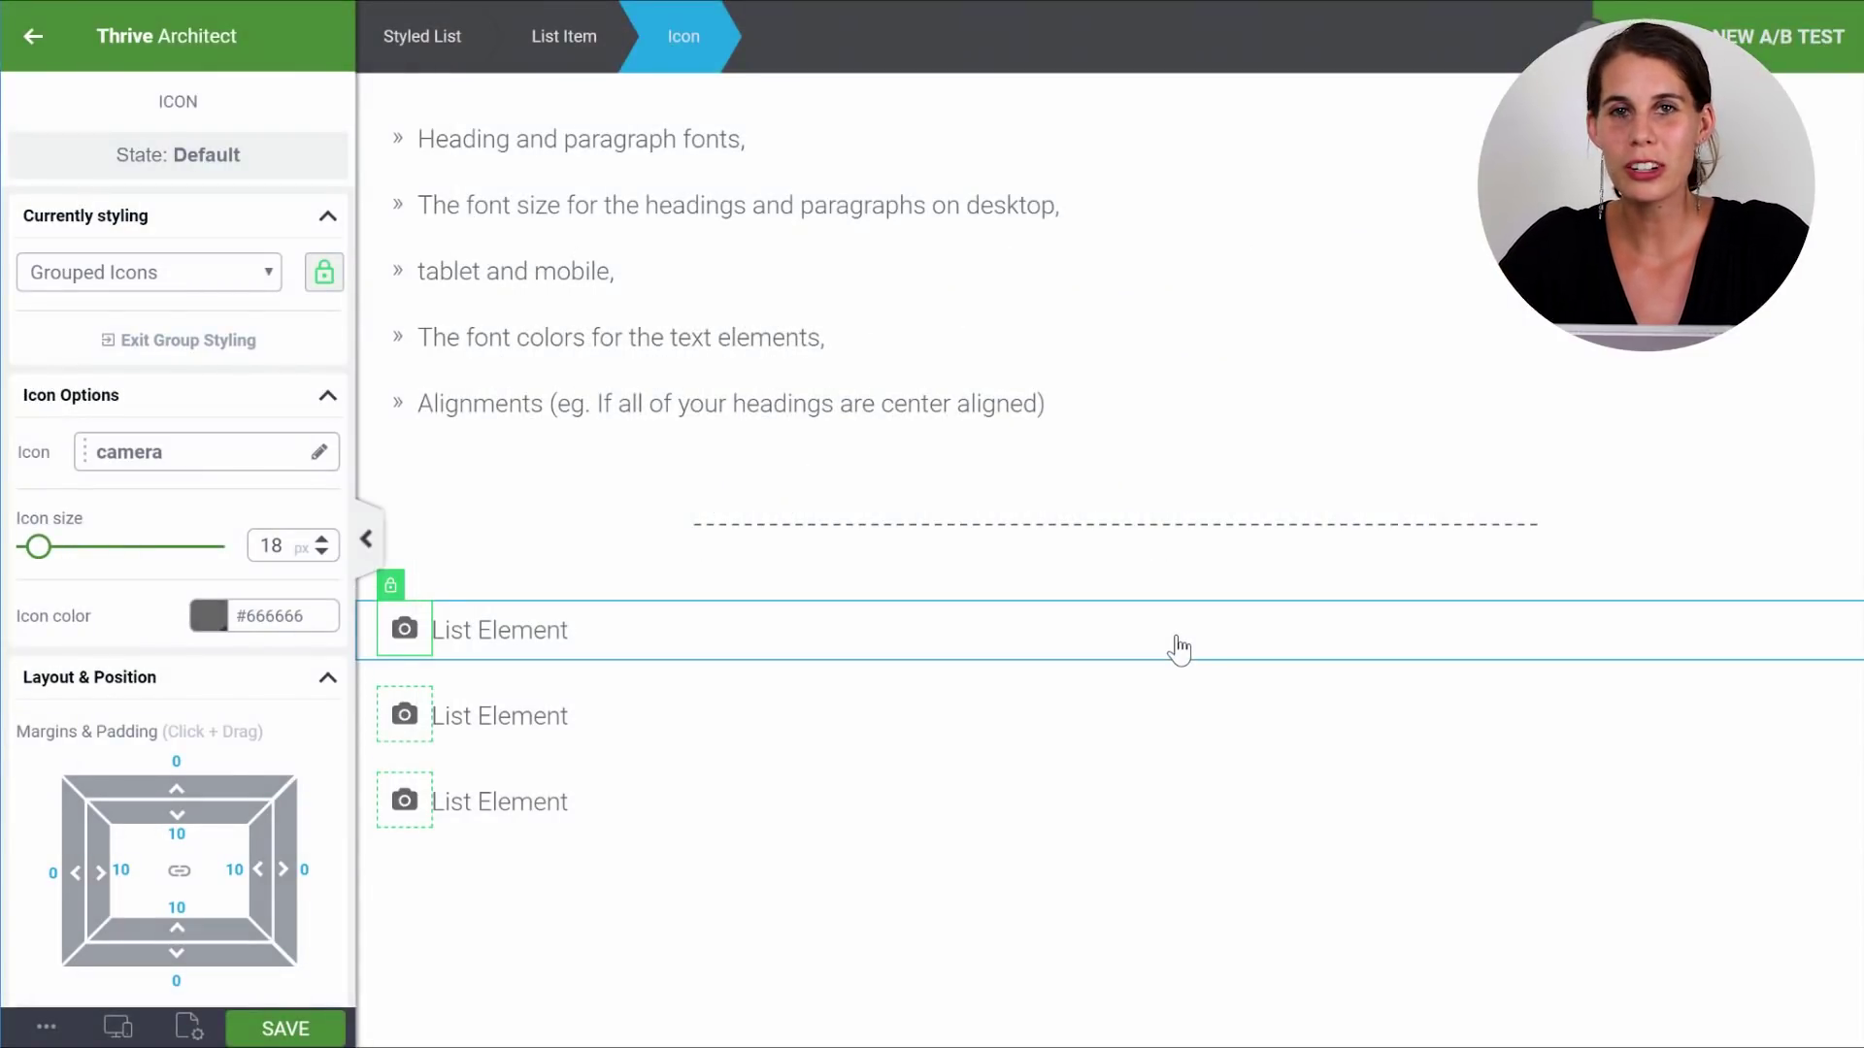
Search the elements for "styl" and add a Styled List below the green plus-icon list in the Pros & Cons section.
scroll(1179, 649, "down", 7)
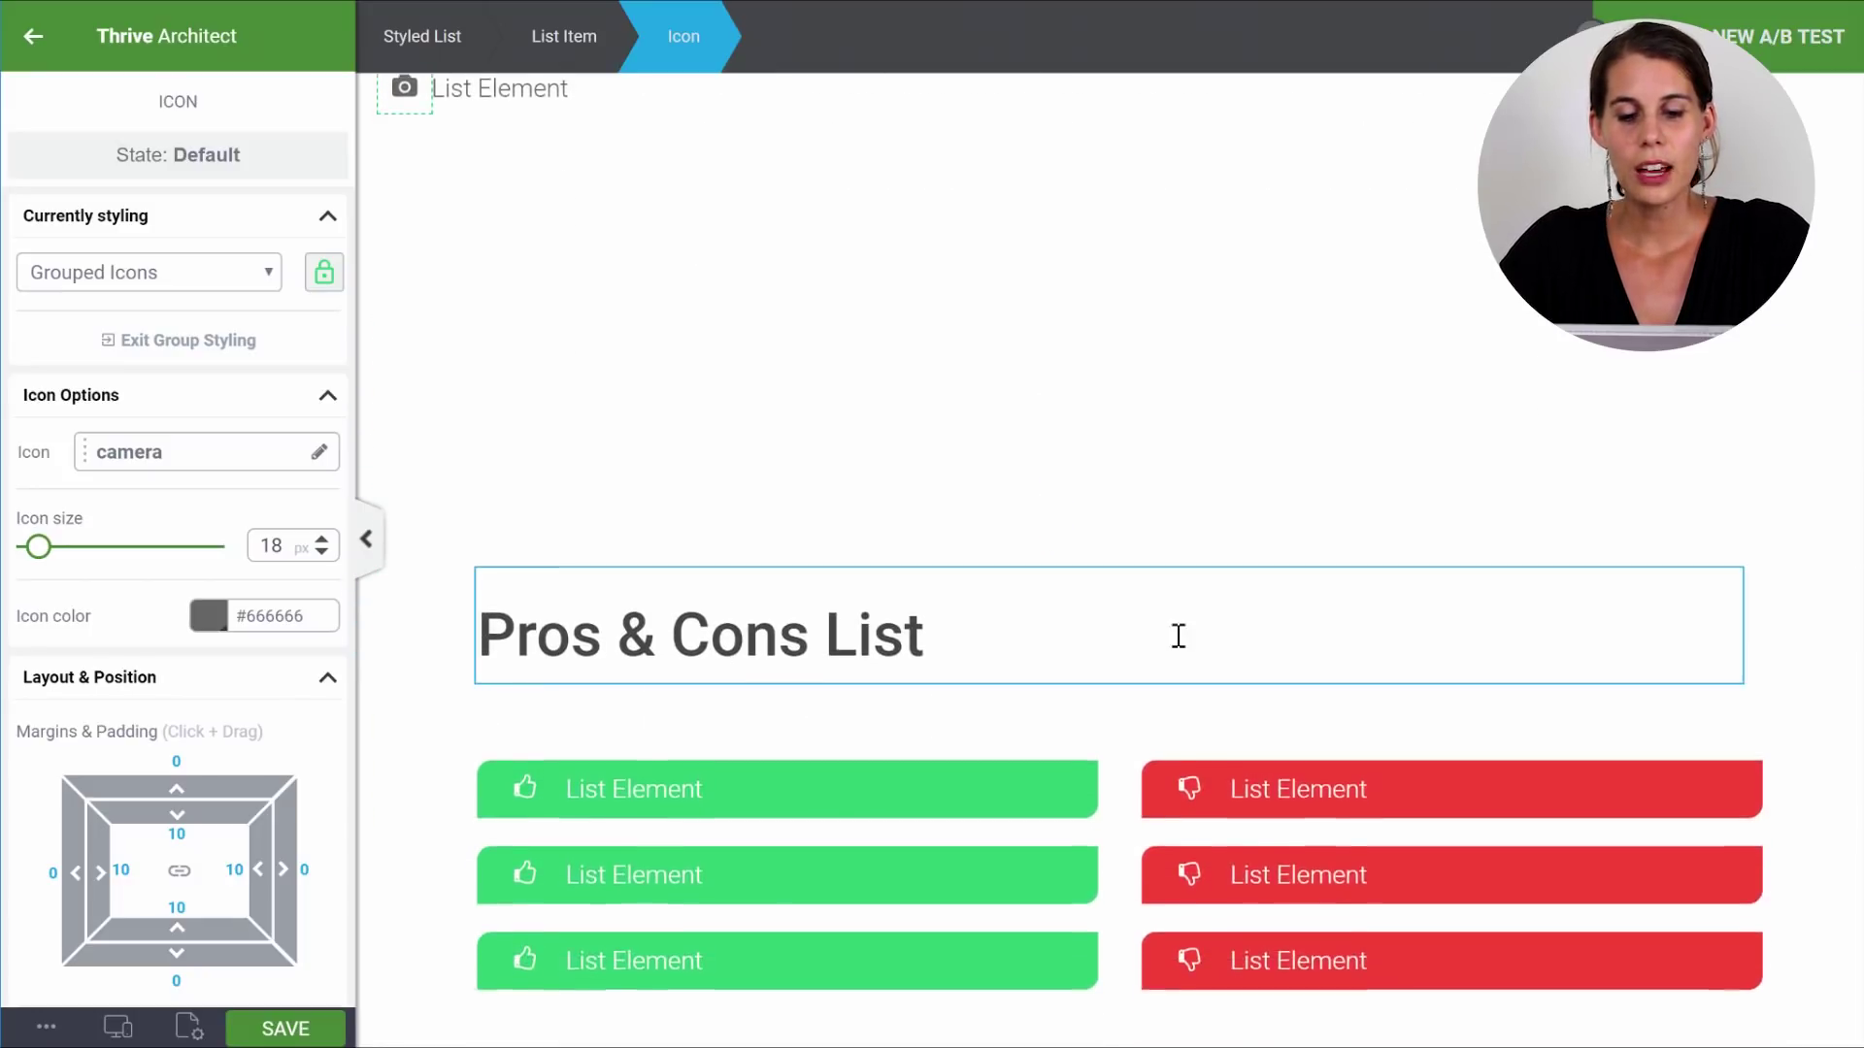
scroll(1179, 636, "down", 4)
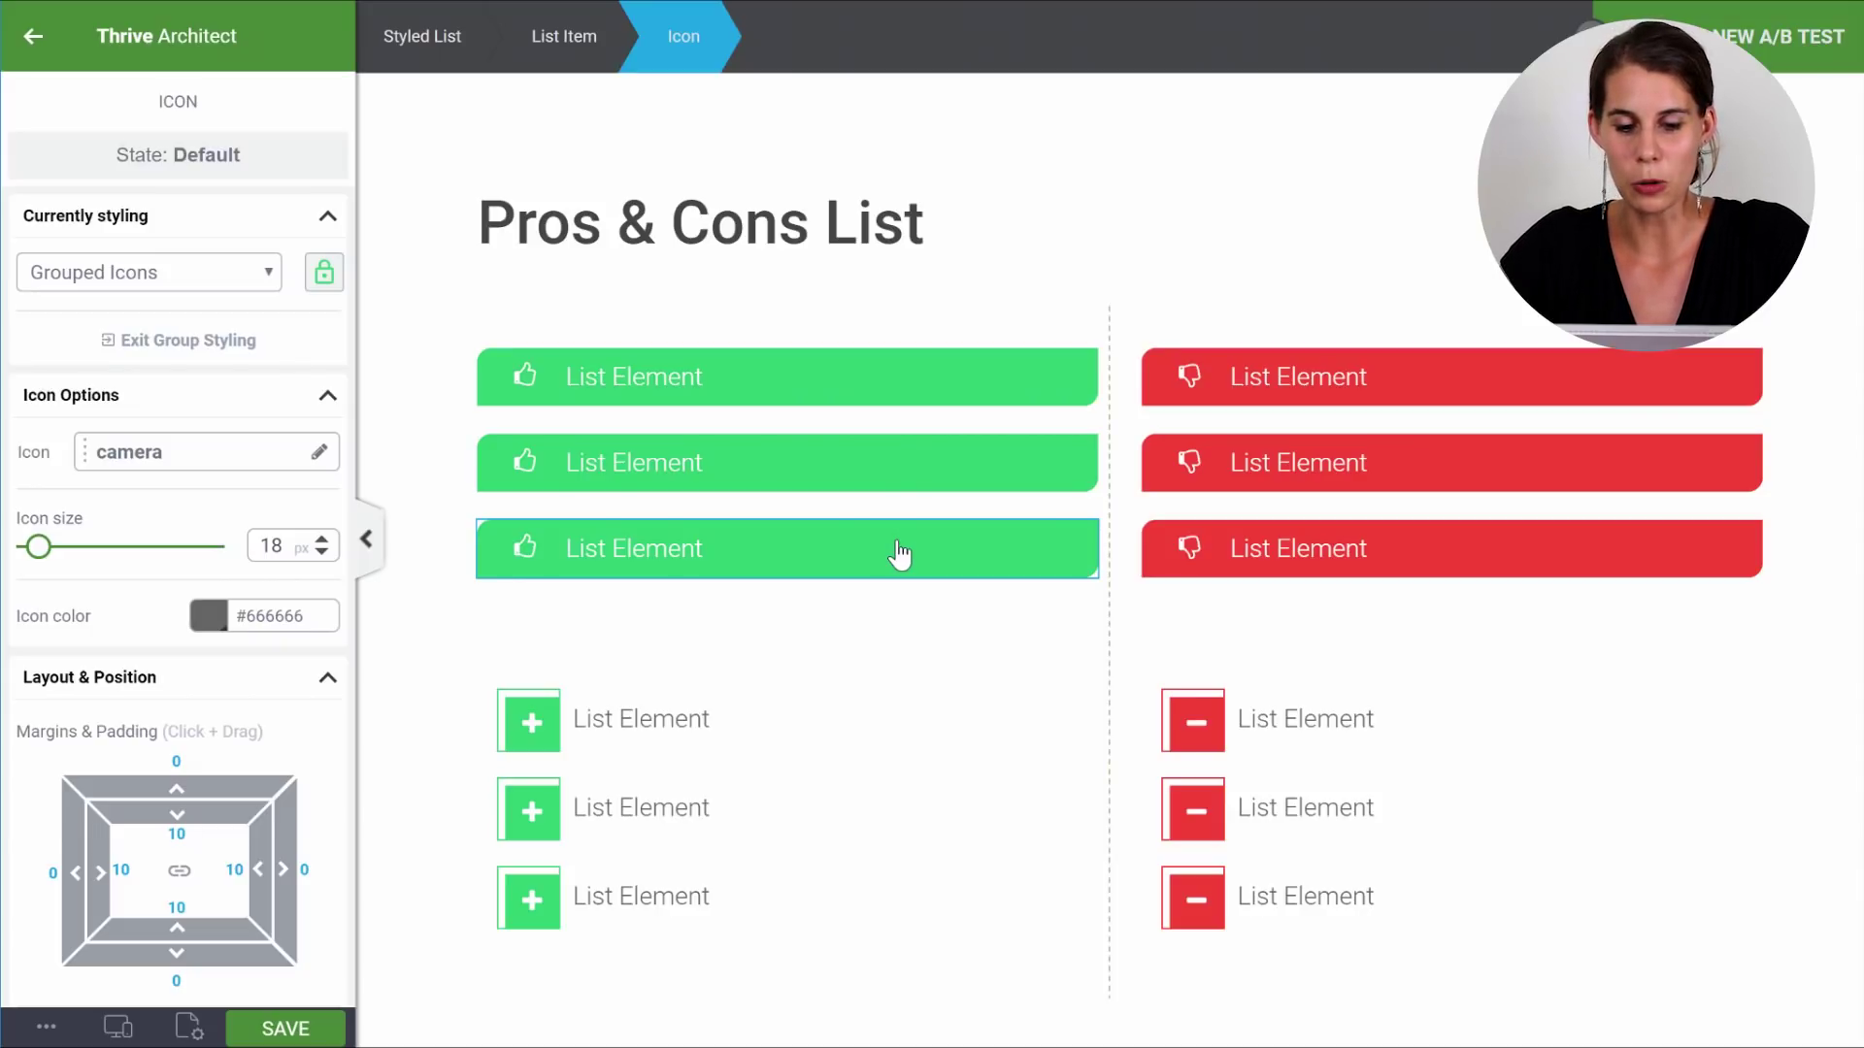
scroll(899, 553, "down", 2)
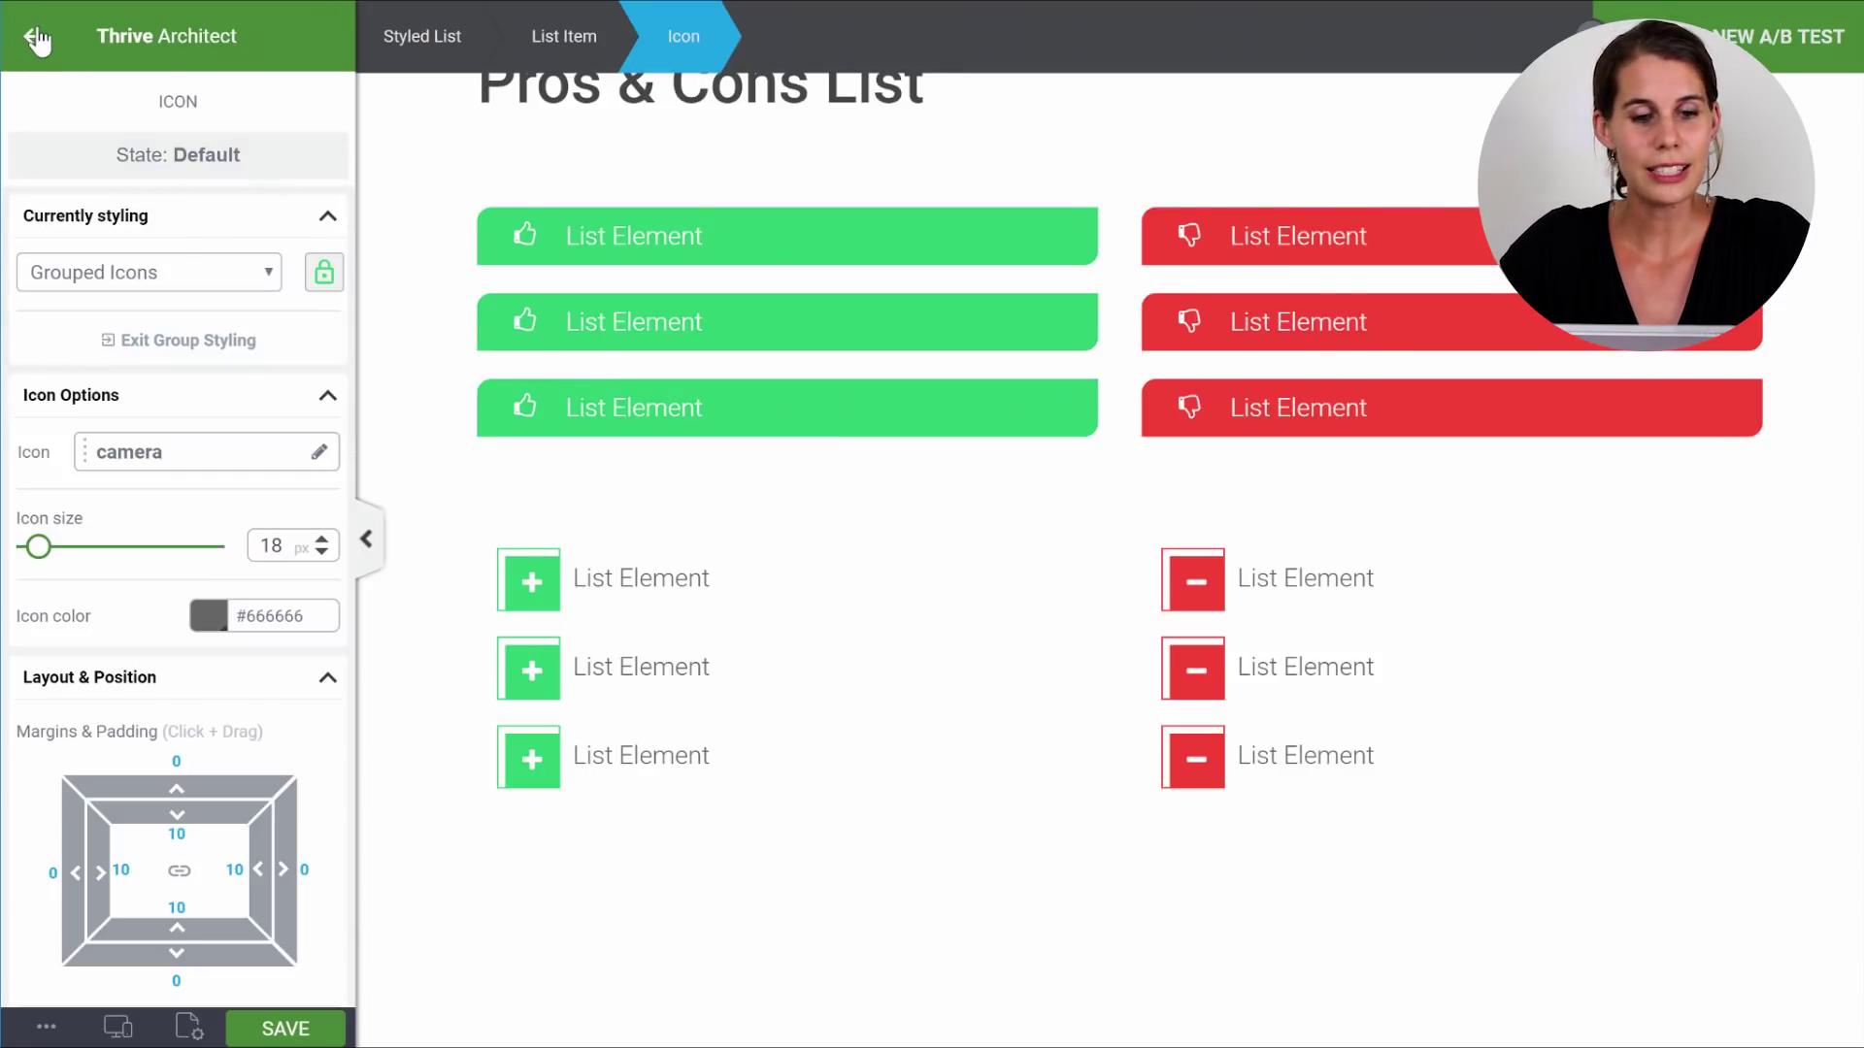
left_click(56, 56)
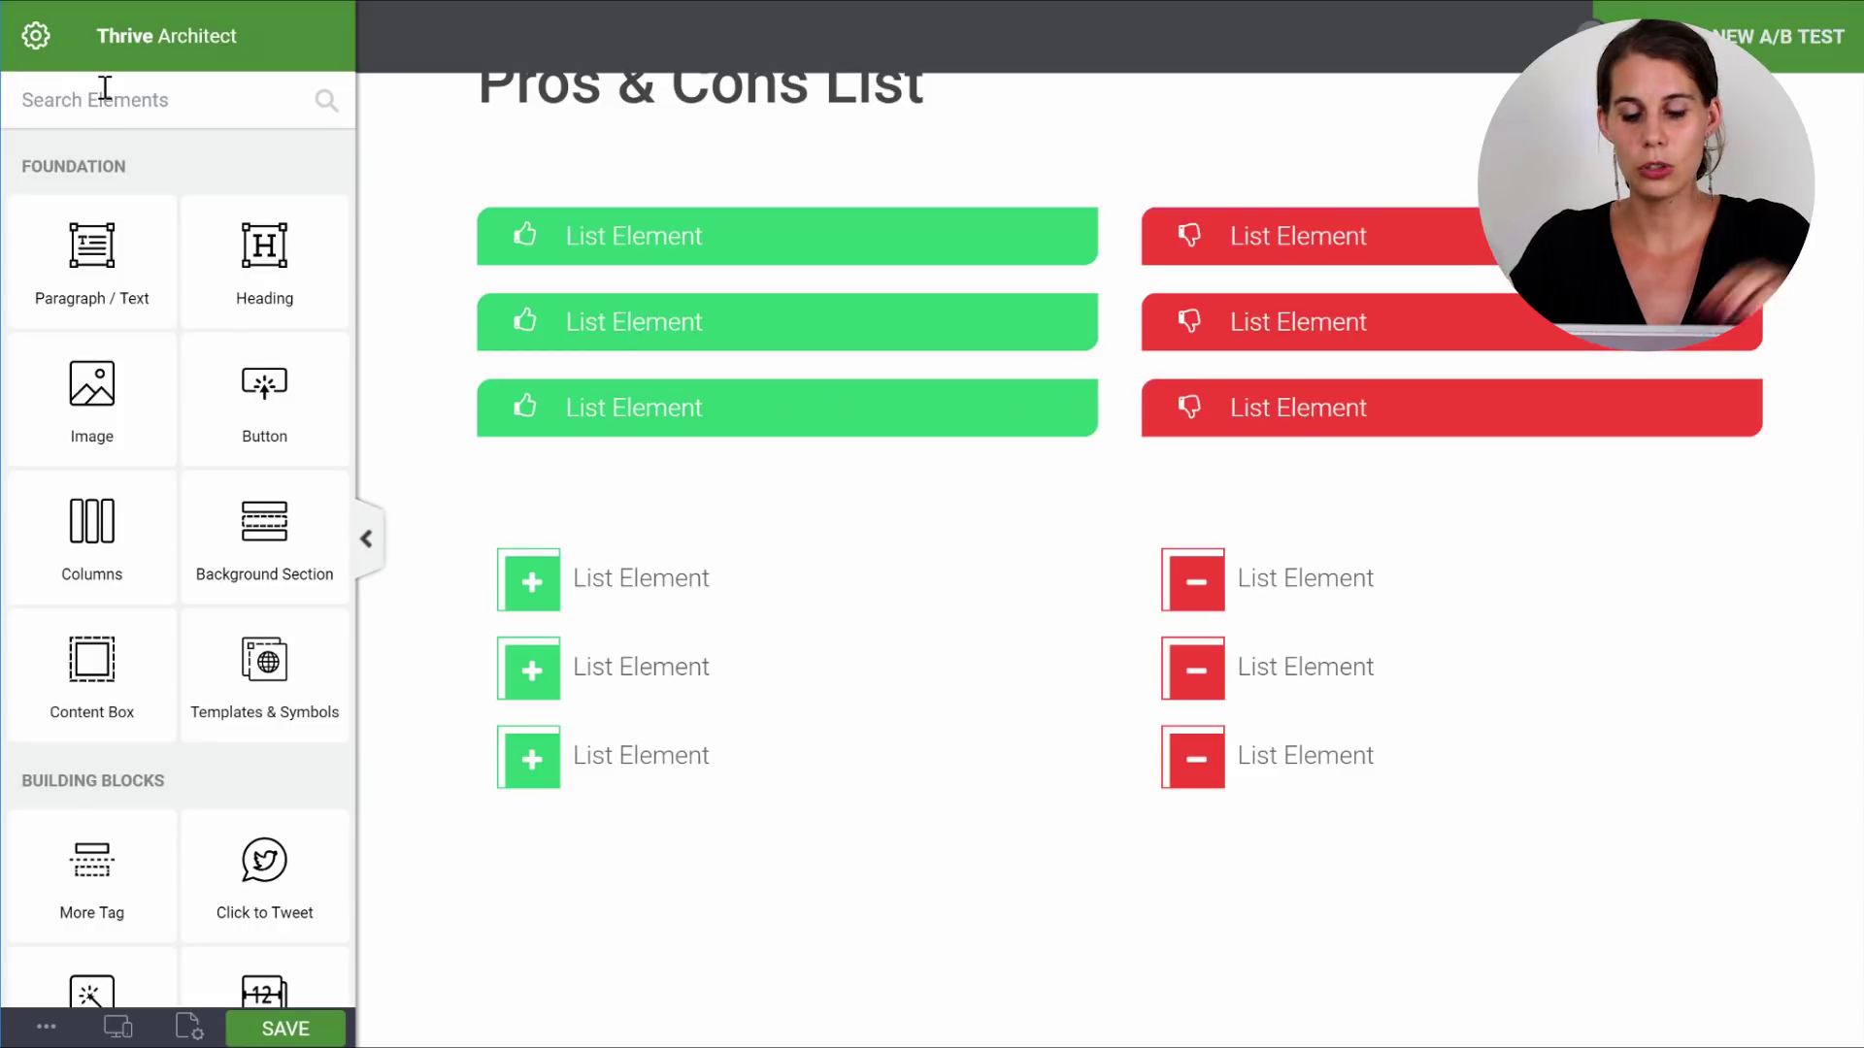
type("styl")
left_click_drag(106, 250, 708, 832)
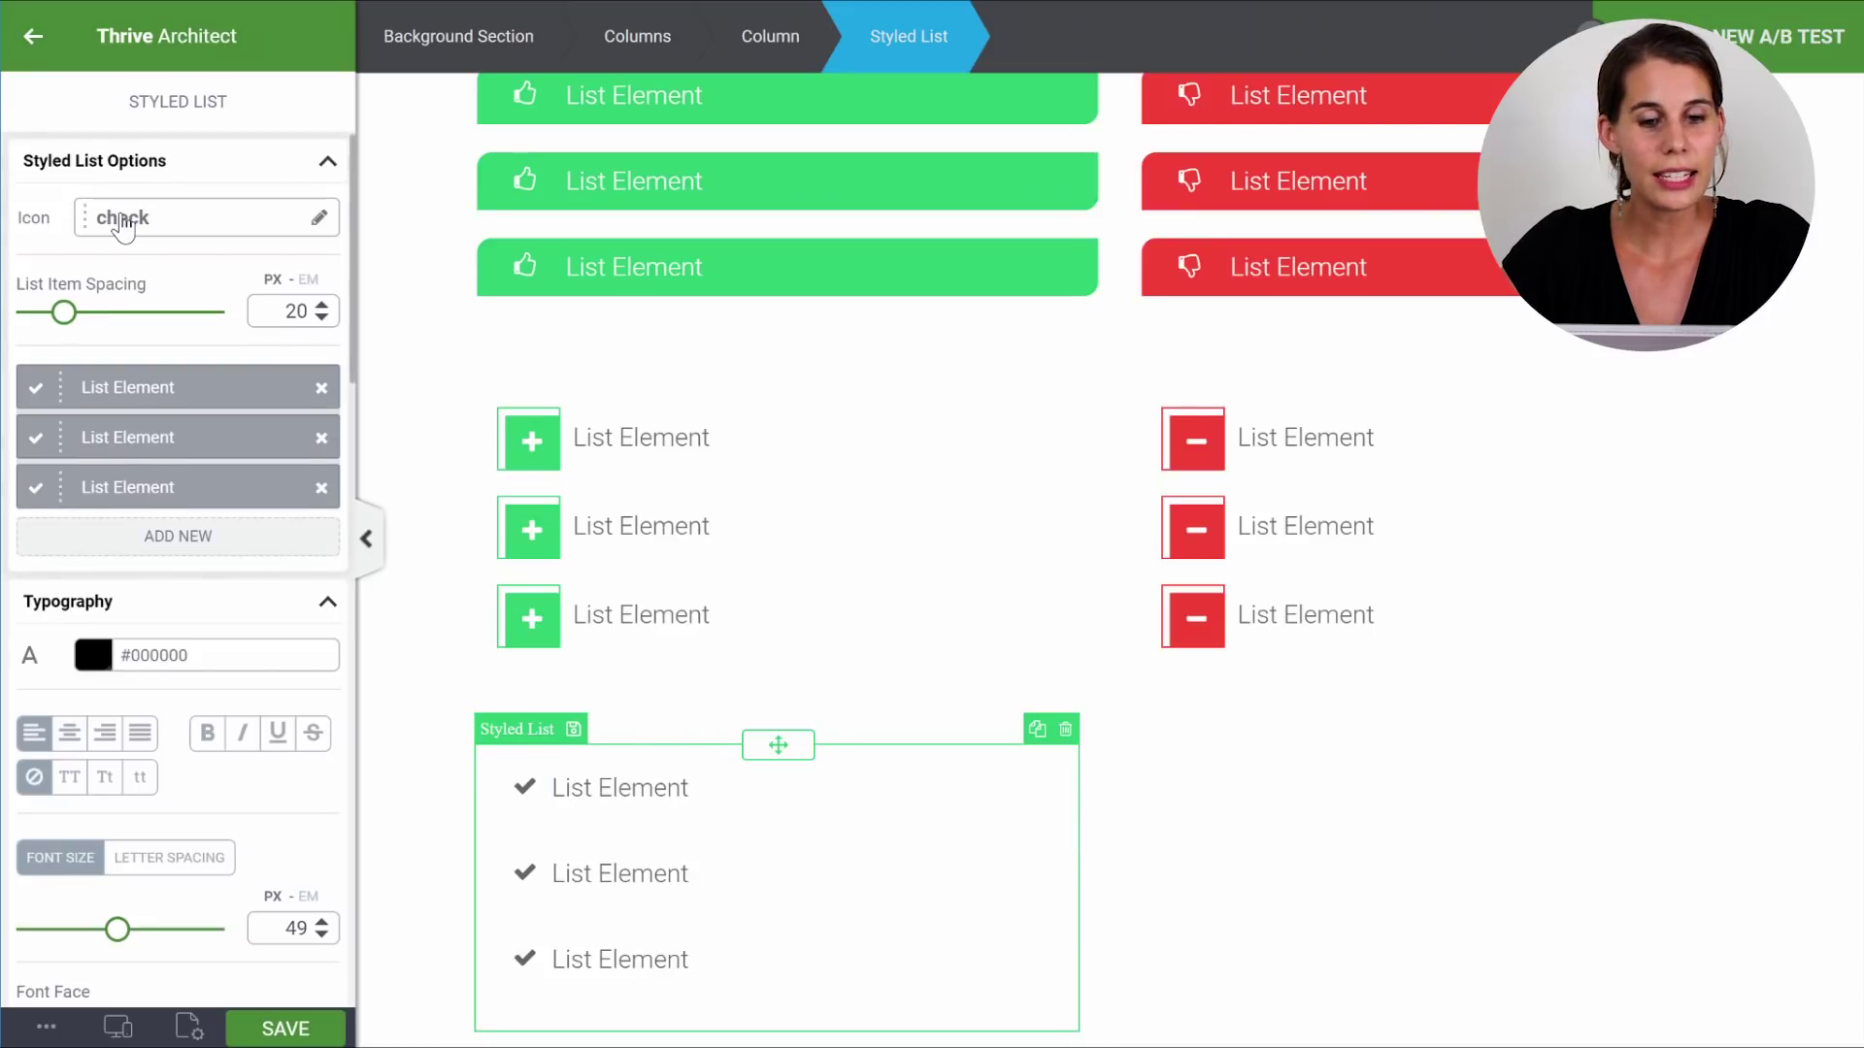
Try a solid #000000 background layer on the whole new styled list, and remove that layer.
scroll(120, 213, "down", 5)
scroll(121, 213, "up", 3)
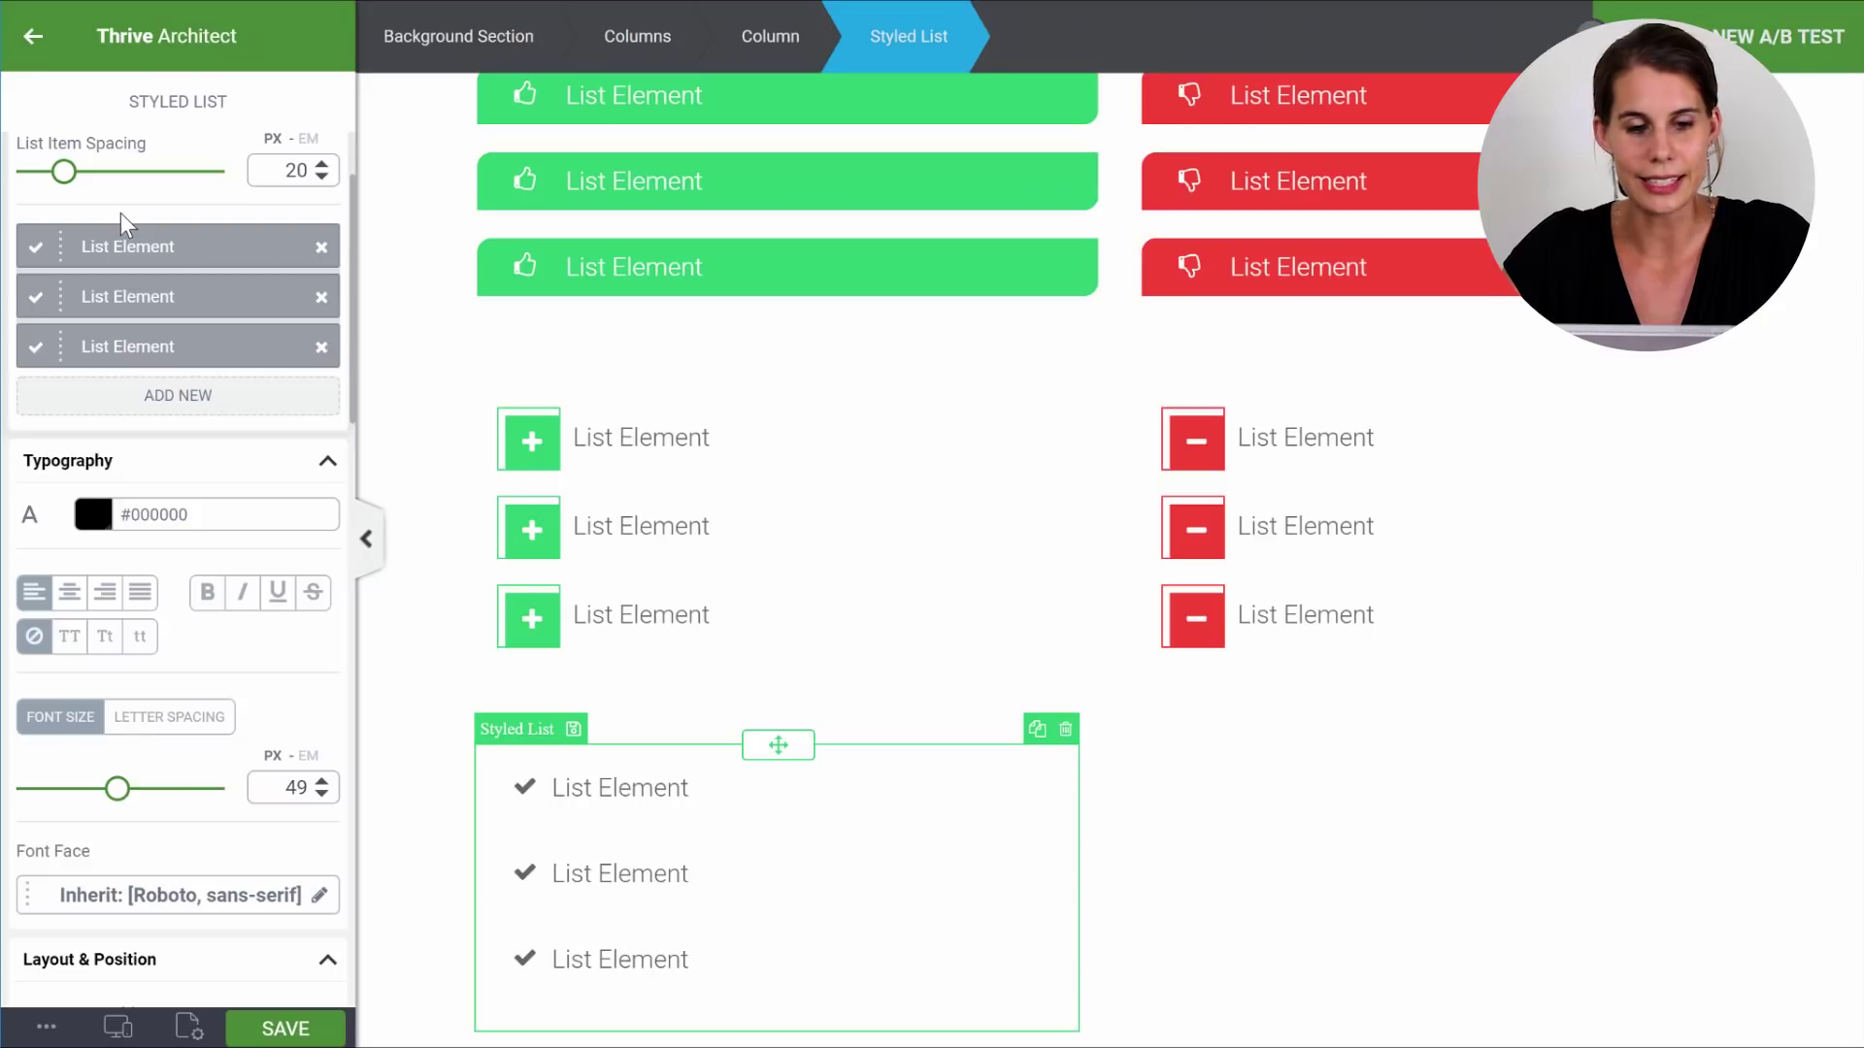
scroll(194, 328, "down", 3)
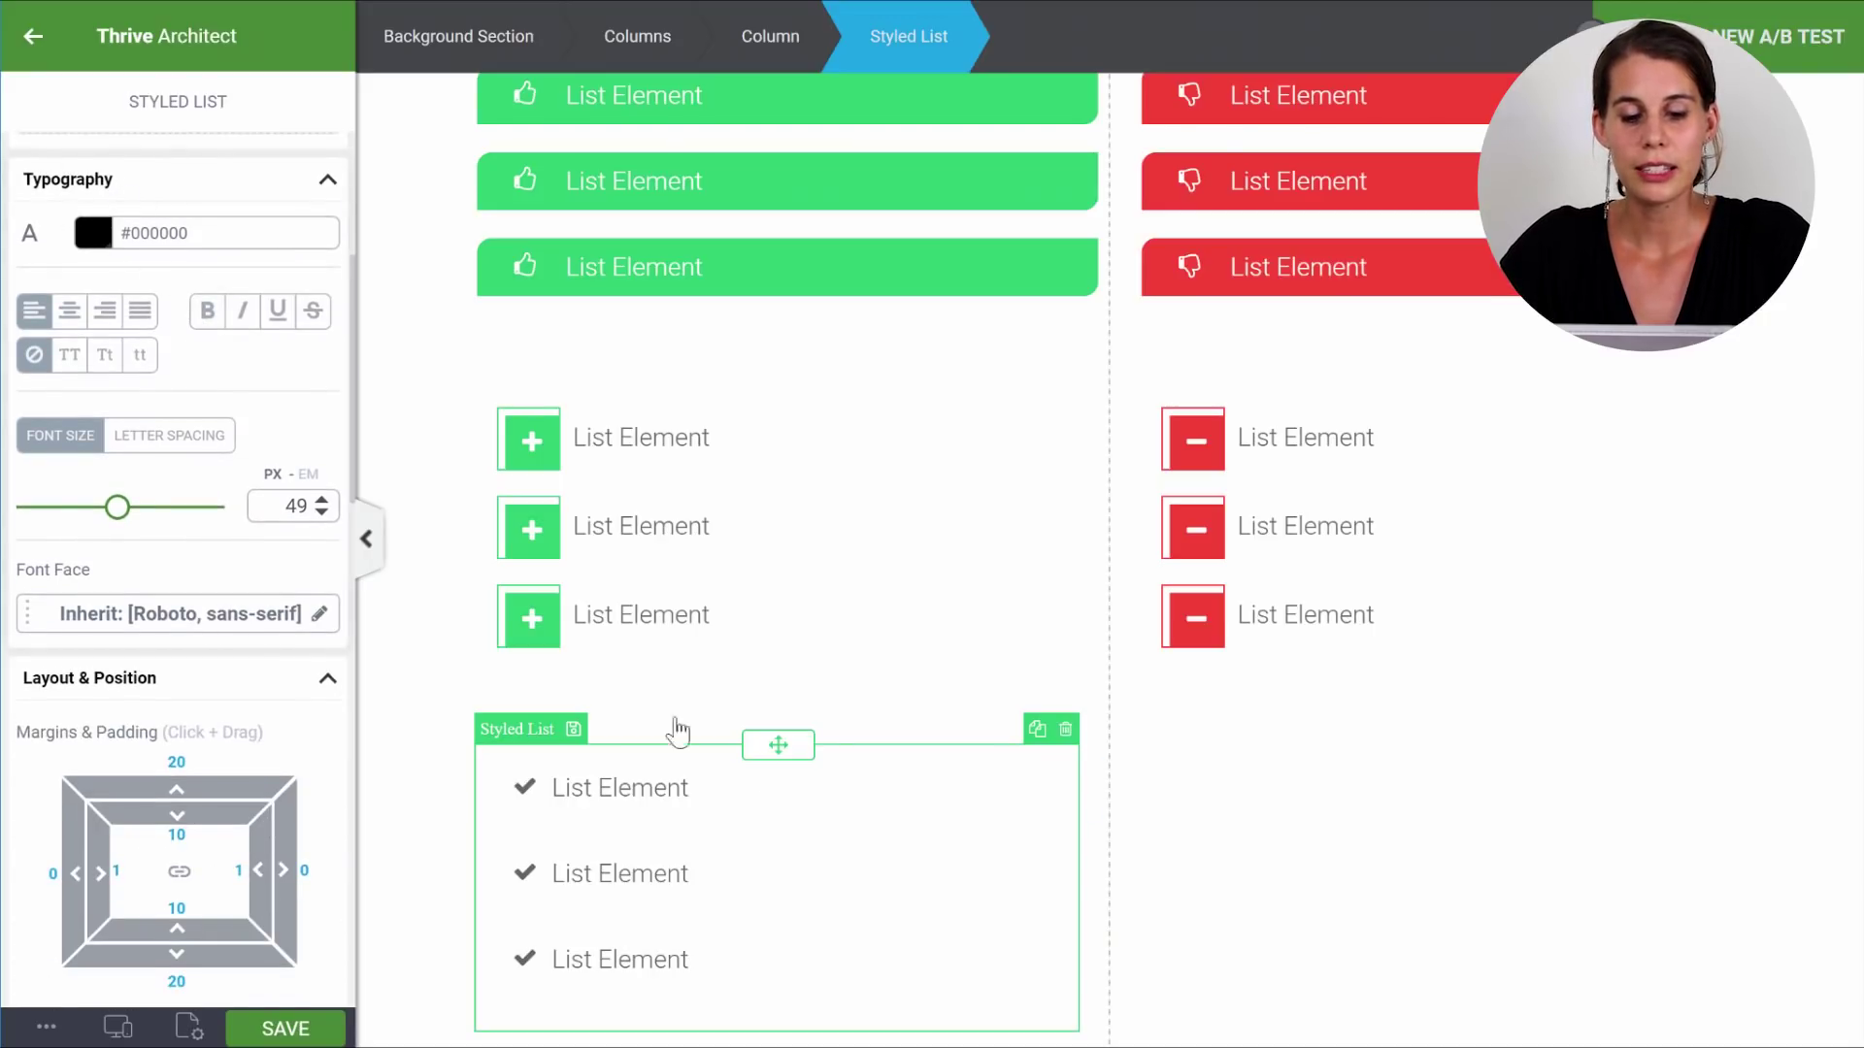
scroll(181, 383, "down", 9)
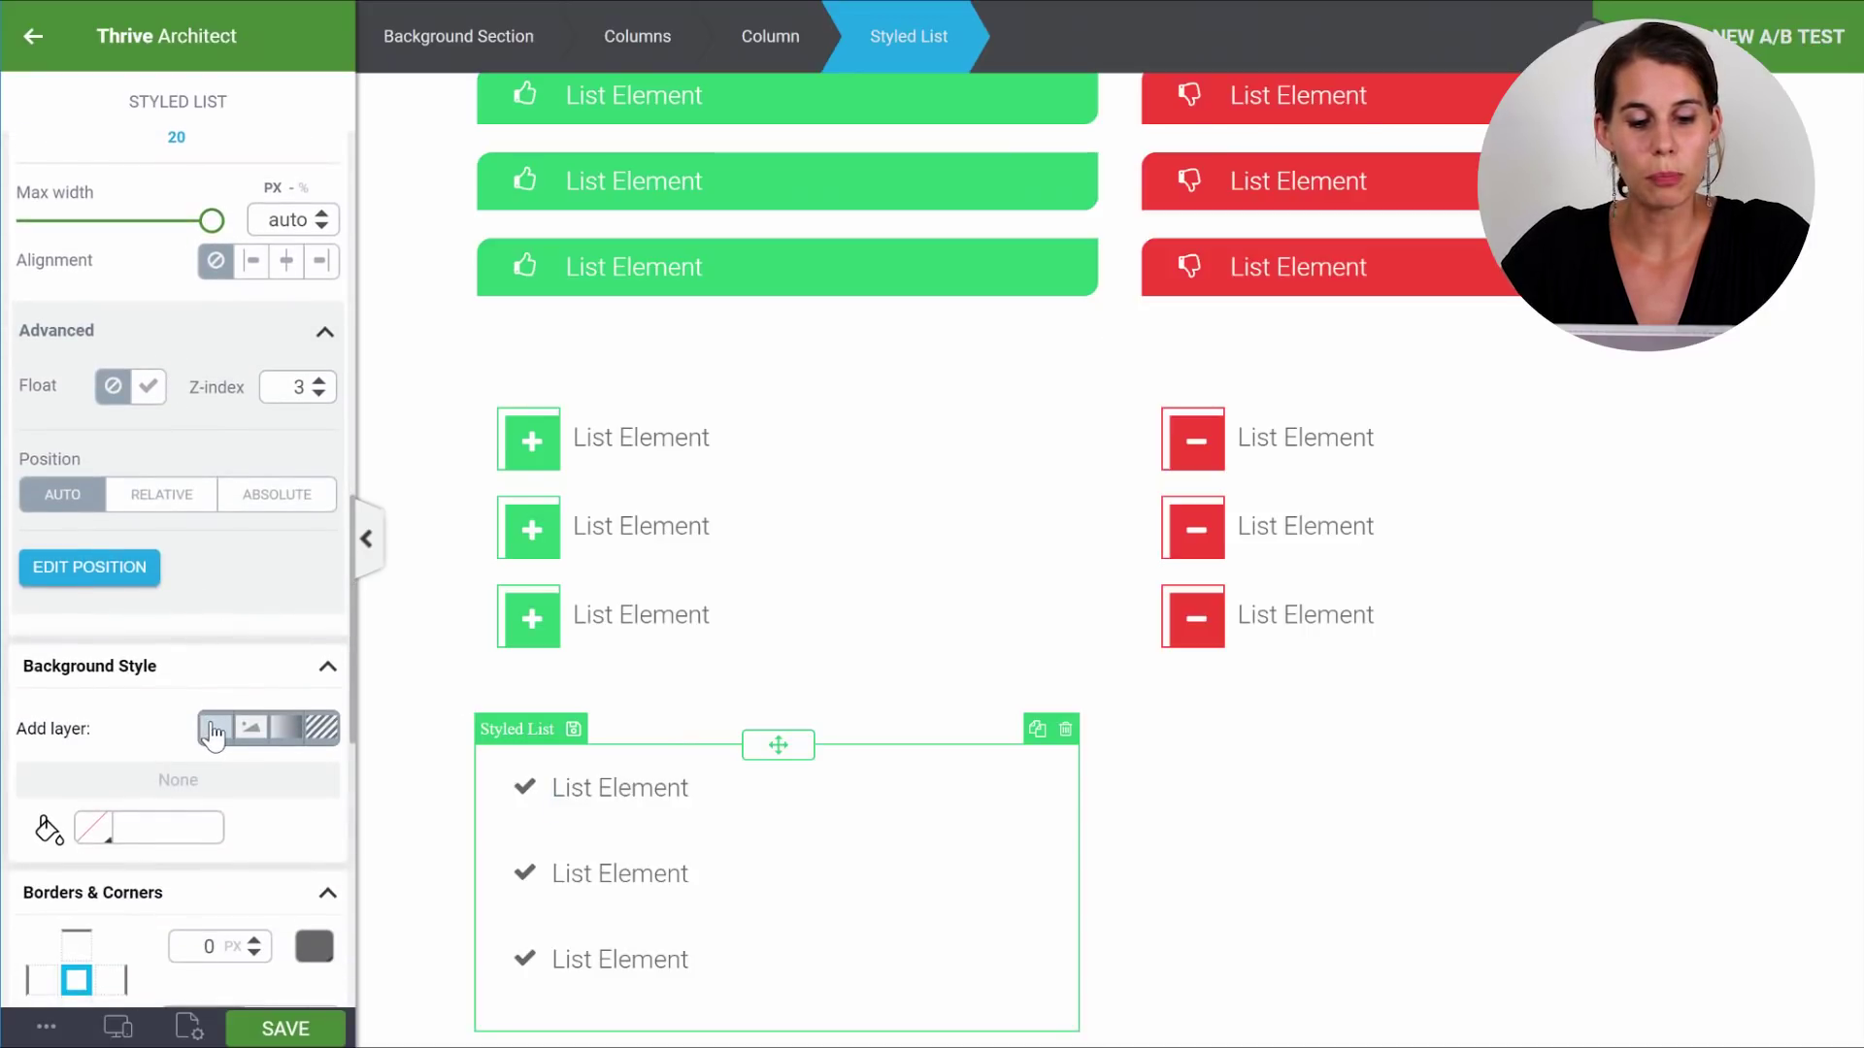
left_click(214, 728)
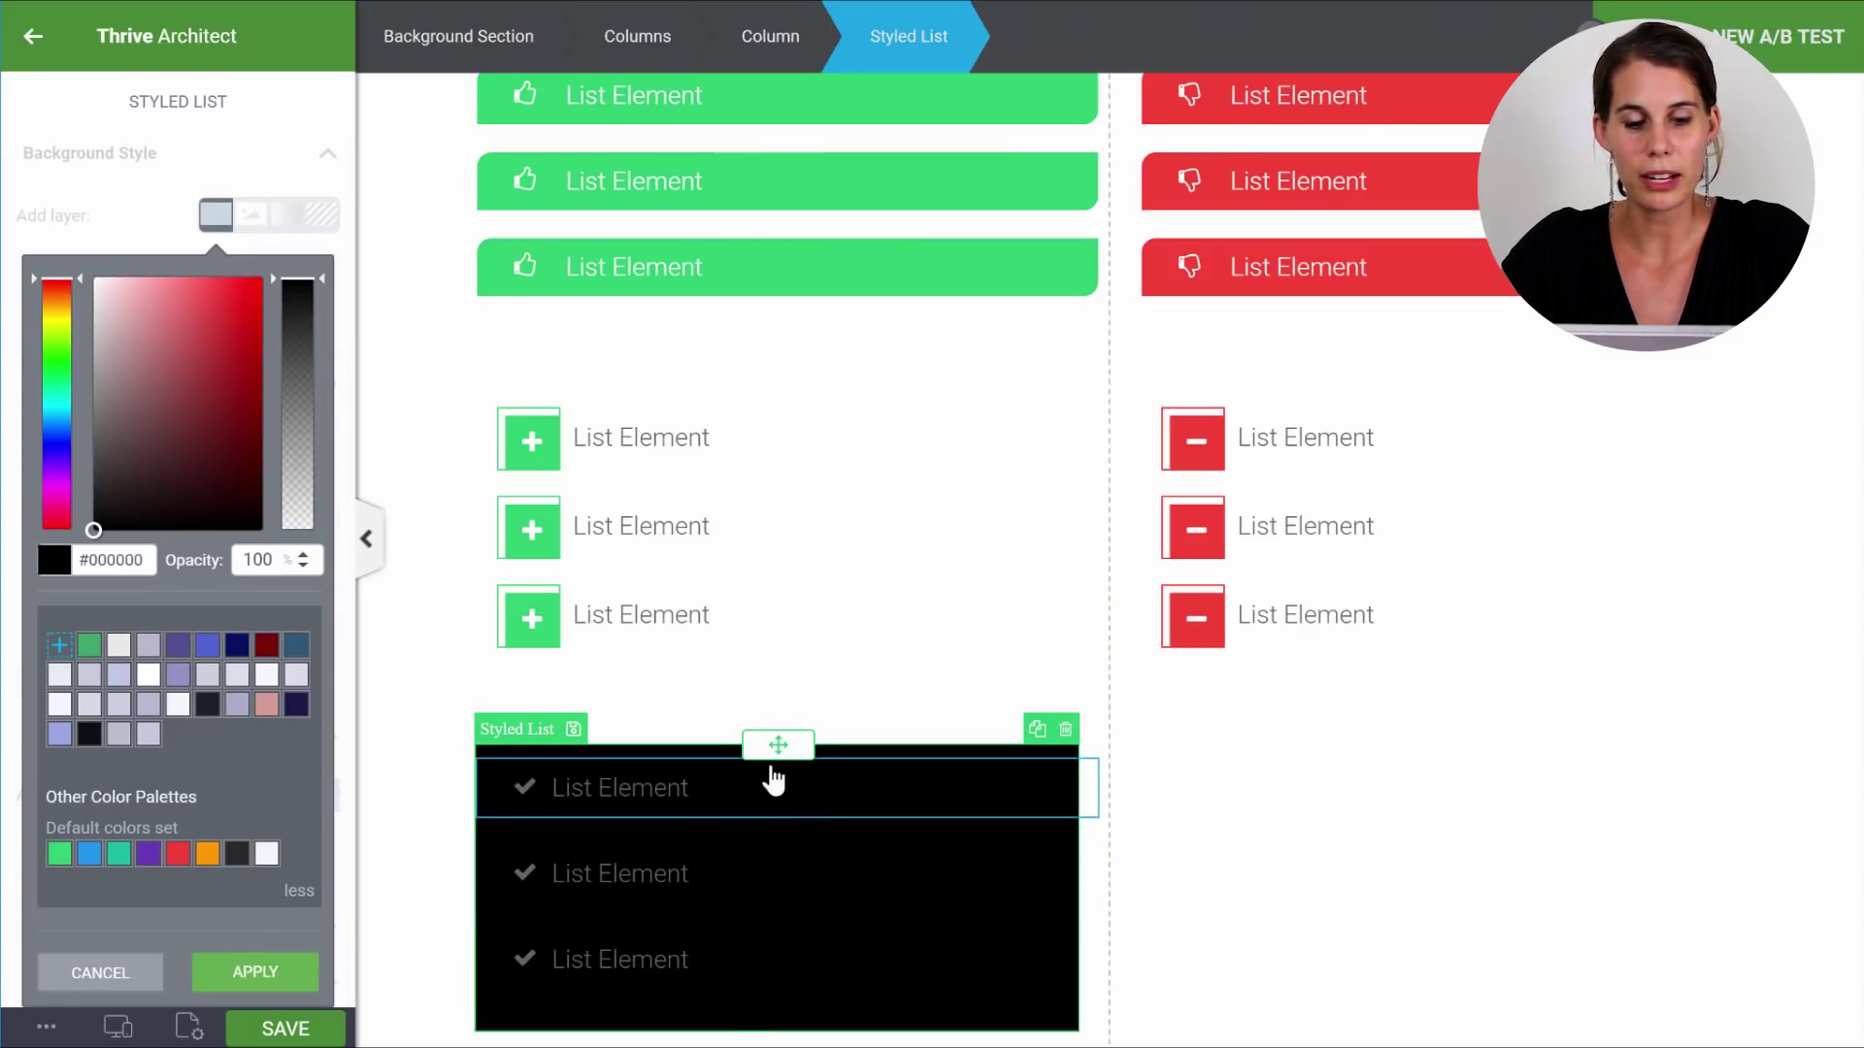
left_click(89, 988)
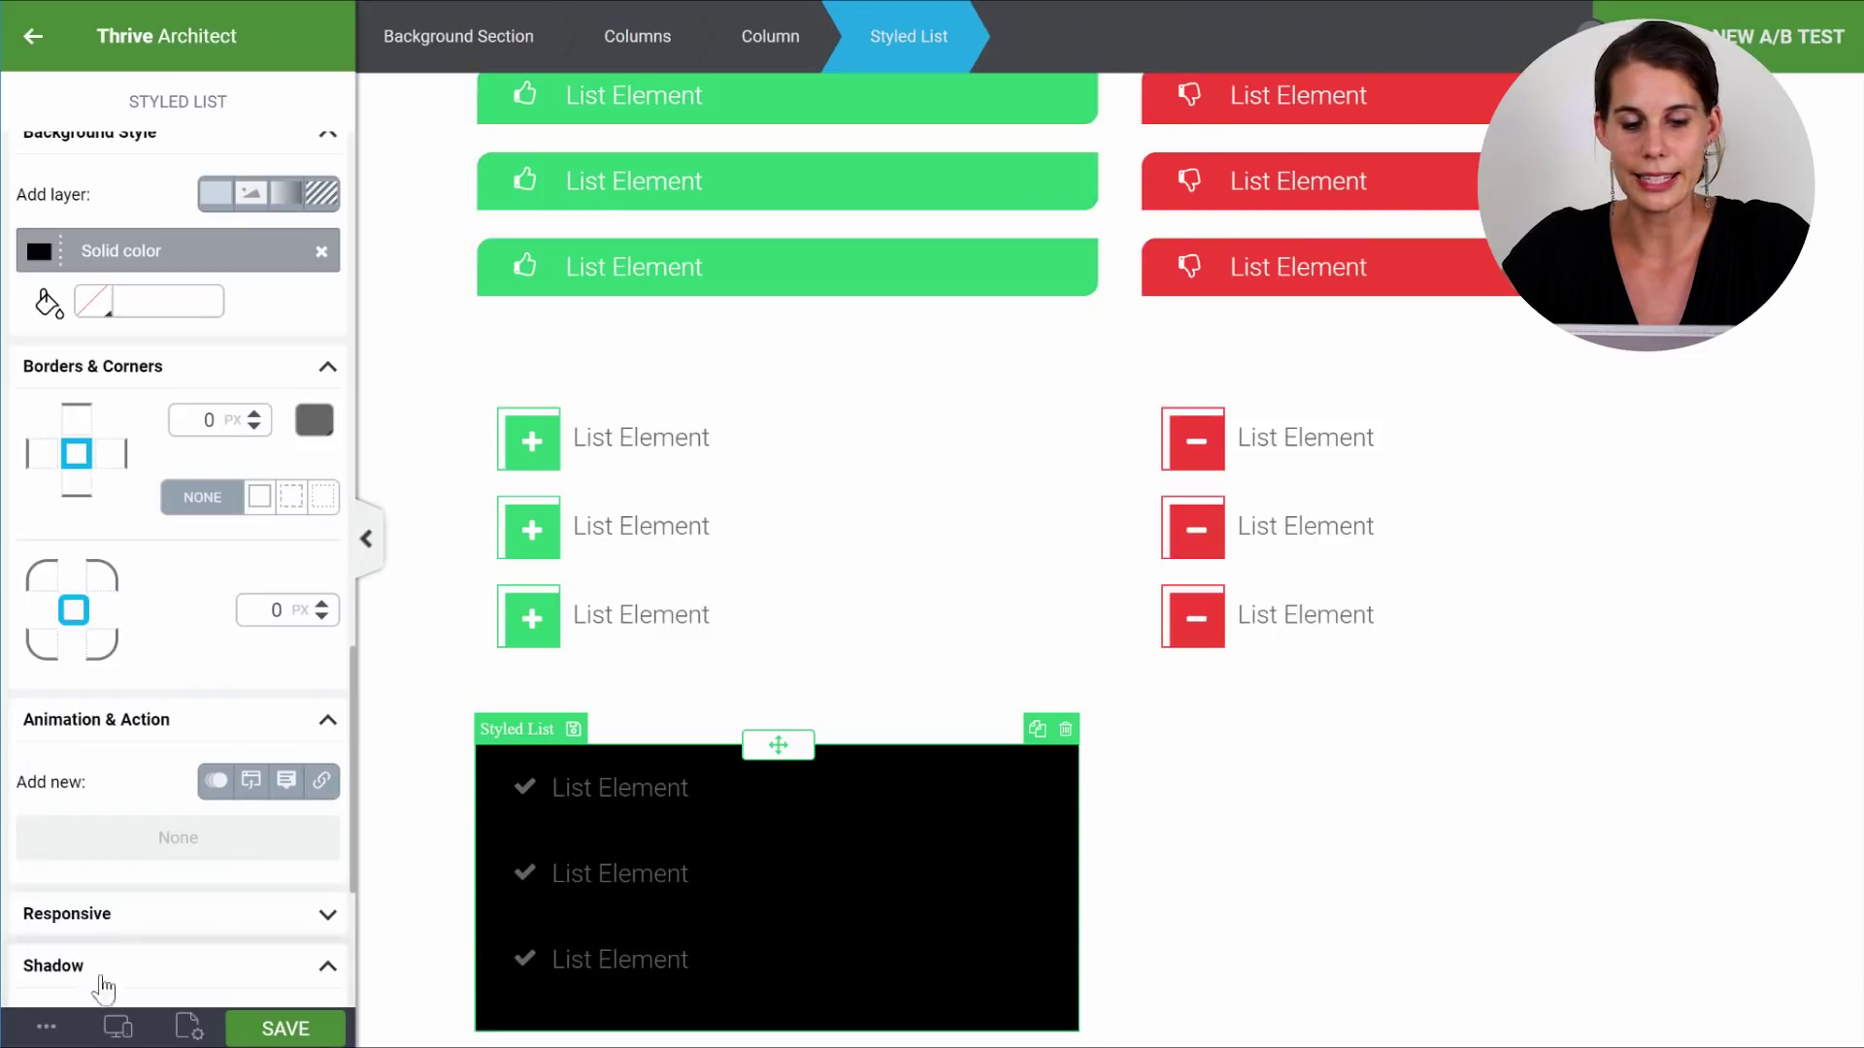
left_click(323, 254)
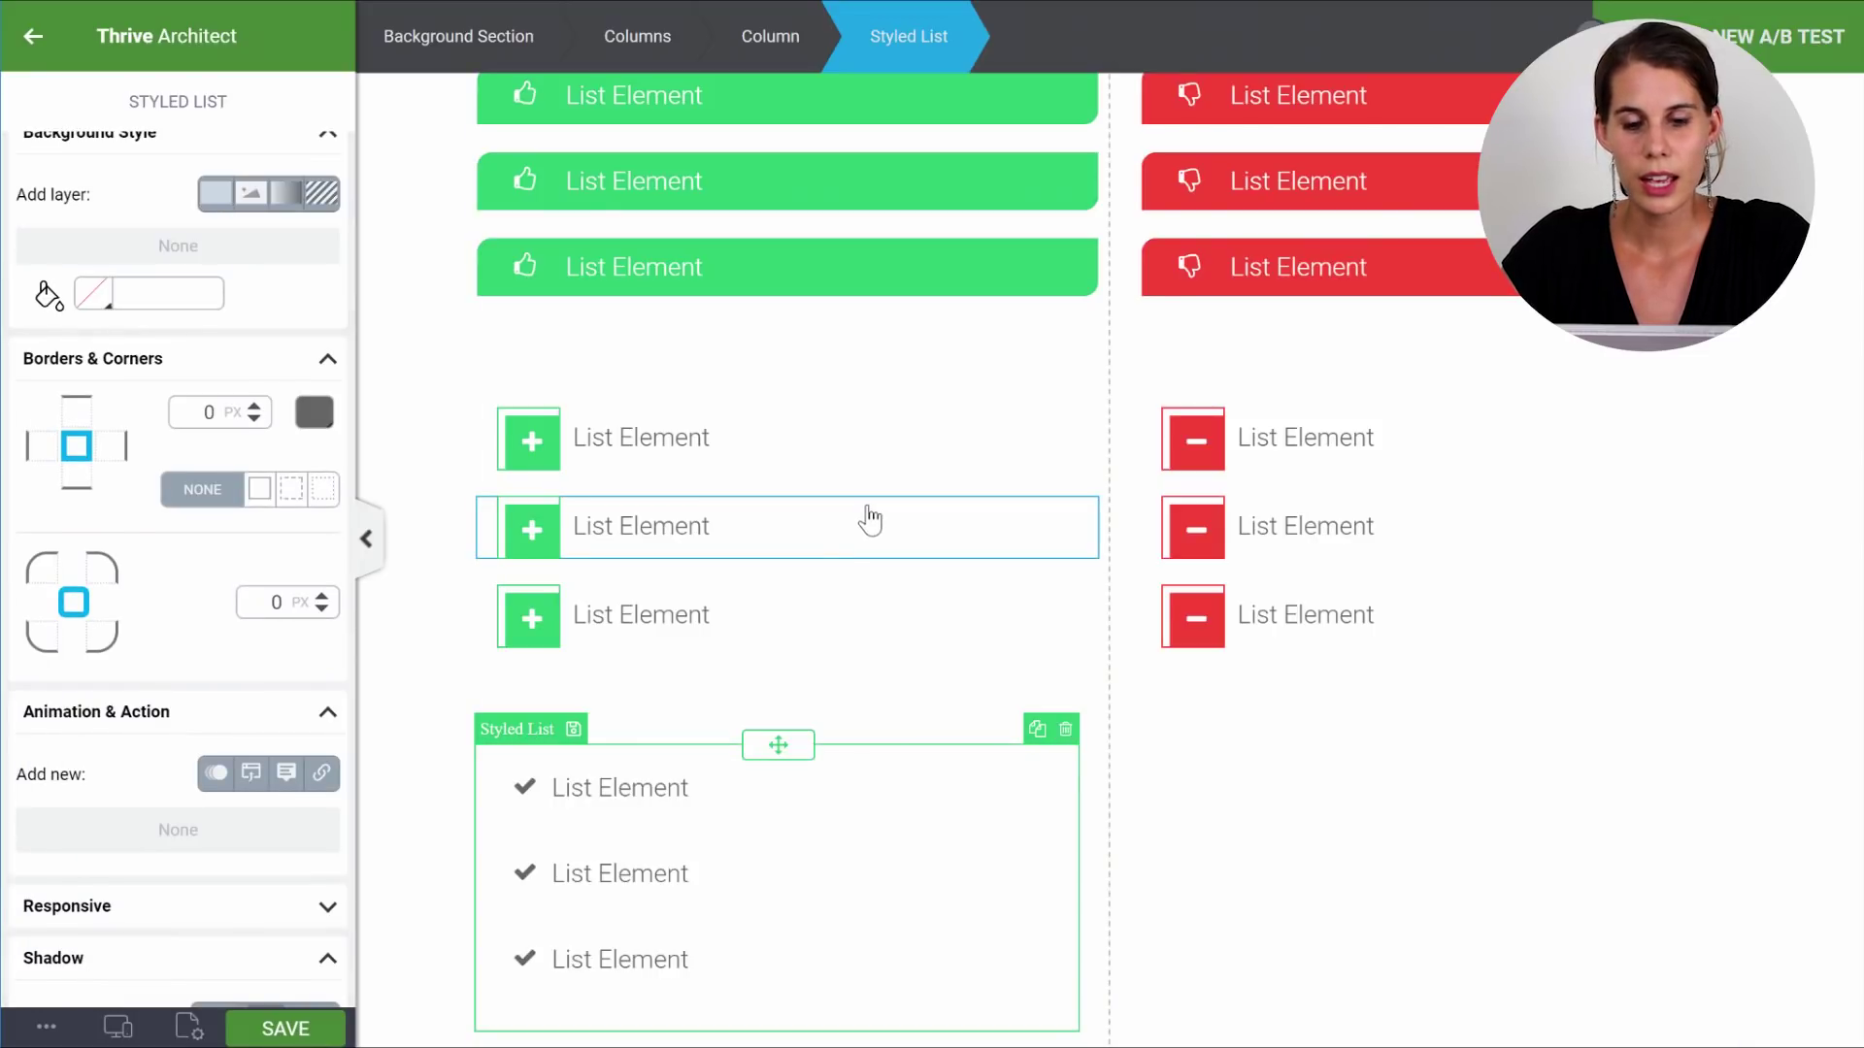
Give the grouped list items of the new styled list a solid green #2ecc71 background layer.
left_click(539, 811)
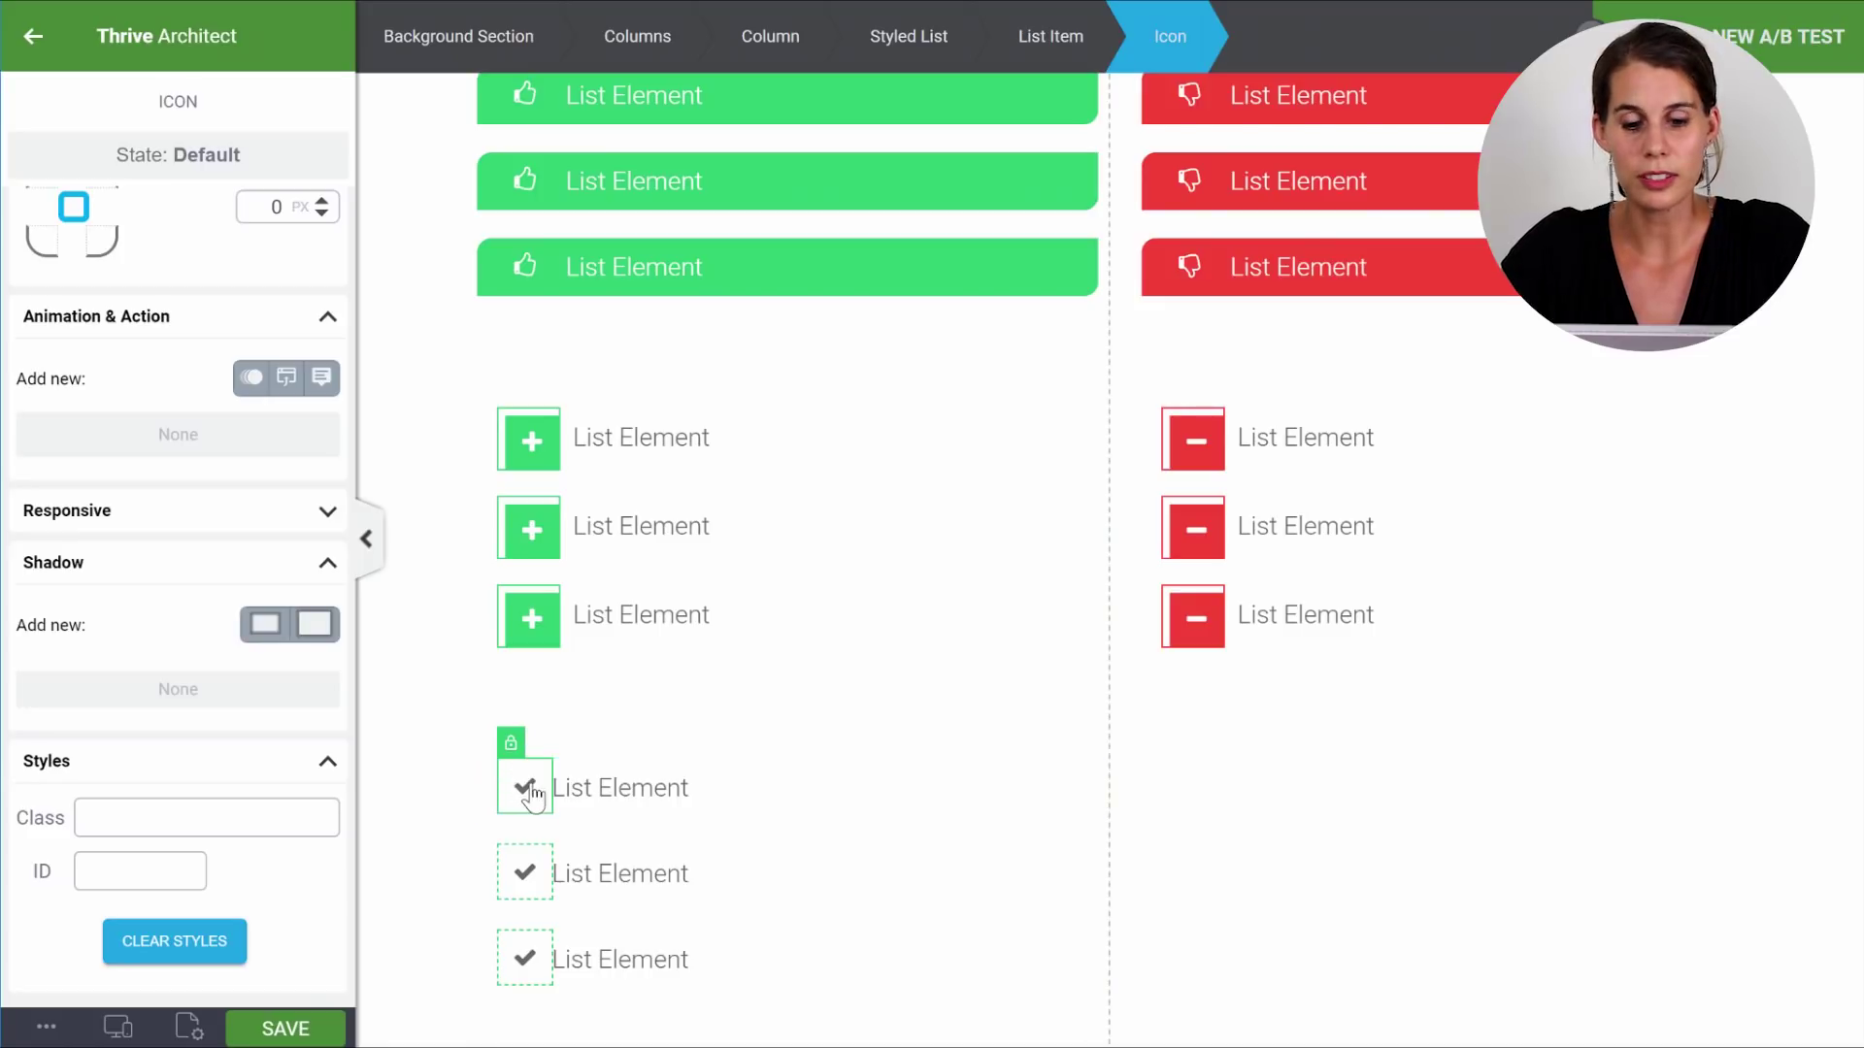
left_click(779, 825)
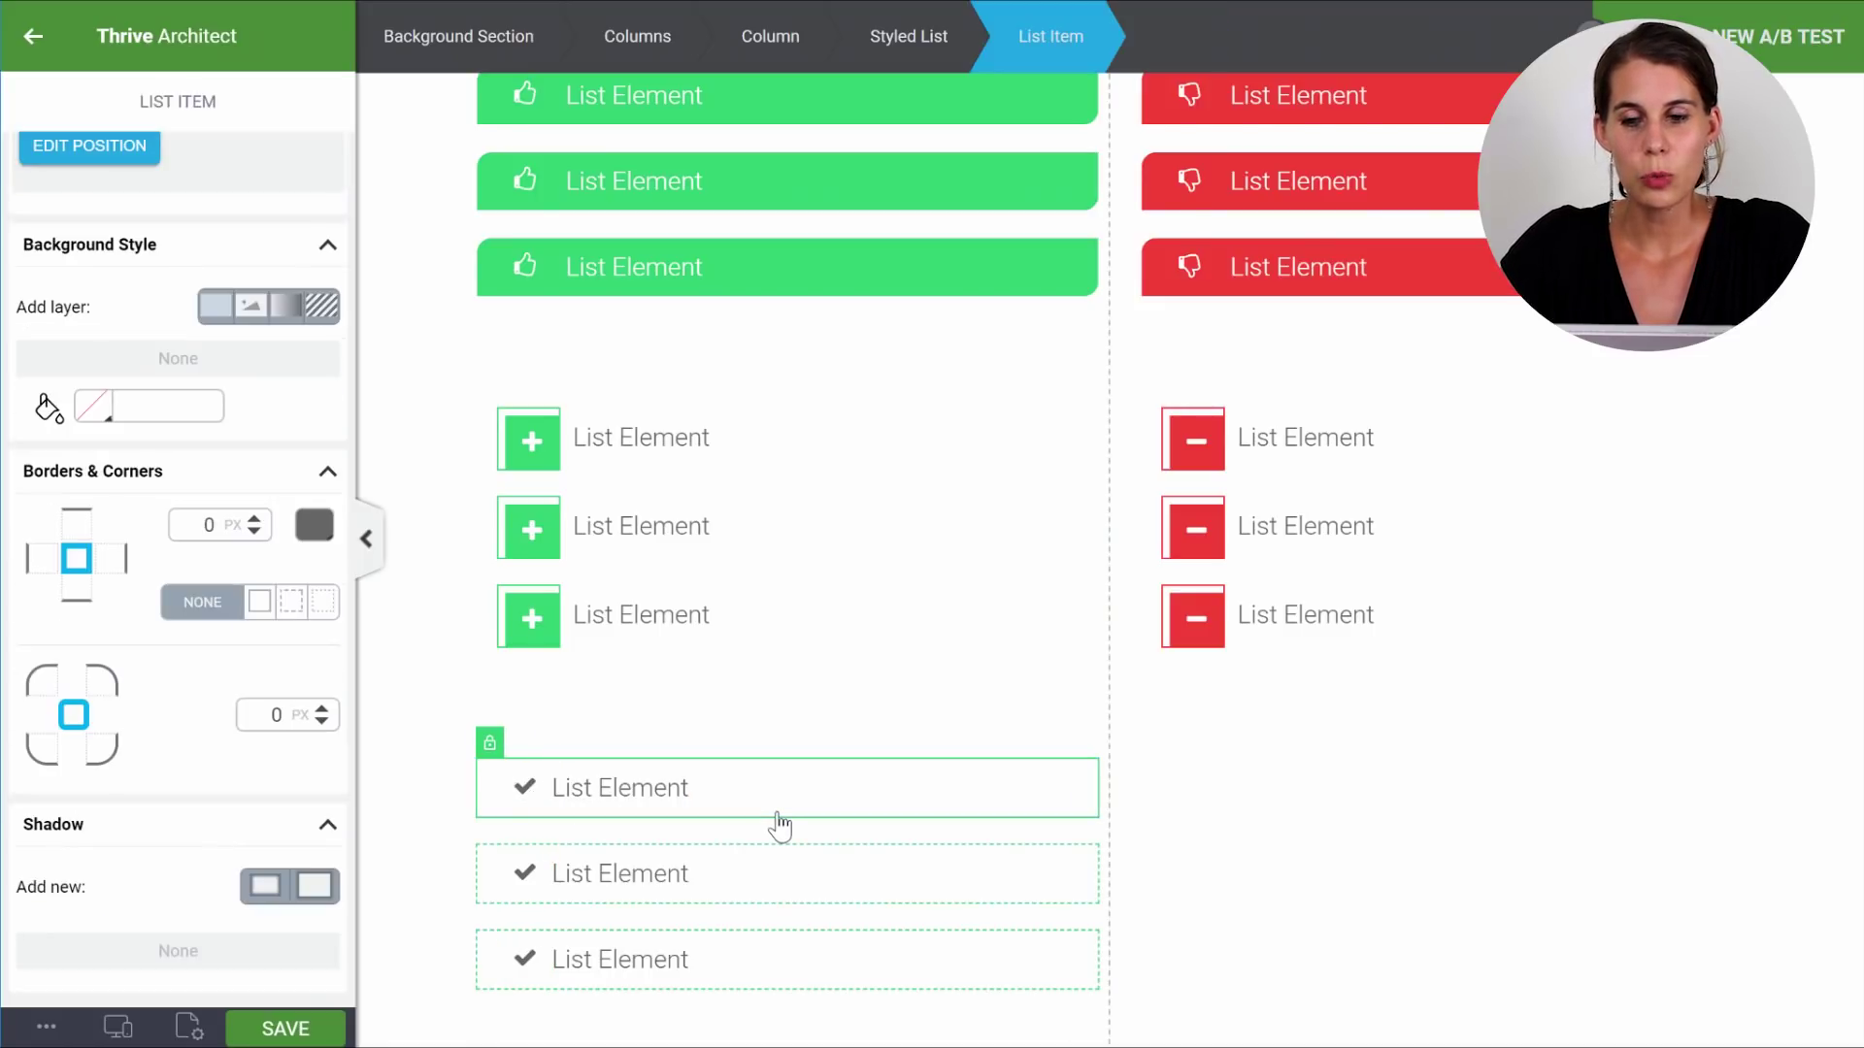
left_click(639, 796)
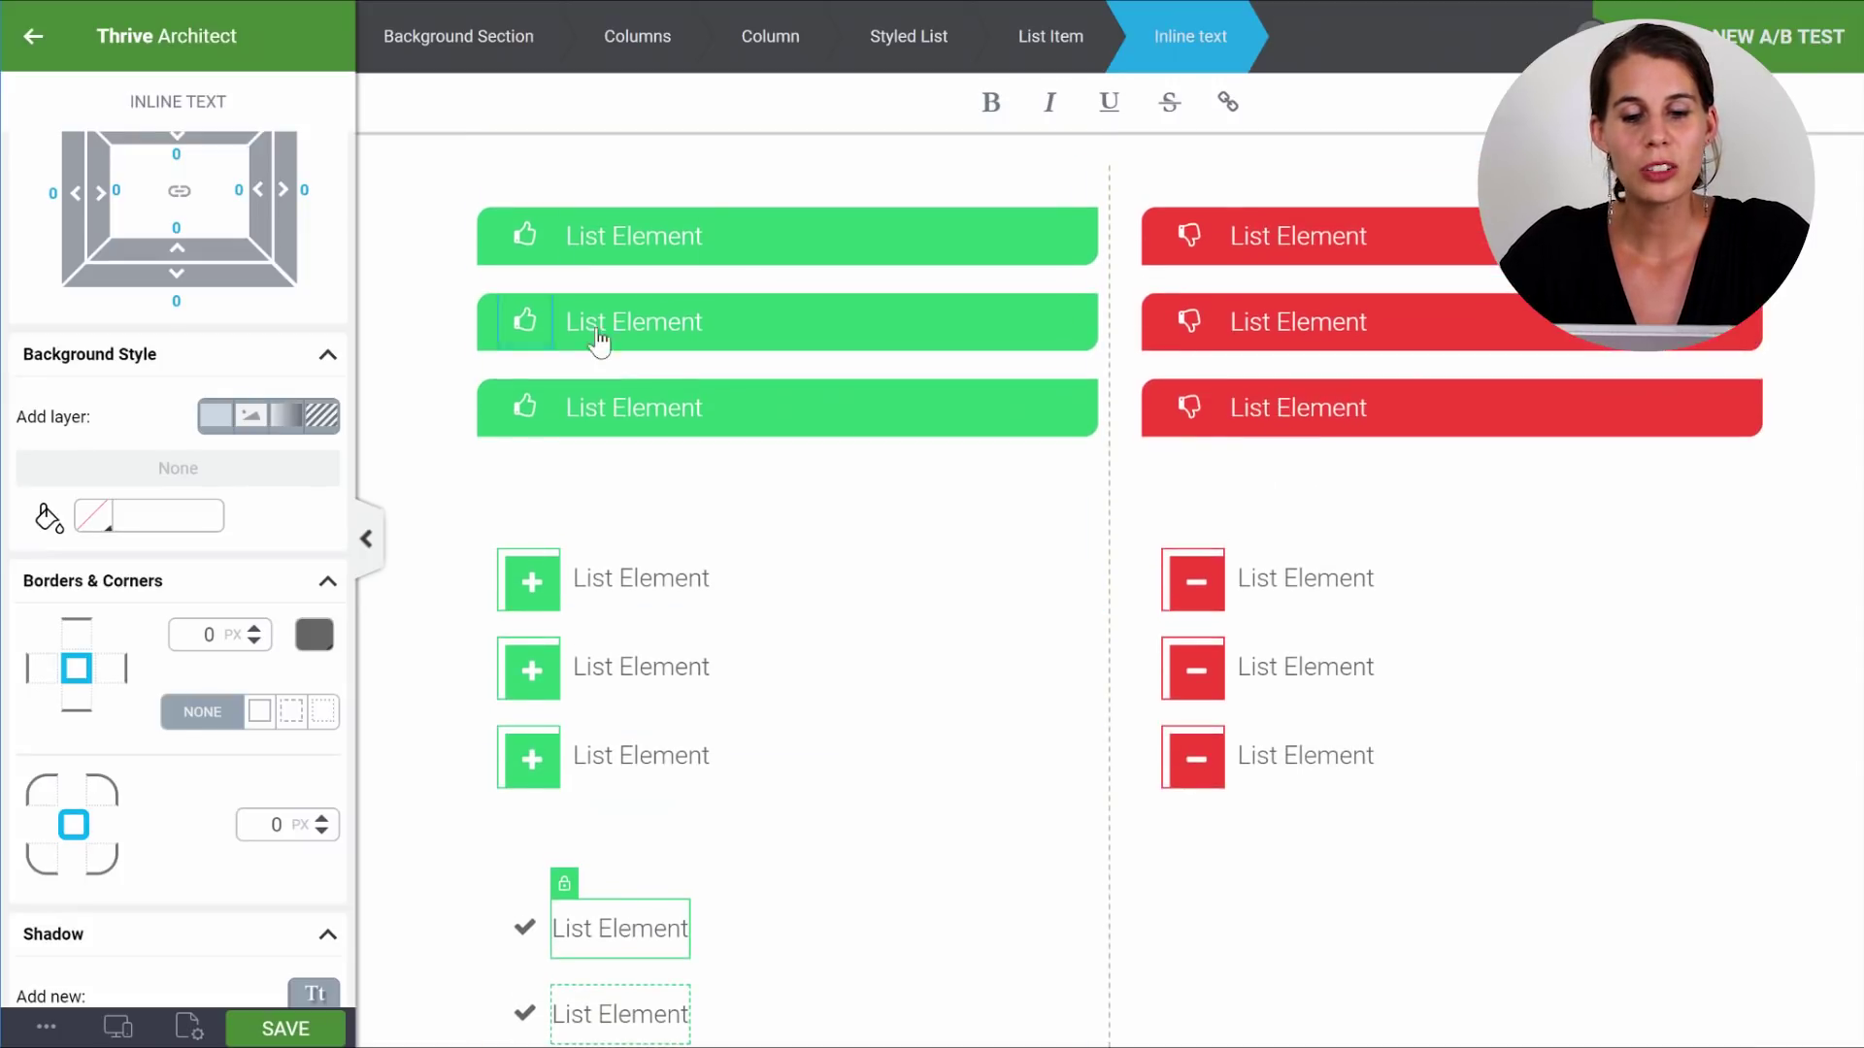
scroll(753, 260, "down", 3)
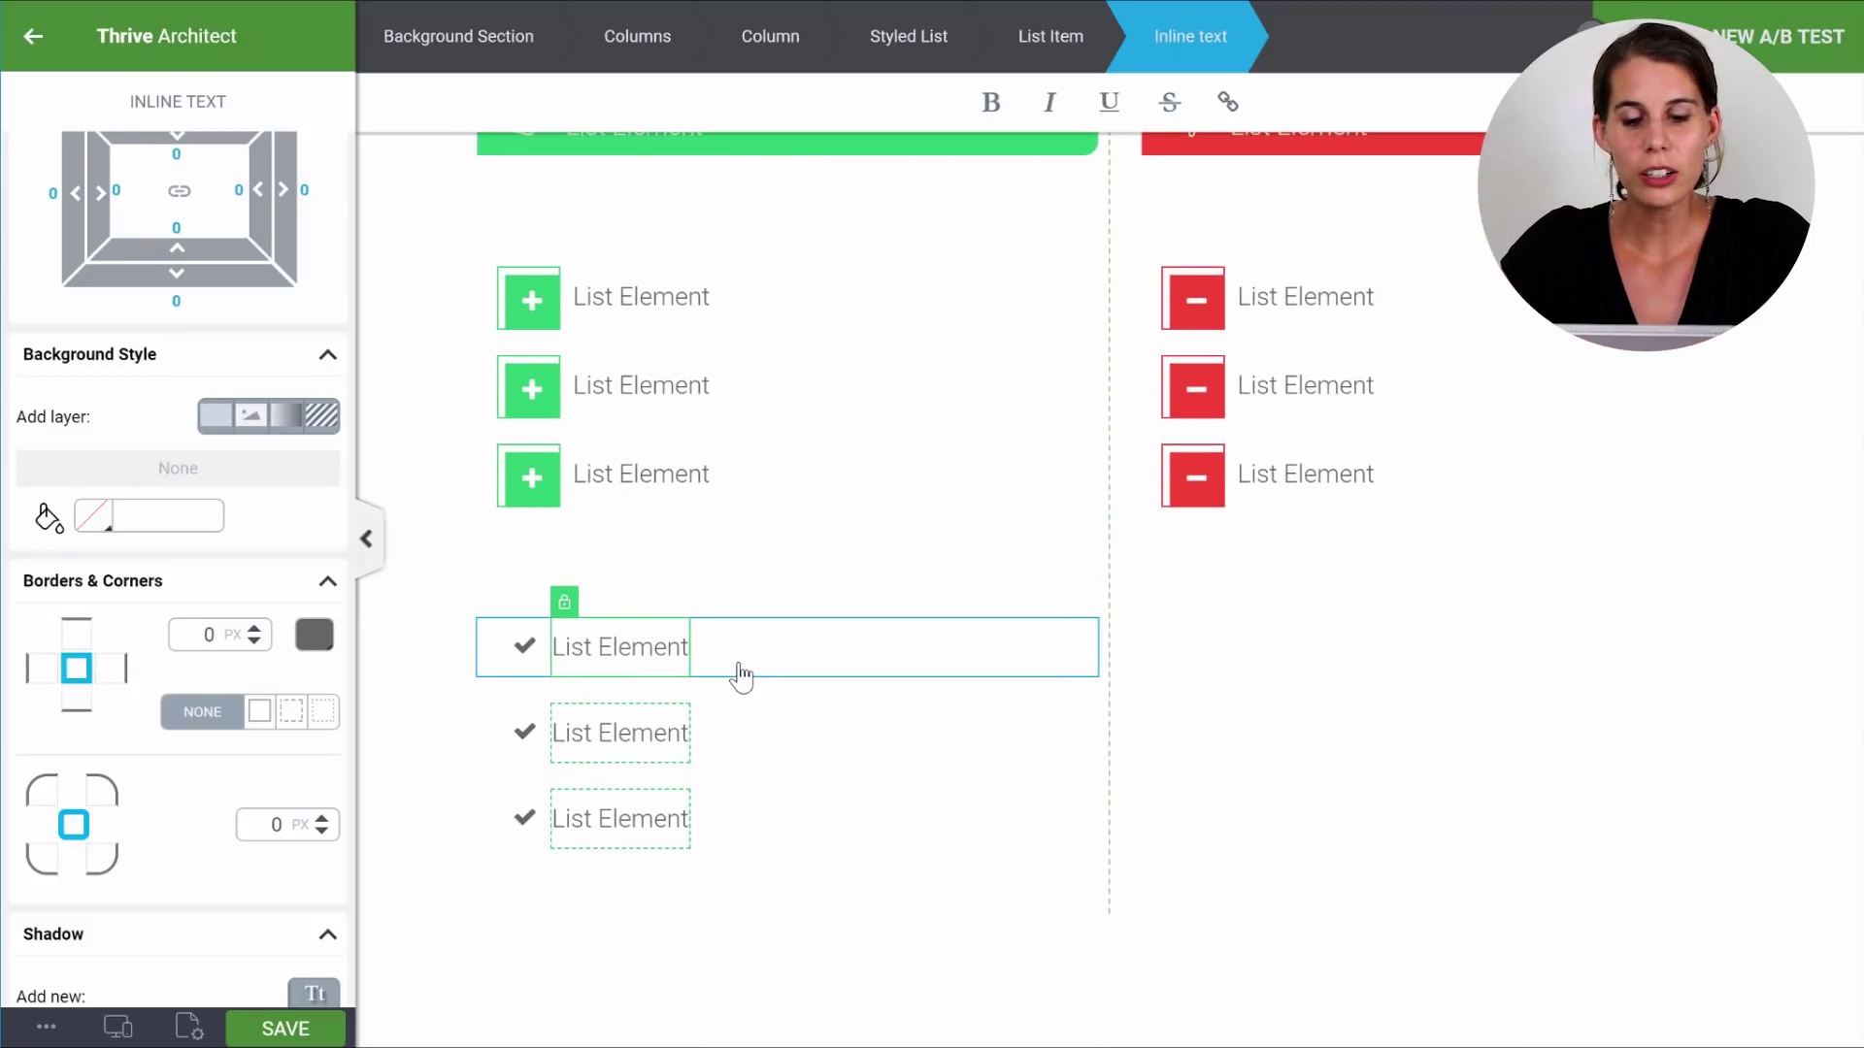
left_click(741, 677)
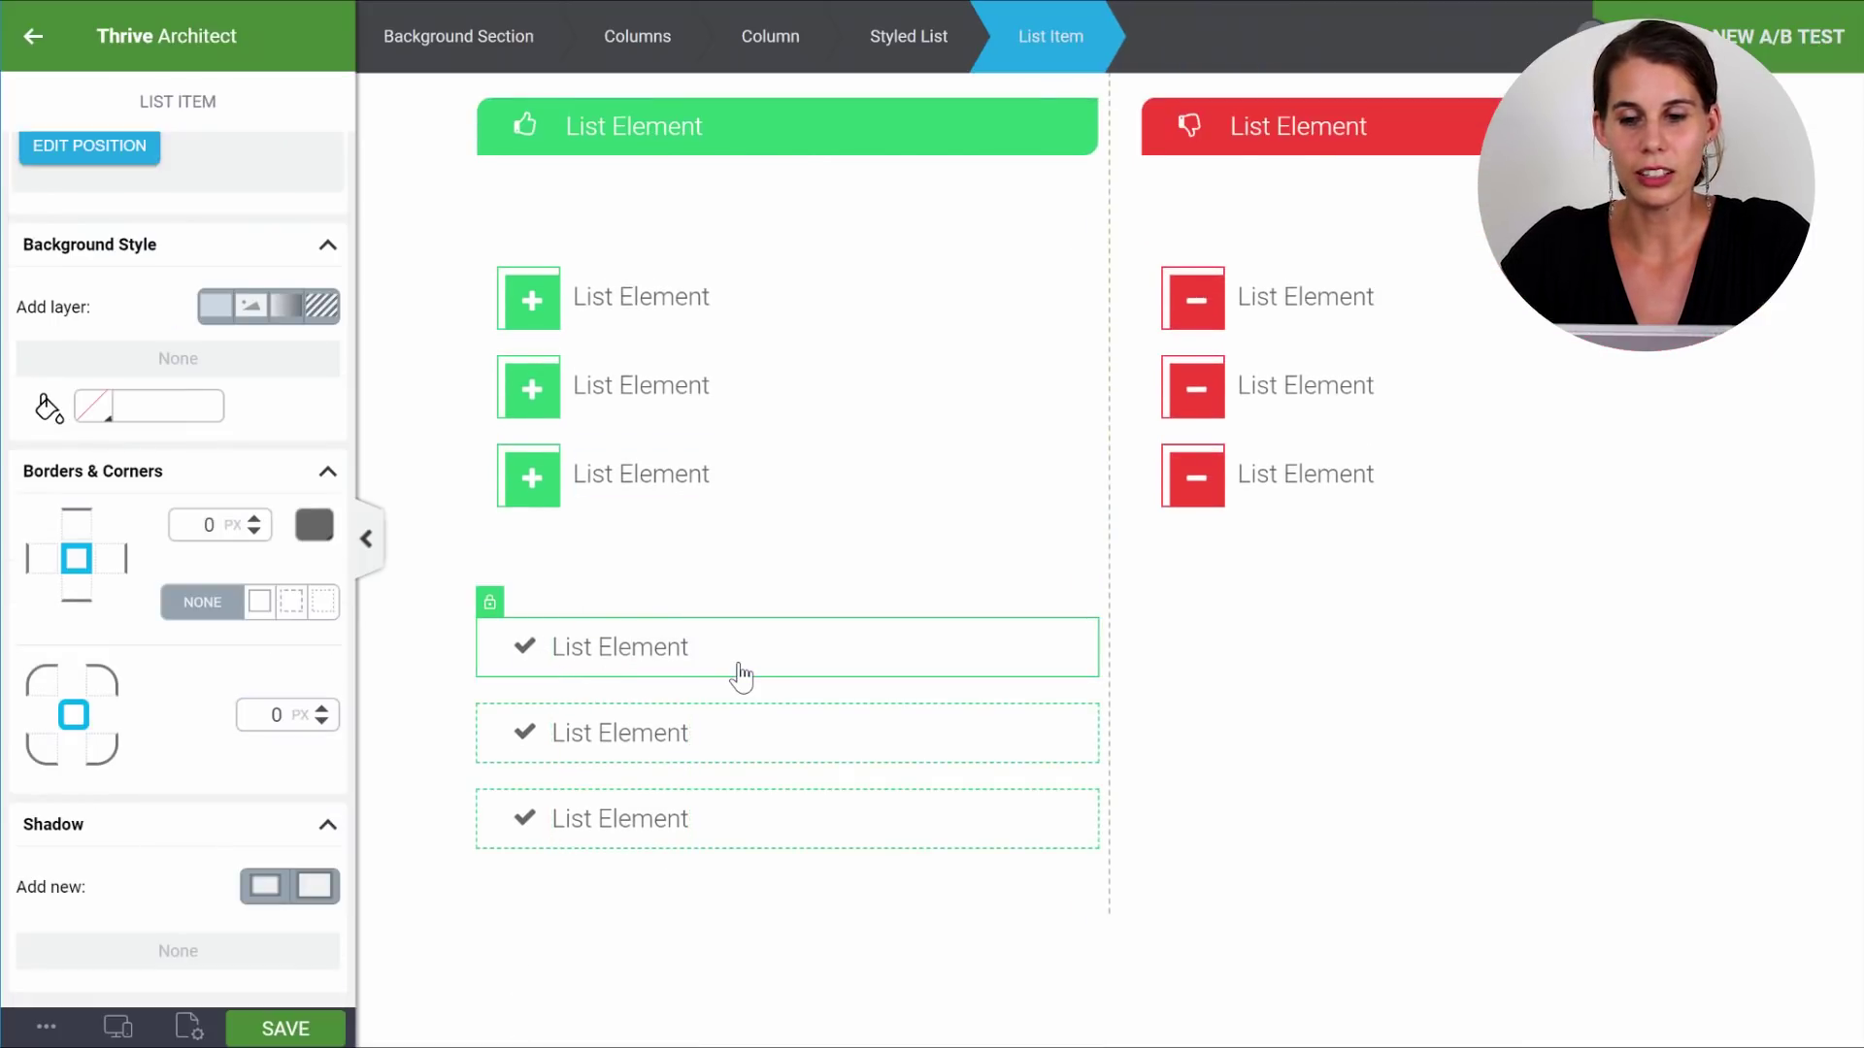
left_click(215, 307)
left_click(60, 853)
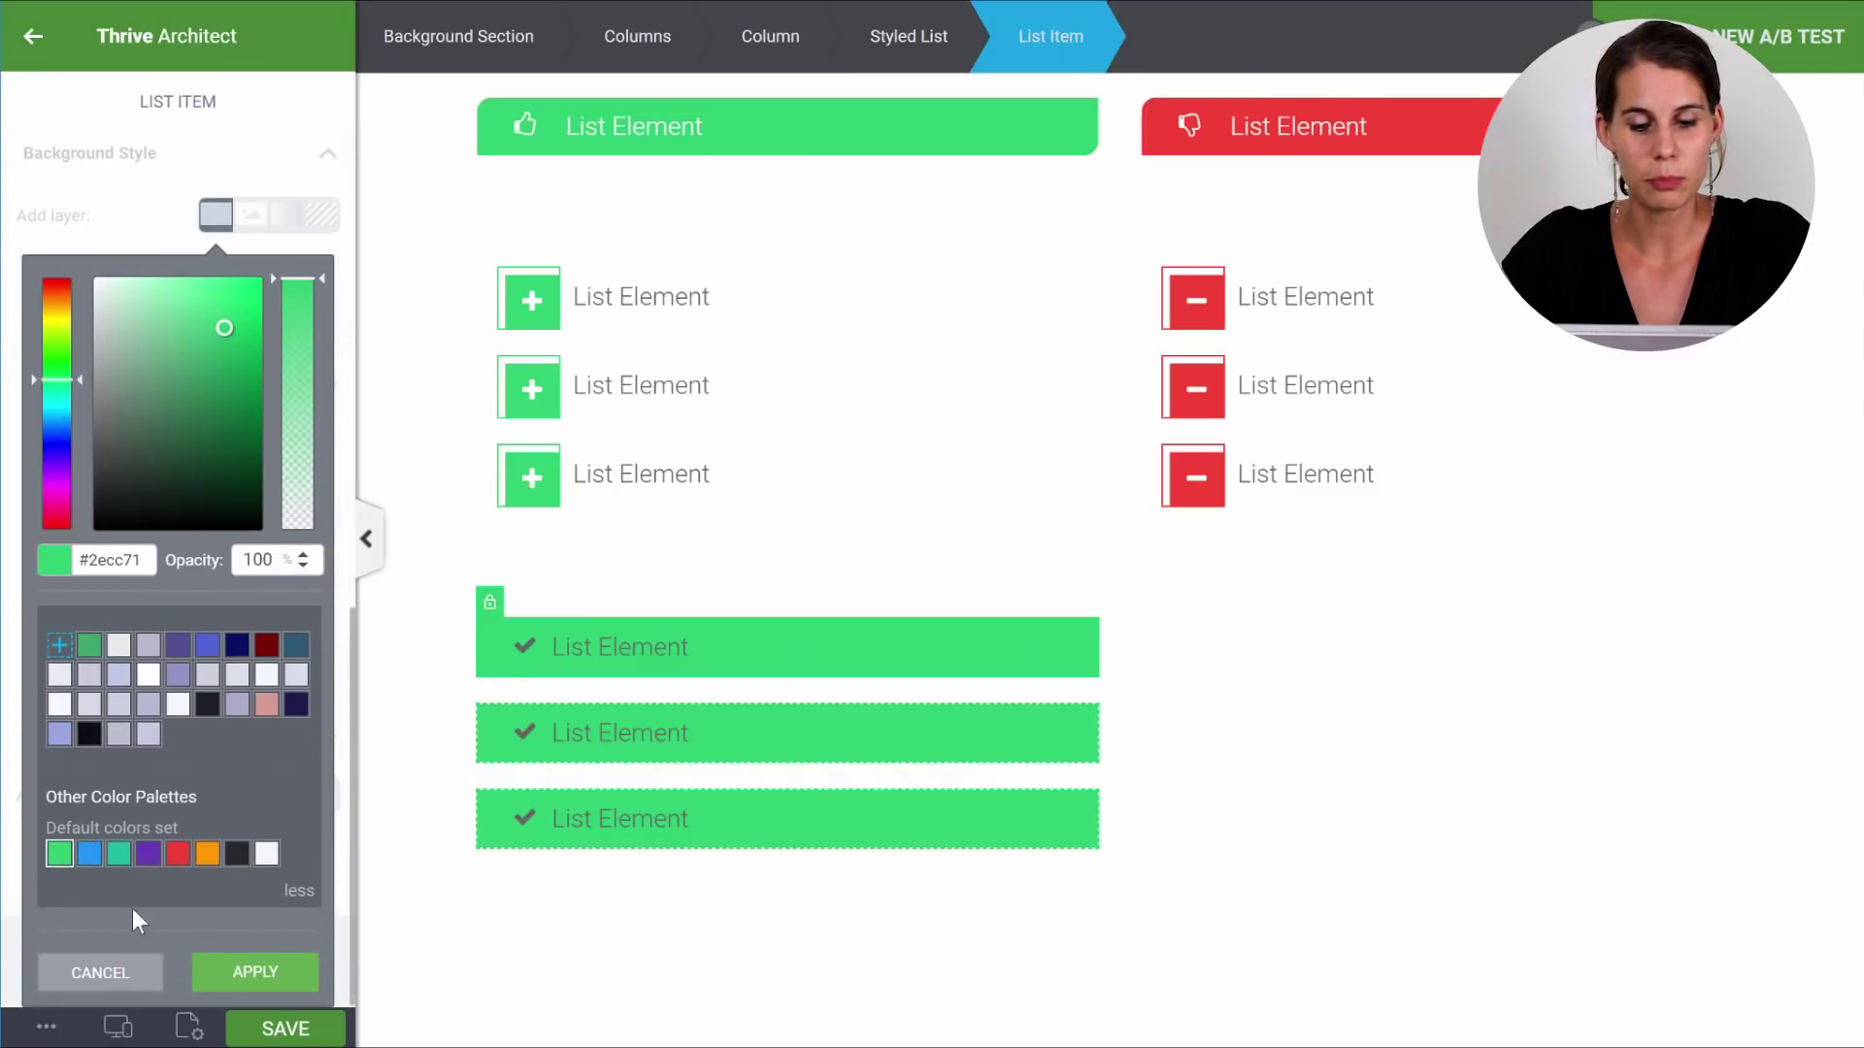
left_click(252, 974)
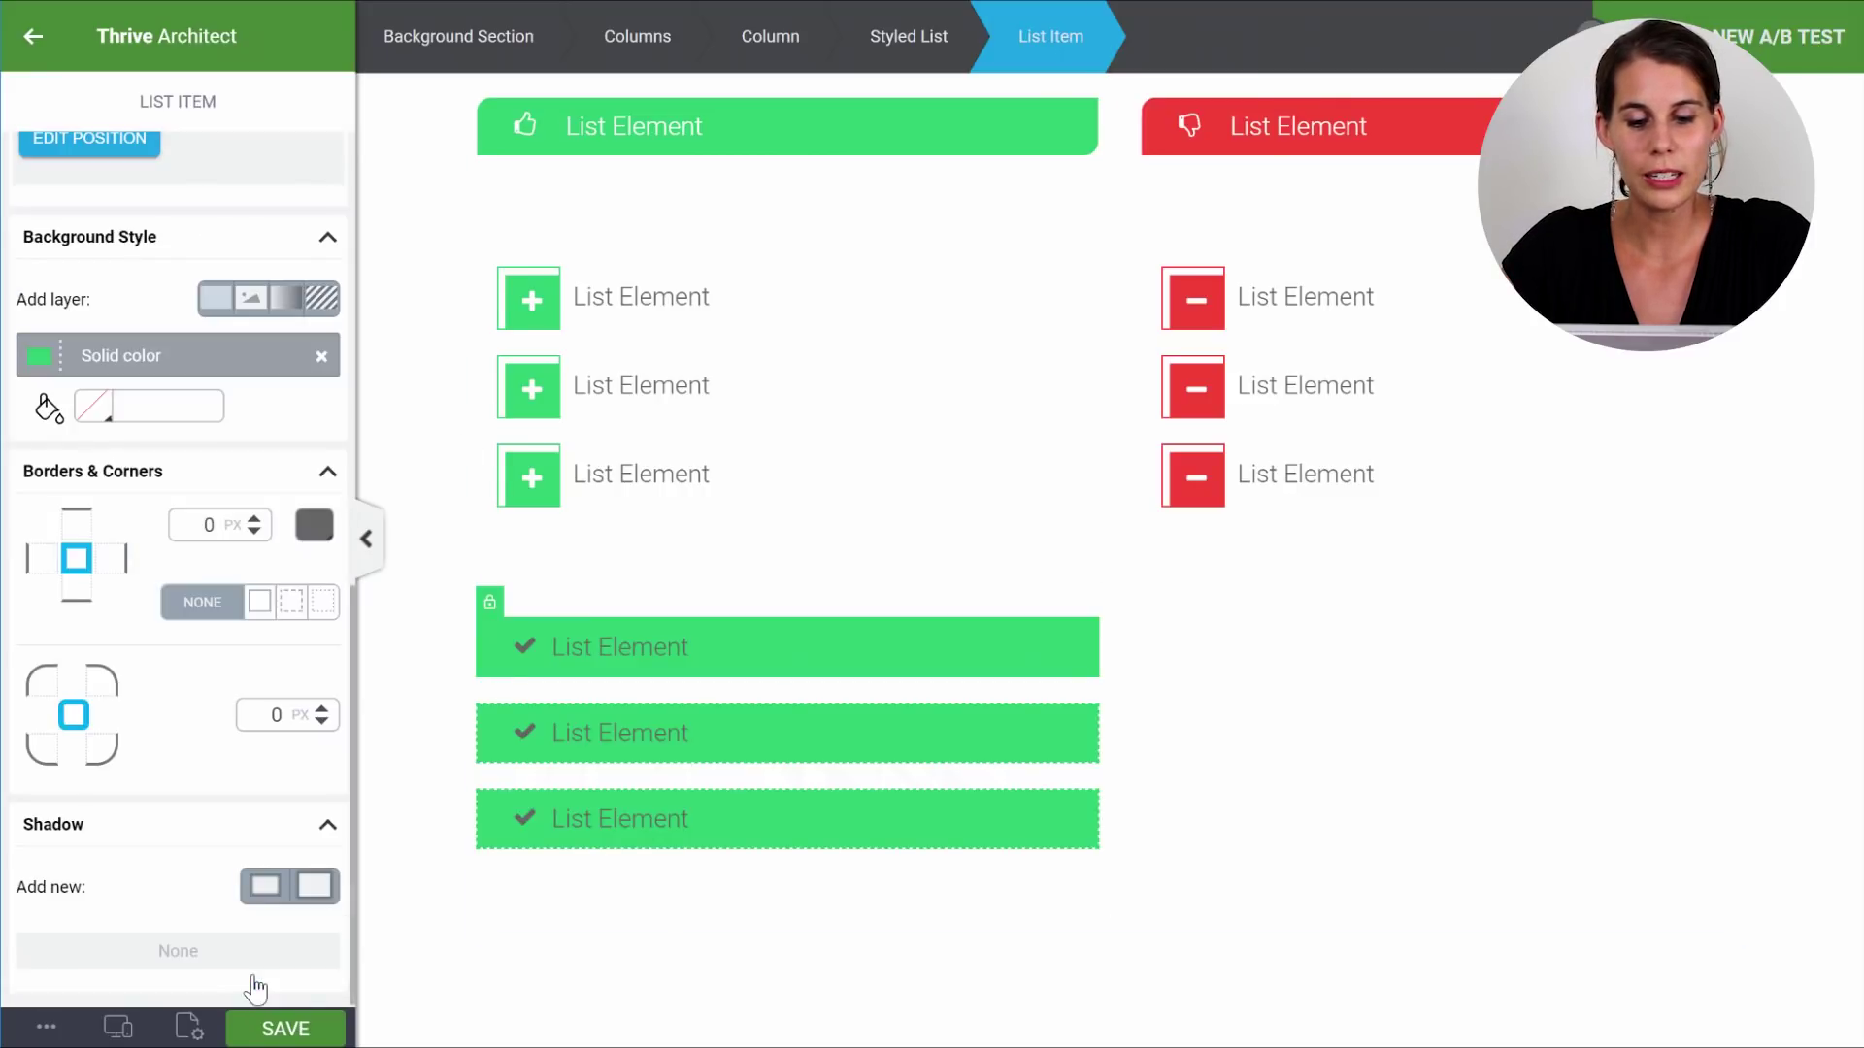
Search the icon library for "up" and change the new list's grouped icons to the outlined thumbs-up icon.
left_click(529, 651)
scroll(179, 404, "up", 10)
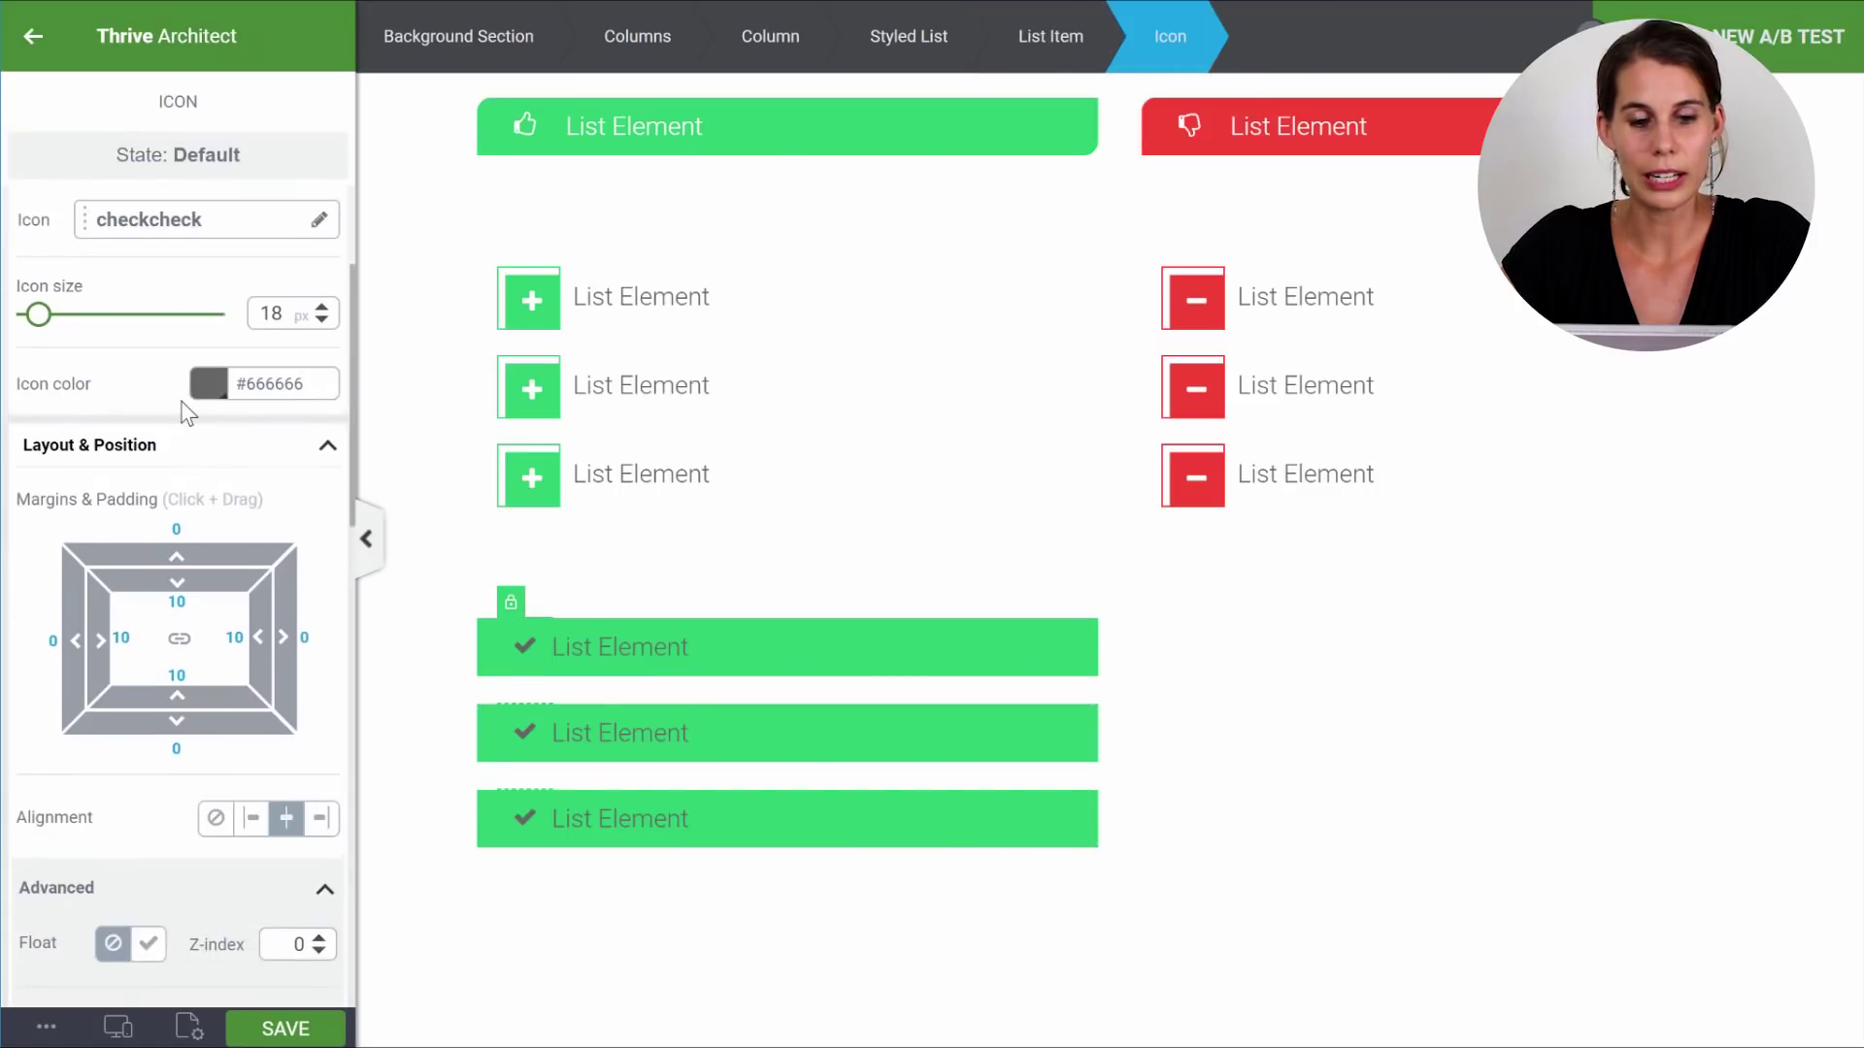
left_click(223, 476)
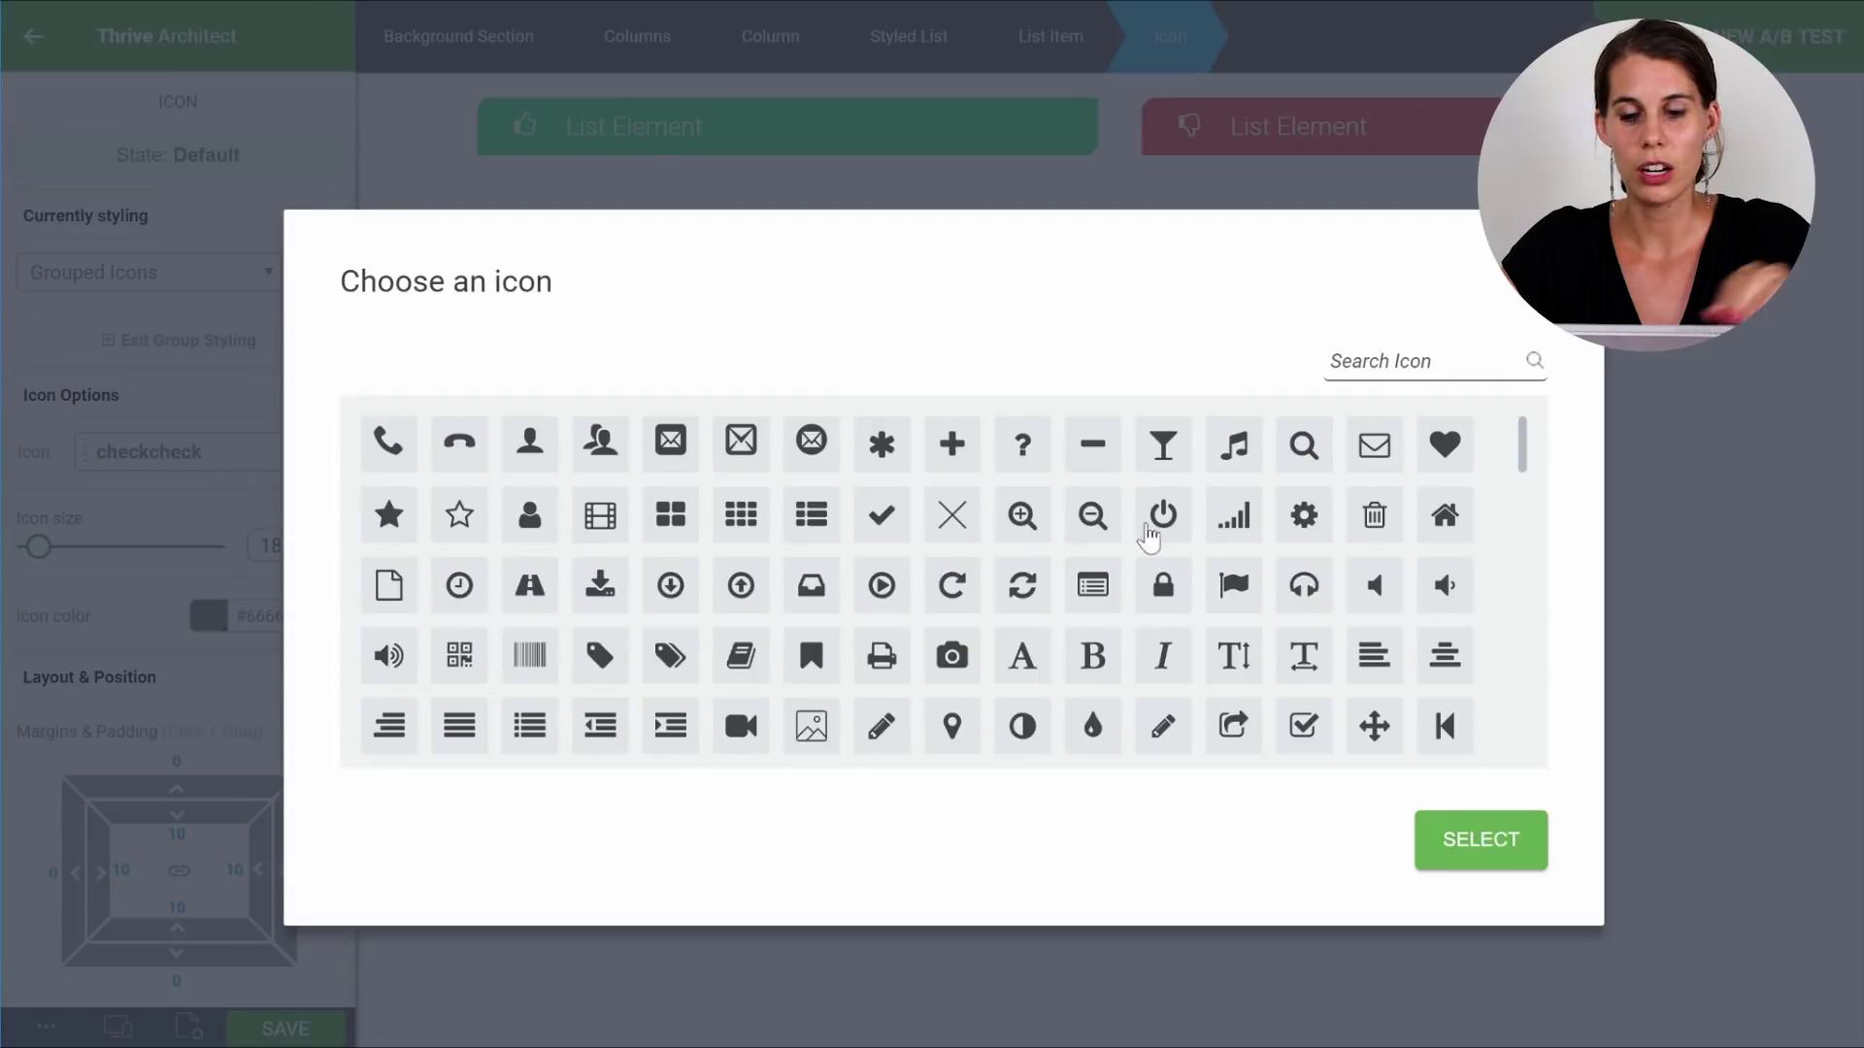
left_click(1385, 367)
type("up")
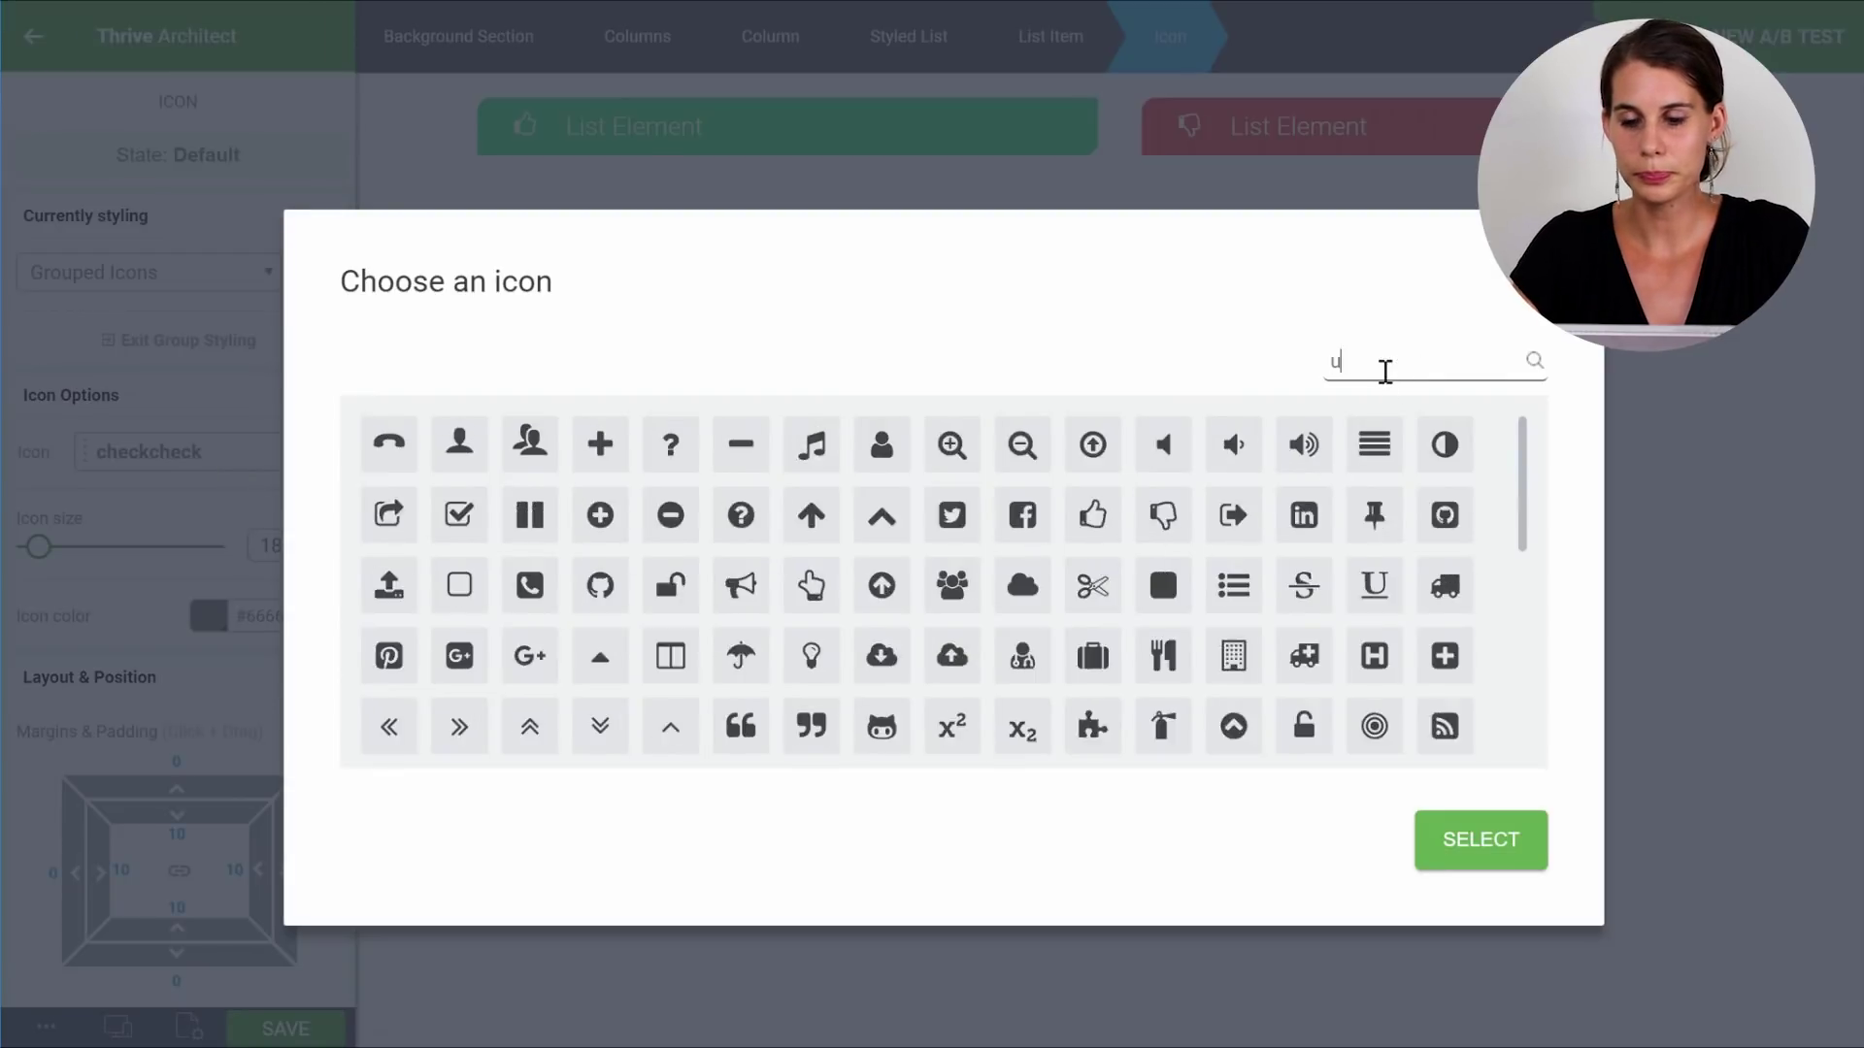
left_click(741, 445)
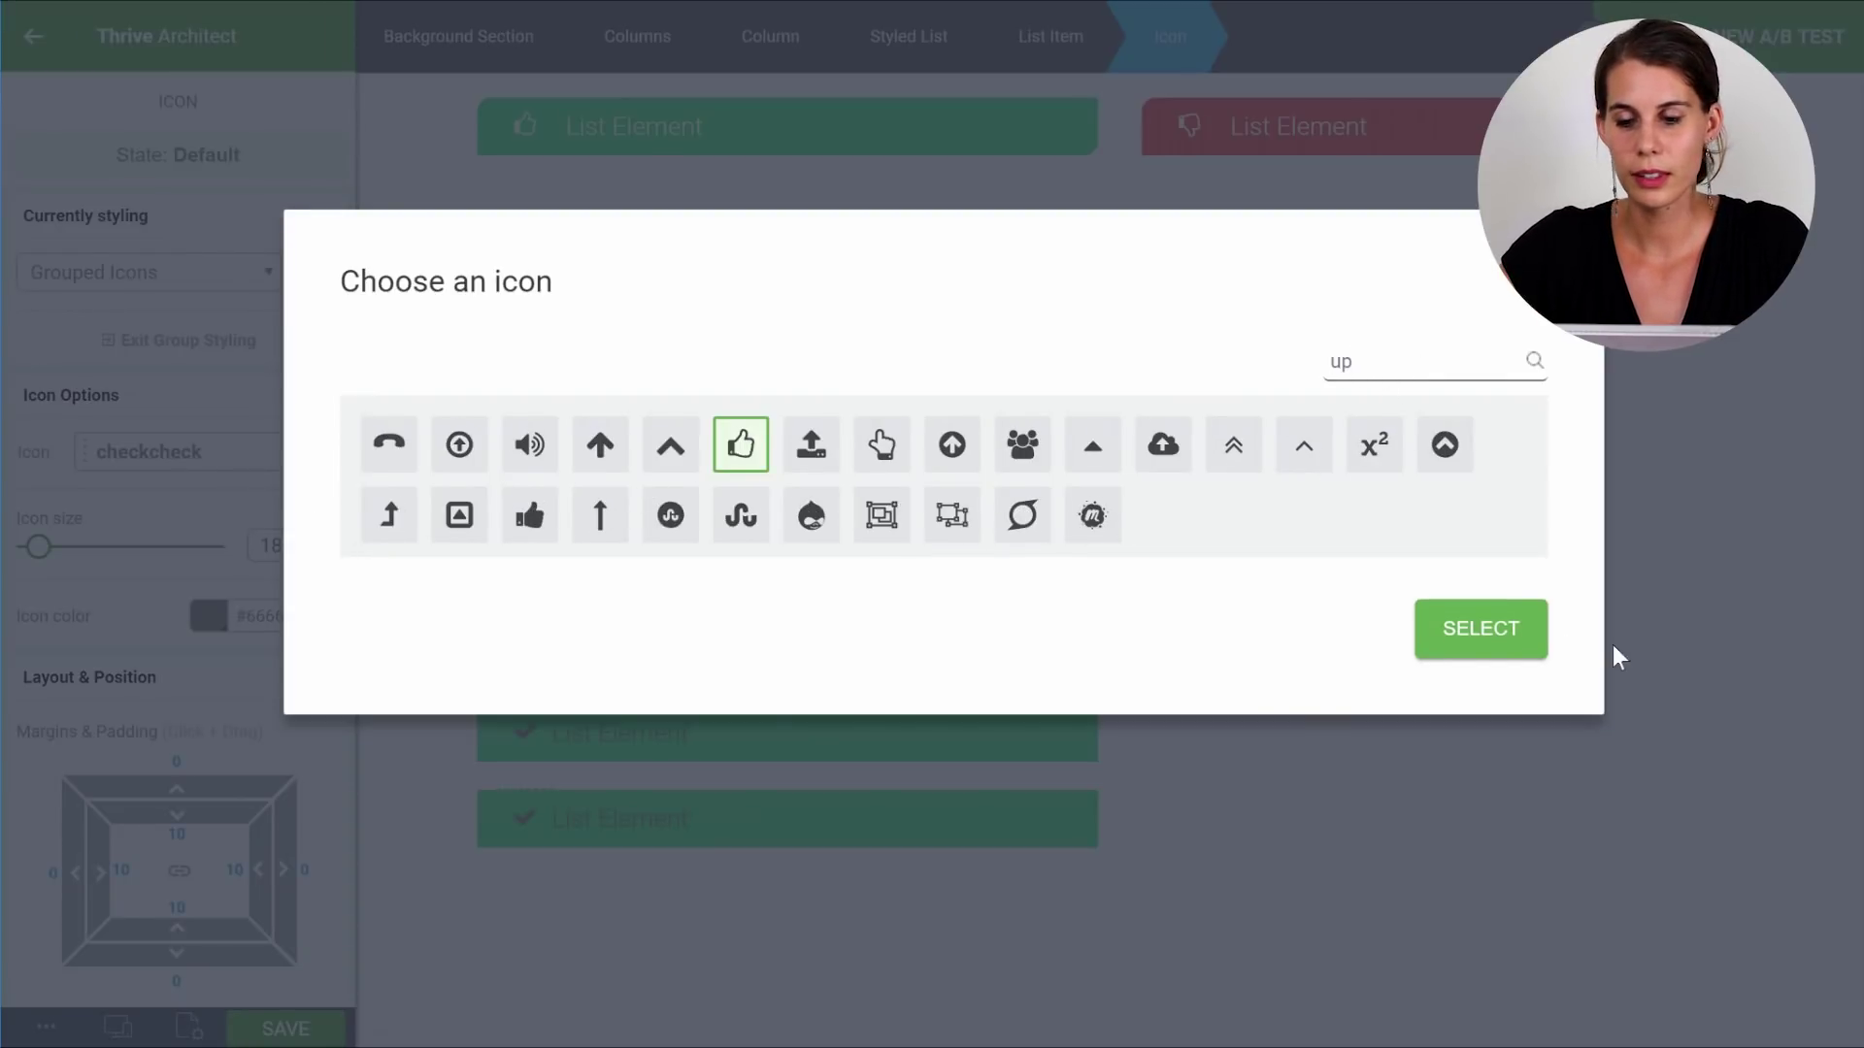
left_click(1495, 636)
Set the grouped thumbs-up icons of the new styled list to the near-white color #f6f7f9.
left_click(208, 616)
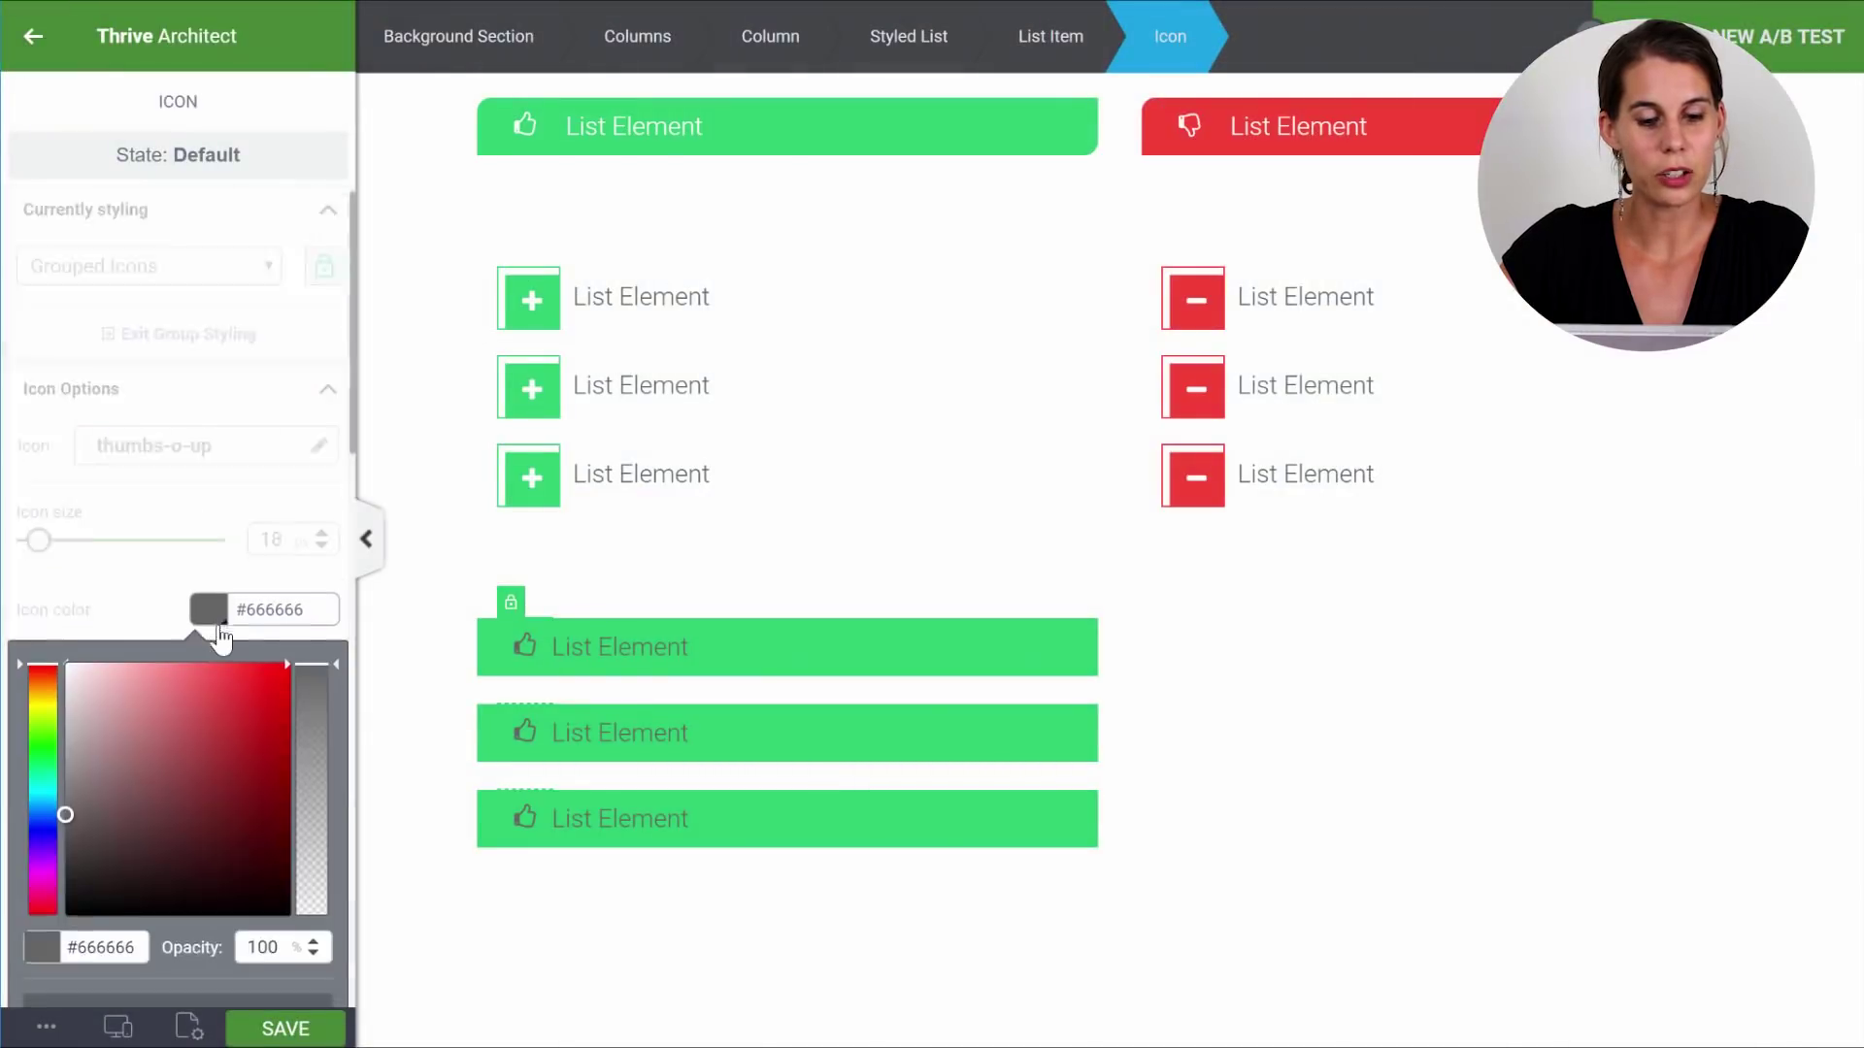
left_click(254, 779)
left_click(267, 895)
Set the grouped item text of the new green styled list to #f6f7f9.
left_click(629, 668)
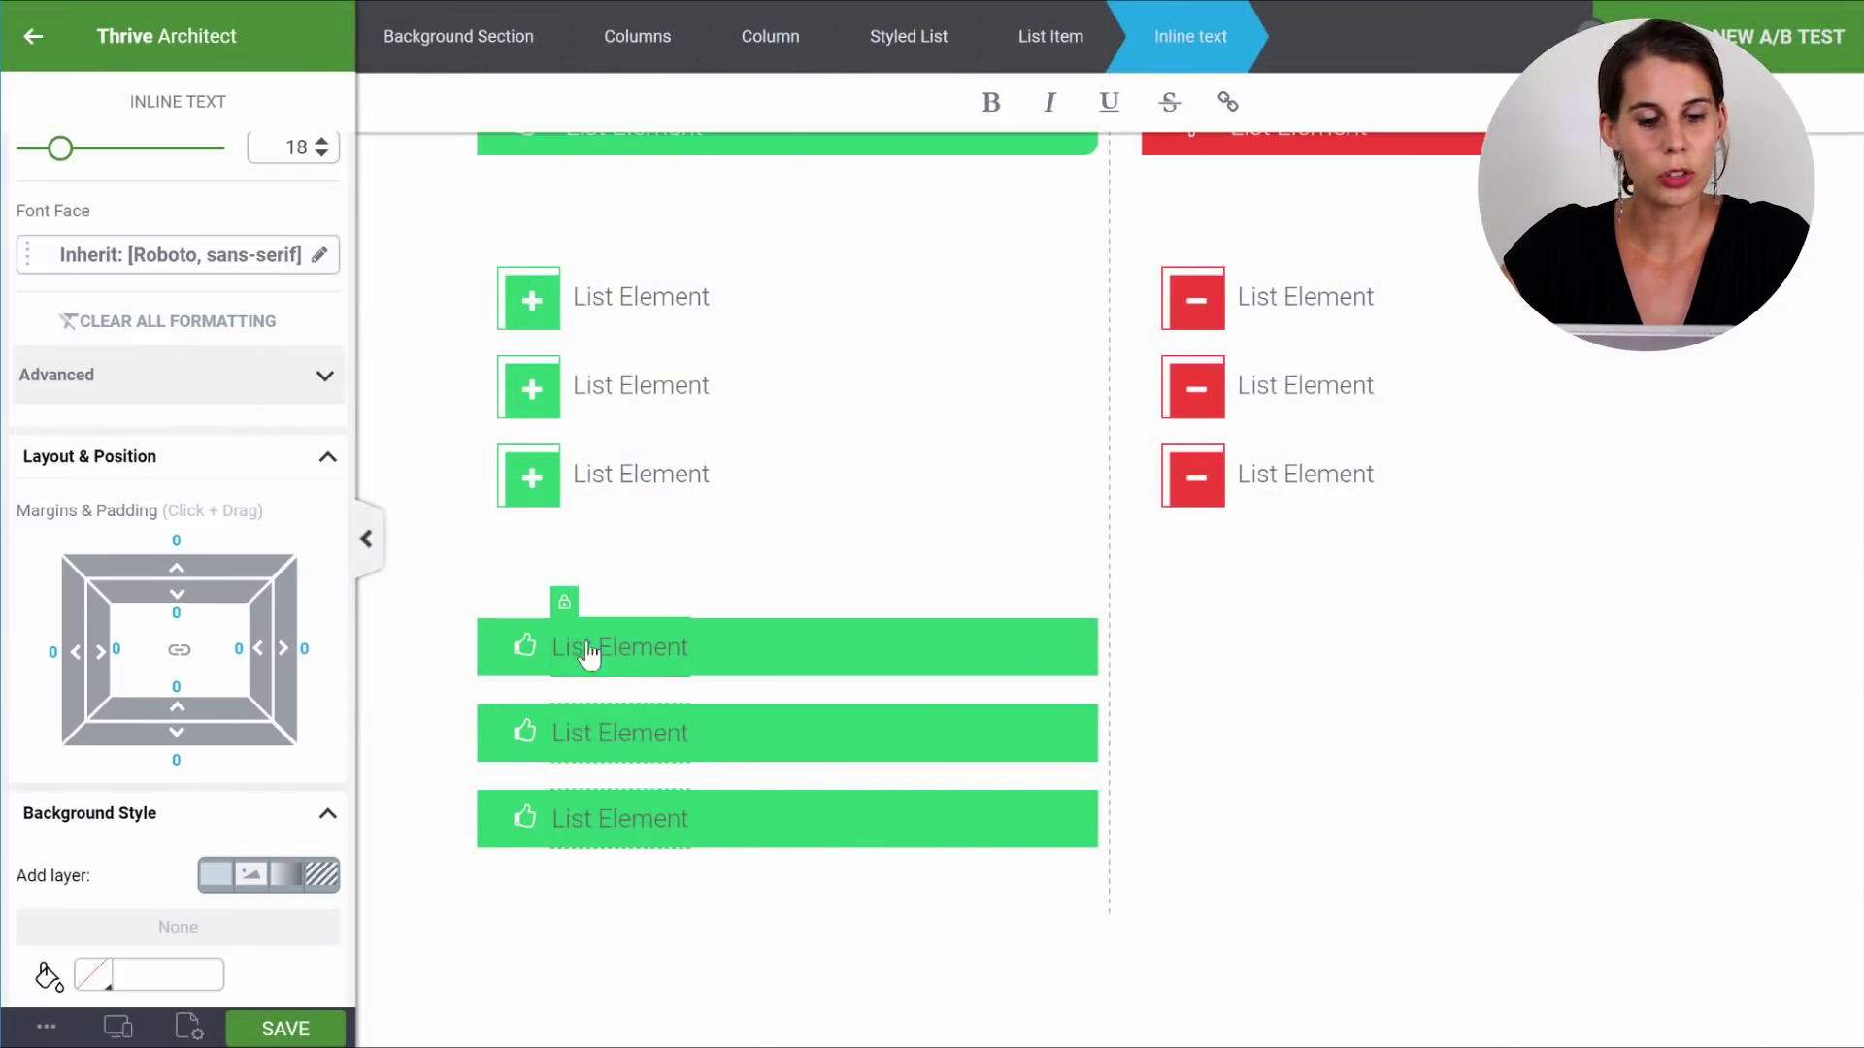
scroll(243, 482, "up", 3)
left_click(66, 207)
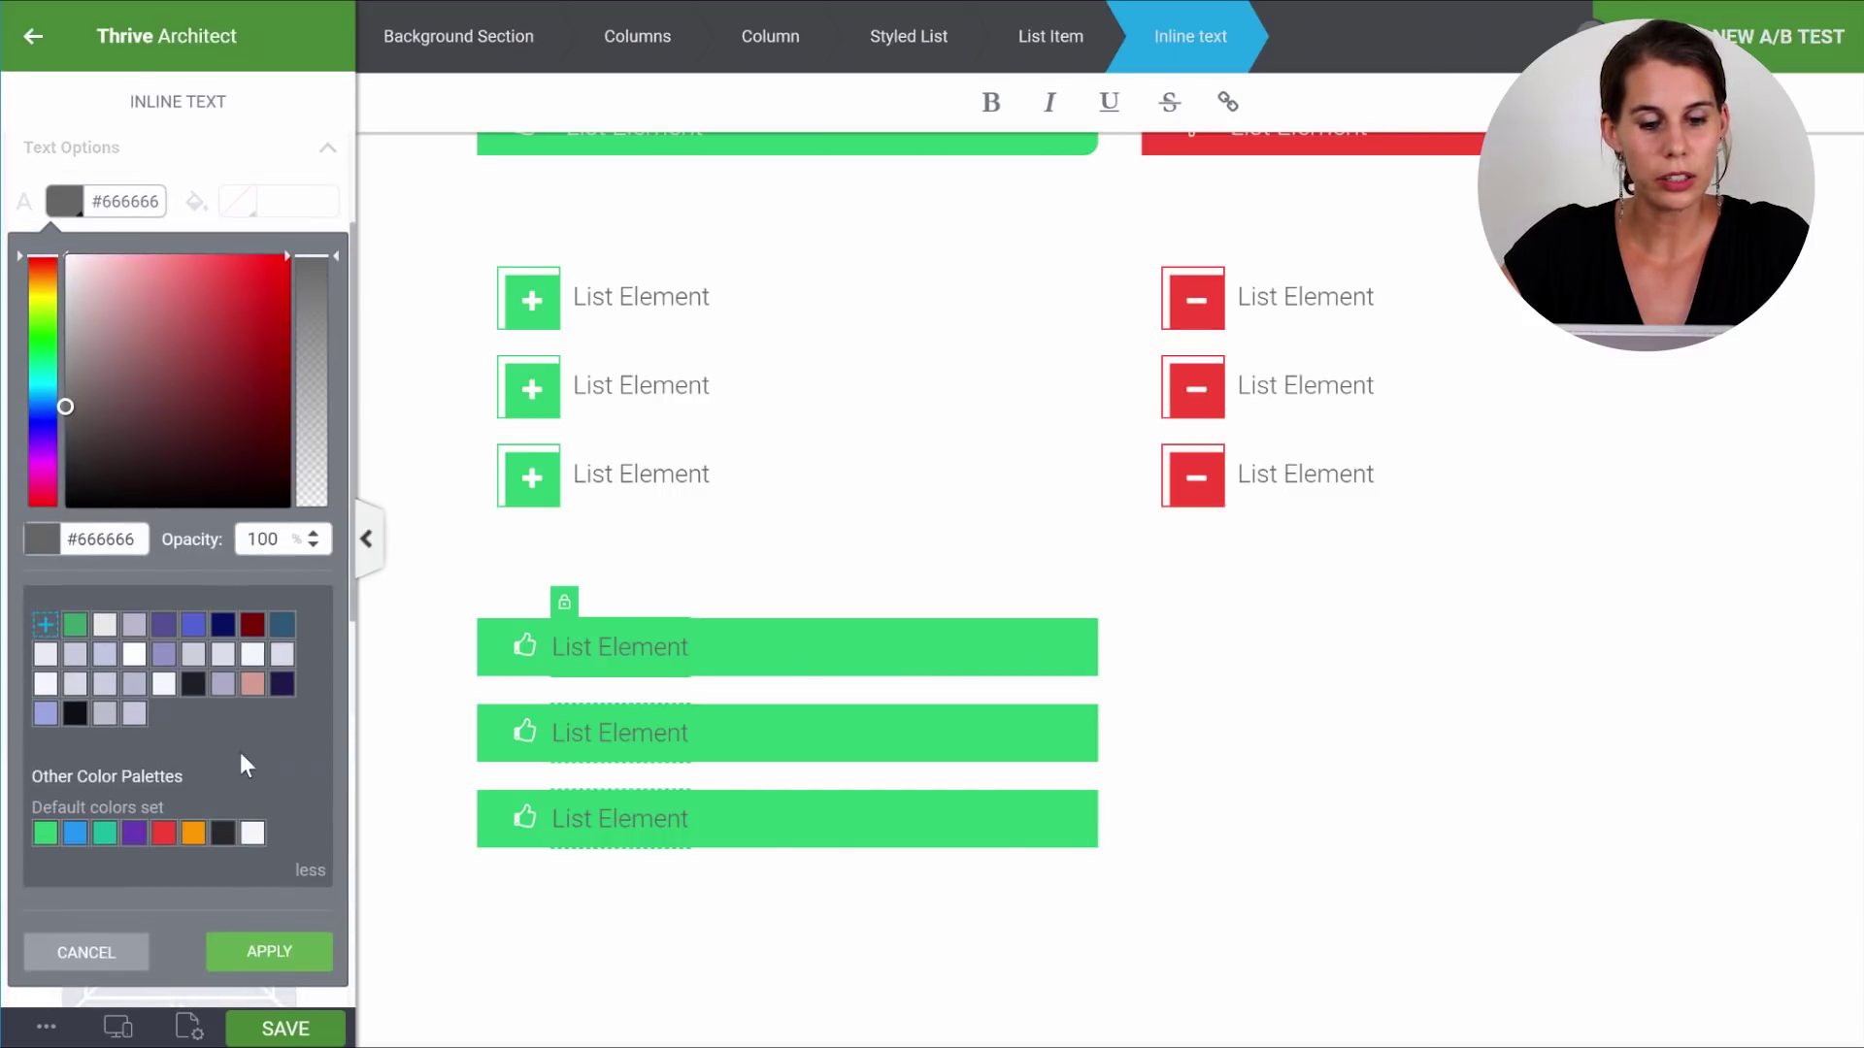
left_click(252, 833)
left_click(264, 952)
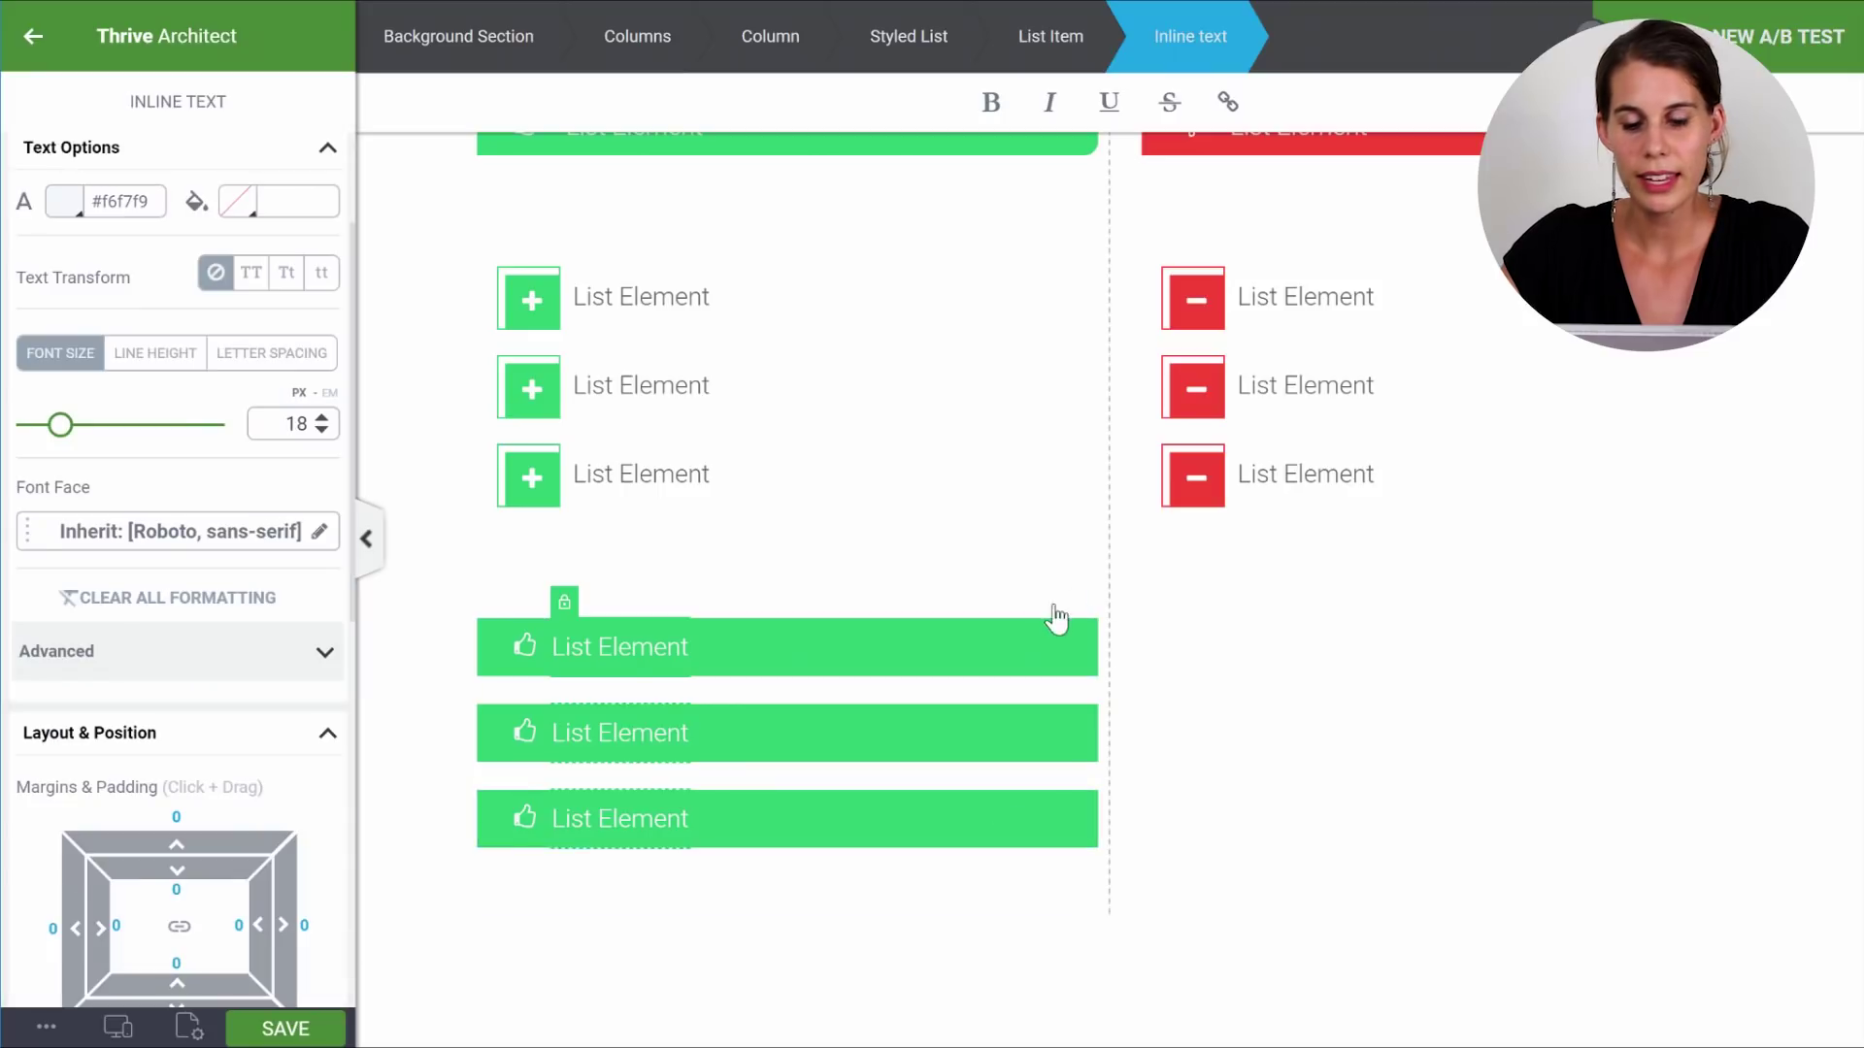
Round the top-left and bottom-right corners of the grouped green list items with a 10 px radius.
scroll(1035, 566, "up", 3)
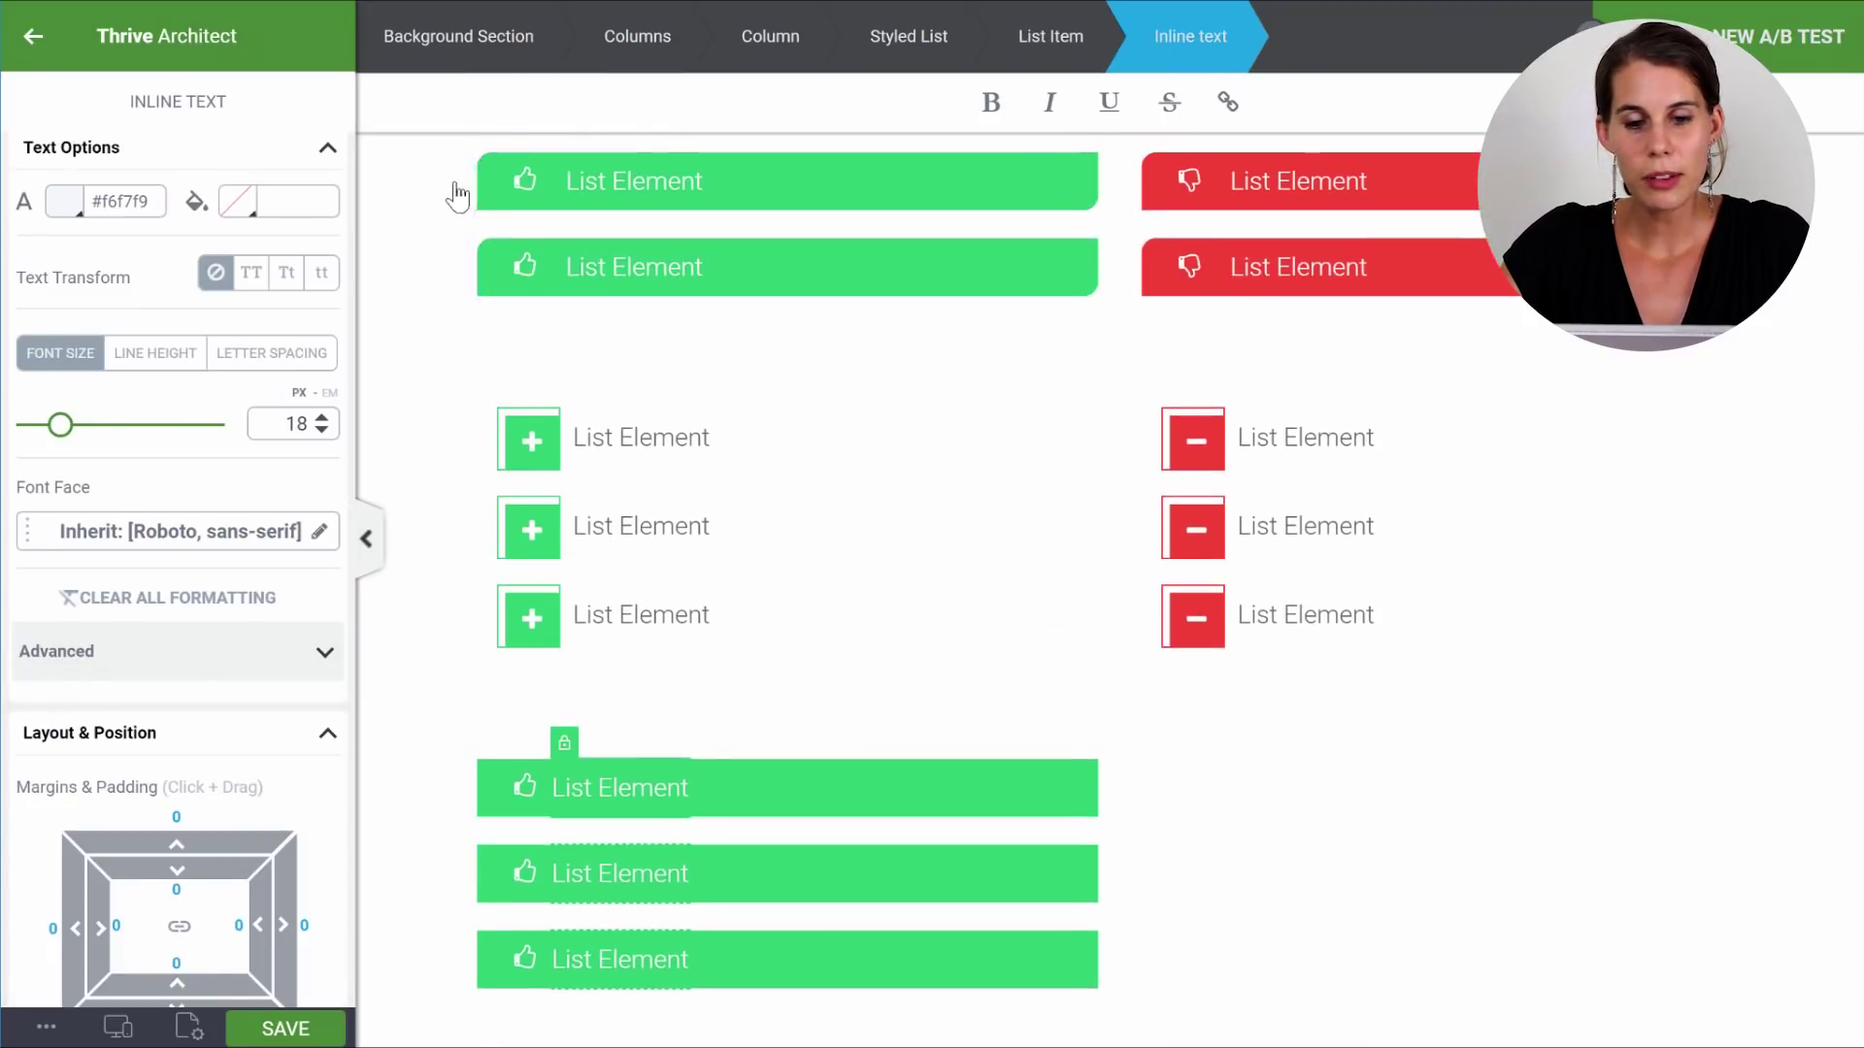
scroll(521, 225, "up", 3)
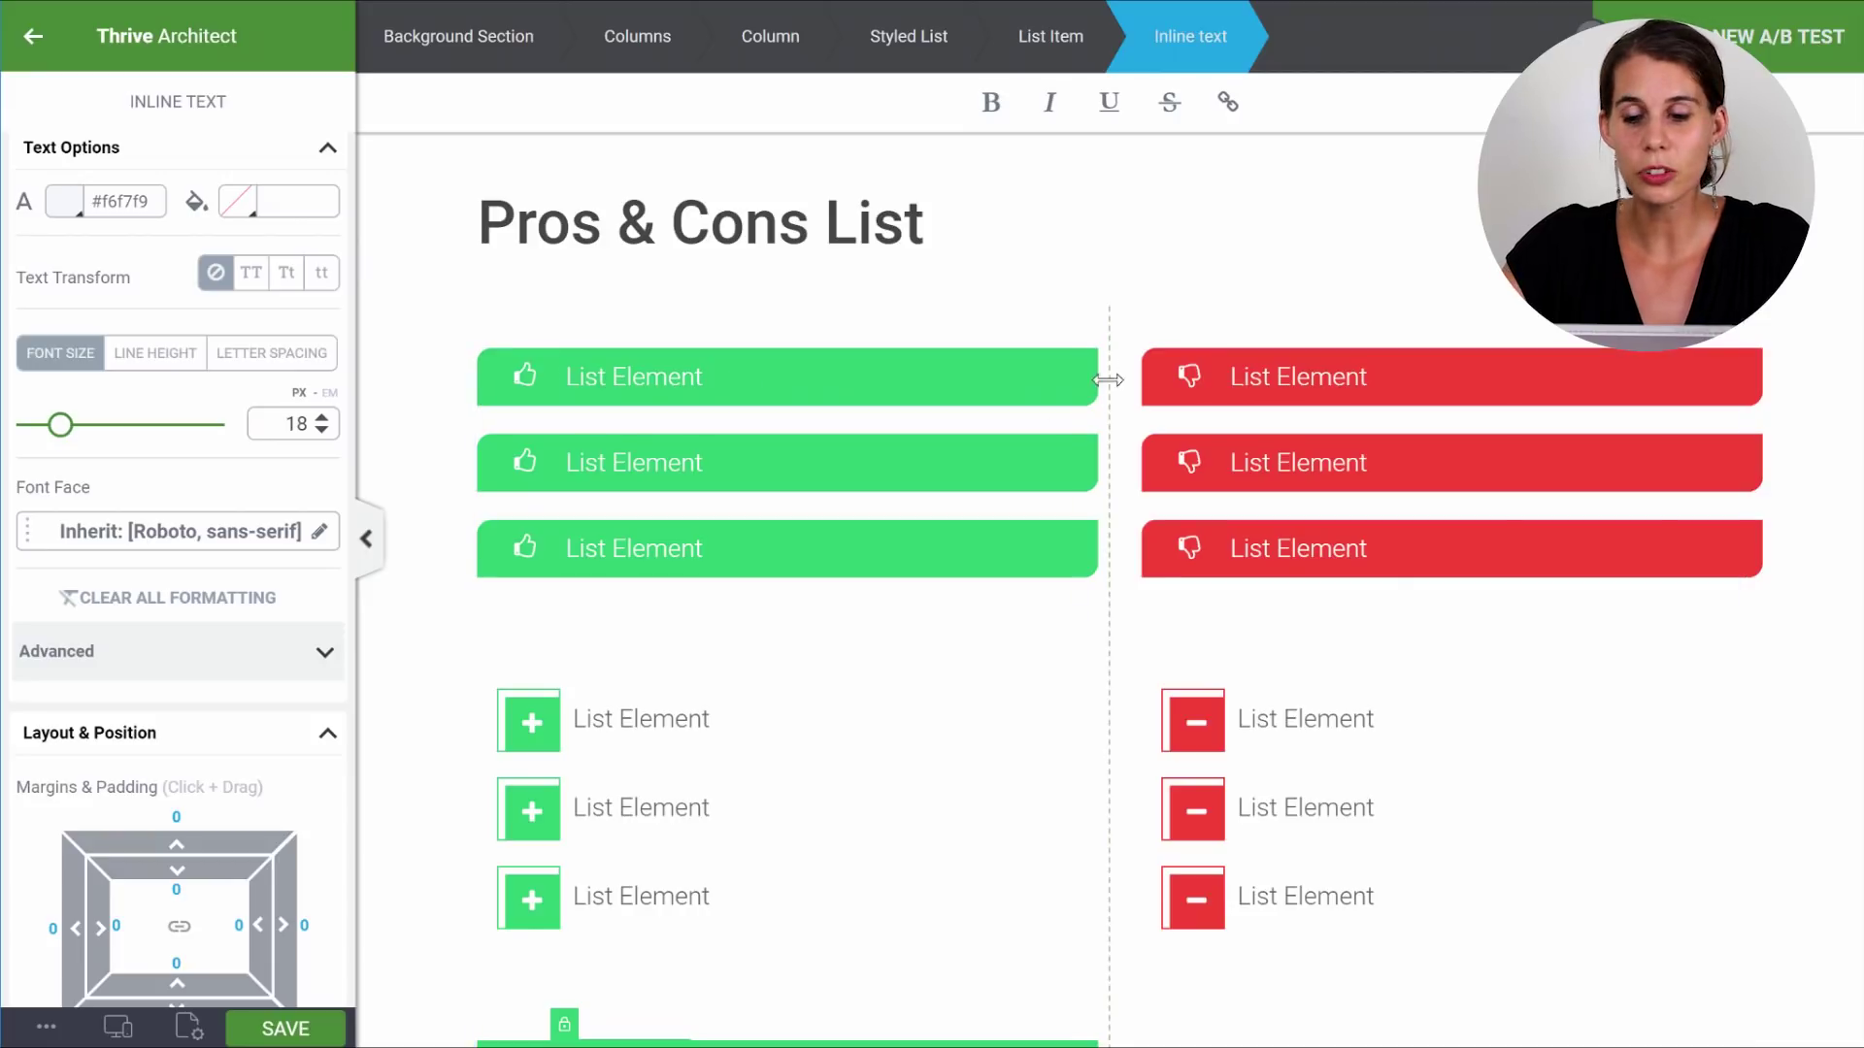
scroll(1053, 420, "down", 5)
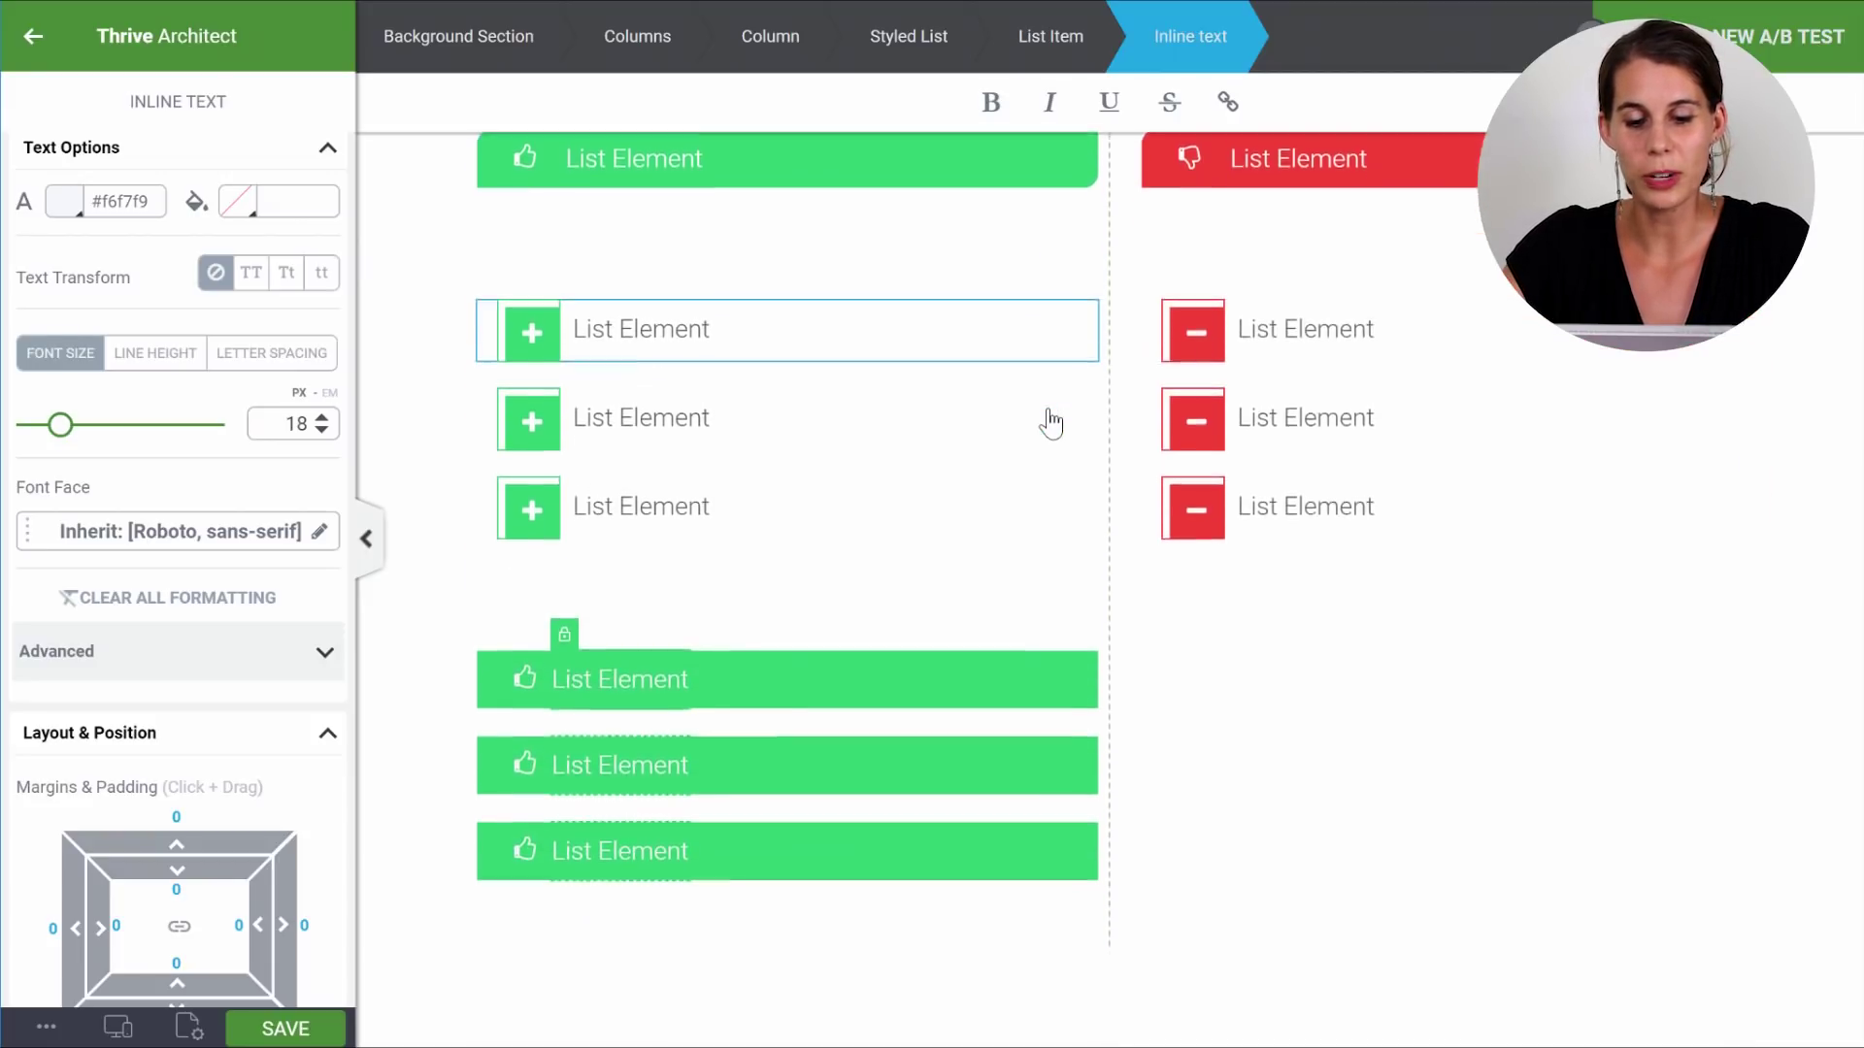
left_click(875, 522)
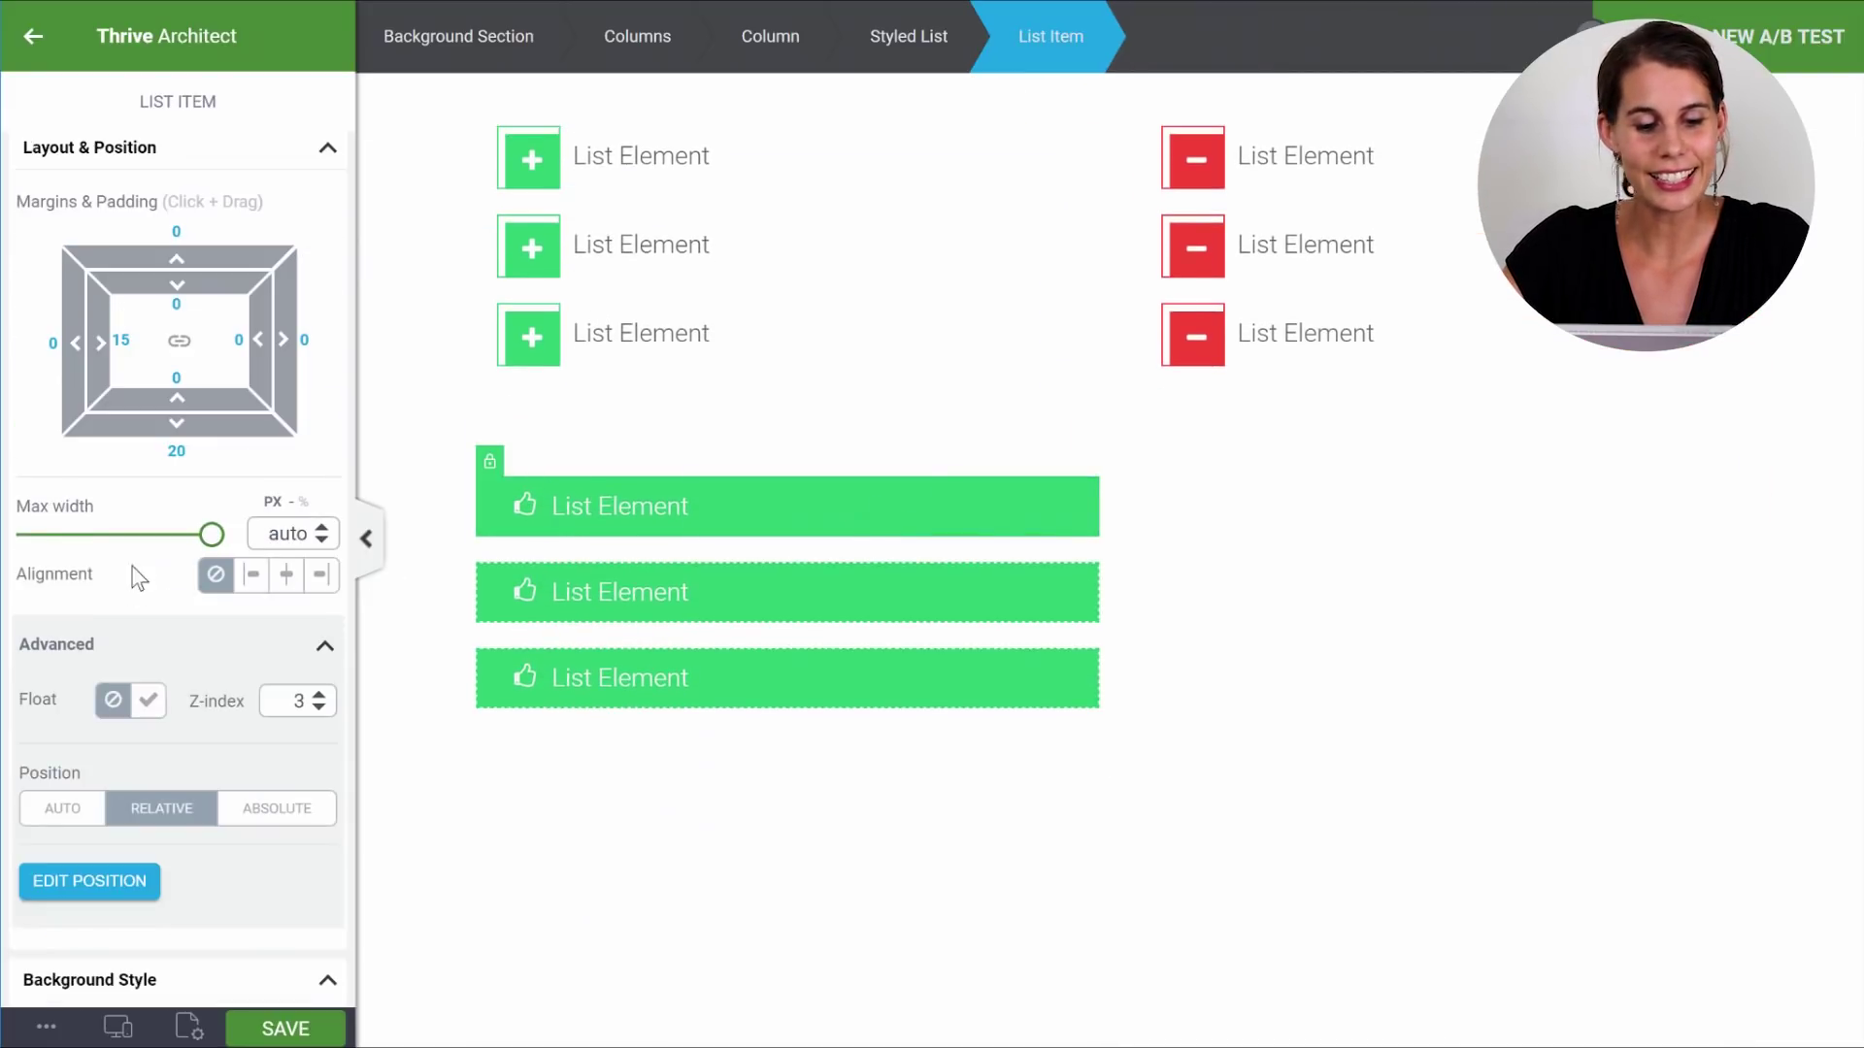
scroll(147, 537, "down", 2)
scroll(146, 537, "down", 5)
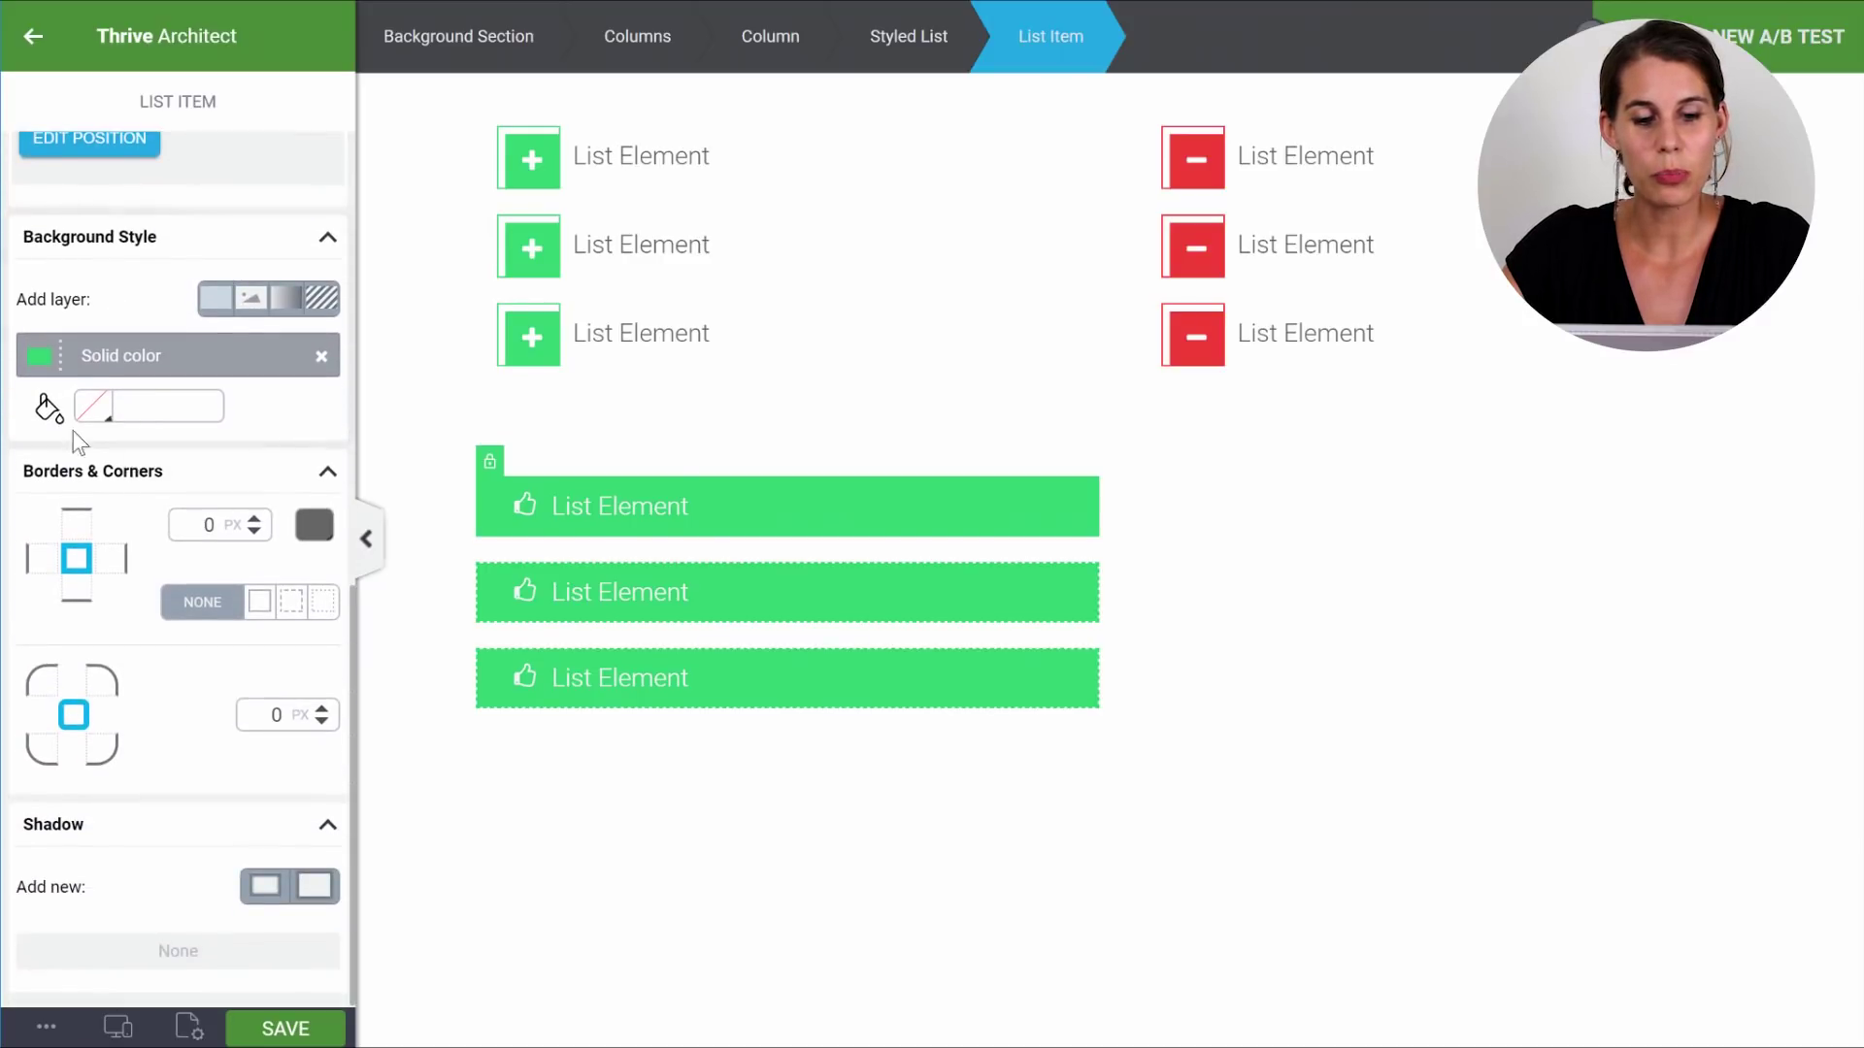
left_click(40, 686)
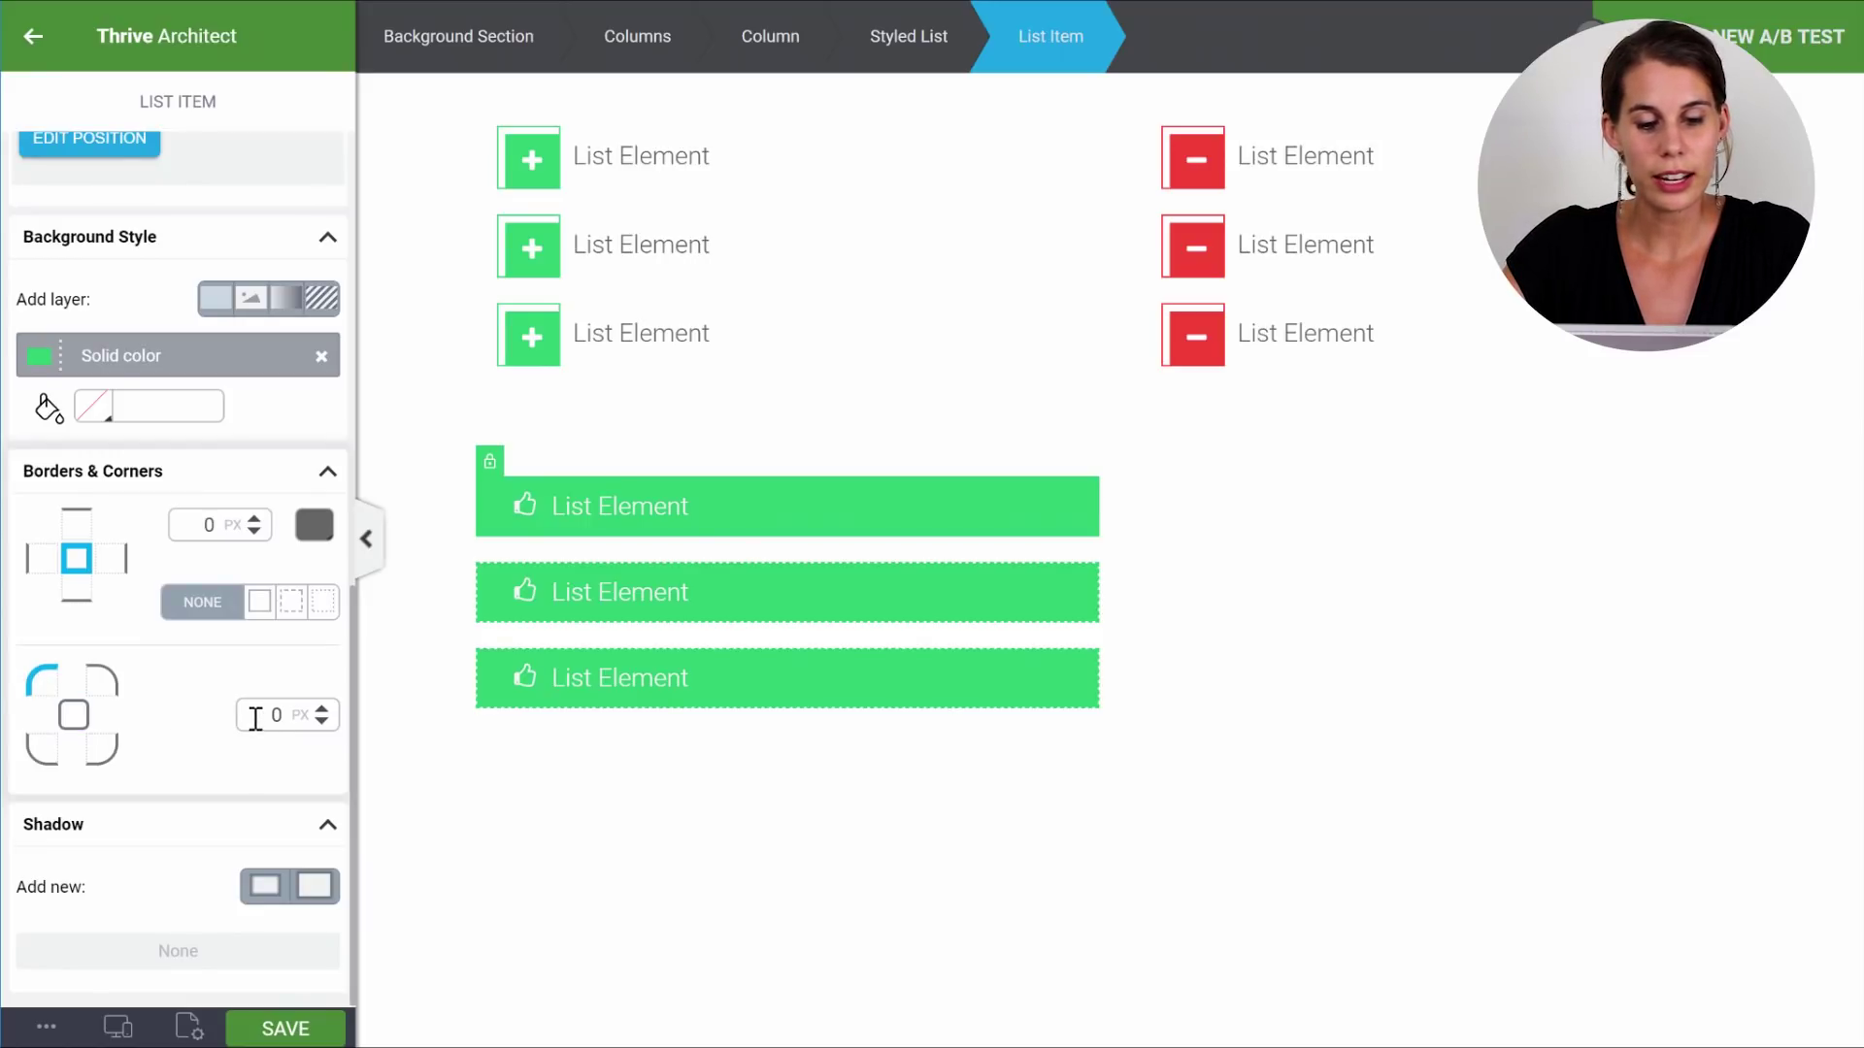
type("10")
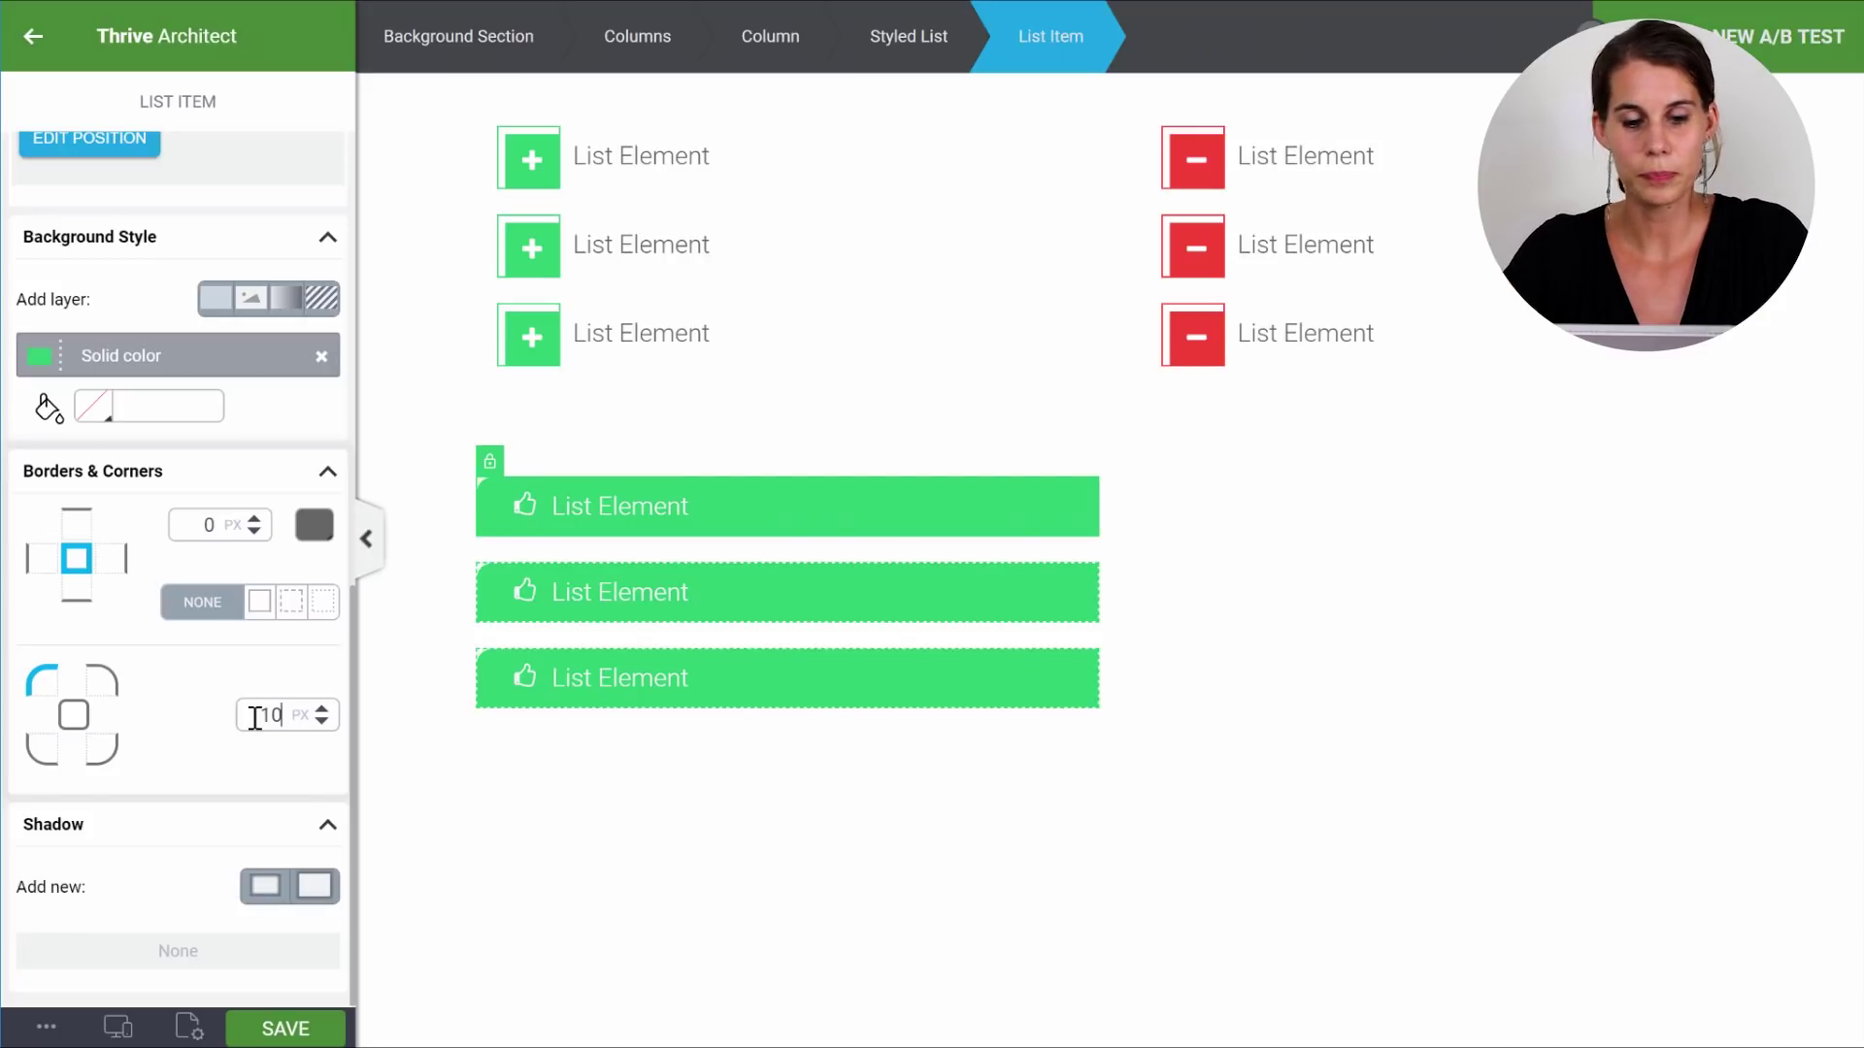
left_click(103, 763)
left_click(250, 715)
type("10")
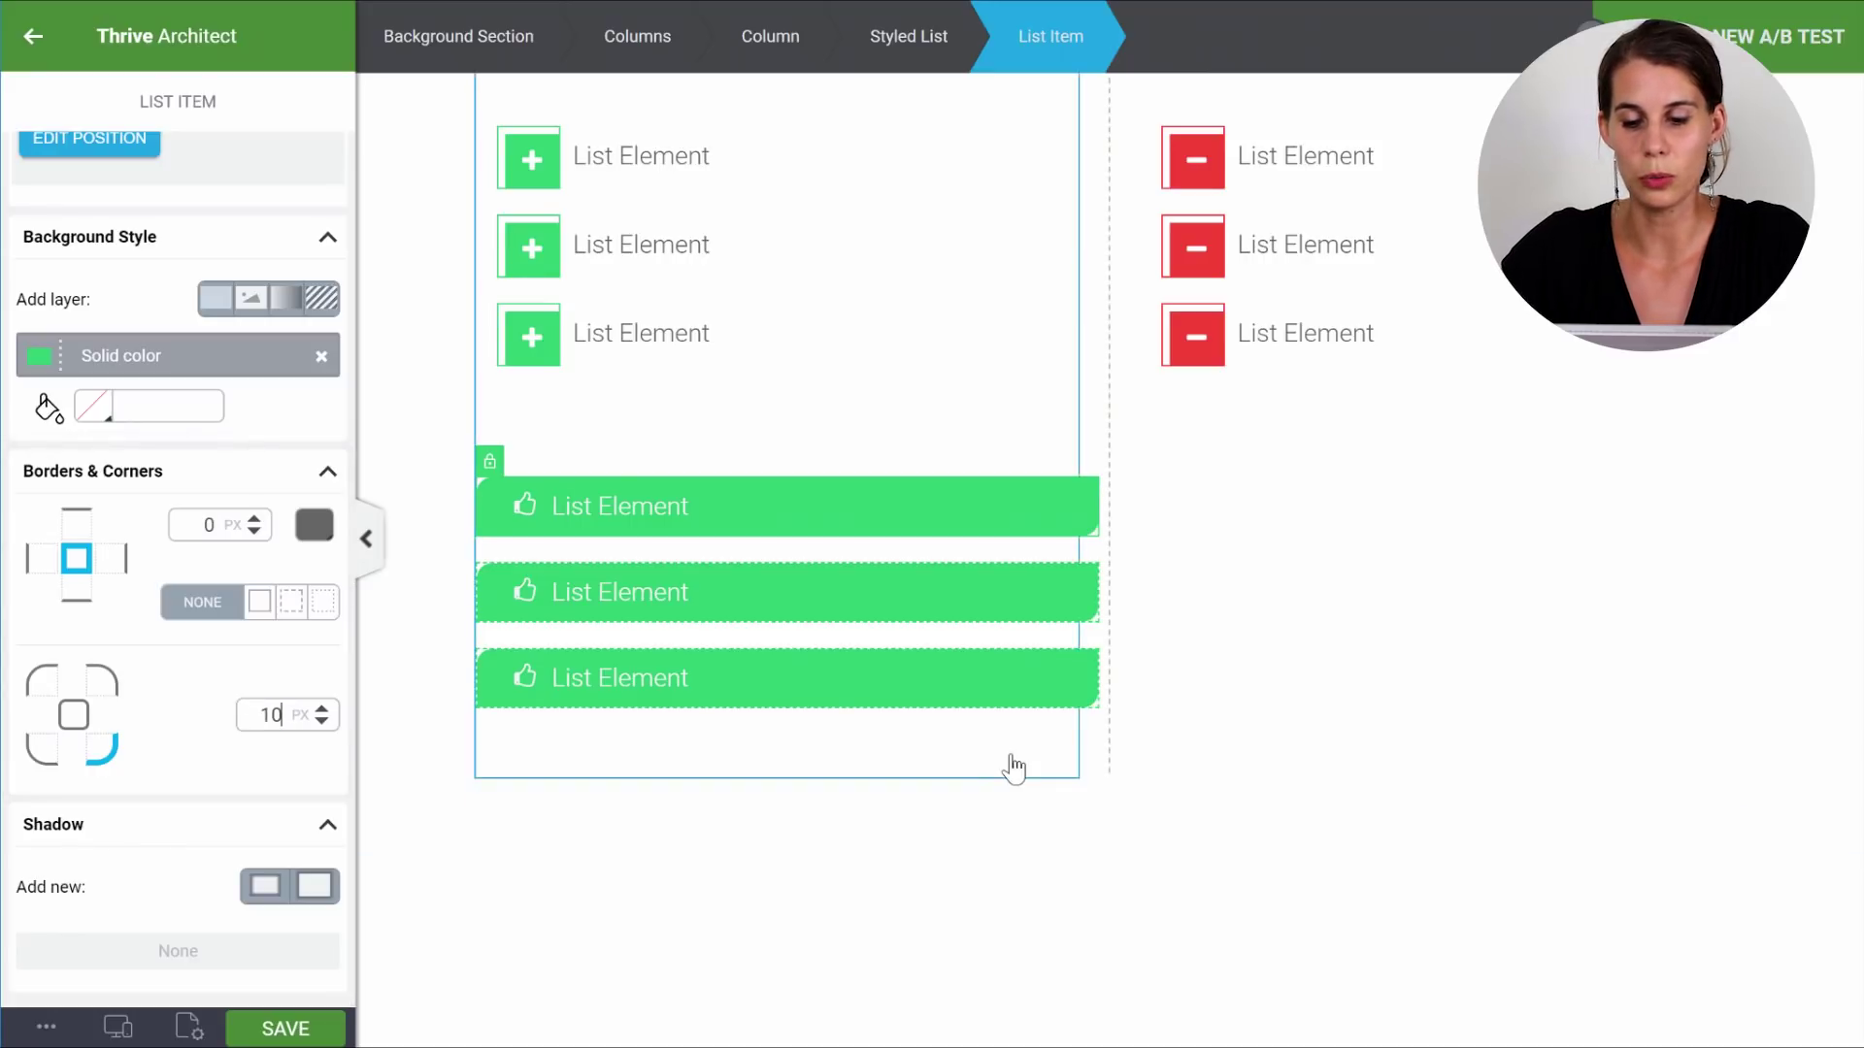
Duplicate the new green thumbs-up list and move the copy into the cons column below the red minus-icon list.
scroll(1091, 749, "up", 5)
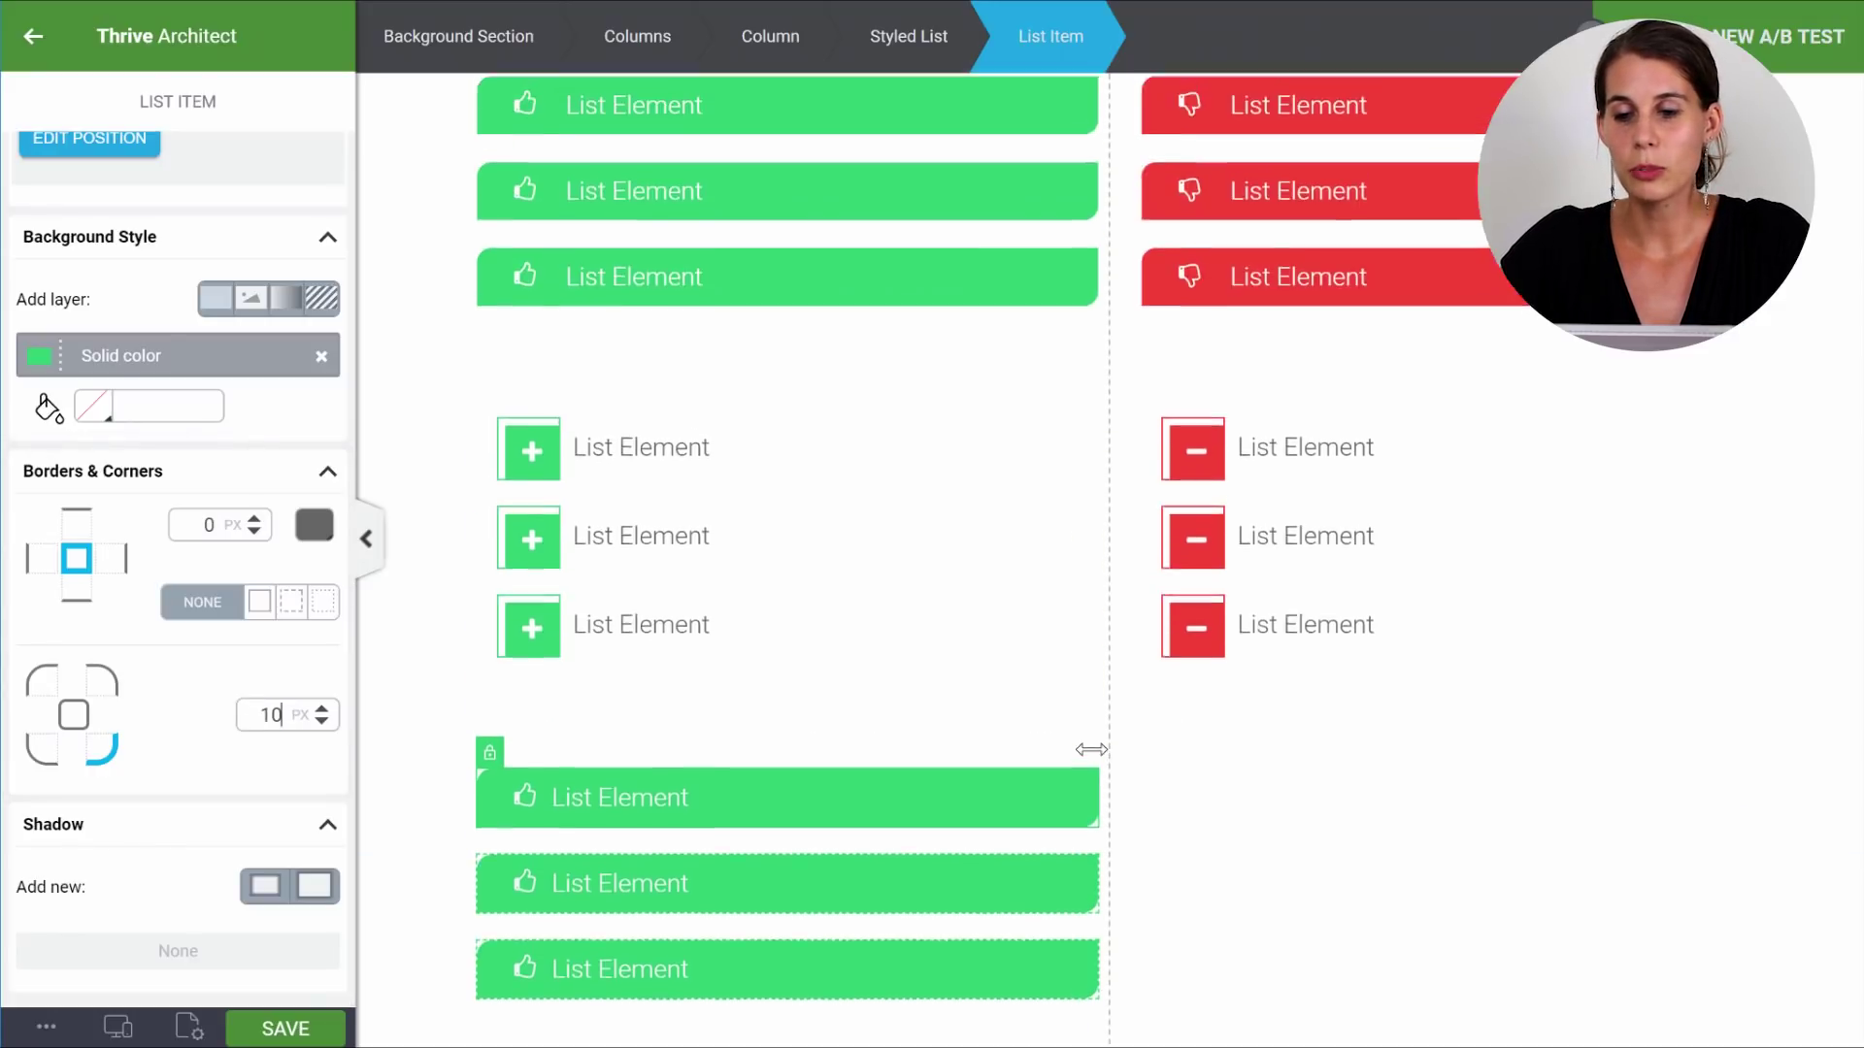
scroll(1468, 533, "down", 3)
scroll(1469, 533, "down", 2)
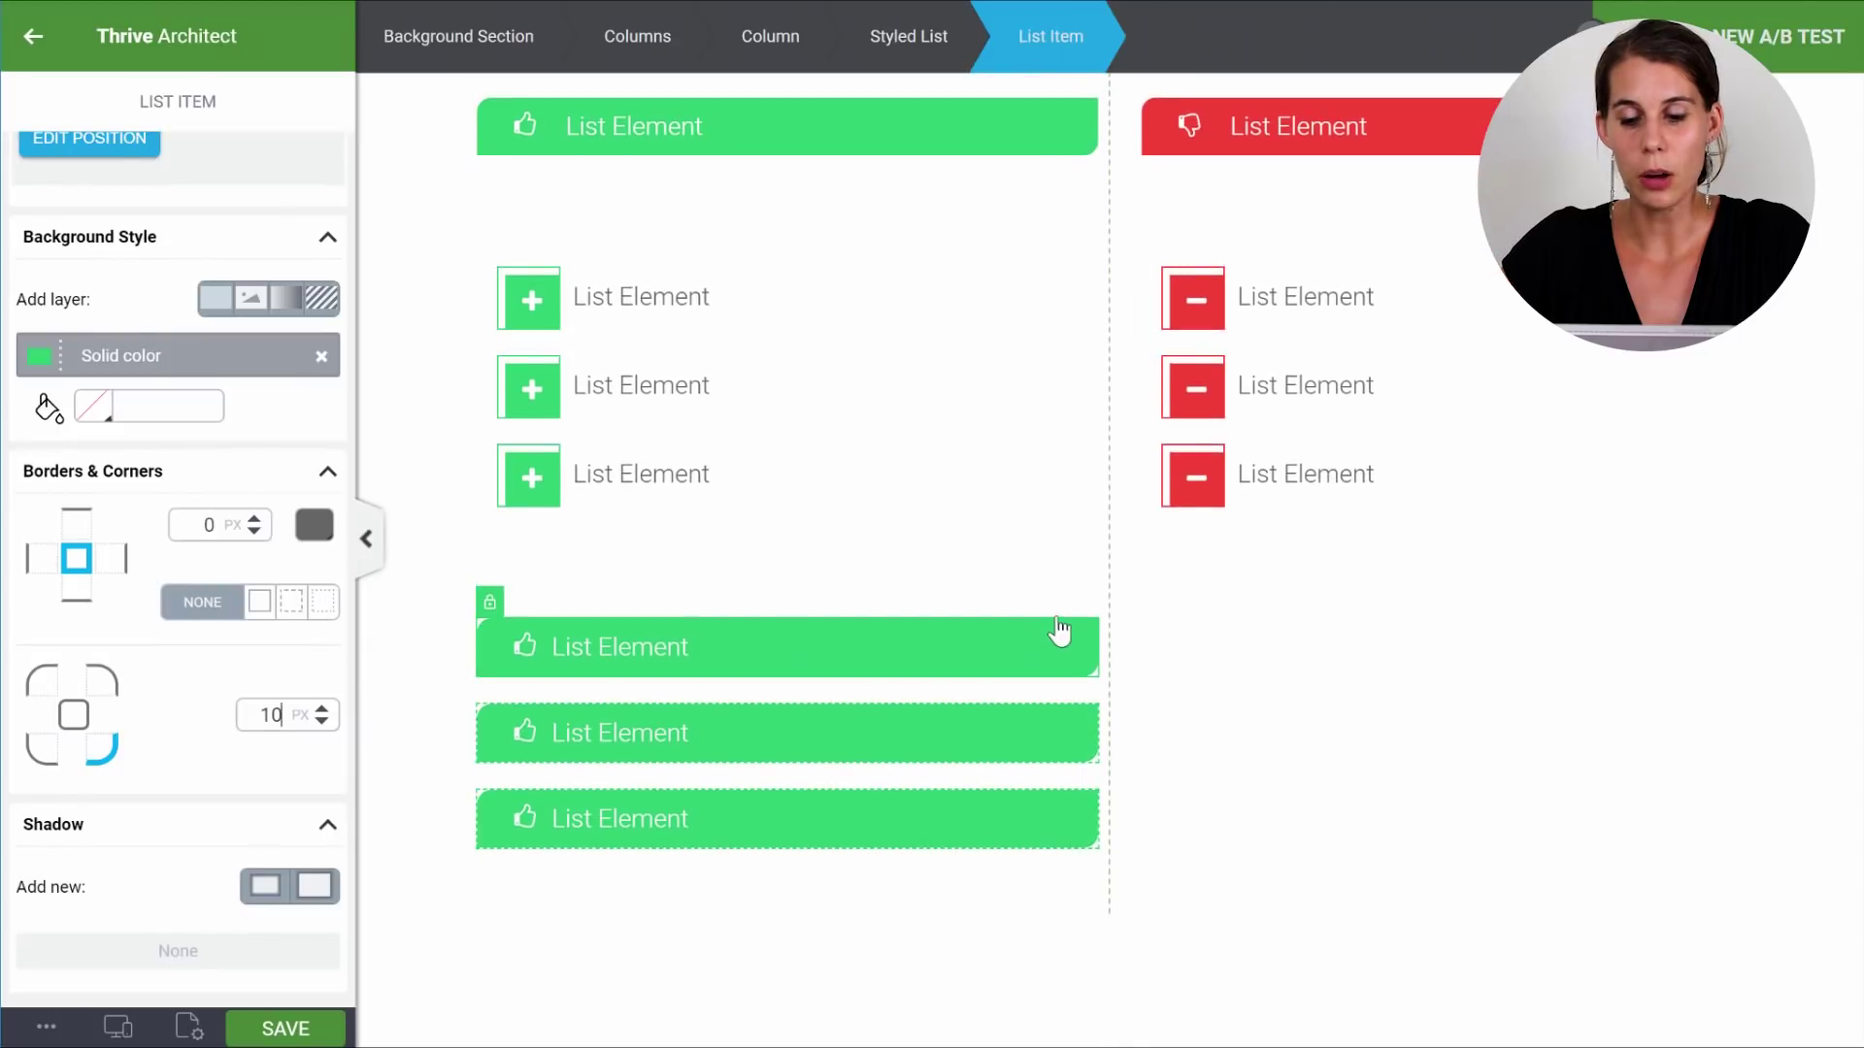
left_click(1080, 626)
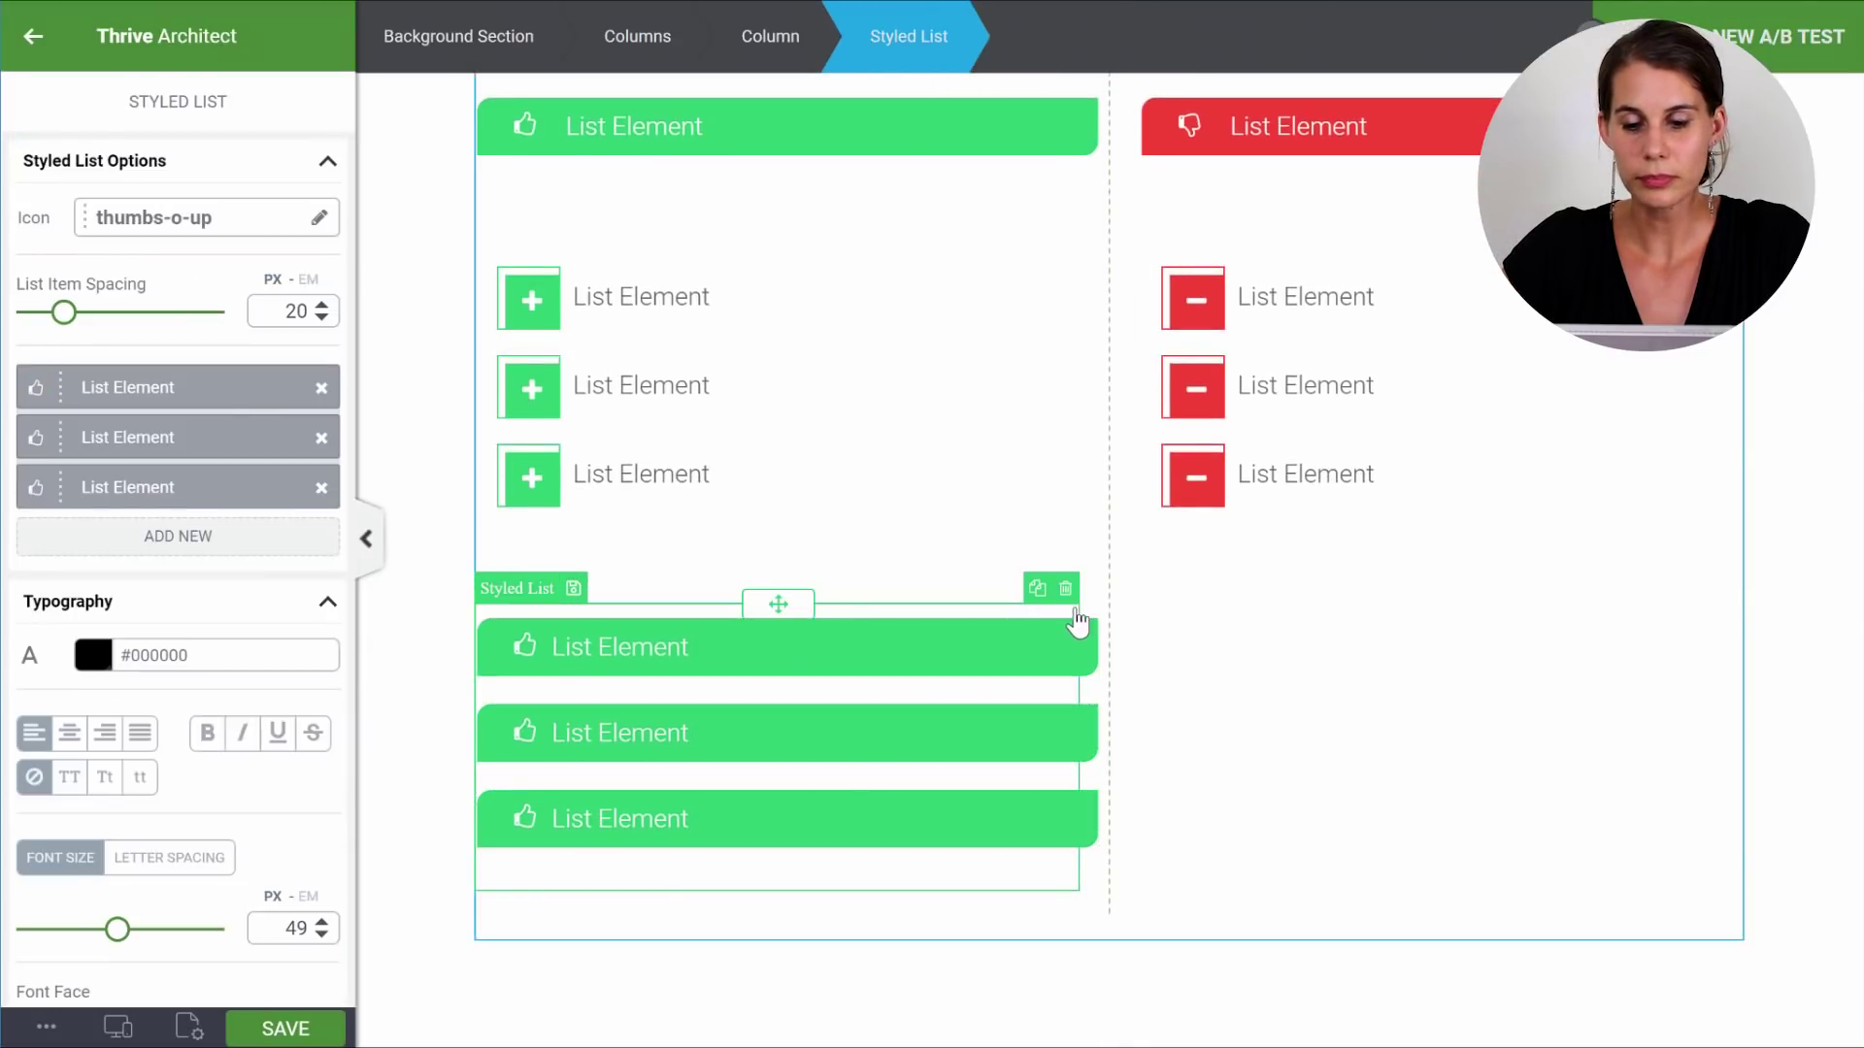
left_click(1037, 588)
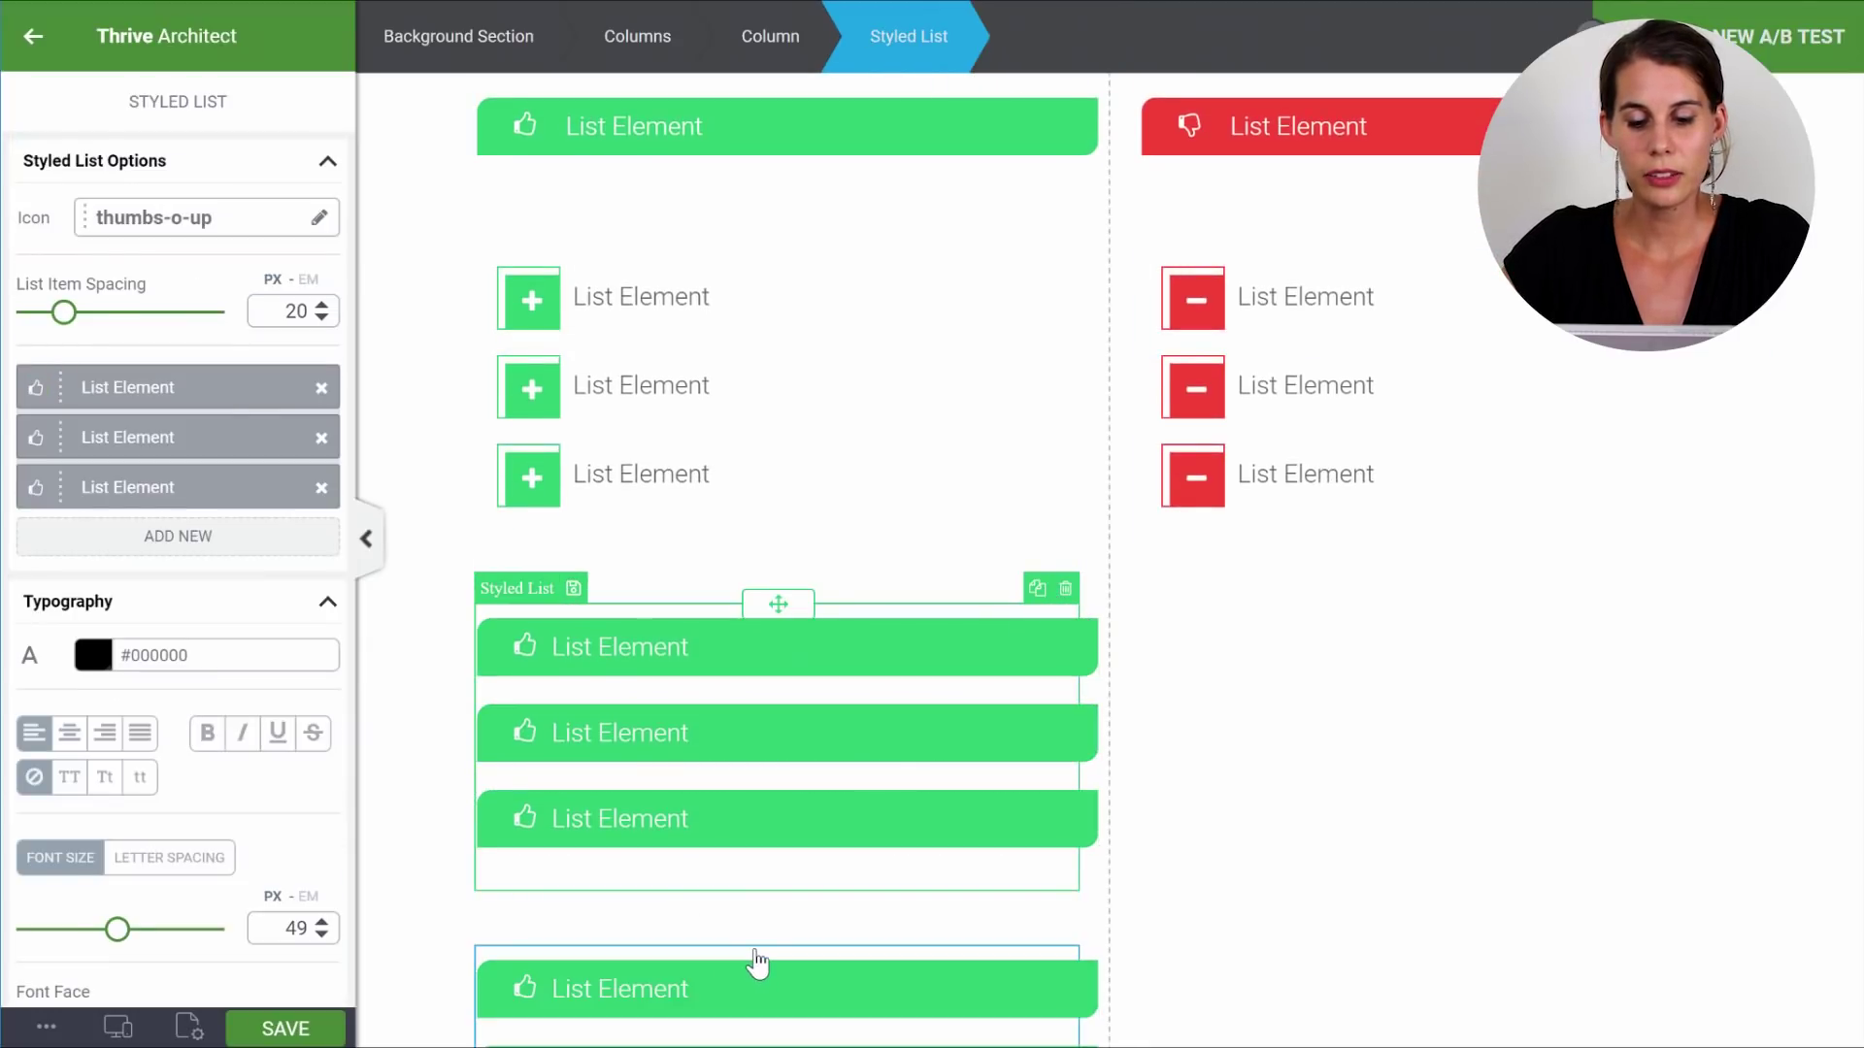
left_click_drag(757, 966, 1301, 524)
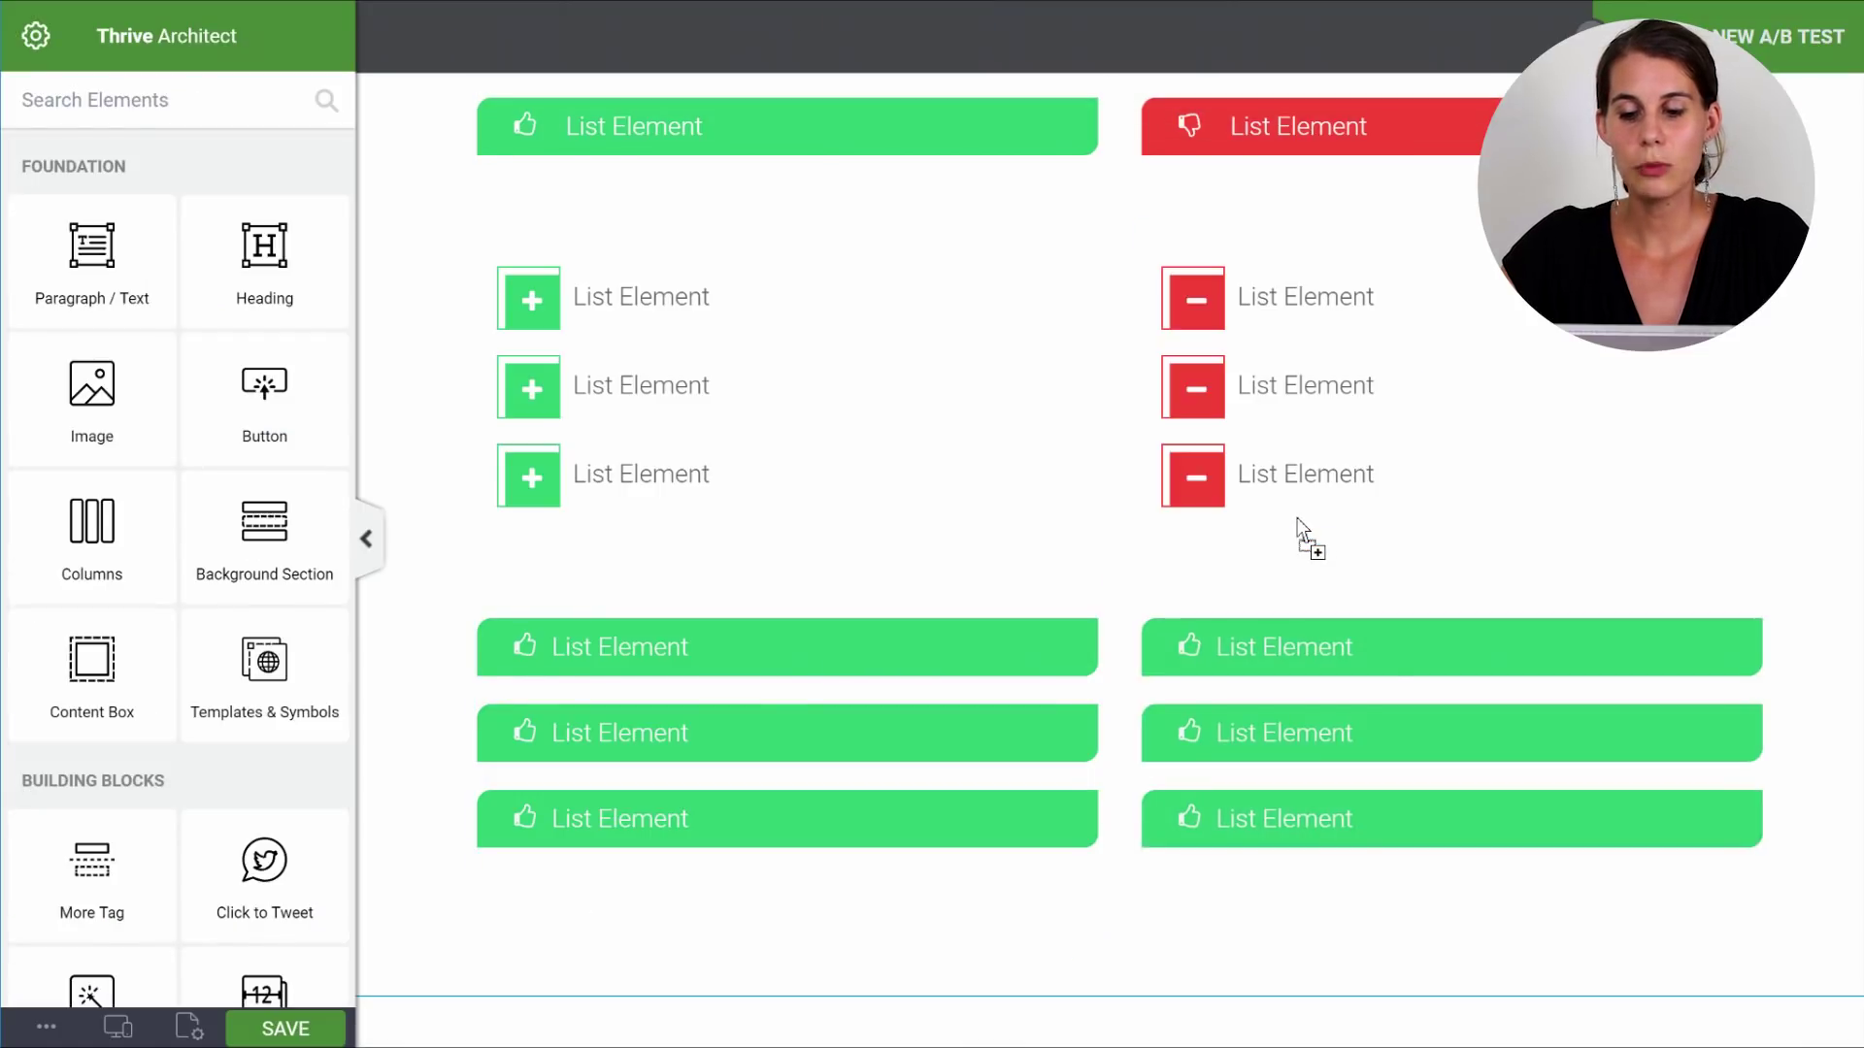
Change the solid background layer of the copied list's grouped items to the red from the default colors set.
left_click(1408, 647)
scroll(278, 573, "down", 9)
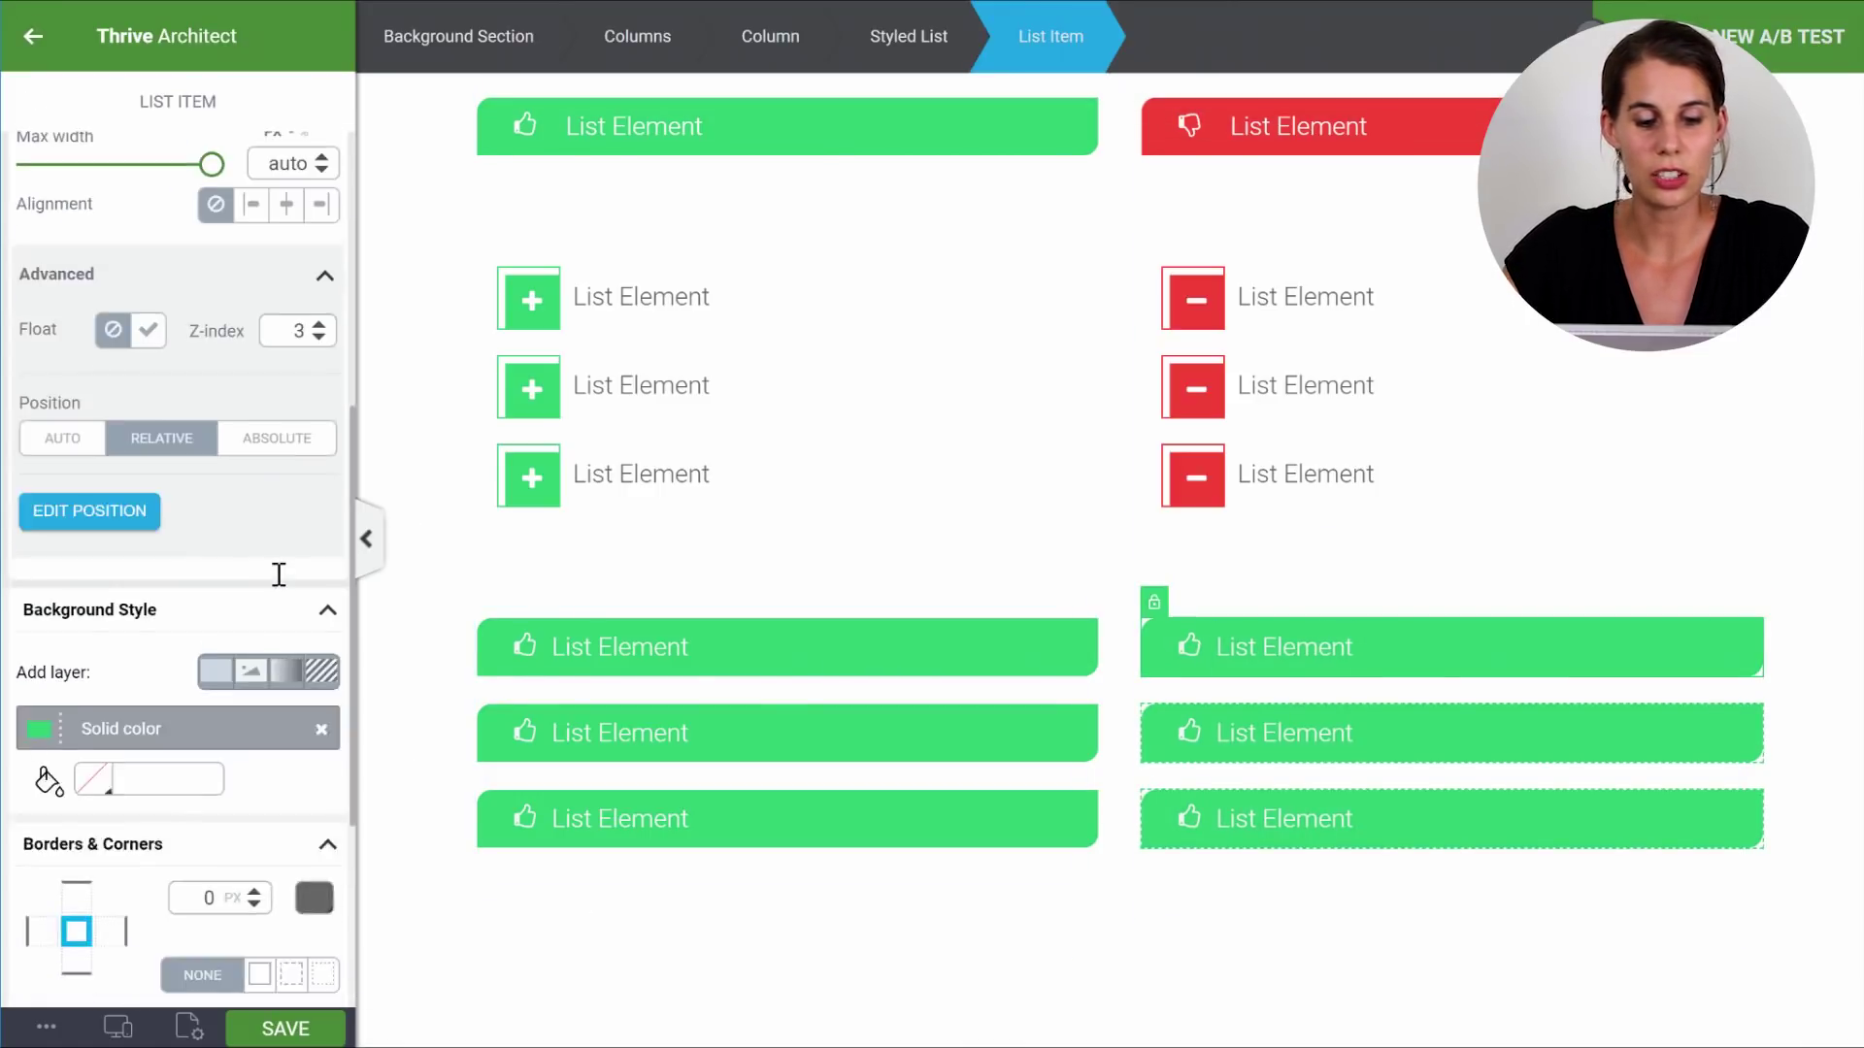
left_click(39, 451)
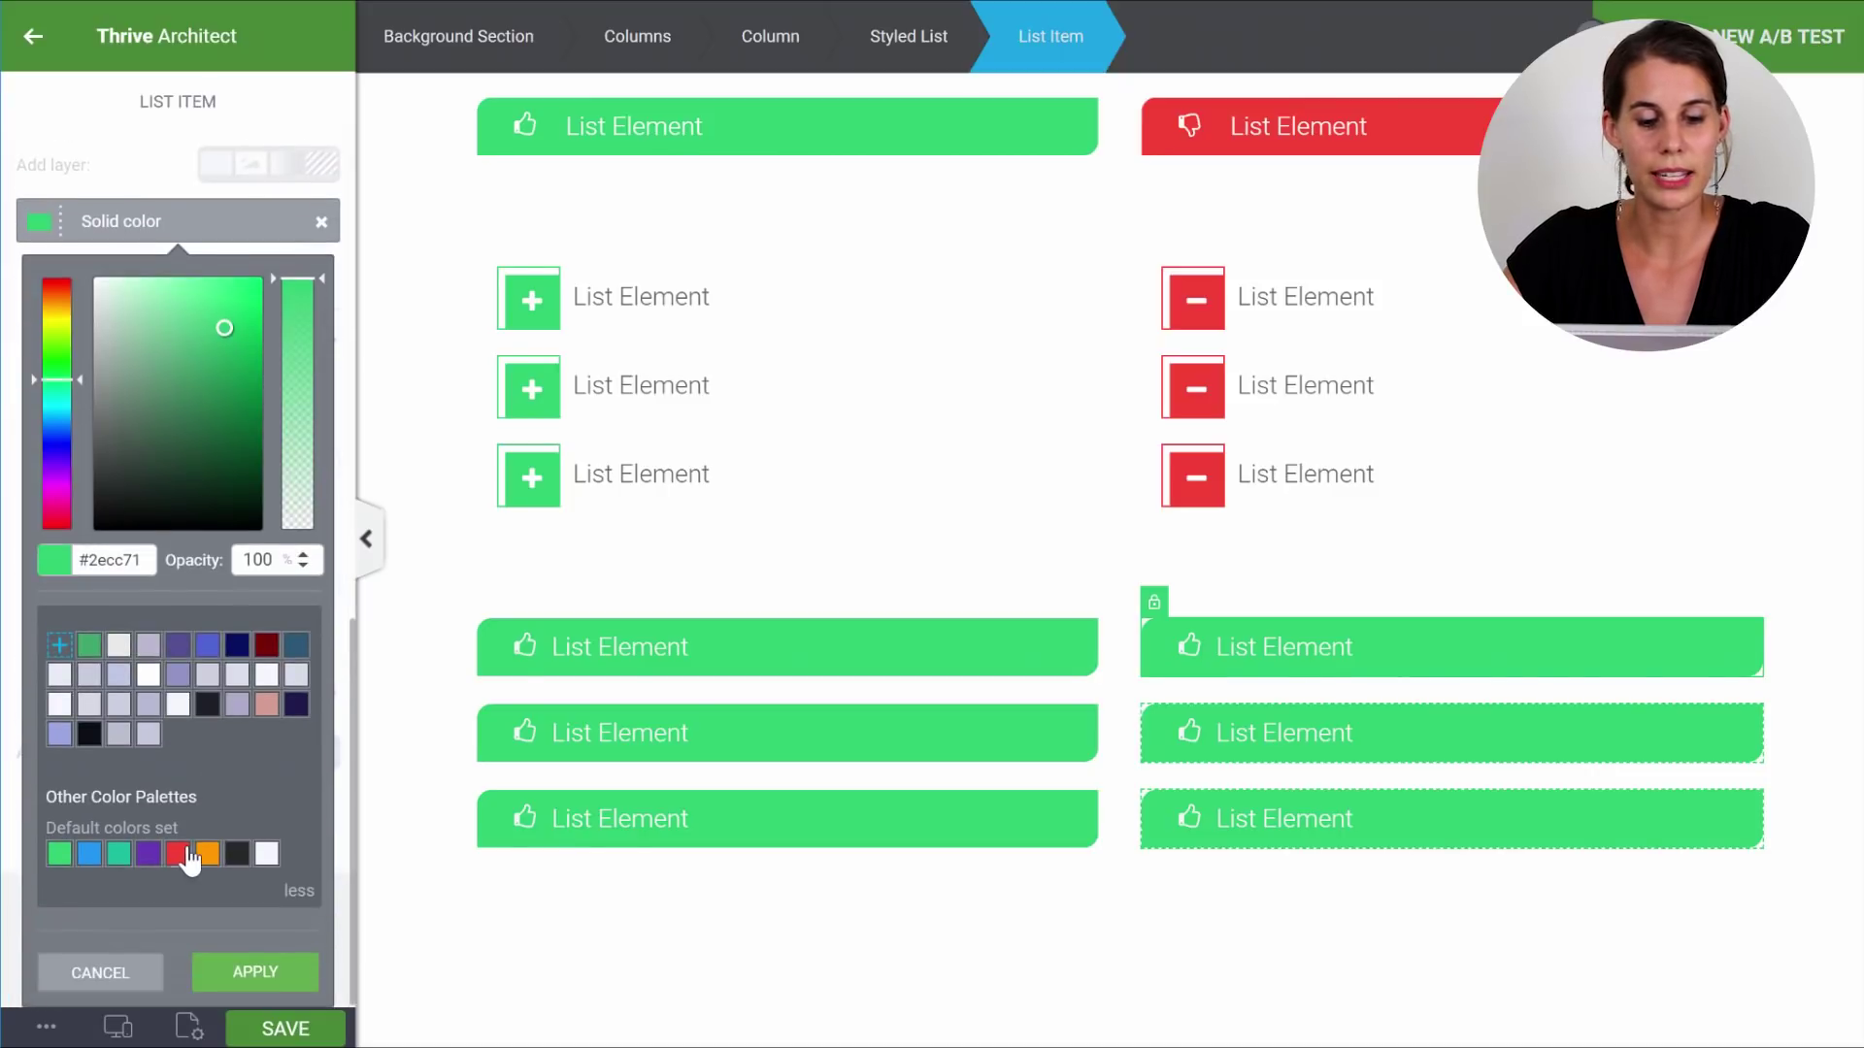
left_click(178, 855)
left_click(257, 975)
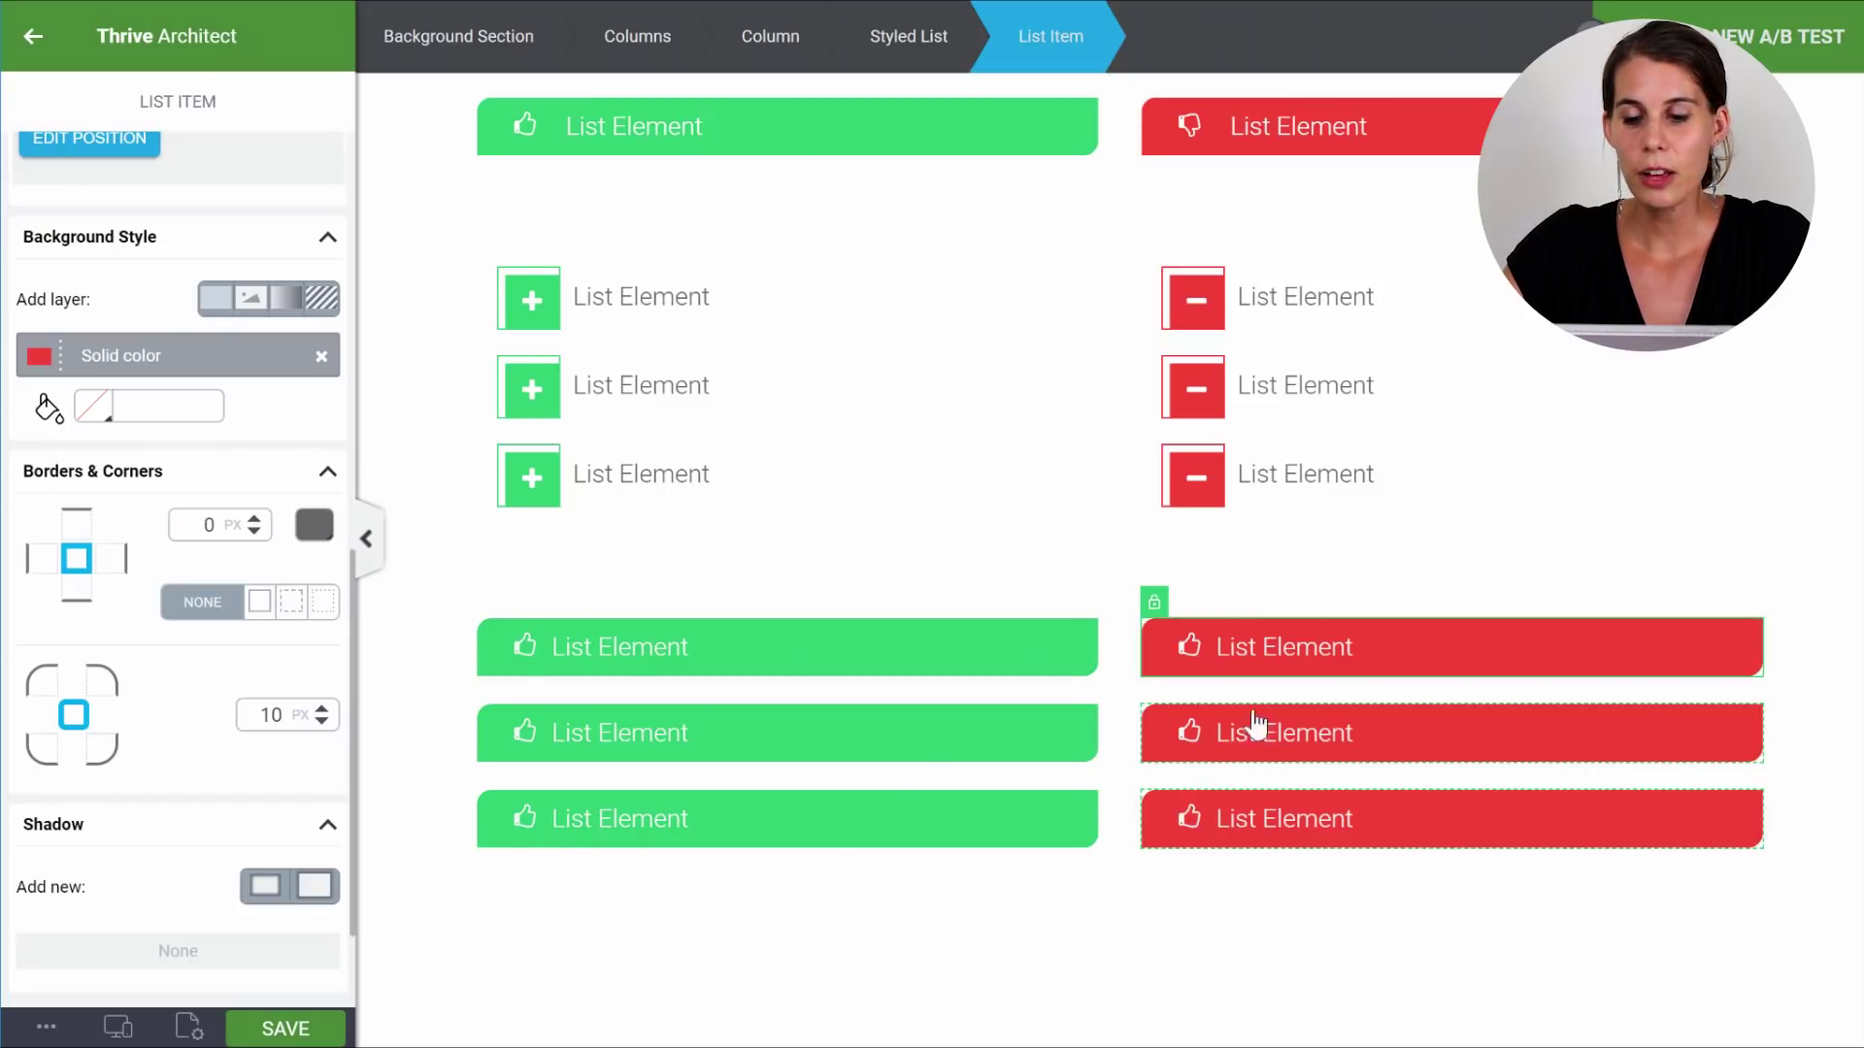
Search the icon library for "dow" and change the red list's grouped icons to the outlined thumbs-down icon.
left_click(1196, 650)
scroll(194, 441, "up", 10)
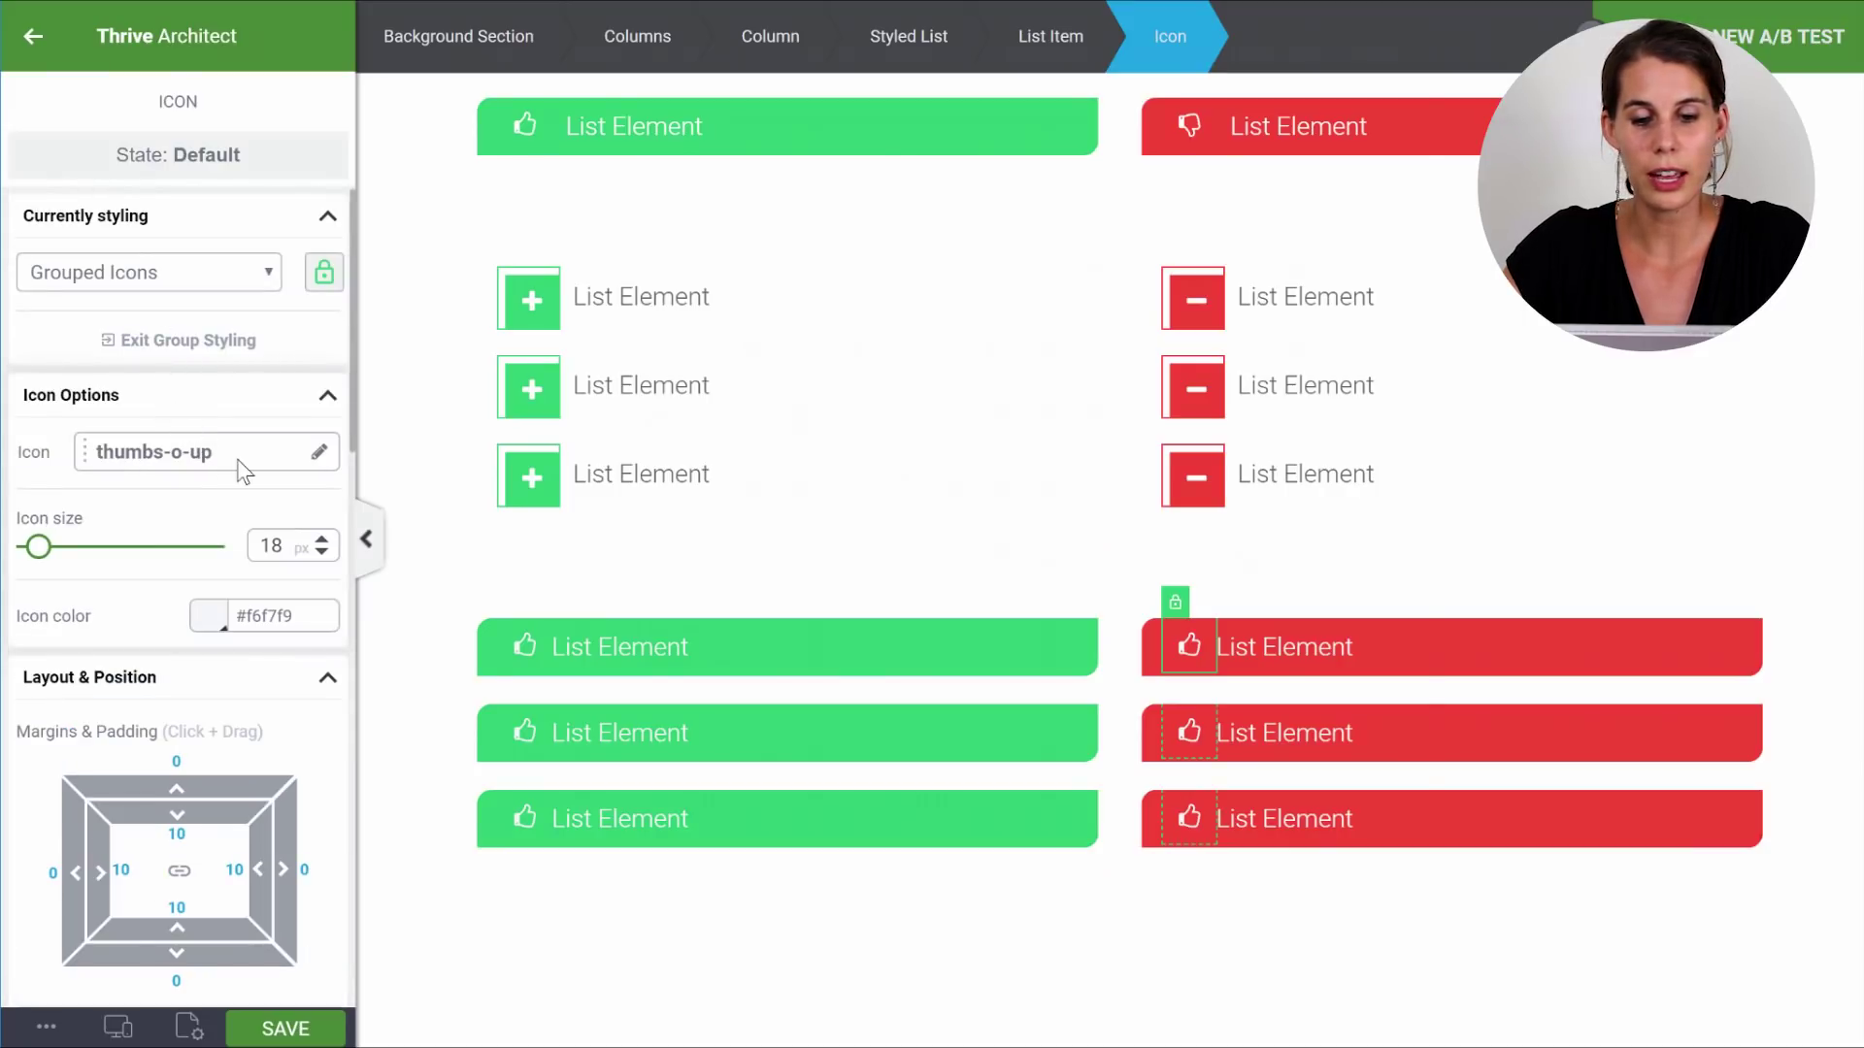
left_click(240, 463)
type("dow")
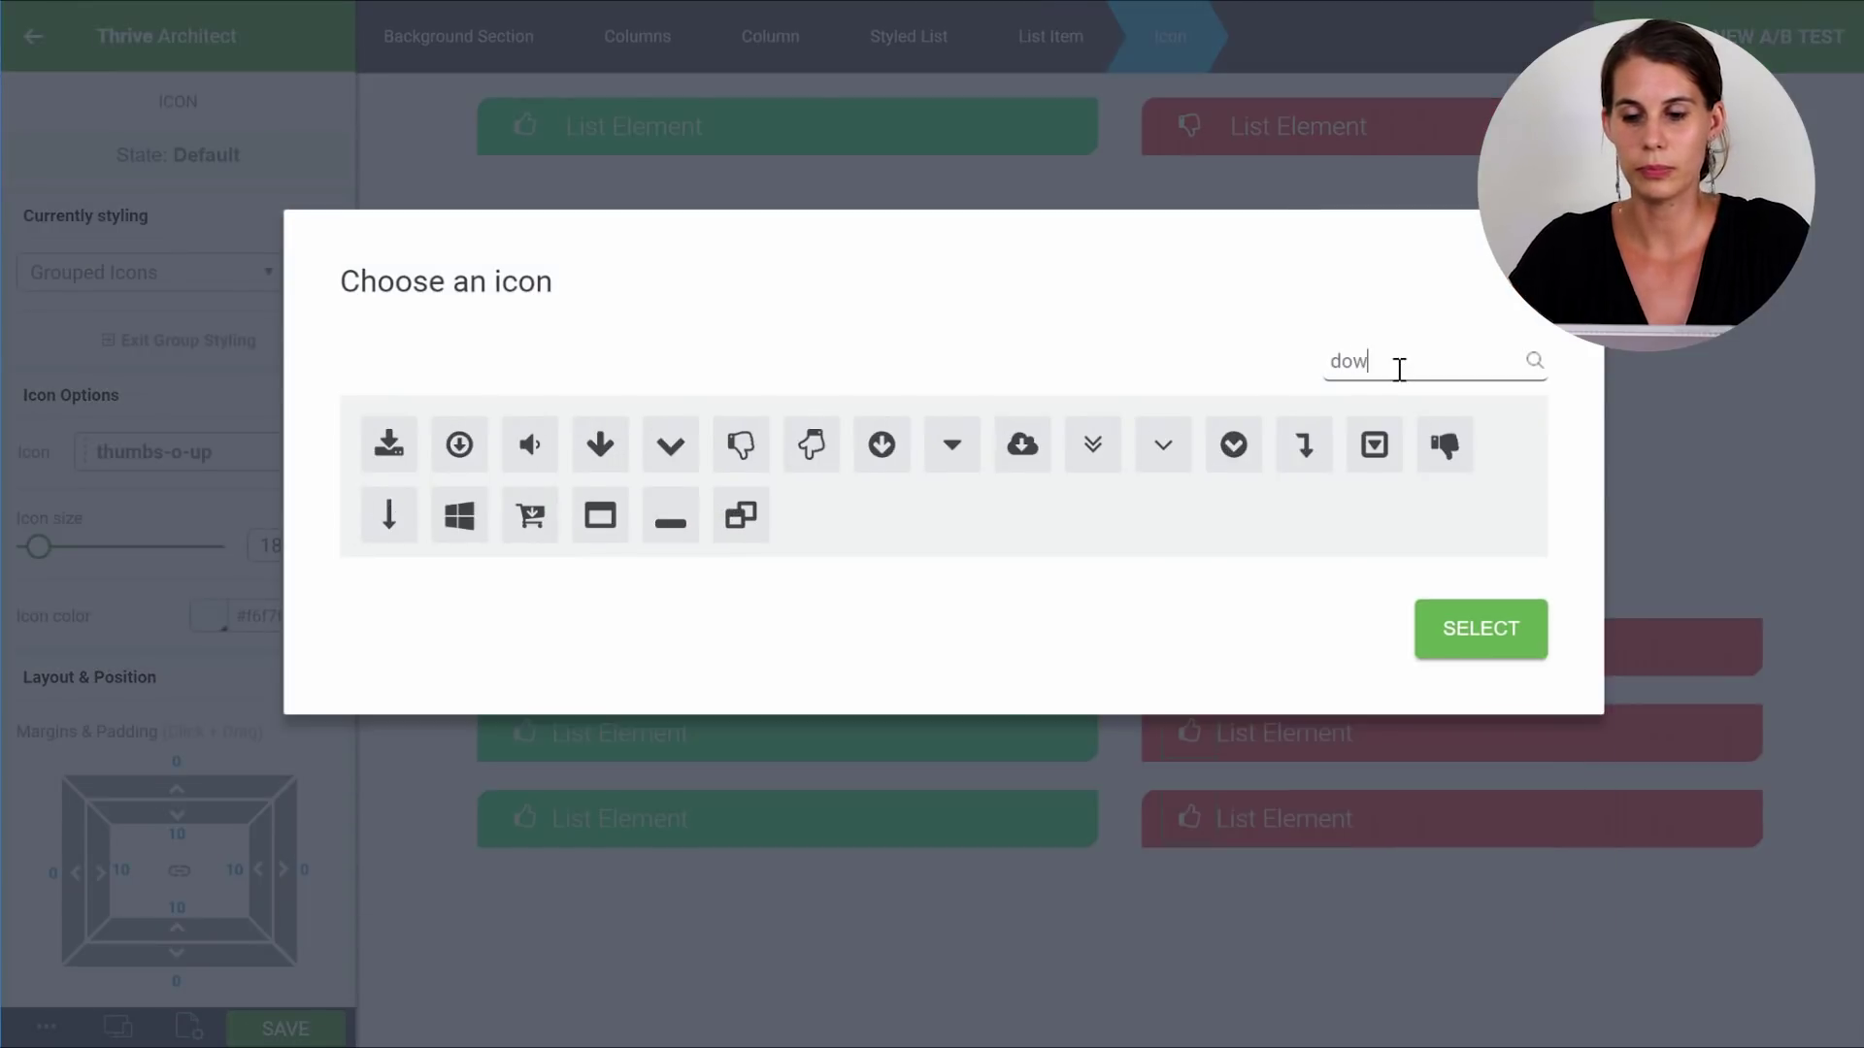
left_click(745, 453)
left_click(1444, 638)
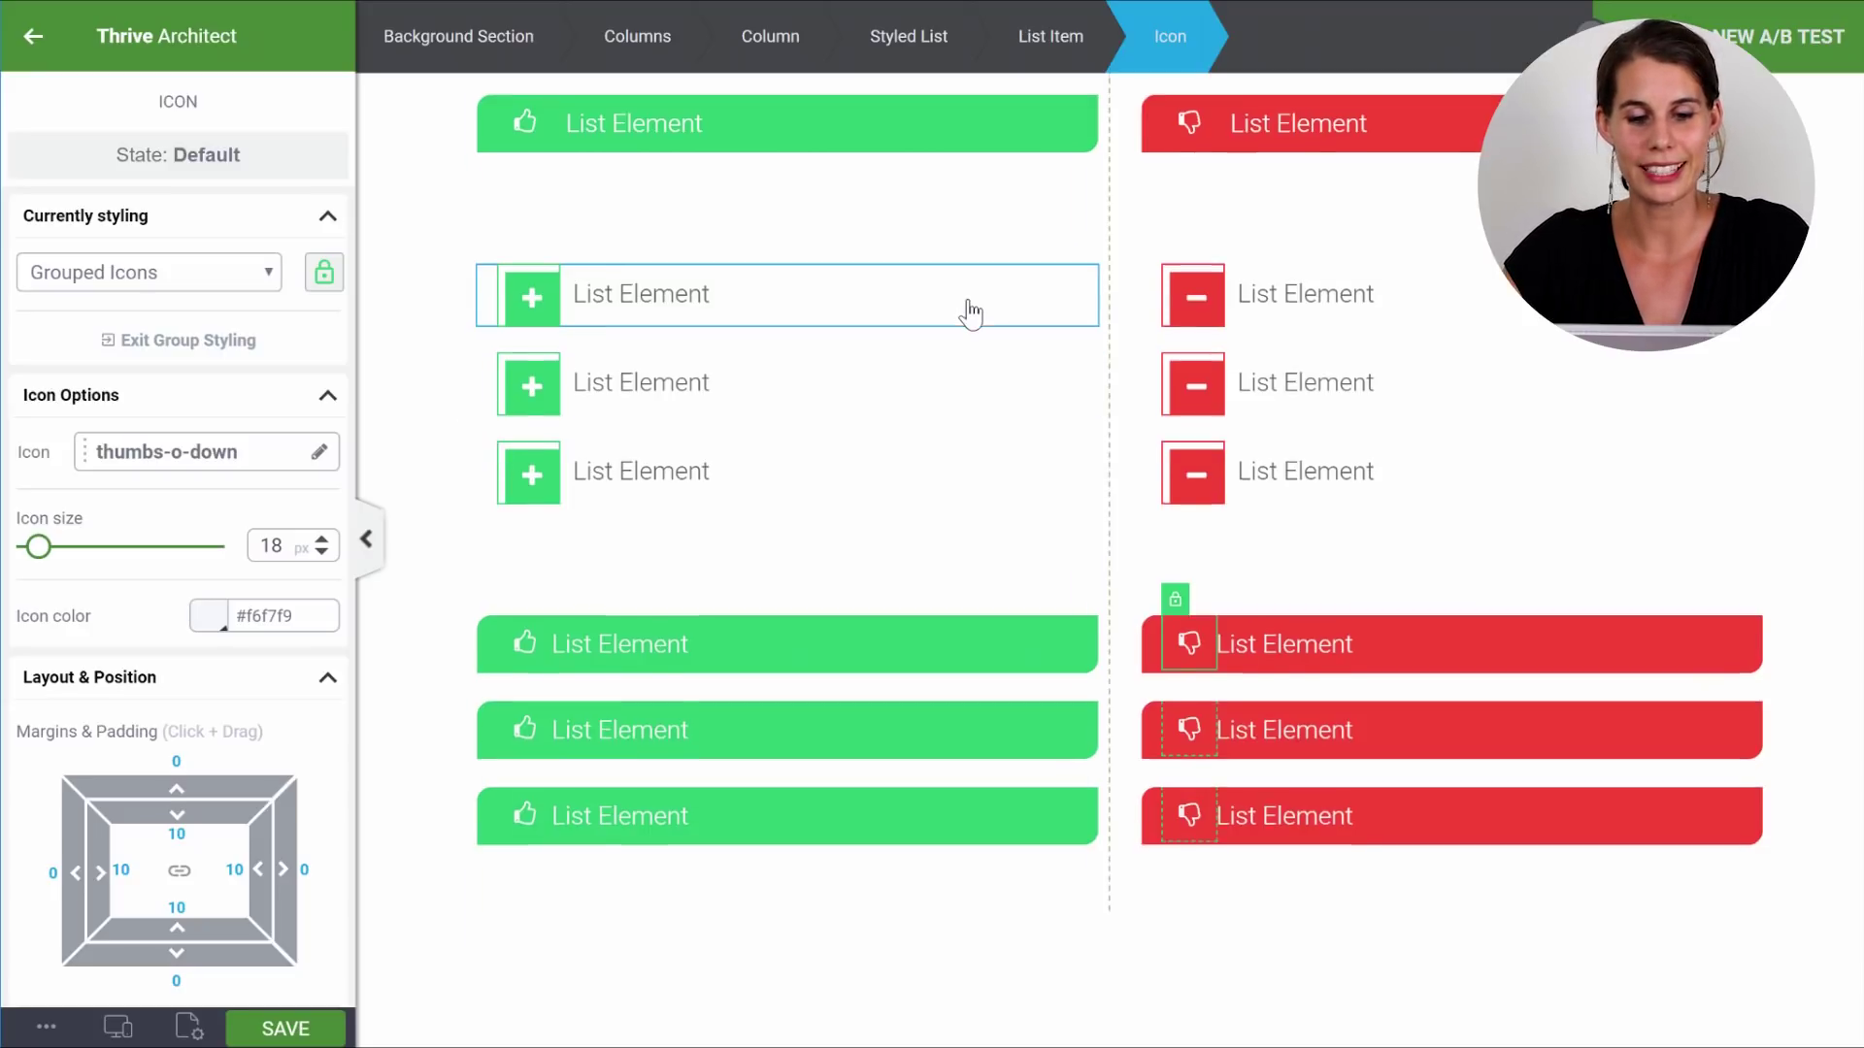
Search the elements for "sty" and add a Styled List below the lower green thumbs-up list.
scroll(971, 313, "down", 1)
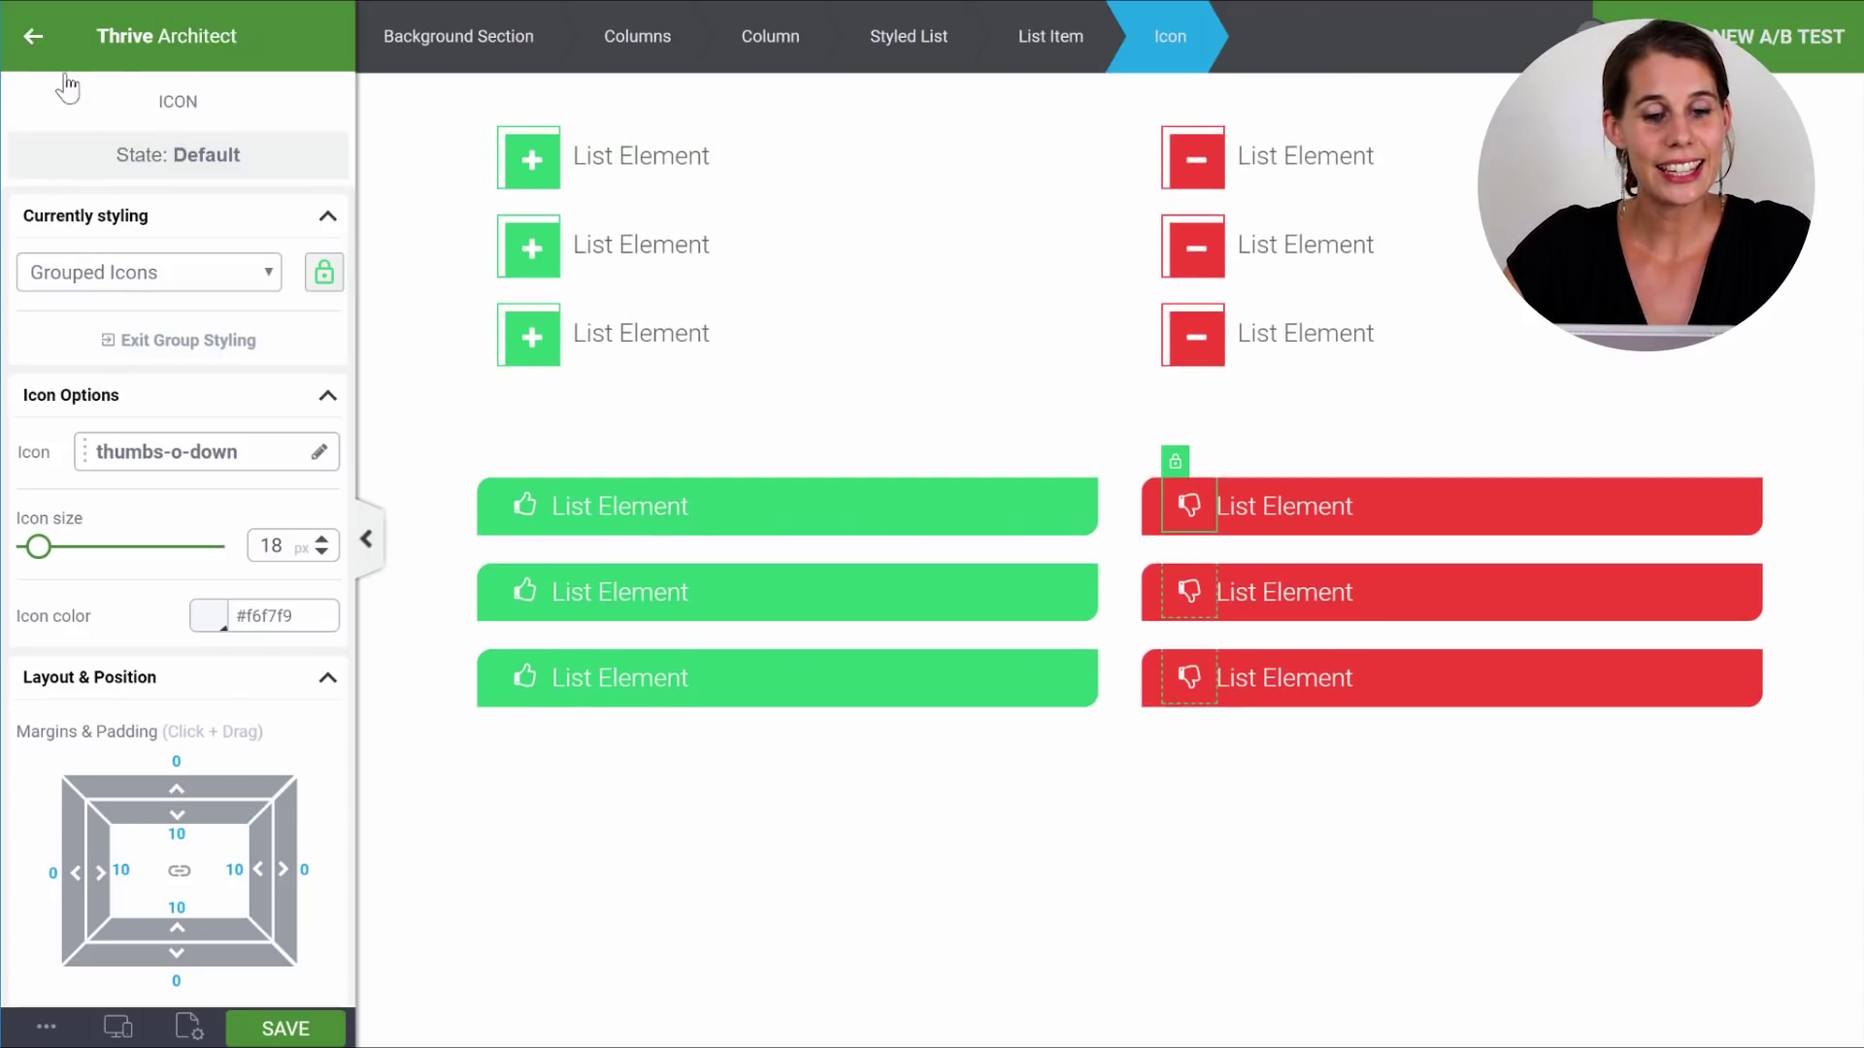
left_click(34, 37)
type("sty")
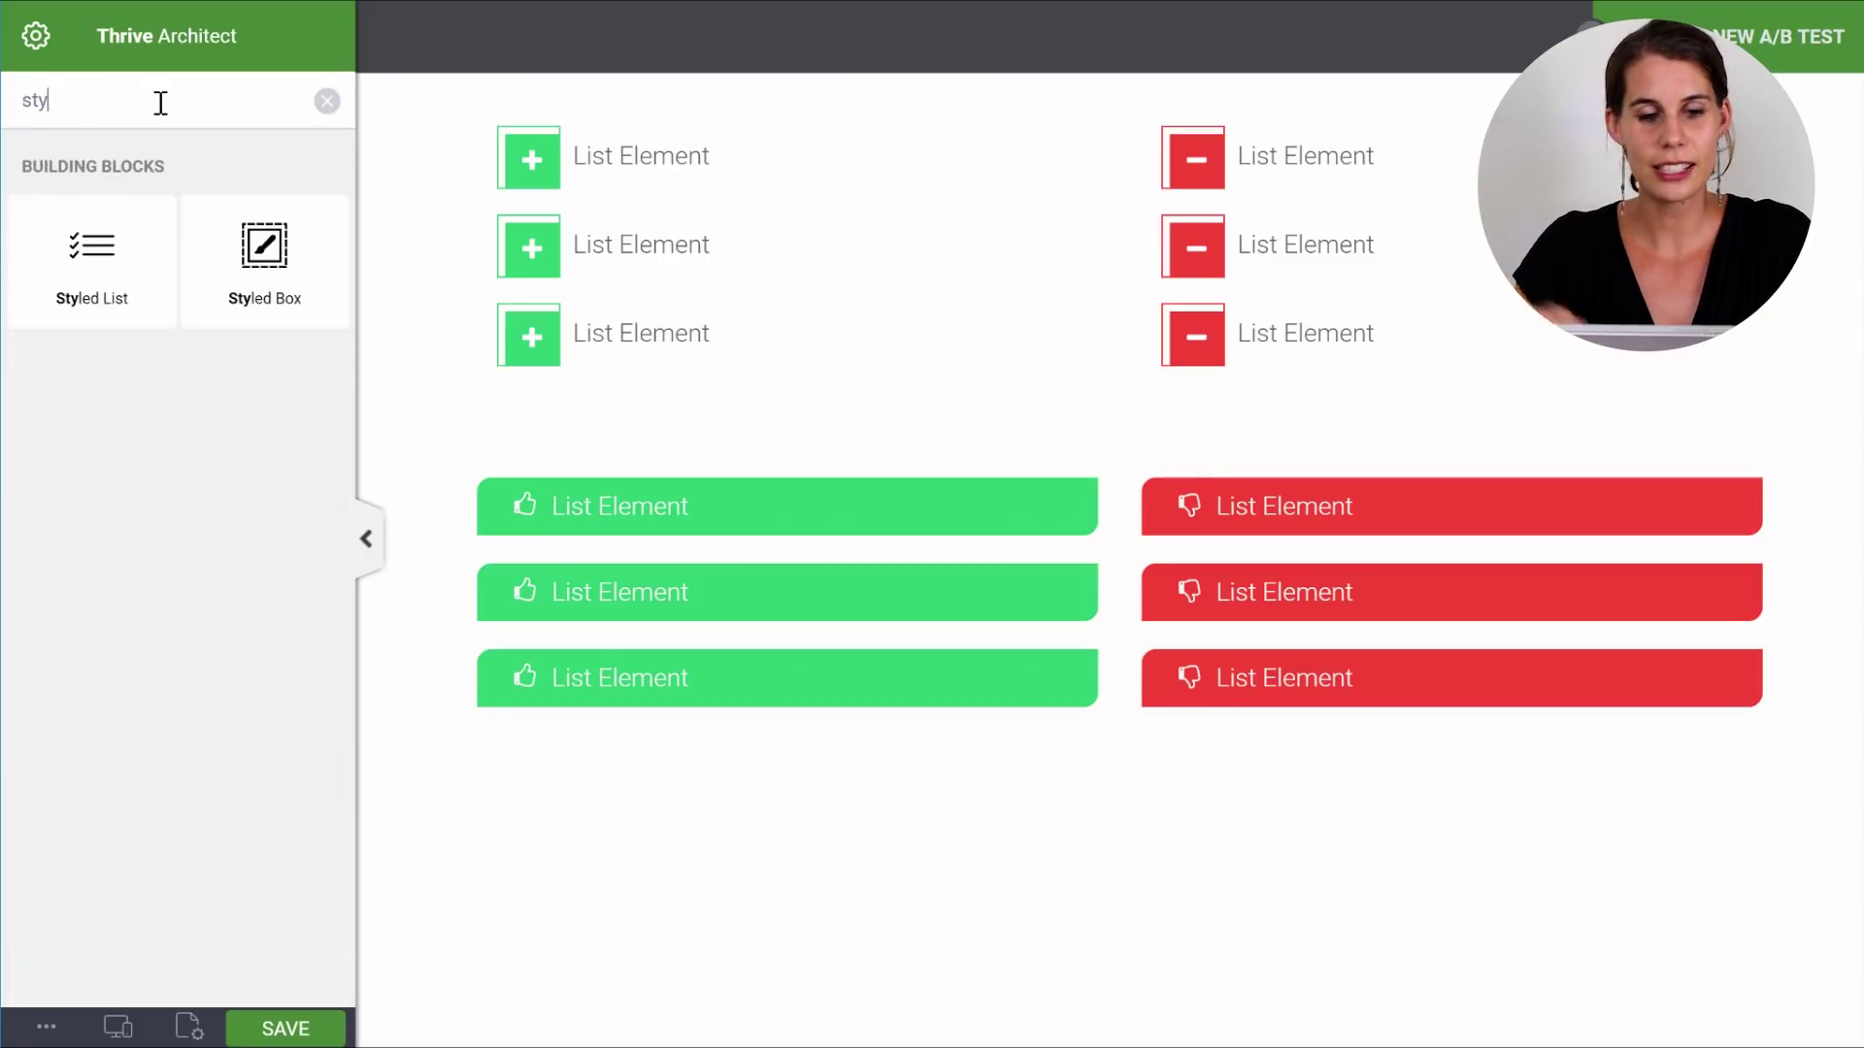
left_click_drag(80, 233, 812, 708)
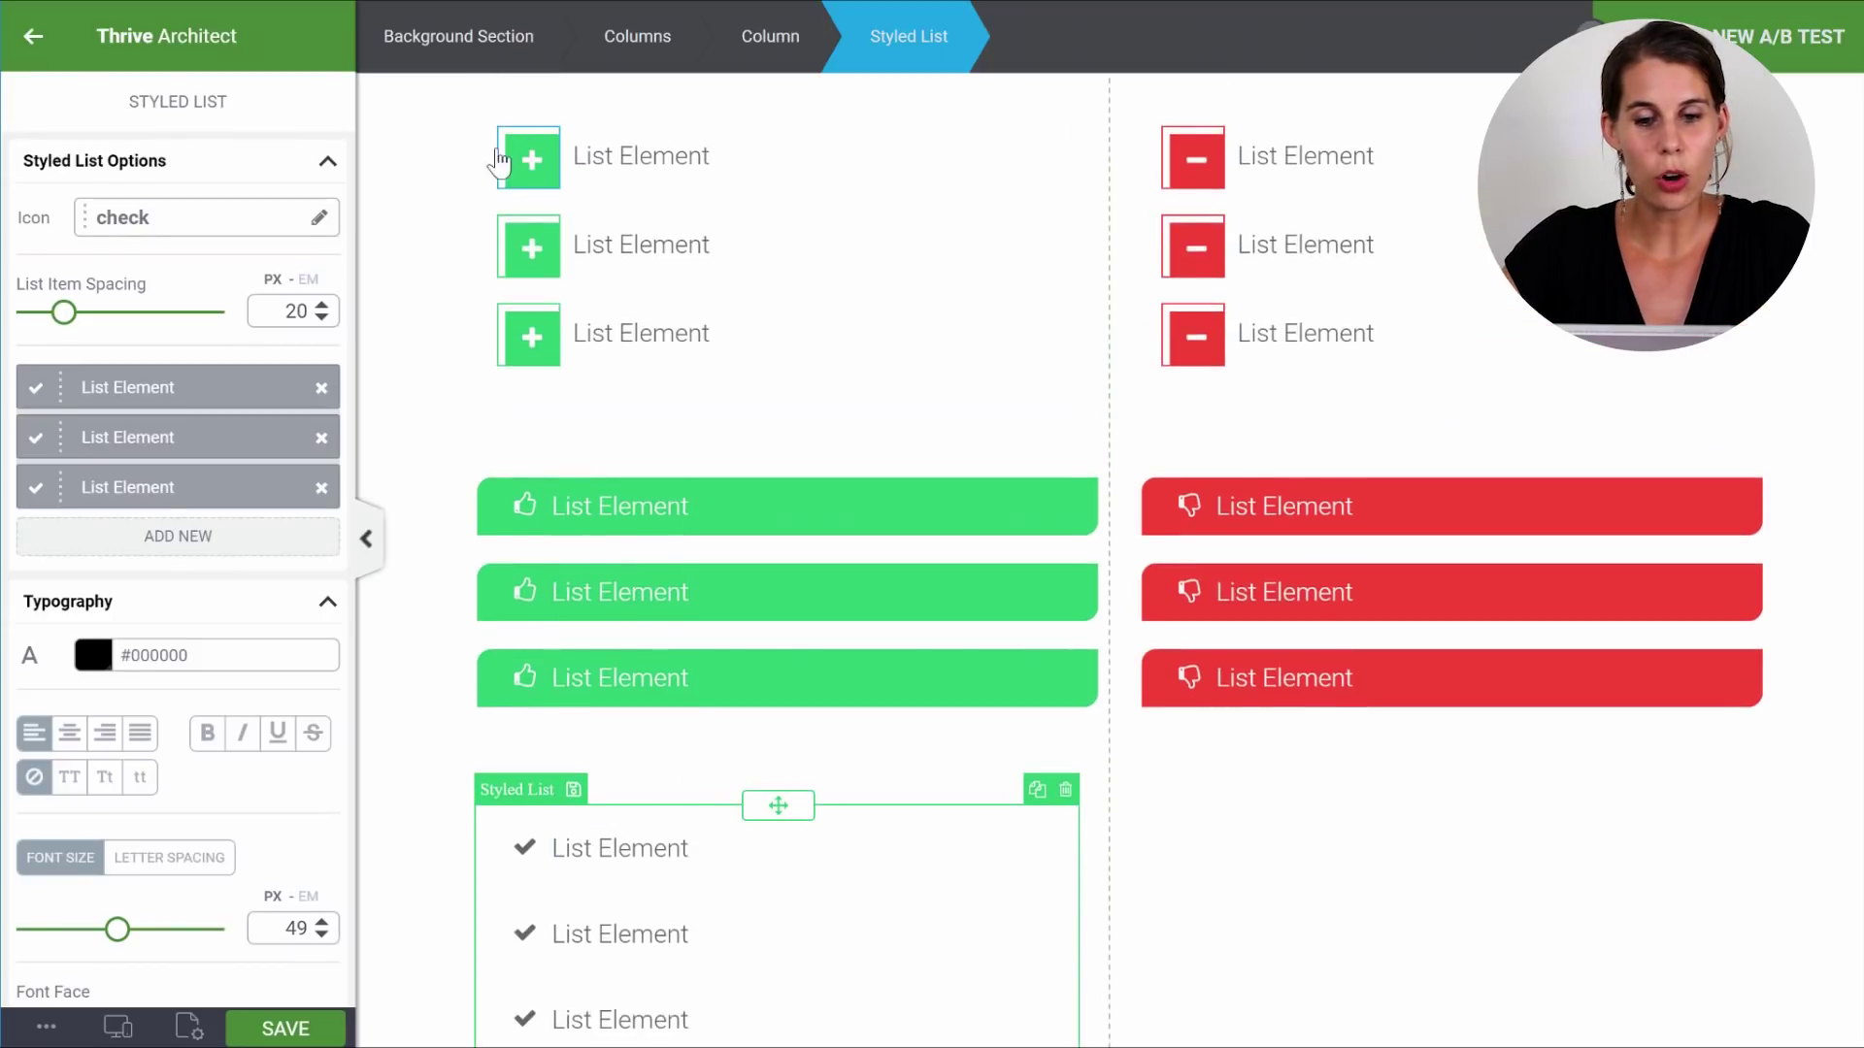
Search the icon library for "plus" and change the grouped check icons of the newly added list to the plain plus icon.
left_click(529, 854)
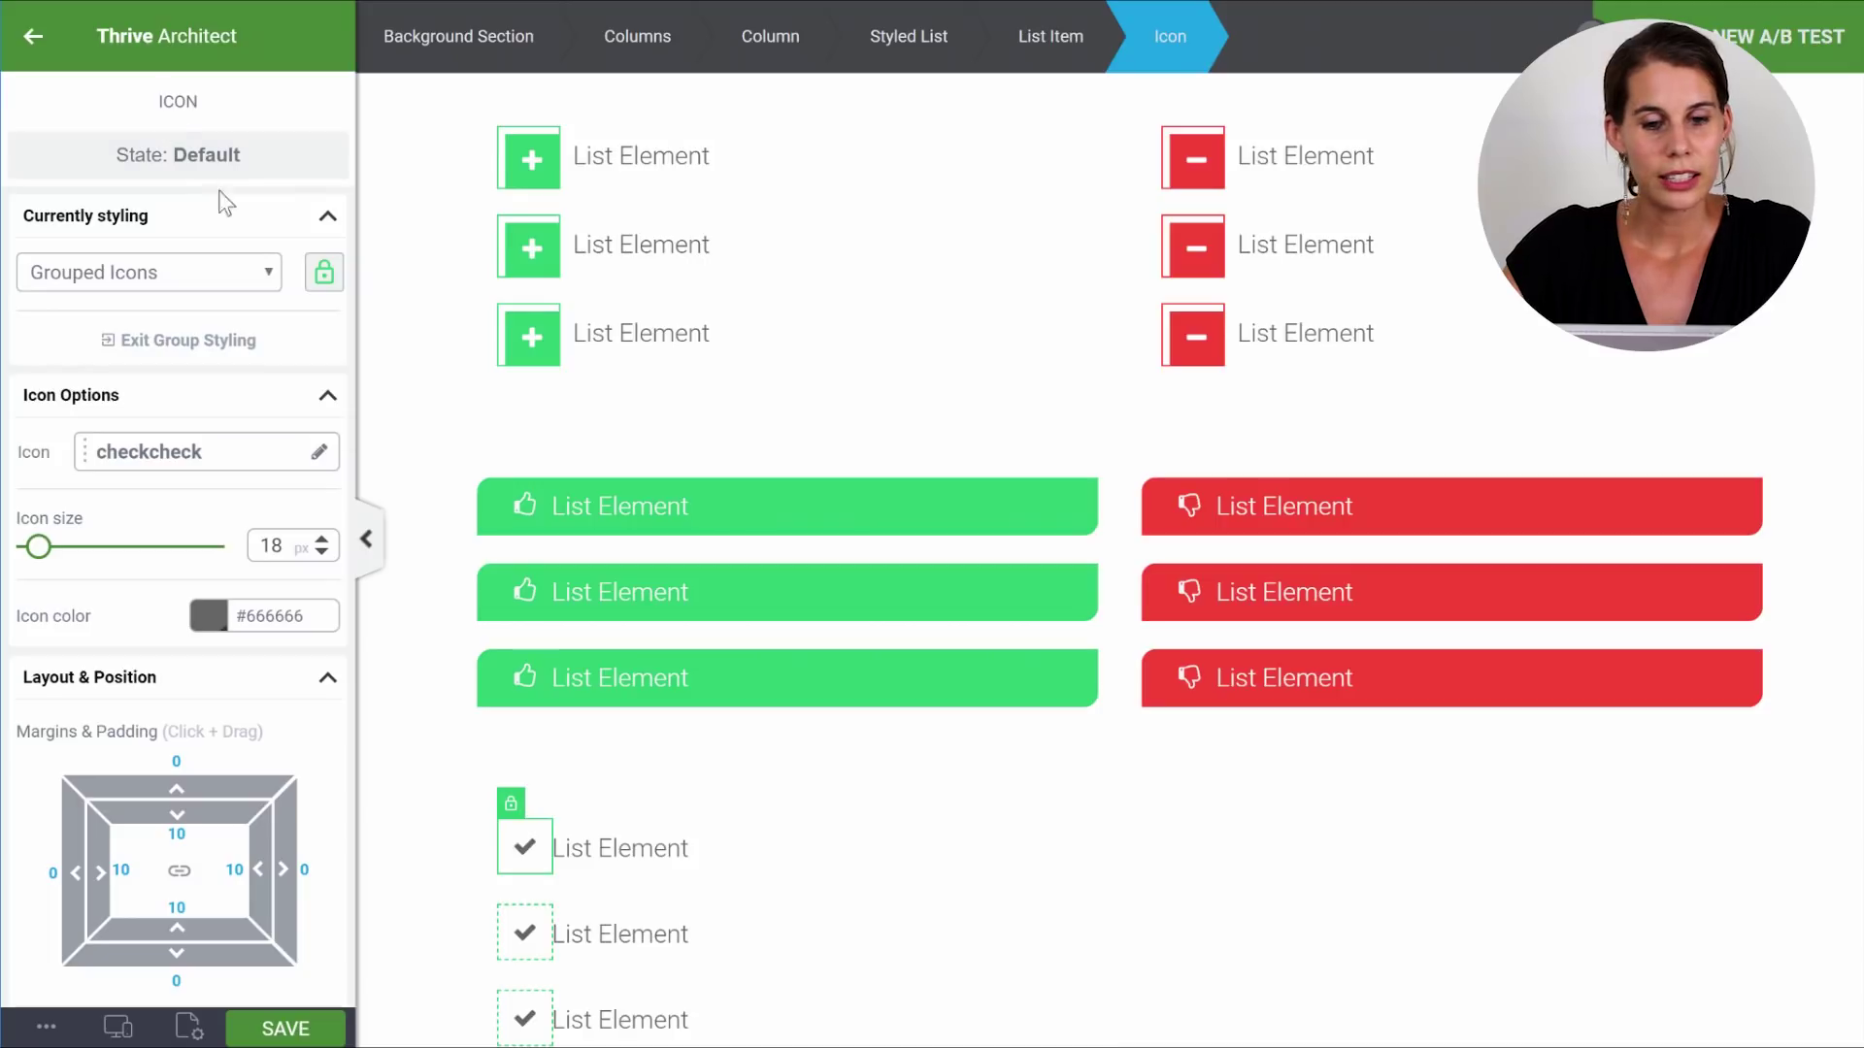
left_click(318, 452)
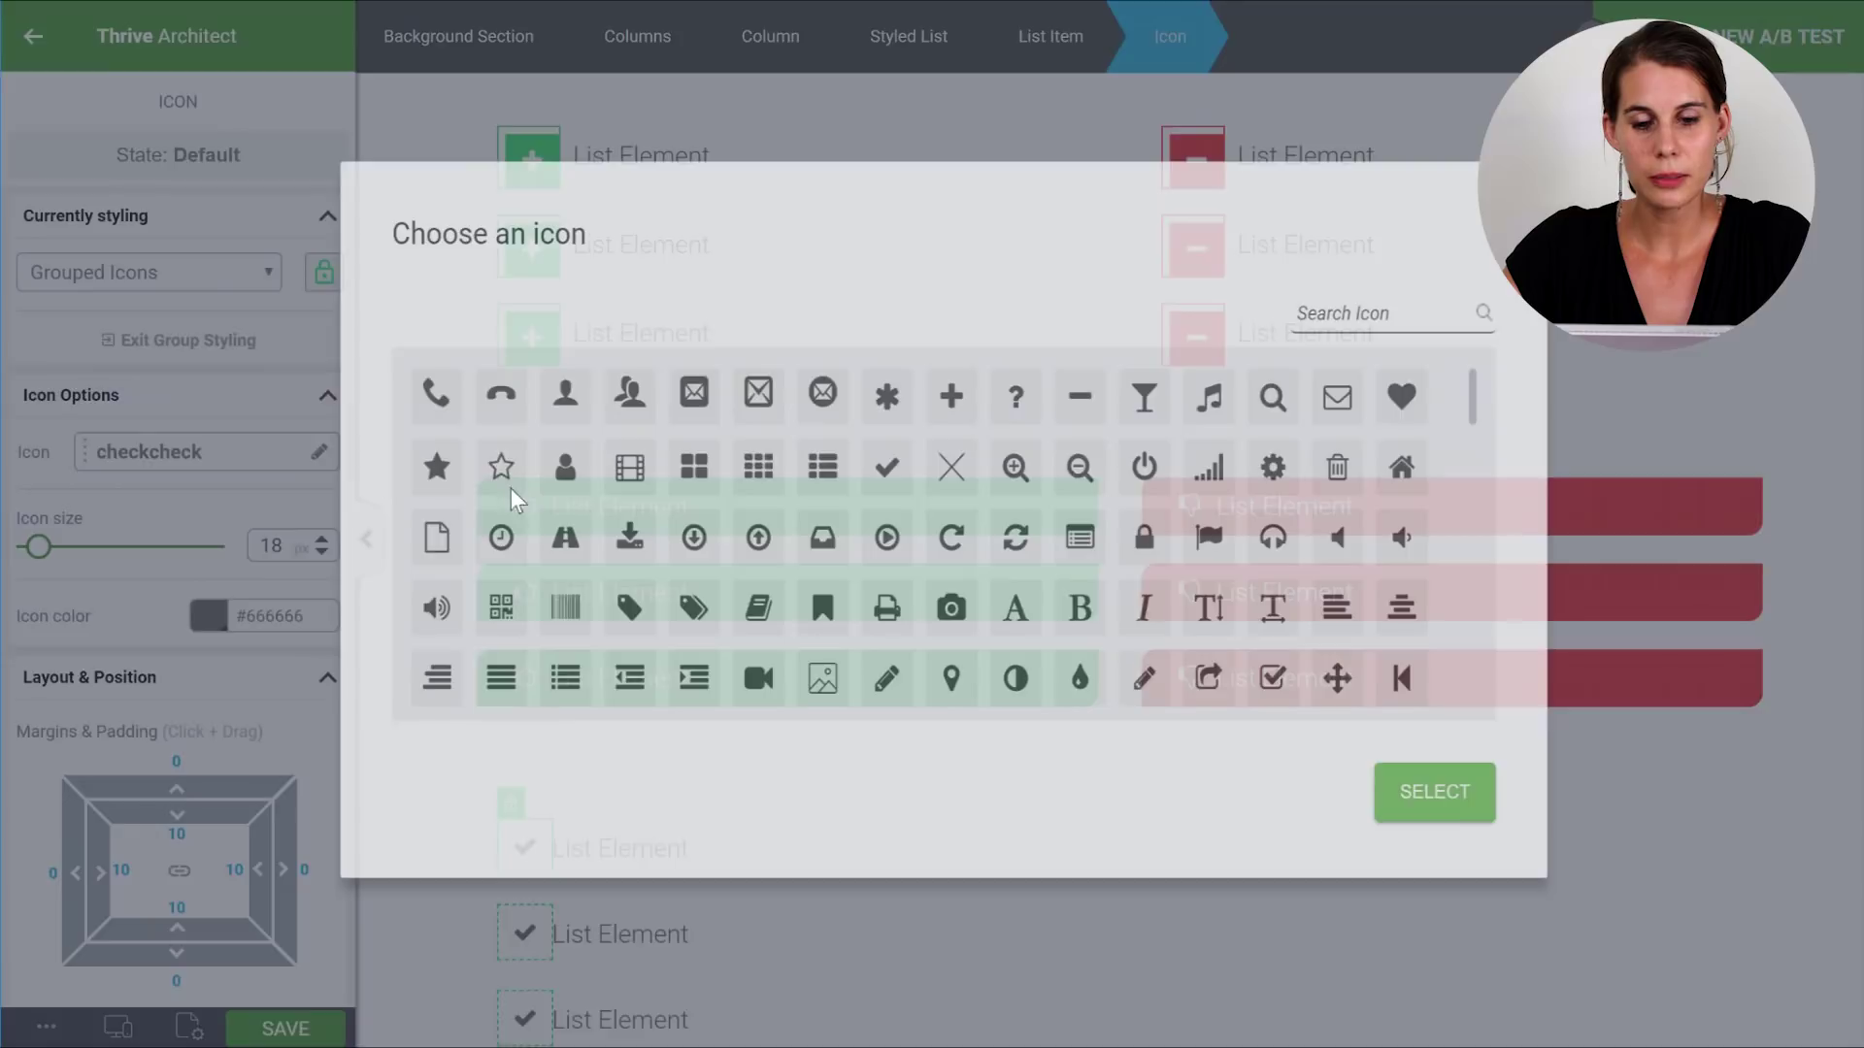
type("pli")
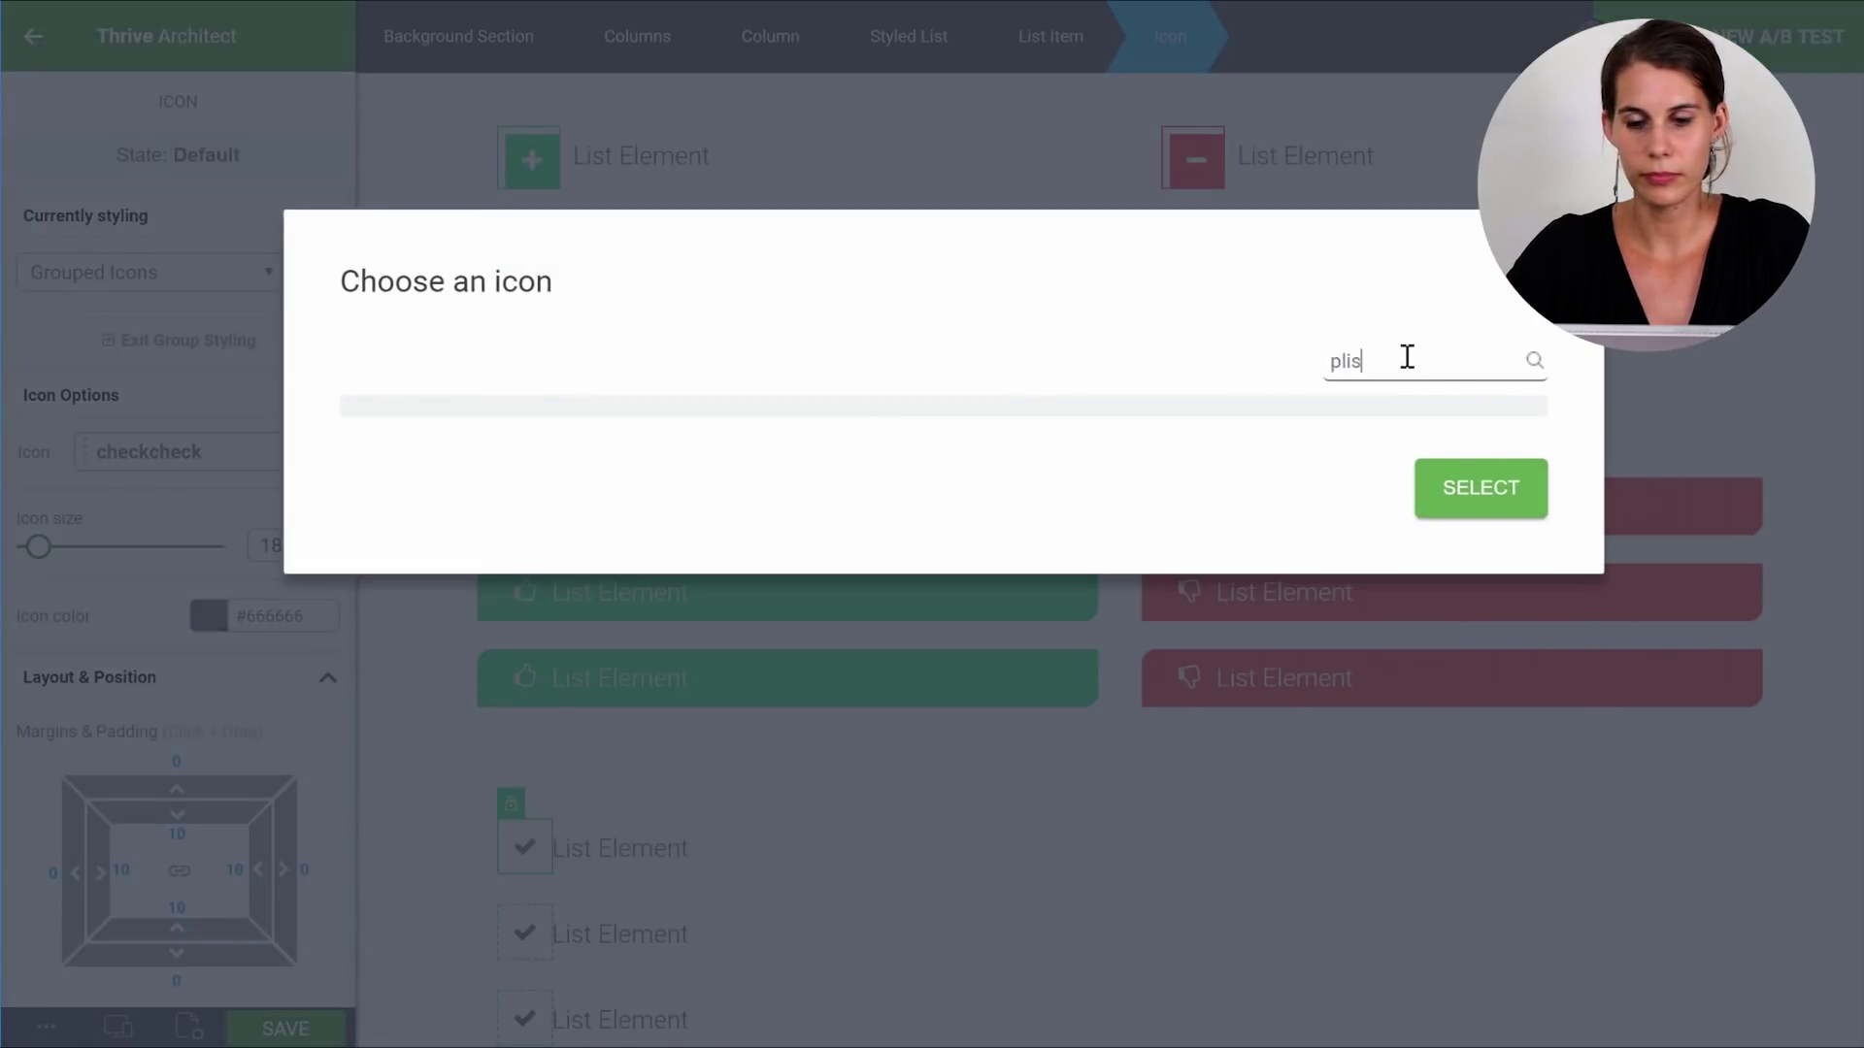
type("s")
key("BackSpace")
key("BackSpace")
type("us")
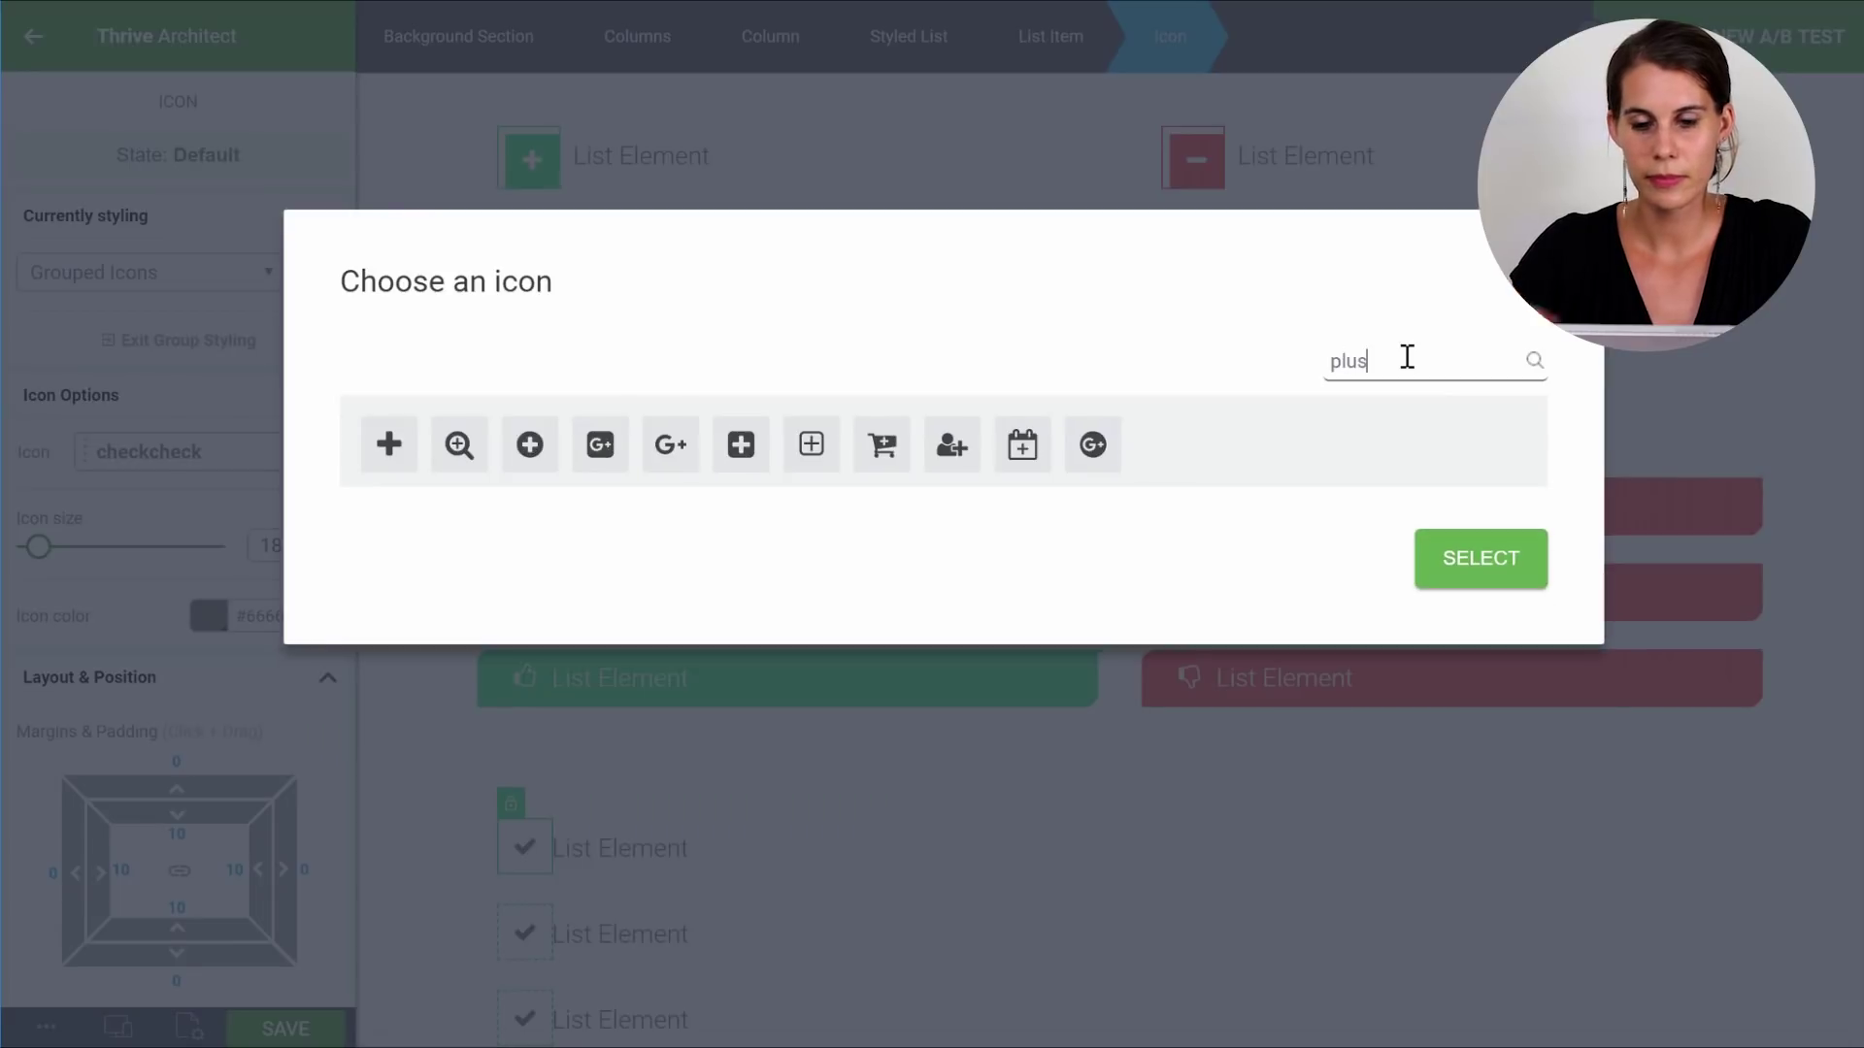
left_click(390, 452)
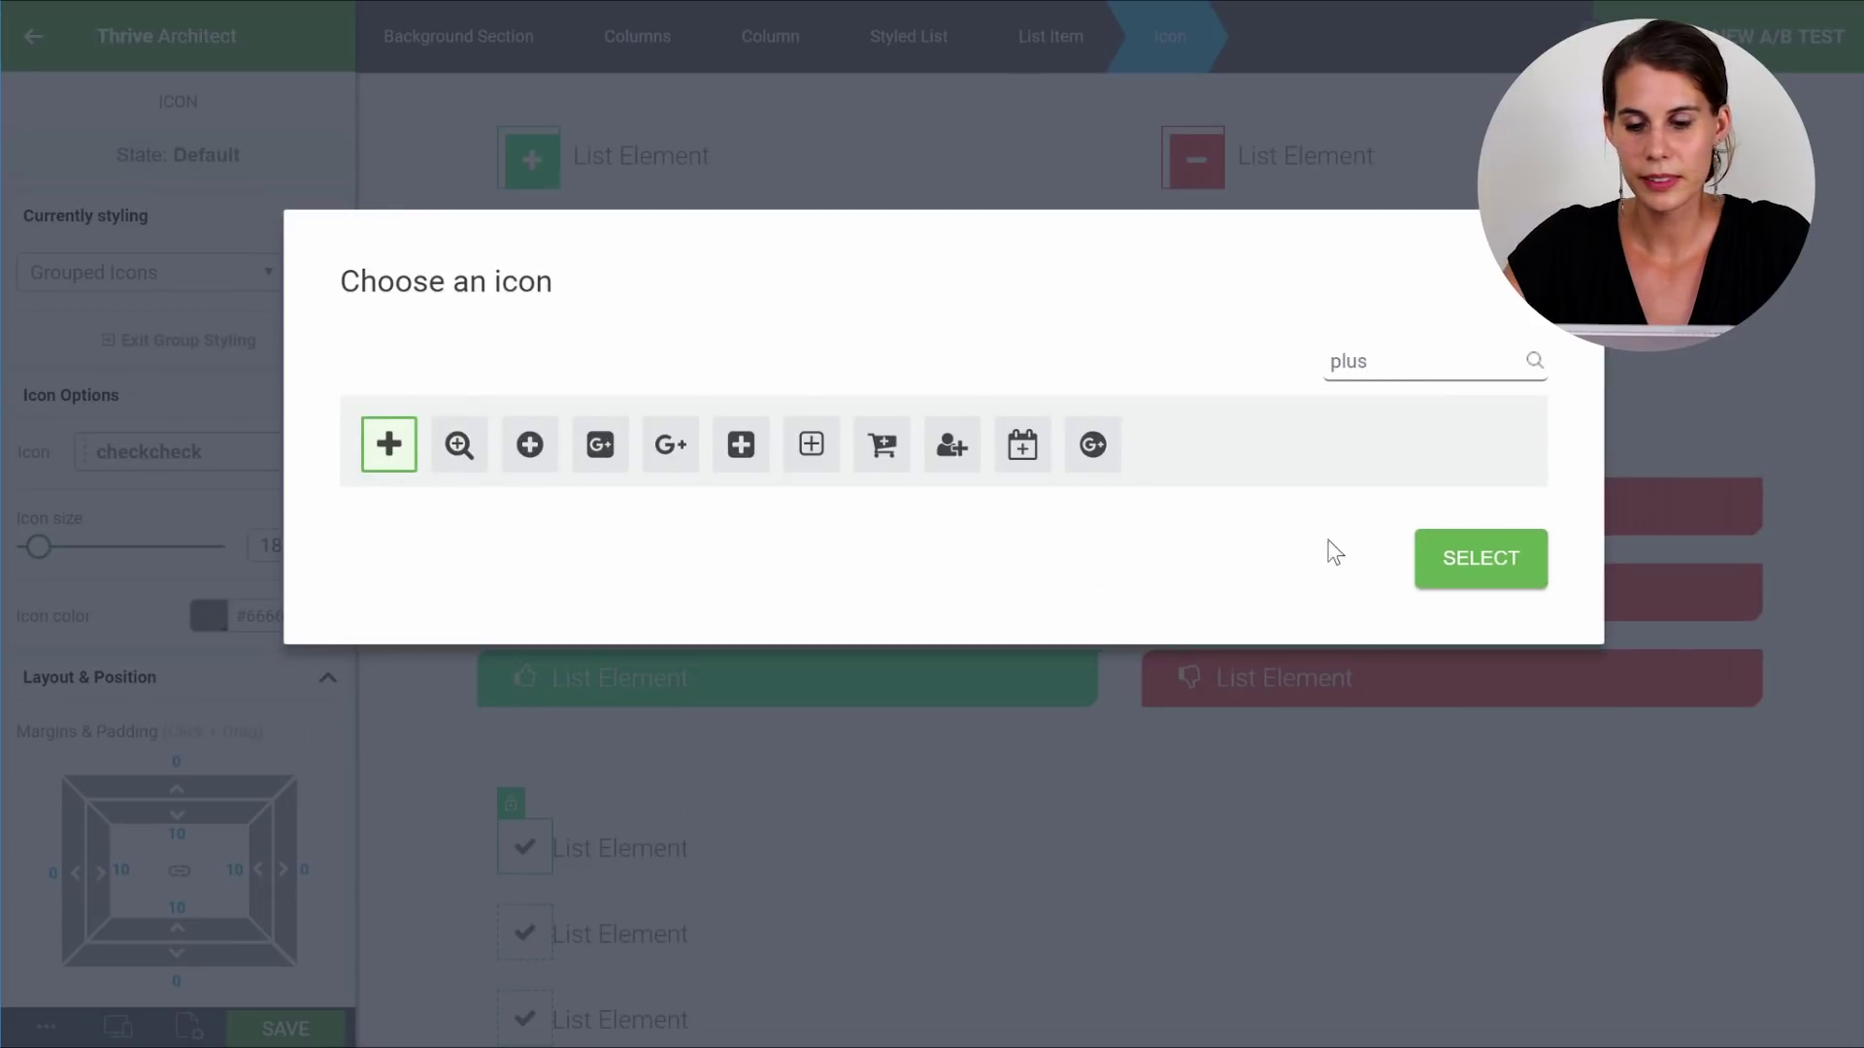
left_click(1475, 563)
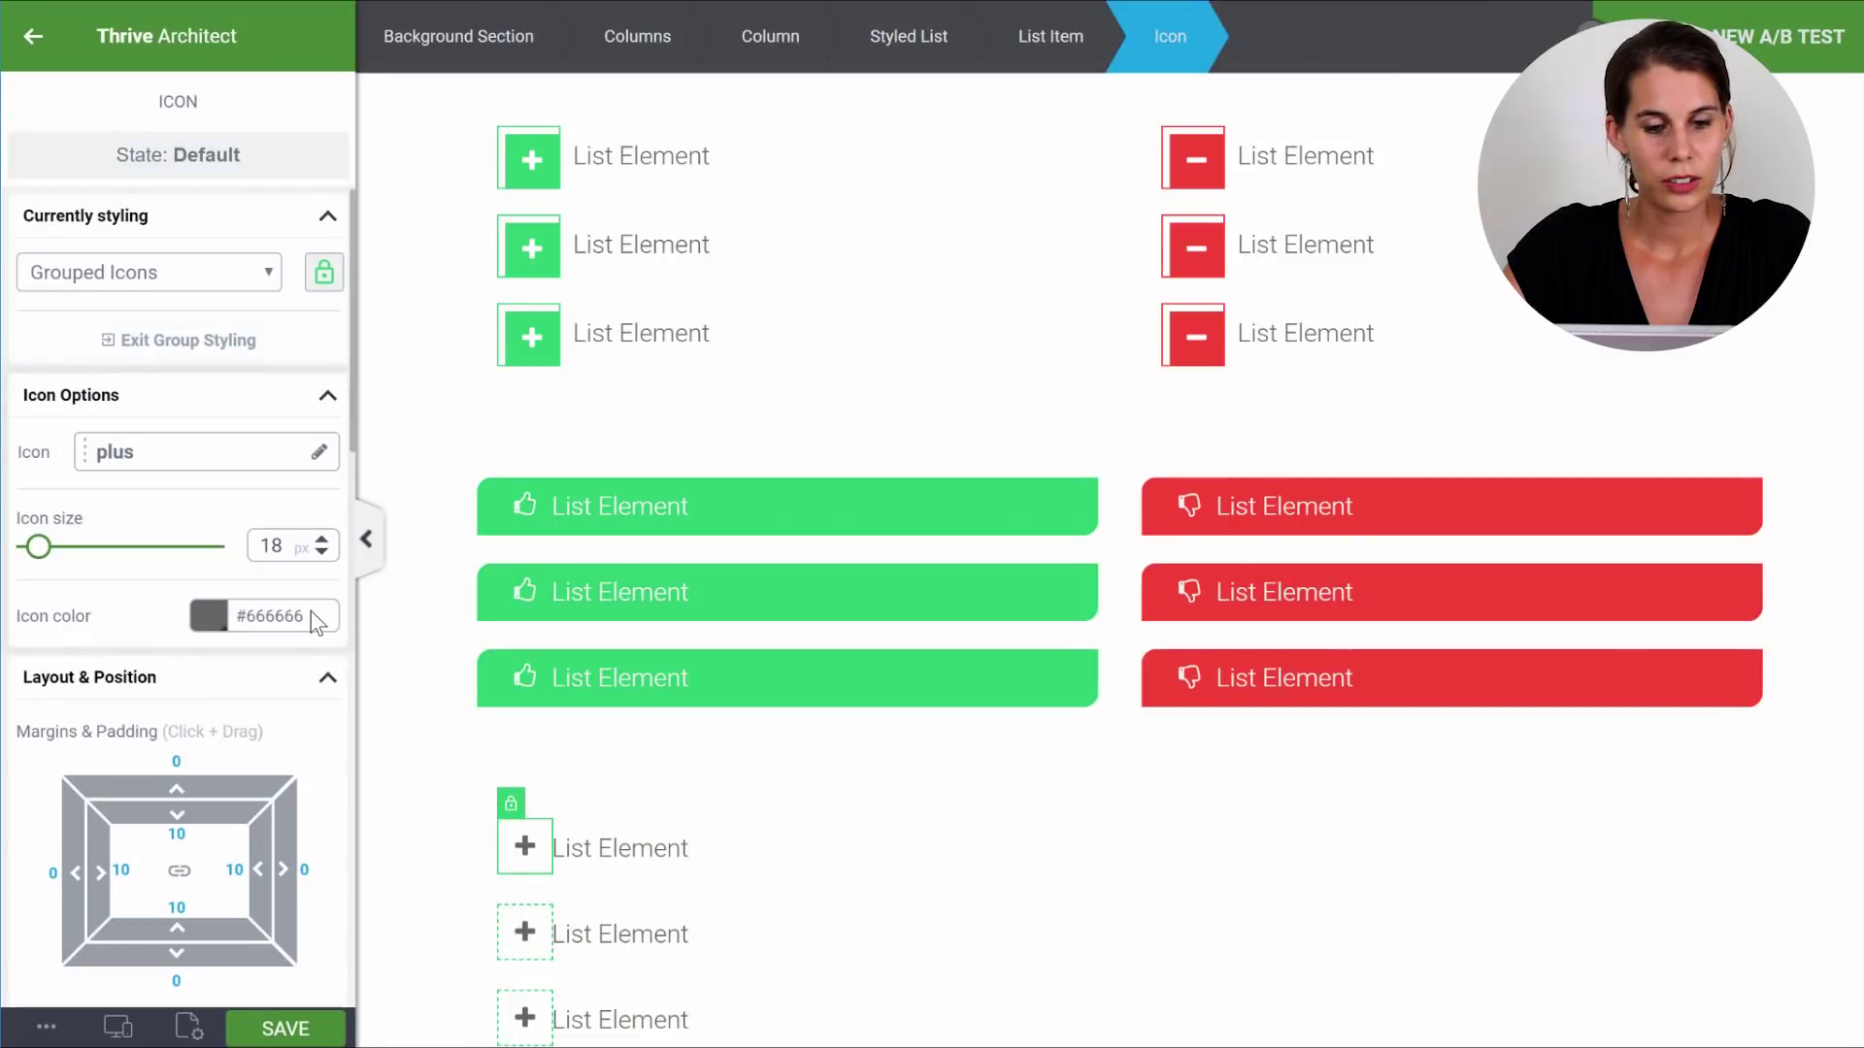
Set the grouped plus icons of the newly added list to the near-white color from the default colors set.
scroll(310, 609, "down", 3)
left_click(203, 334)
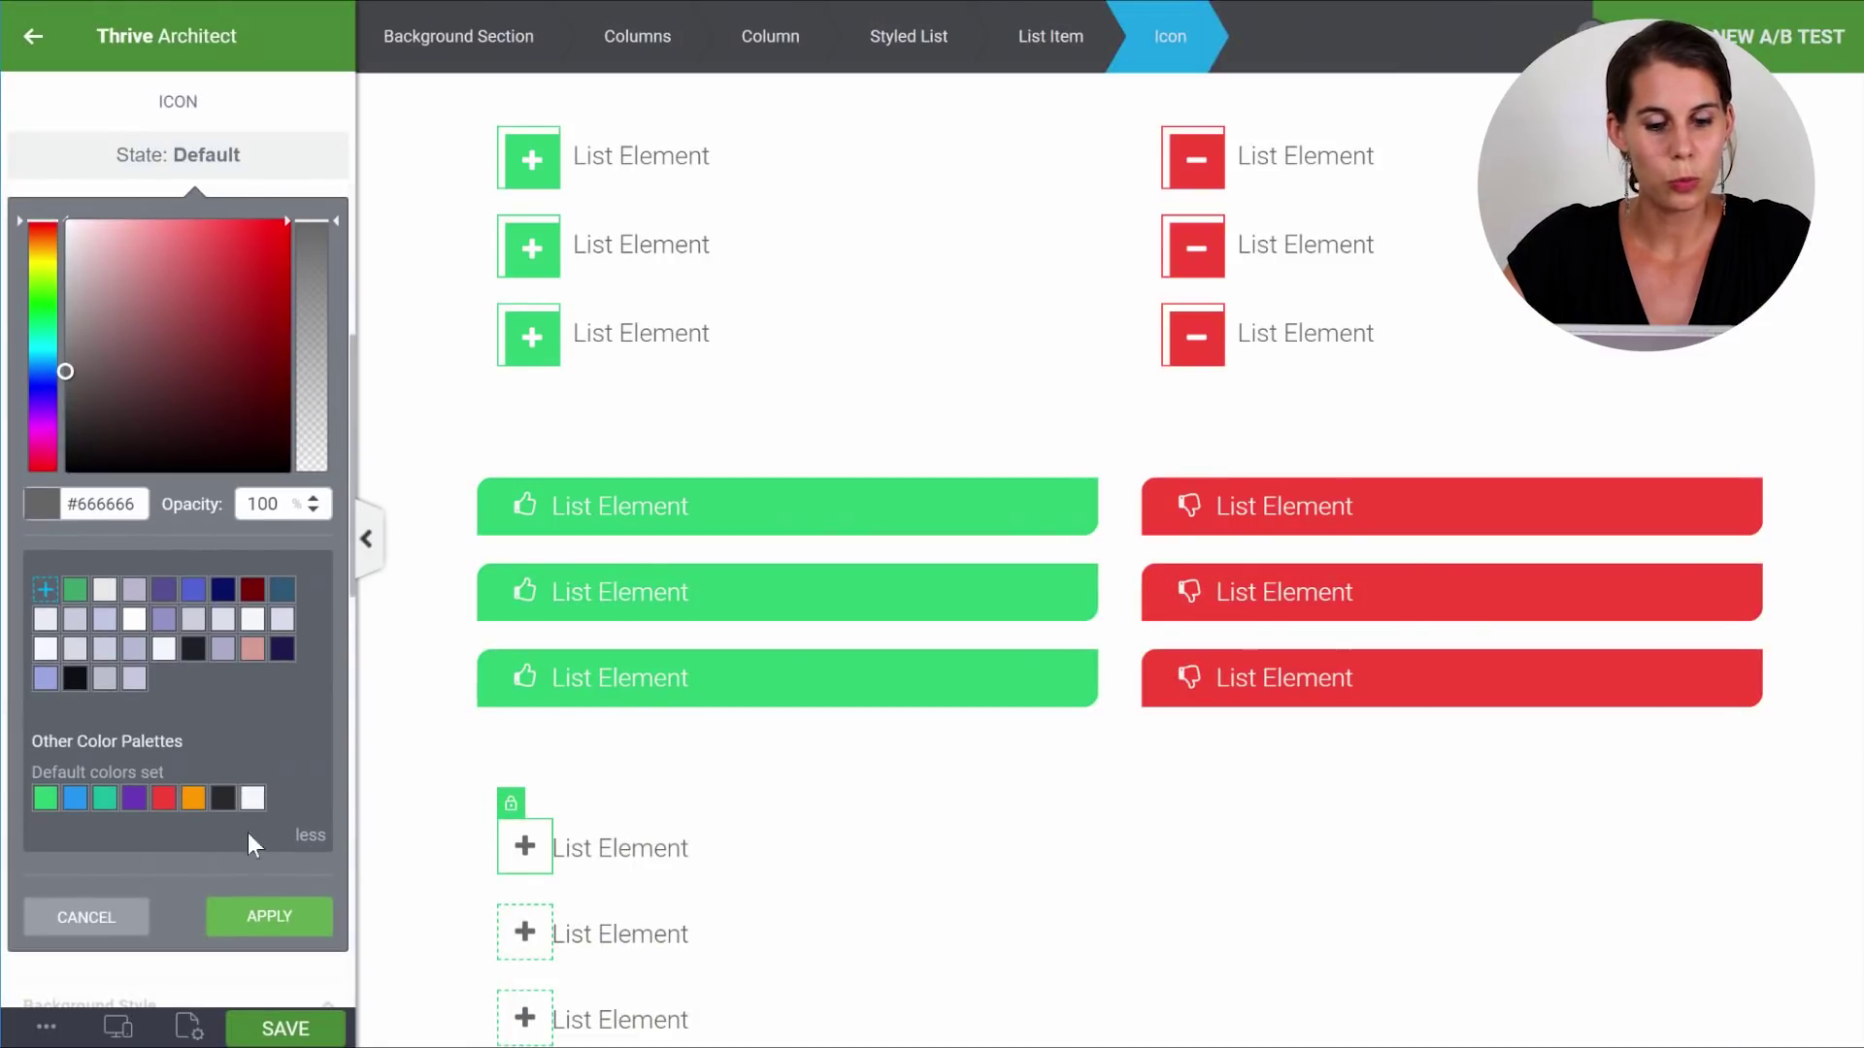
left_click(269, 918)
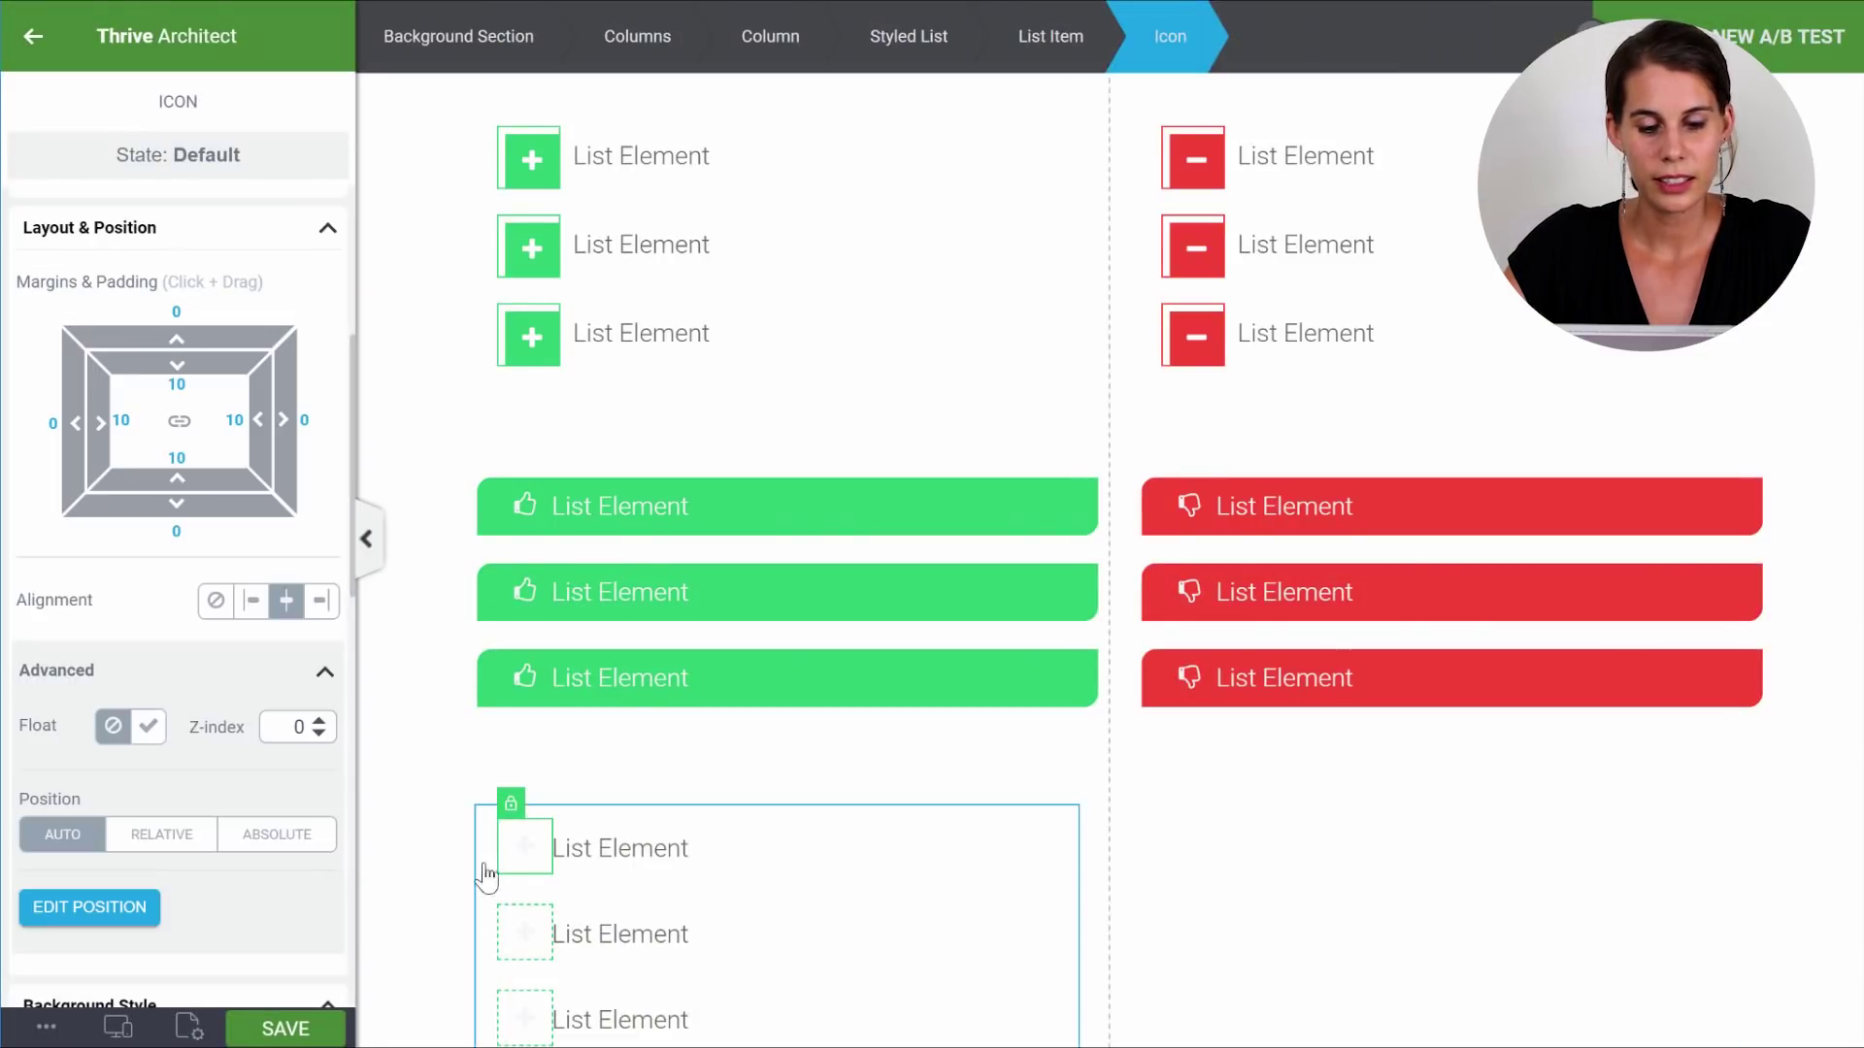
scroll(124, 471, "down", 5)
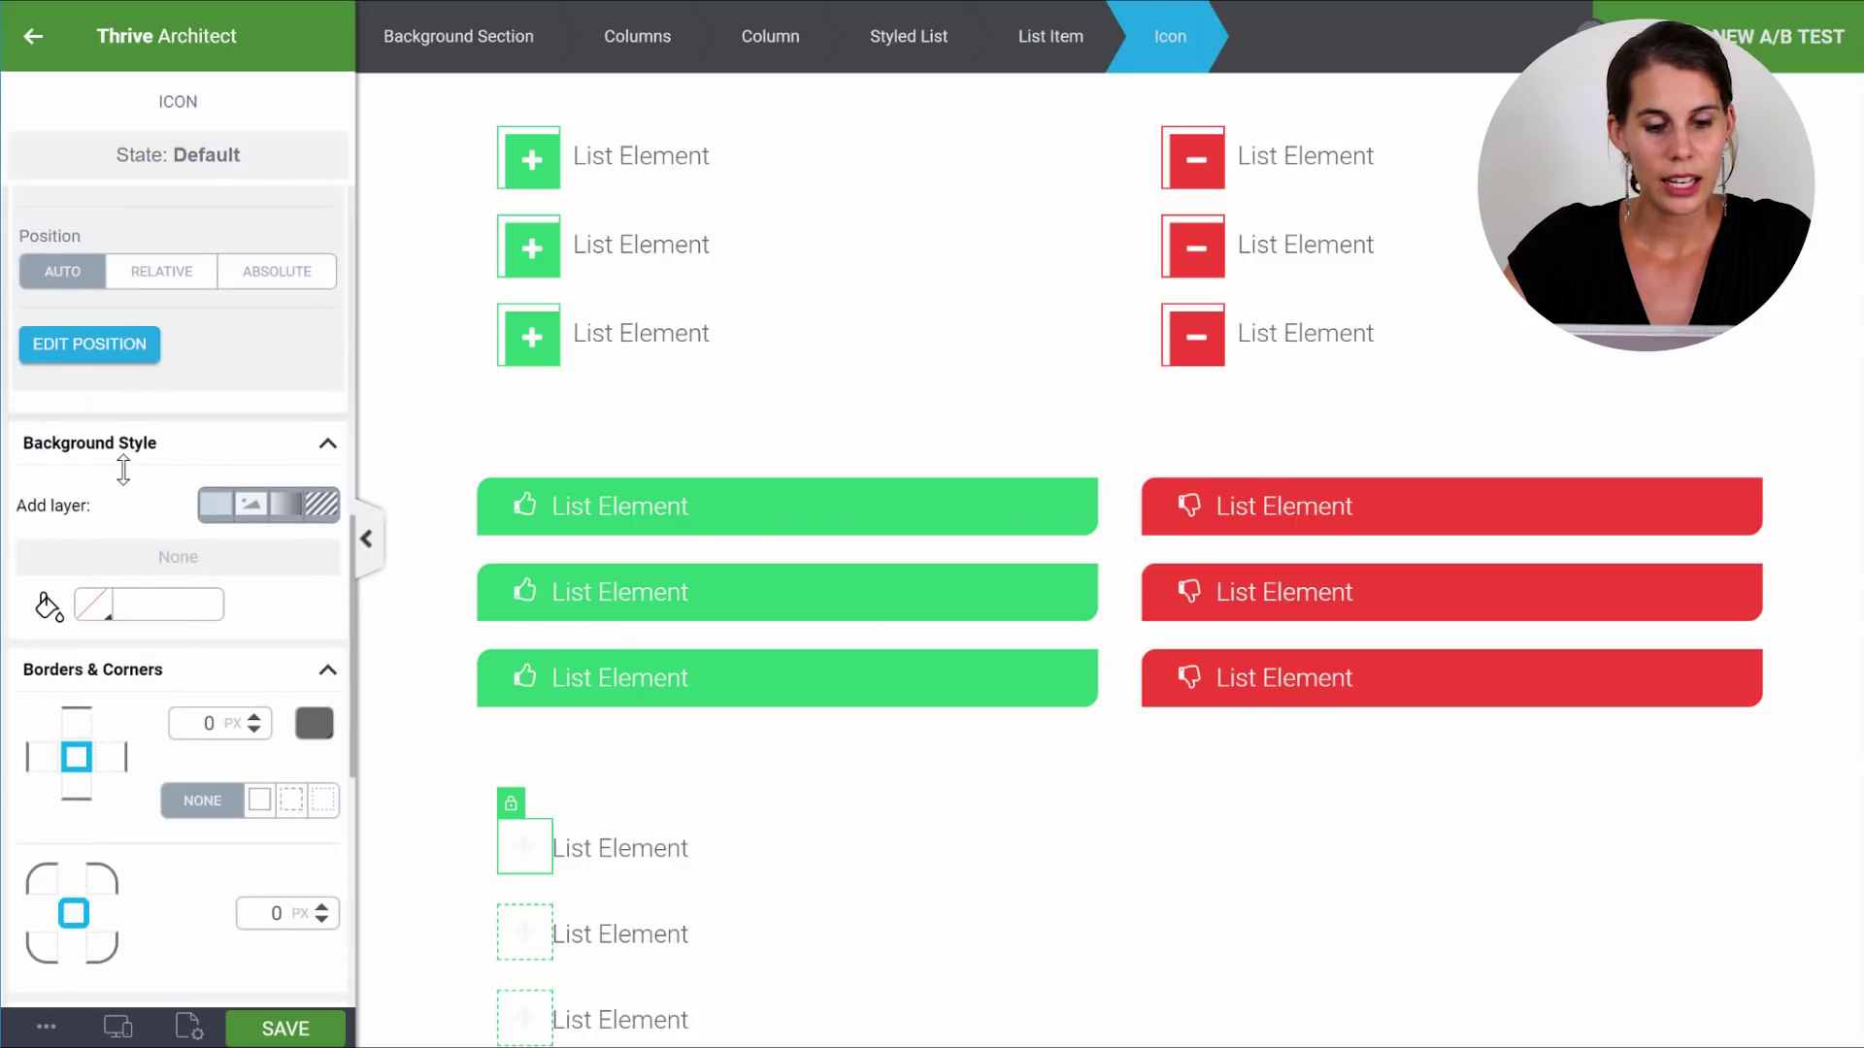
Add a solid green background layer from the default colors set to the grouped plus icons.
left_click(213, 515)
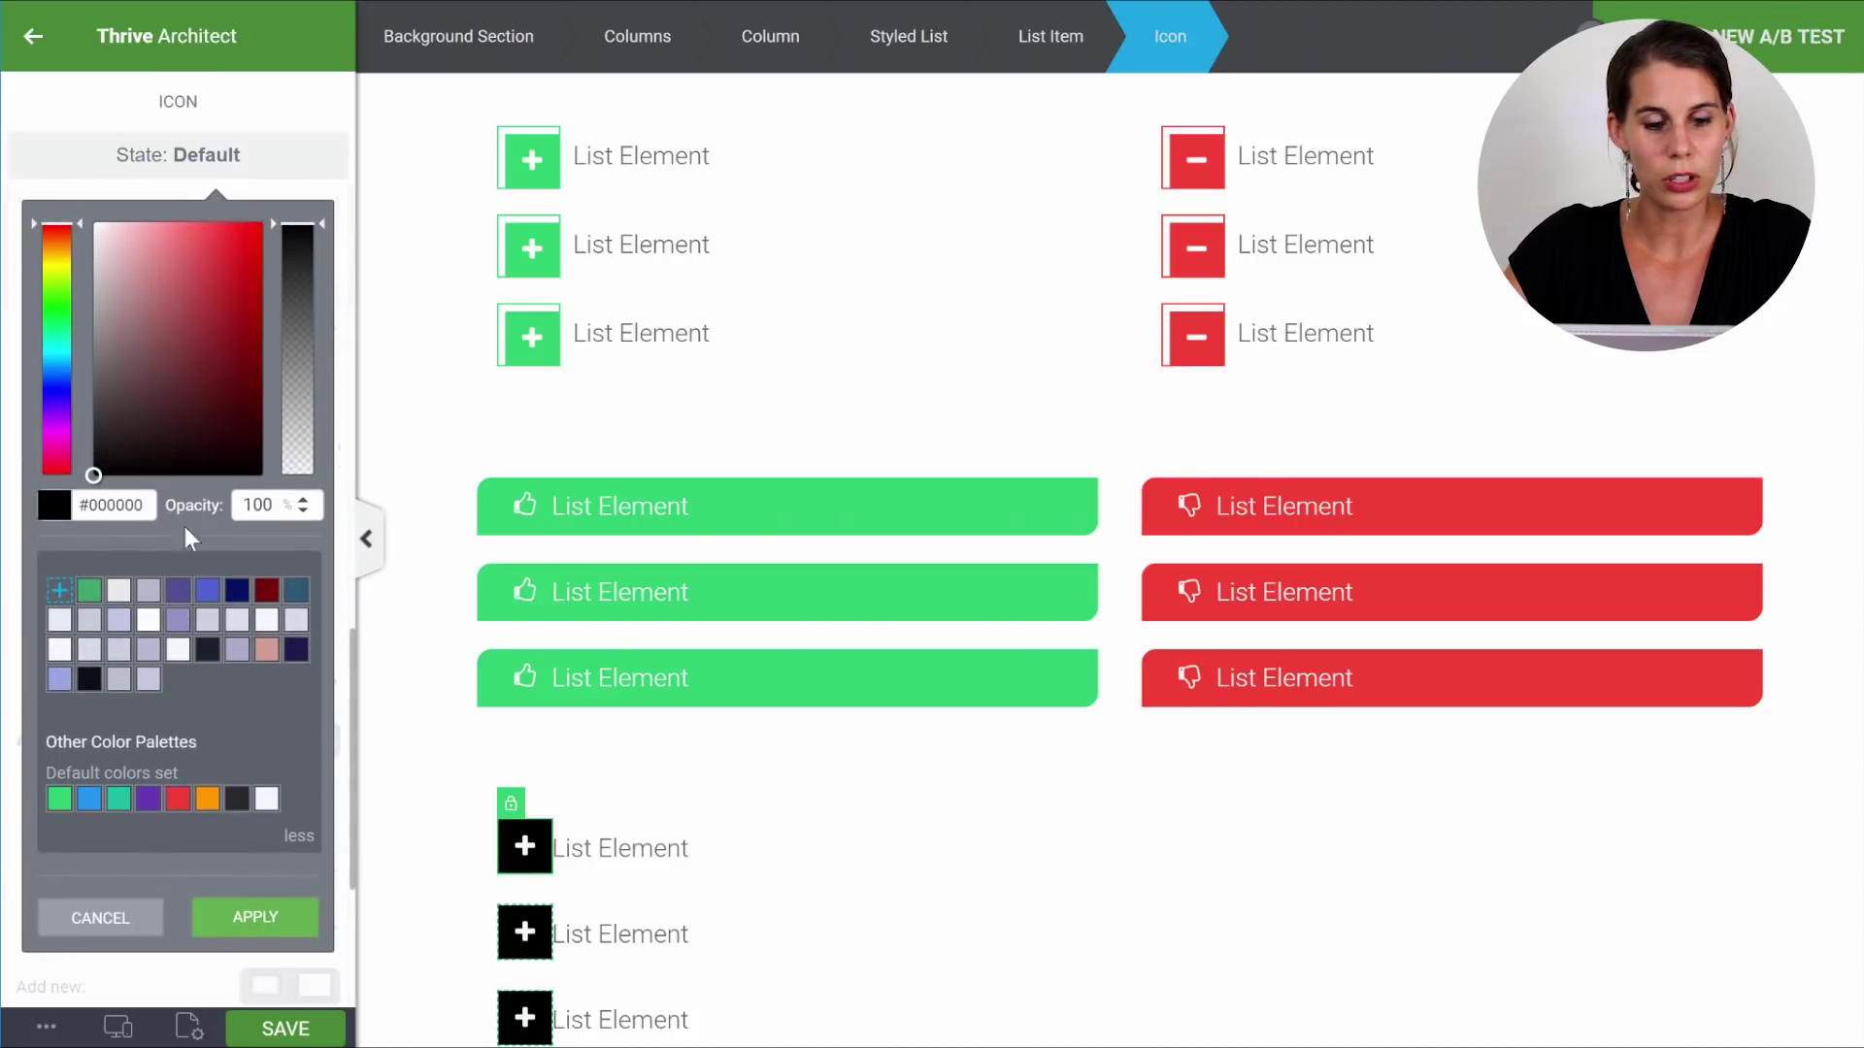
left_click(60, 799)
left_click(219, 920)
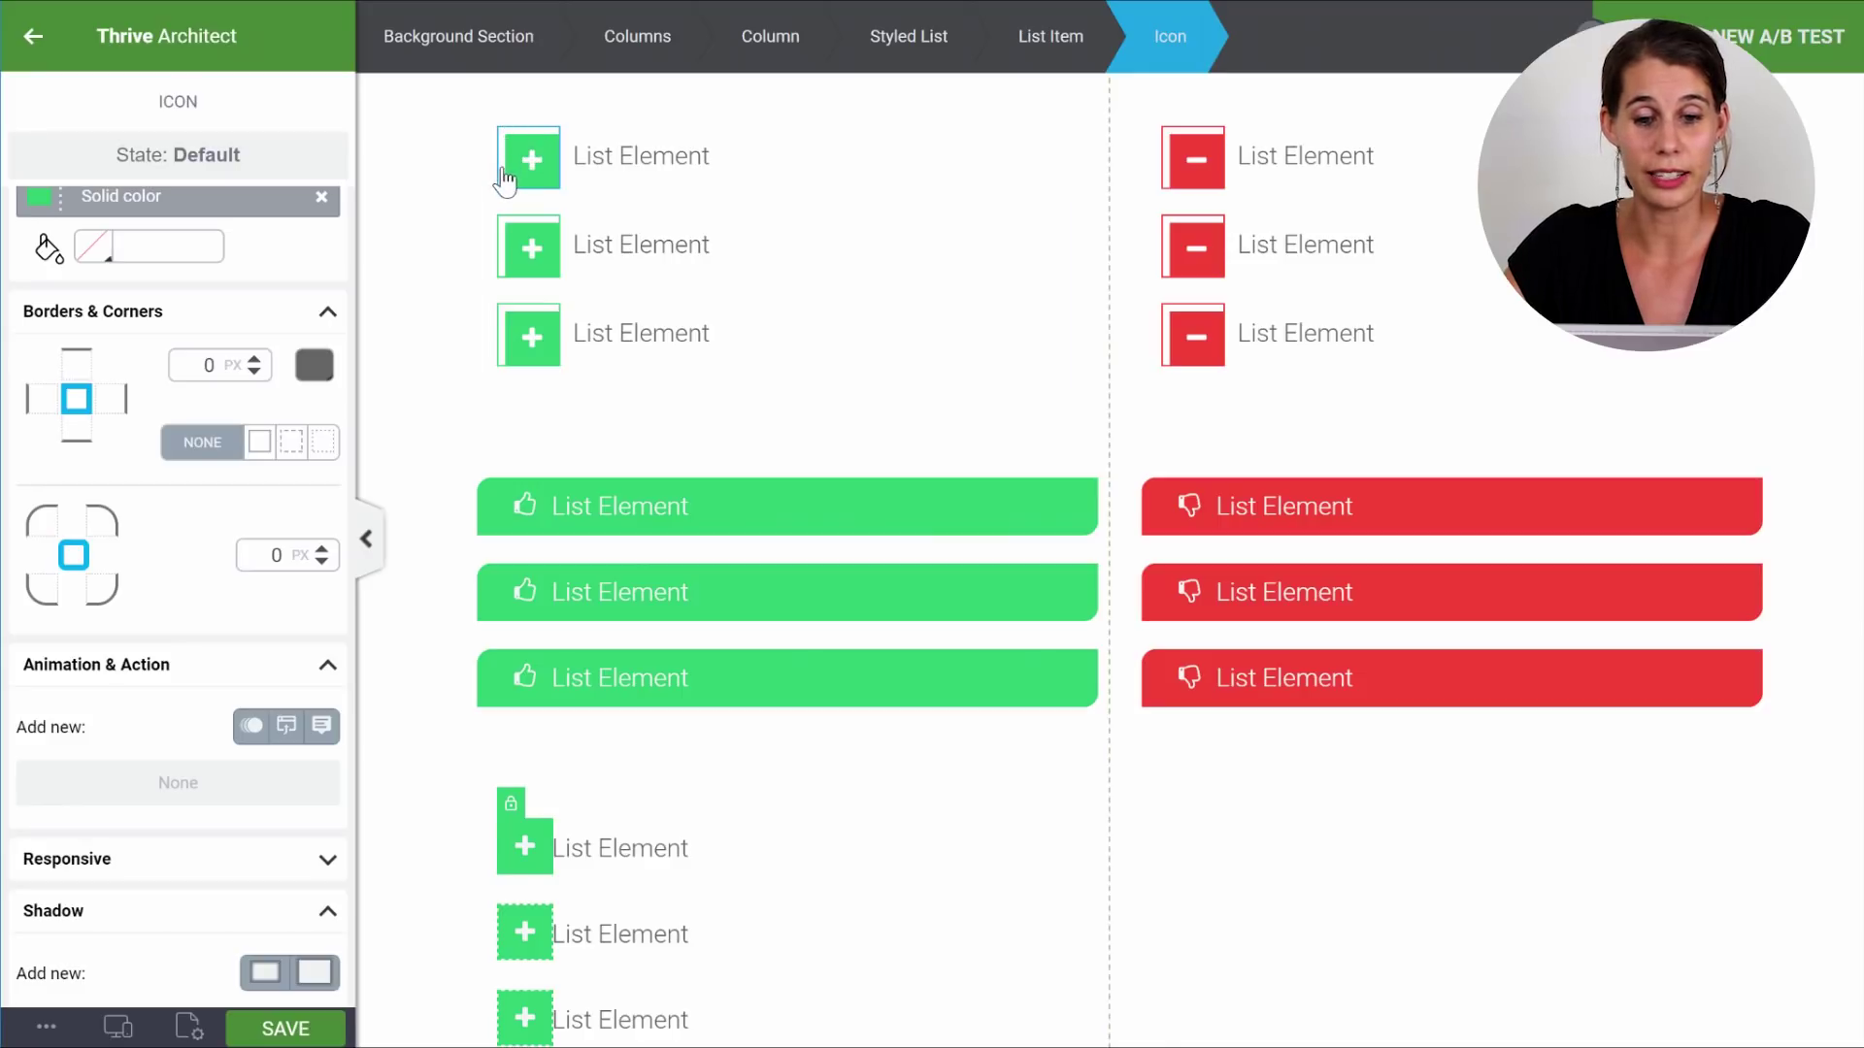
Give the grouped plus icons a 5 px top border in white #ffffff.
scroll(474, 323, "down", 2)
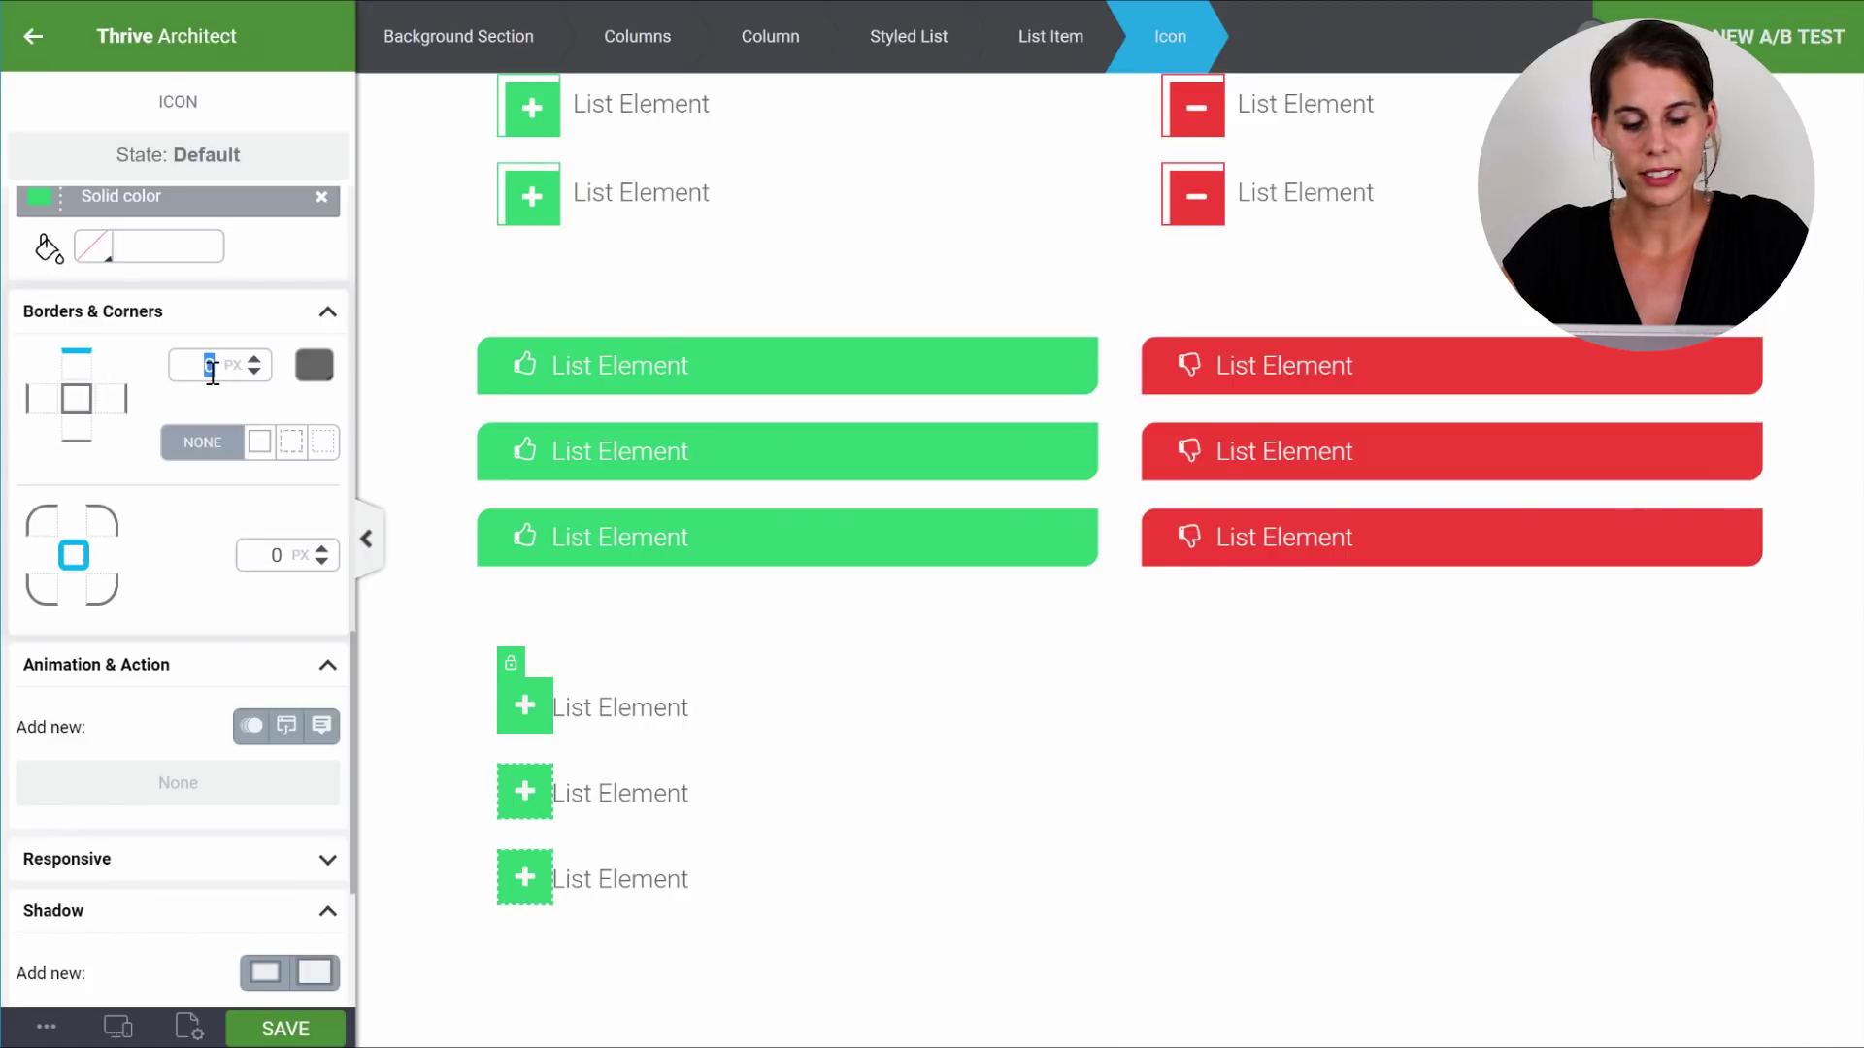
type("5")
left_click(313, 369)
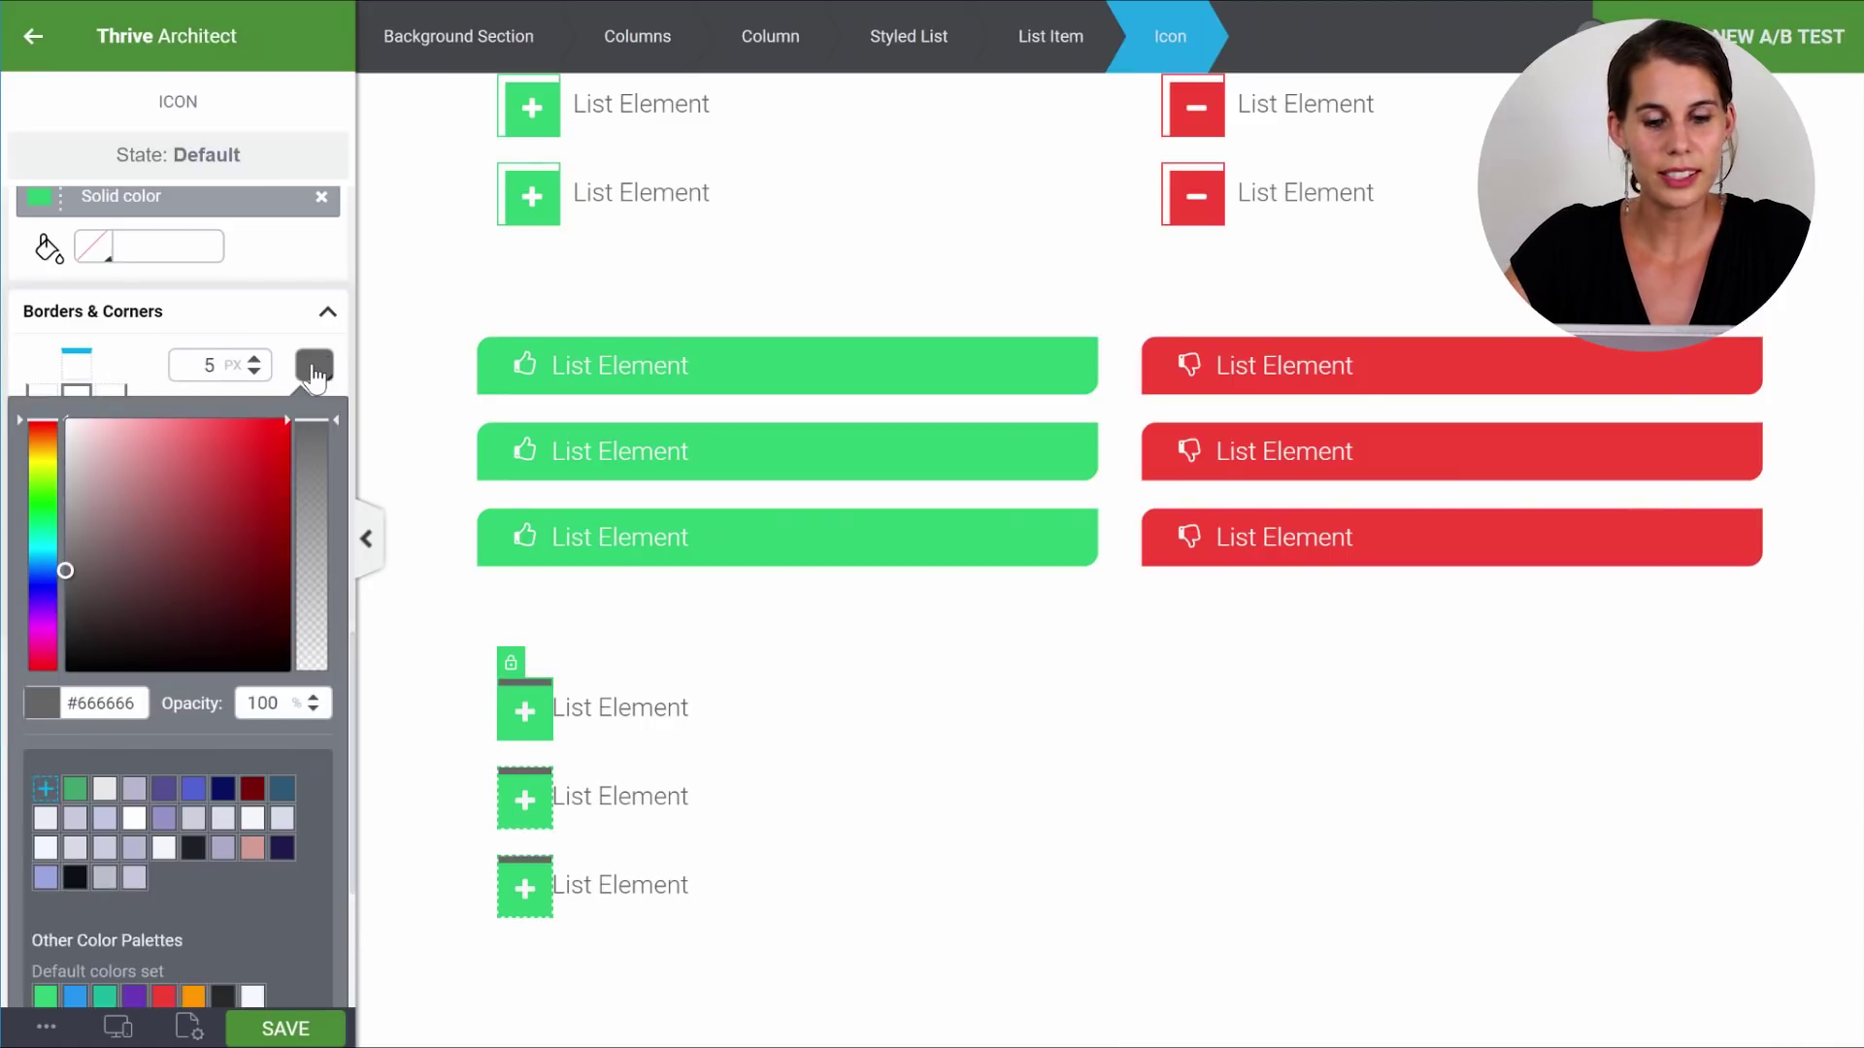
left_click(133, 600)
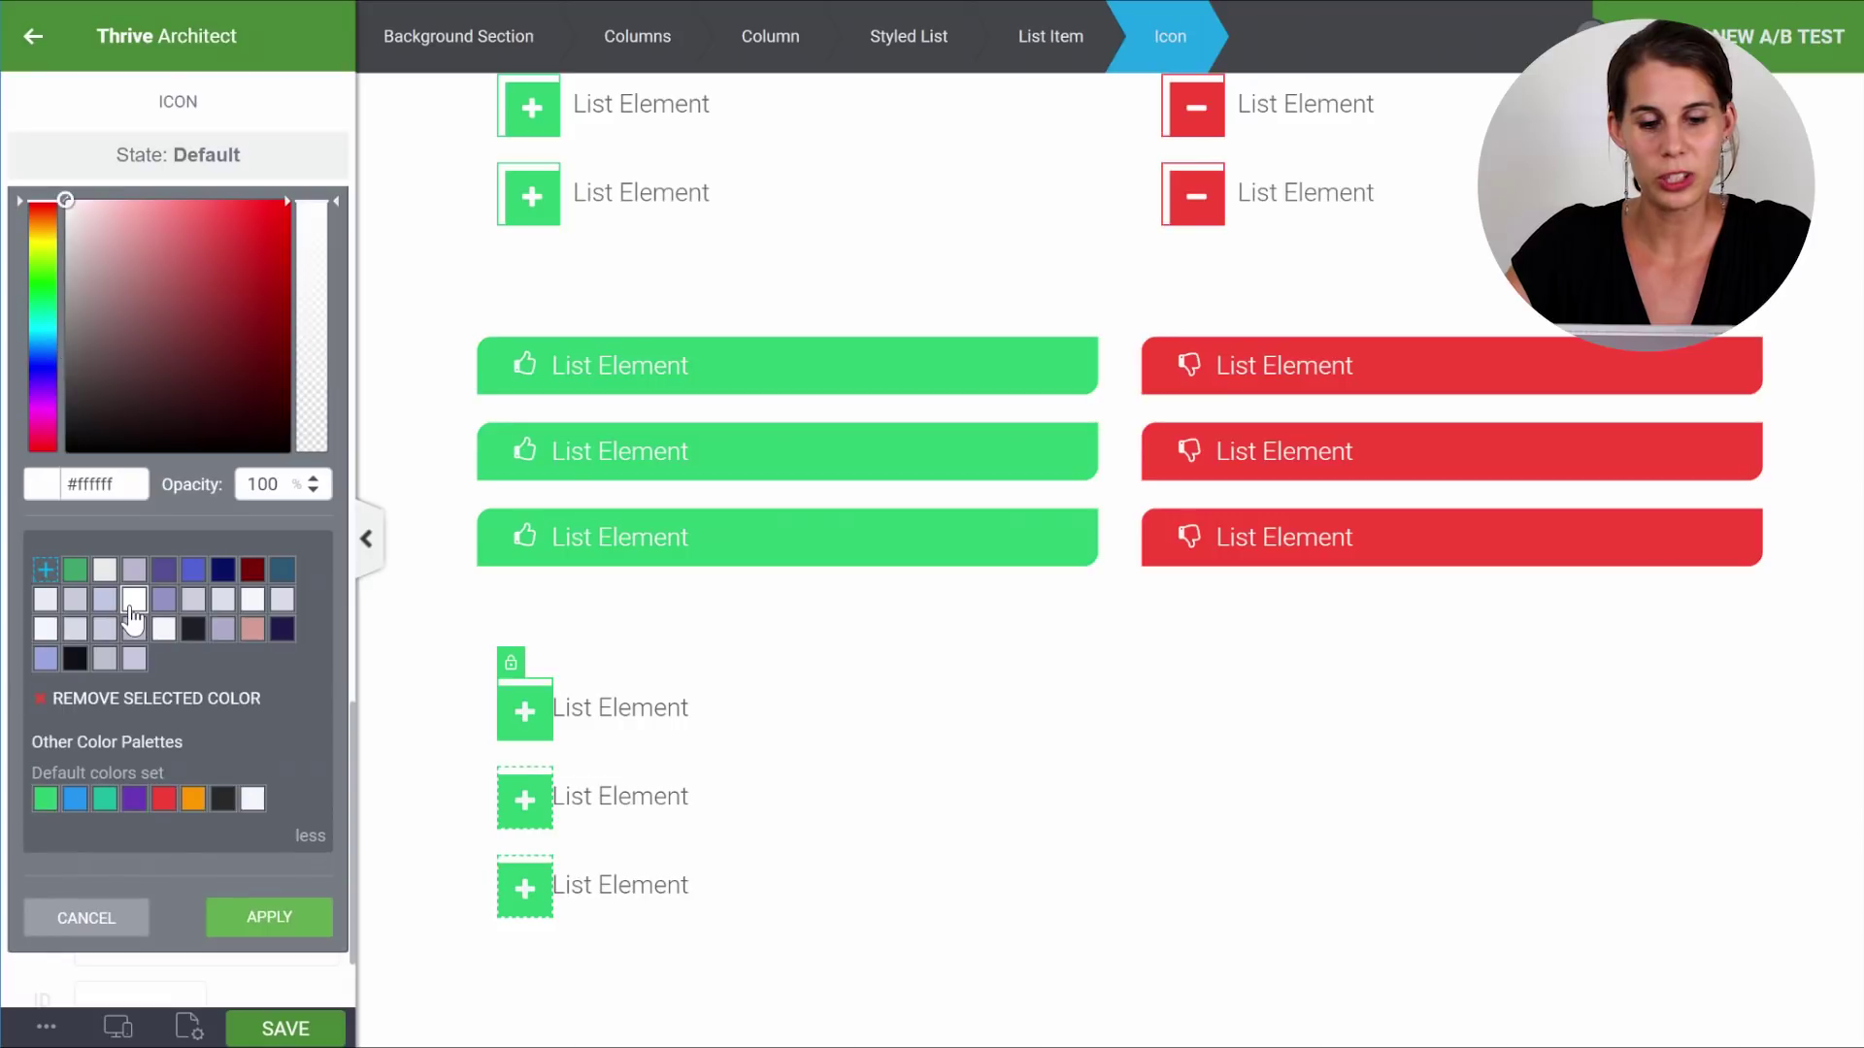
left_click(271, 919)
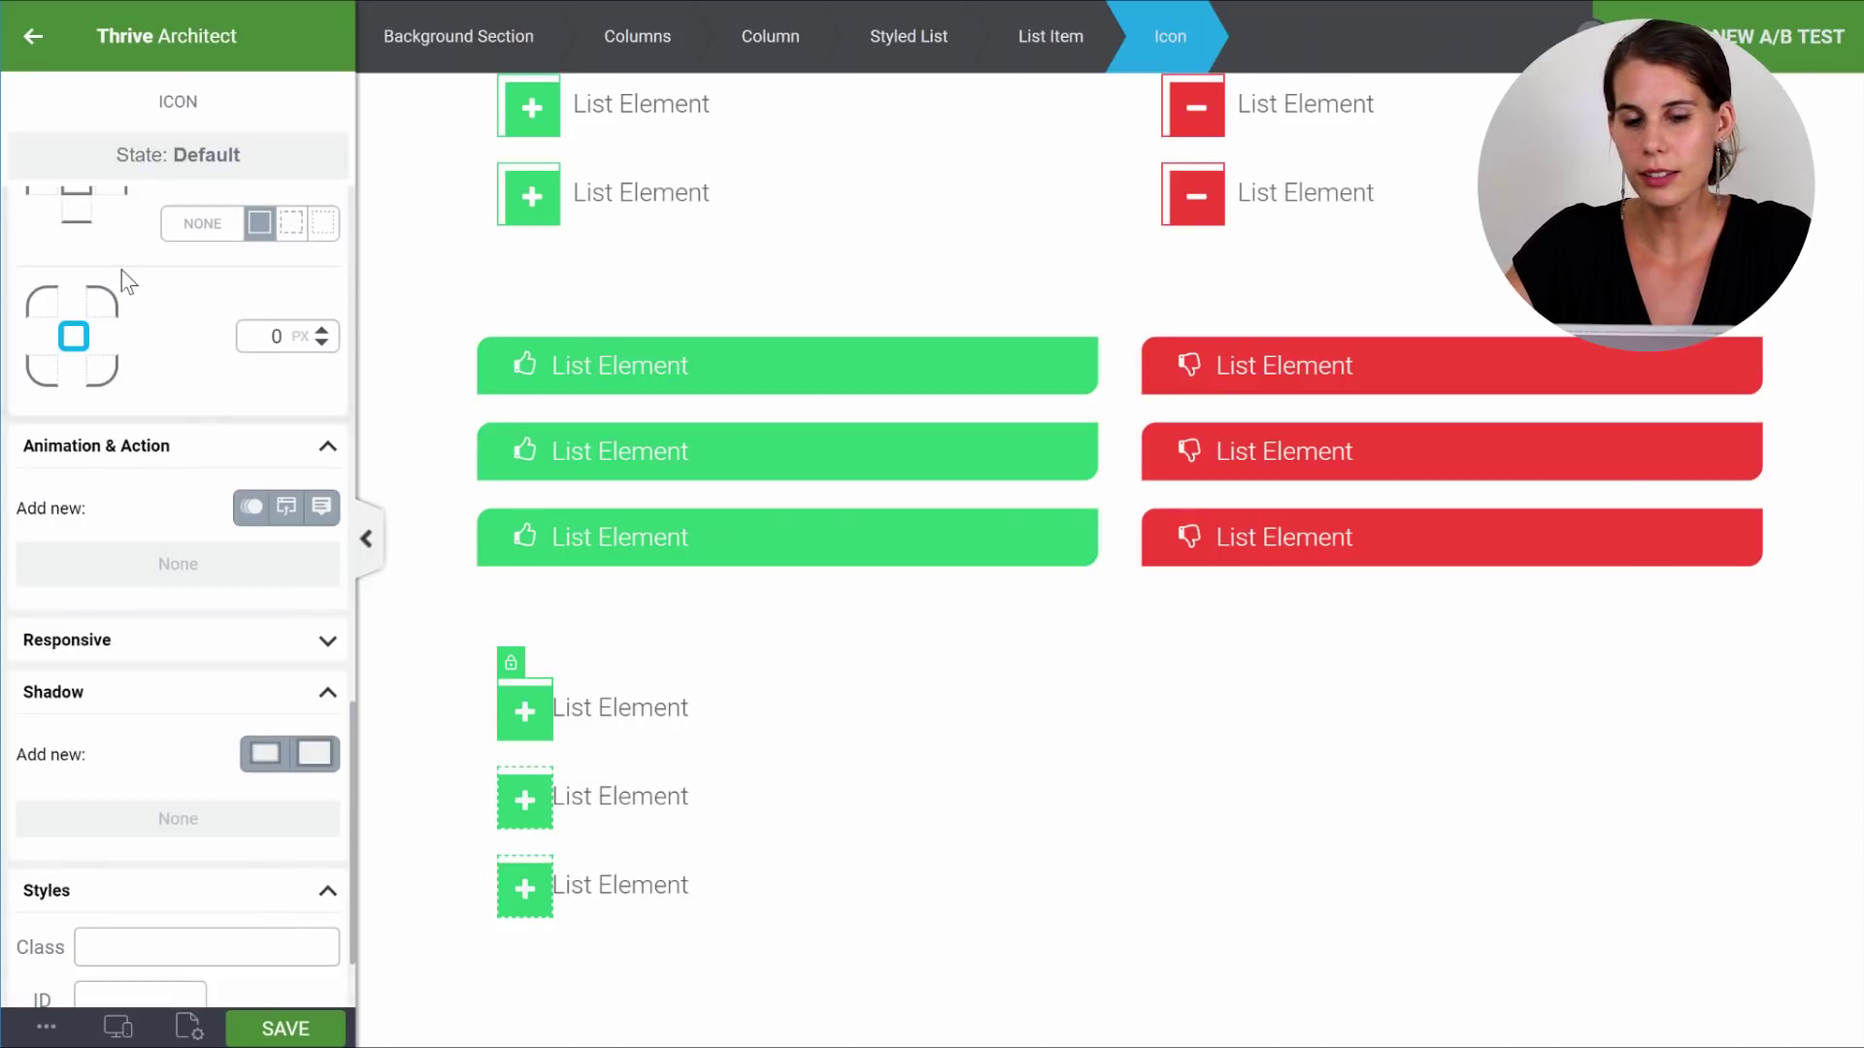
Give the grouped plus icons a 5 px left border in white.
scroll(130, 278, "up", 3)
left_click(30, 464)
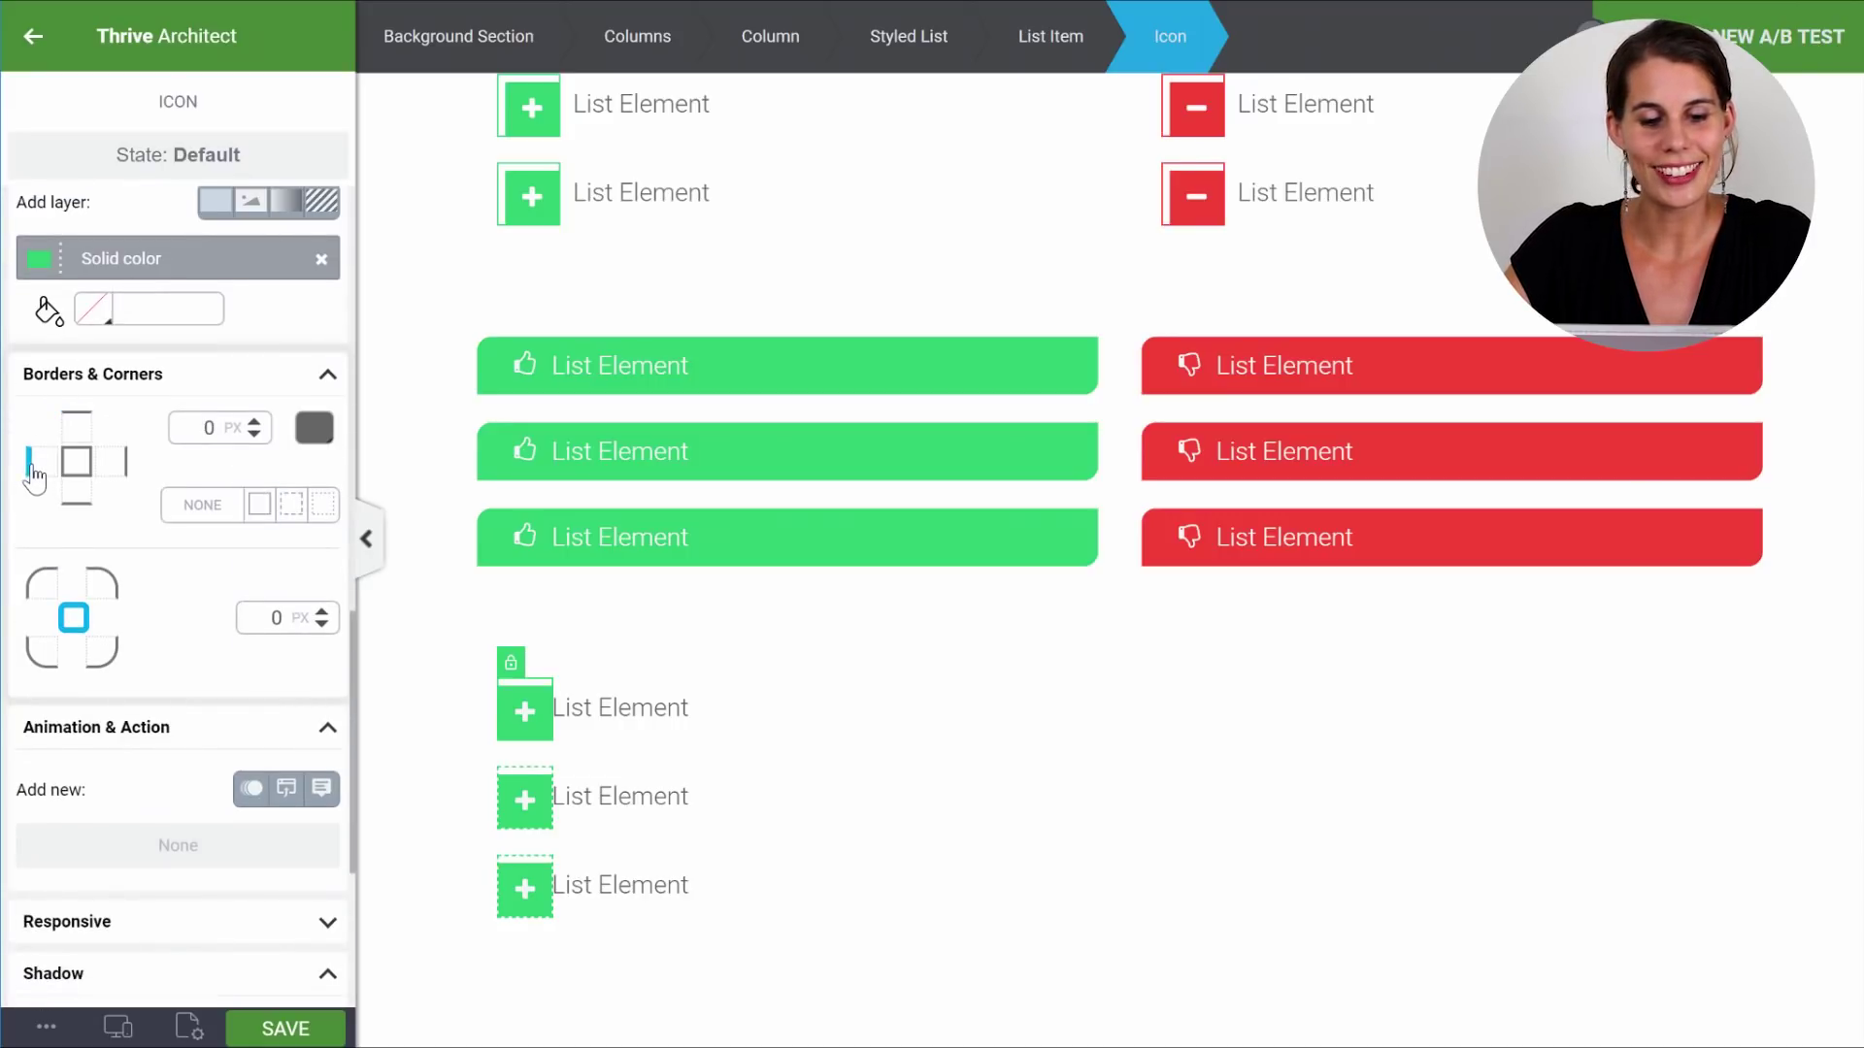
type("5")
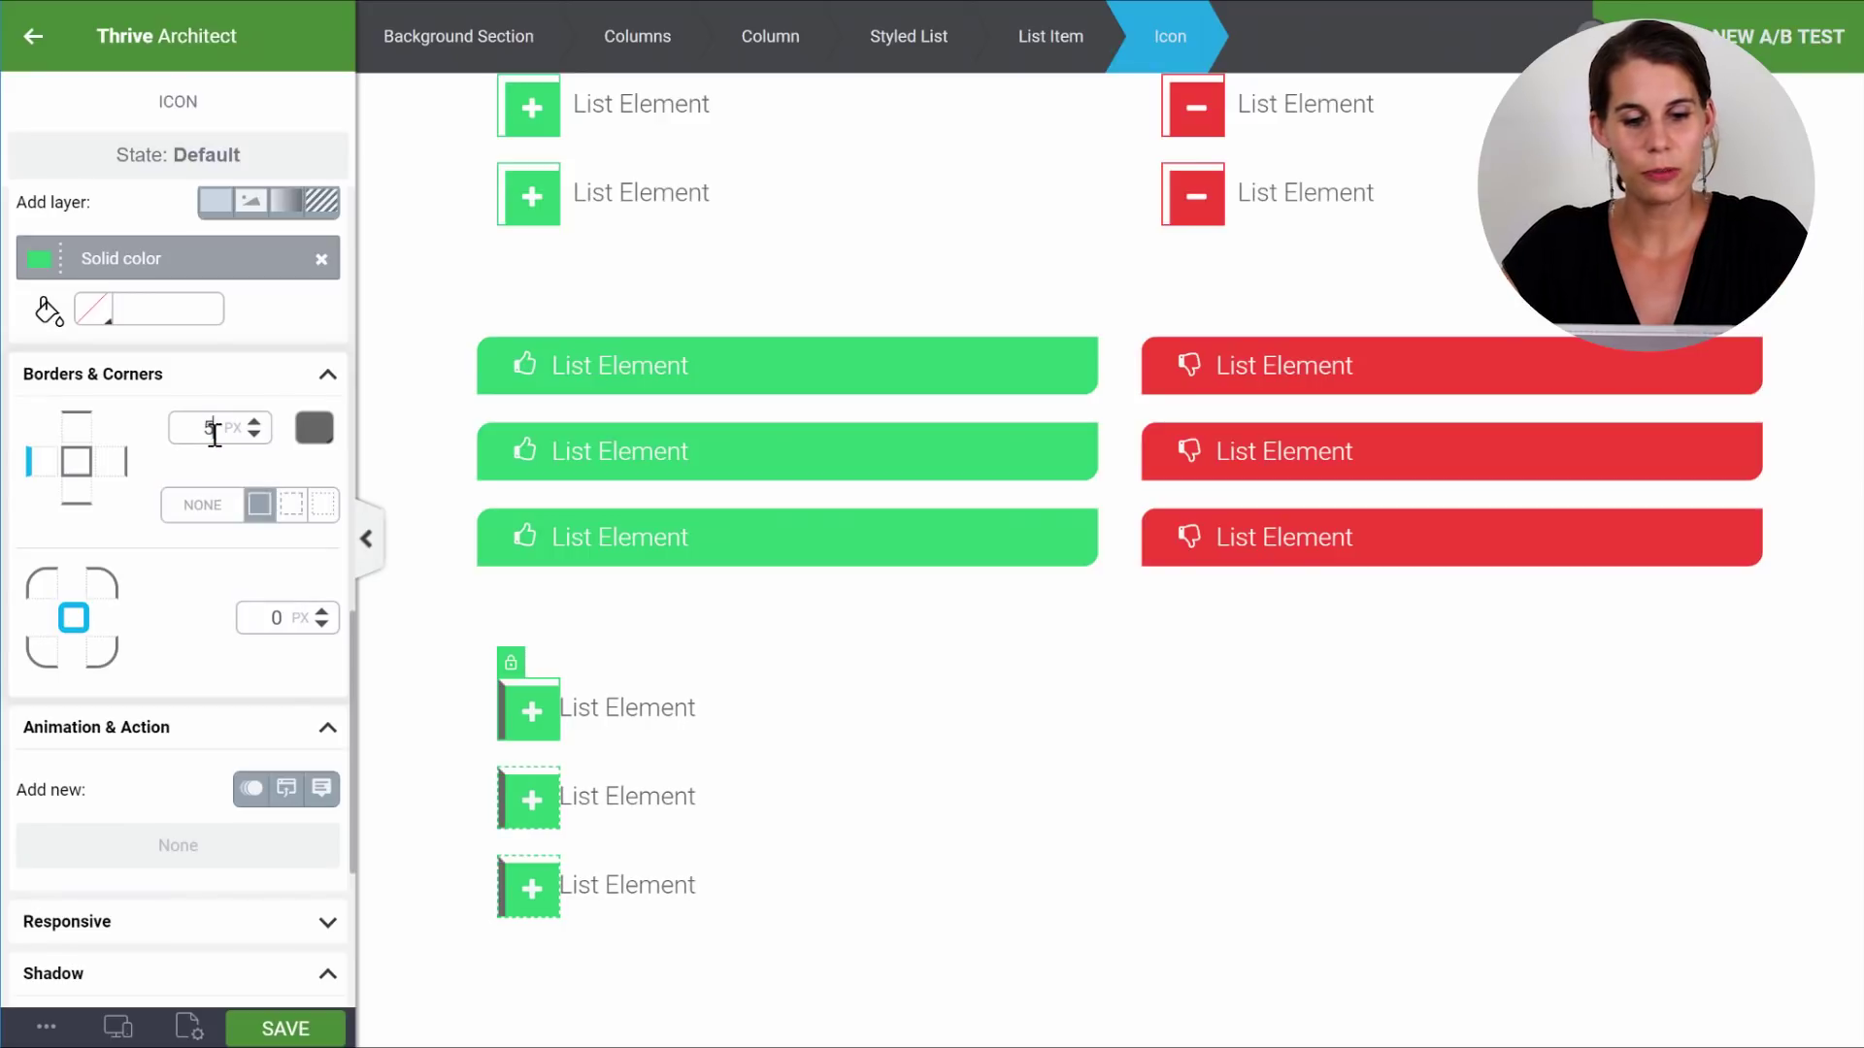
left_click(315, 429)
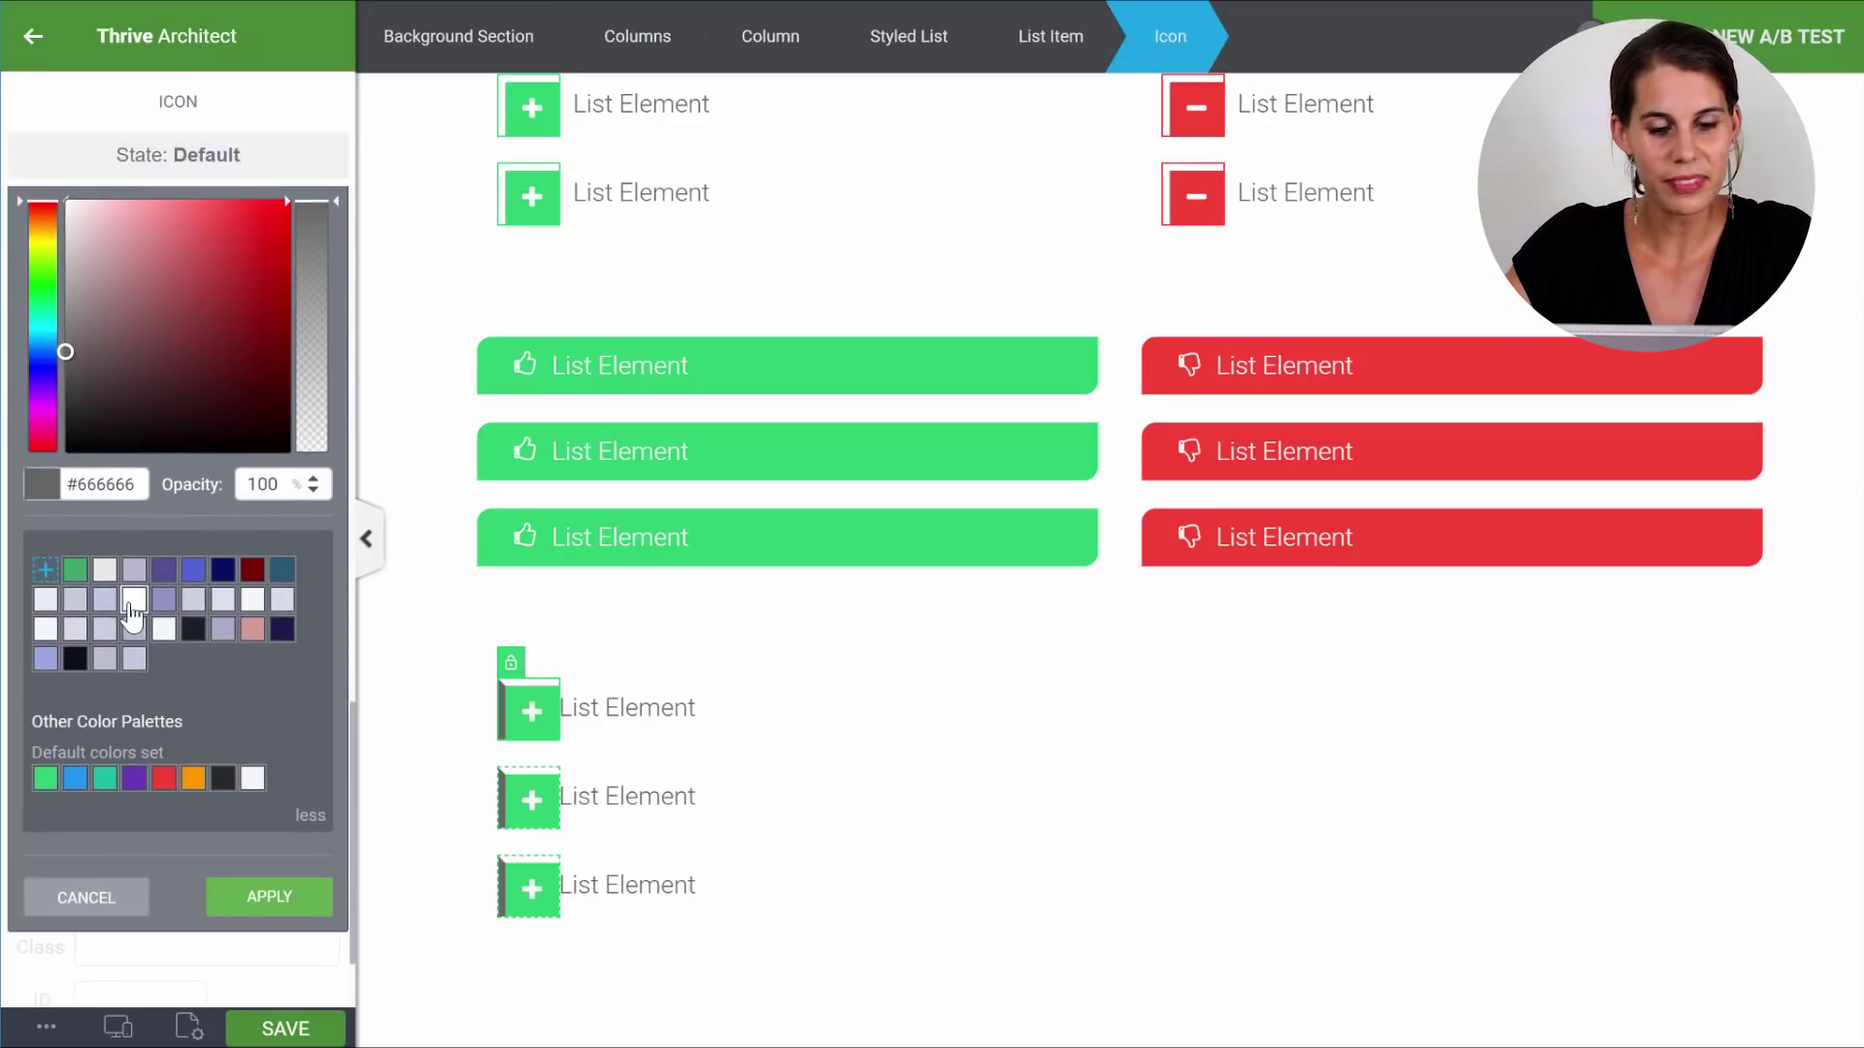
left_click(255, 922)
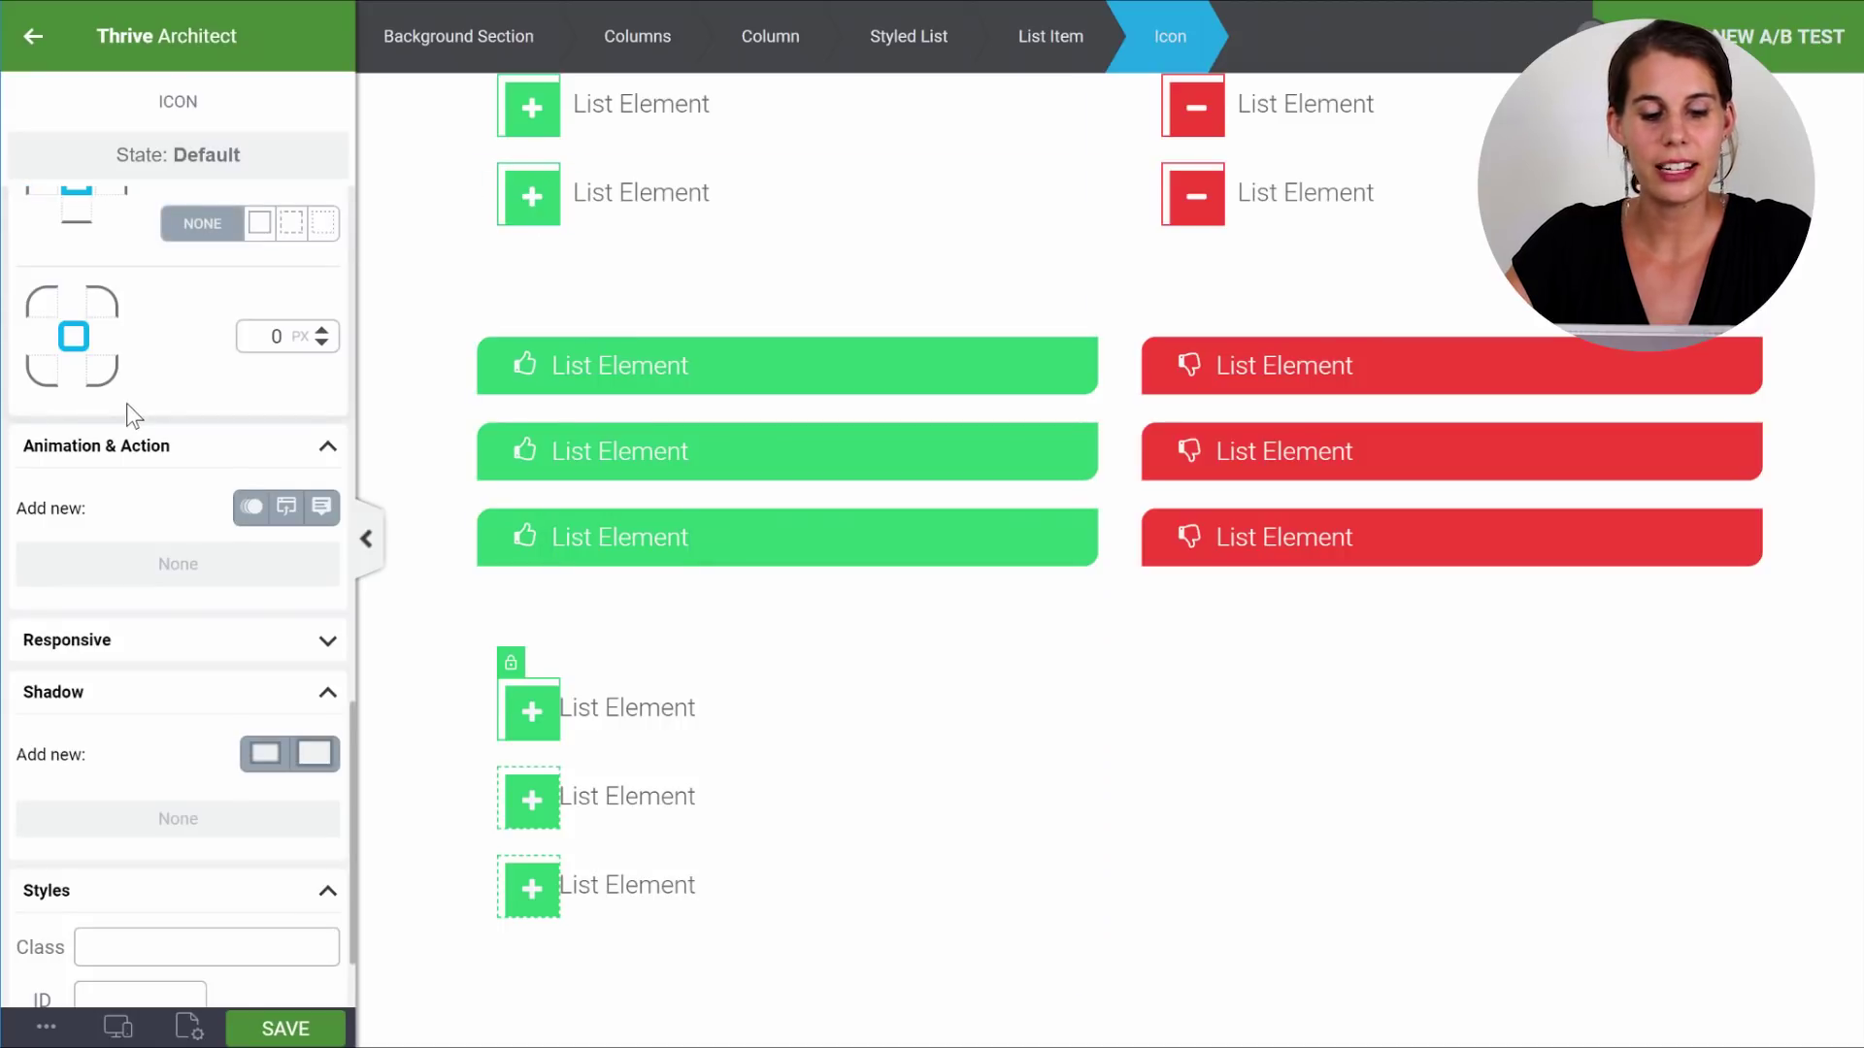
Add a drop shadow to the grouped plus icons with spread 1 px, blur 0 px and distance 0 px.
scroll(126, 404, "down", 2)
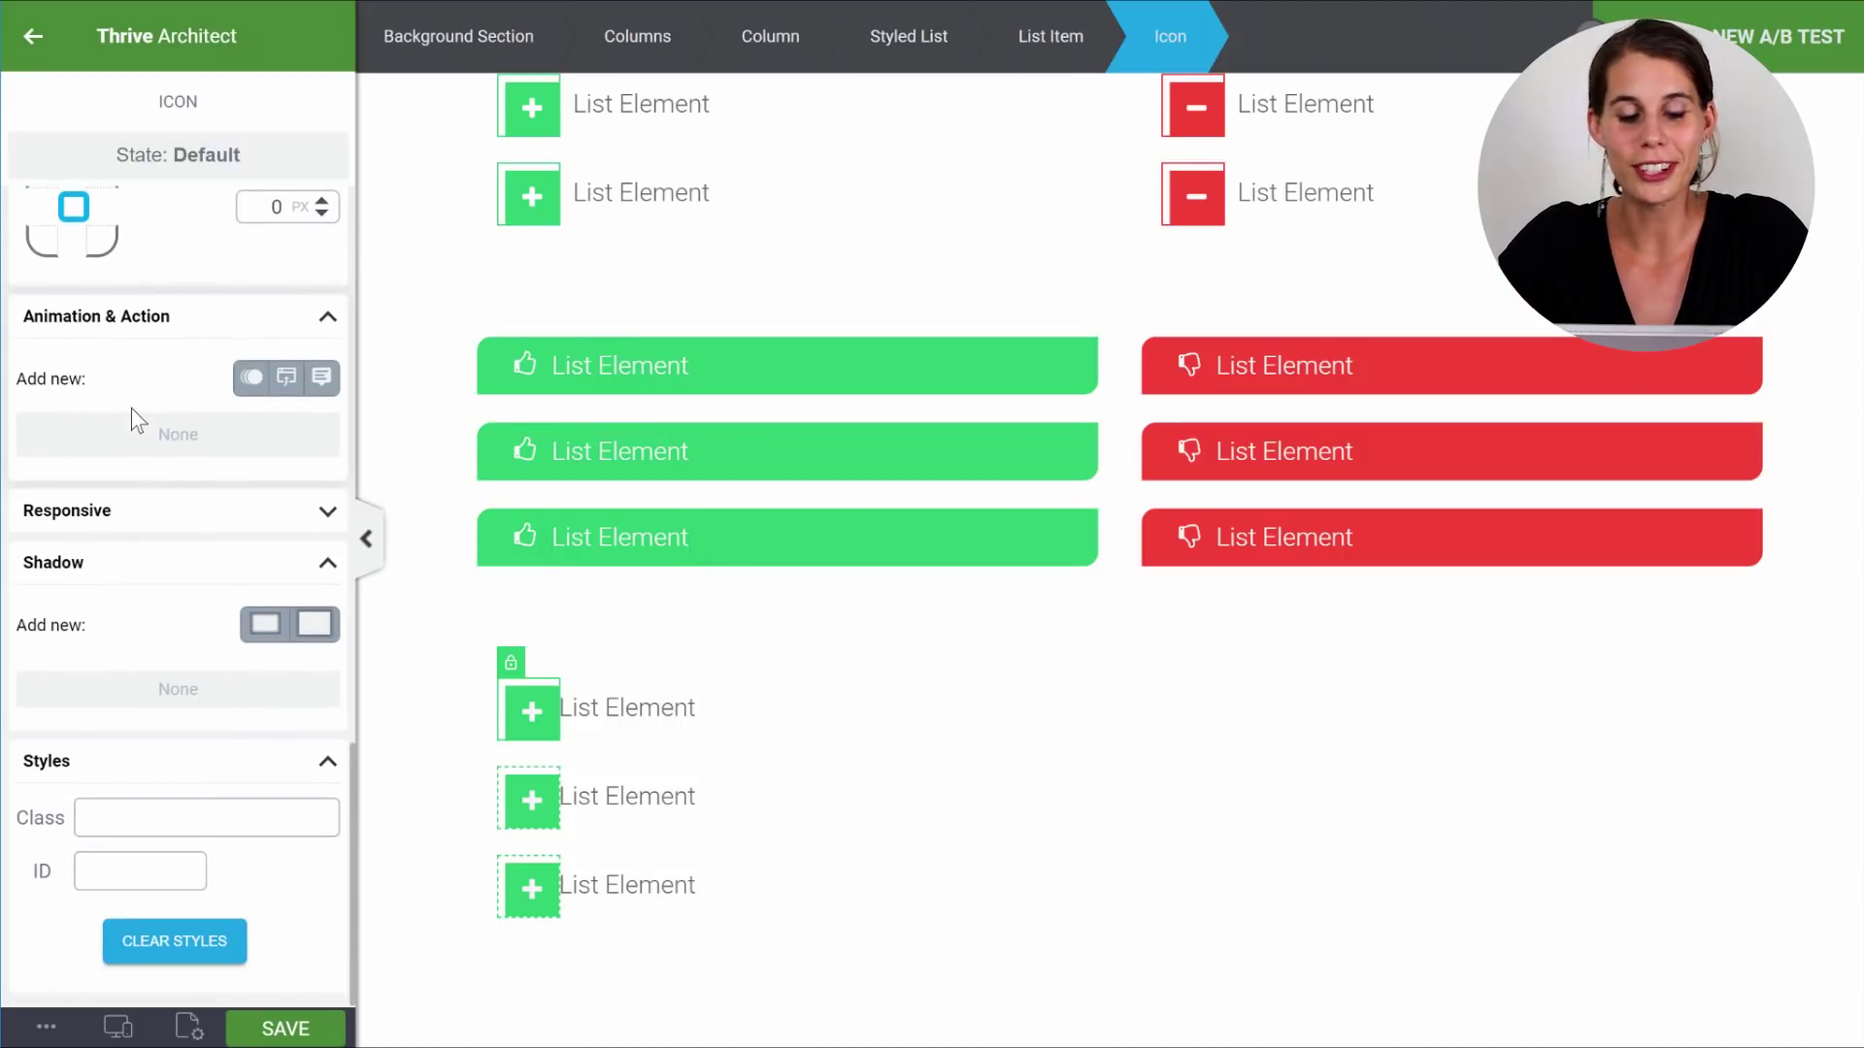
left_click(318, 629)
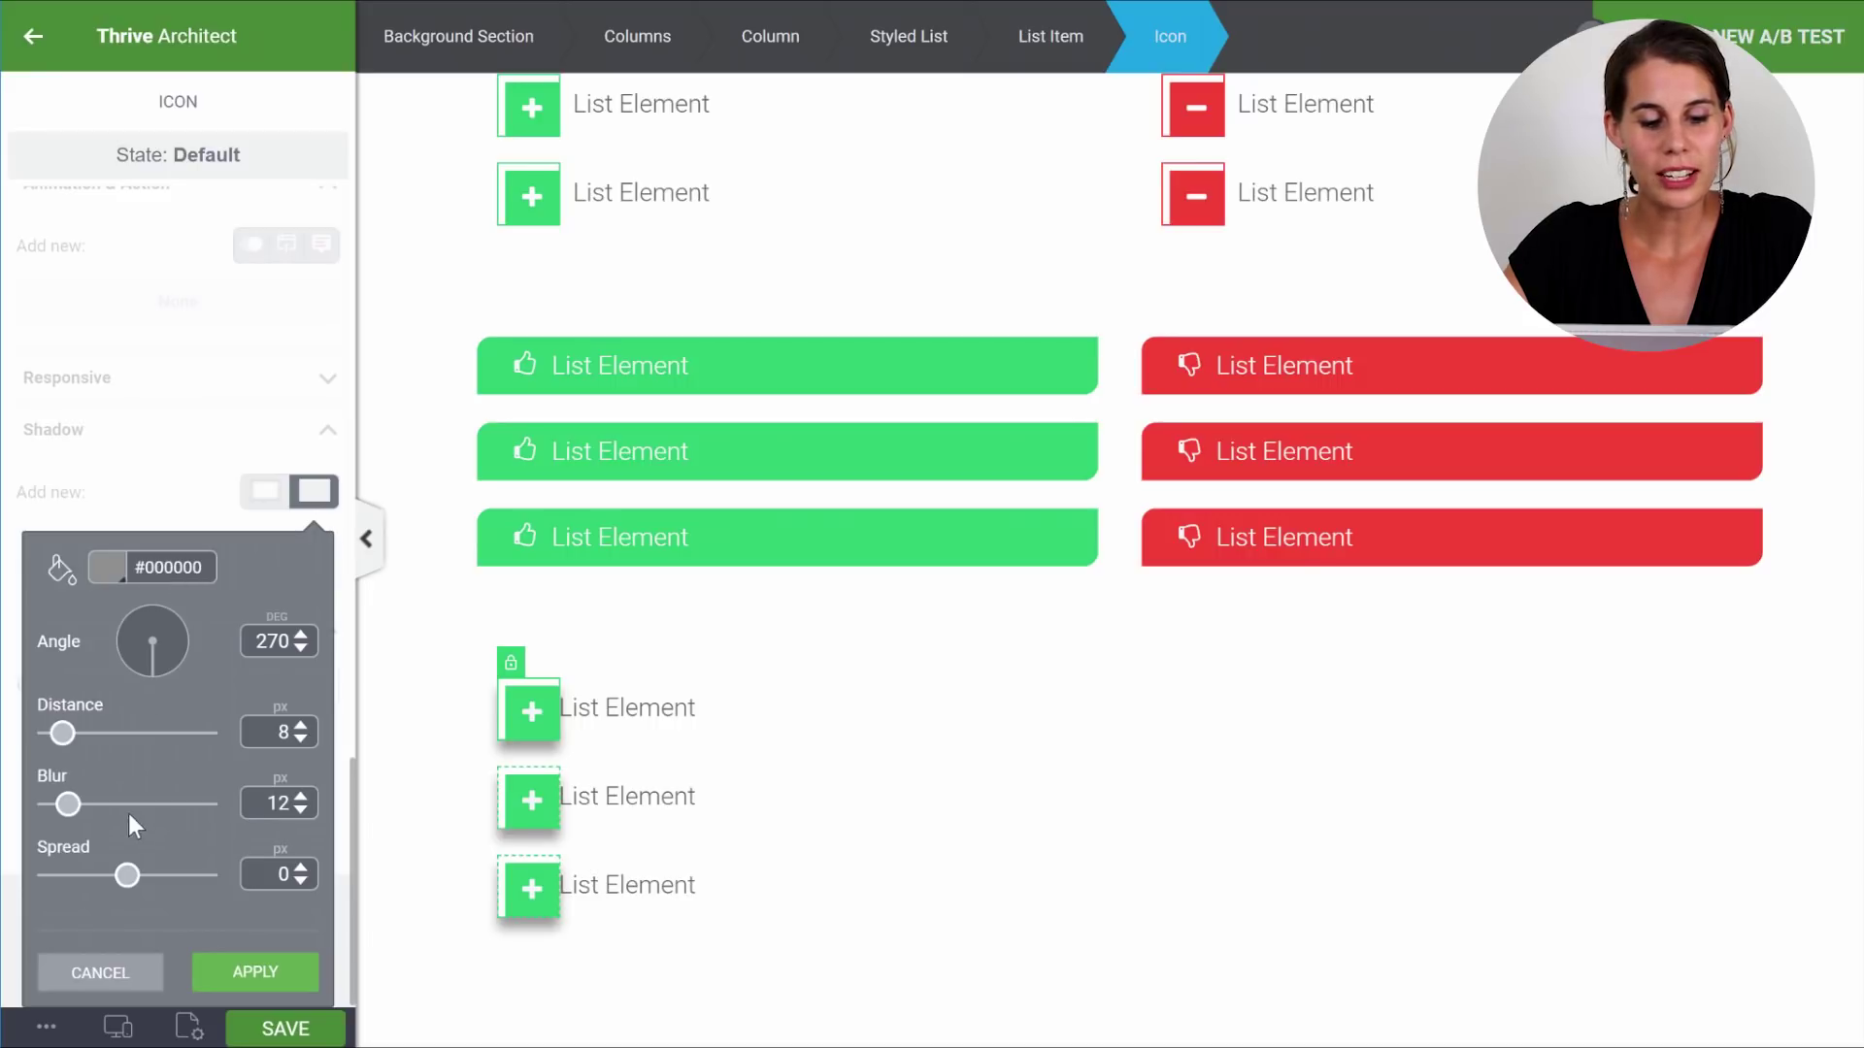
type("1")
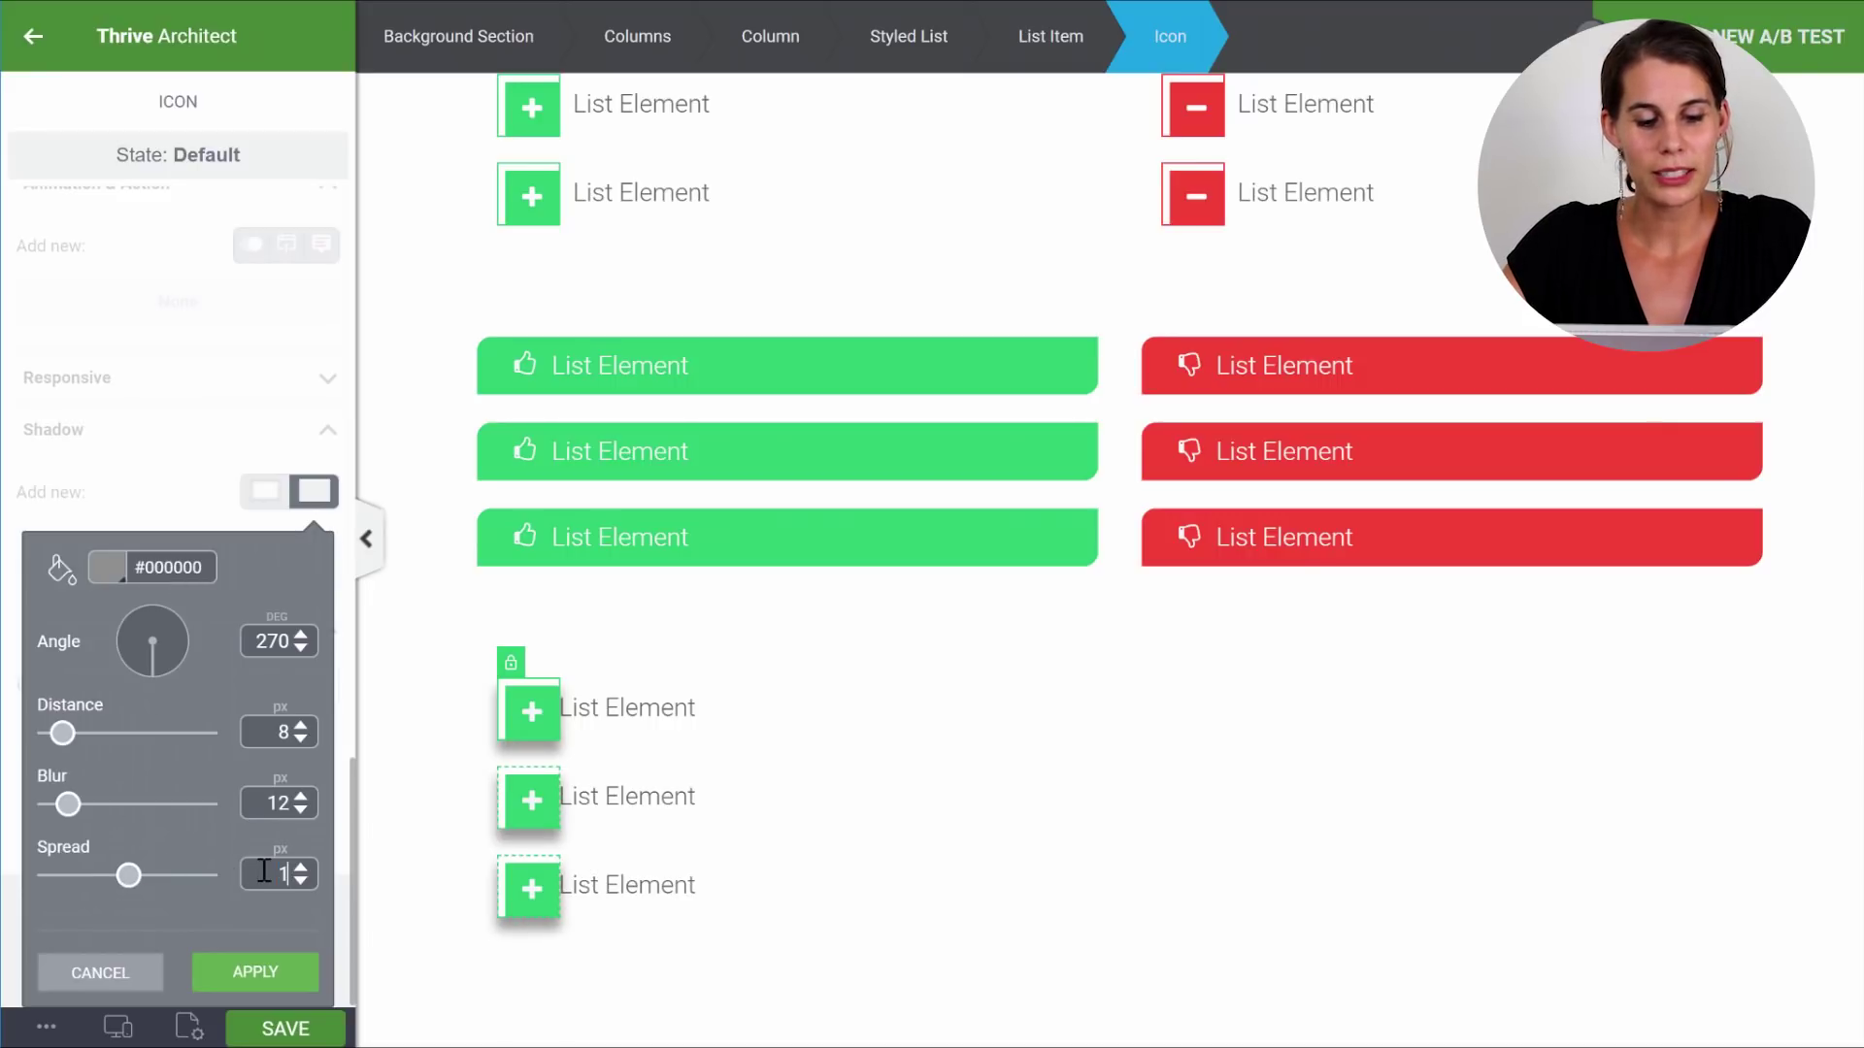
left_click_drag(68, 804, 39, 805)
left_click_drag(62, 733, 14, 738)
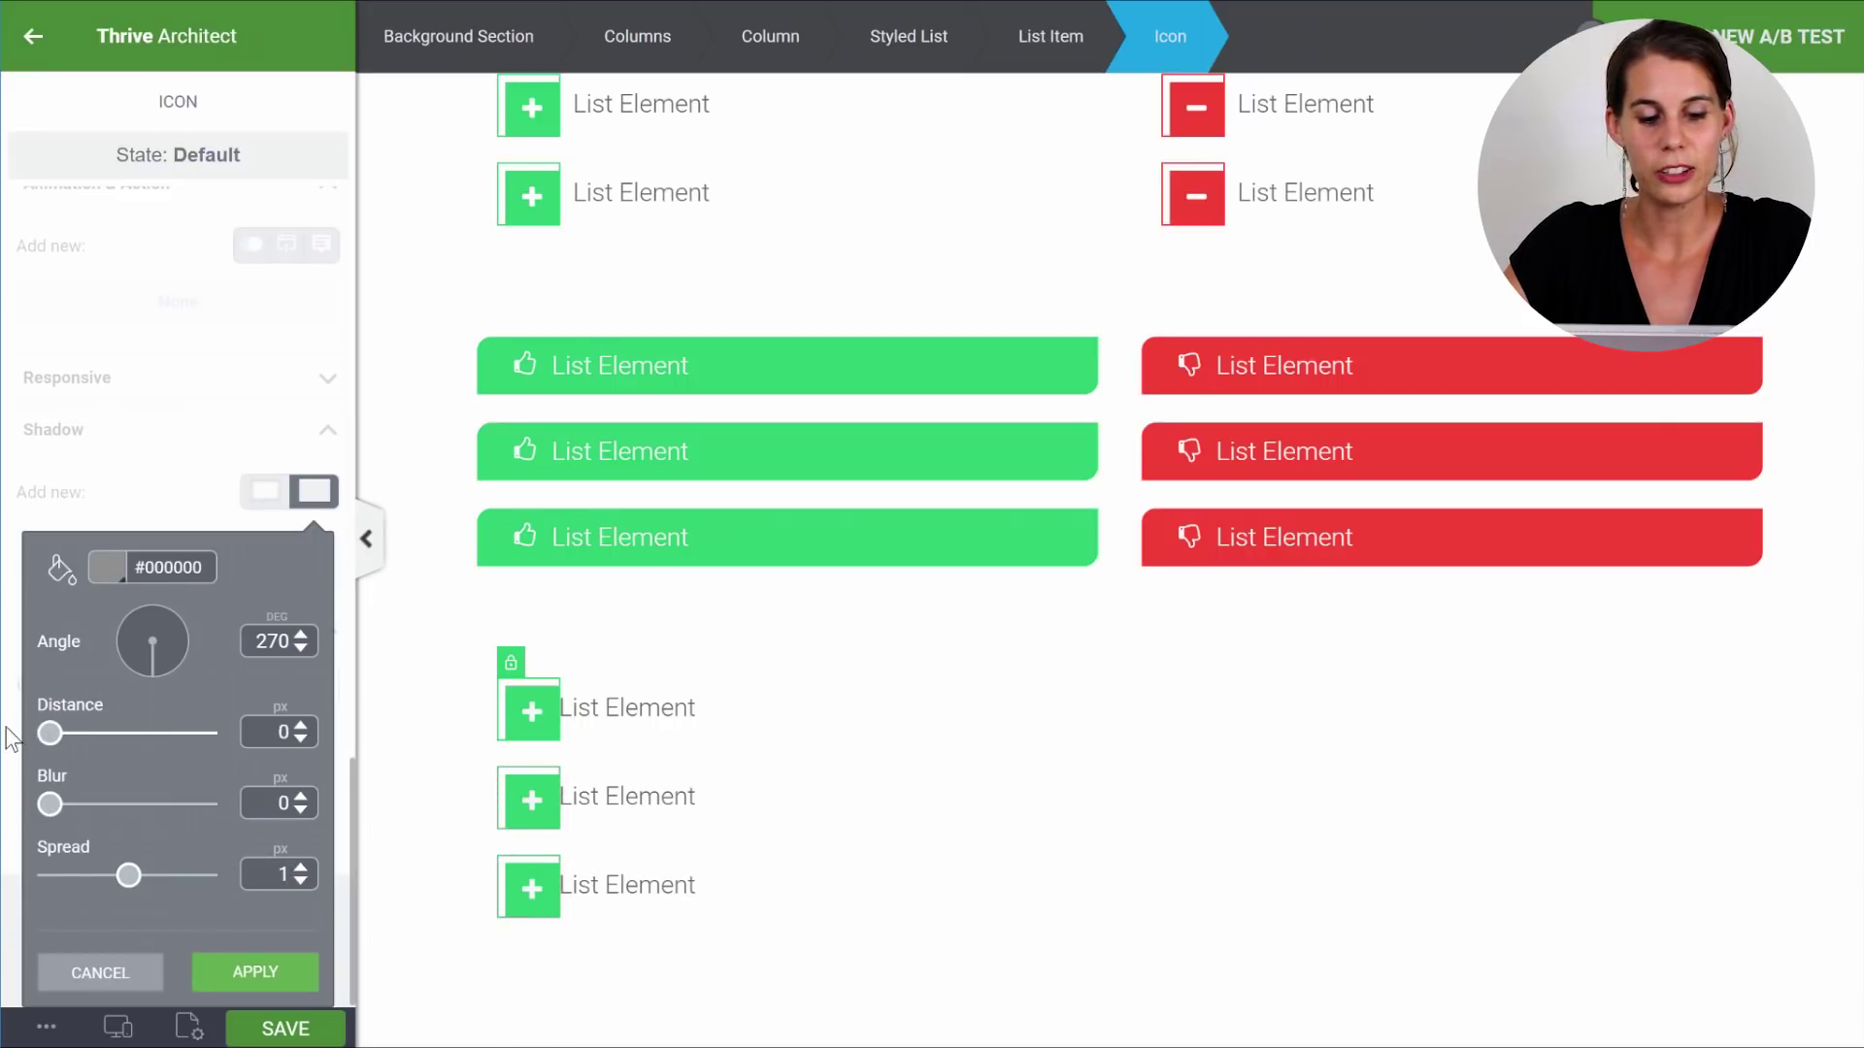
Set the drop shadow's color to the green #2ecc71 from the default colors set and apply the shadow.
left_click(110, 569)
scroll(111, 583, "down", 3)
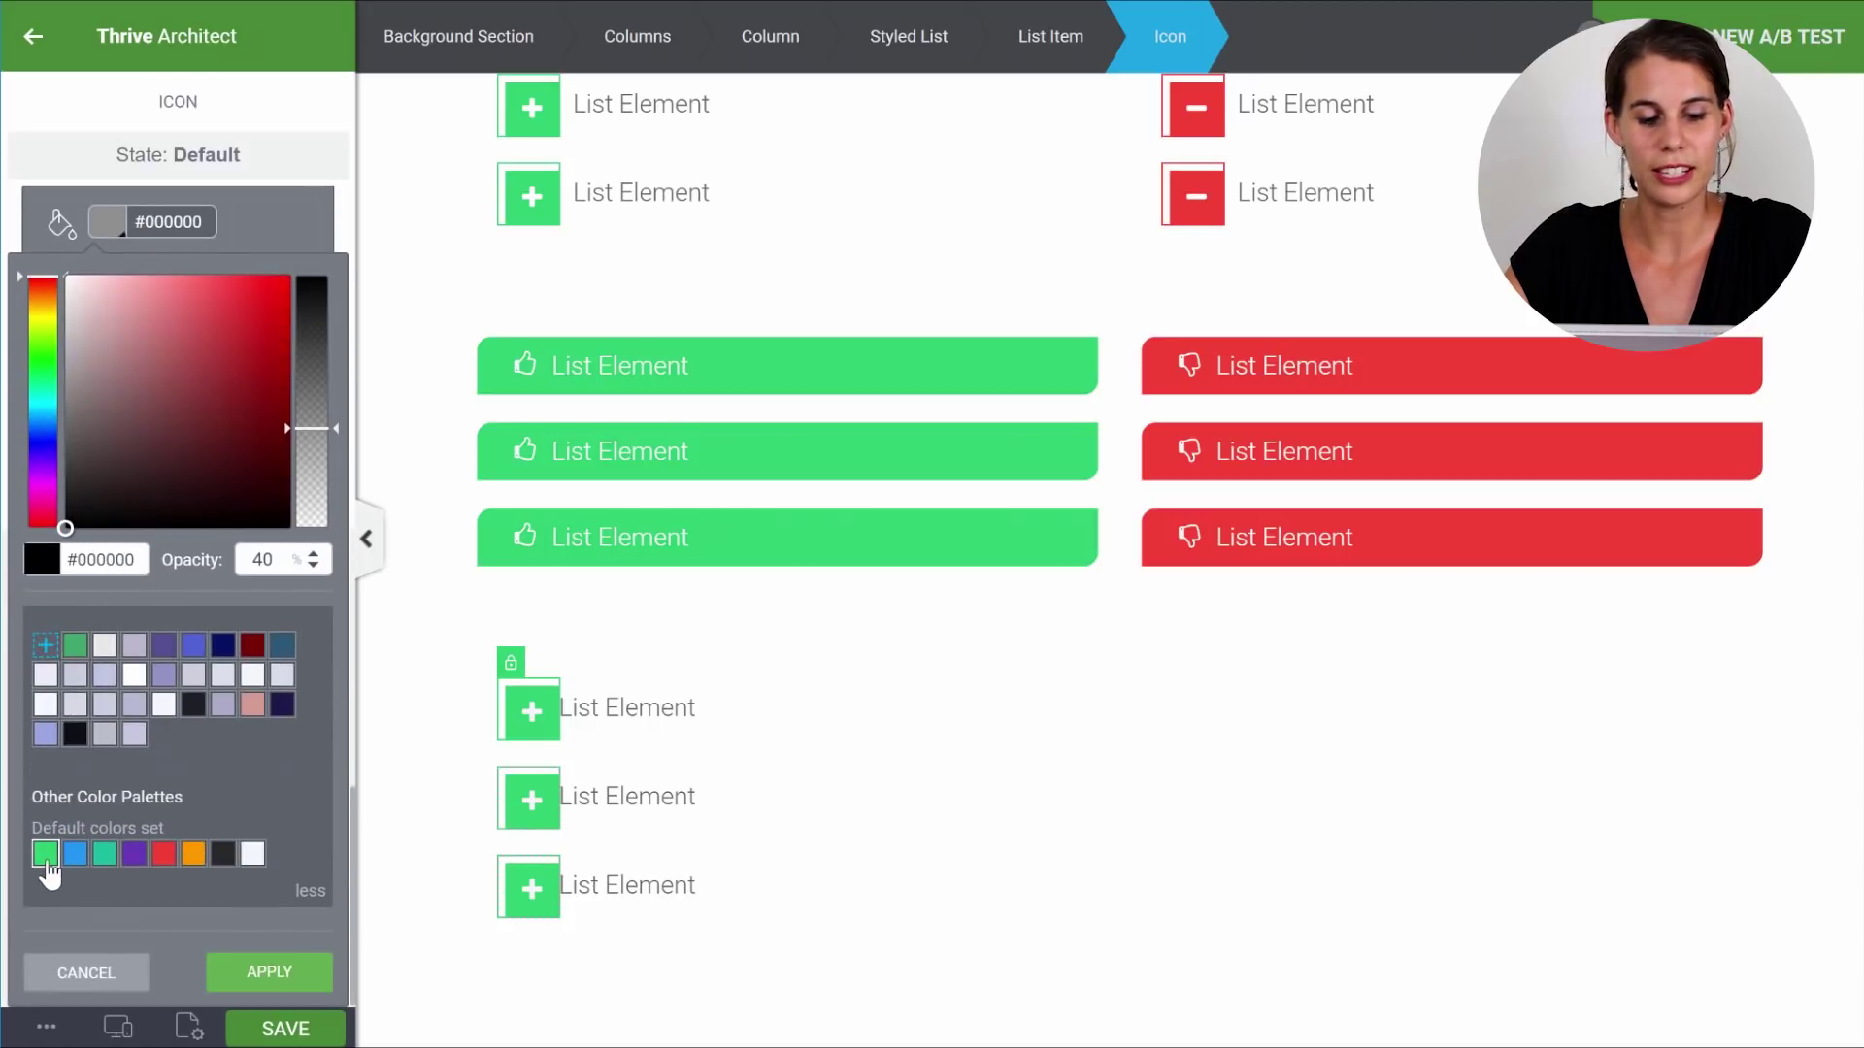
left_click(46, 854)
left_click(262, 971)
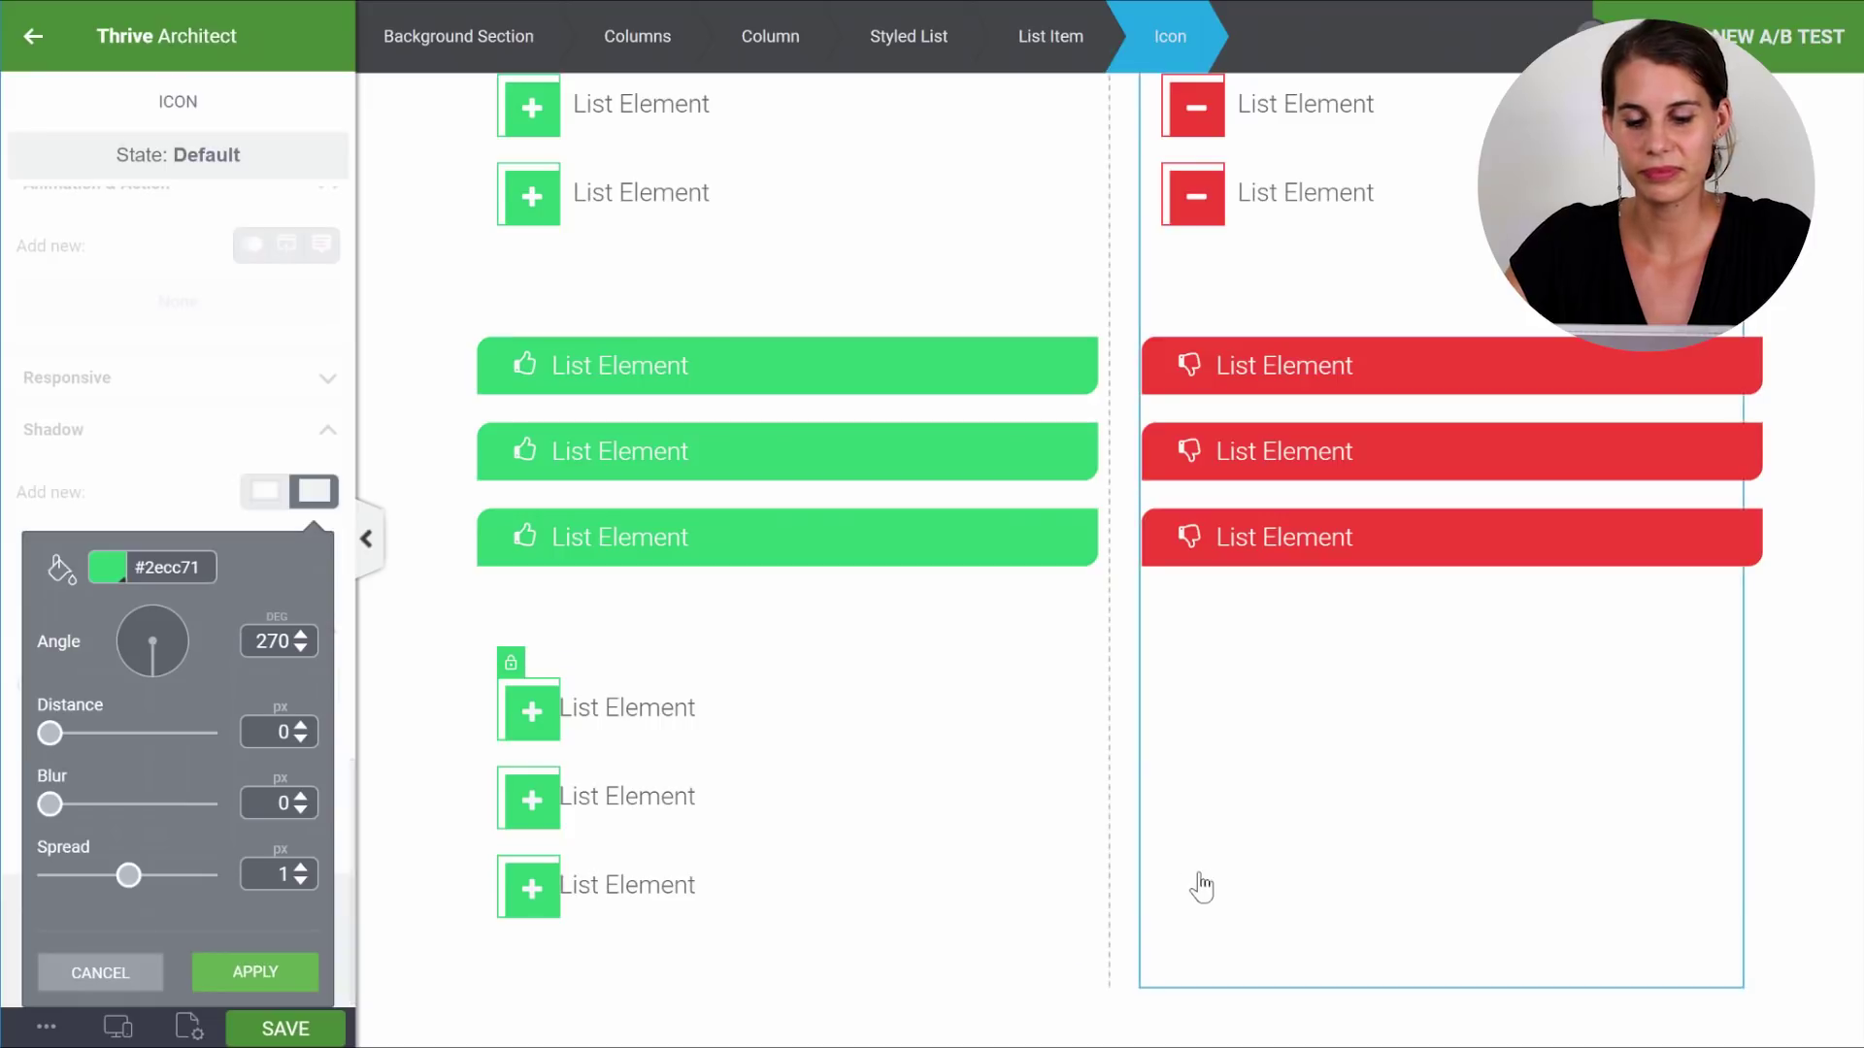
left_click(254, 972)
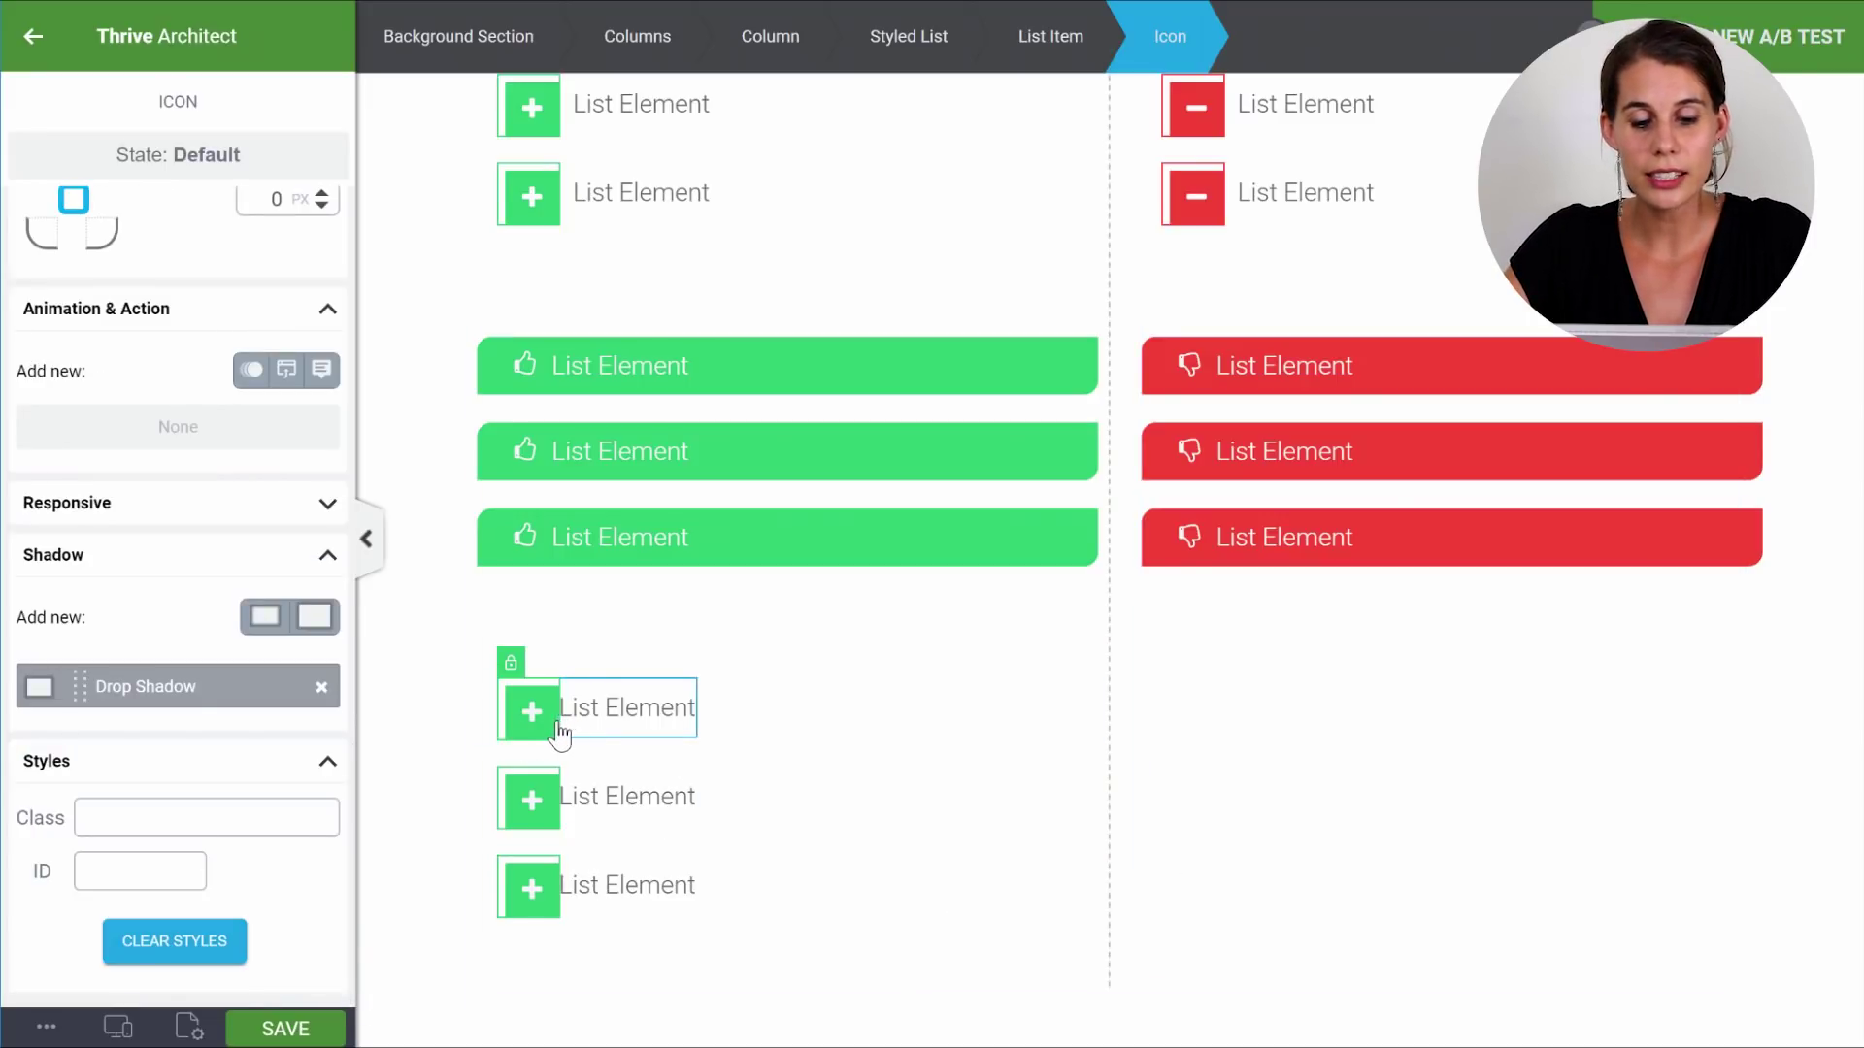
Set the right margin of the grouped plus icons to 10.
scroll(155, 367, "up", 8)
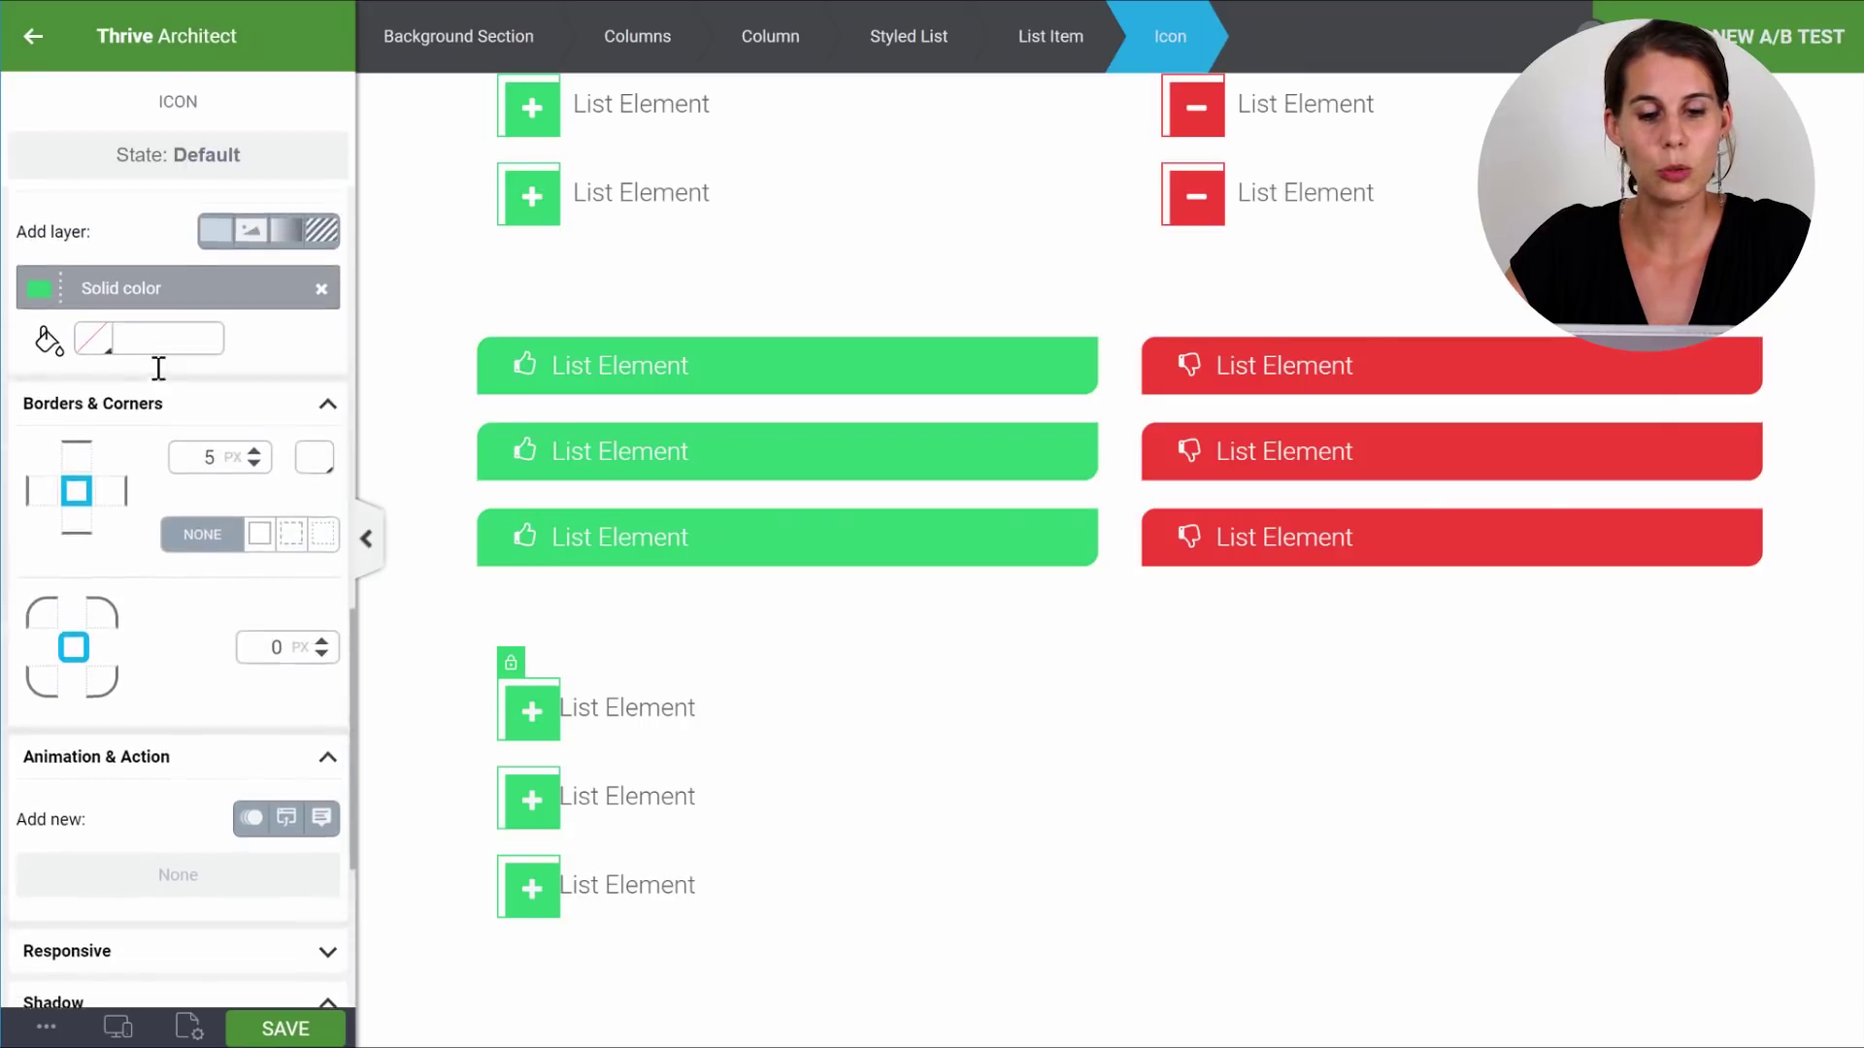
scroll(157, 369, "up", 5)
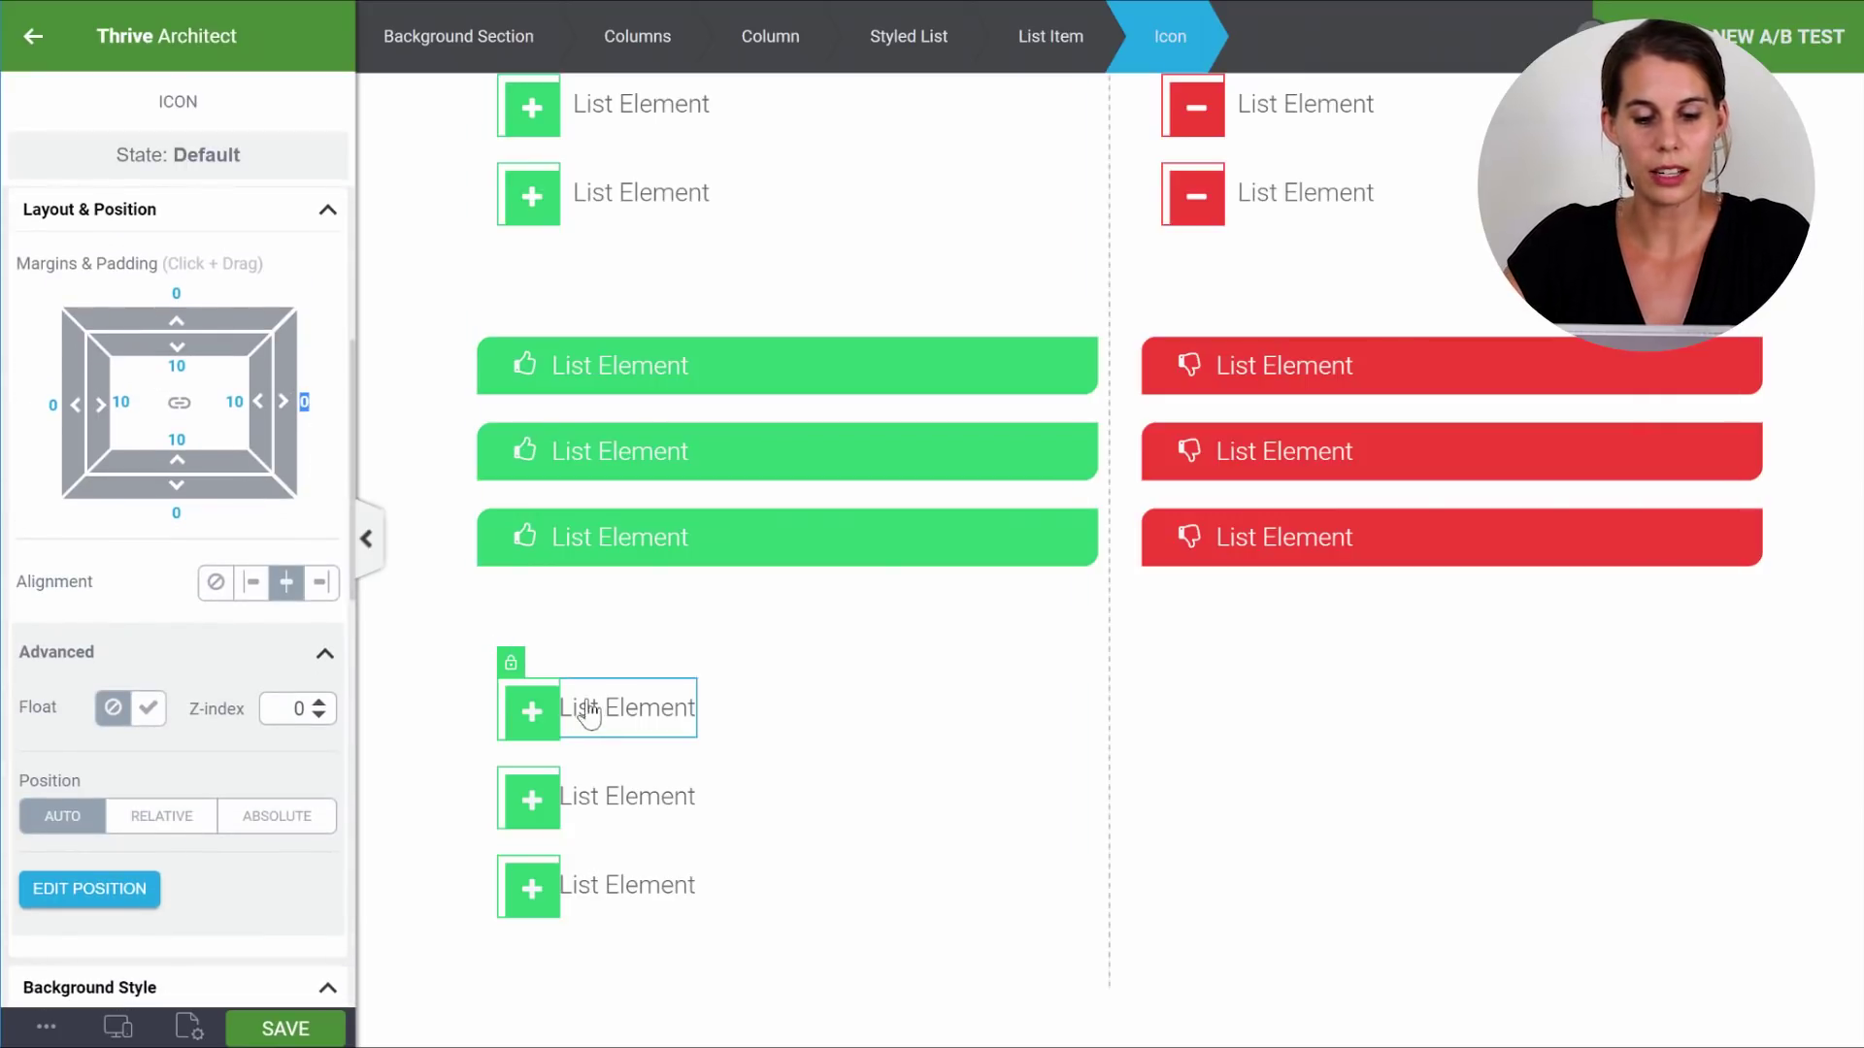
type("10")
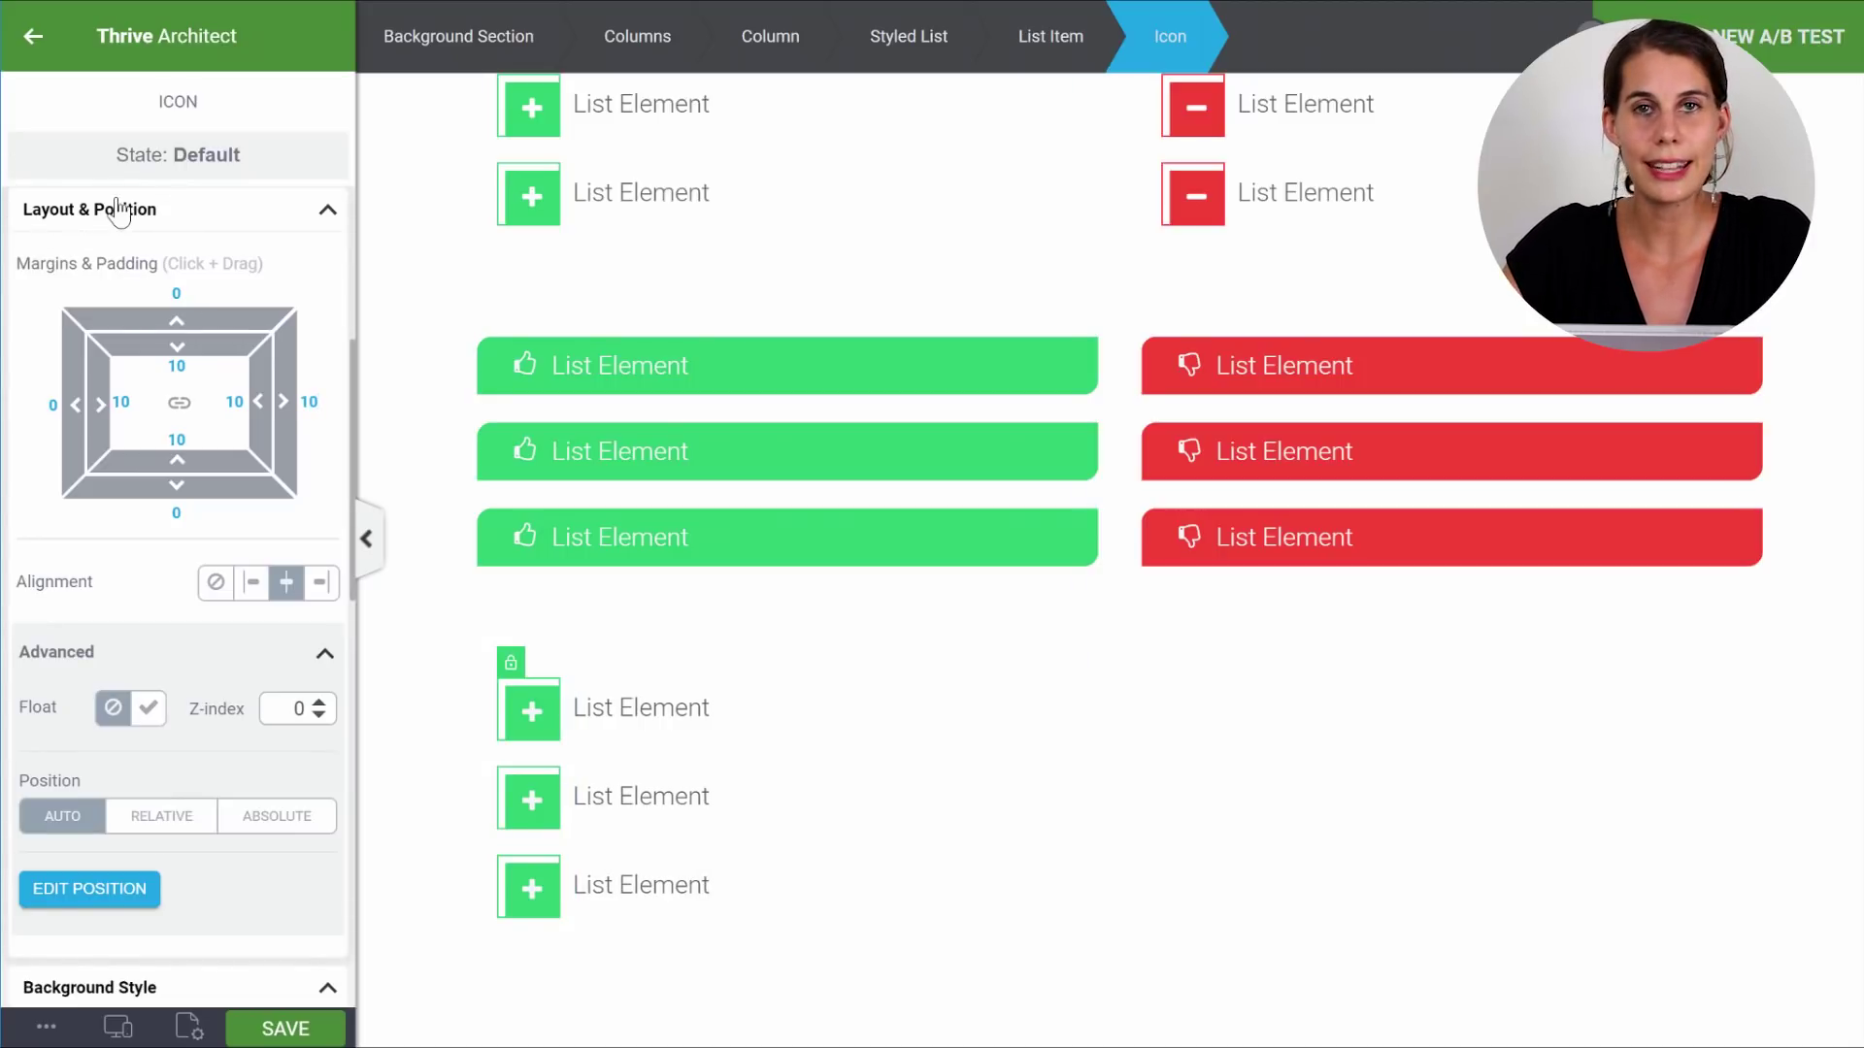
Compare the new plus-icon list with the matching list higher up the page and examine the Numbered List examples.
left_click(821, 941)
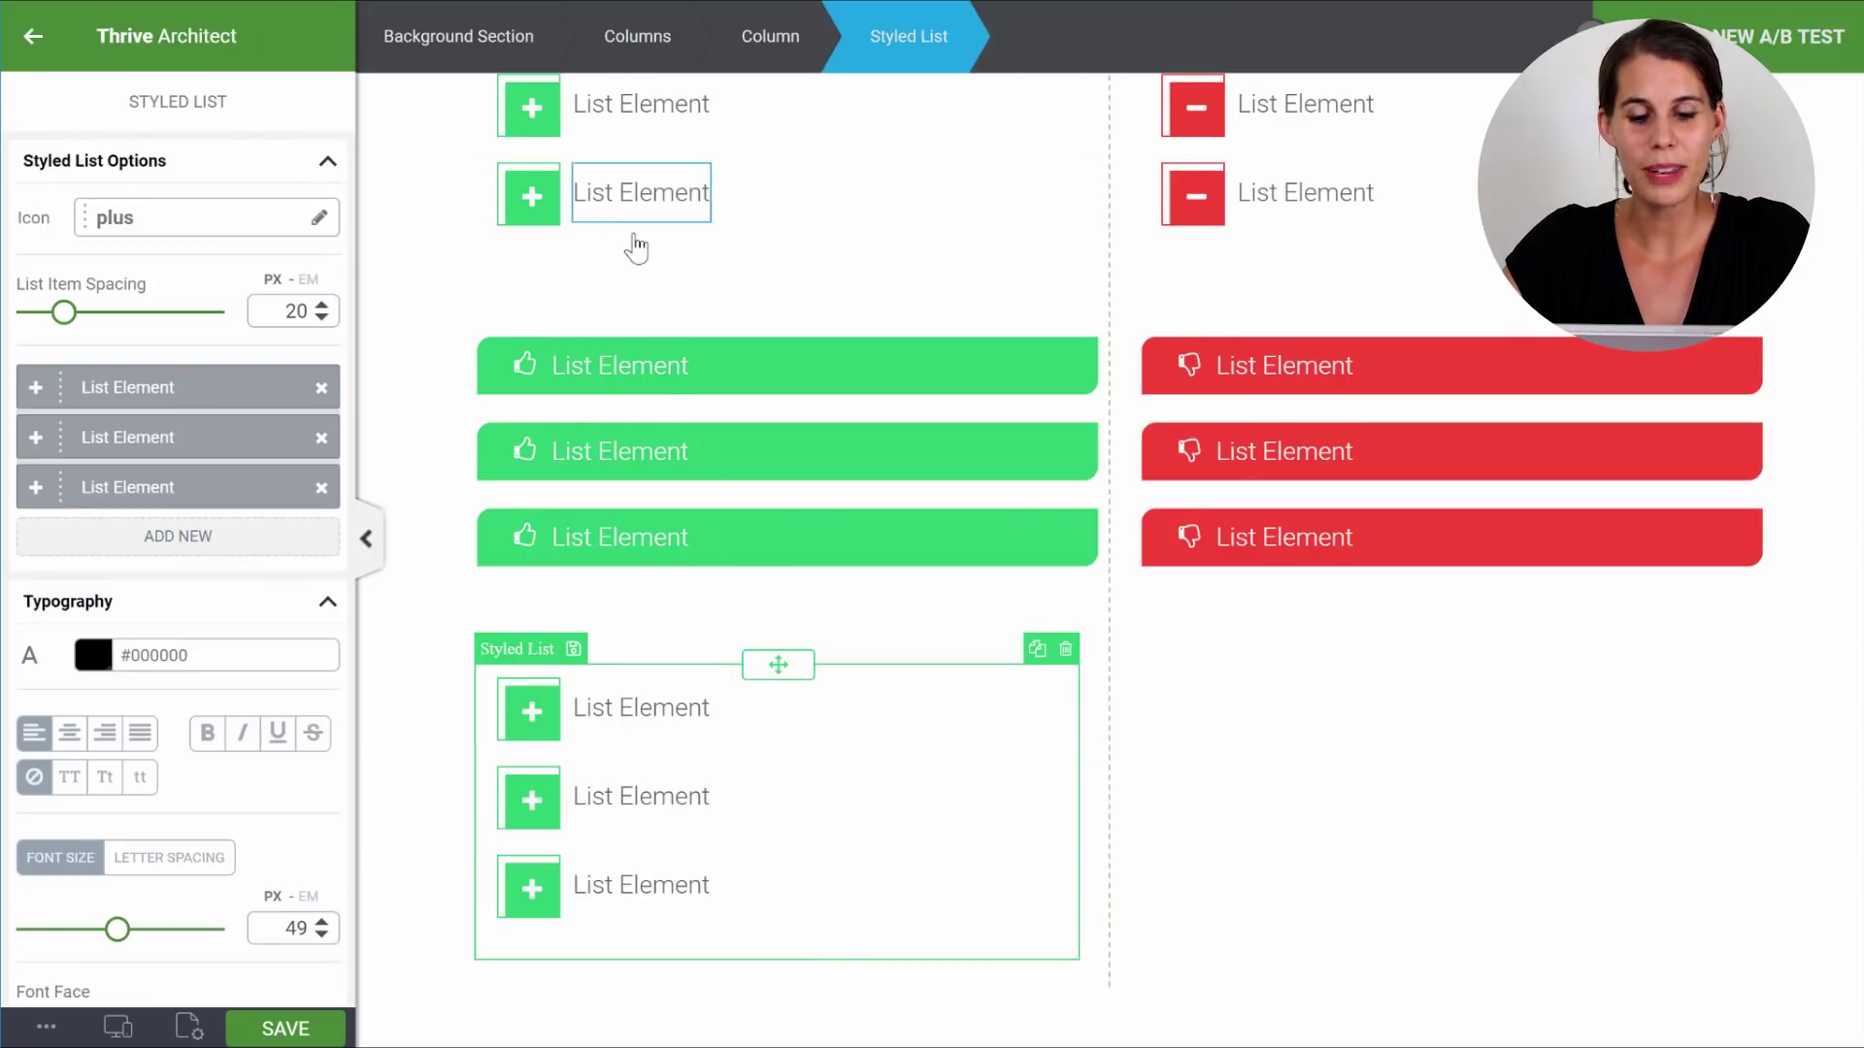
scroll(636, 248, "up", 3)
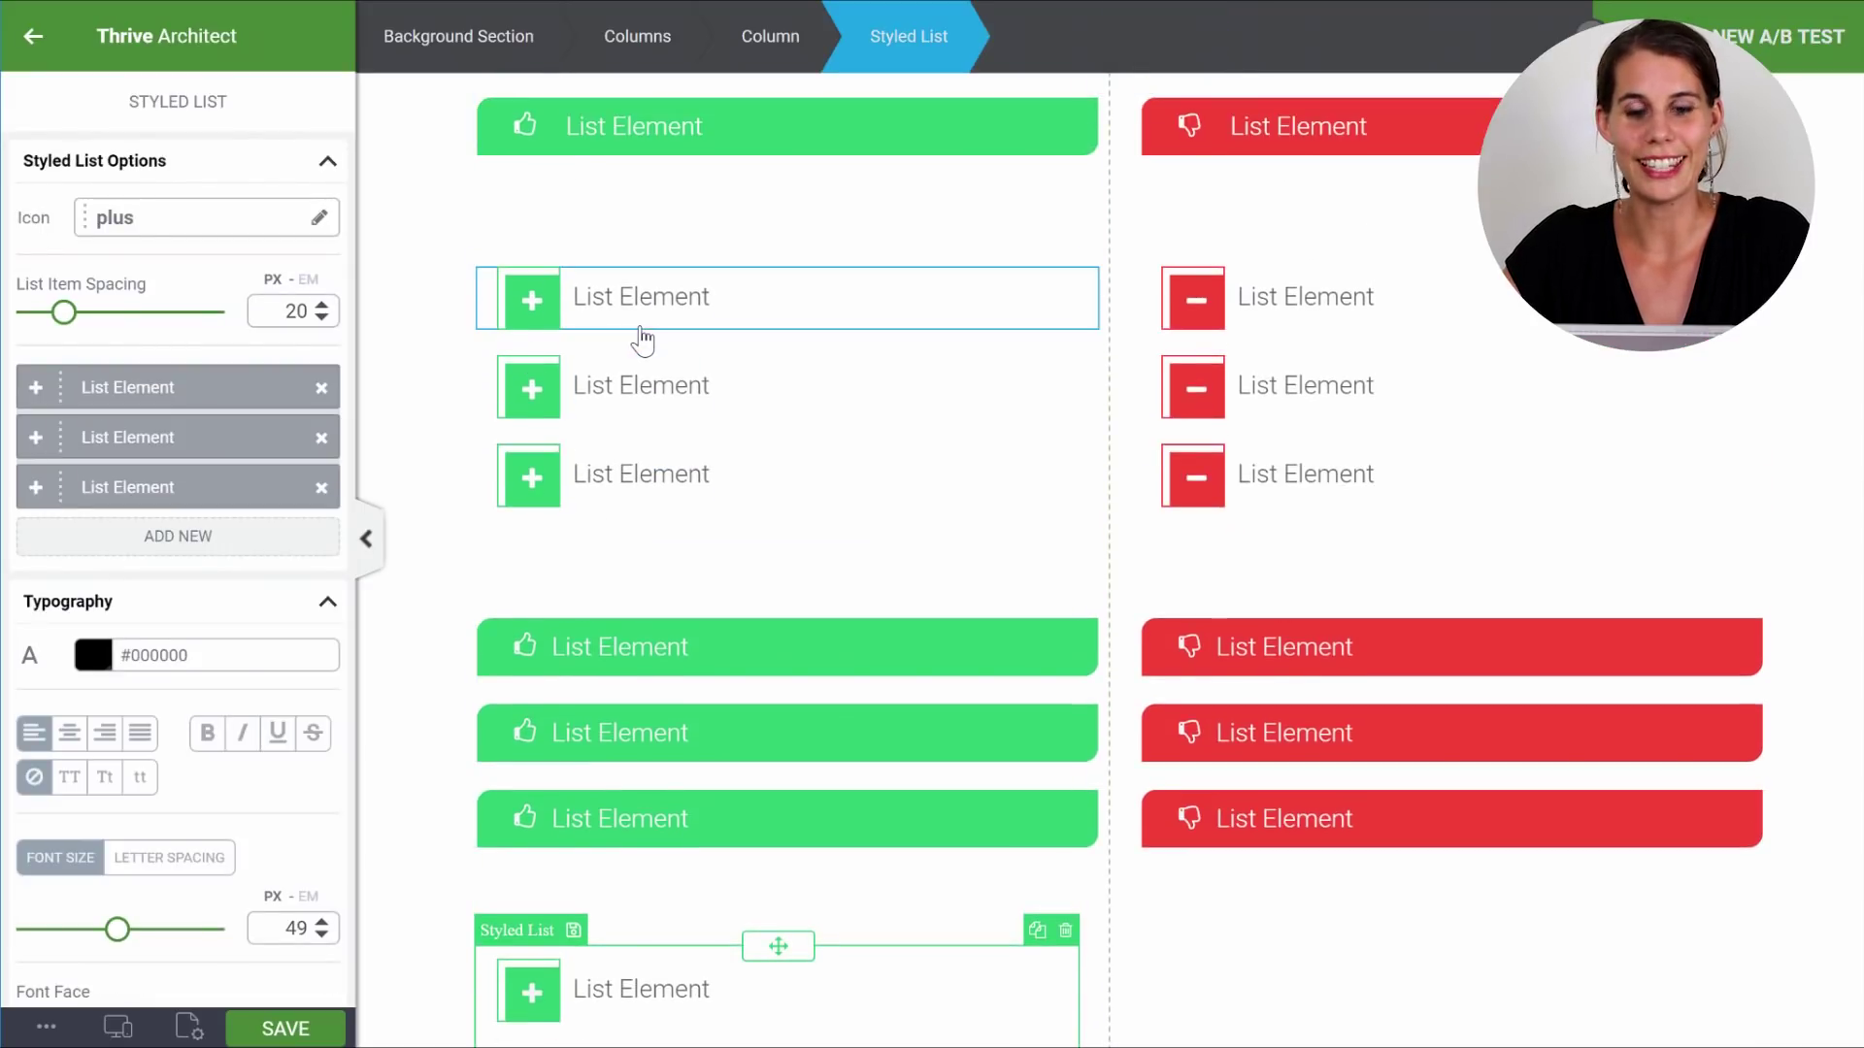
scroll(641, 340, "down", 3)
scroll(645, 342, "down", 3)
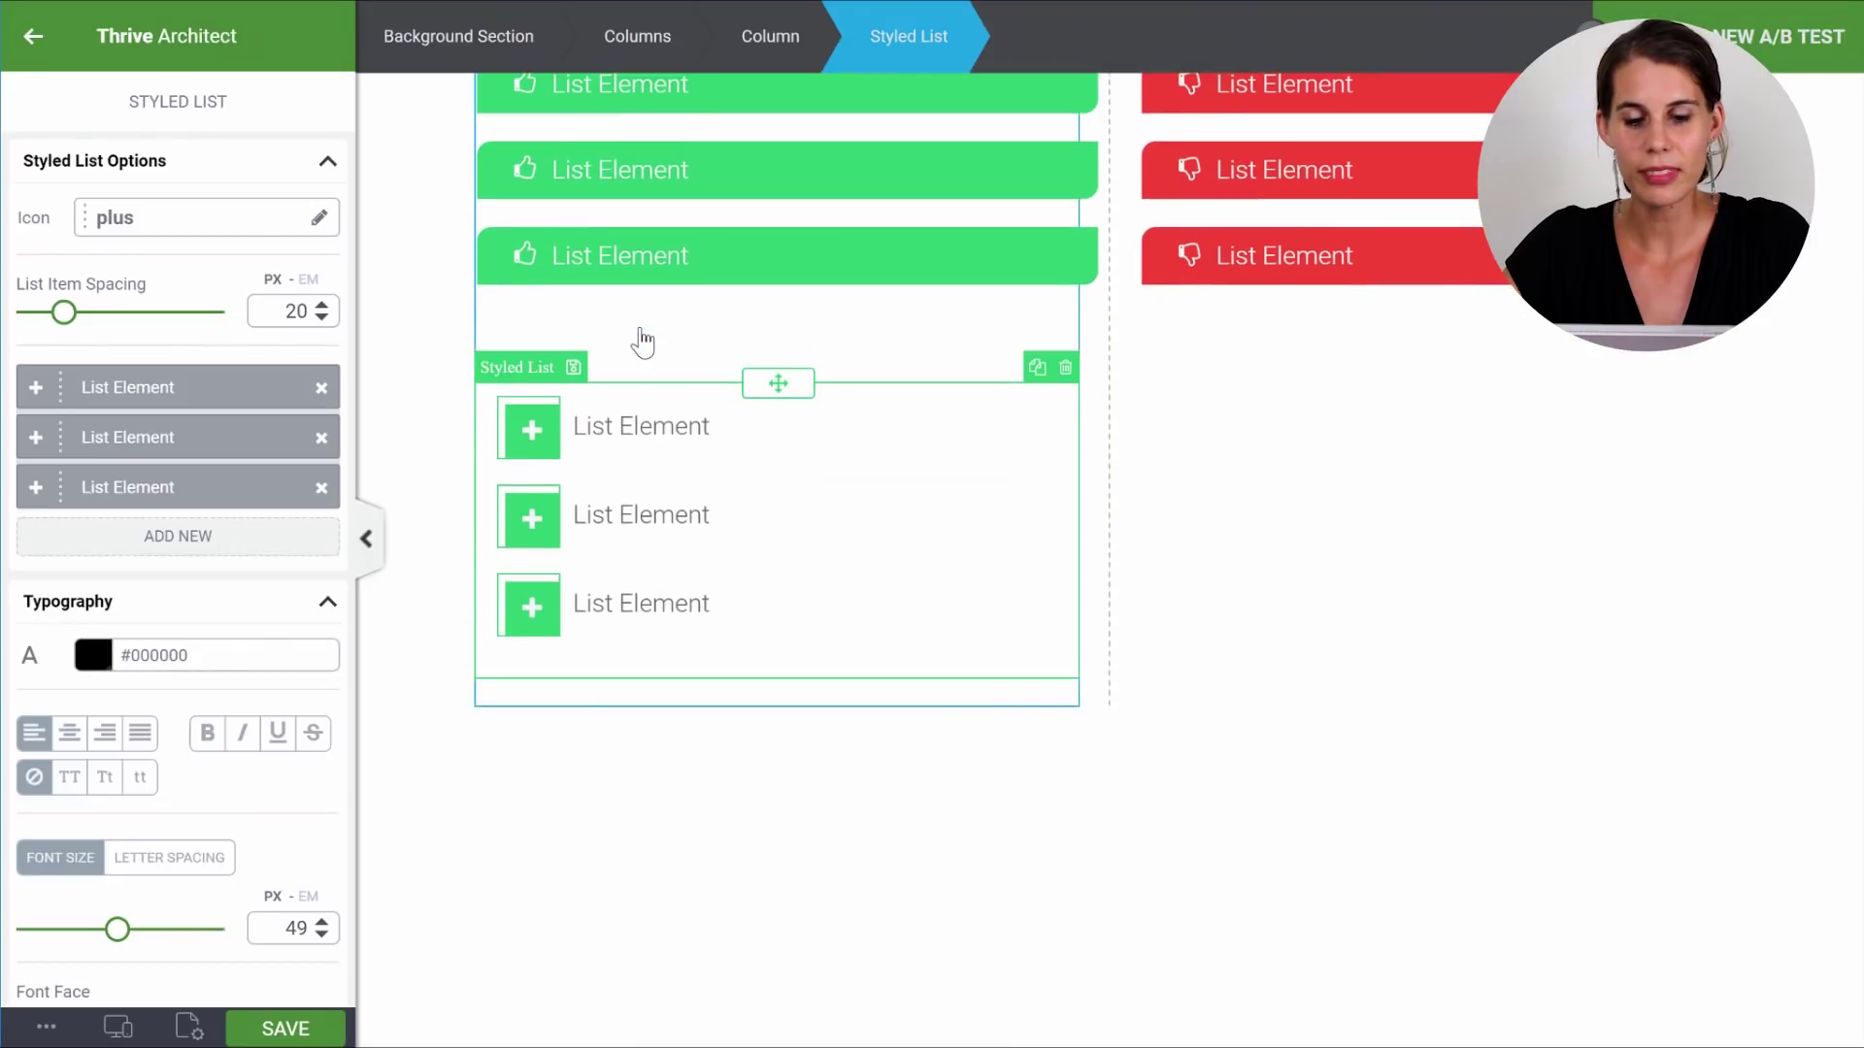
scroll(649, 342, "up", 3)
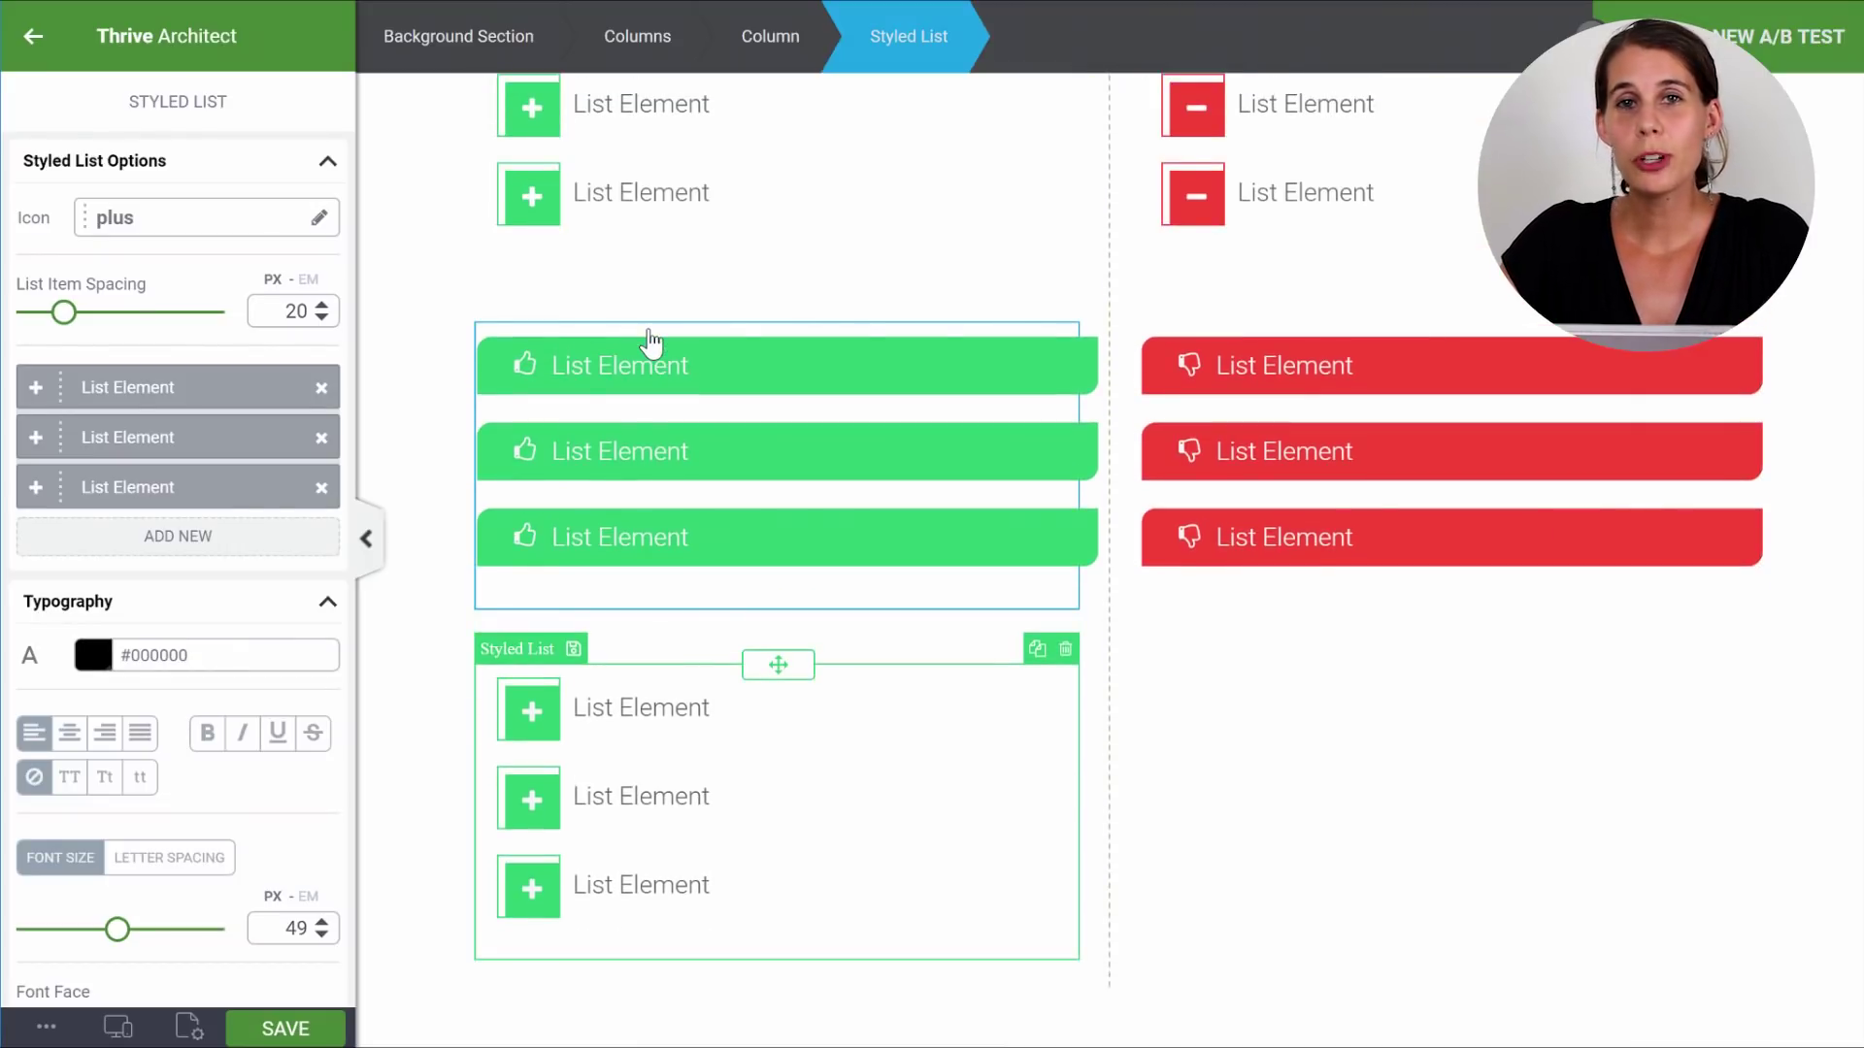
scroll(650, 342, "down", 9)
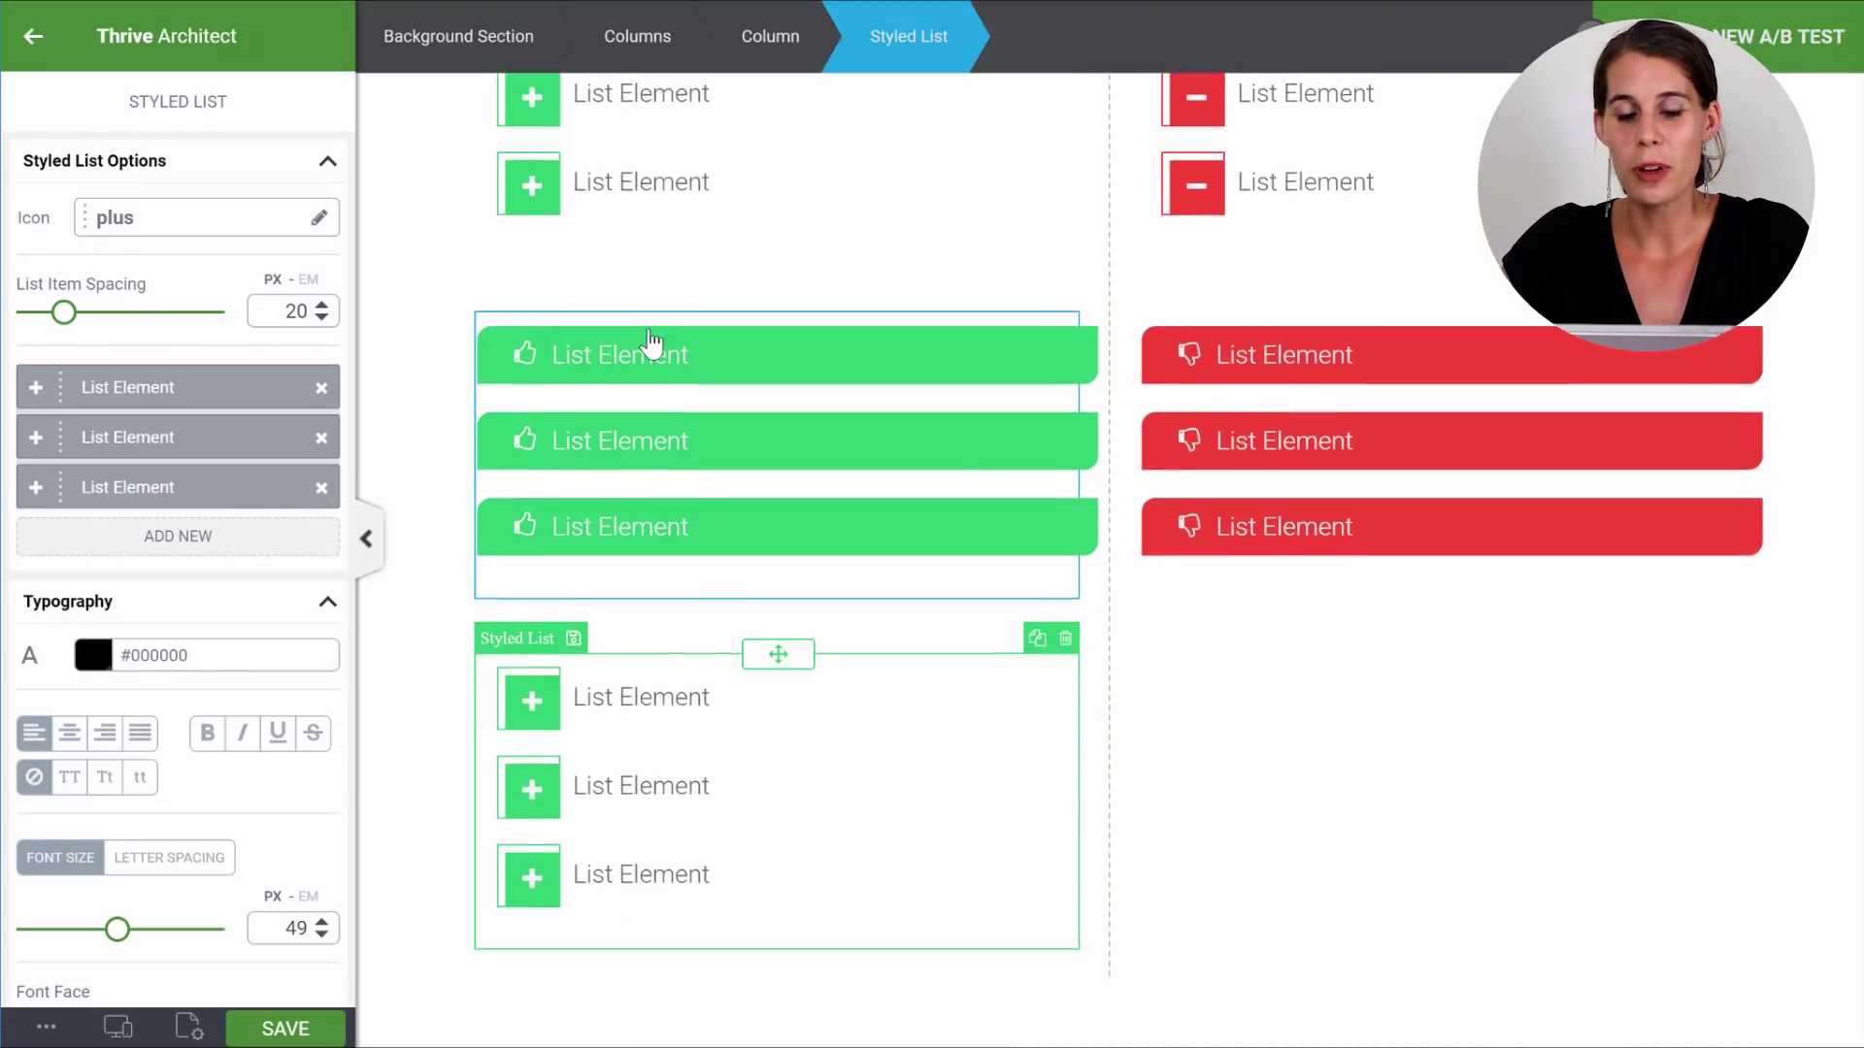
scroll(657, 341, "down", 8)
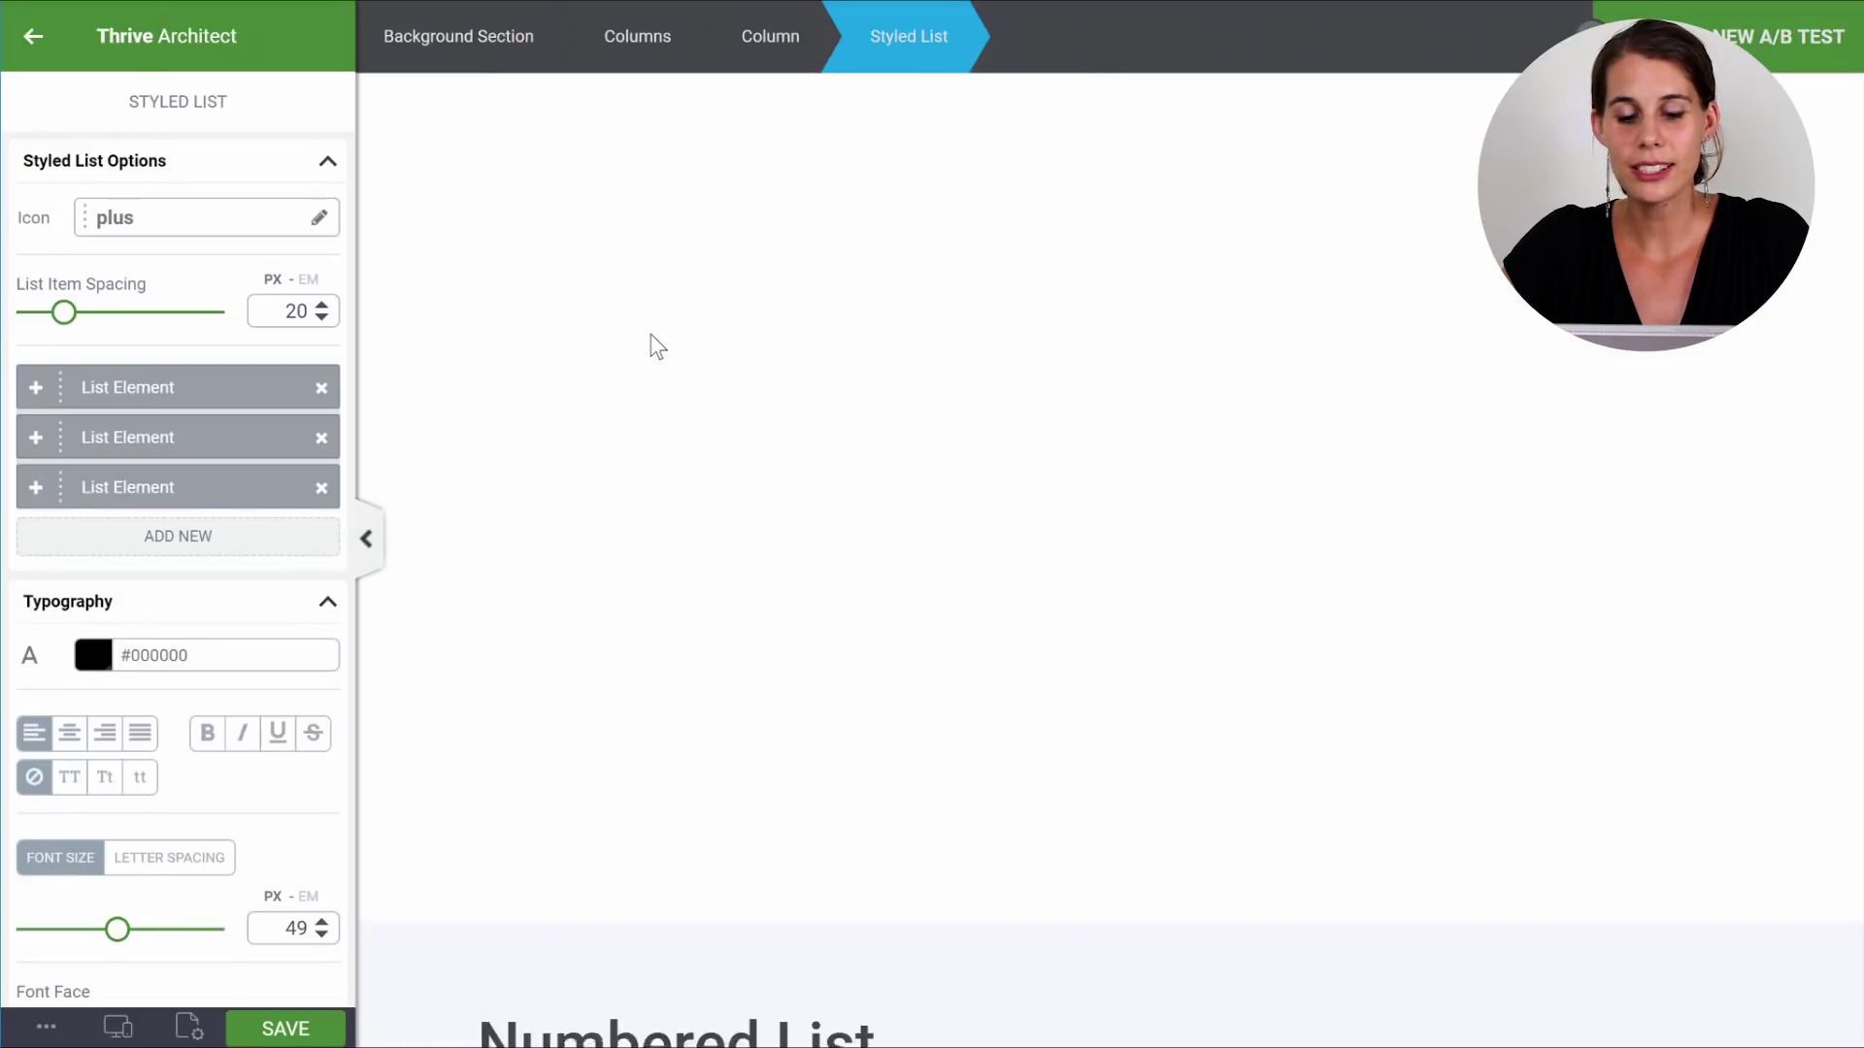
scroll(656, 344, "down", 2)
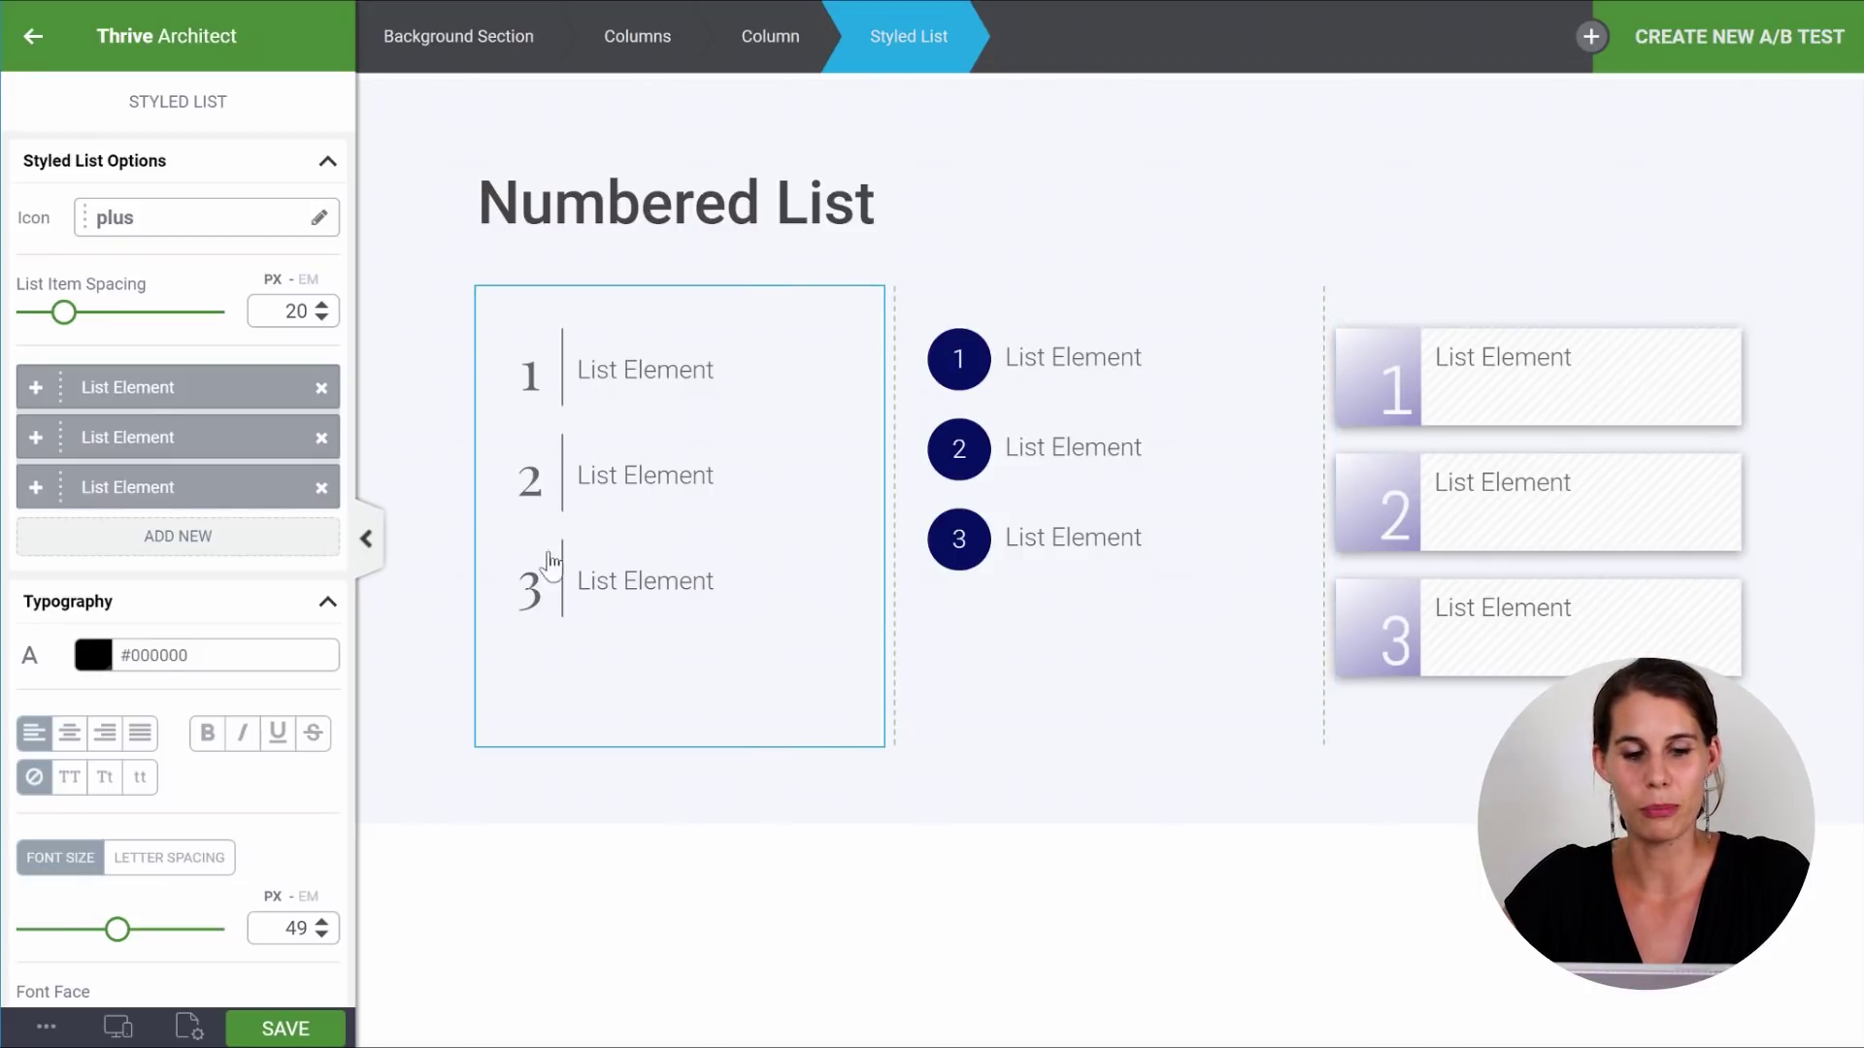
Search the elements for "num" and add a Numbered List below the first example in the Numbered List section.
left_click(34, 39)
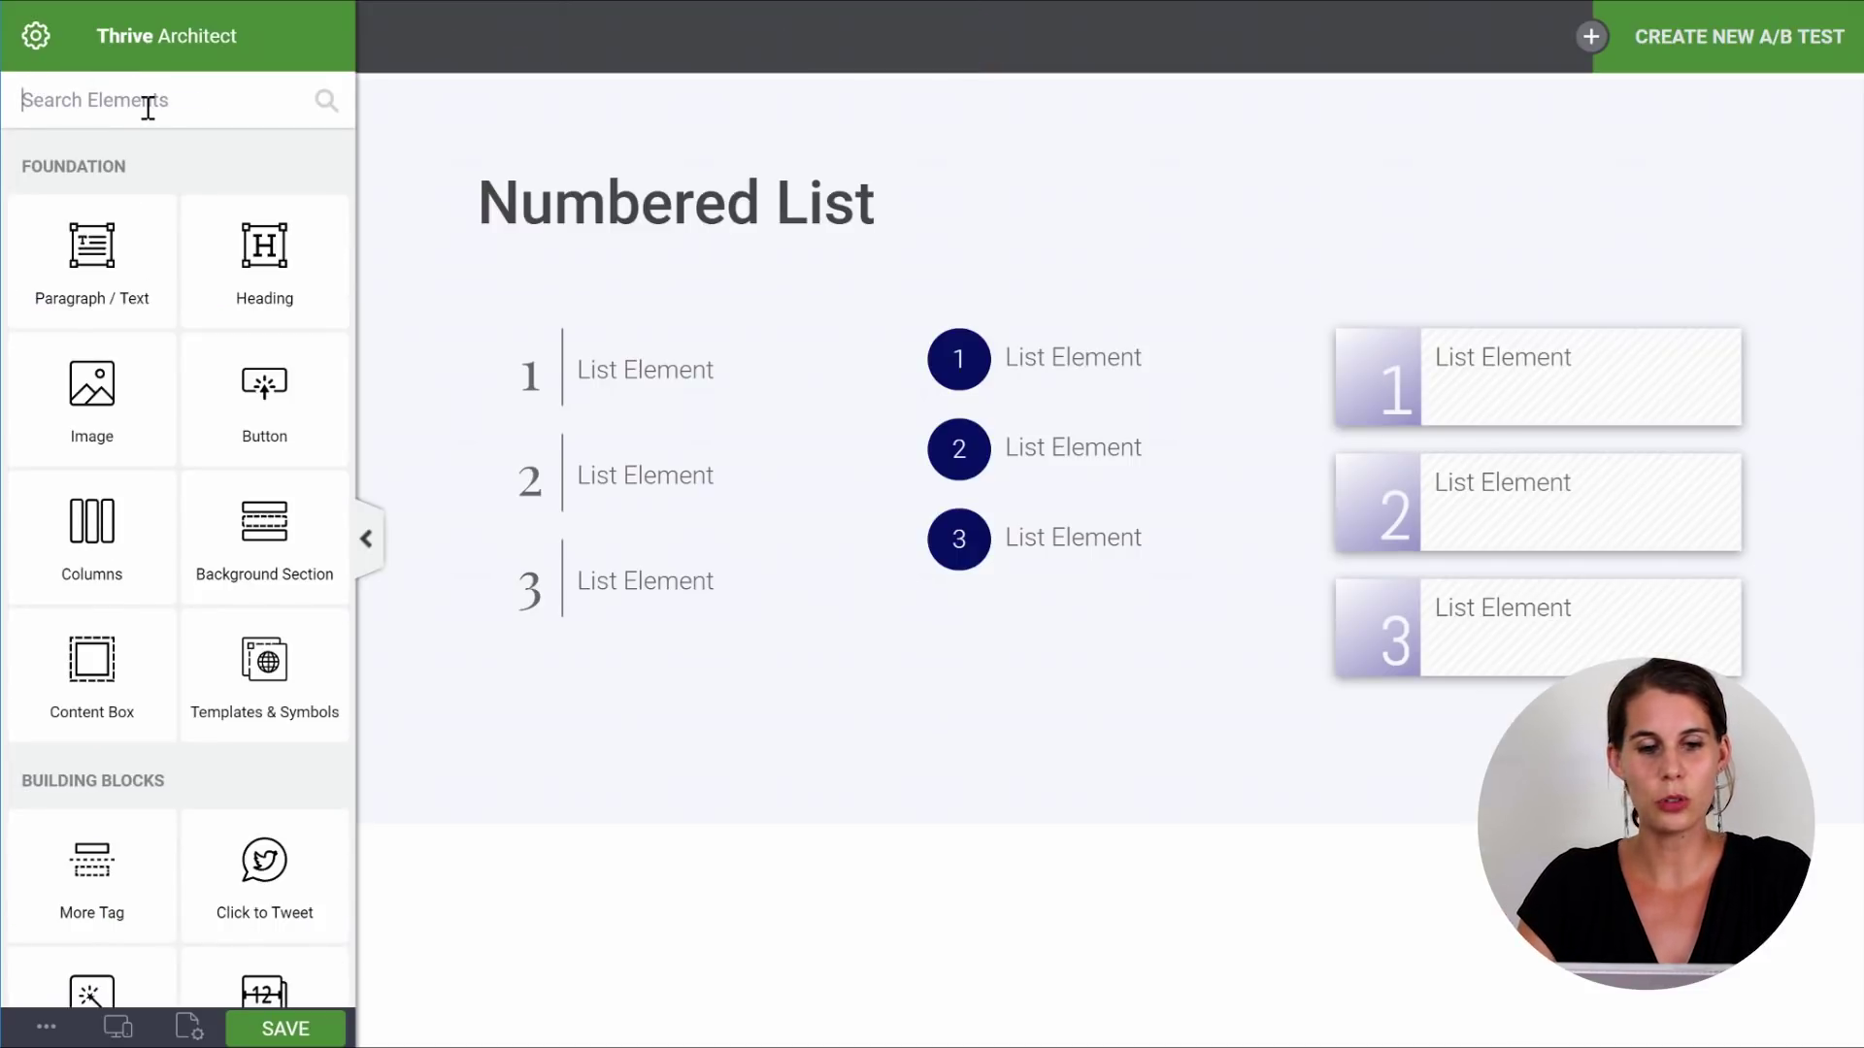
type("num")
left_click_drag(97, 248, 592, 650)
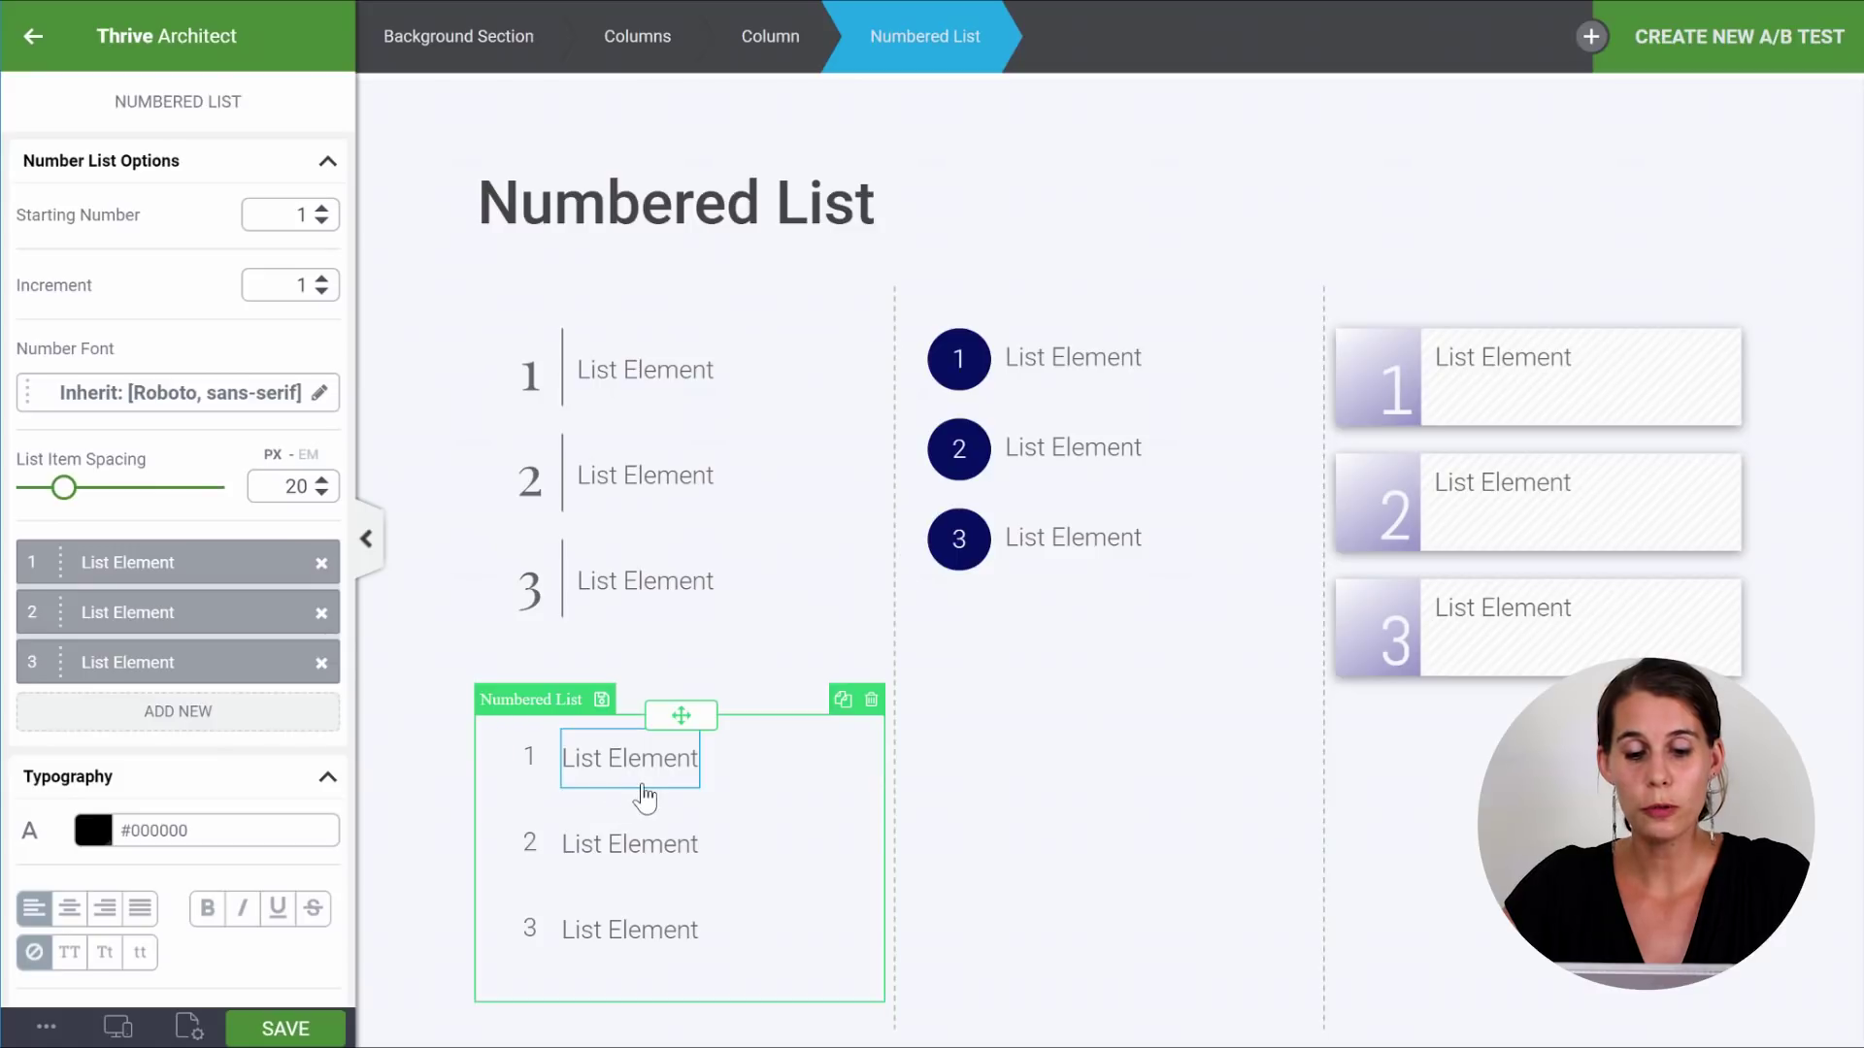
Examine the group styling options for the numbers, texts and list items of the new numbered list.
left_click(524, 792)
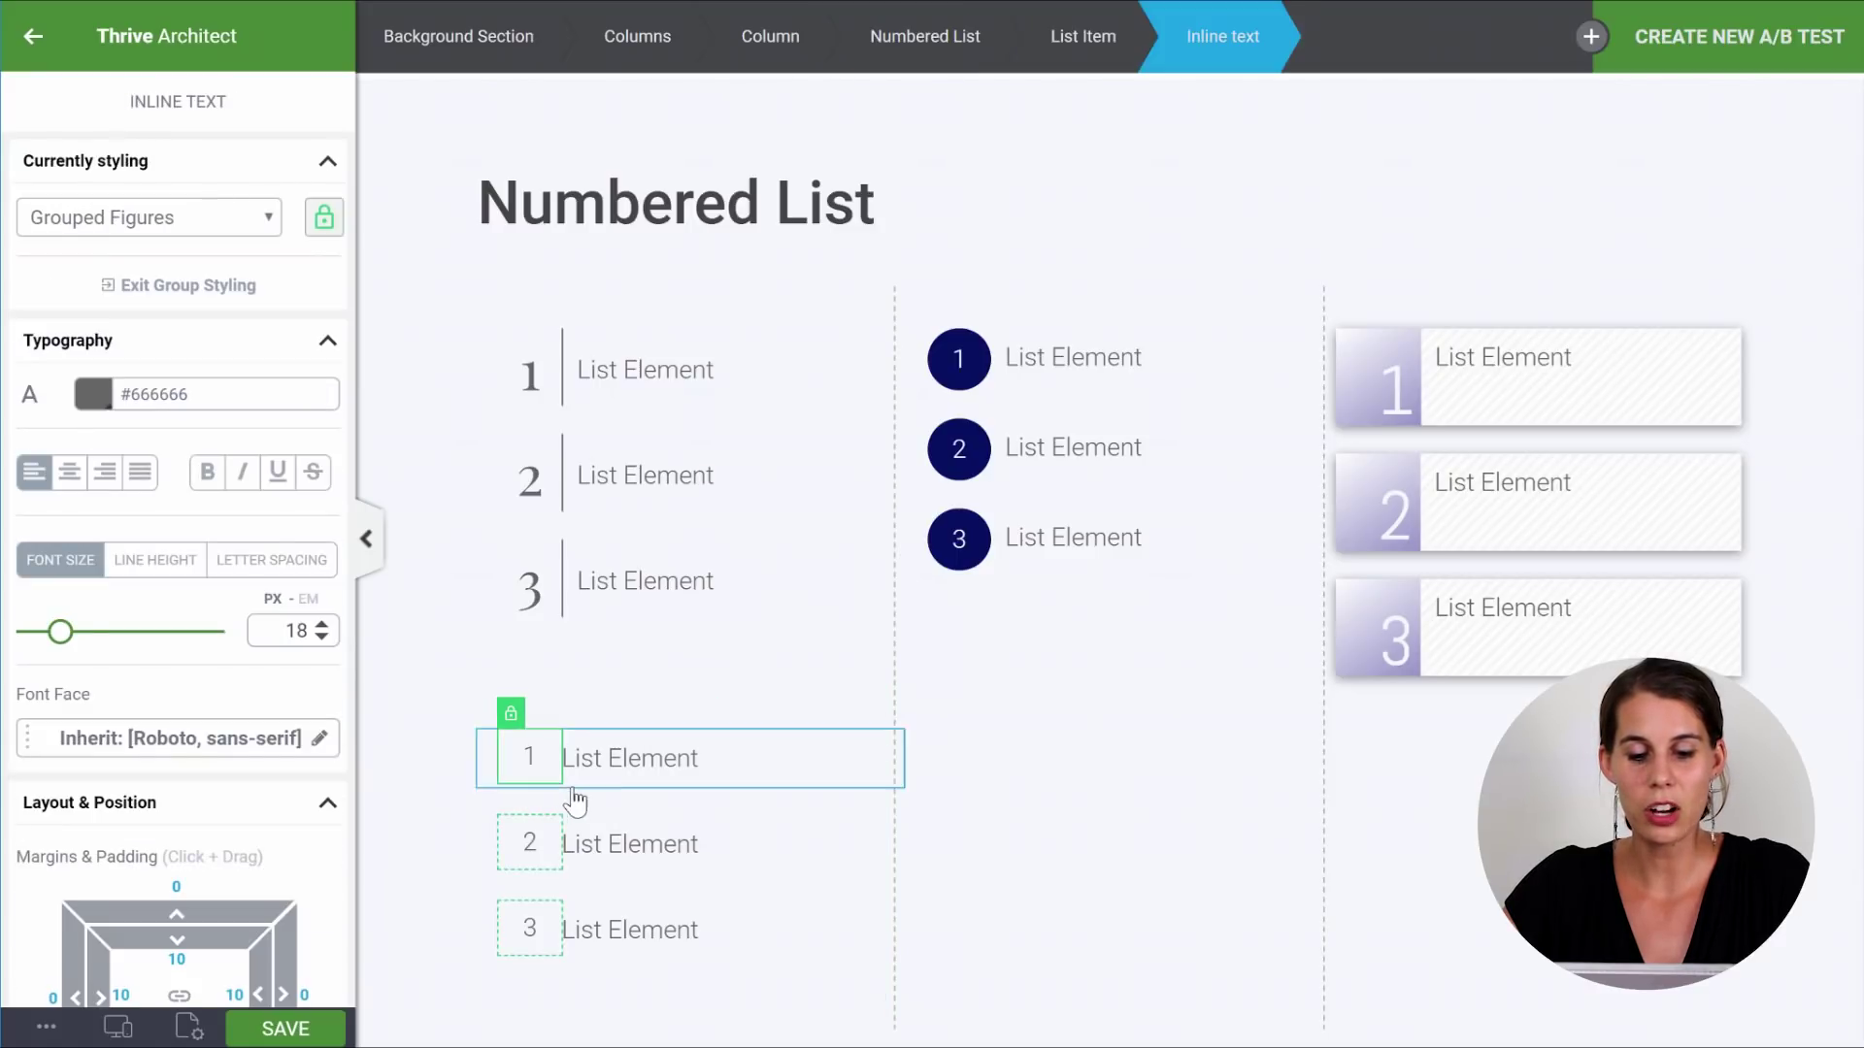
left_click(588, 791)
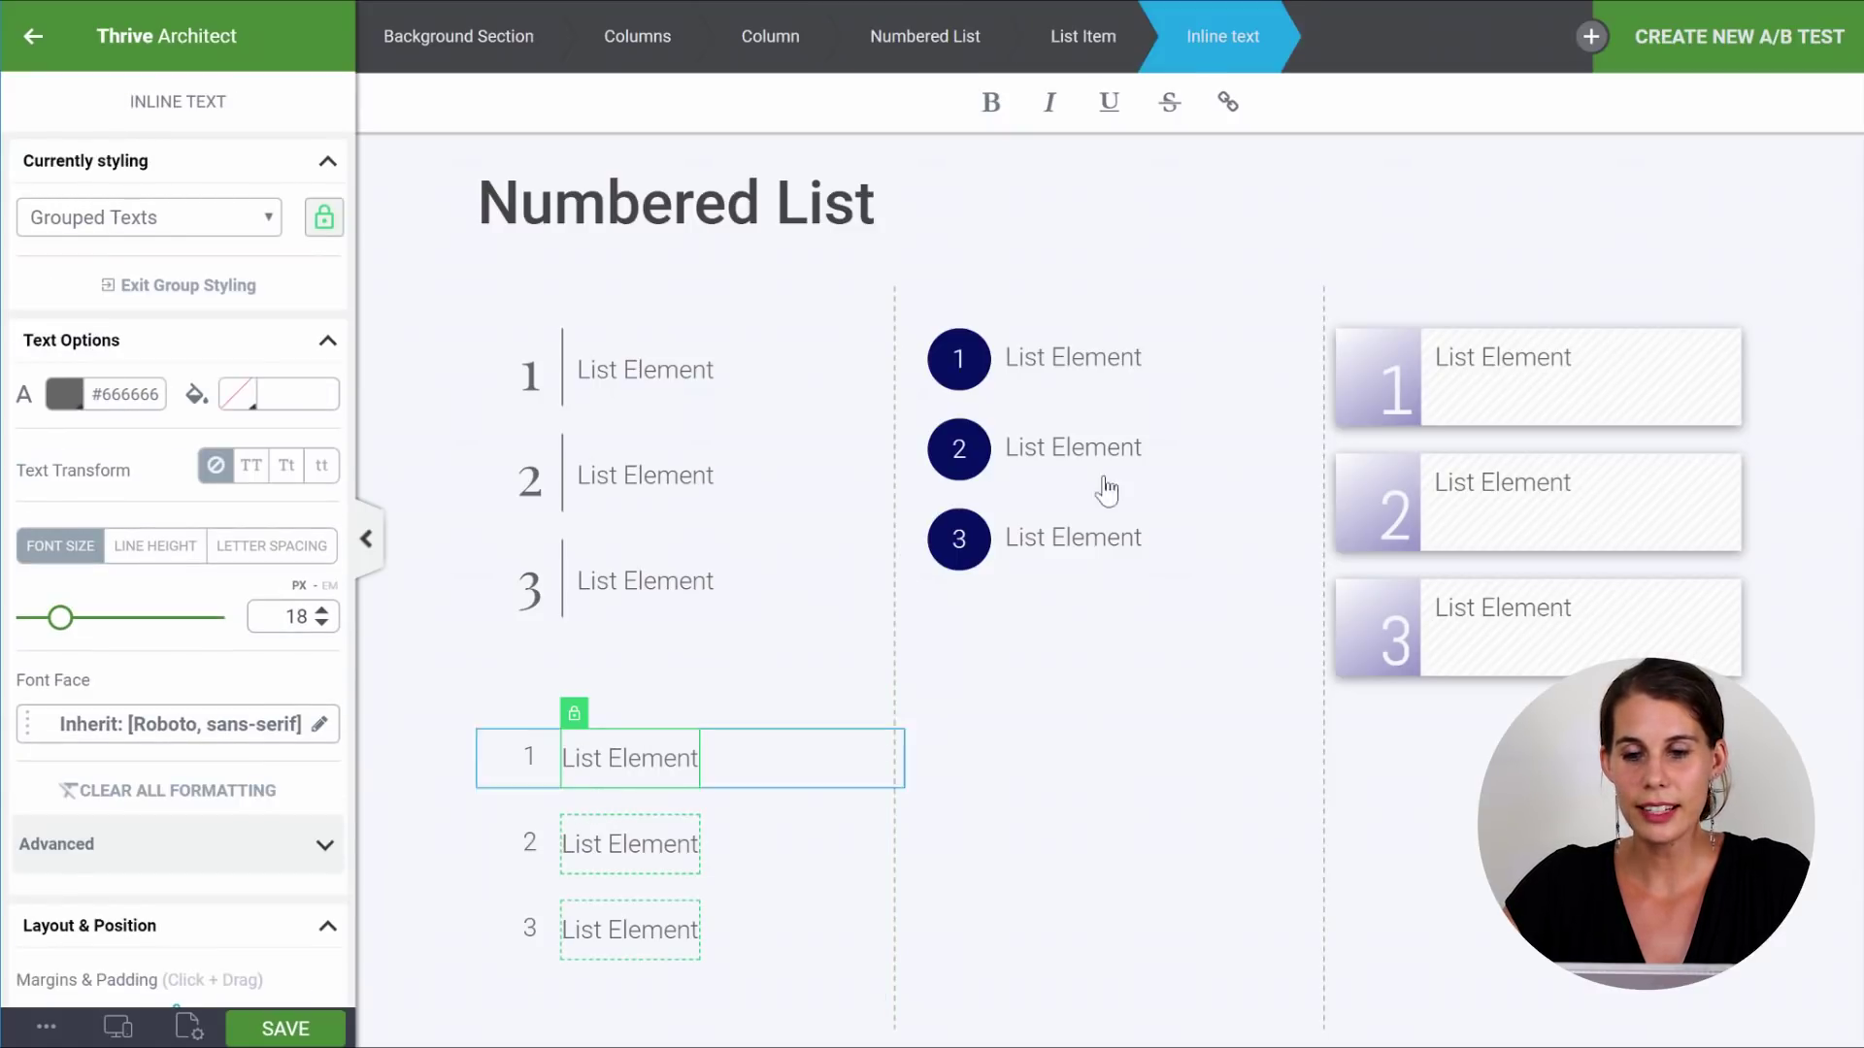
left_click(1072, 38)
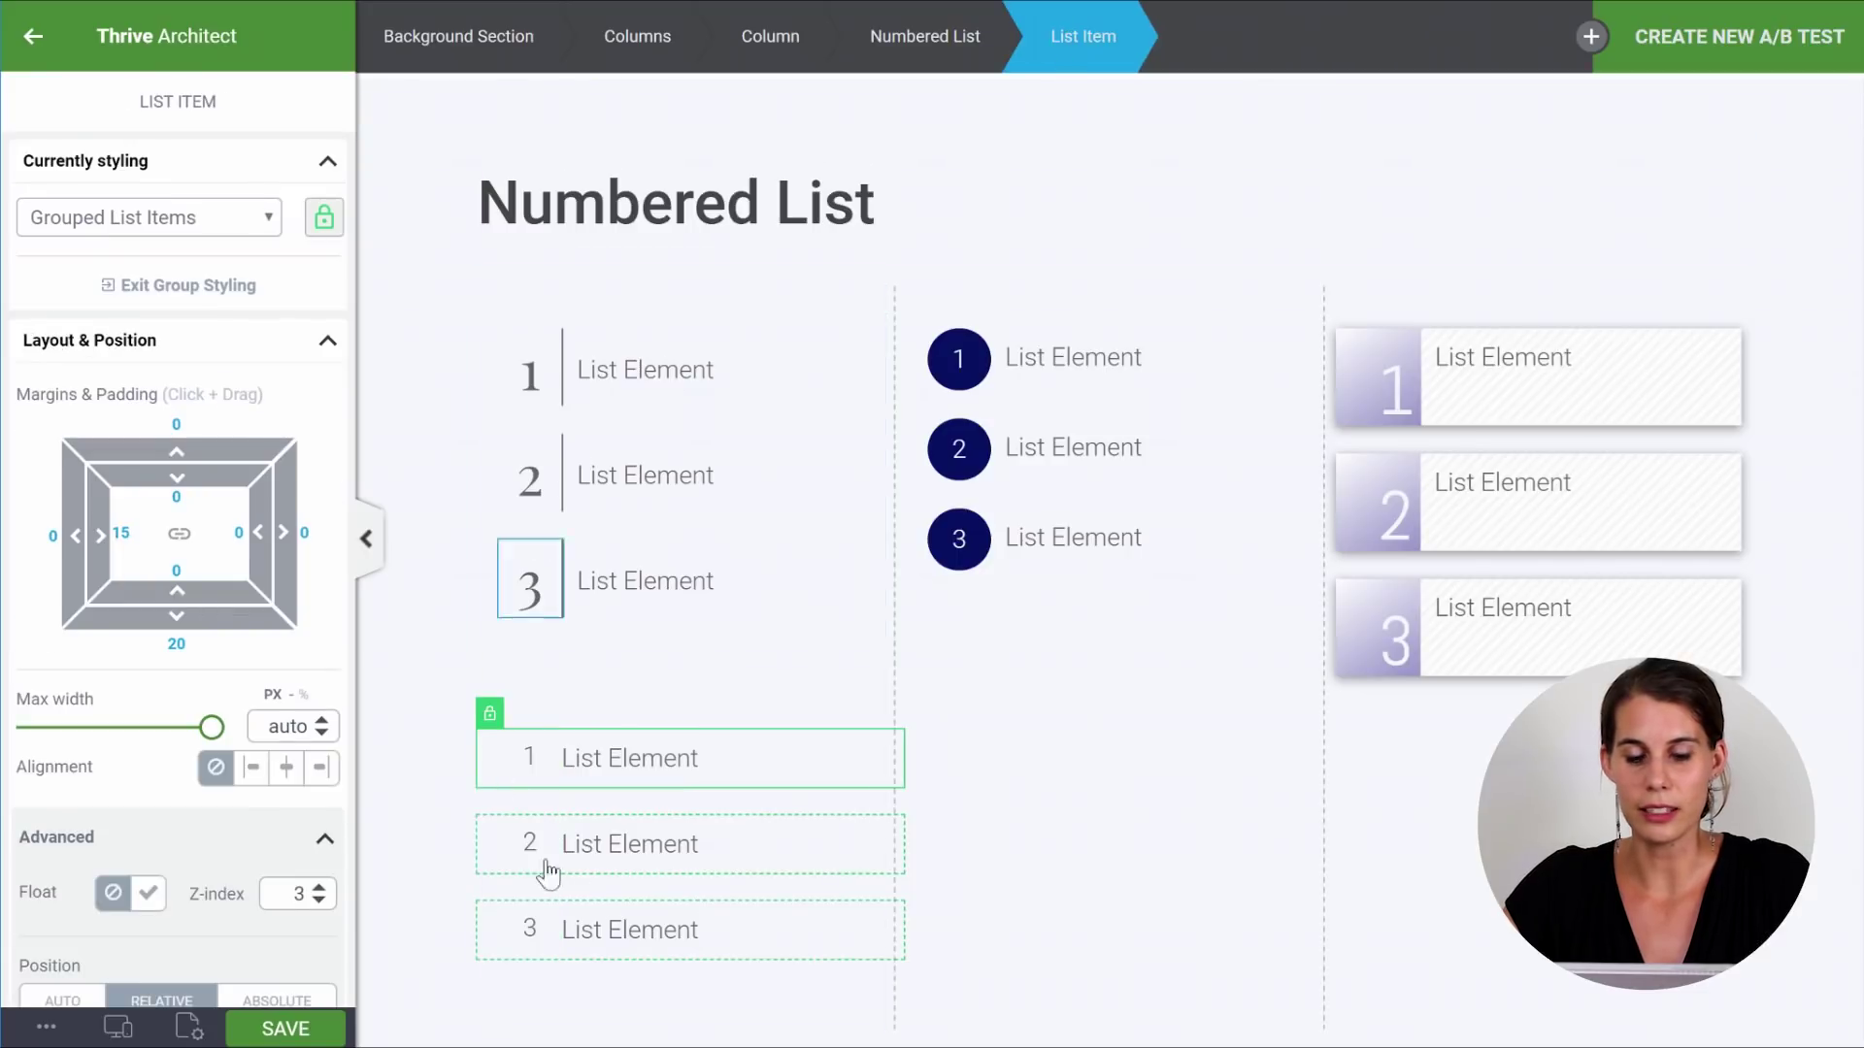
Set the grouped numbers of the new numbered list to the Google font Playfair Display at a font size of 43 px.
left_click(533, 776)
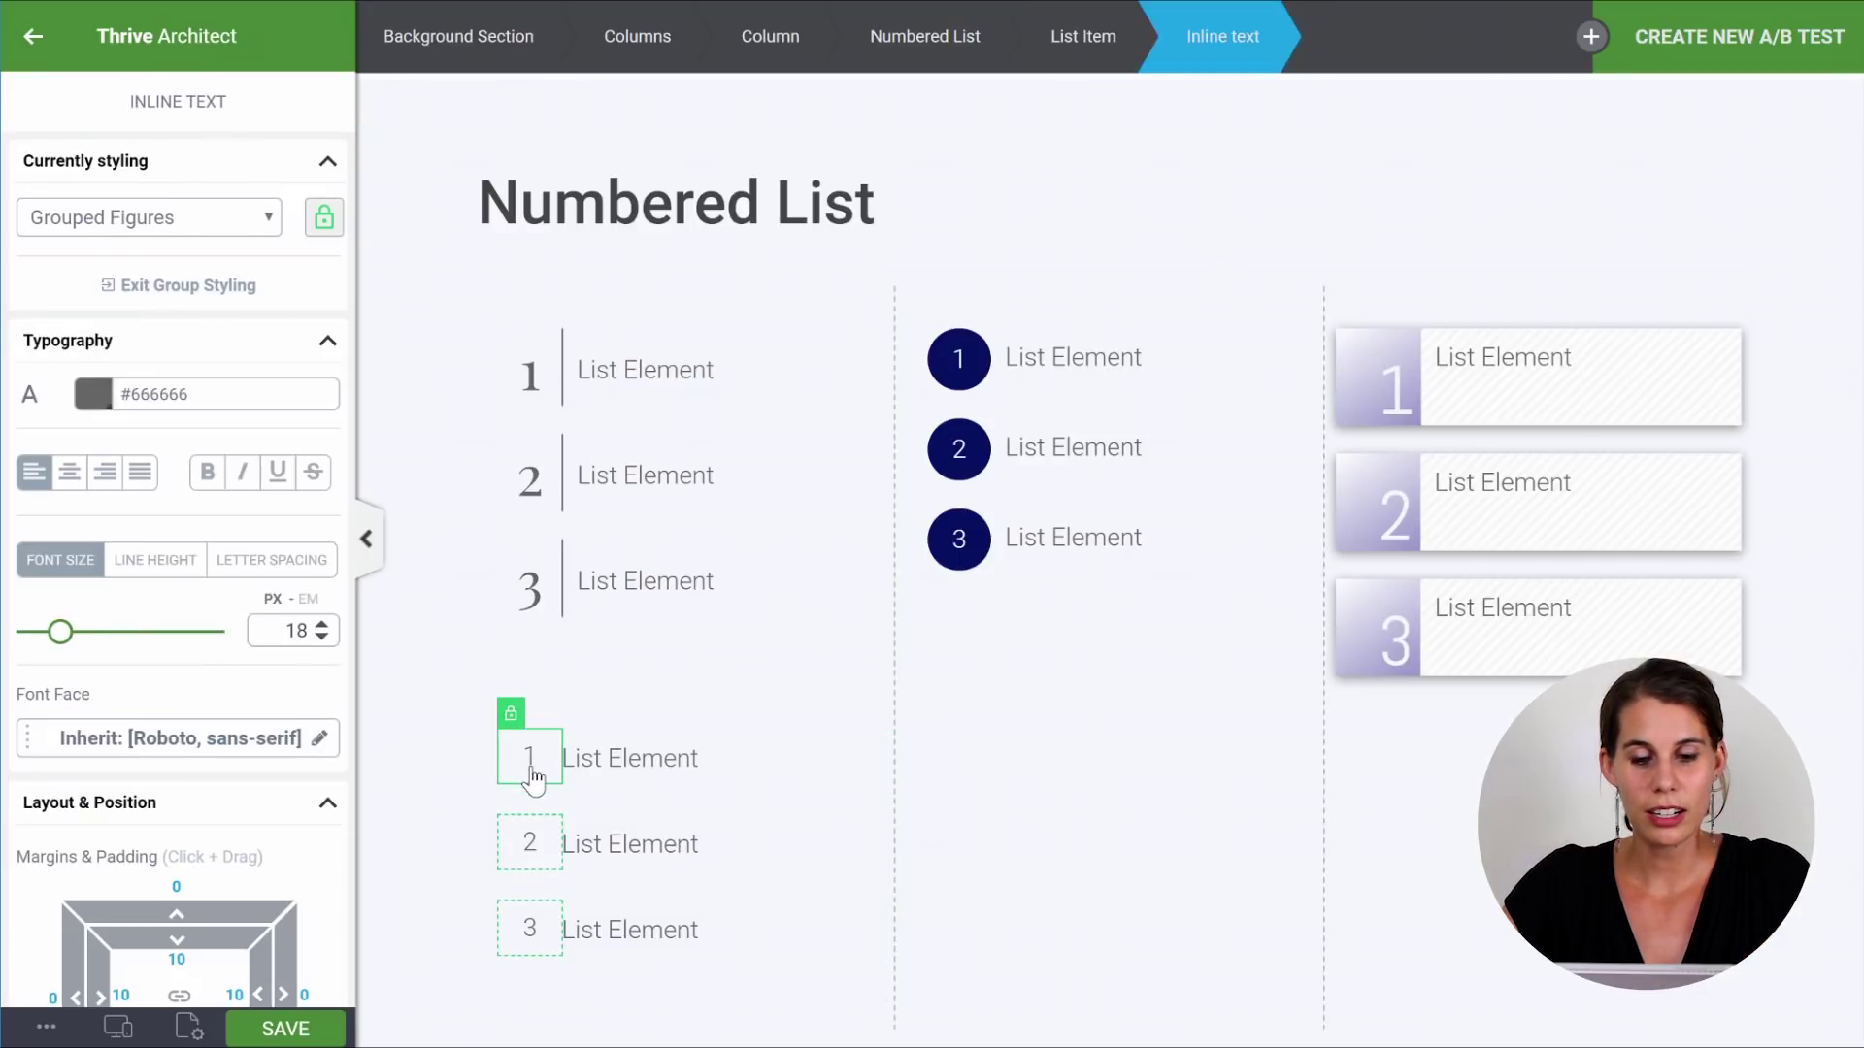
left_click(191, 745)
scroll(249, 691, "down", 3)
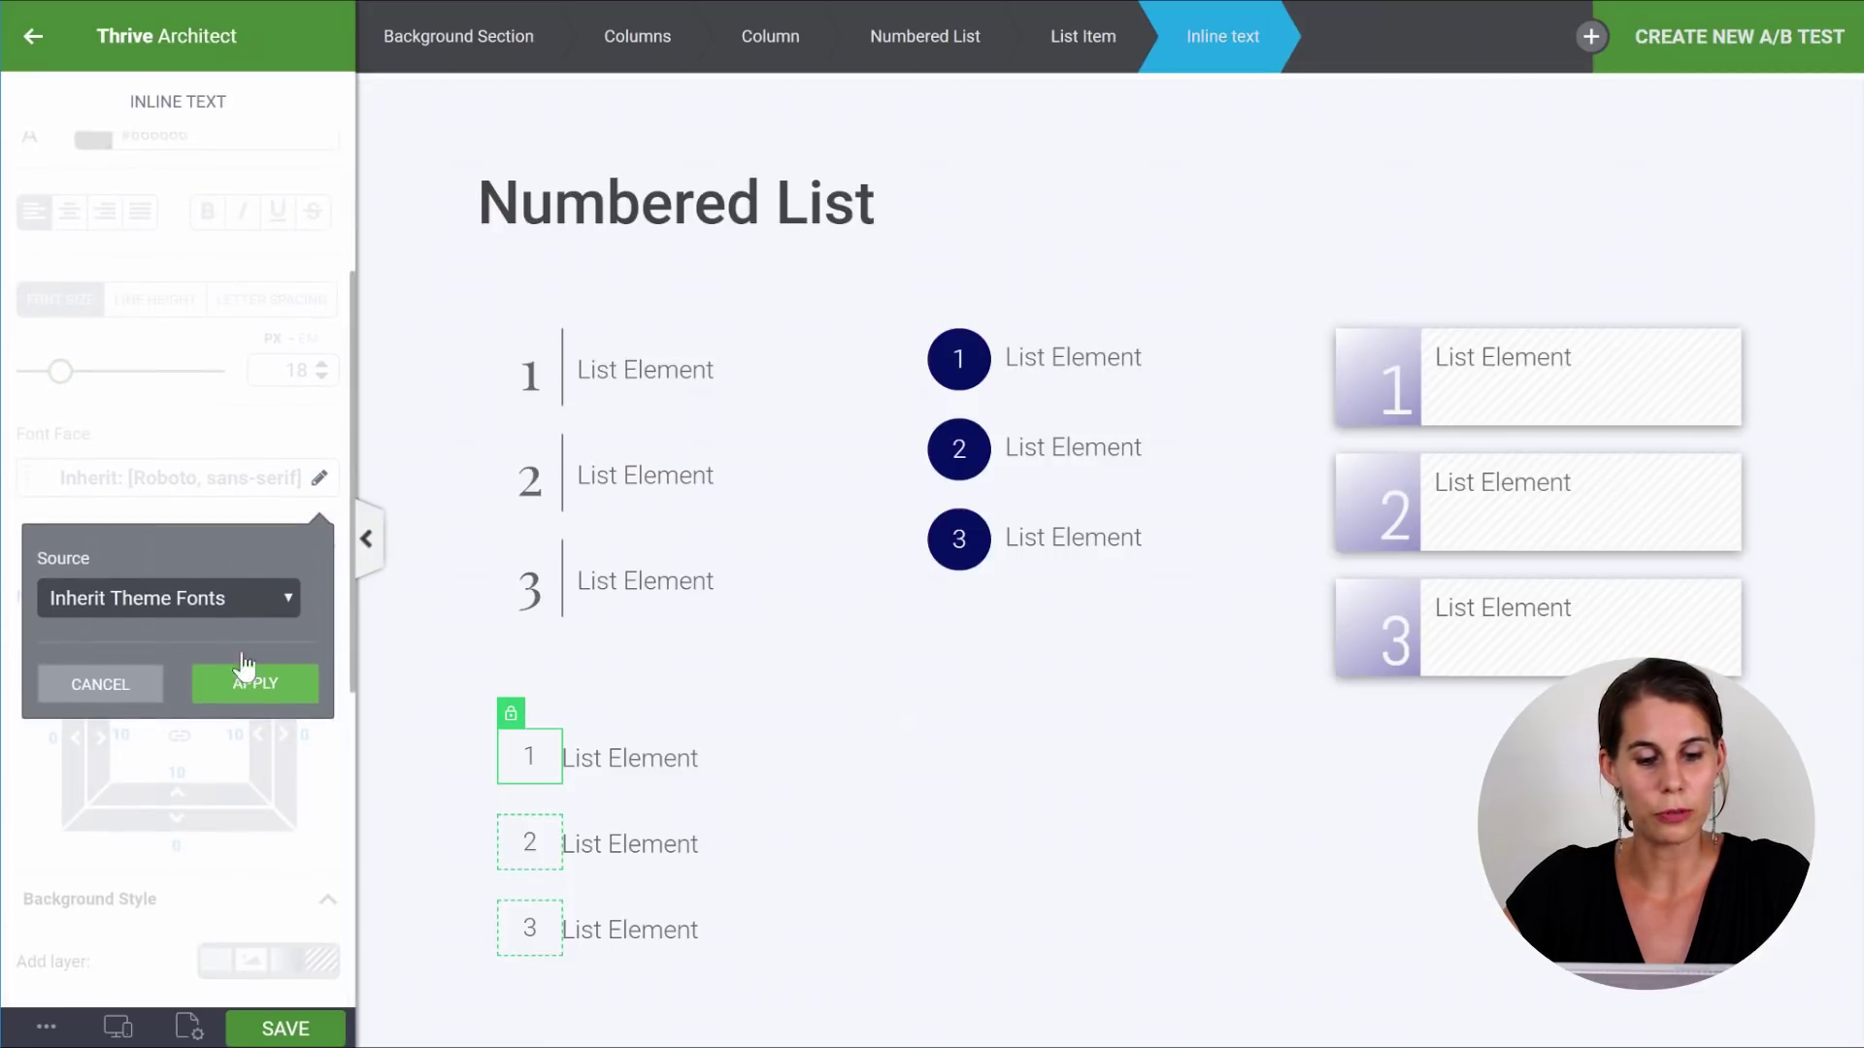
left_click(237, 598)
left_click(195, 642)
left_click(190, 718)
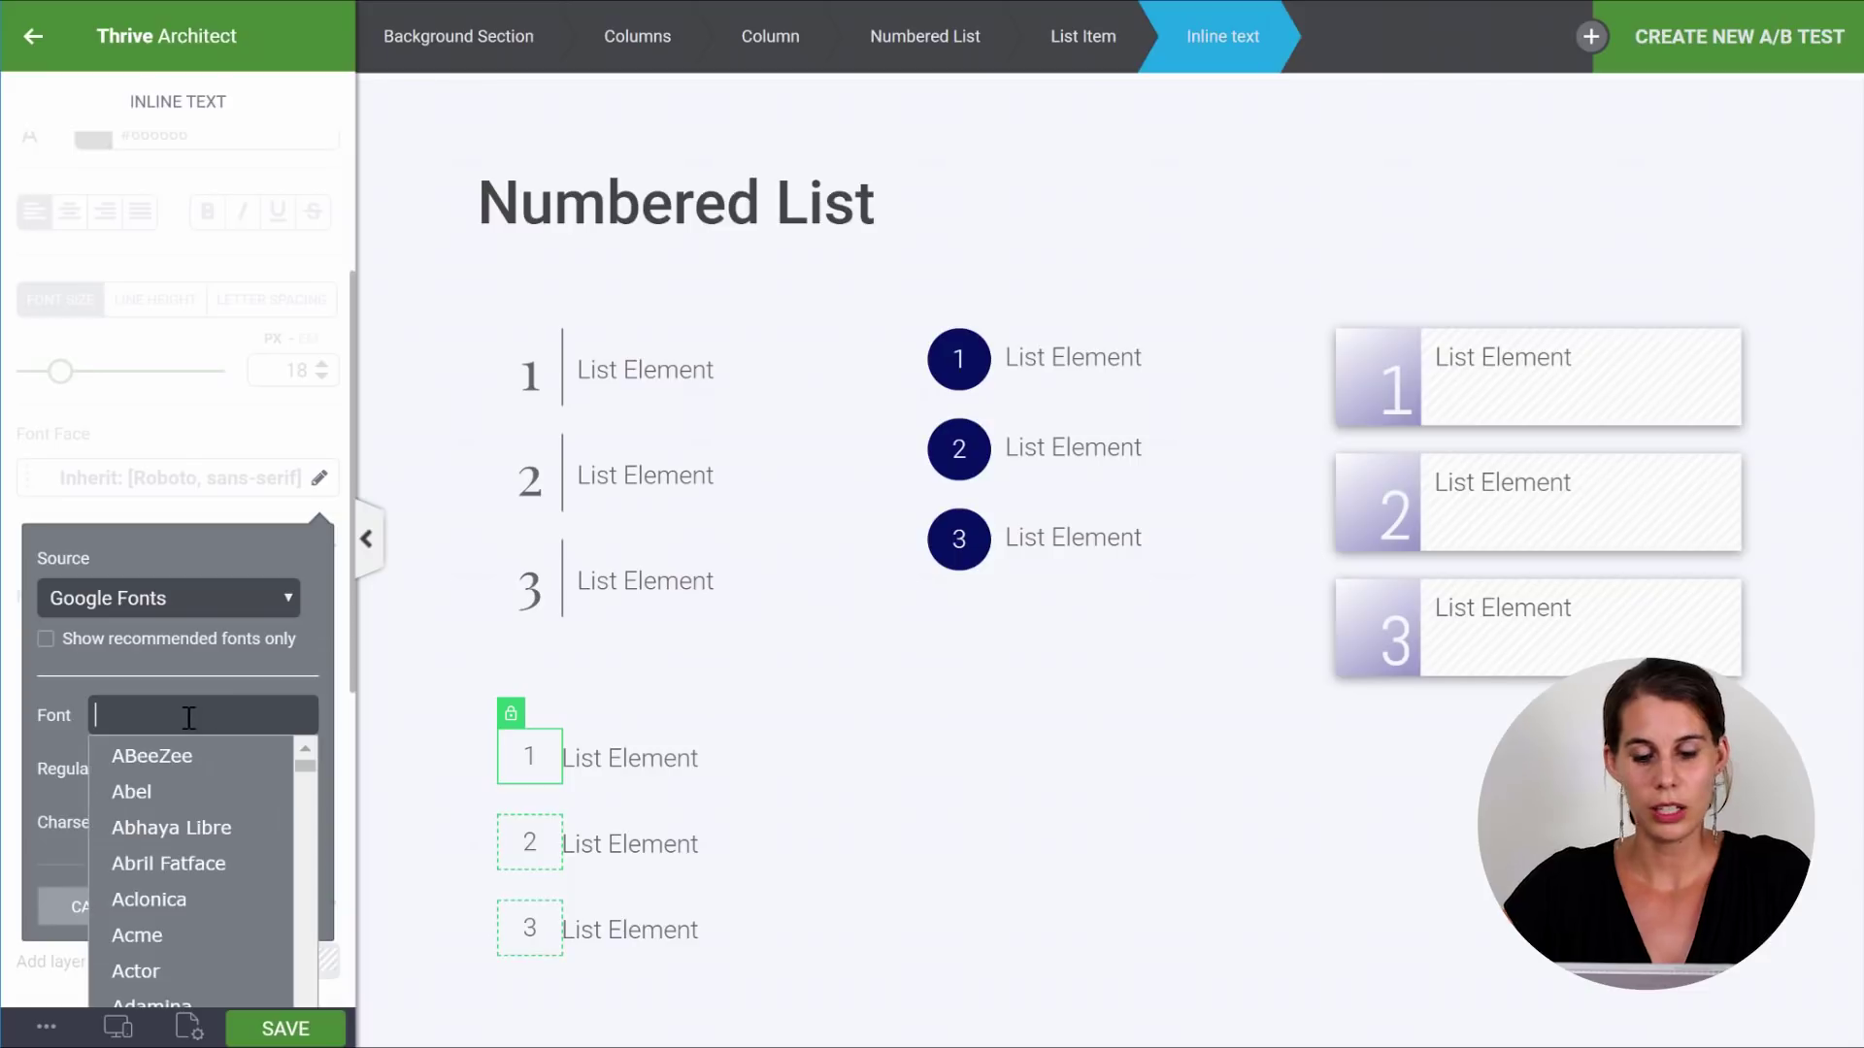
type("play")
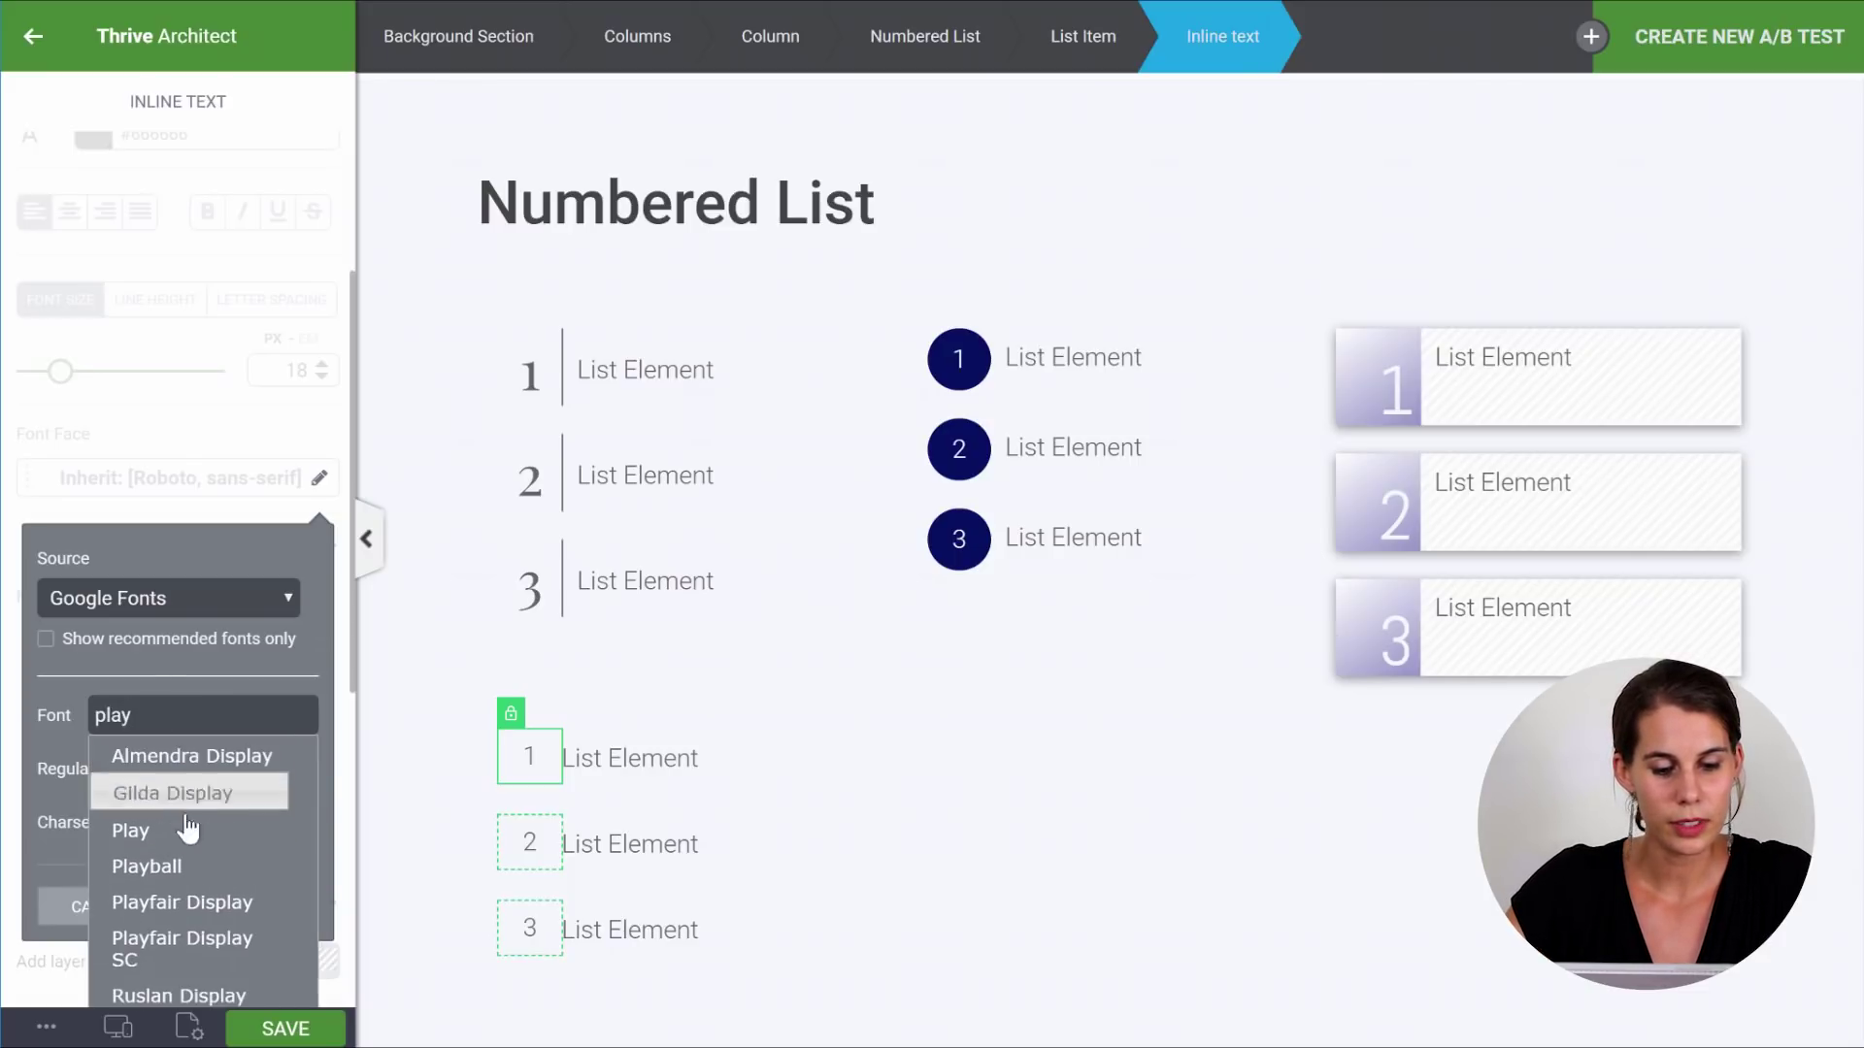
left_click(211, 903)
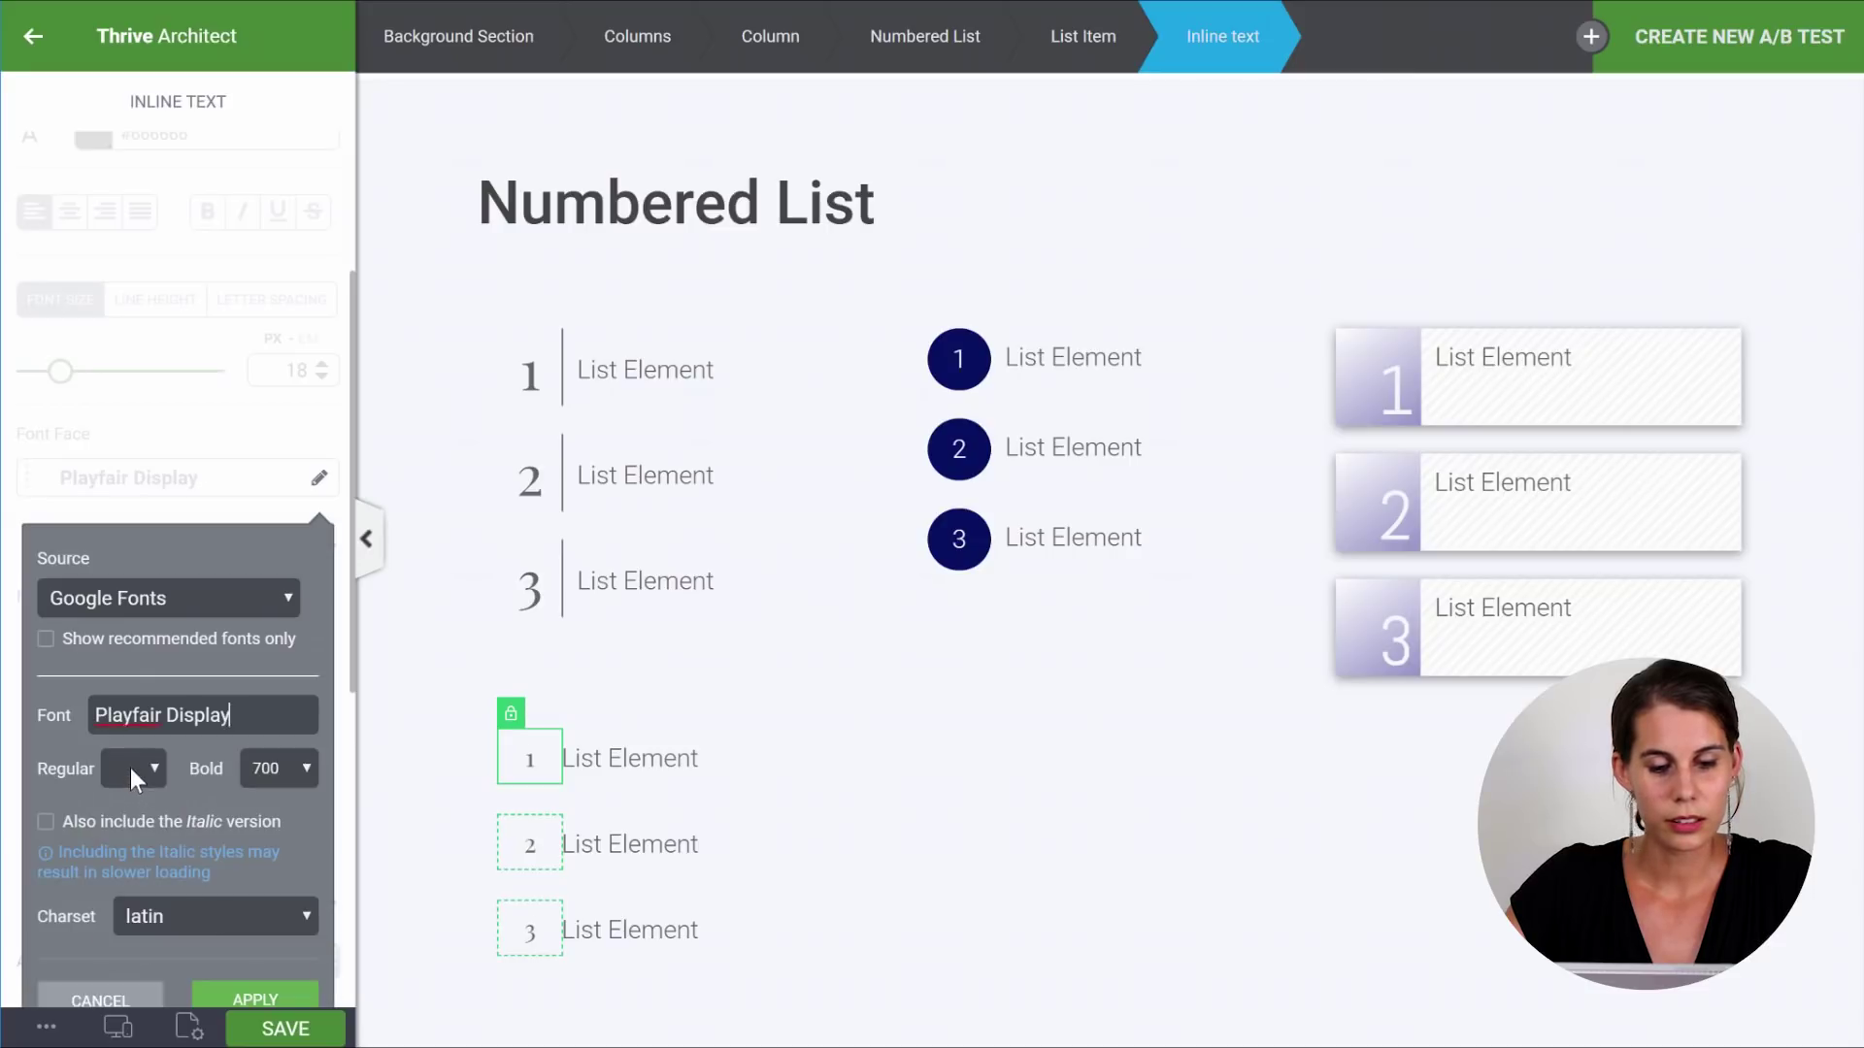
scroll(247, 784, "down", 3)
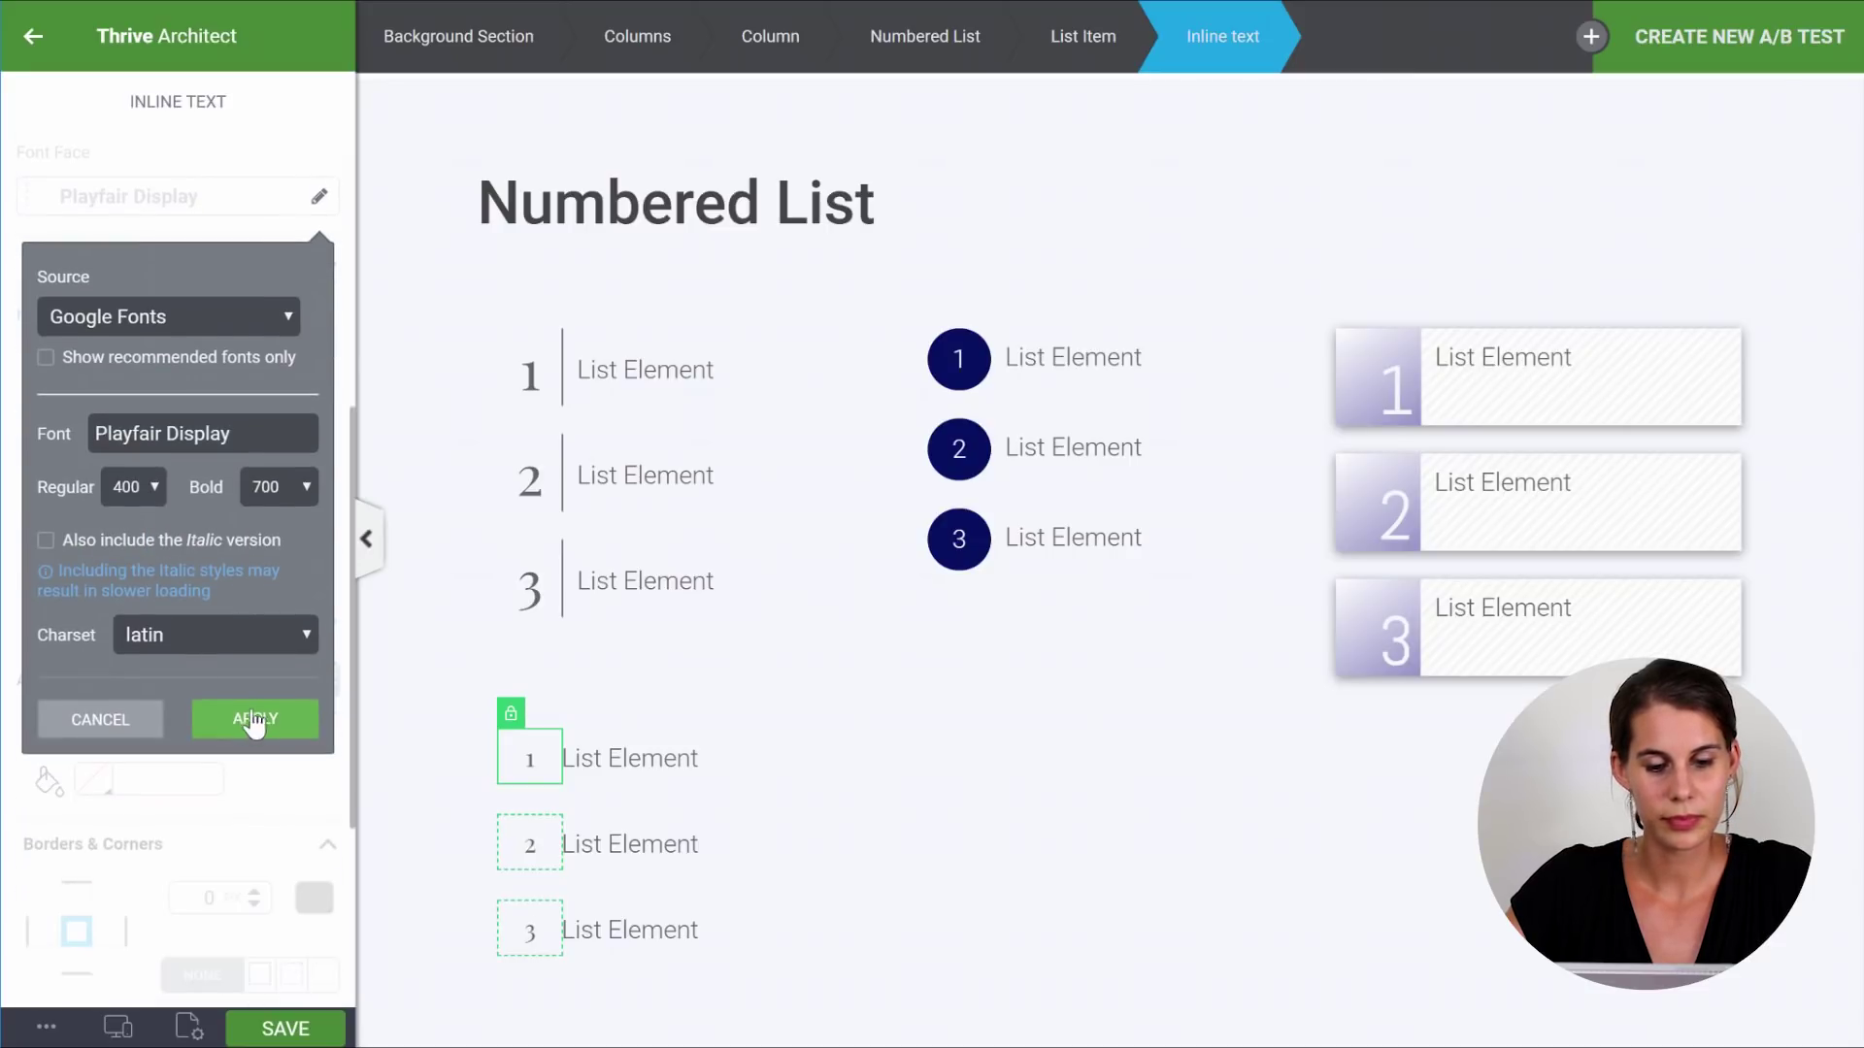
left_click(250, 718)
scroll(211, 336, "up", 3)
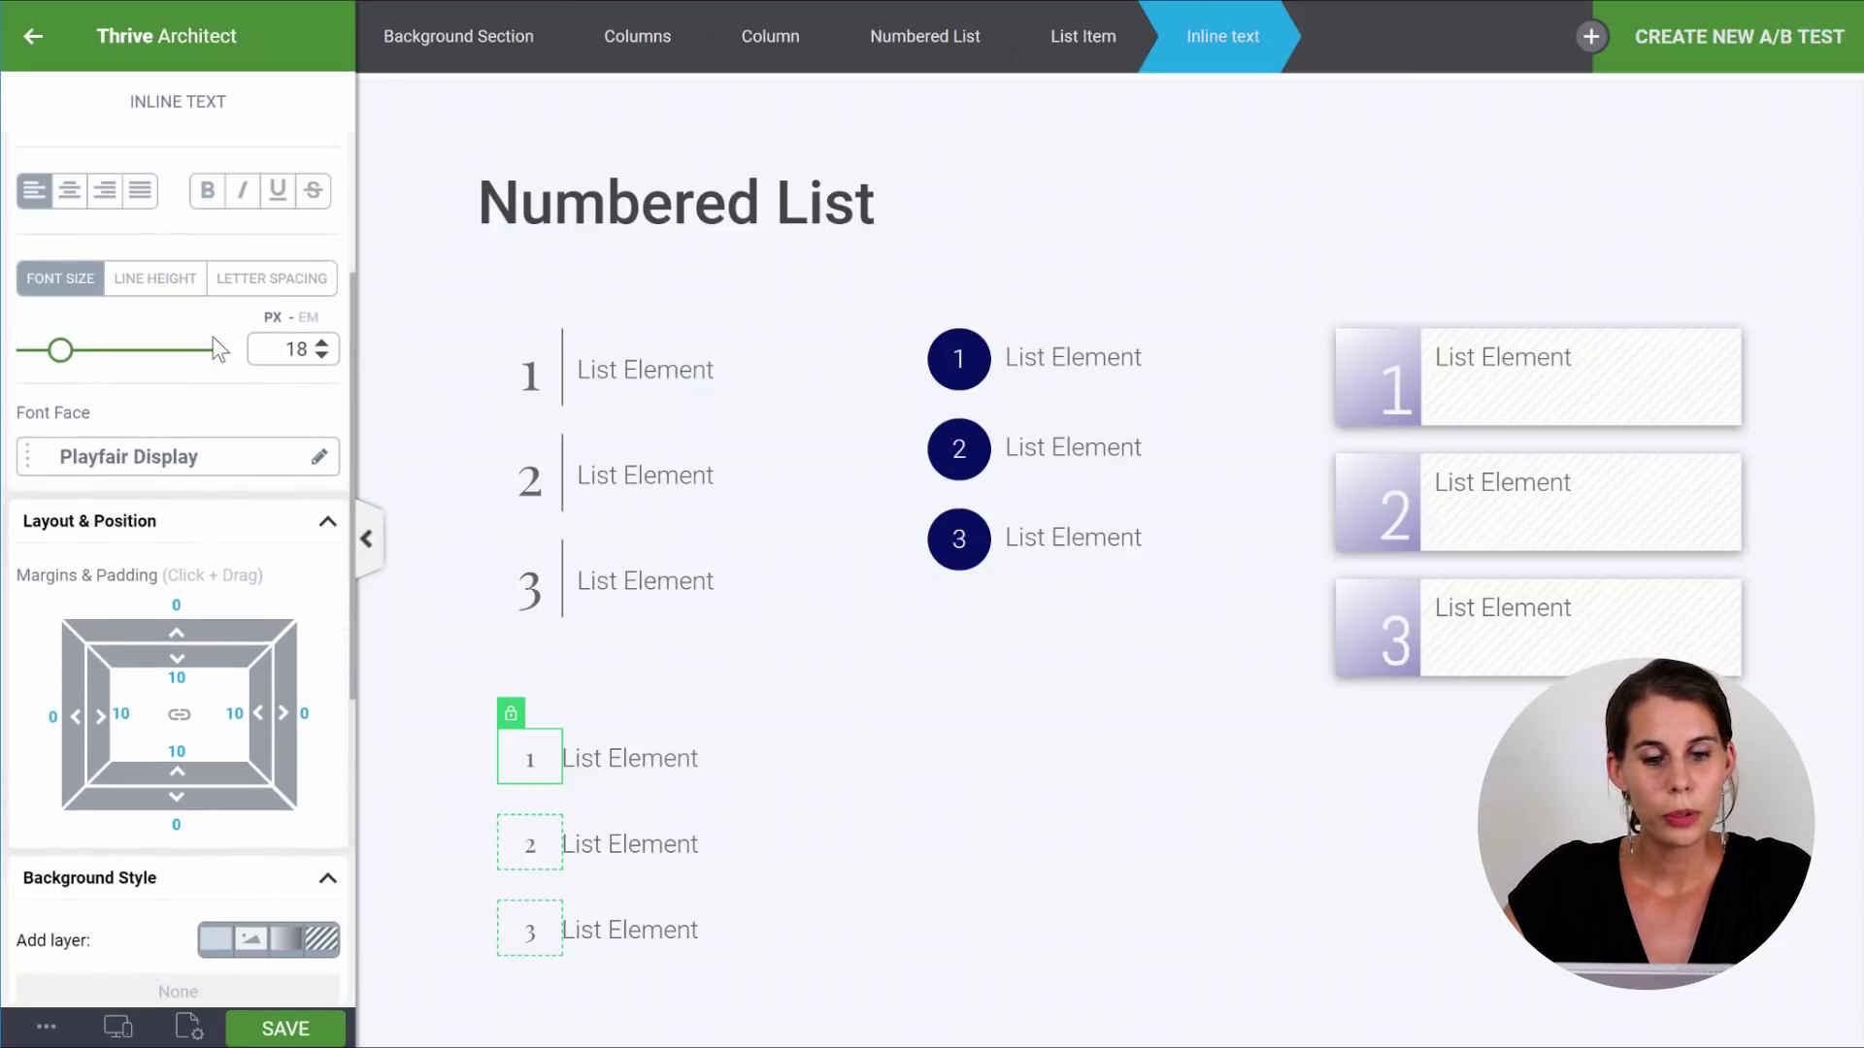
left_click_drag(60, 351, 107, 365)
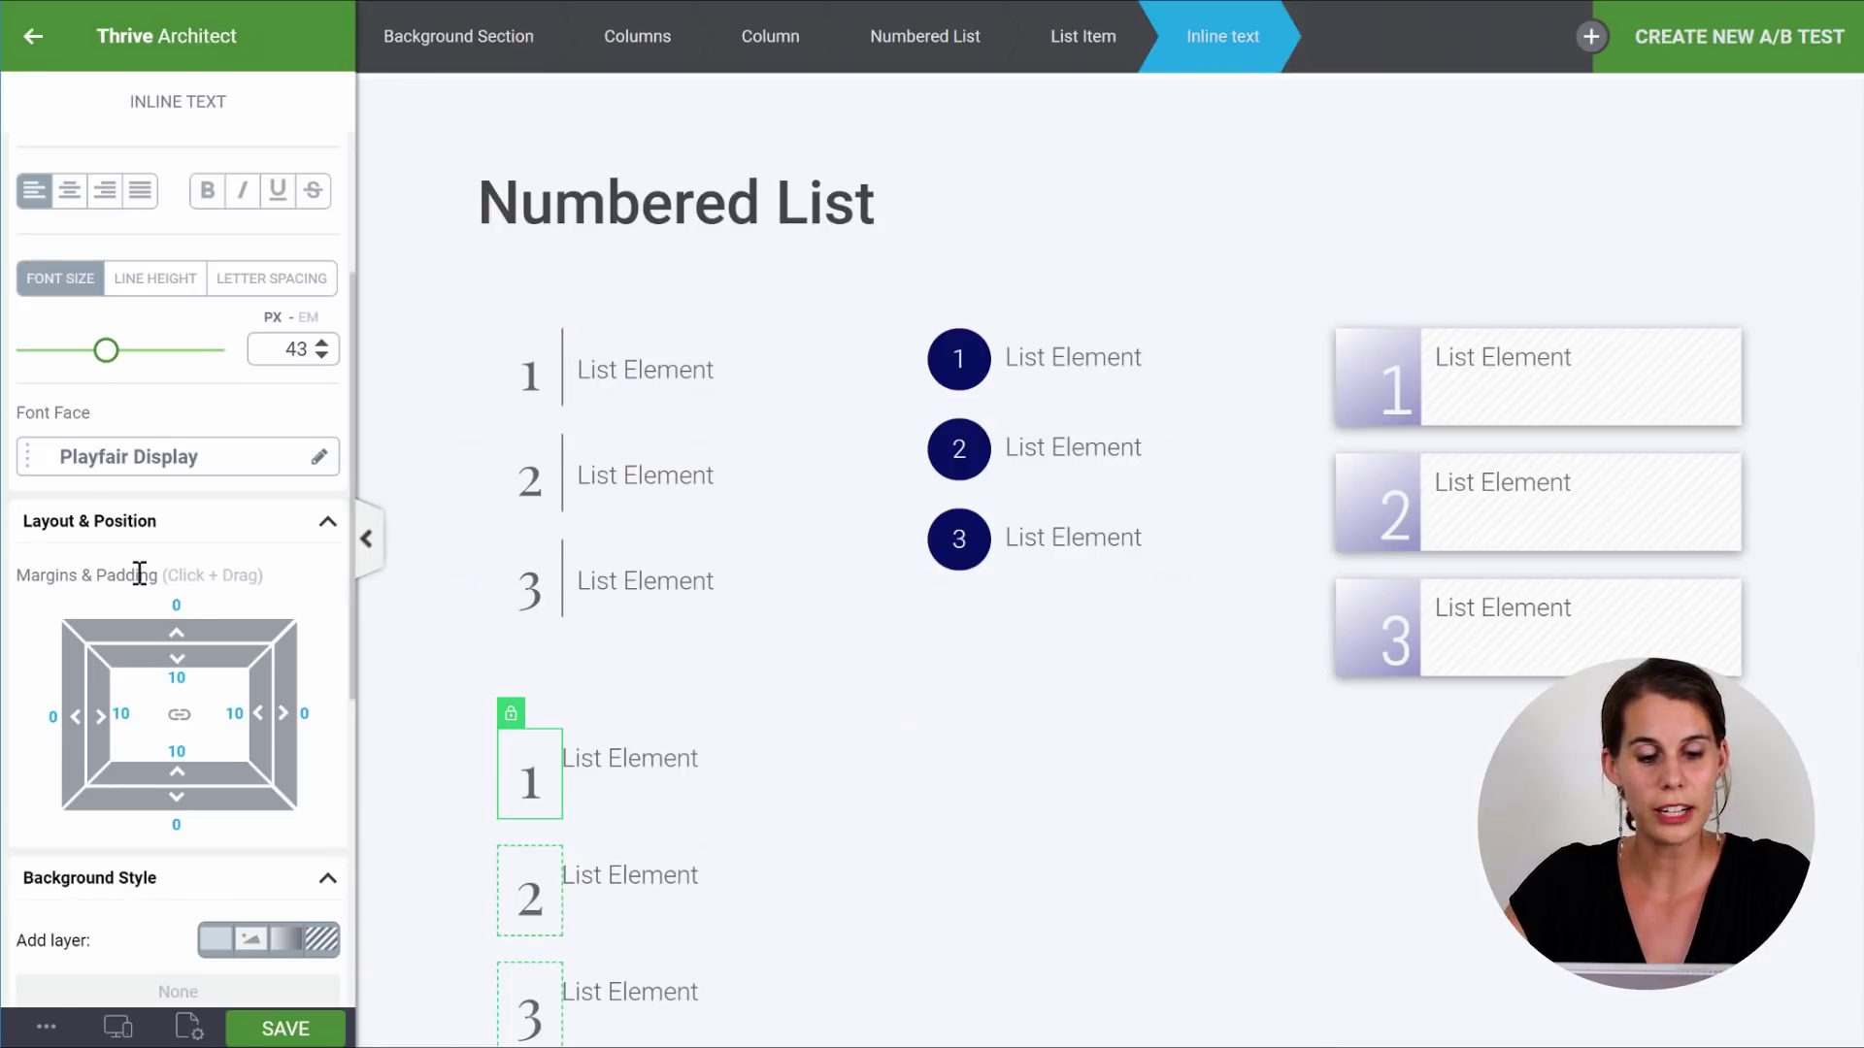
Add a solid 1 px border to only the right side of the grouped numbers.
scroll(137, 570, "down", 6)
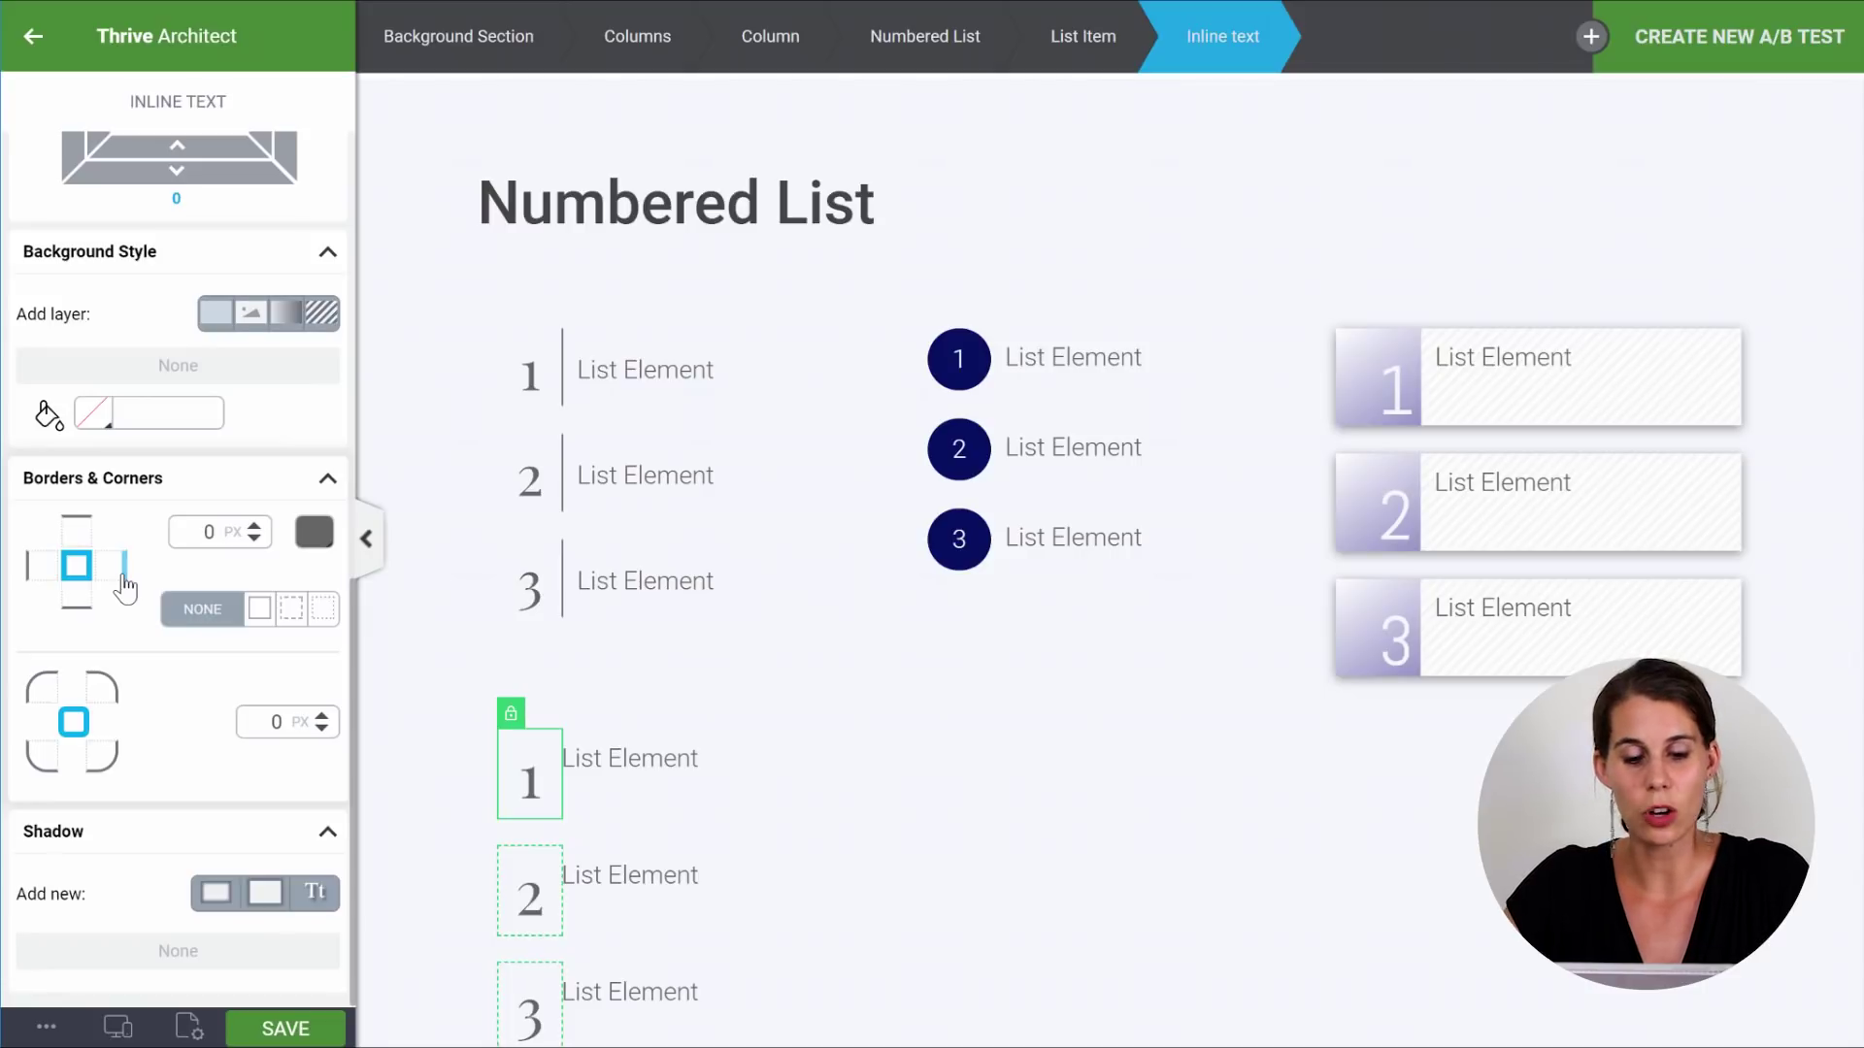
left_click(125, 567)
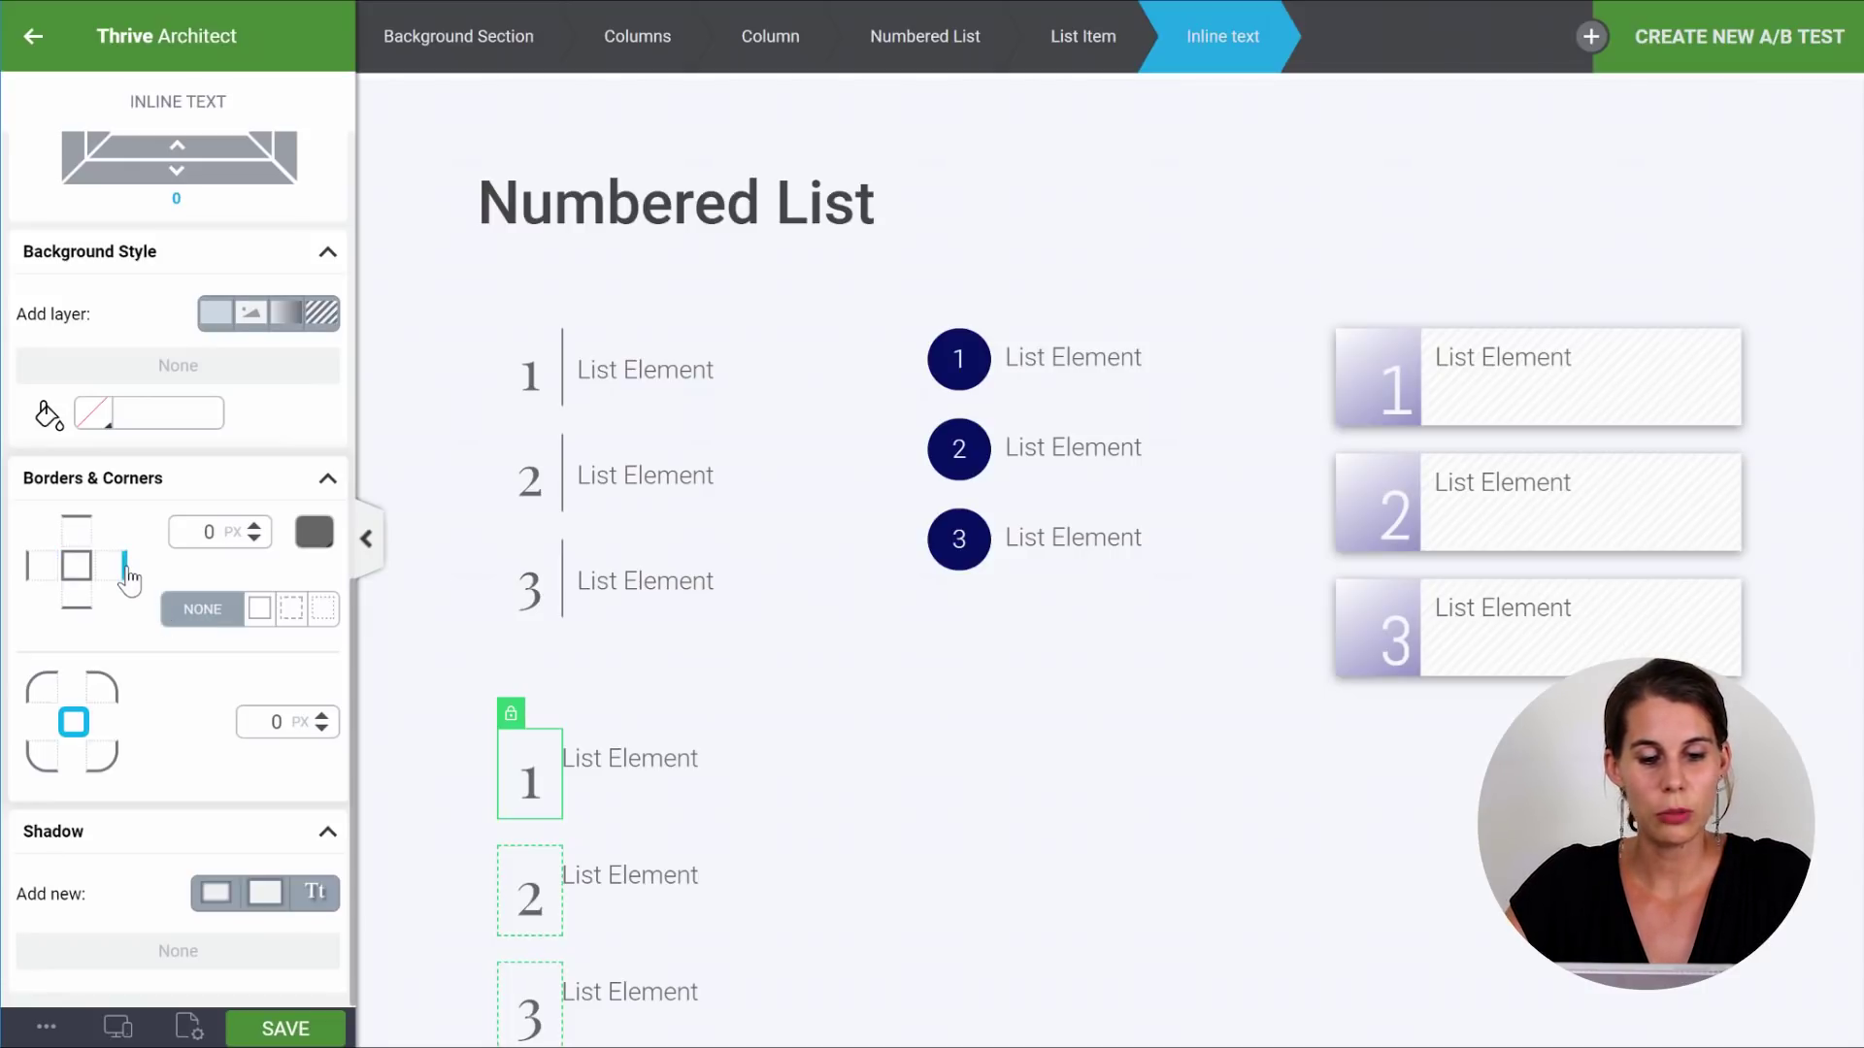
left_click(262, 611)
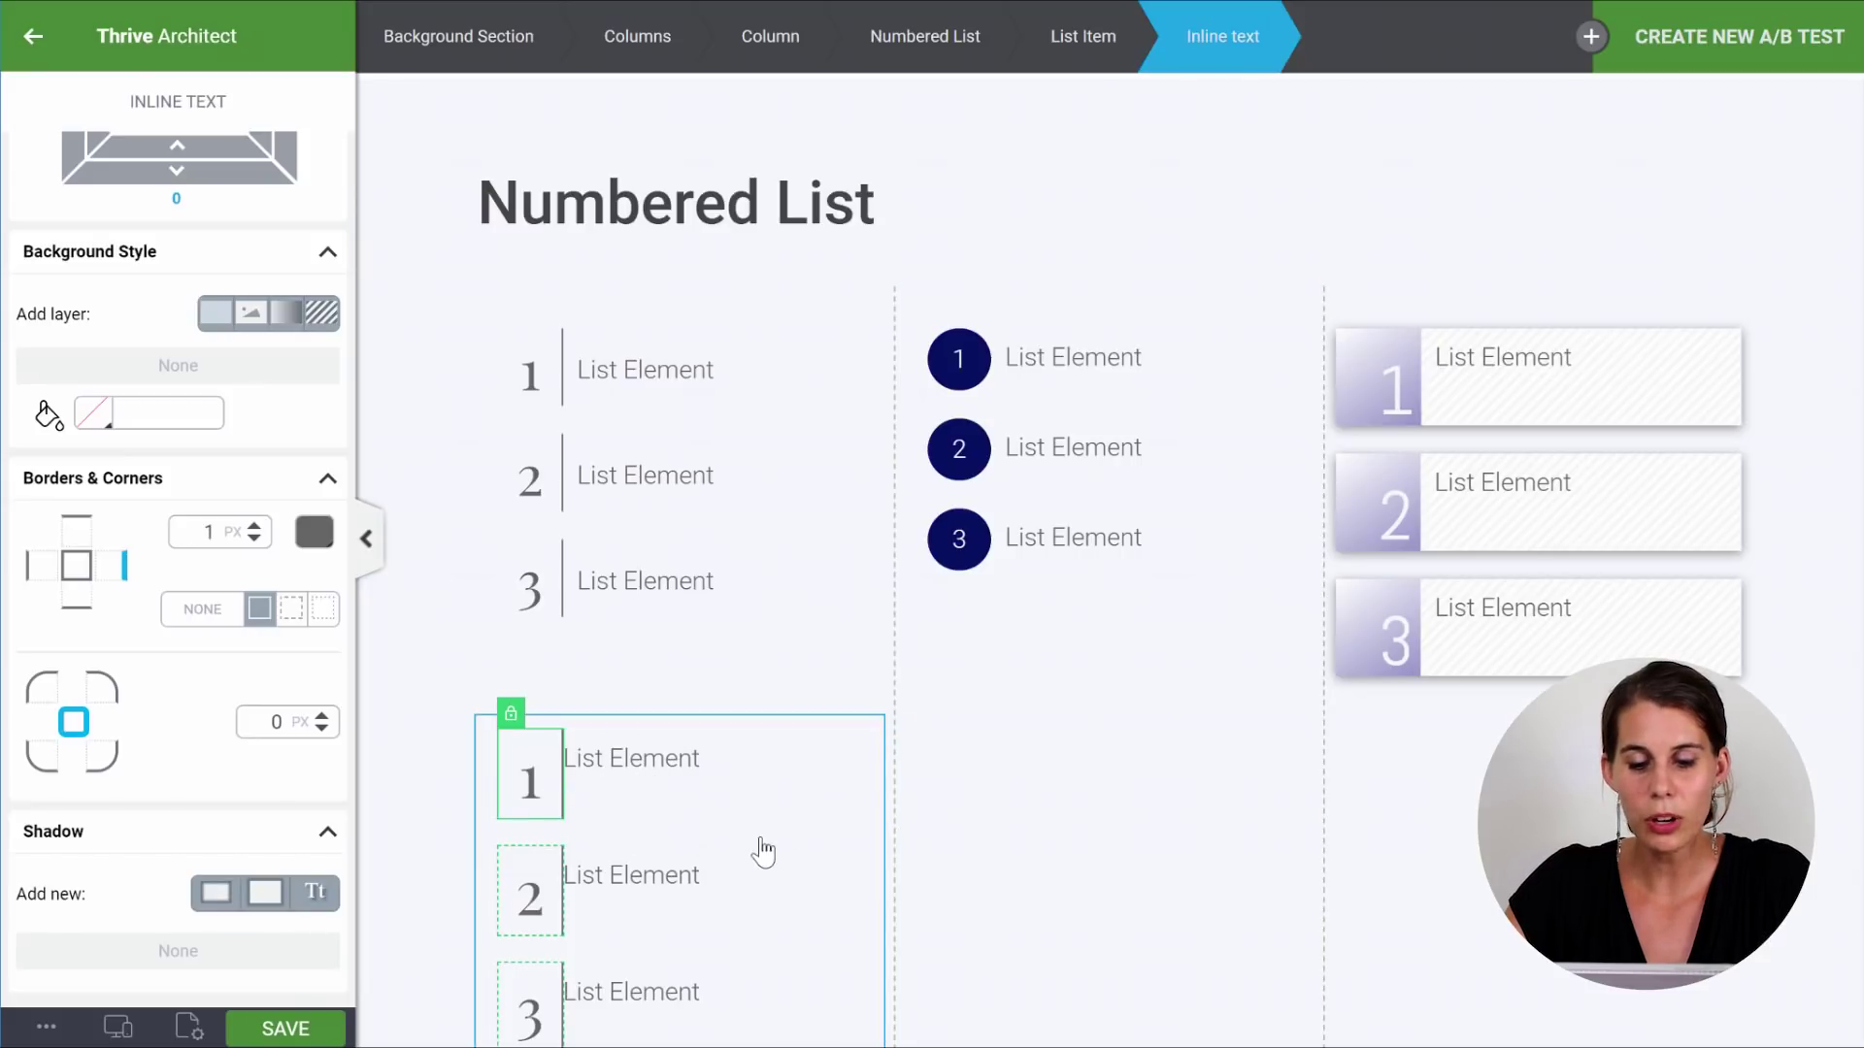
left_click(1015, 884)
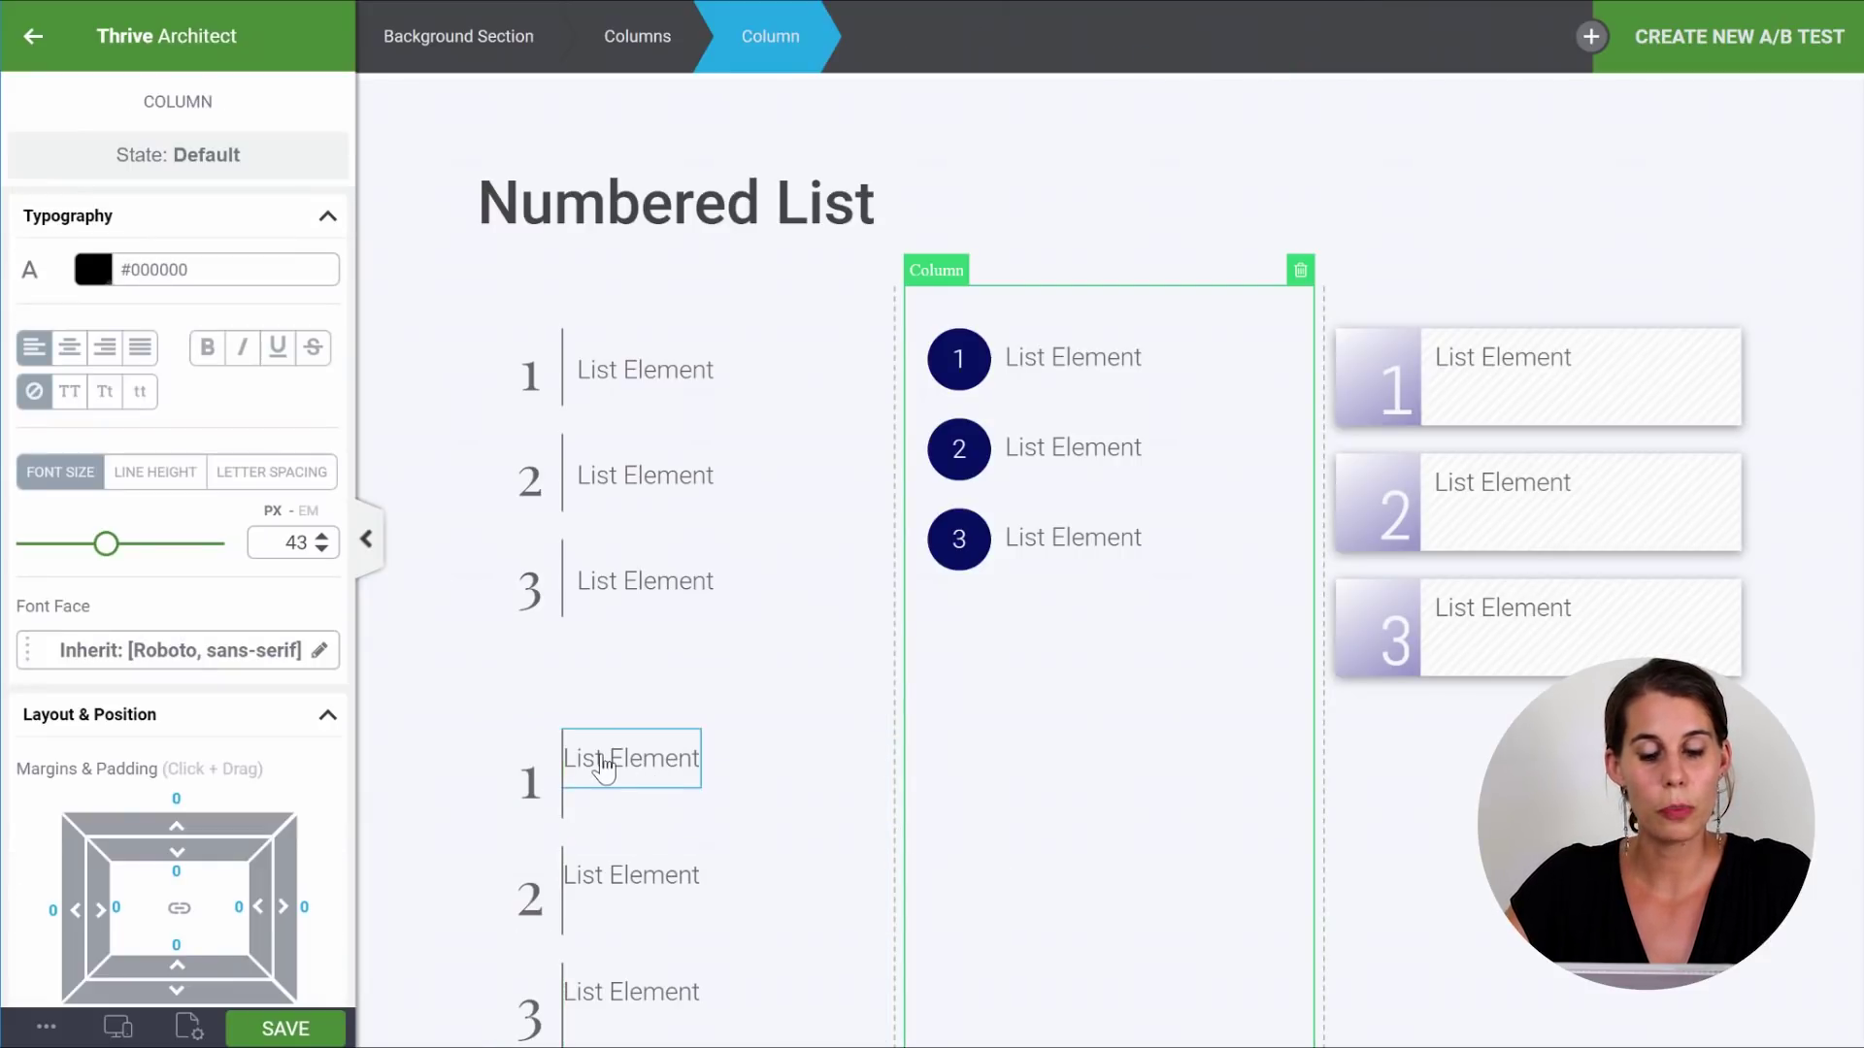
Set the right margin of the grouped numbers in the new list to 10.
scroll(603, 761, "down", 2)
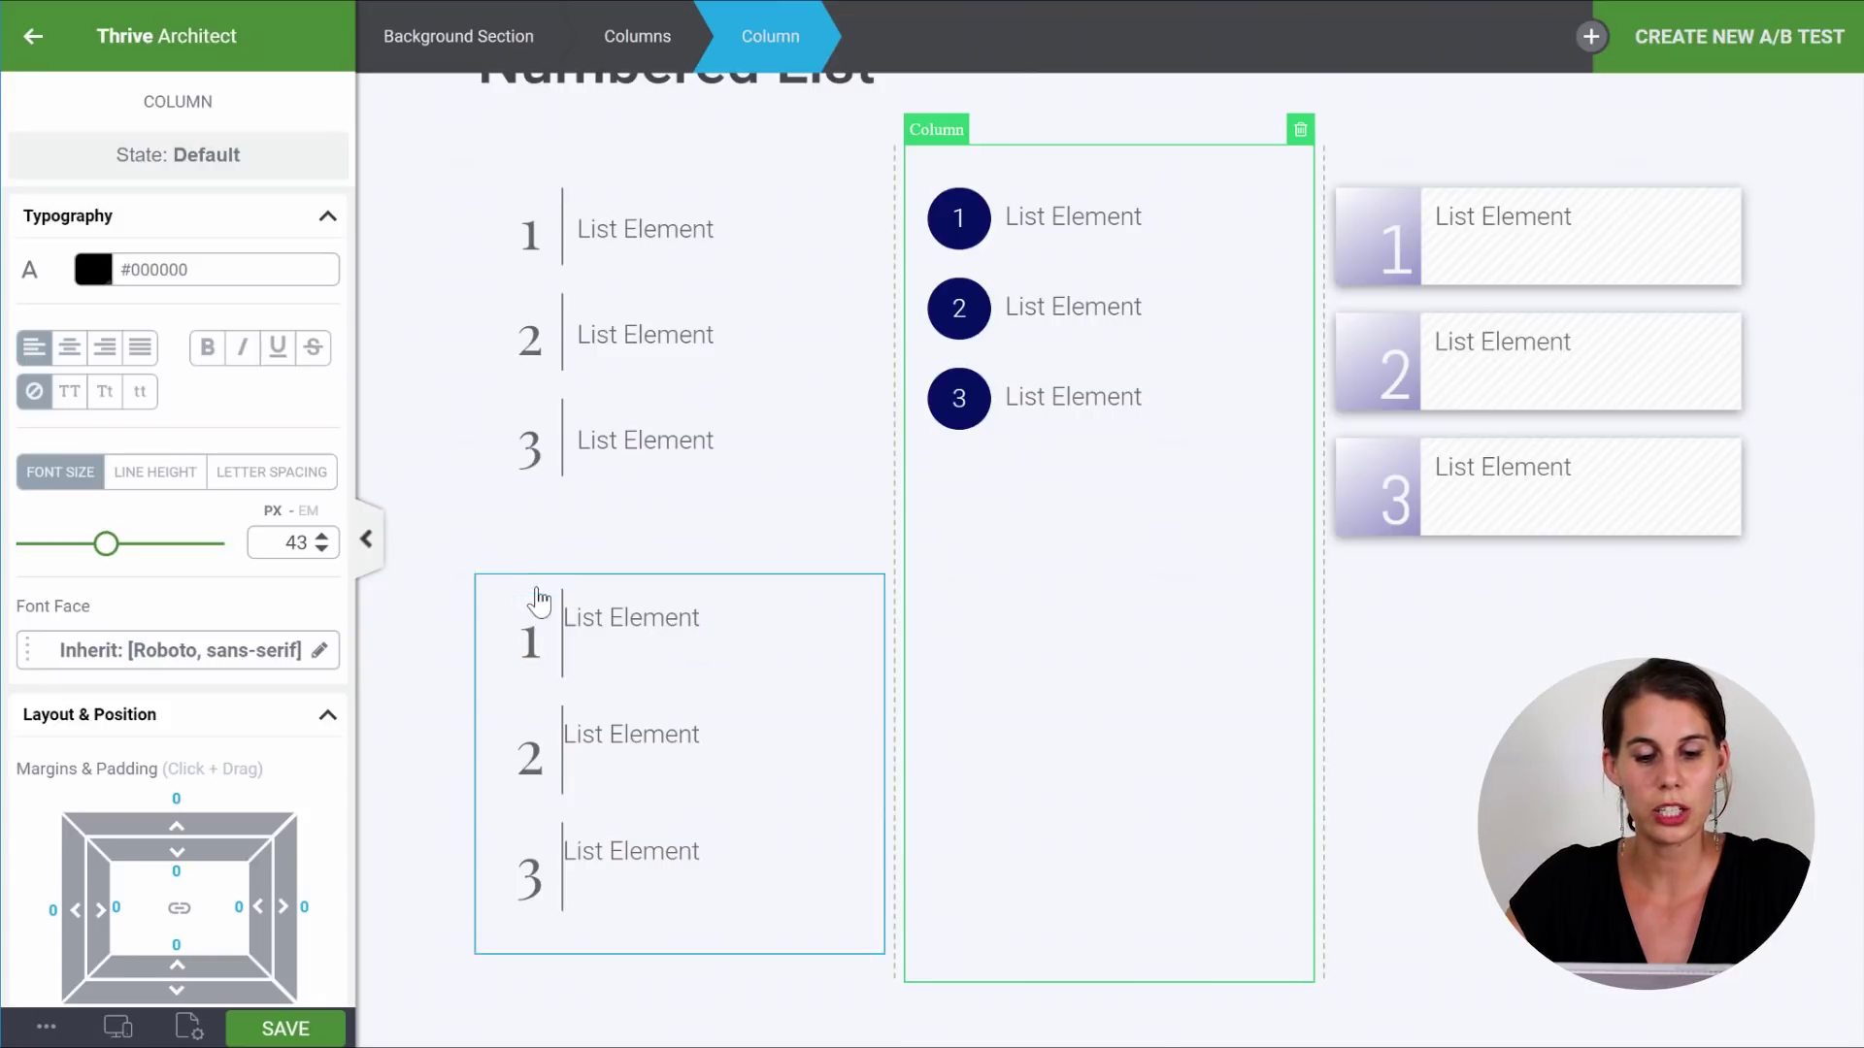
left_click(562, 662)
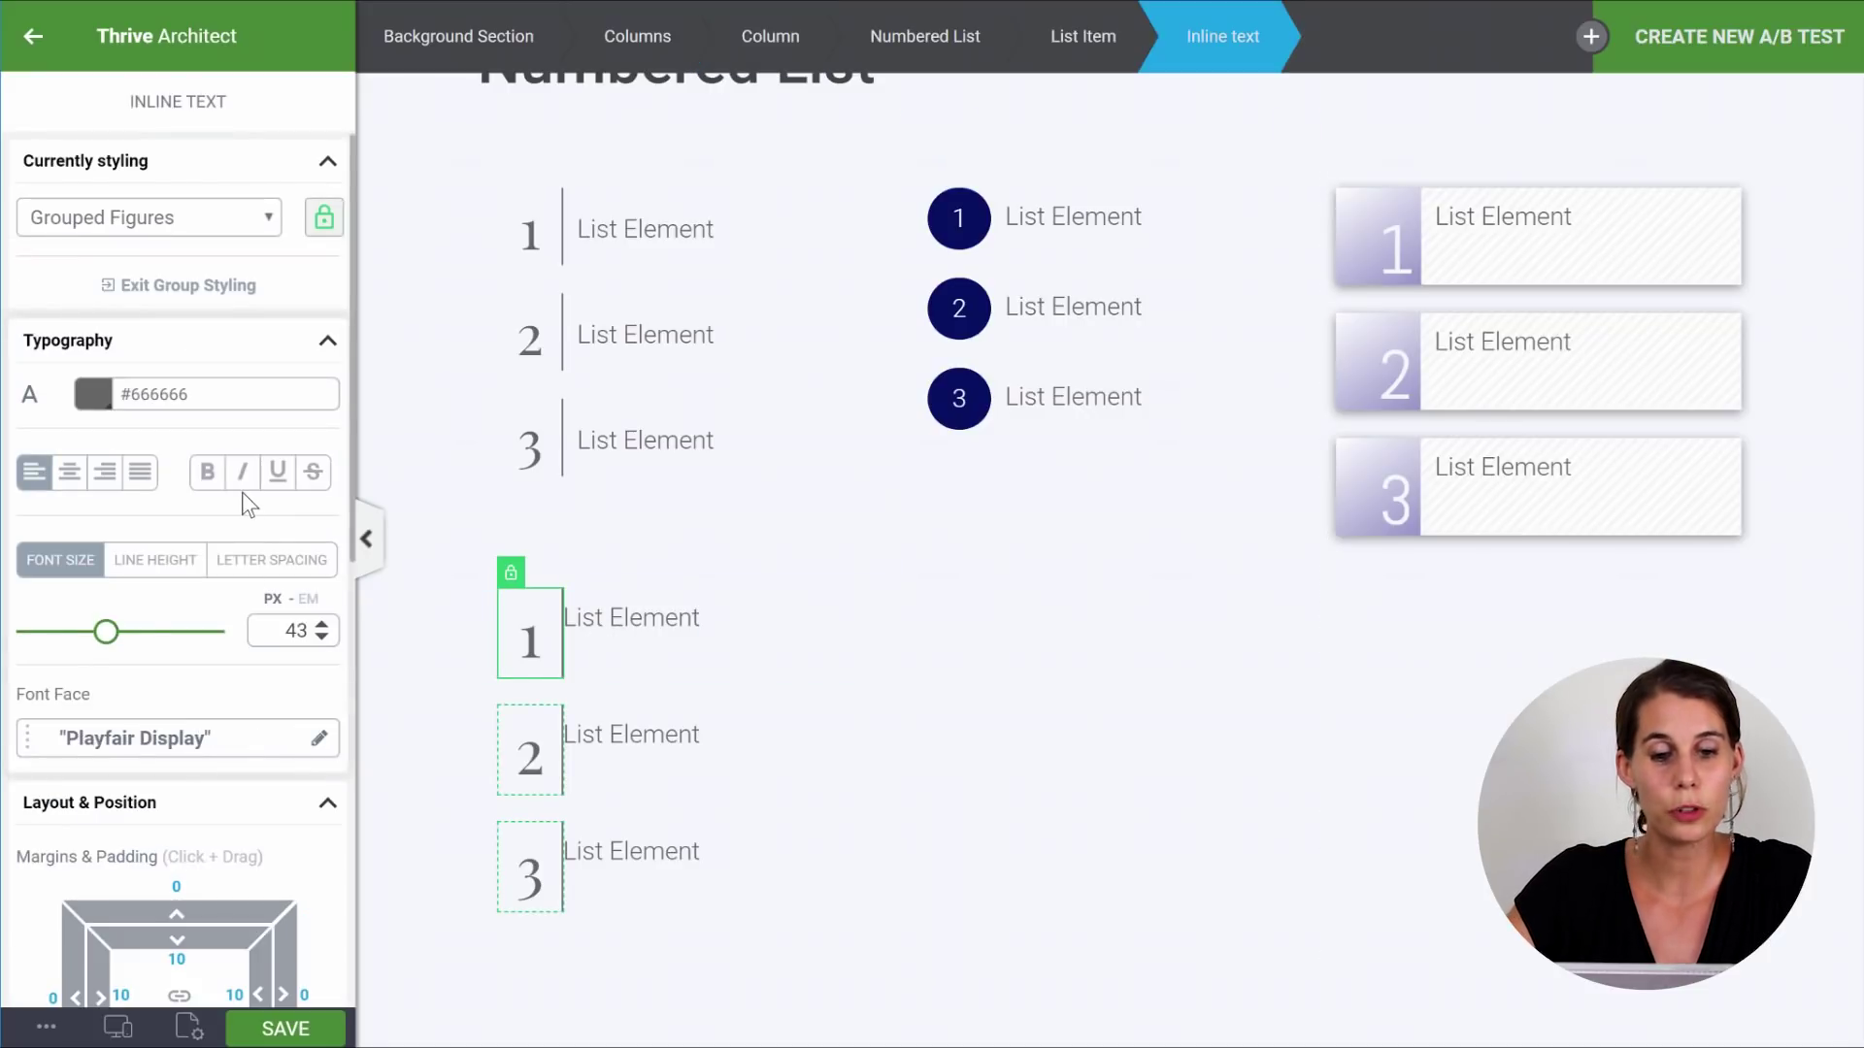
scroll(249, 502, "down", 3)
left_click(304, 713)
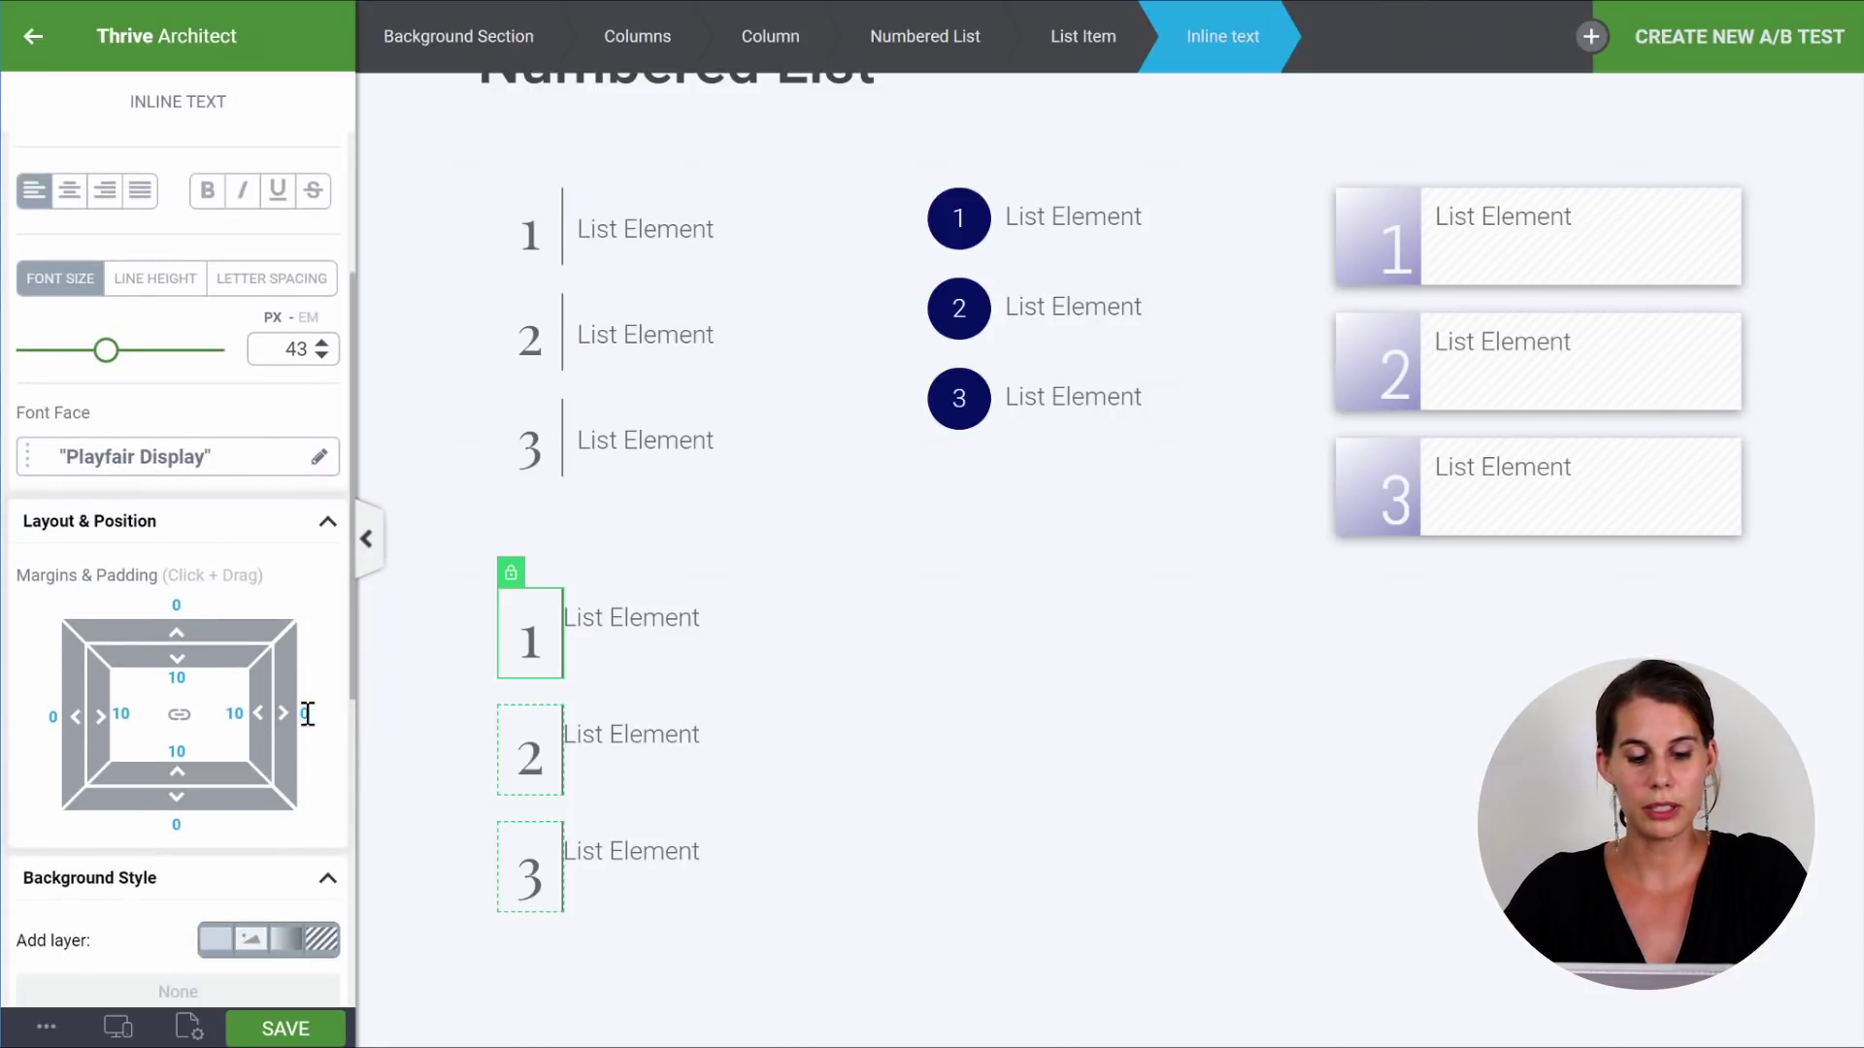
type("10")
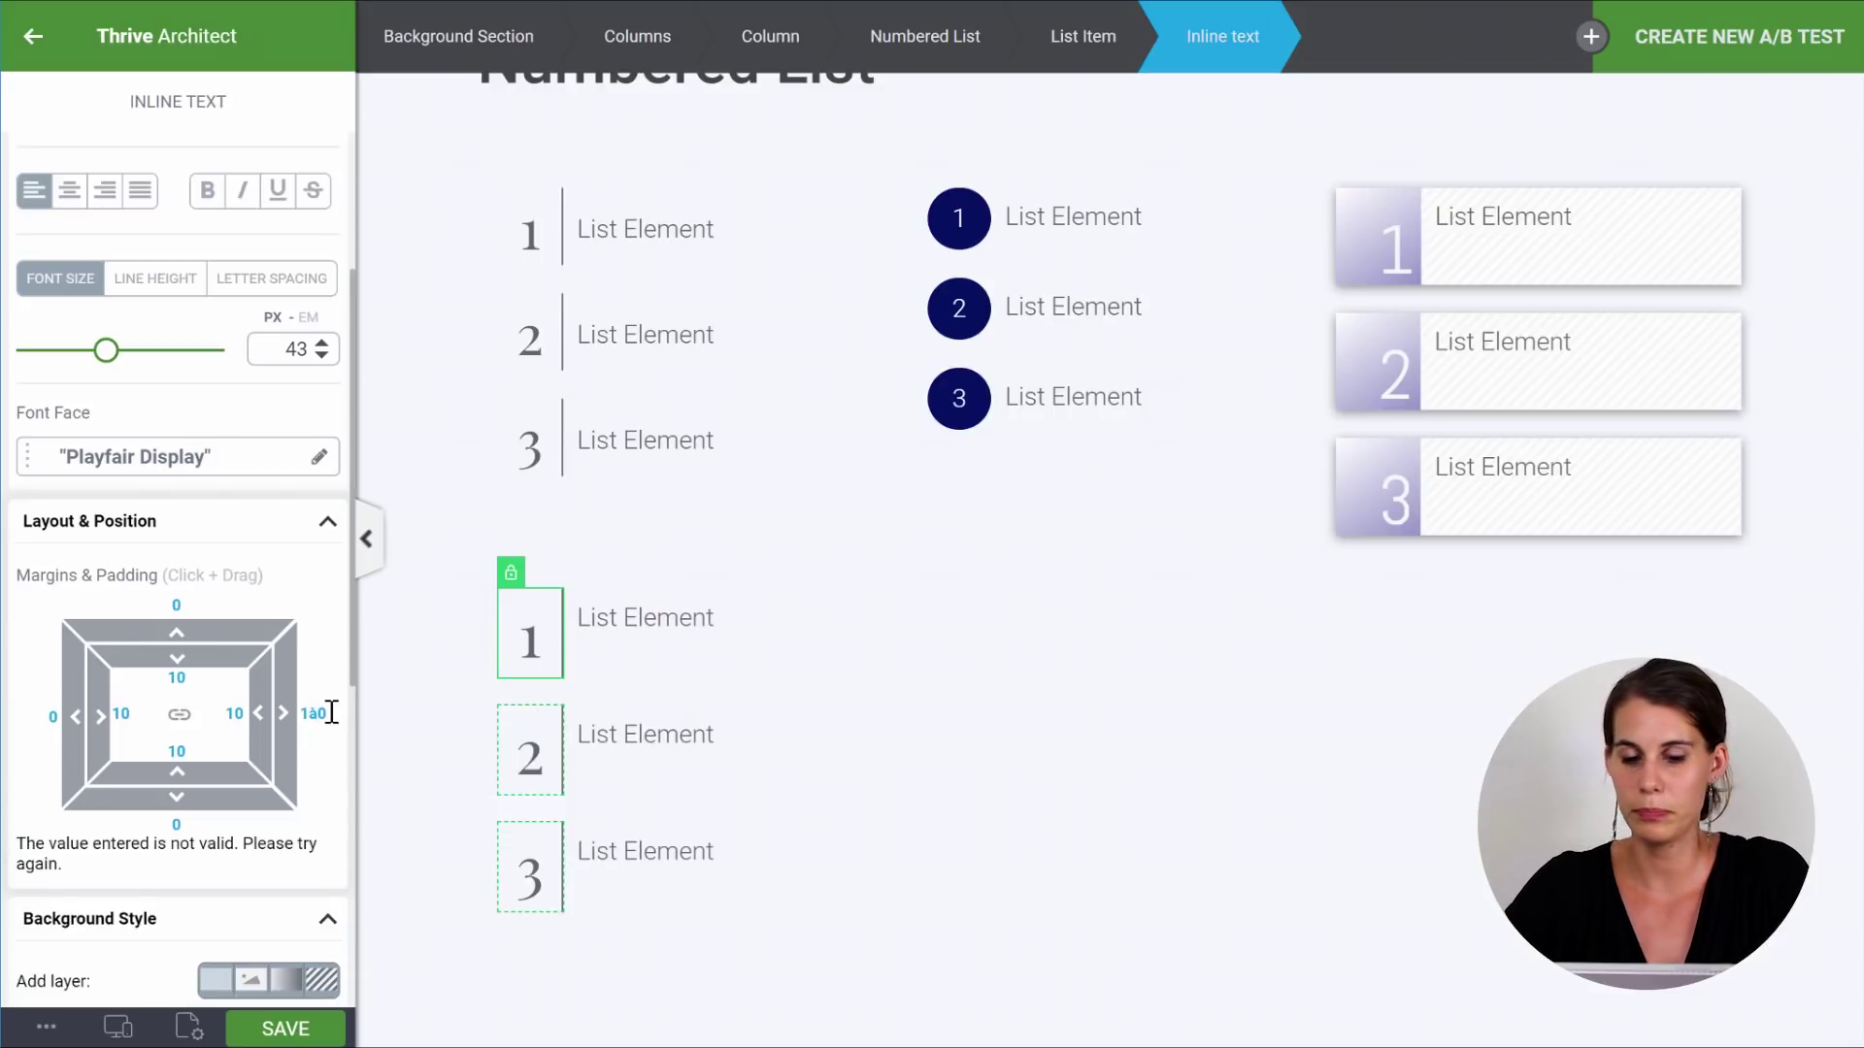
key("BackSpace")
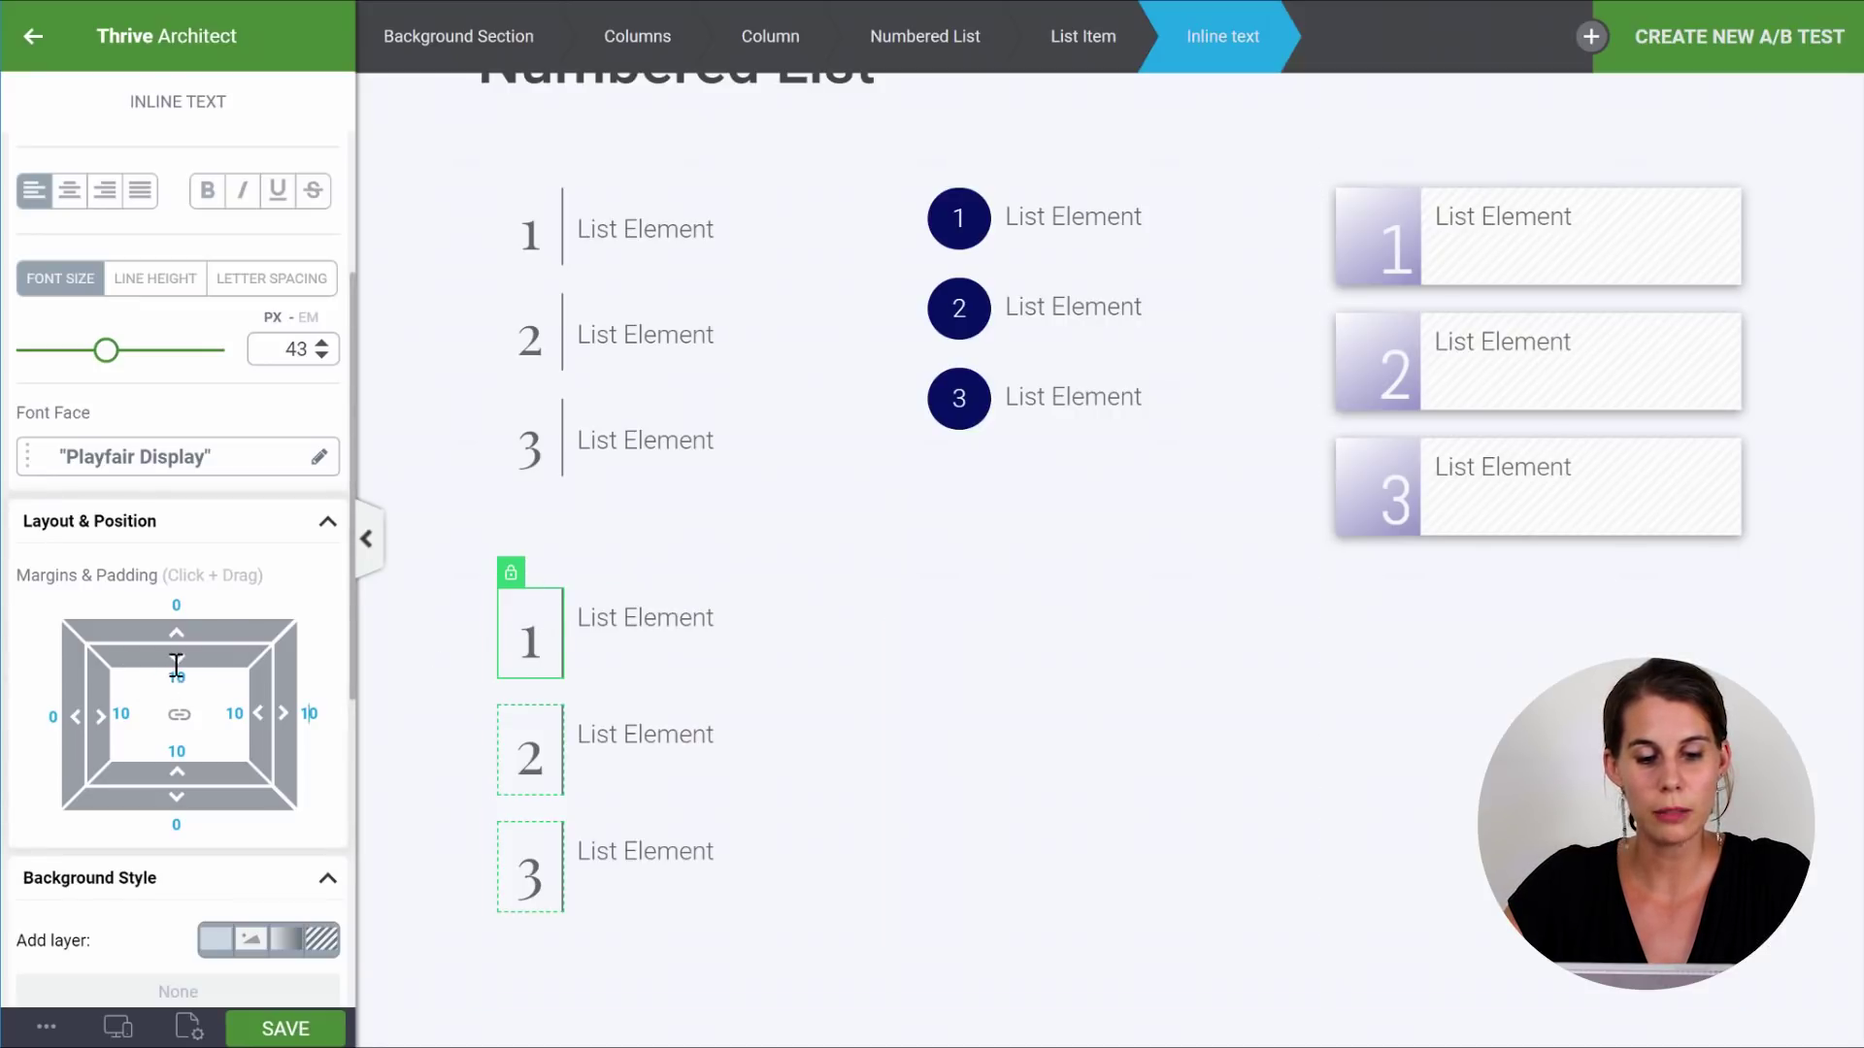
Reduce the top padding of the grouped numbers and add a little top spacing to the grouped list texts.
left_click_drag(177, 664, 178, 633)
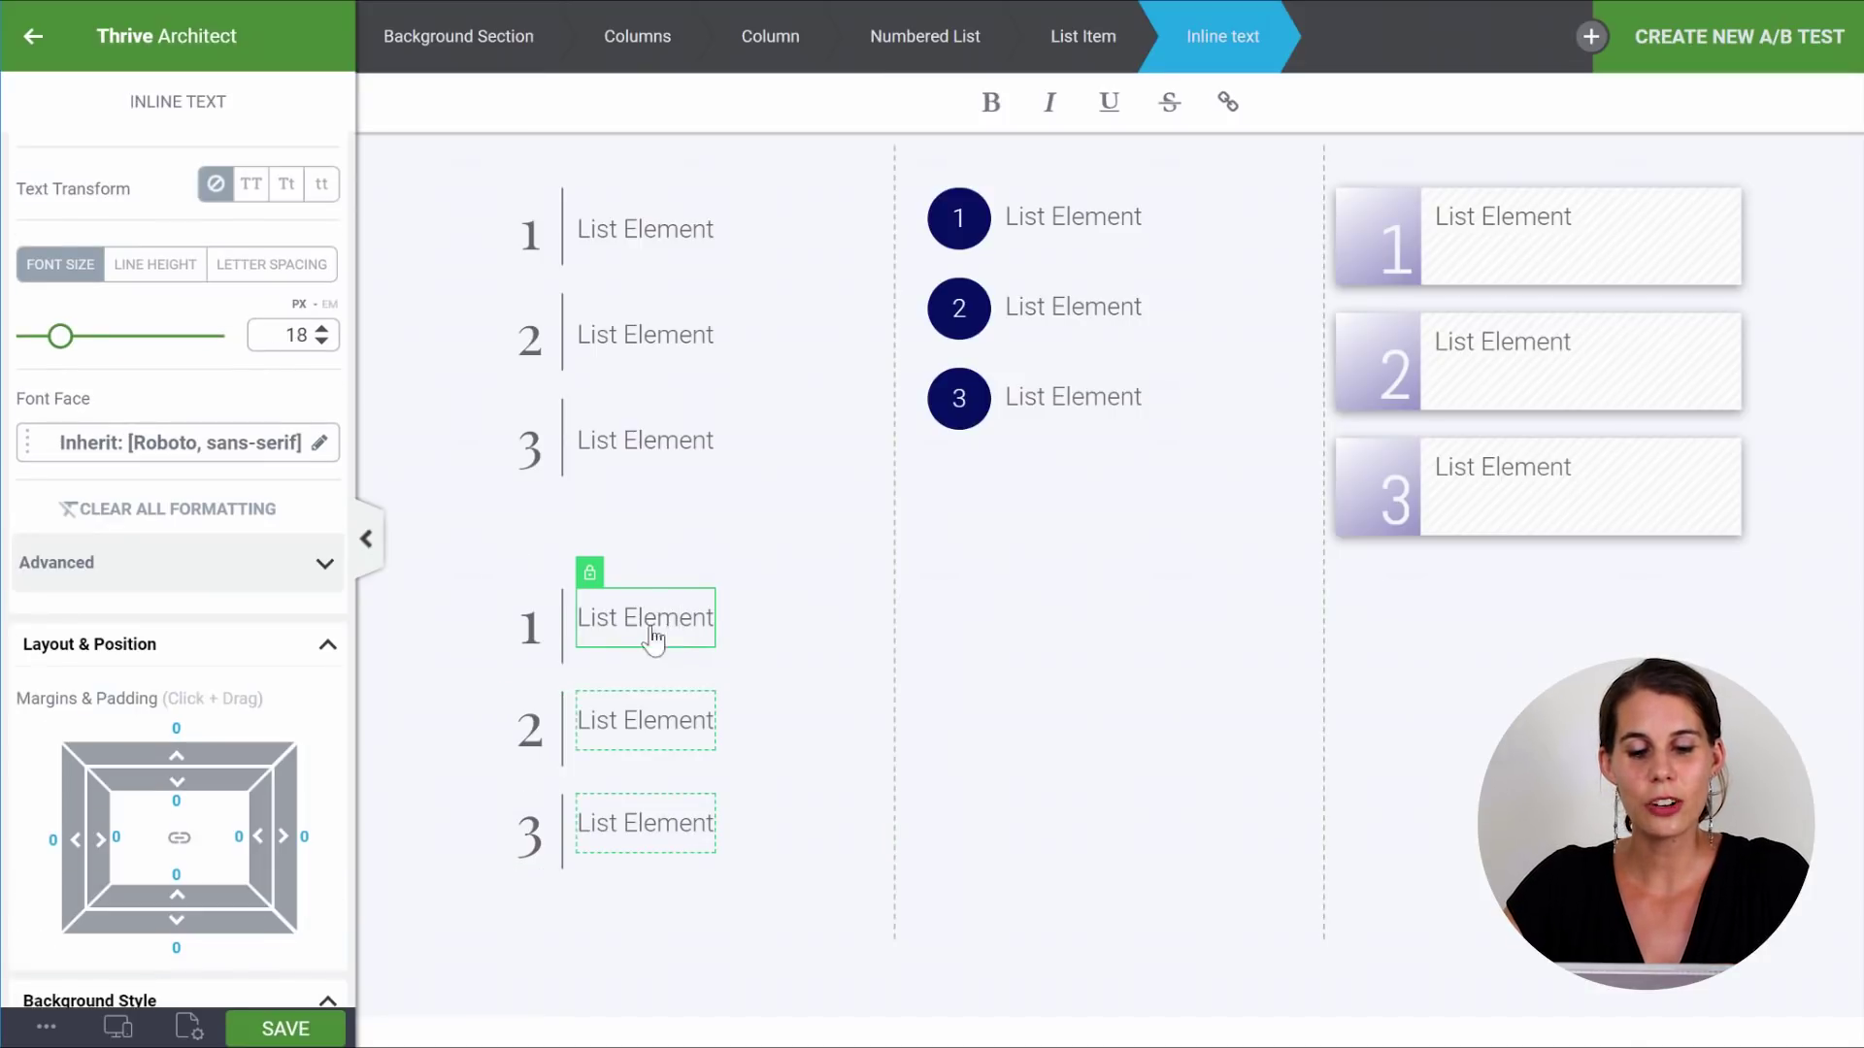
scroll(170, 638, "down", 2)
left_click_drag(178, 641, 181, 664)
left_click(748, 791)
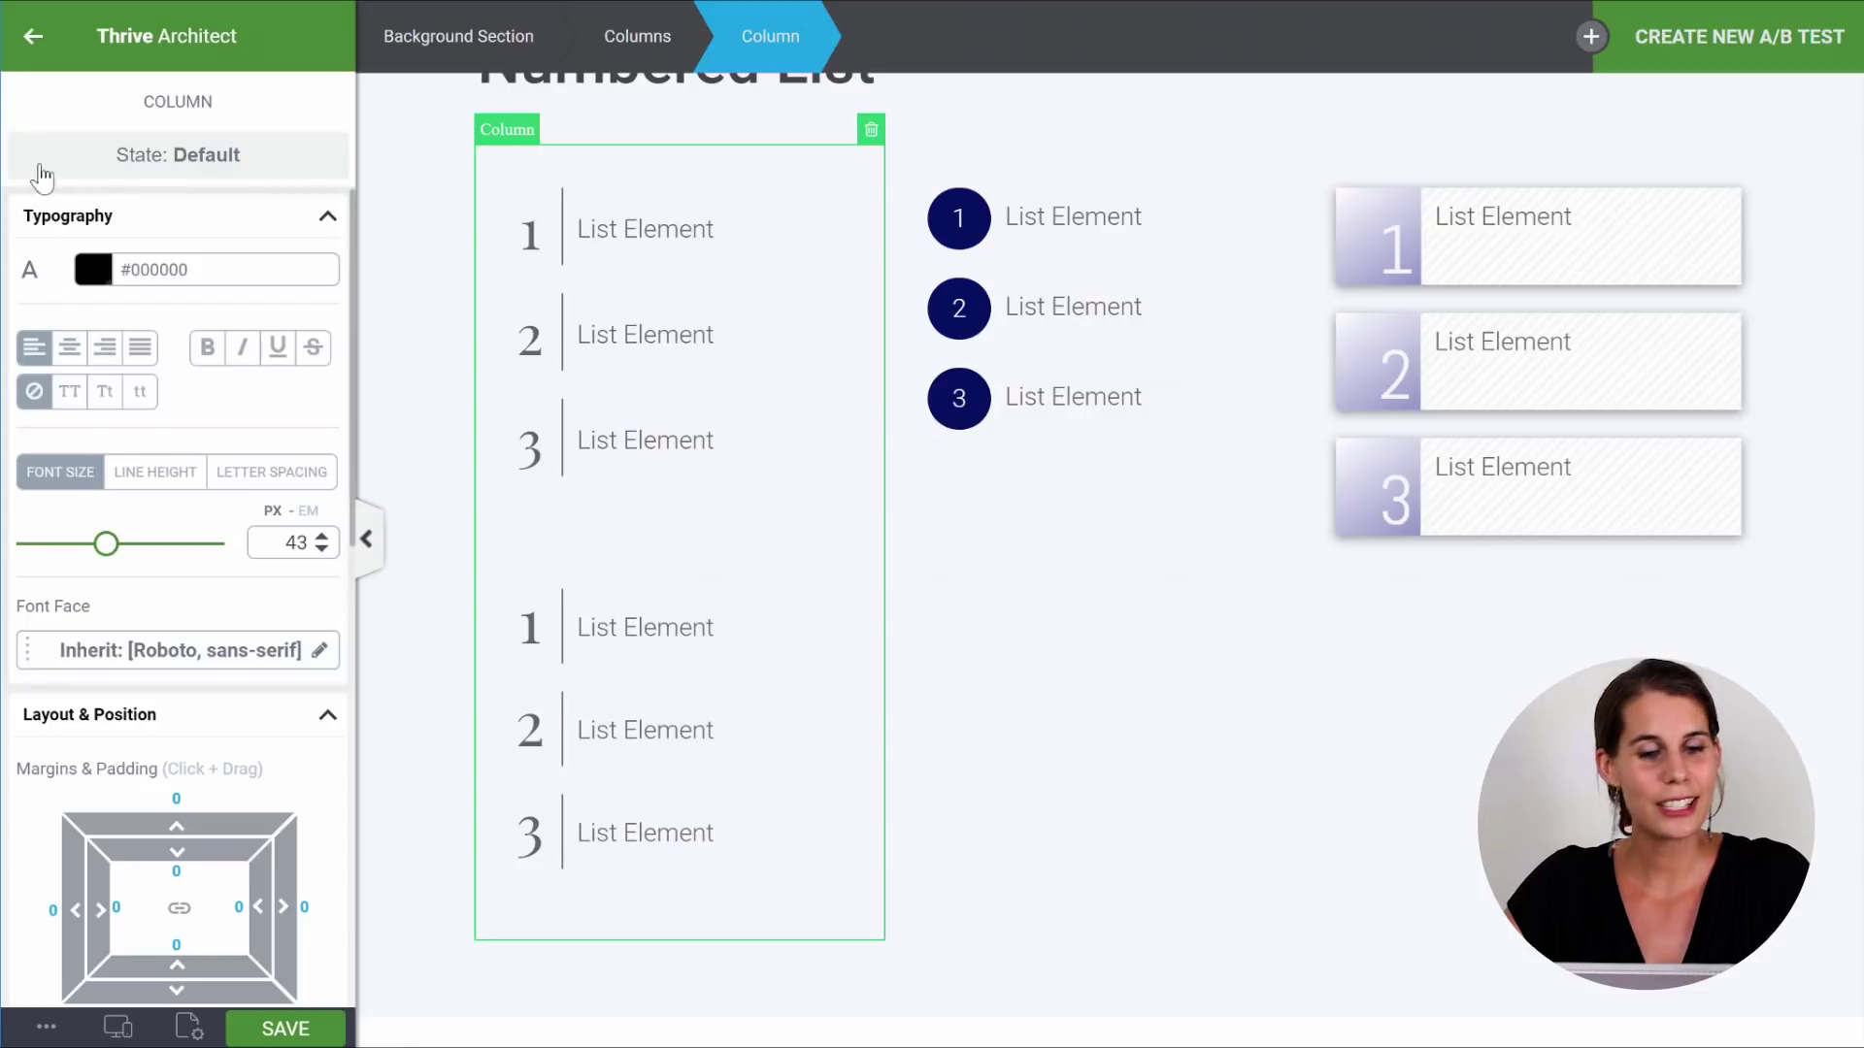
Search the elements for "num" and add a Numbered List below the circled-number example in the middle column.
left_click(37, 40)
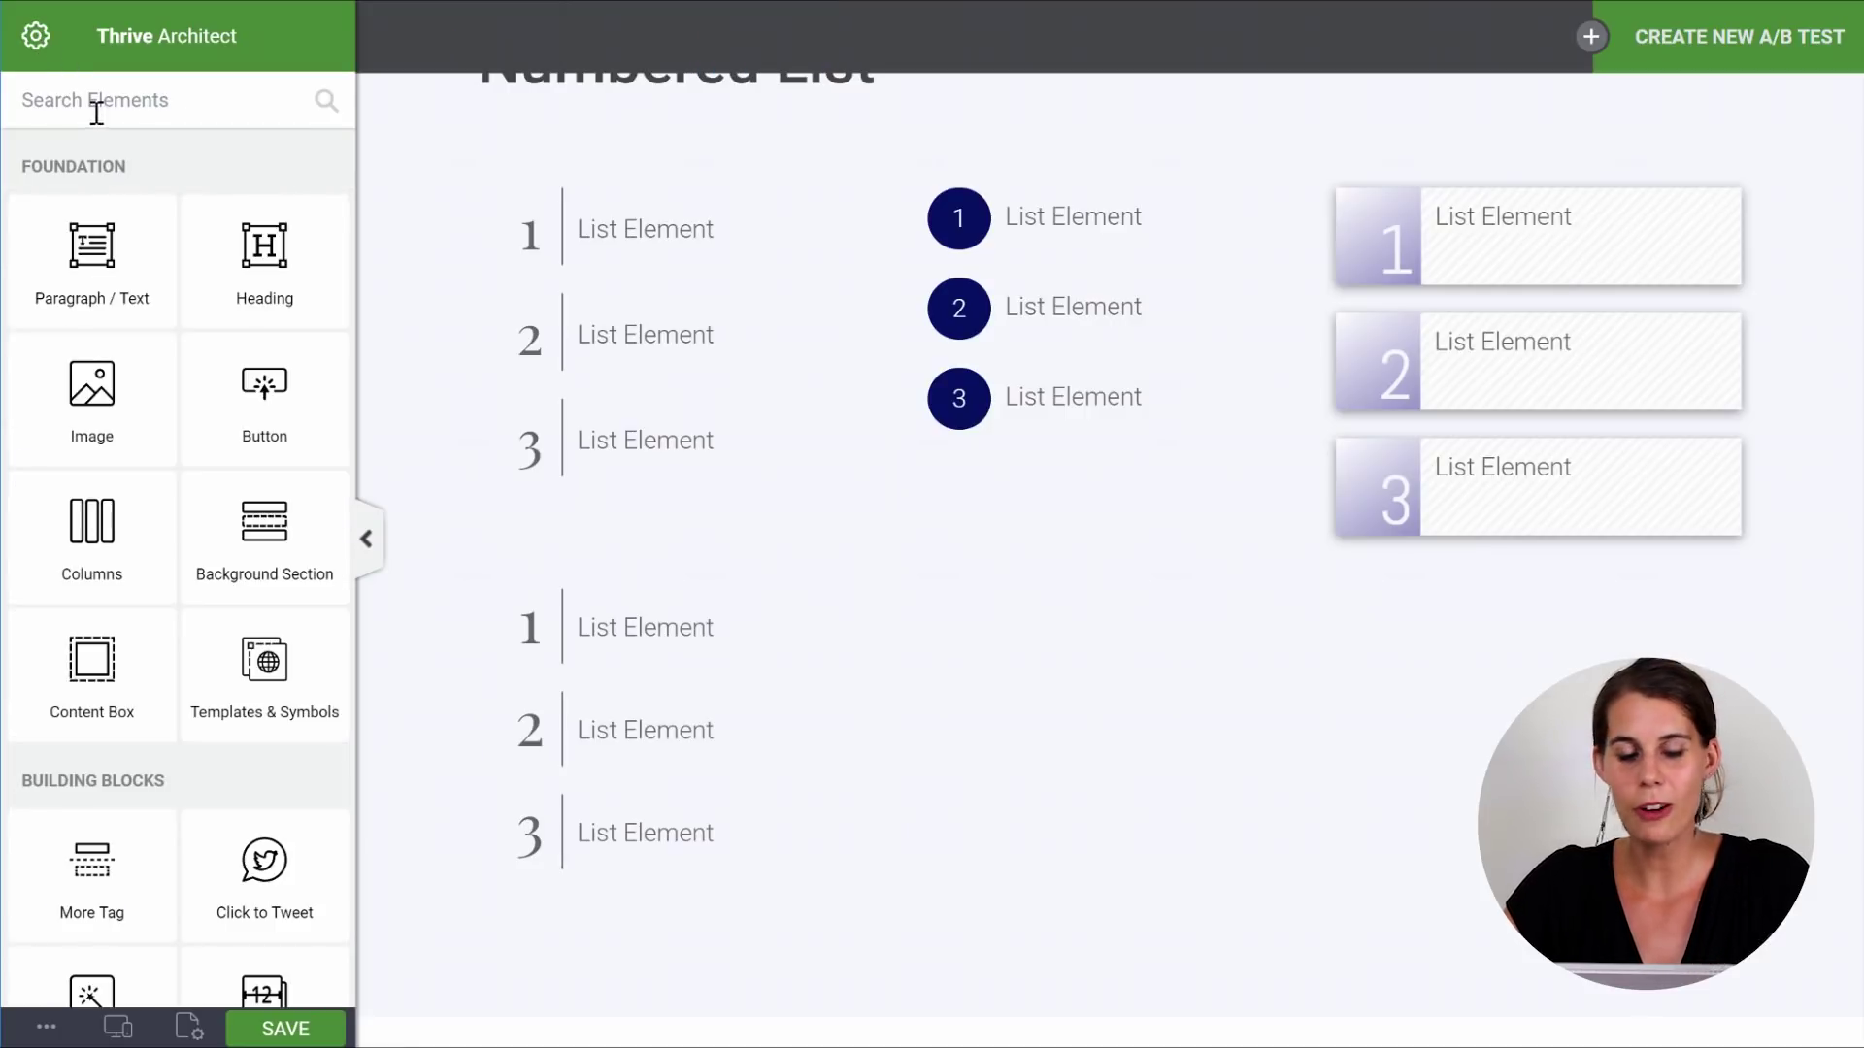
left_click(168, 102)
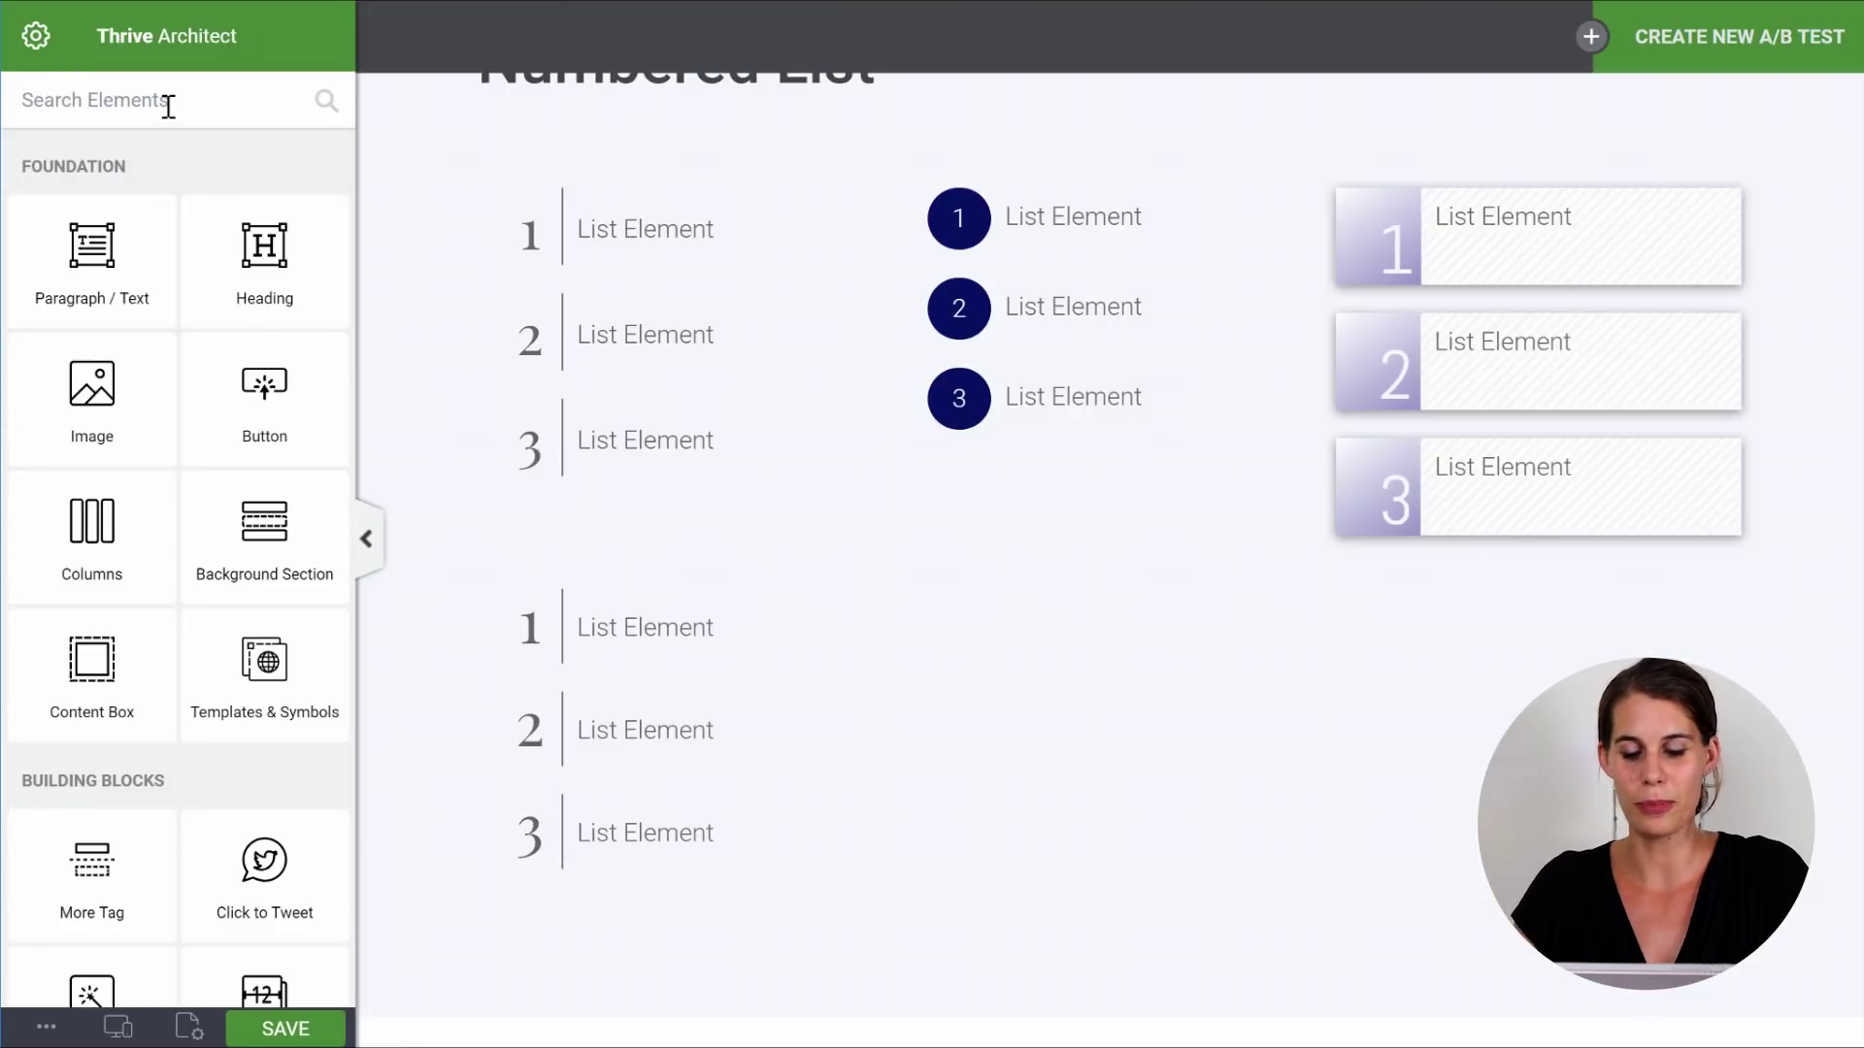
type("num")
left_click_drag(87, 248, 1033, 431)
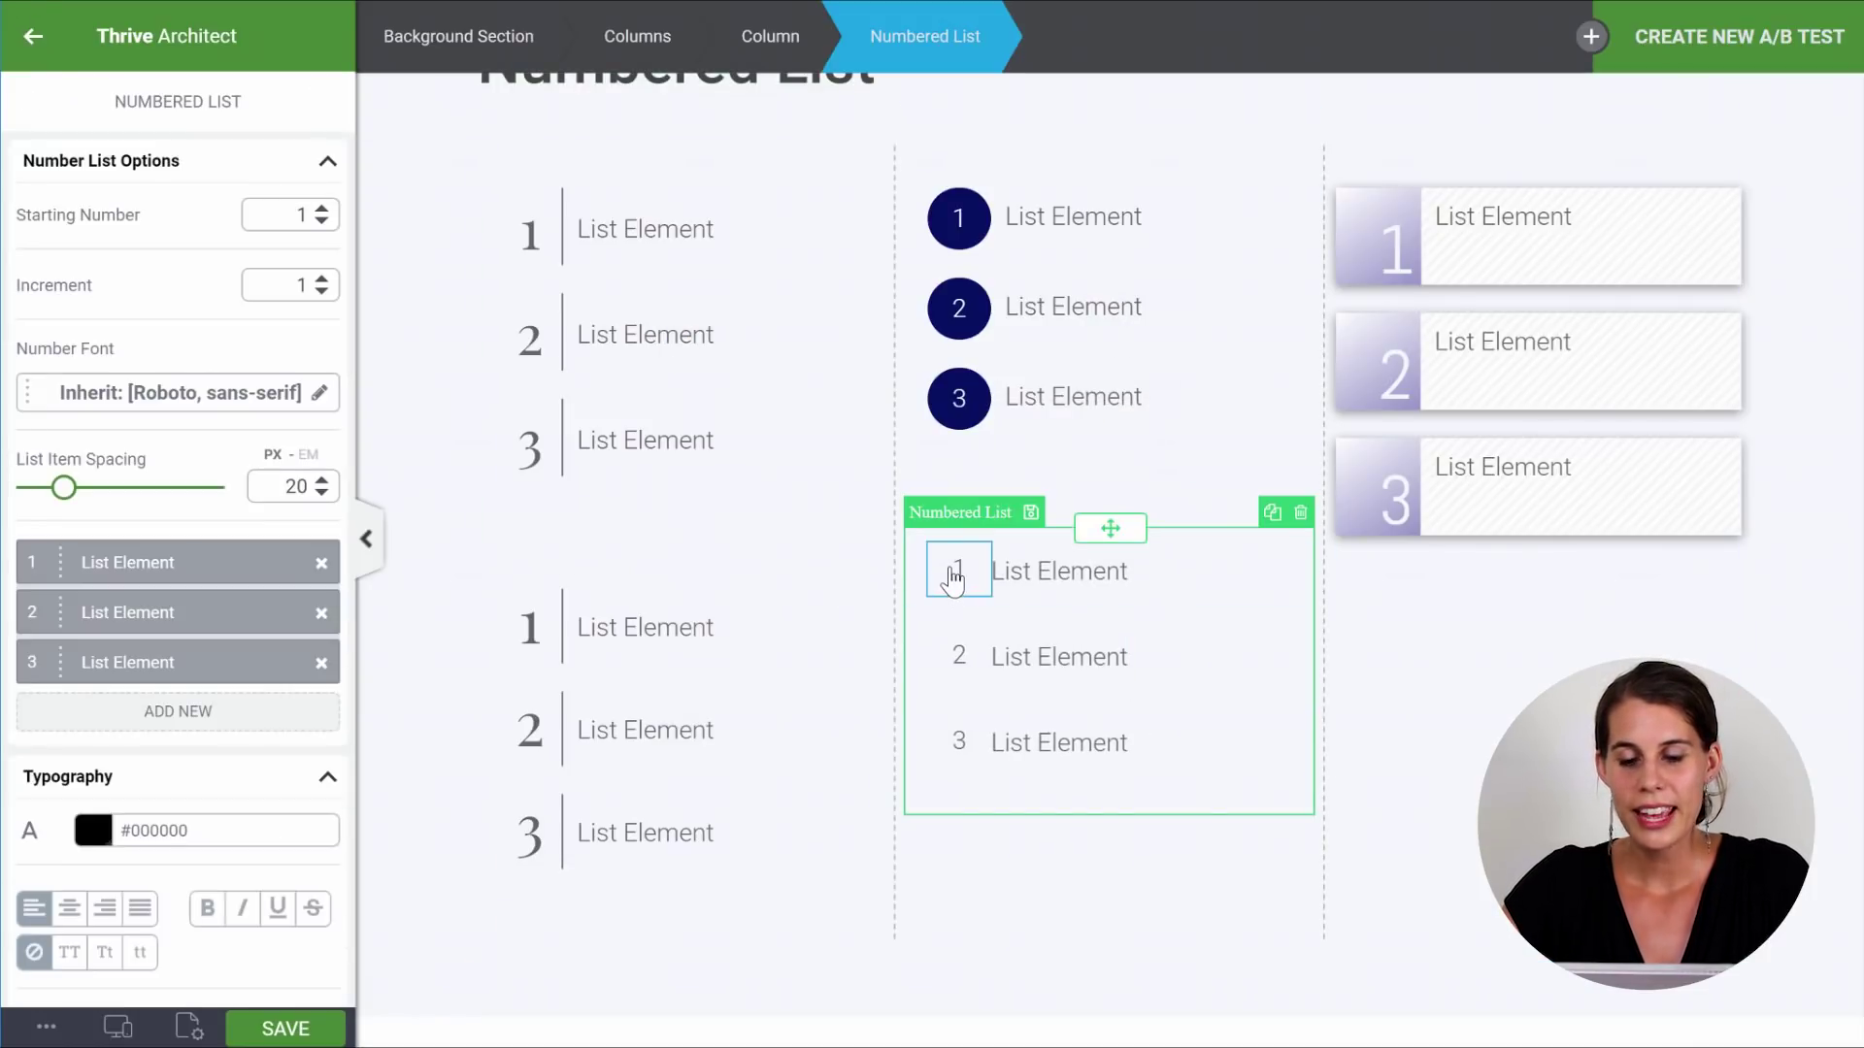
Give the grouped numbers of the middle column's new list a solid #061161 background.
left_click(953, 579)
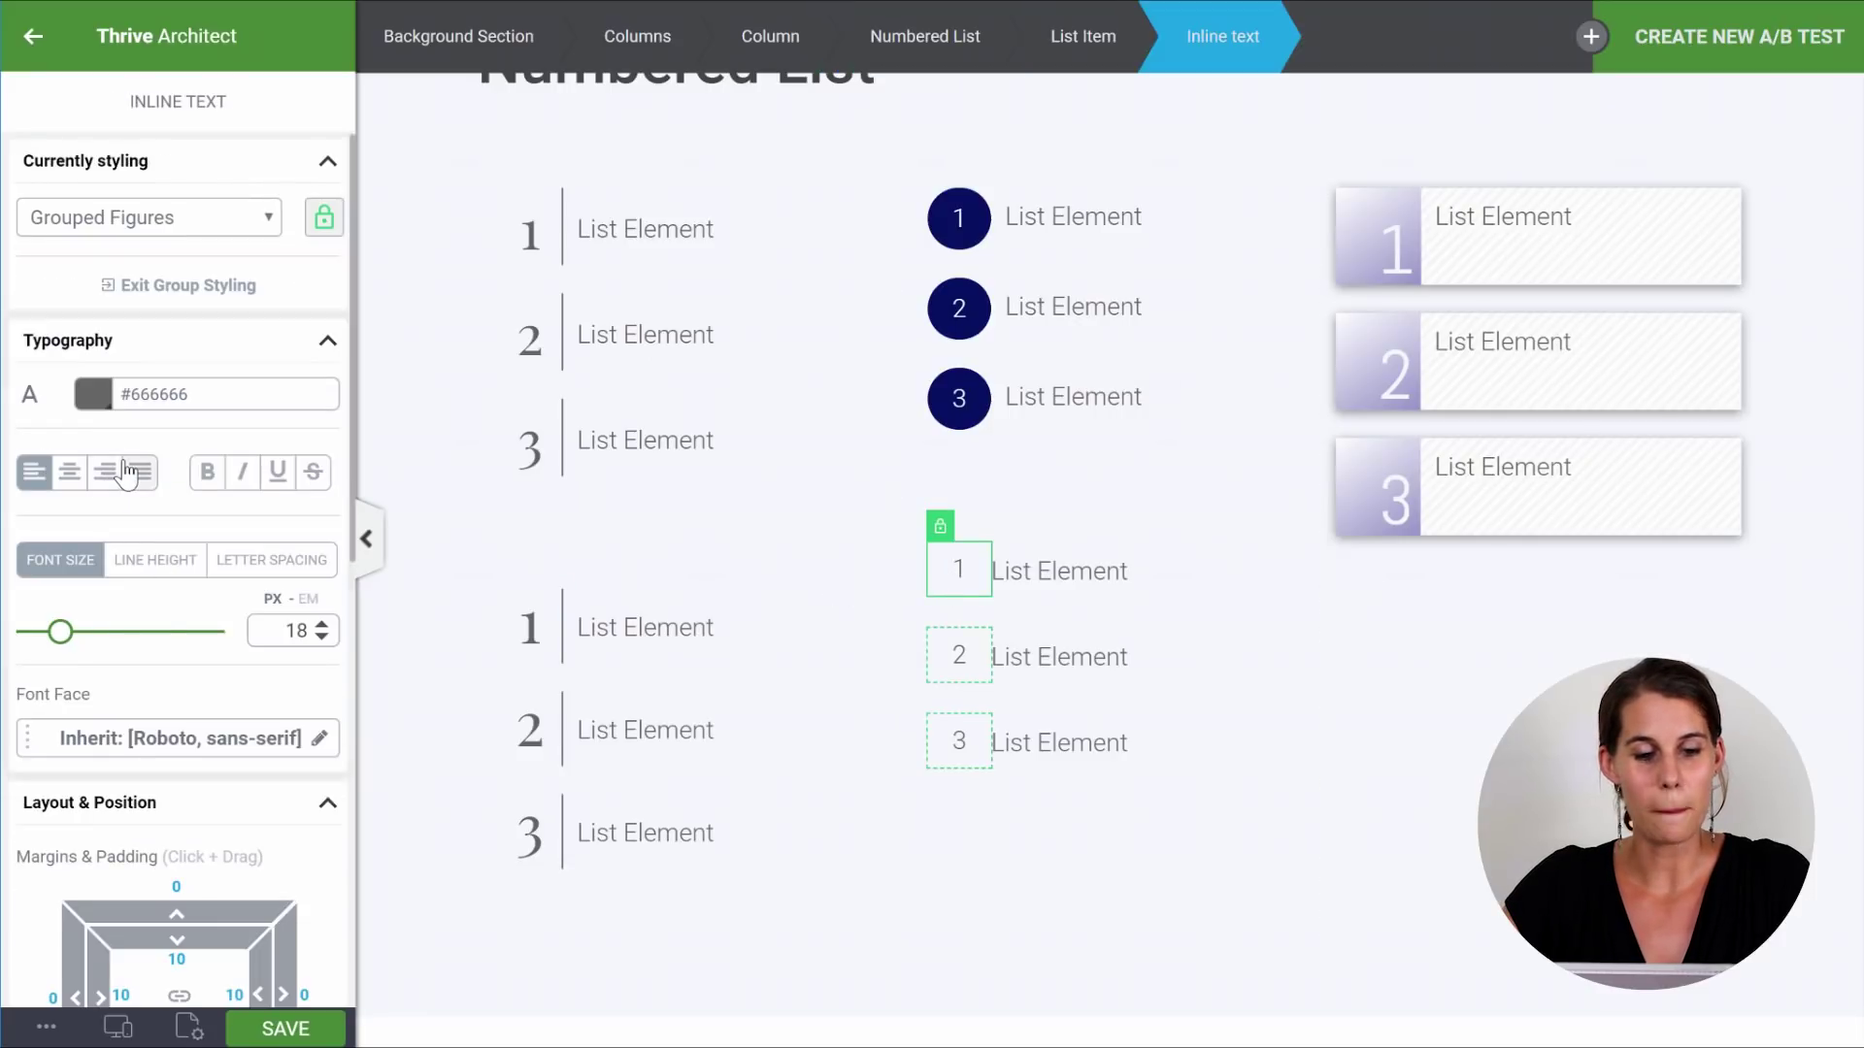
scroll(126, 475, "down", 3)
left_click(216, 799)
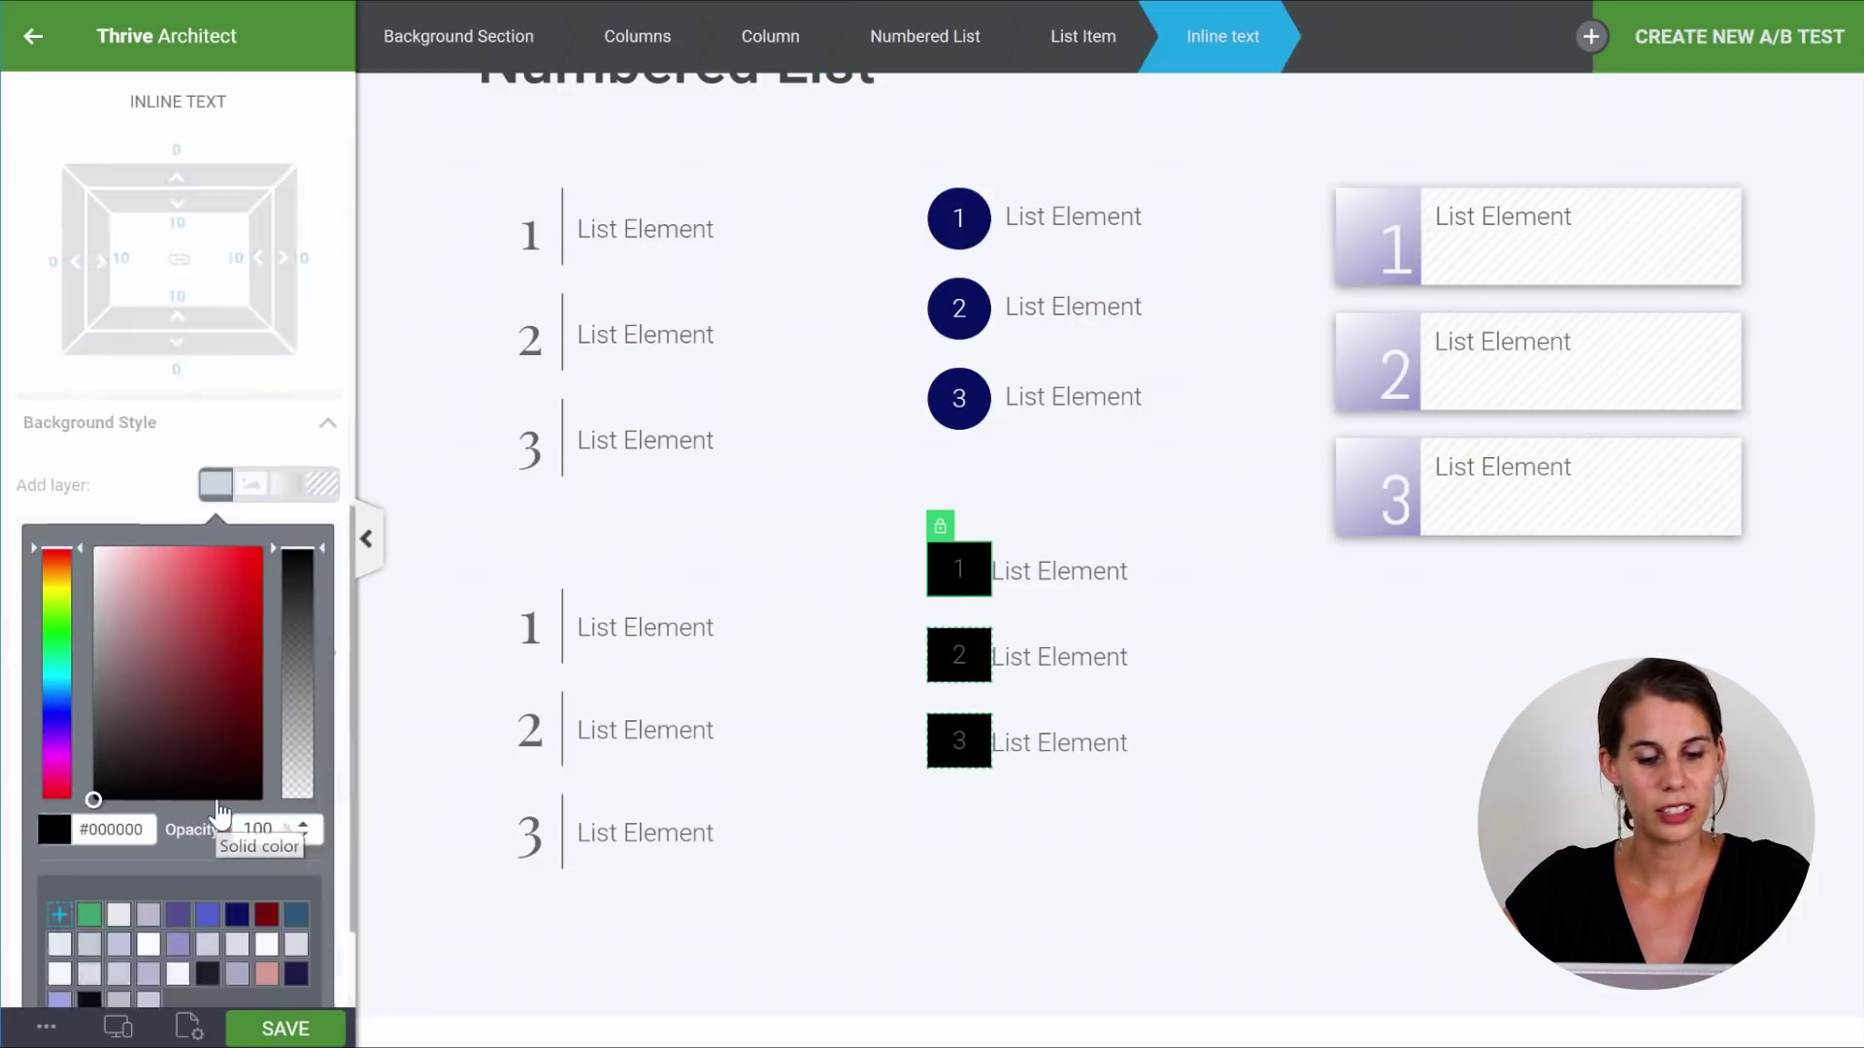
left_click(239, 647)
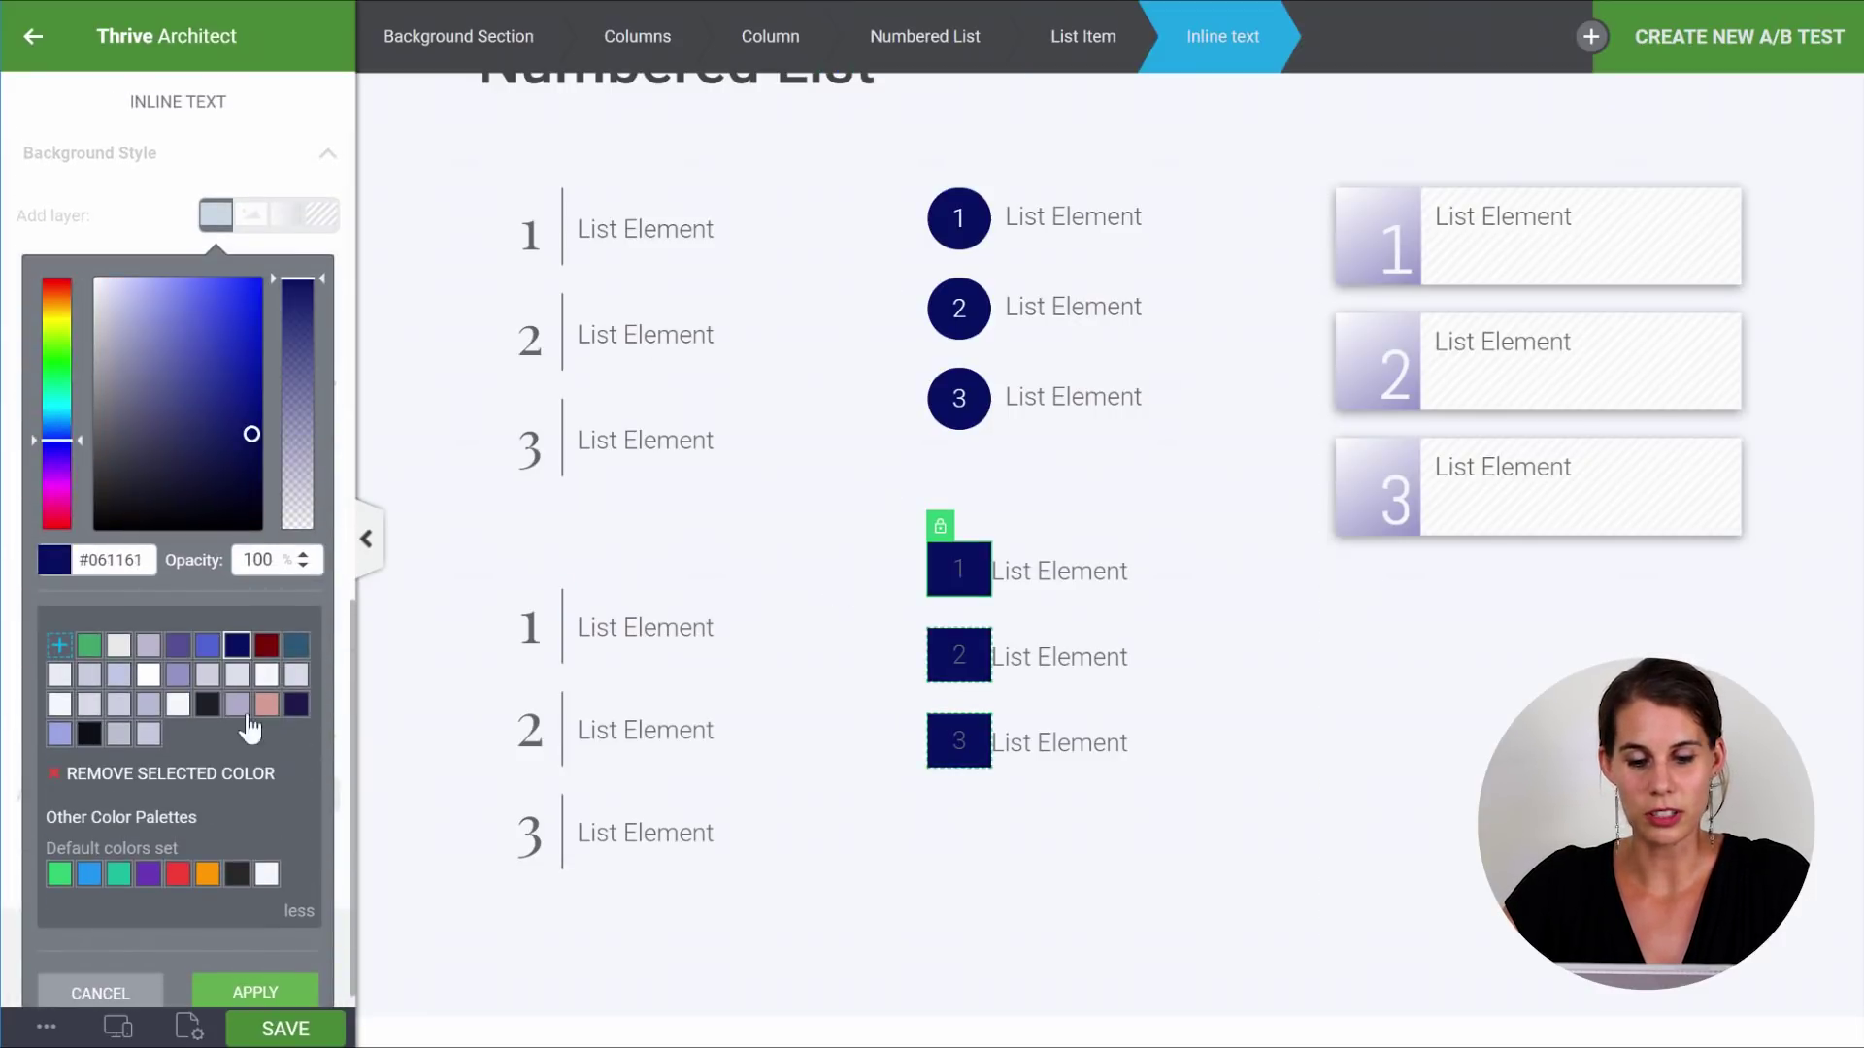
left_click(258, 994)
Change the text color of the grouped numbers on the dark blue background to white.
scroll(230, 360, "up", 8)
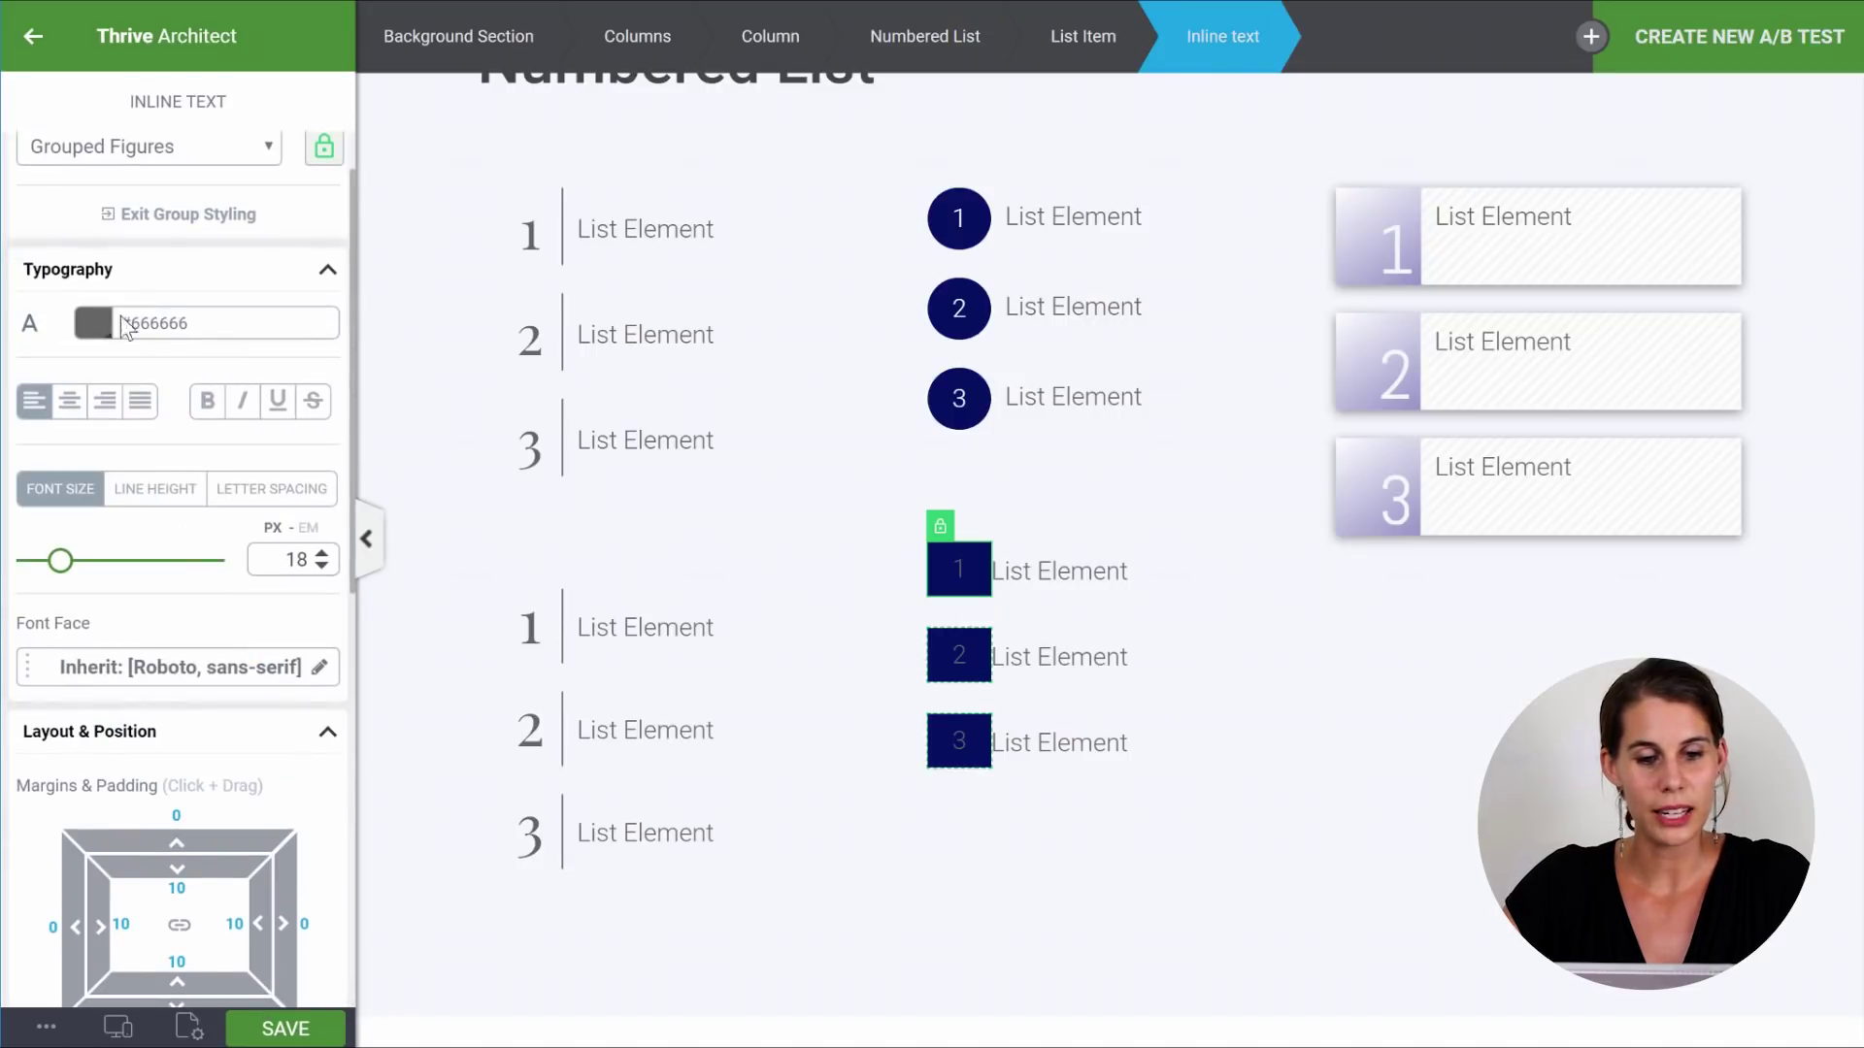
left_click(91, 326)
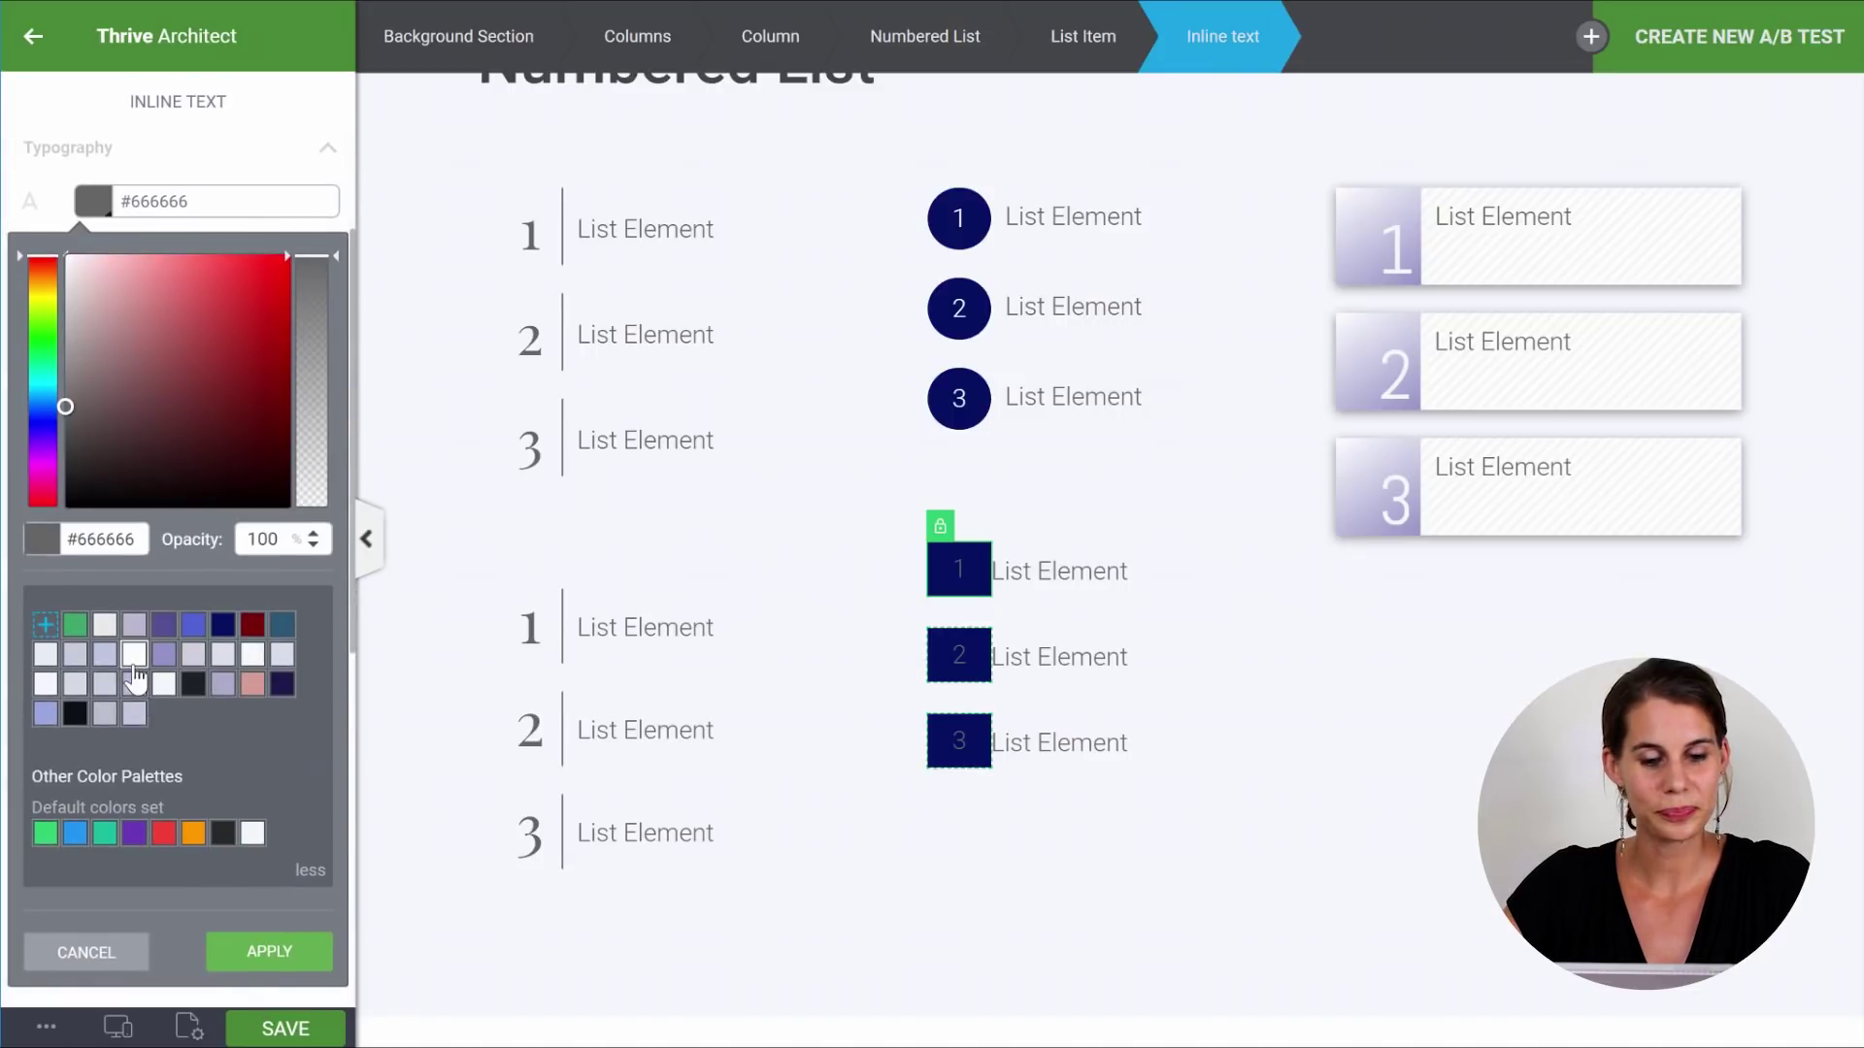
left_click(134, 654)
left_click(289, 981)
Round all corners of the grouped number backgrounds with a radius of 100 px.
scroll(166, 437, "down", 6)
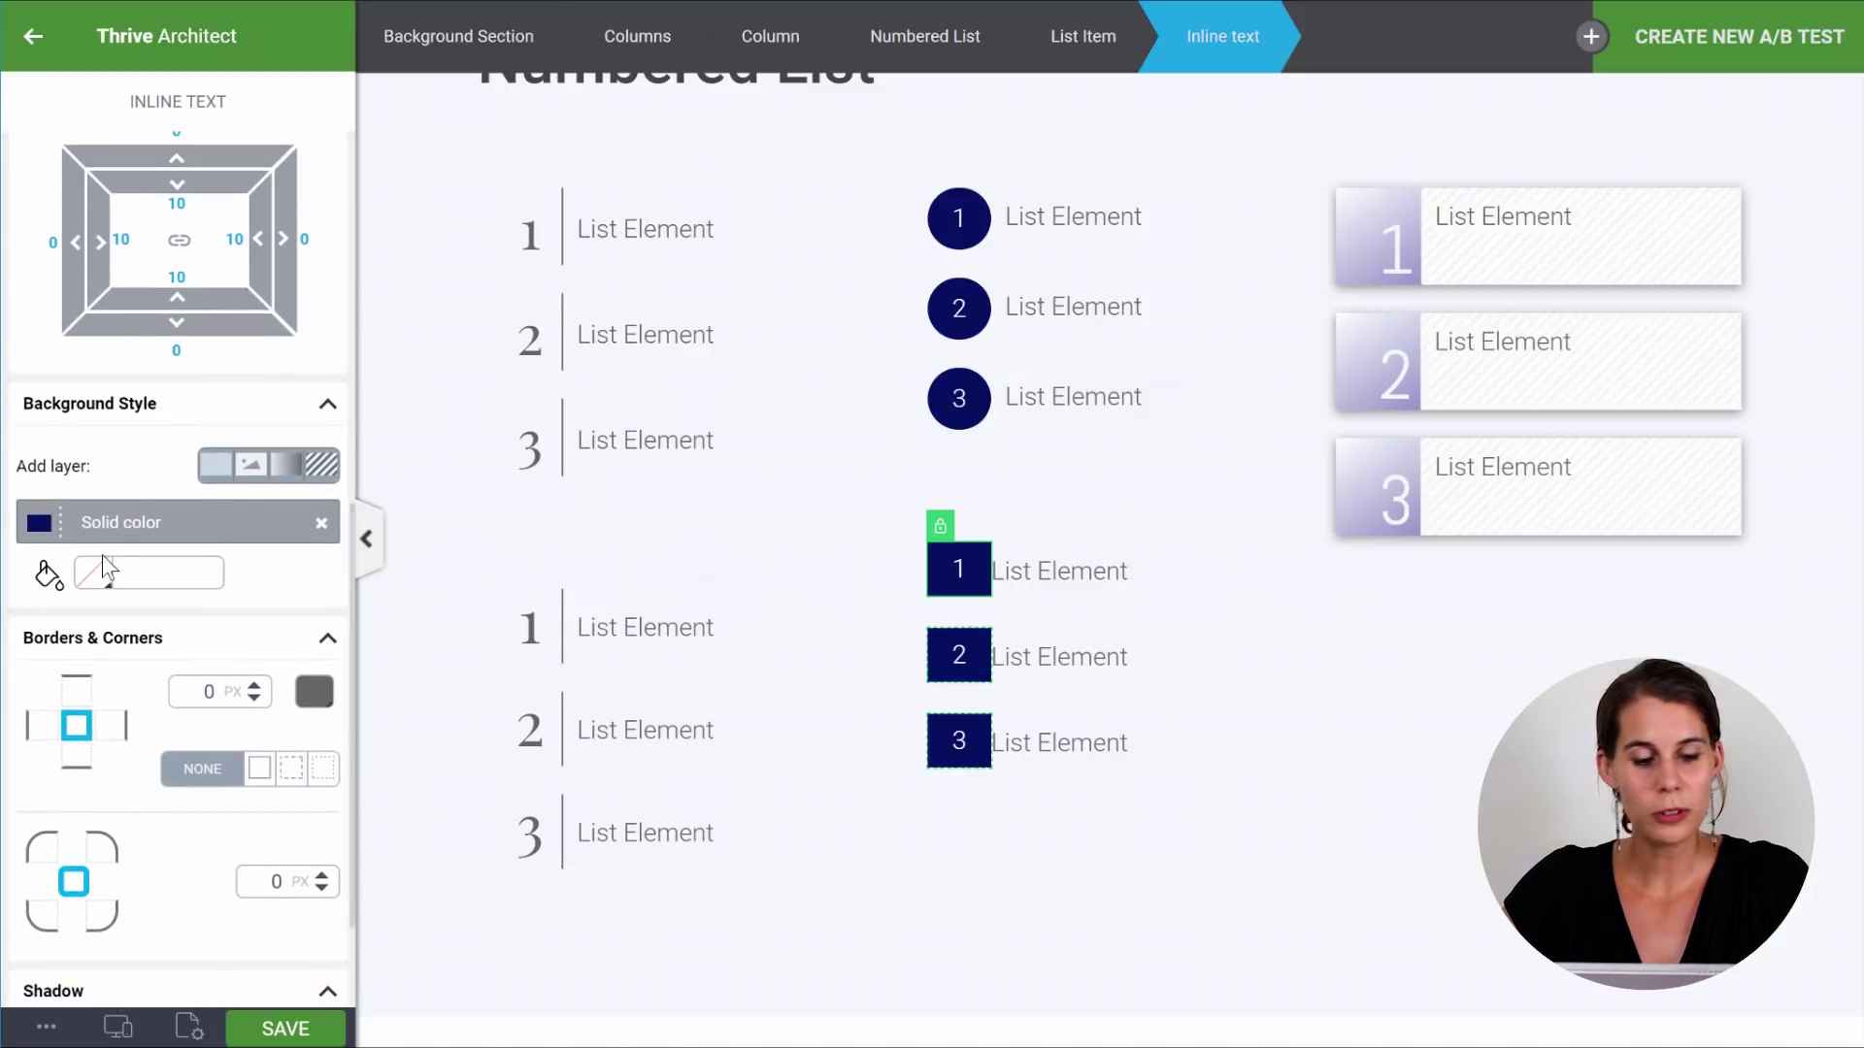
scroll(104, 573, "down", 2)
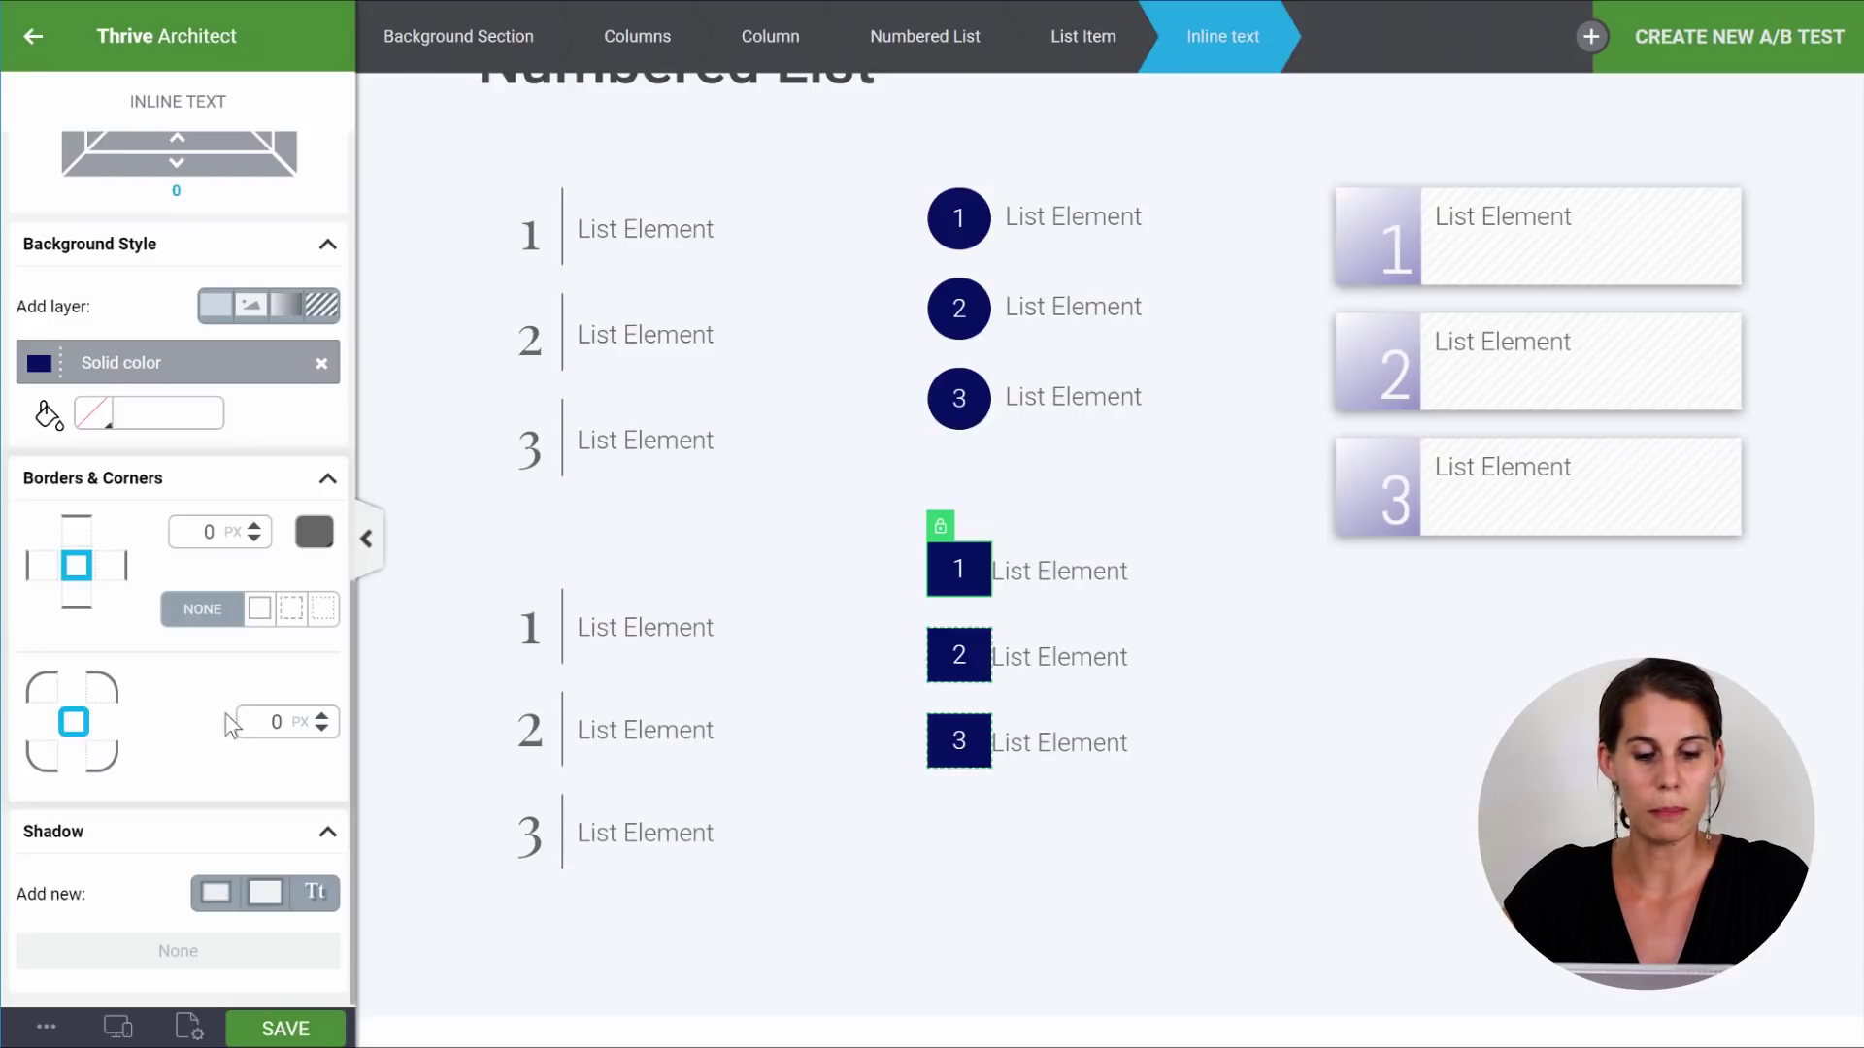
type("100")
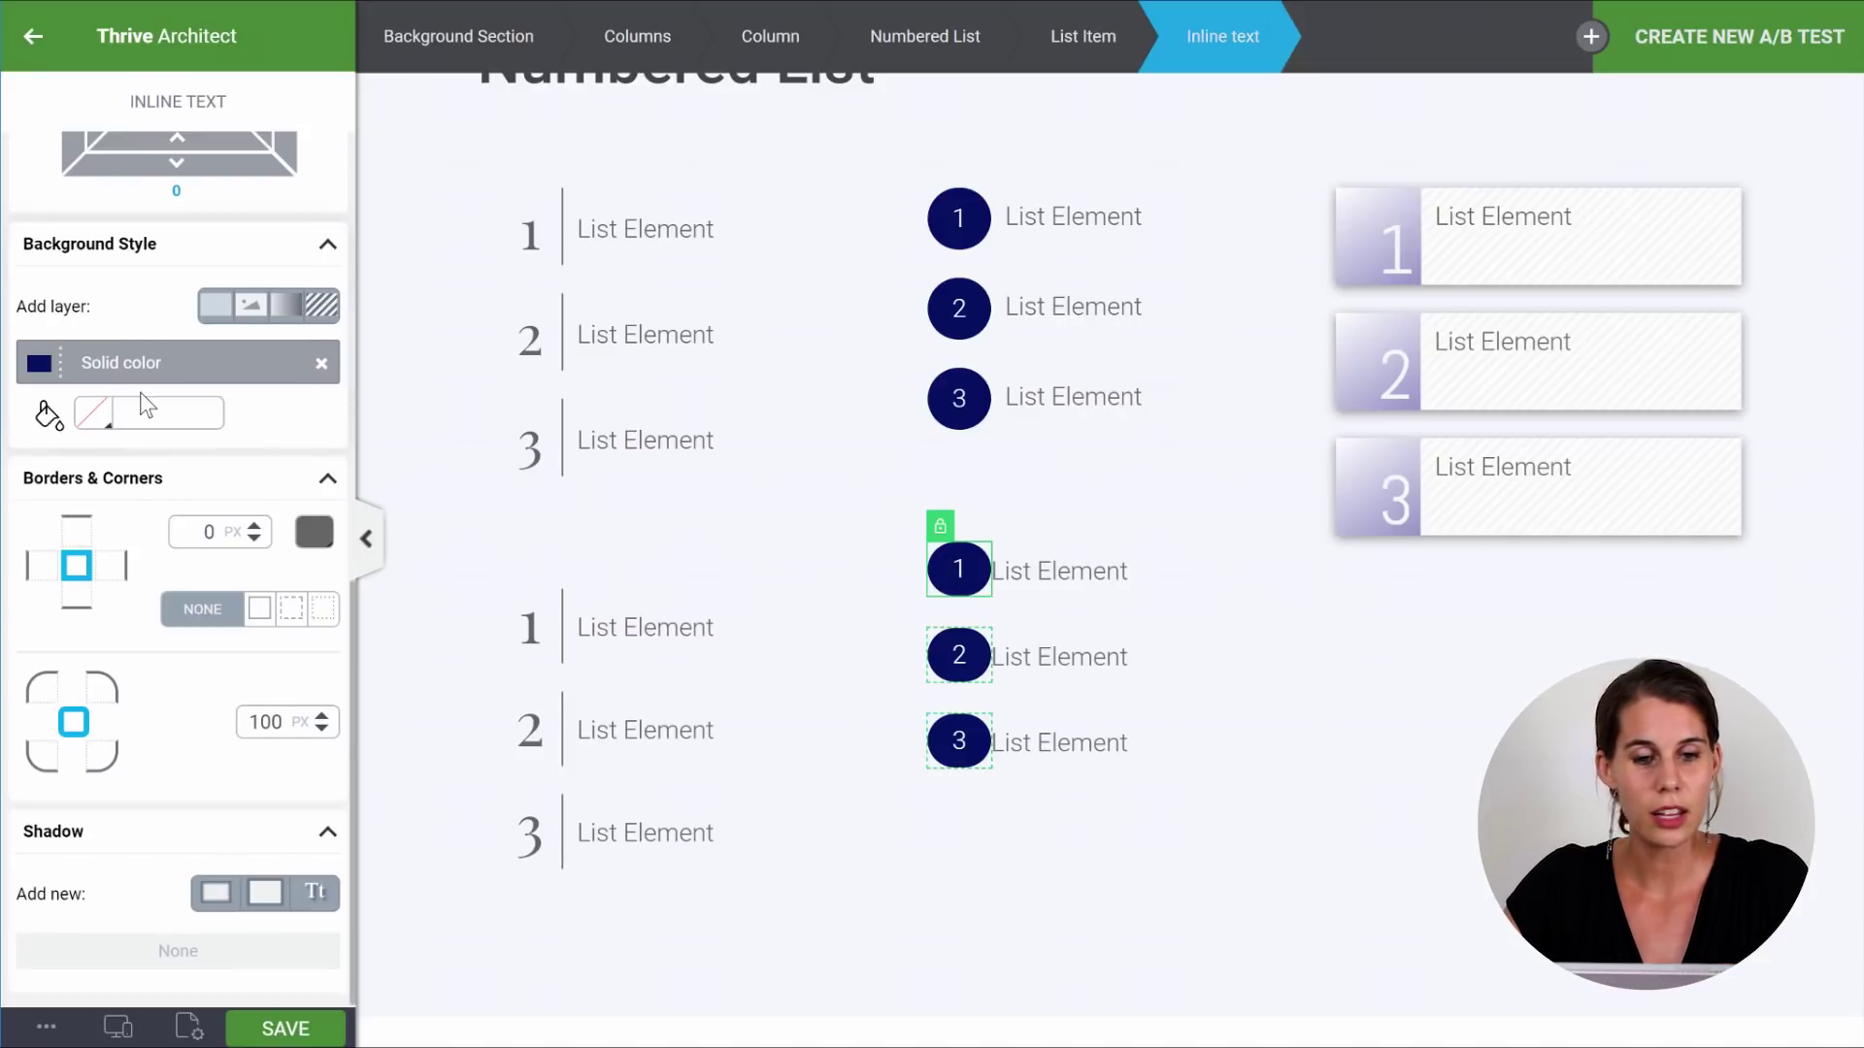
Set the top and bottom padding of the grouped numbers to 13 so the backgrounds form circles.
scroll(150, 229, "up", 3)
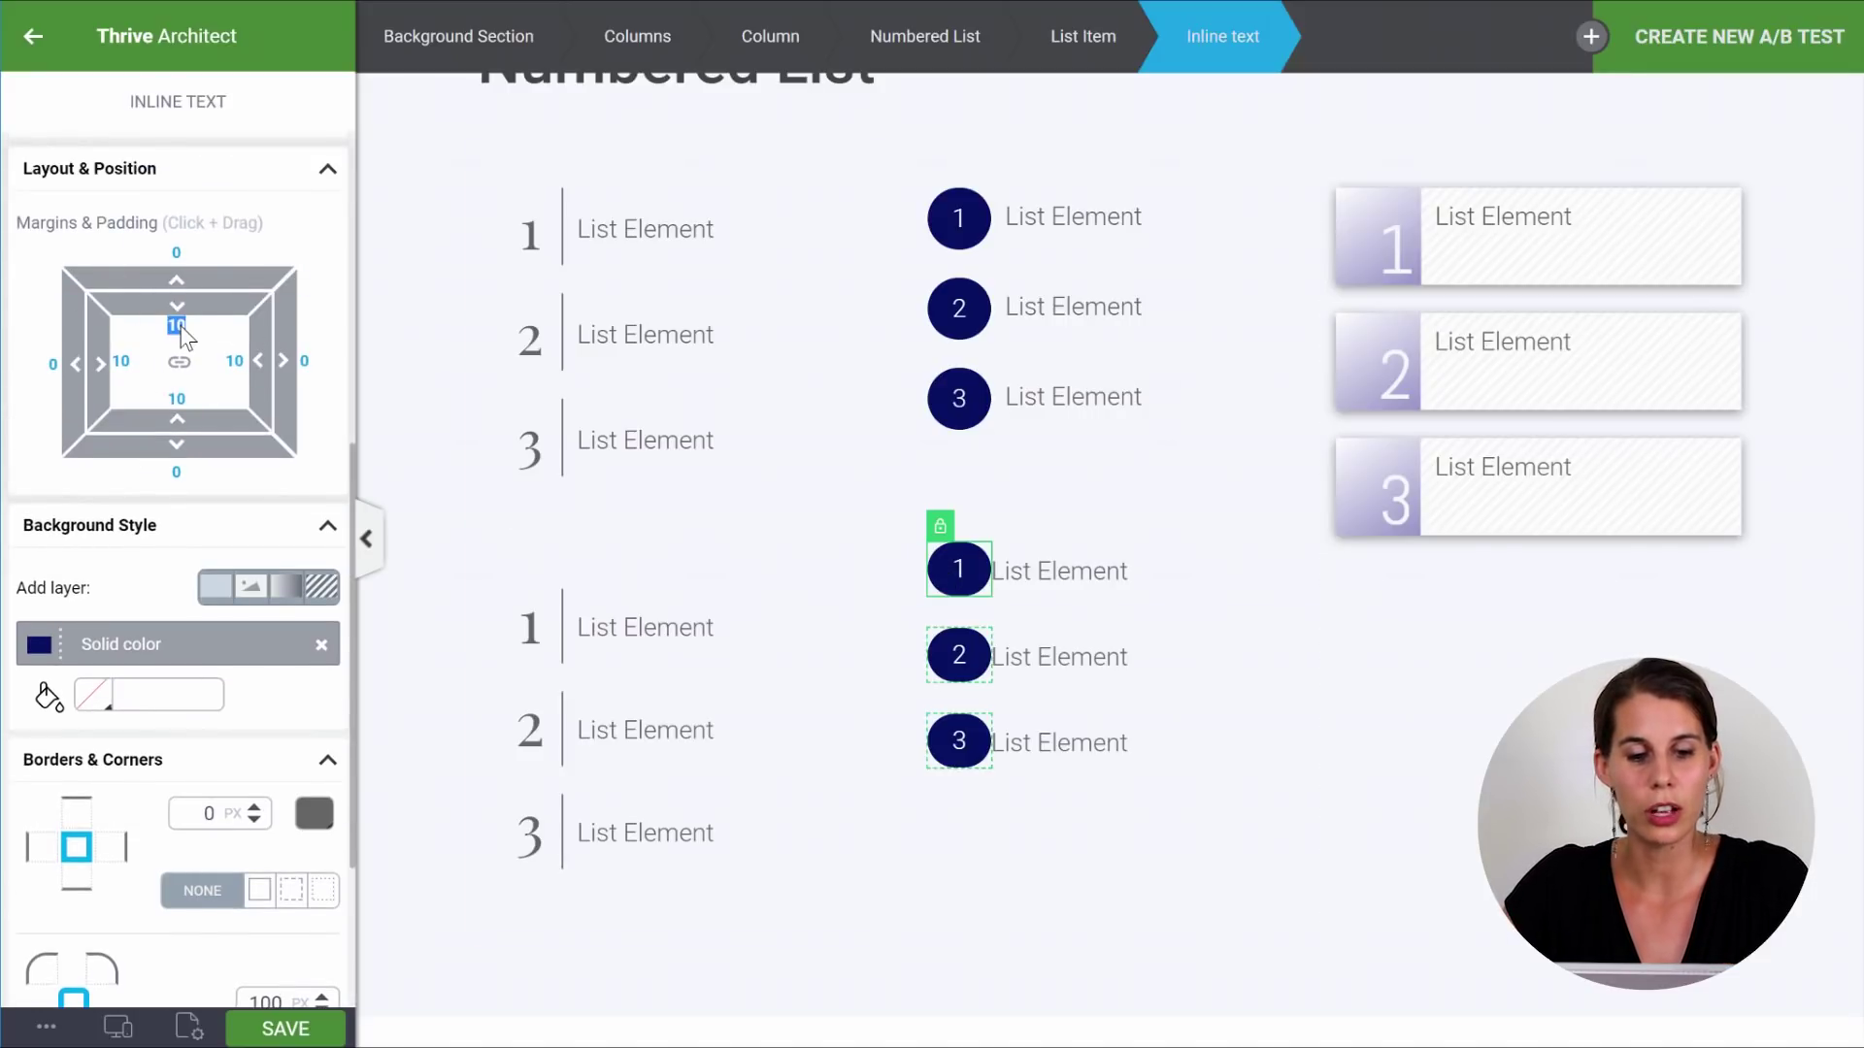
type("13")
left_click(176, 398)
type("13")
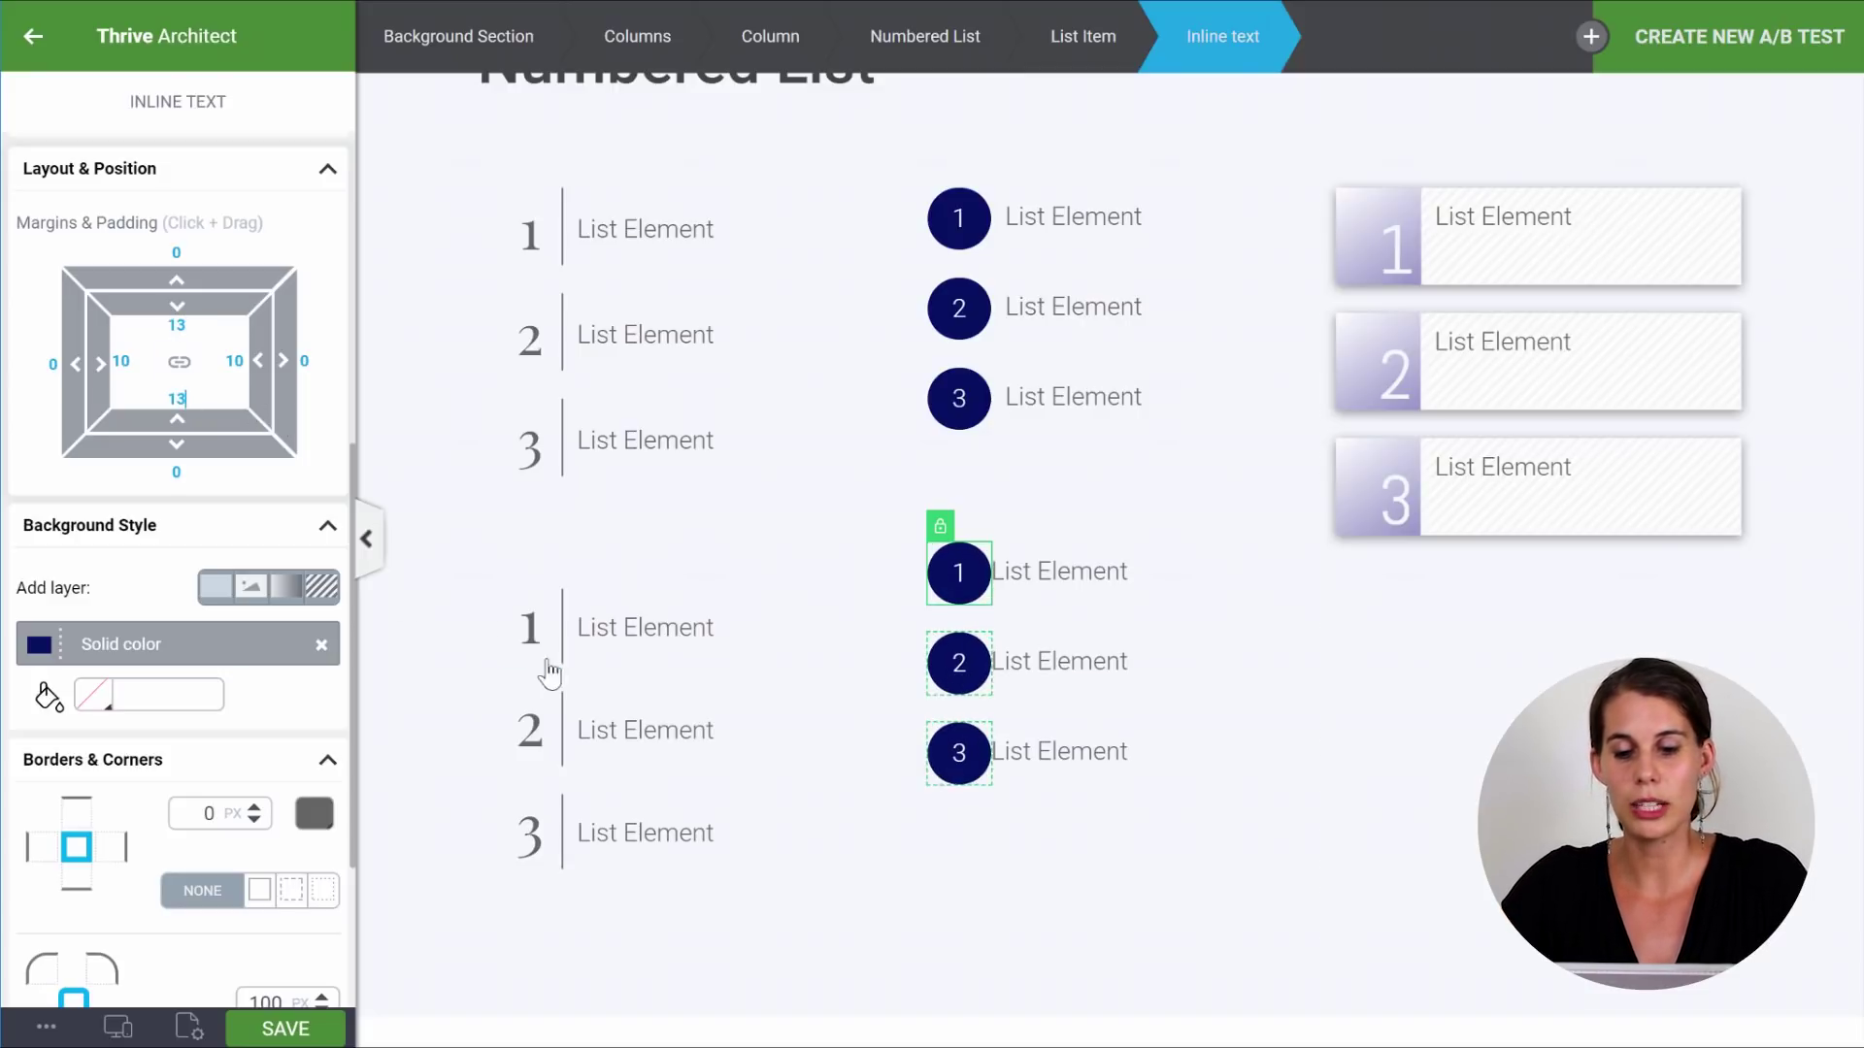
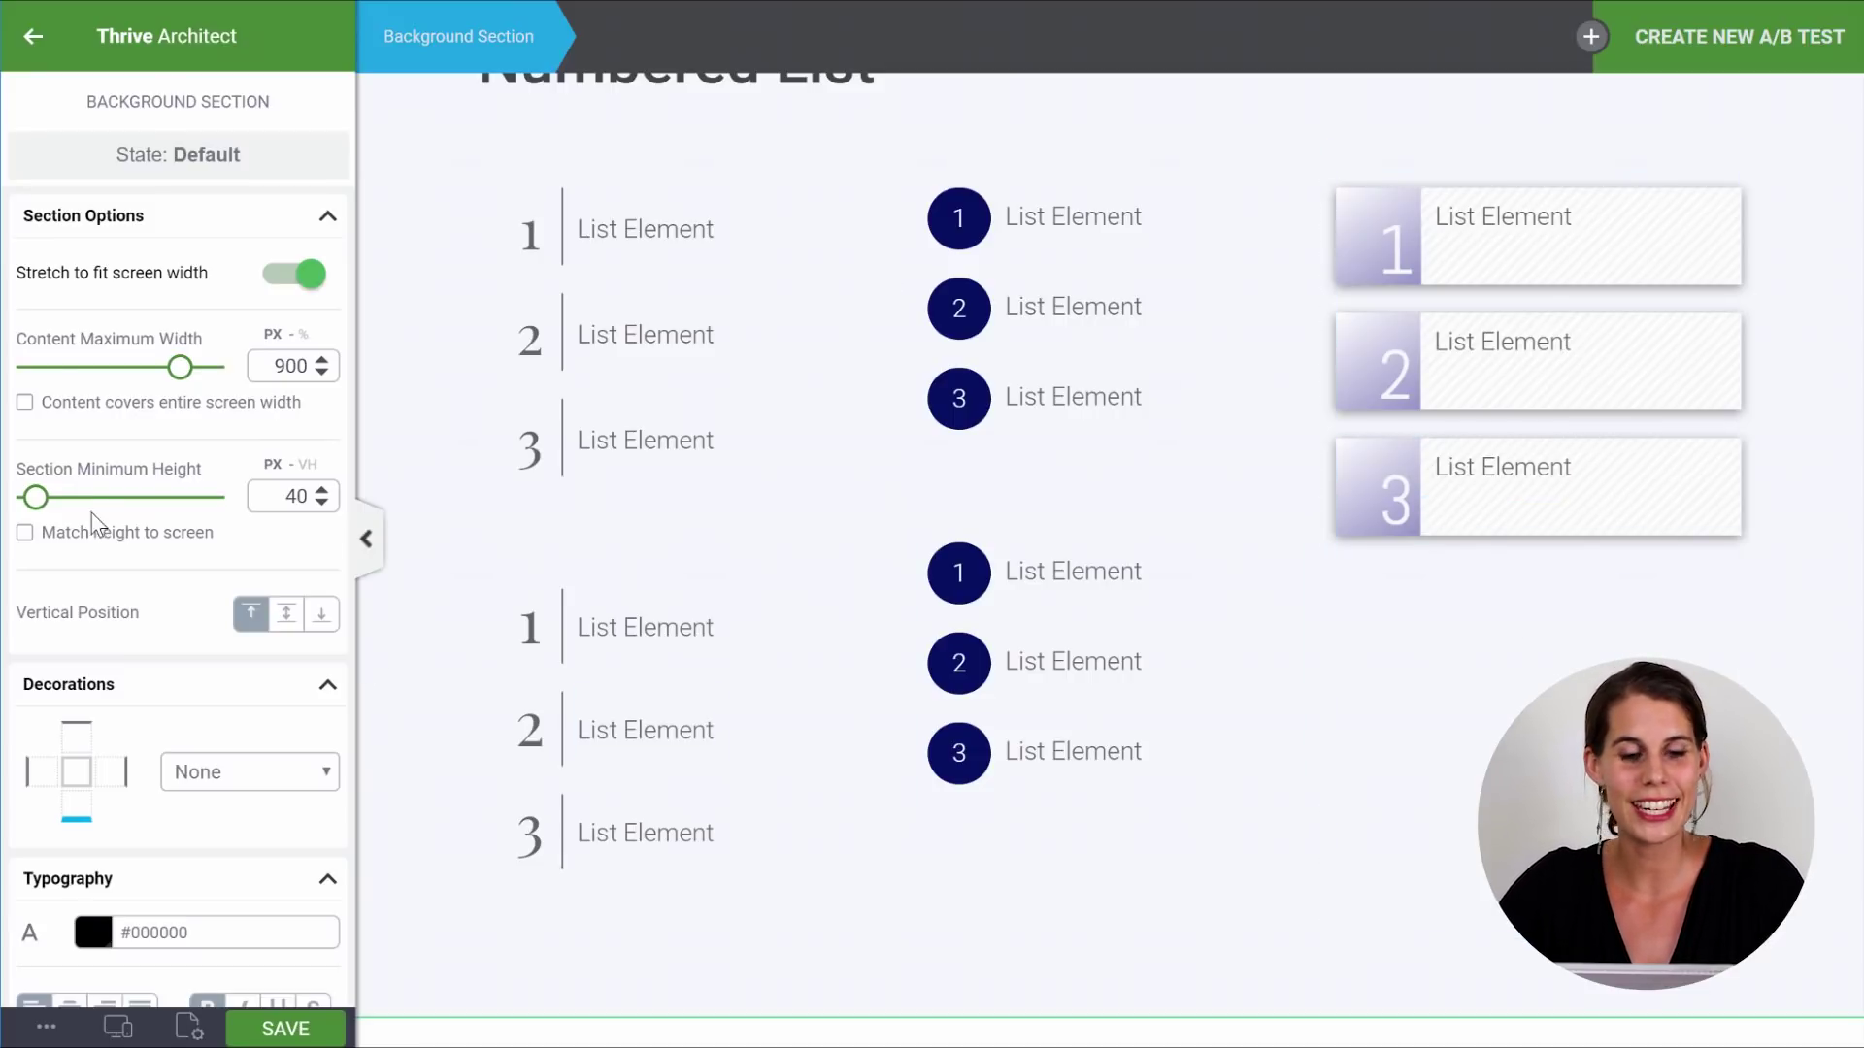
Insert a new numbered list in the third column, below the example list with the gradient number boxes.
left_click(31, 42)
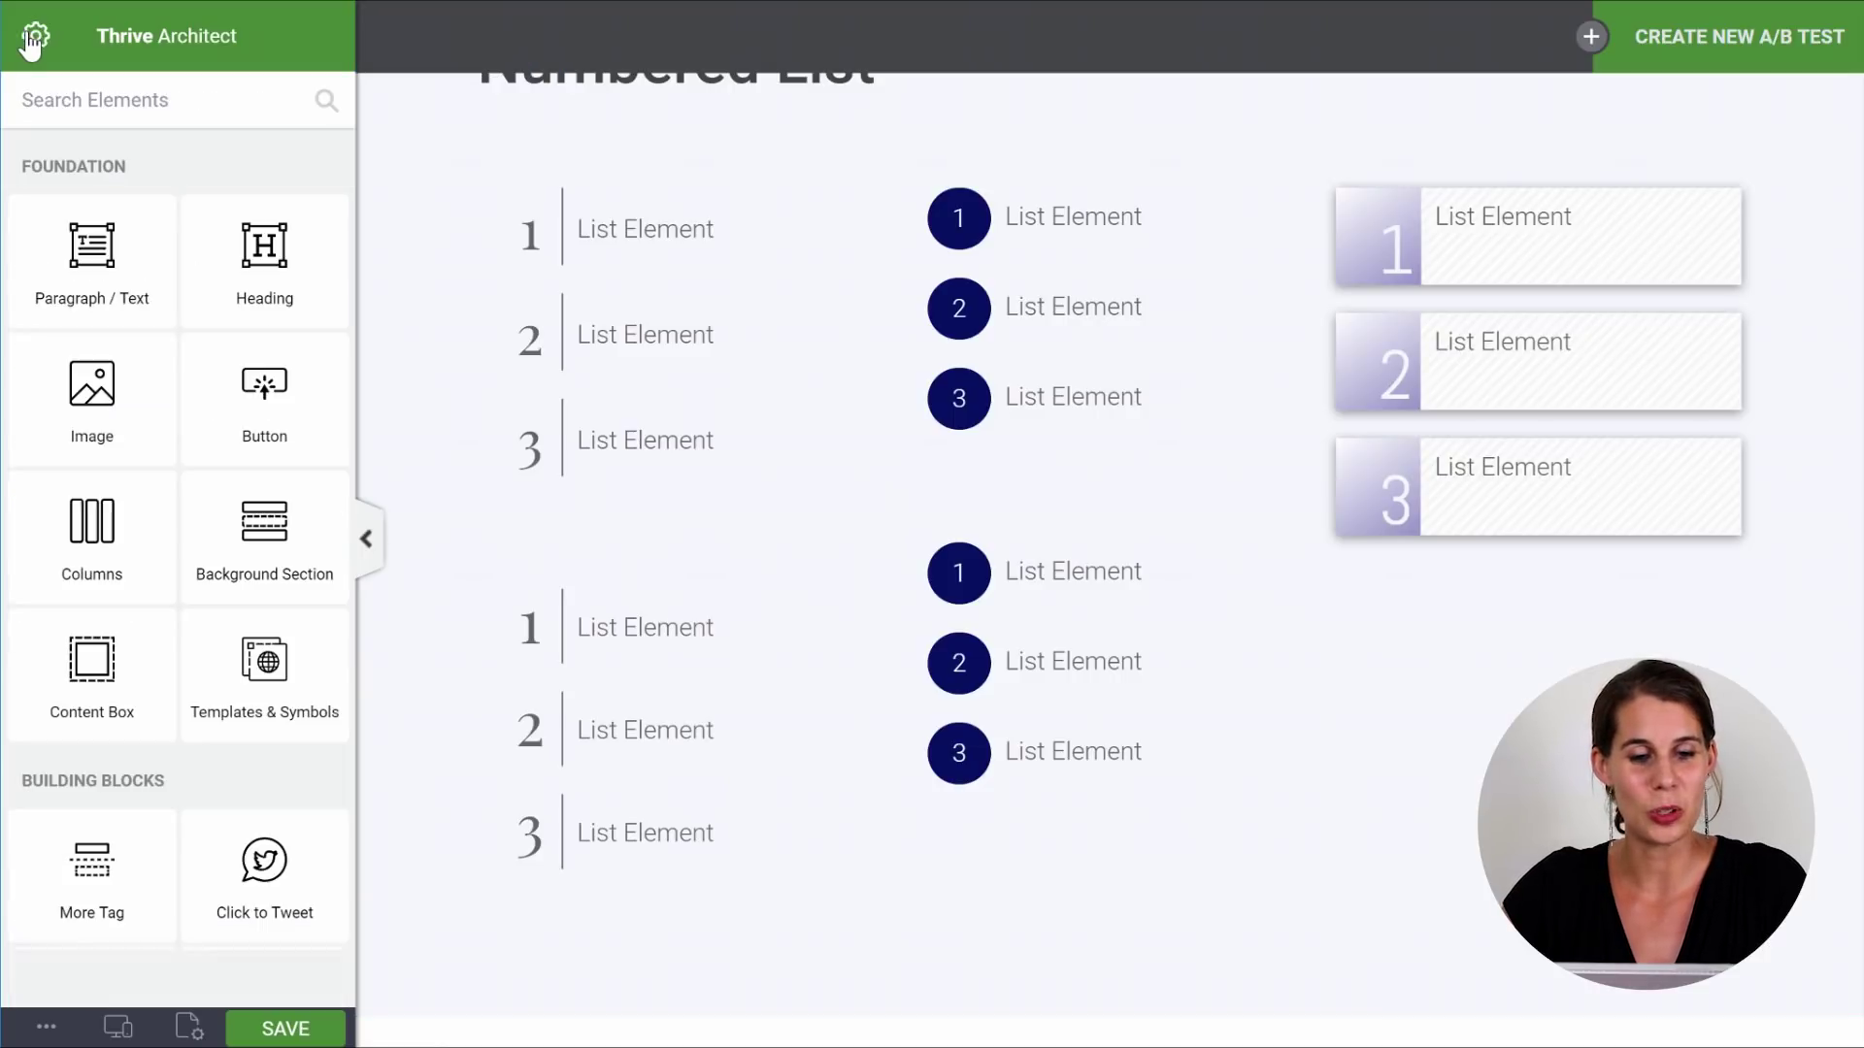
left_click(155, 114)
type("num")
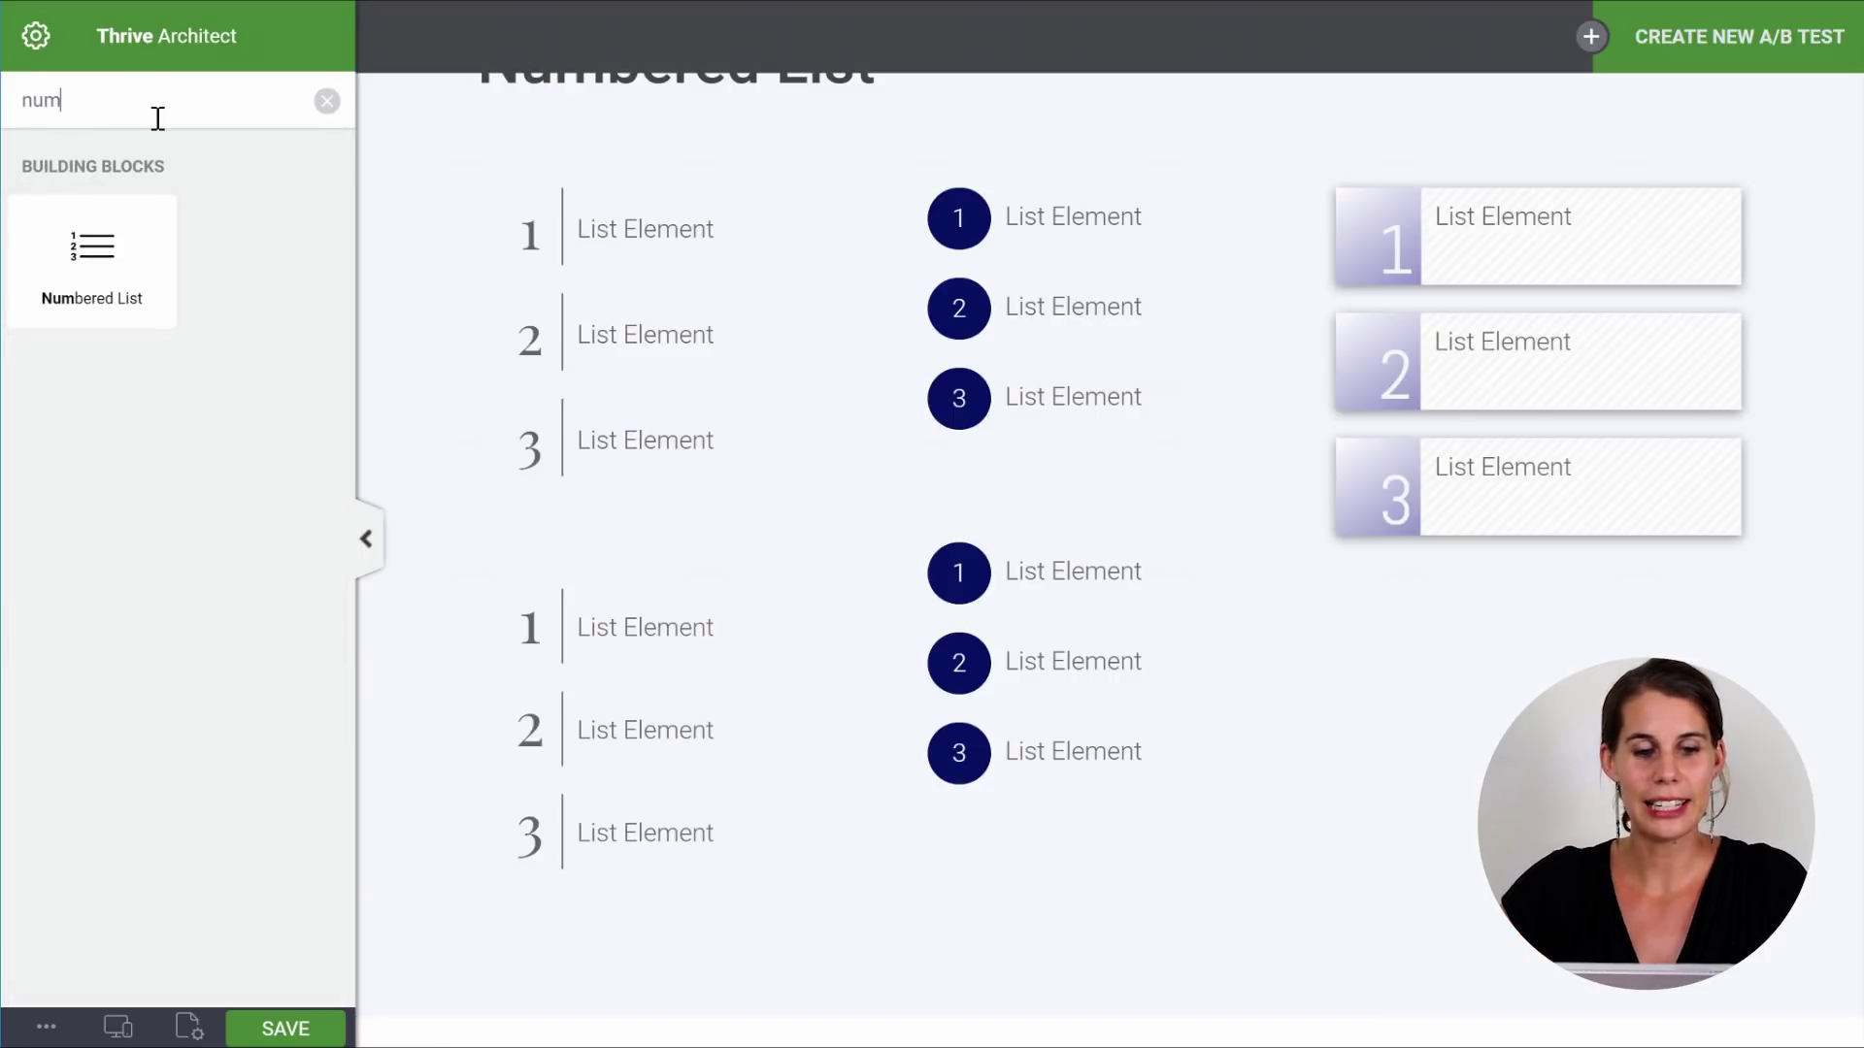
left_click_drag(92, 253, 1425, 575)
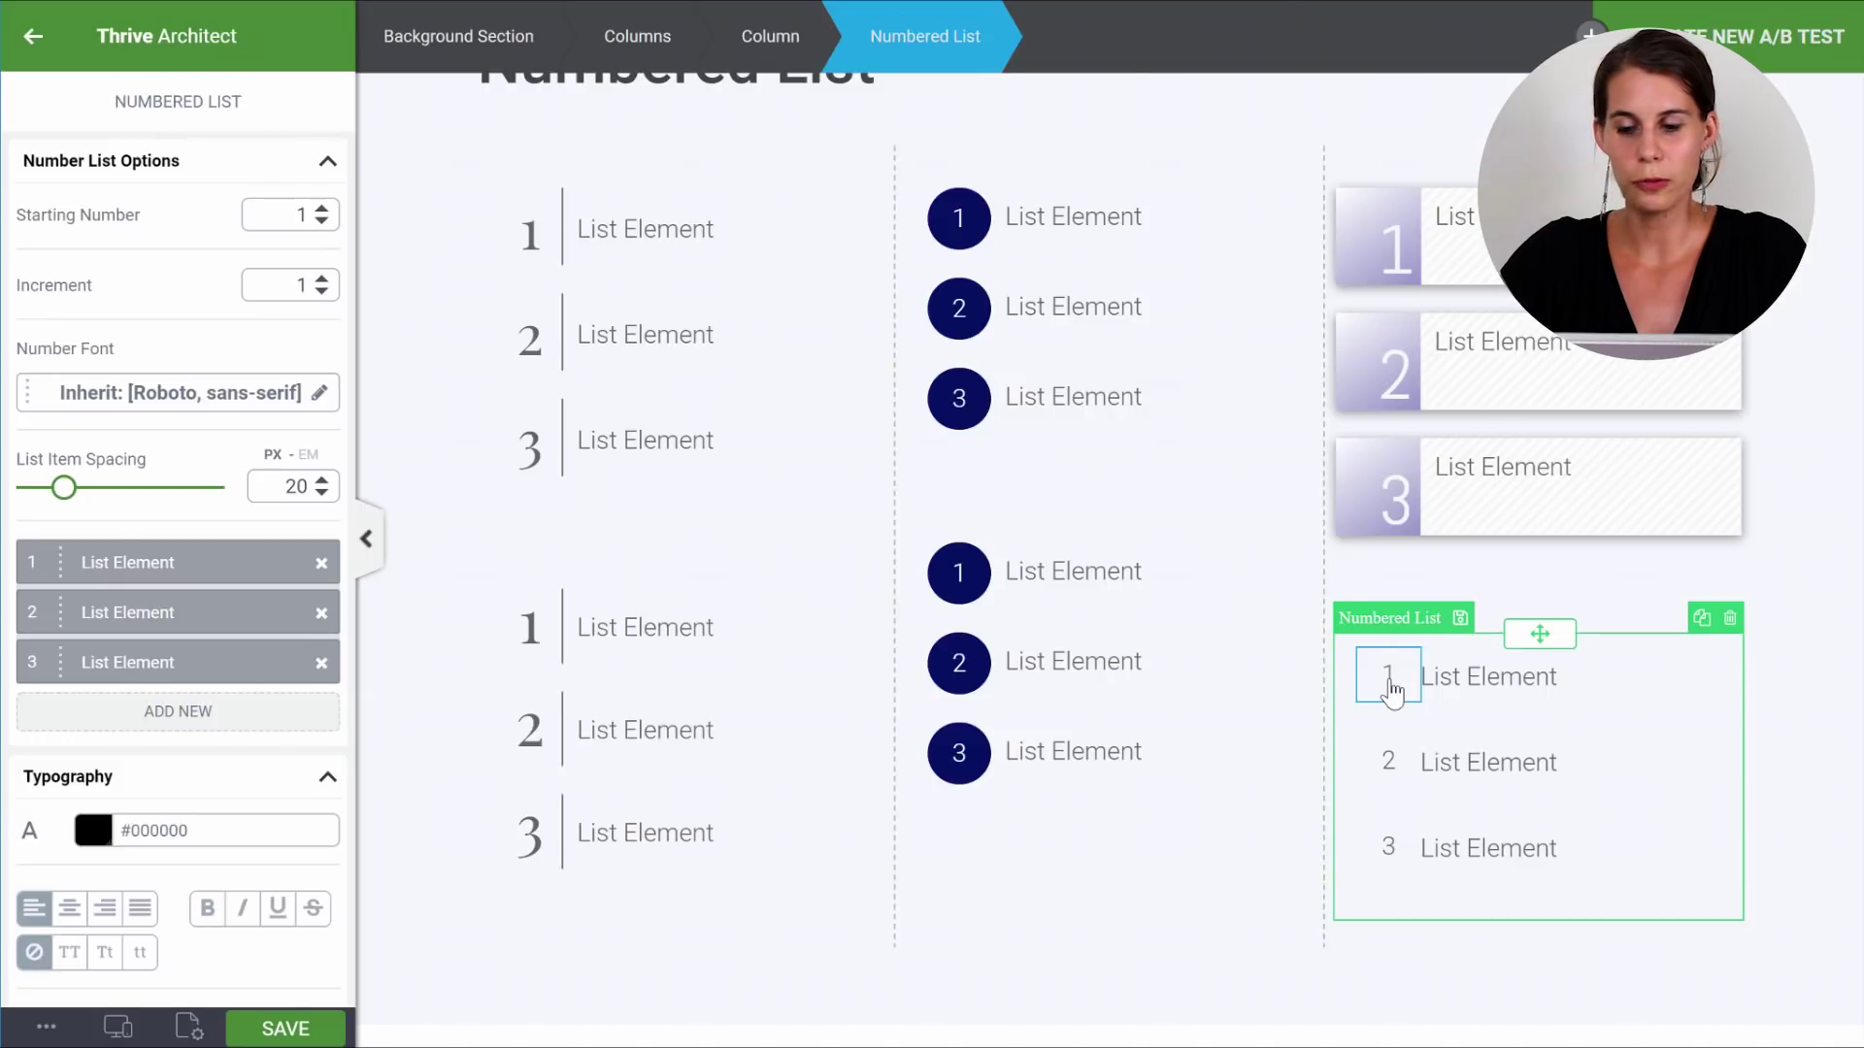
Set the grouped numbers of the third column's new list to the Google font Abel at 40 px.
left_click(1391, 691)
scroll(248, 495, "down", 3)
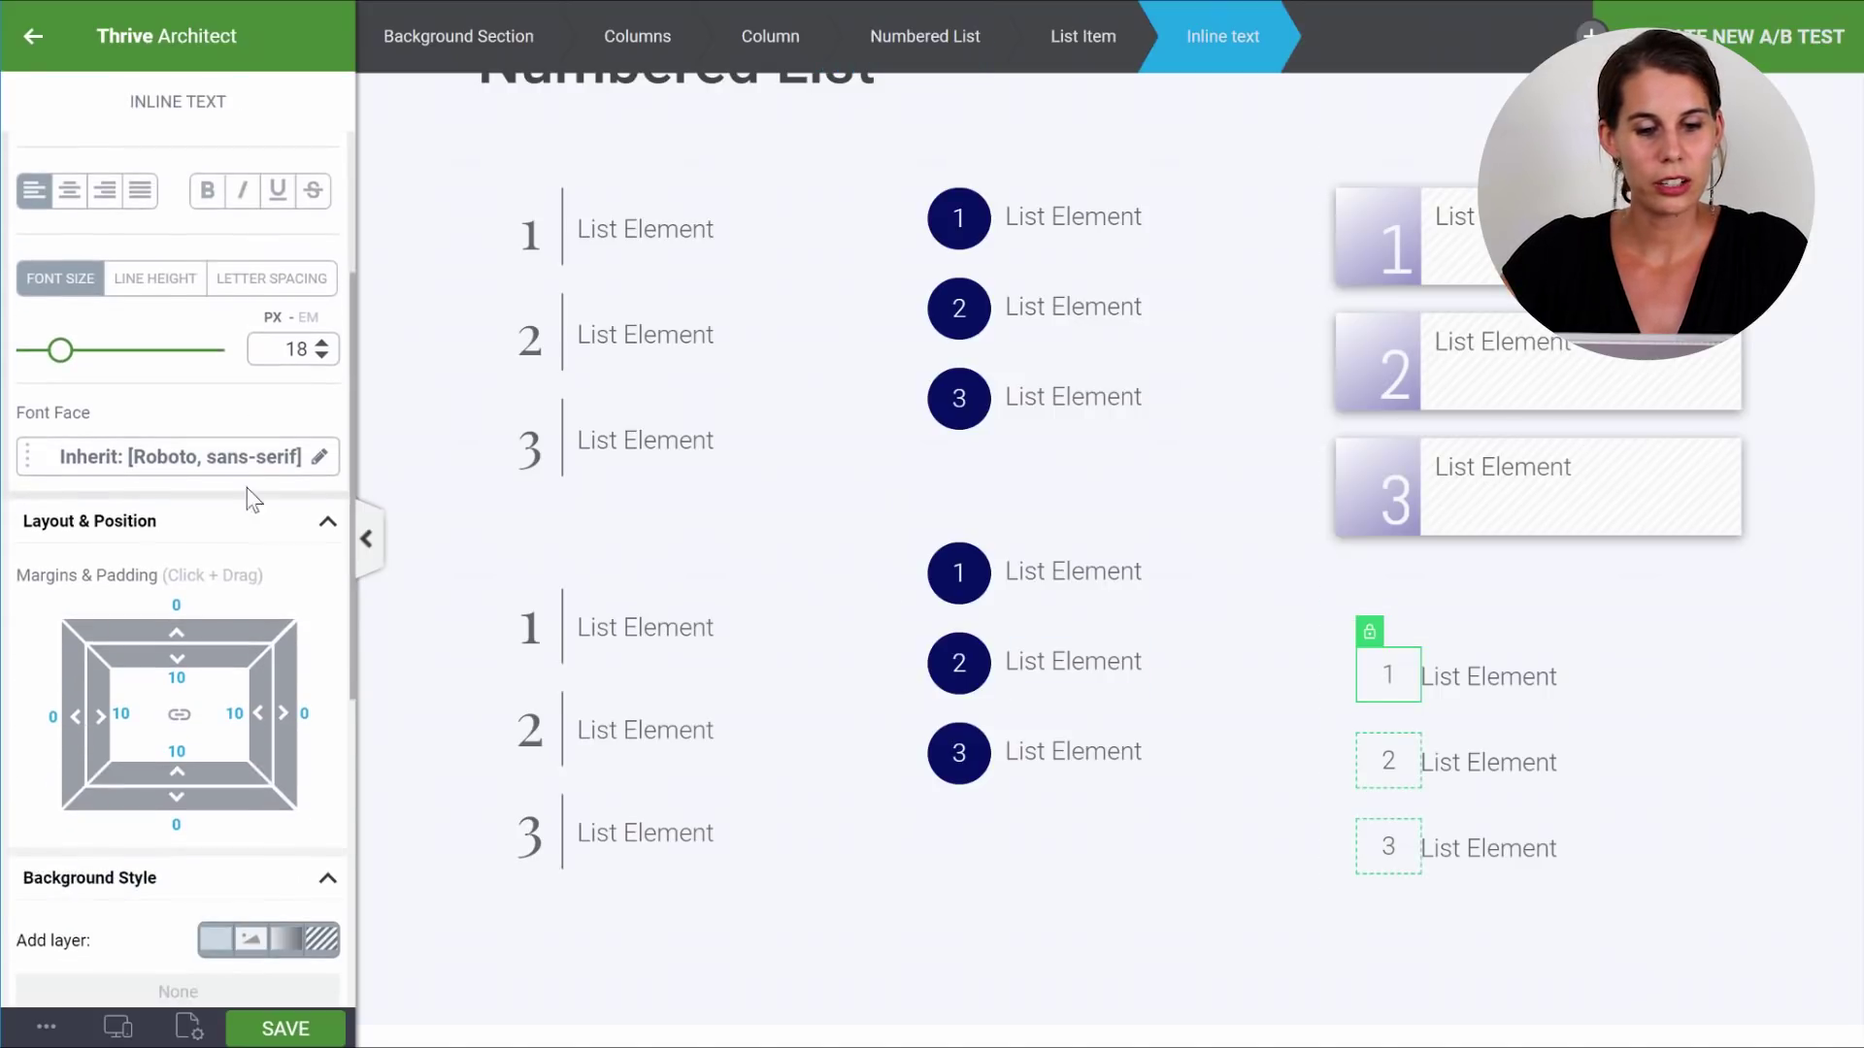
left_click(243, 457)
left_click(165, 578)
left_click(153, 631)
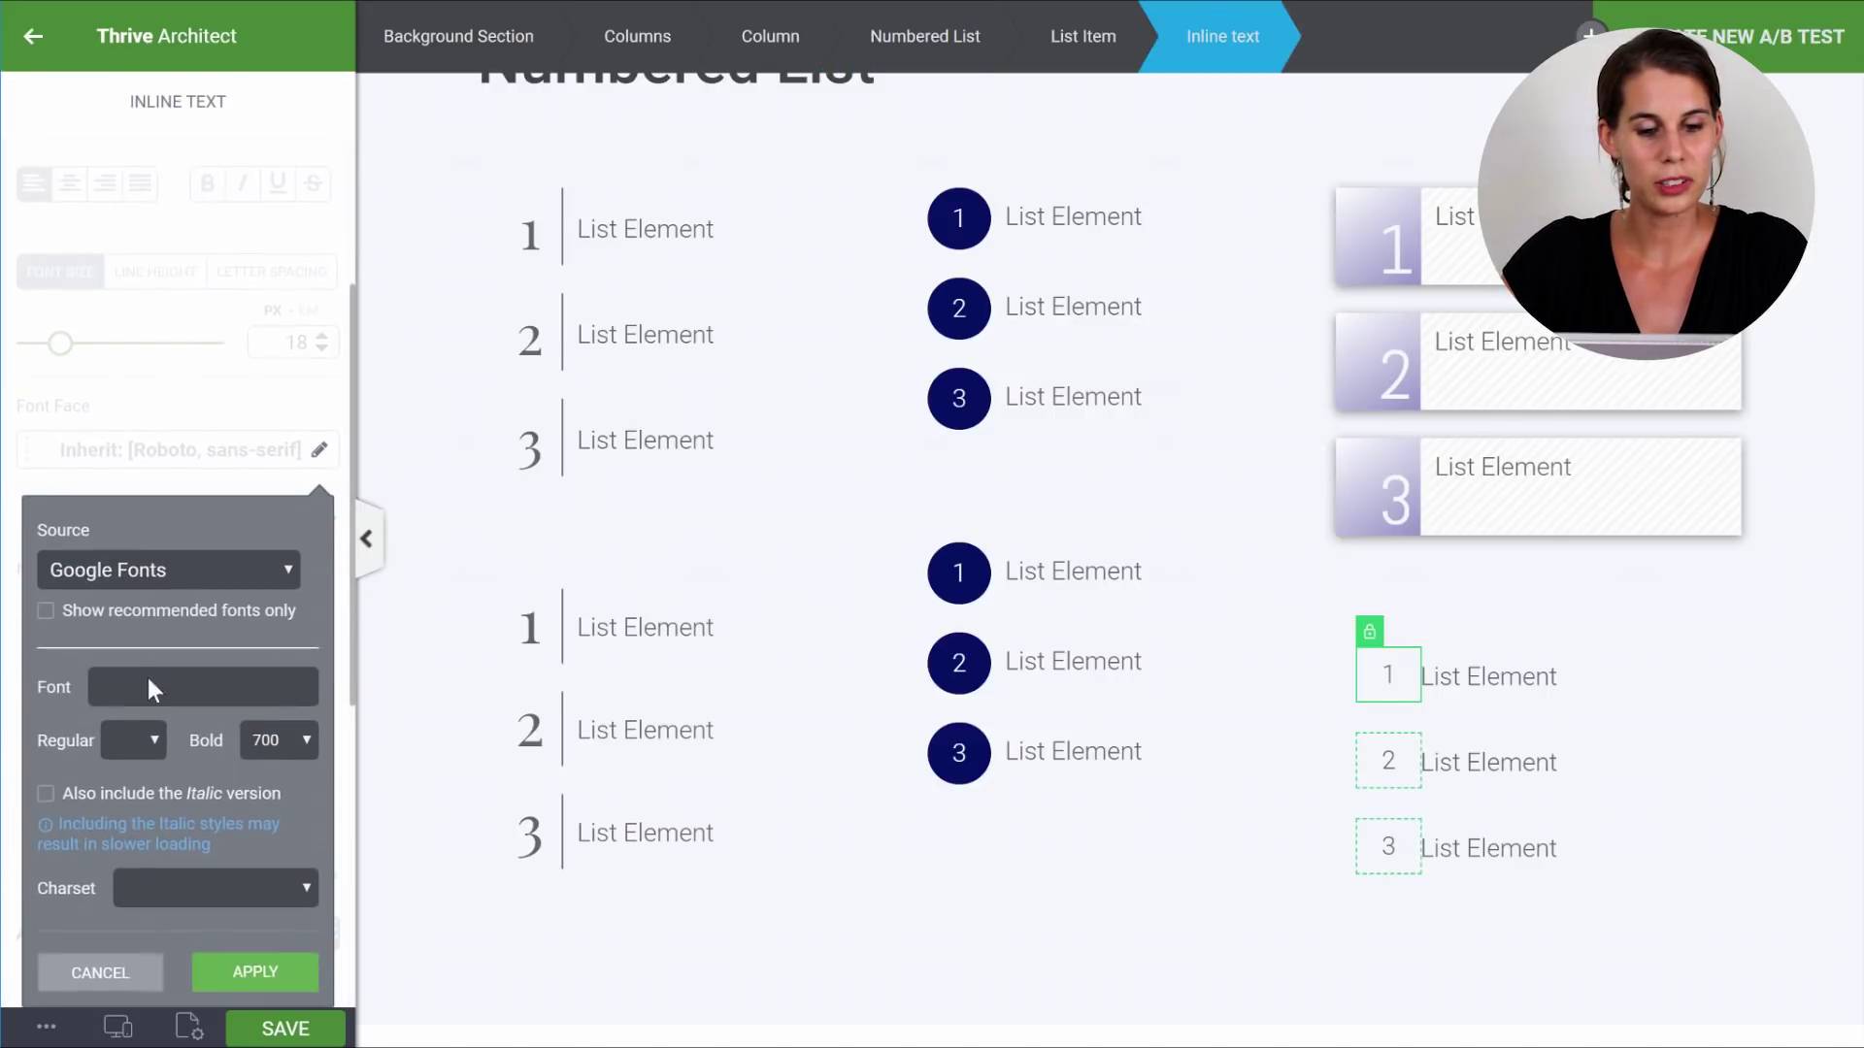
left_click(154, 681)
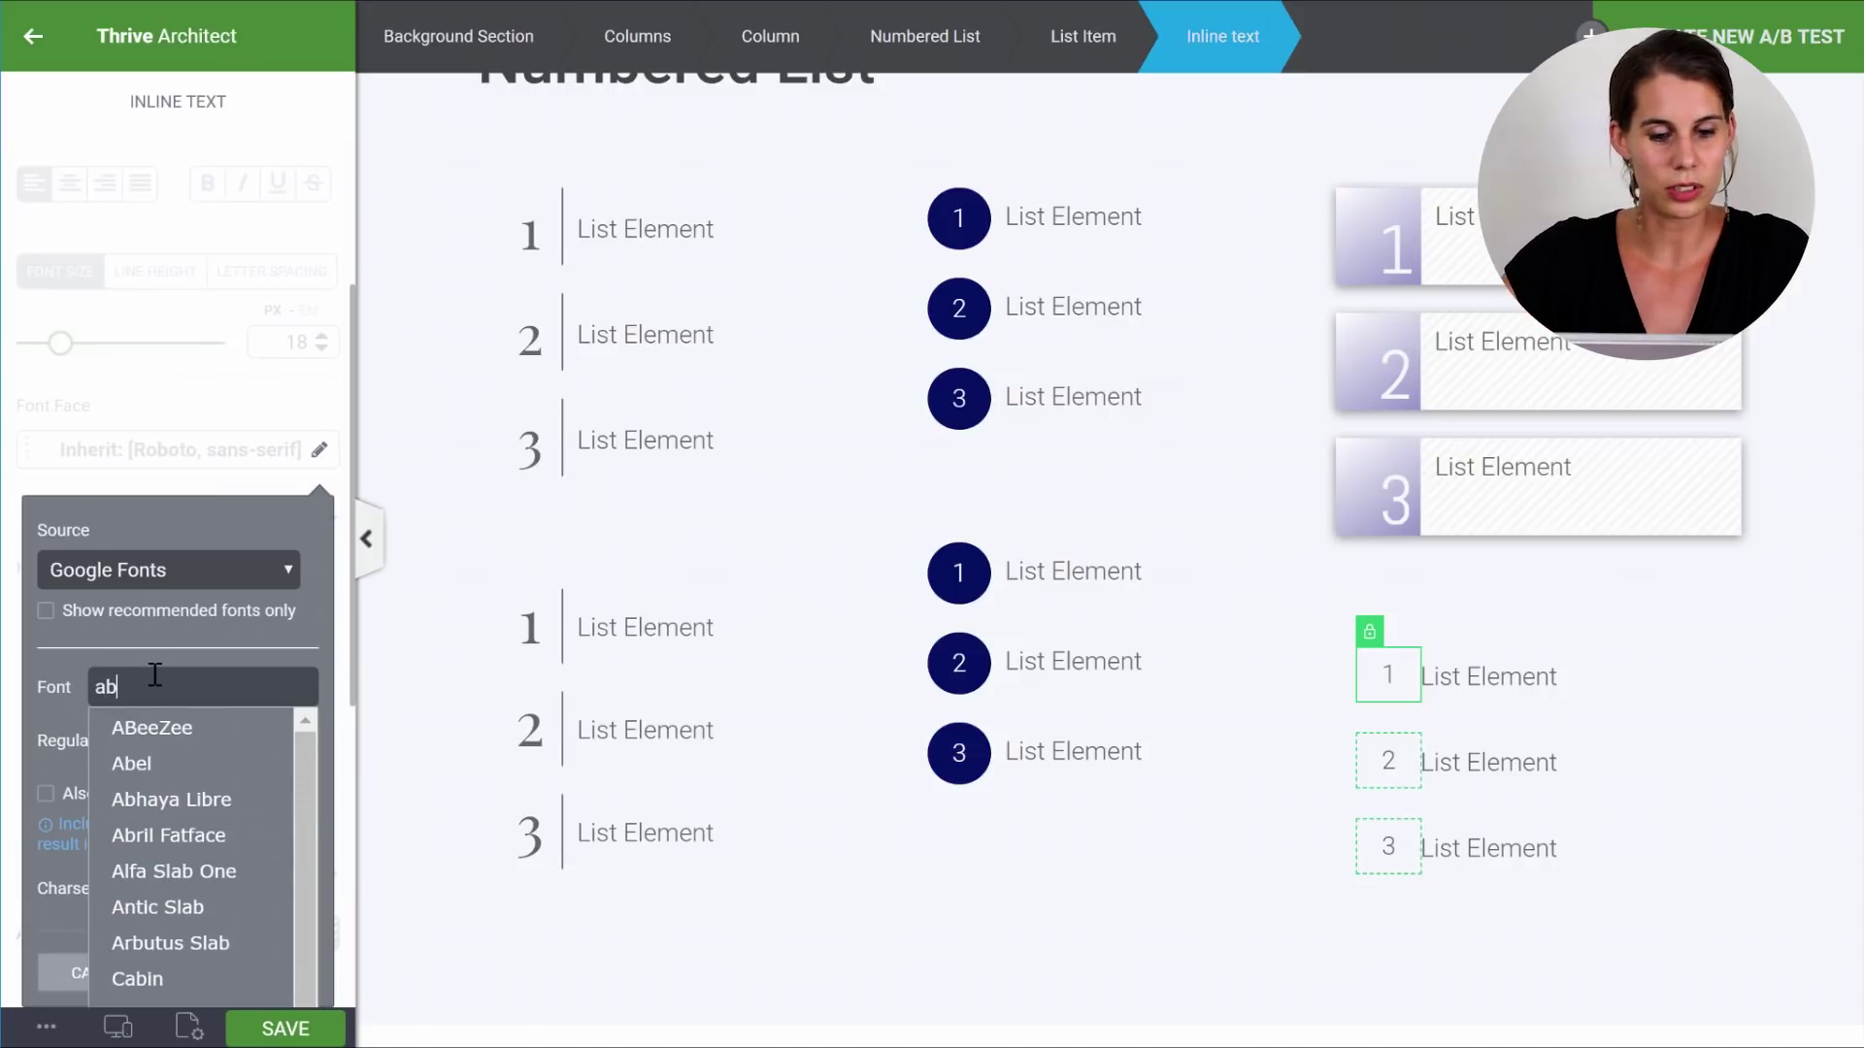
left_click(178, 767)
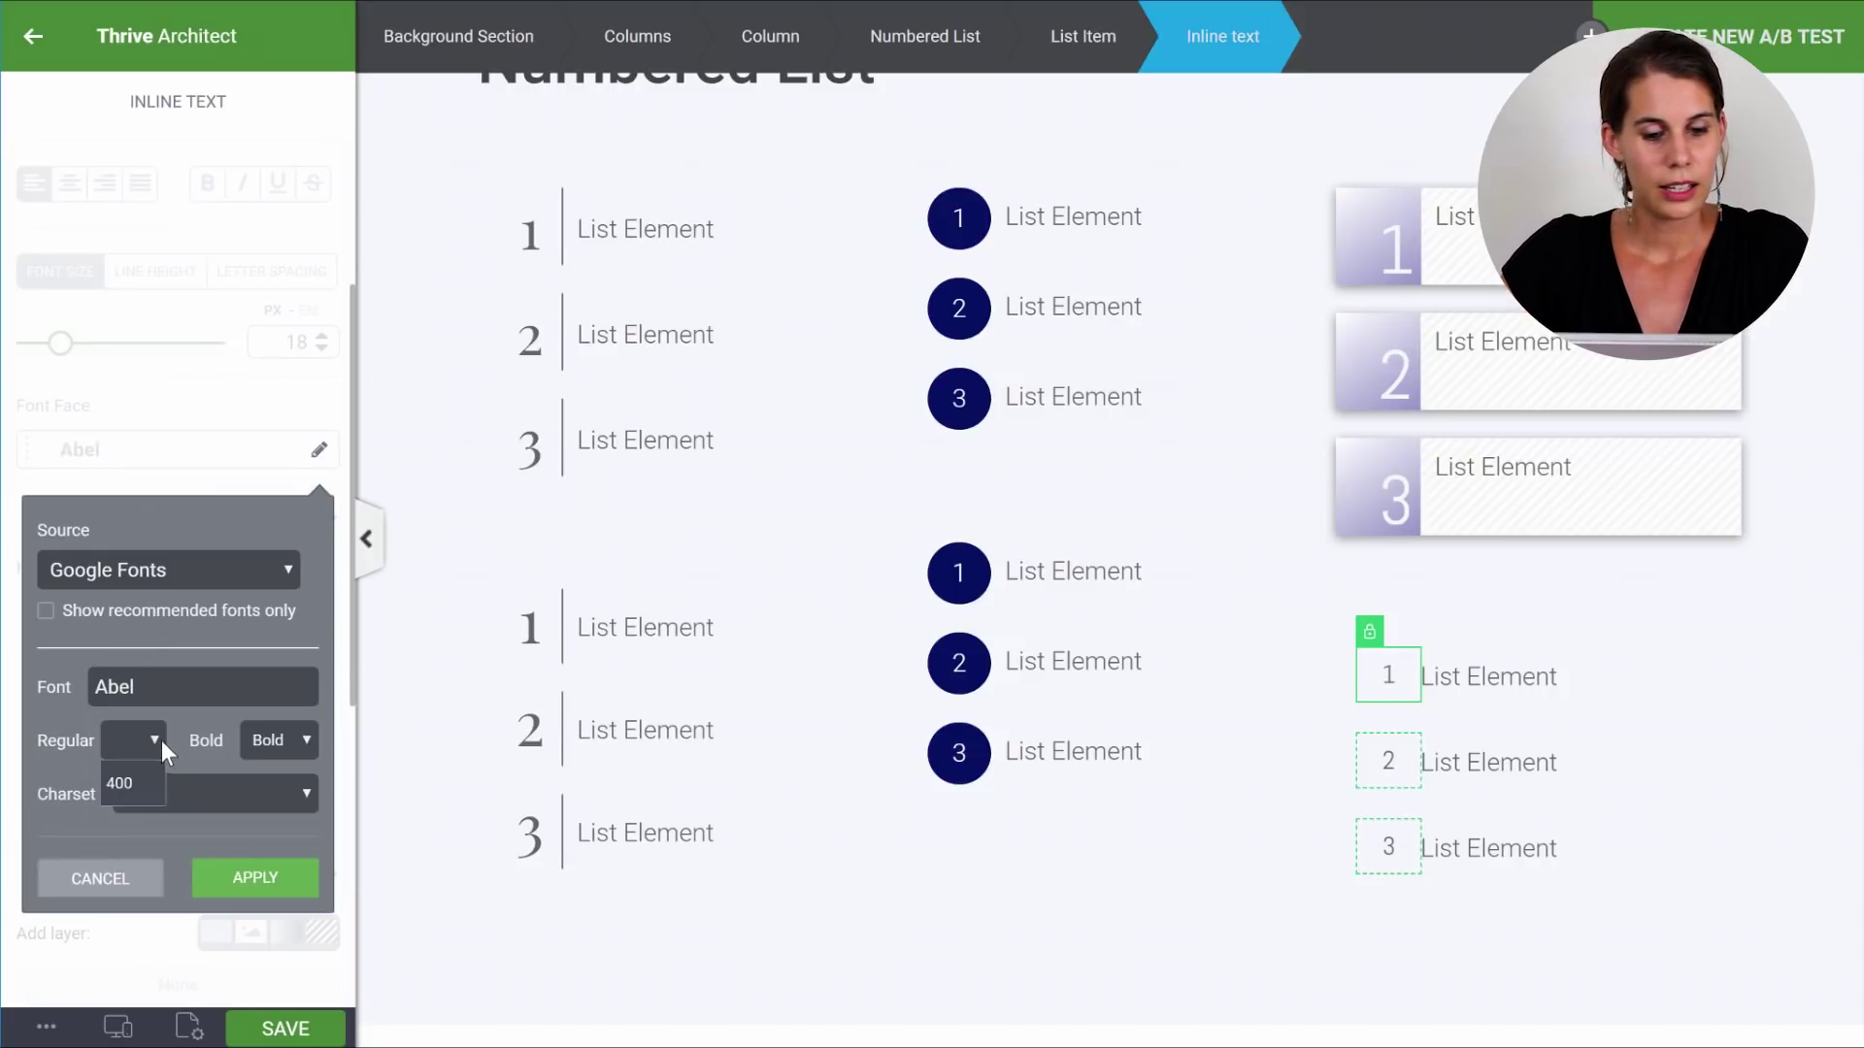
left_click(250, 886)
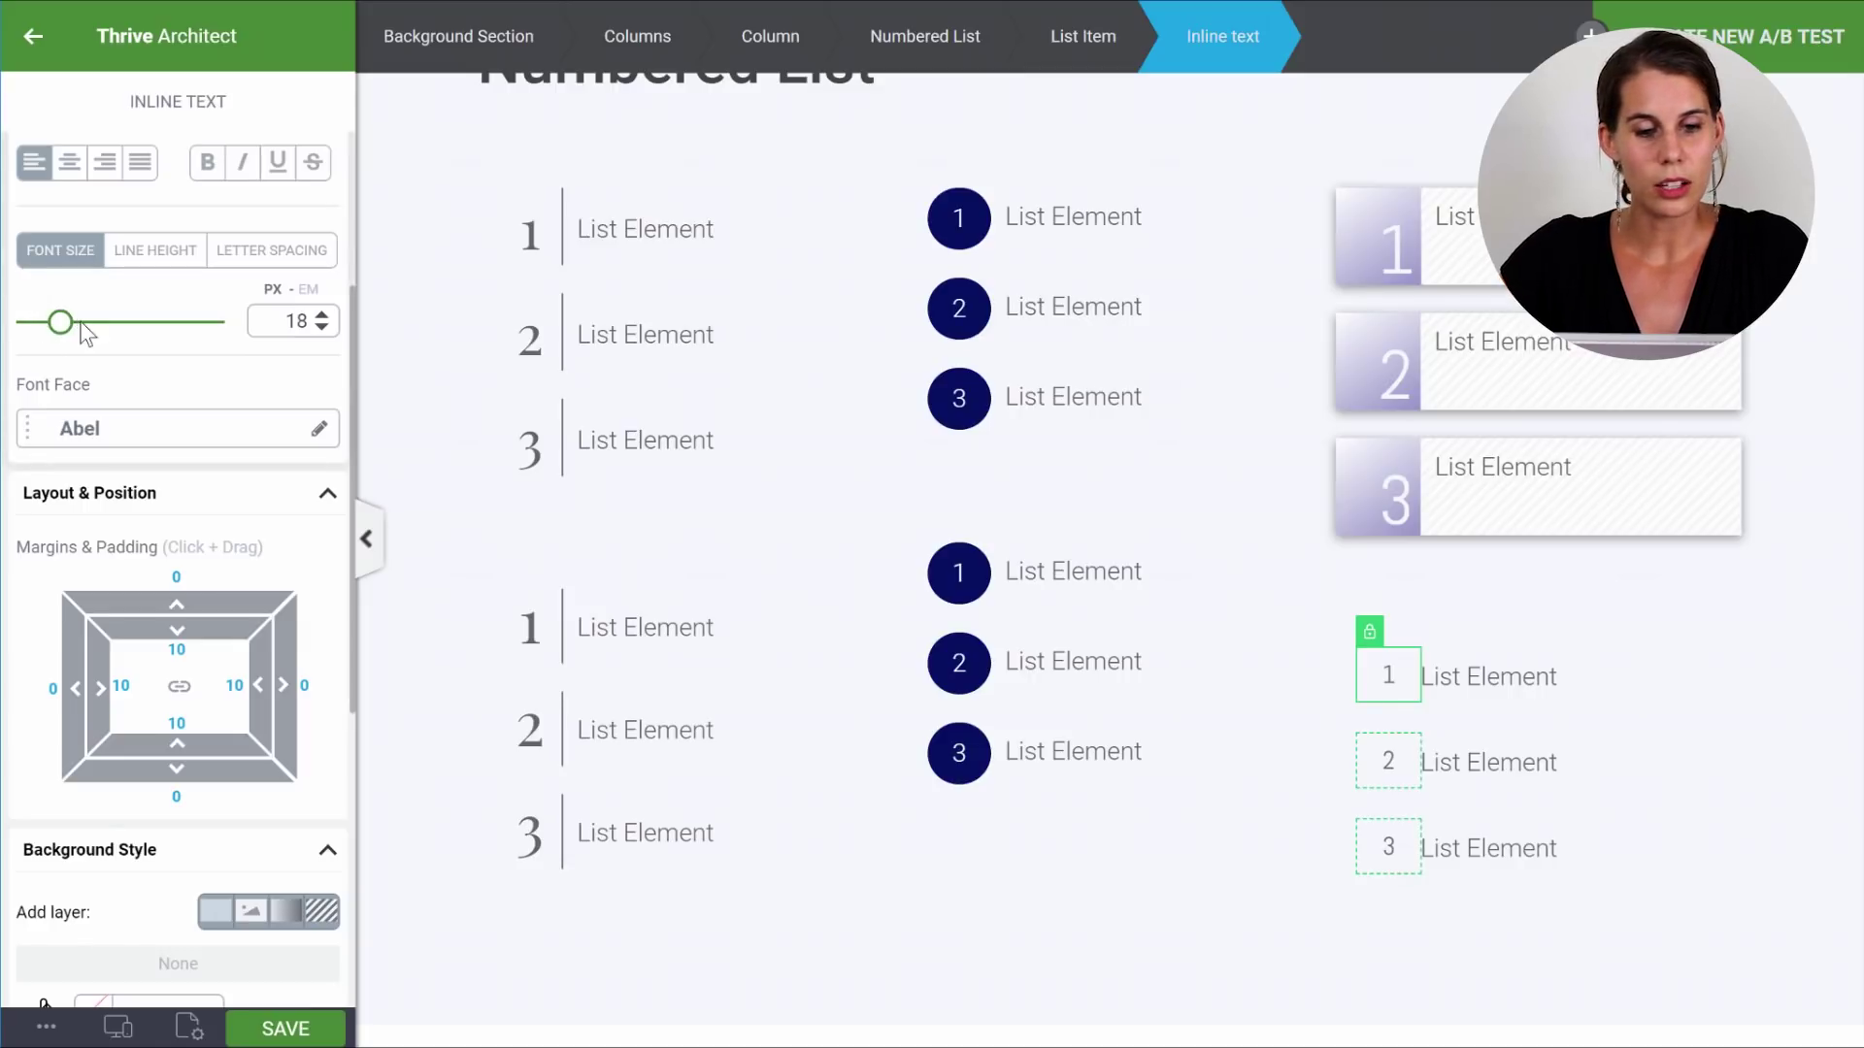
left_click_drag(68, 333, 102, 339)
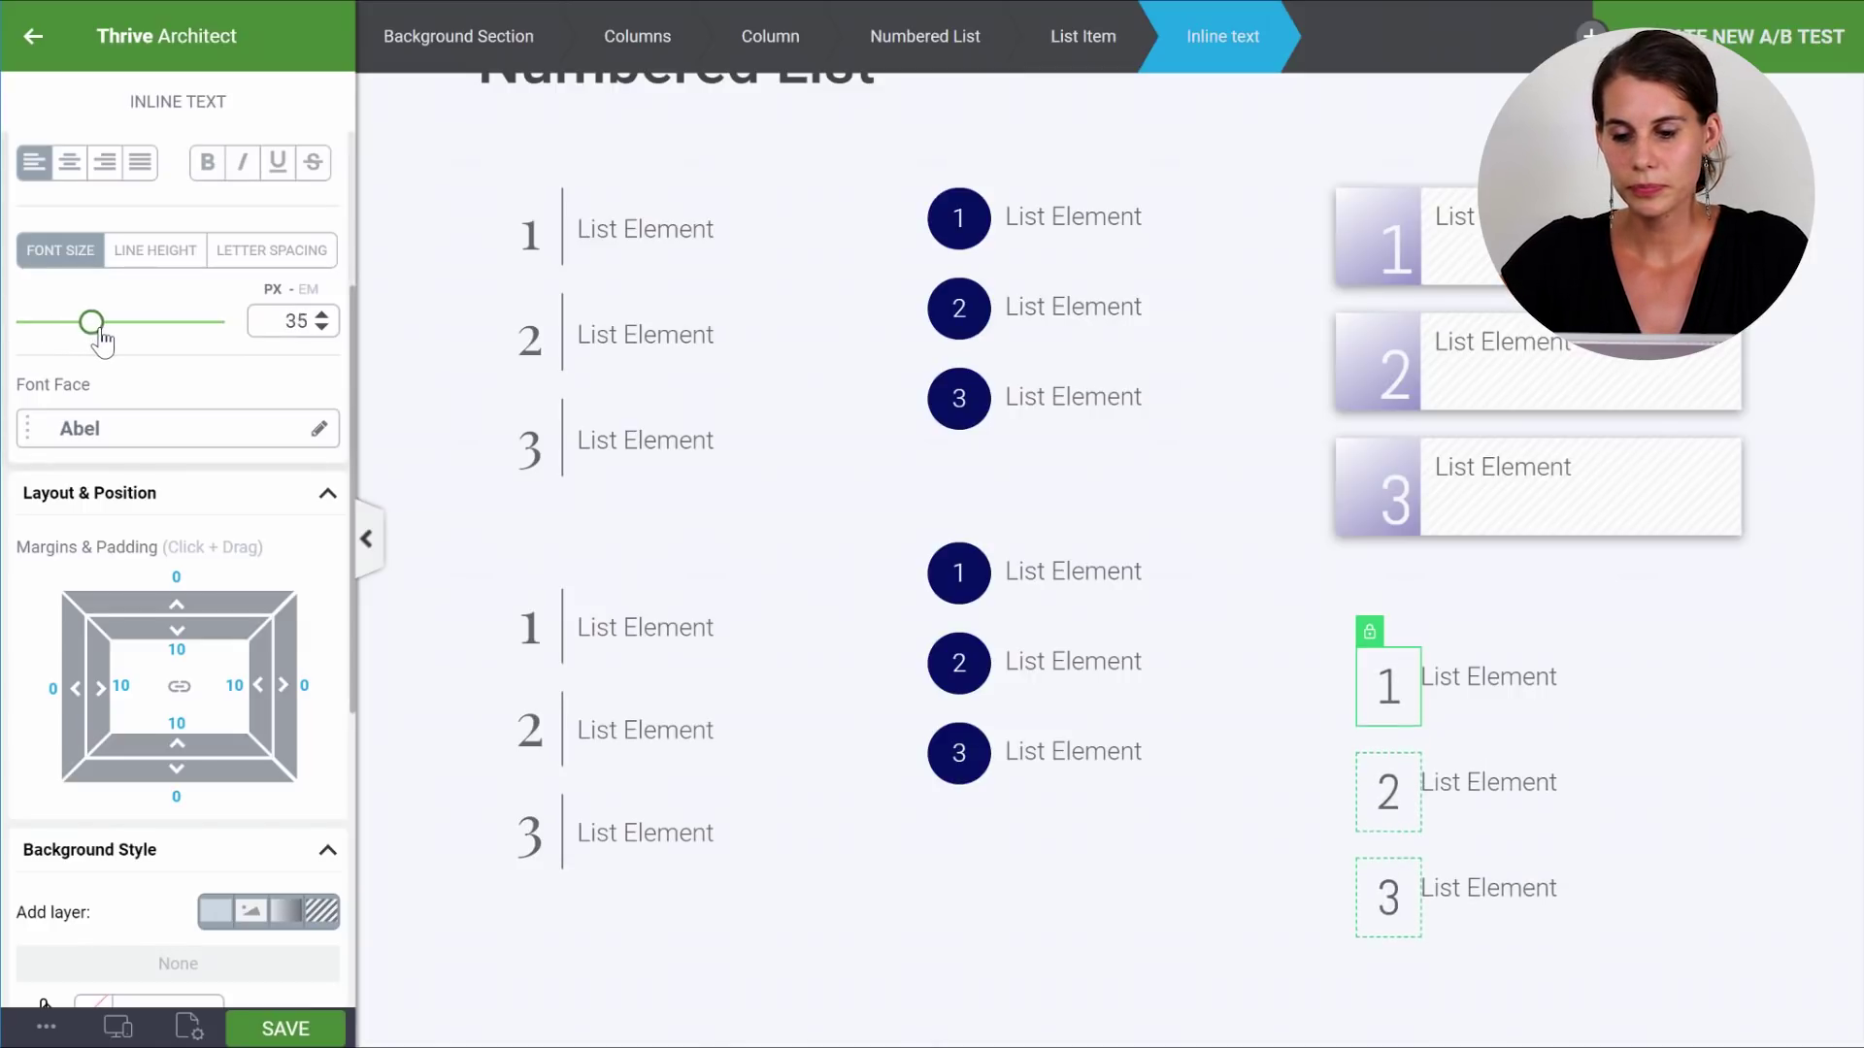
Give the grouped numbers a linear gradient background at 131 degrees, from white to #7a7ab5.
scroll(292, 419, "down", 6)
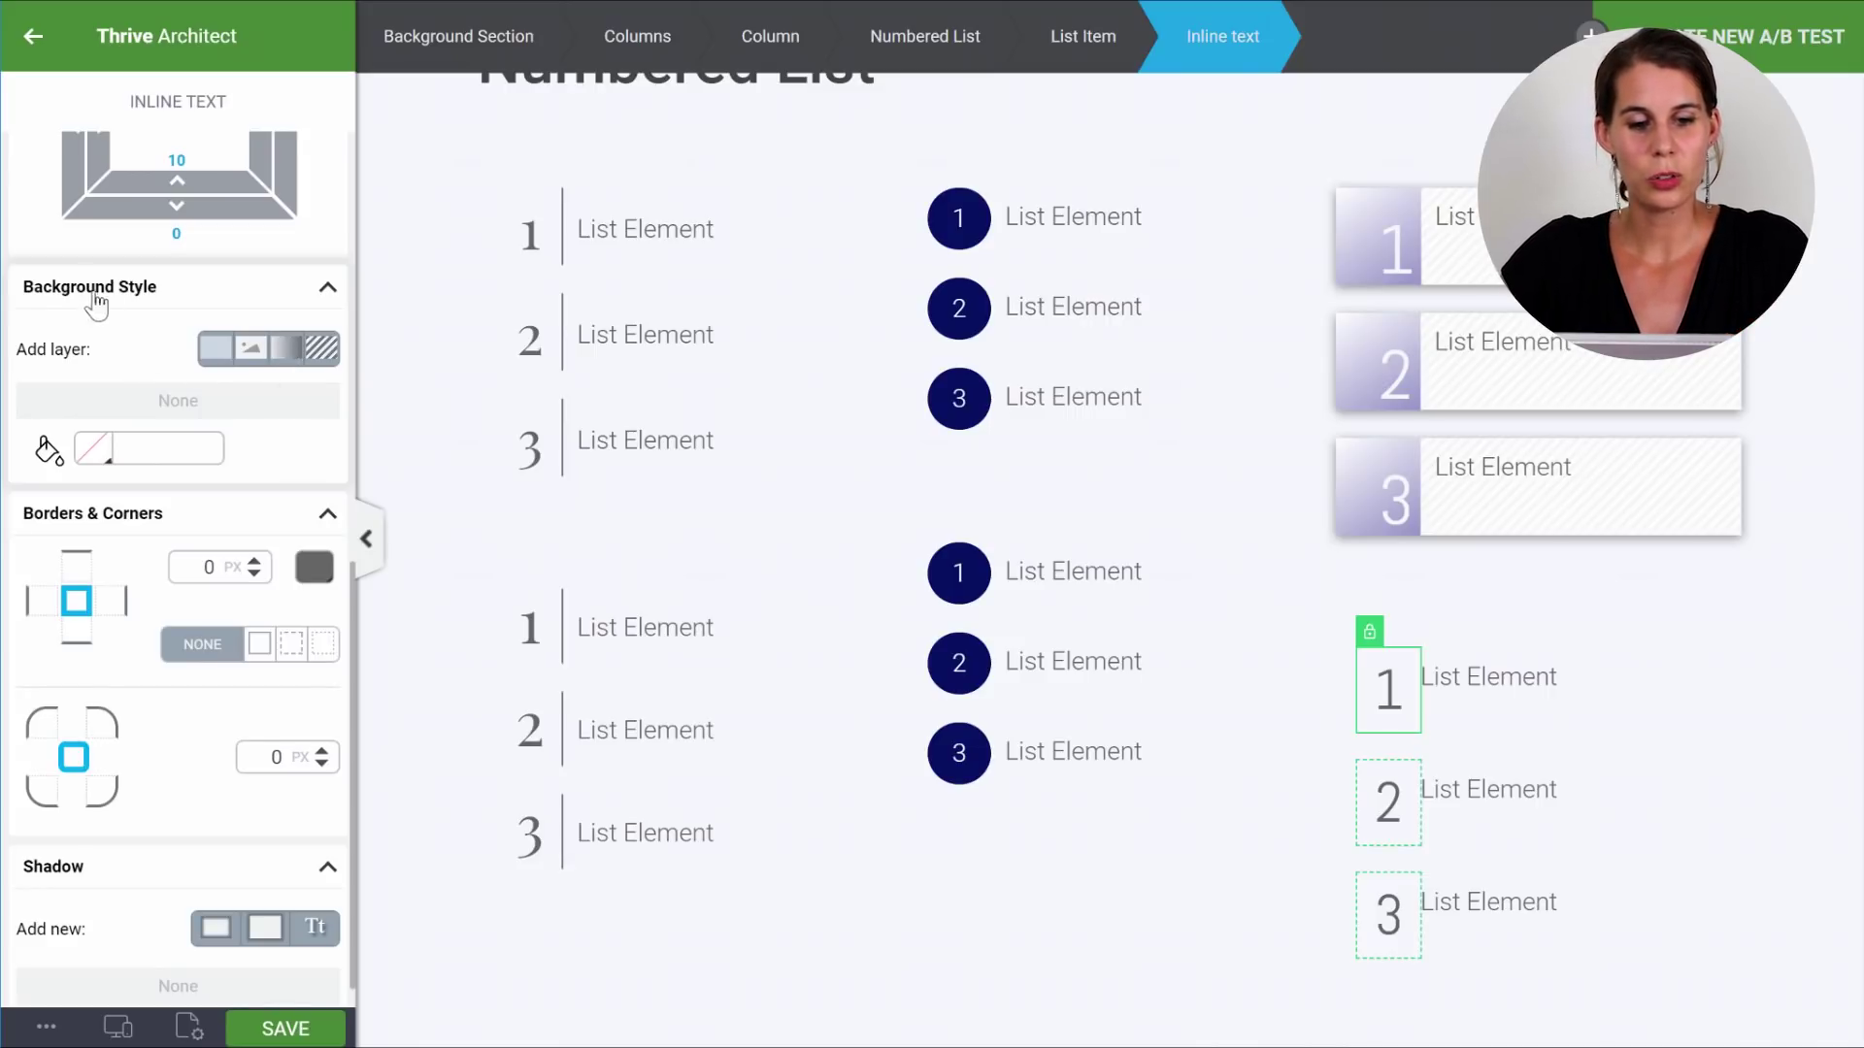
left_click(288, 352)
scroll(292, 358, "down", 4)
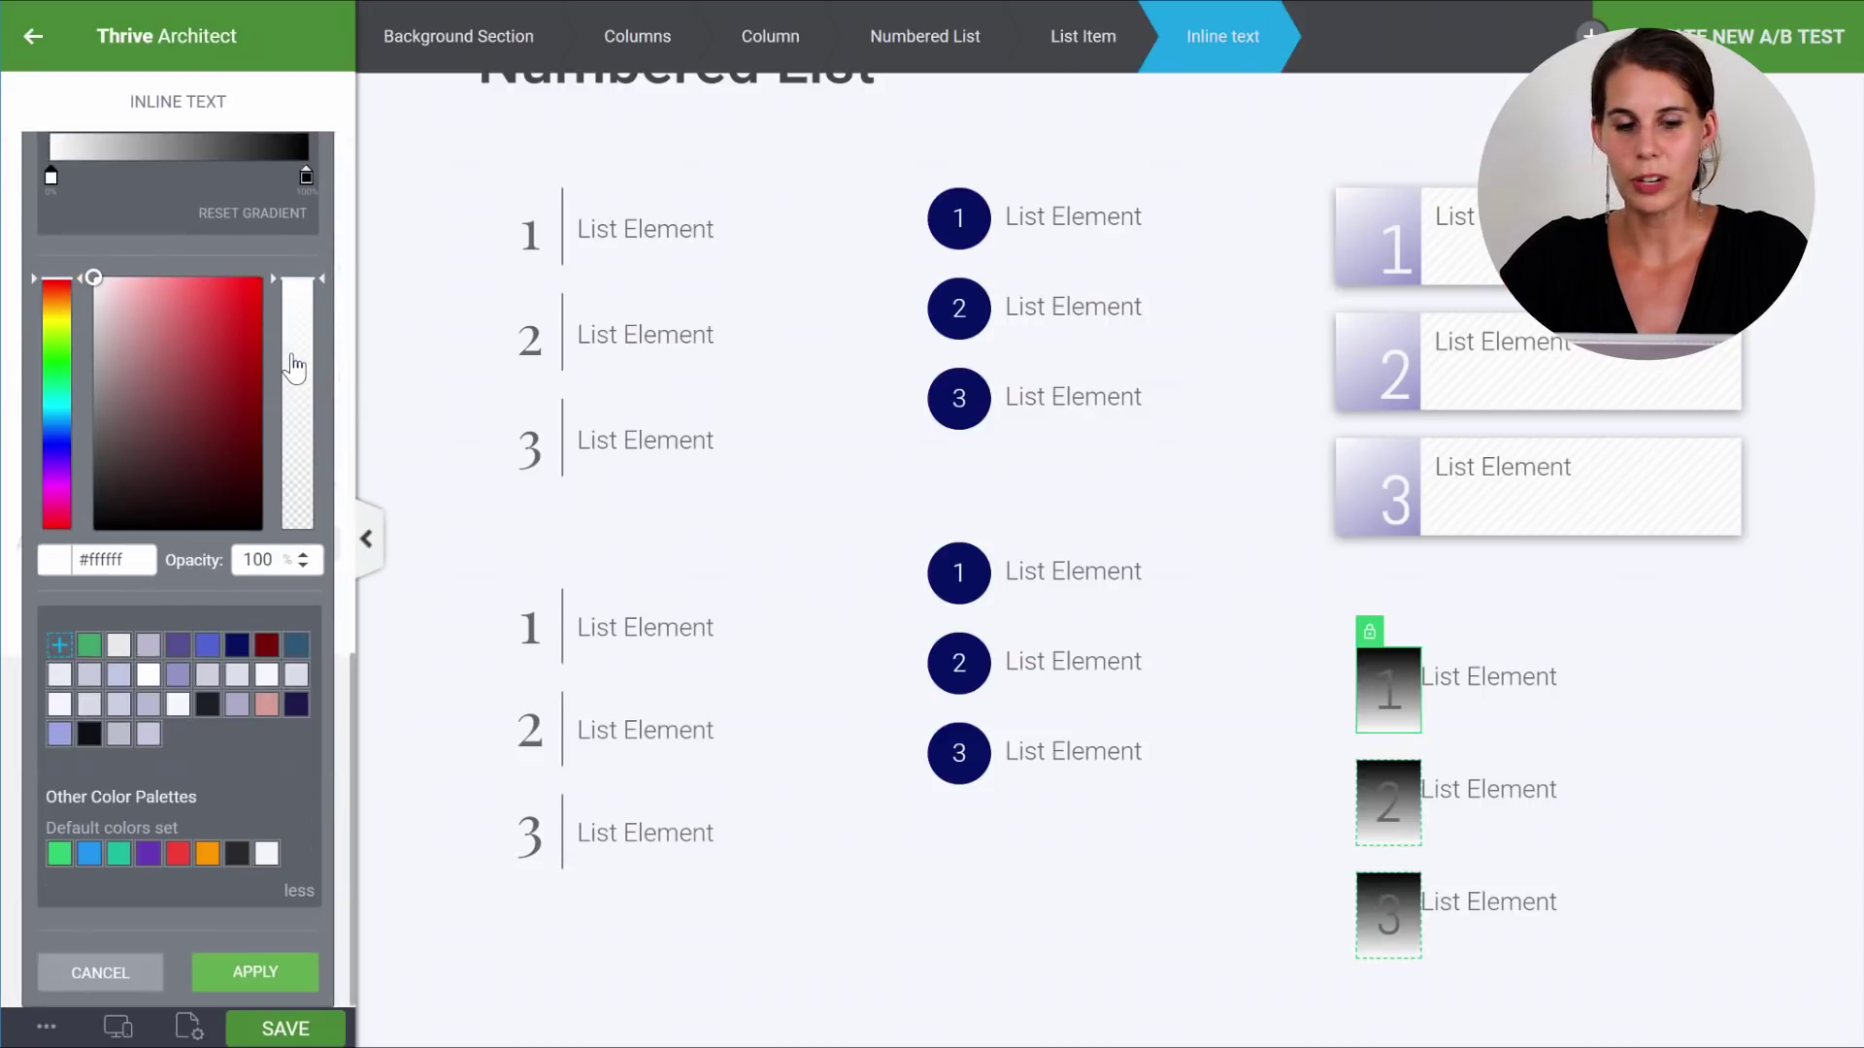
scroll(258, 367, "up", 3)
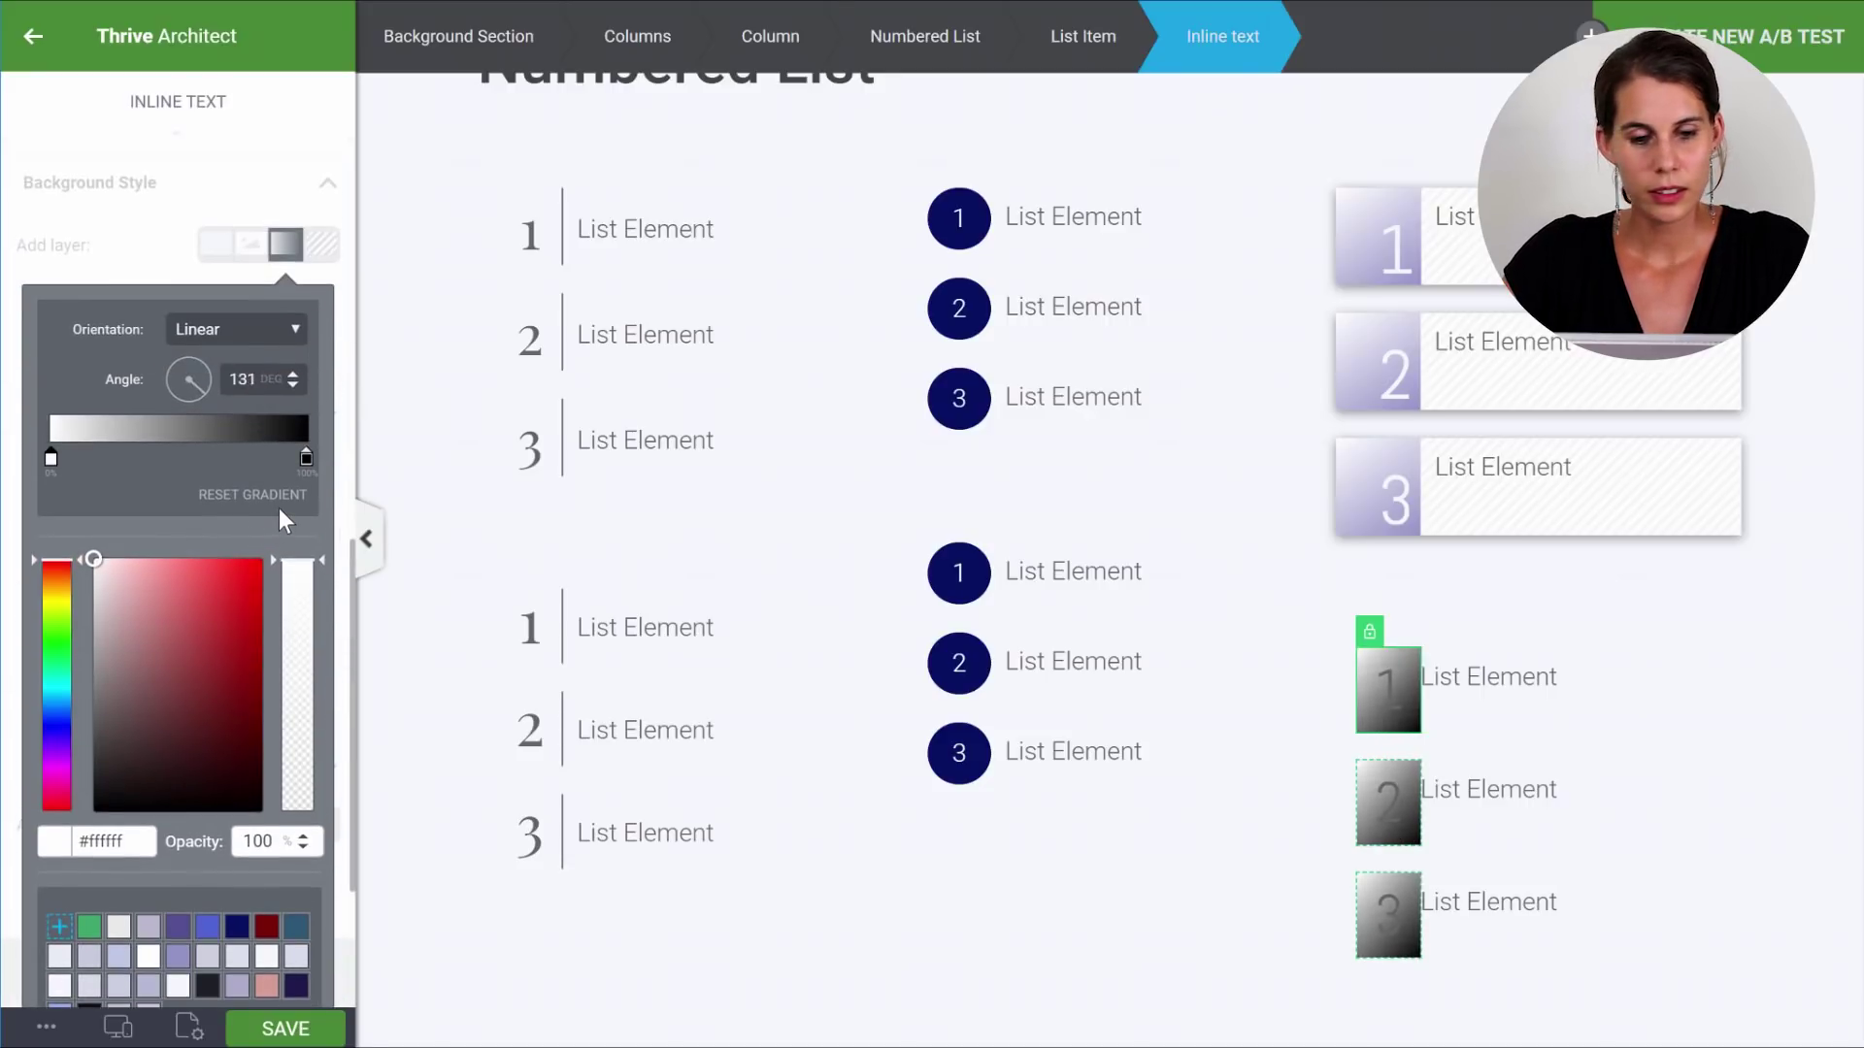
scroll(254, 365, "down", 3)
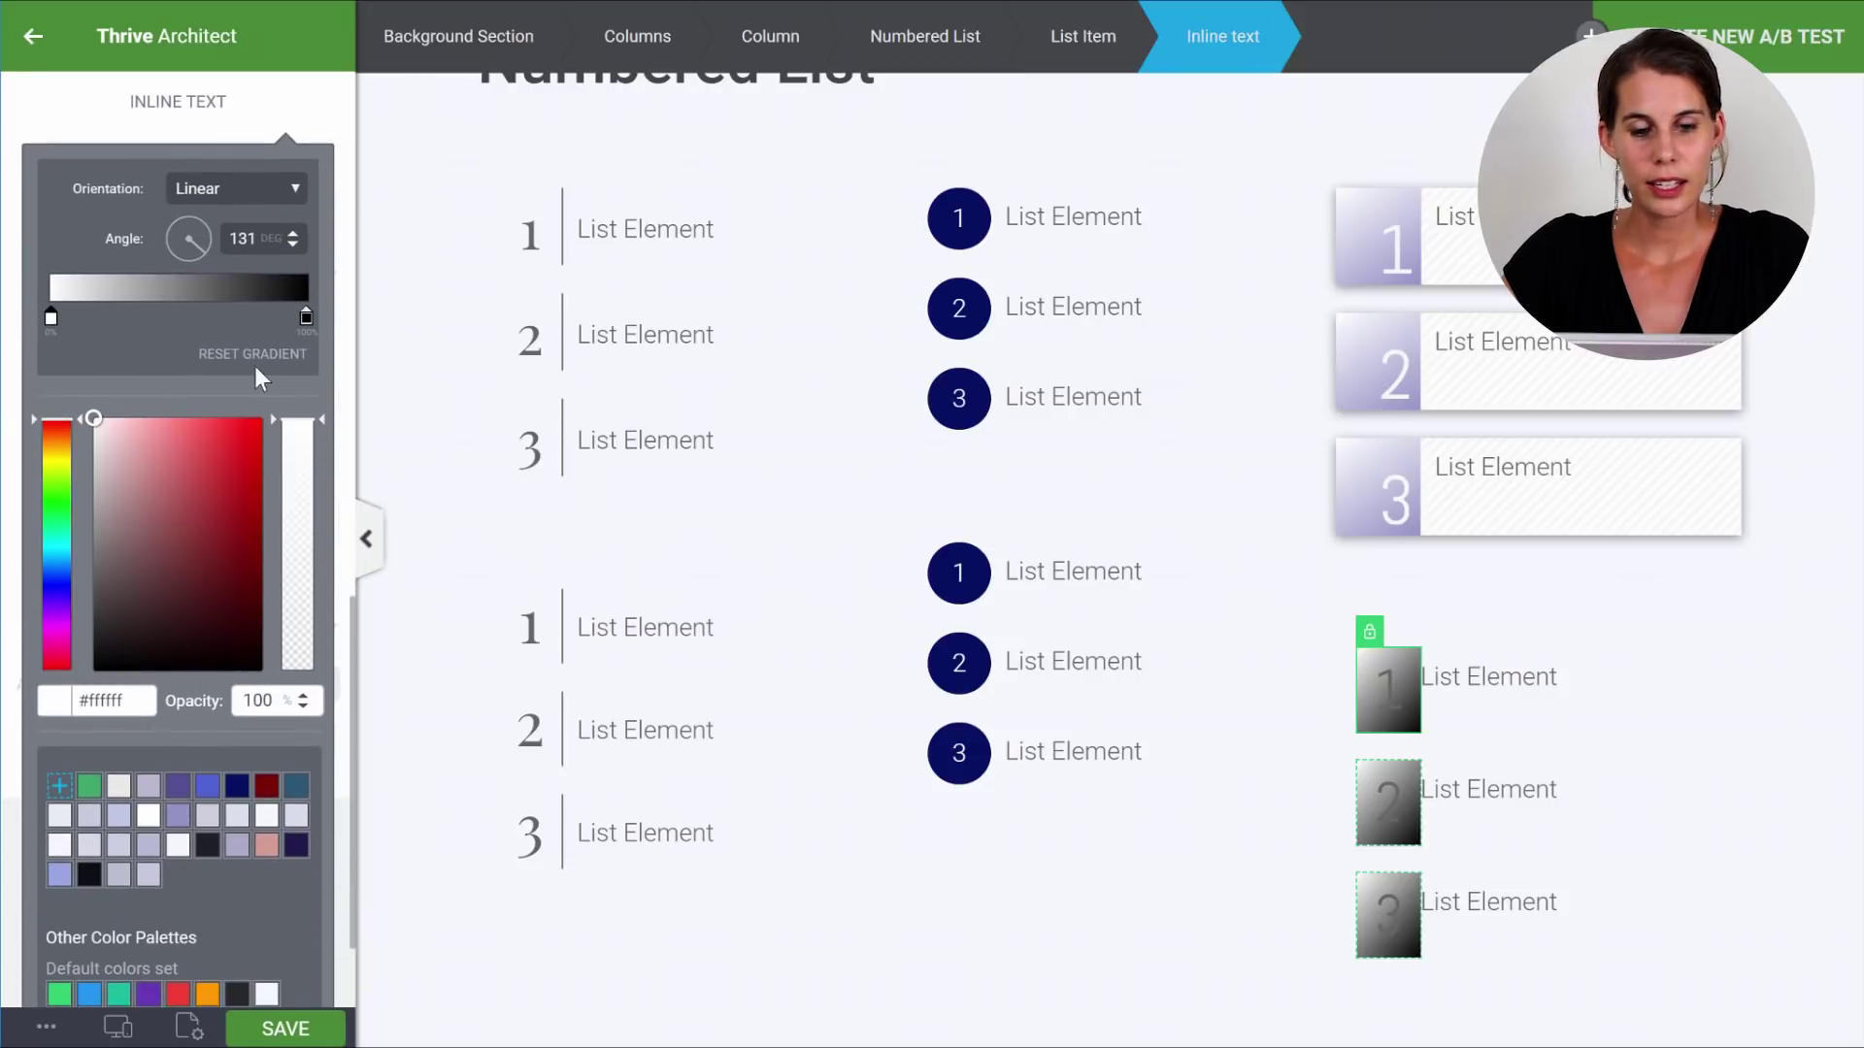
left_click(306, 317)
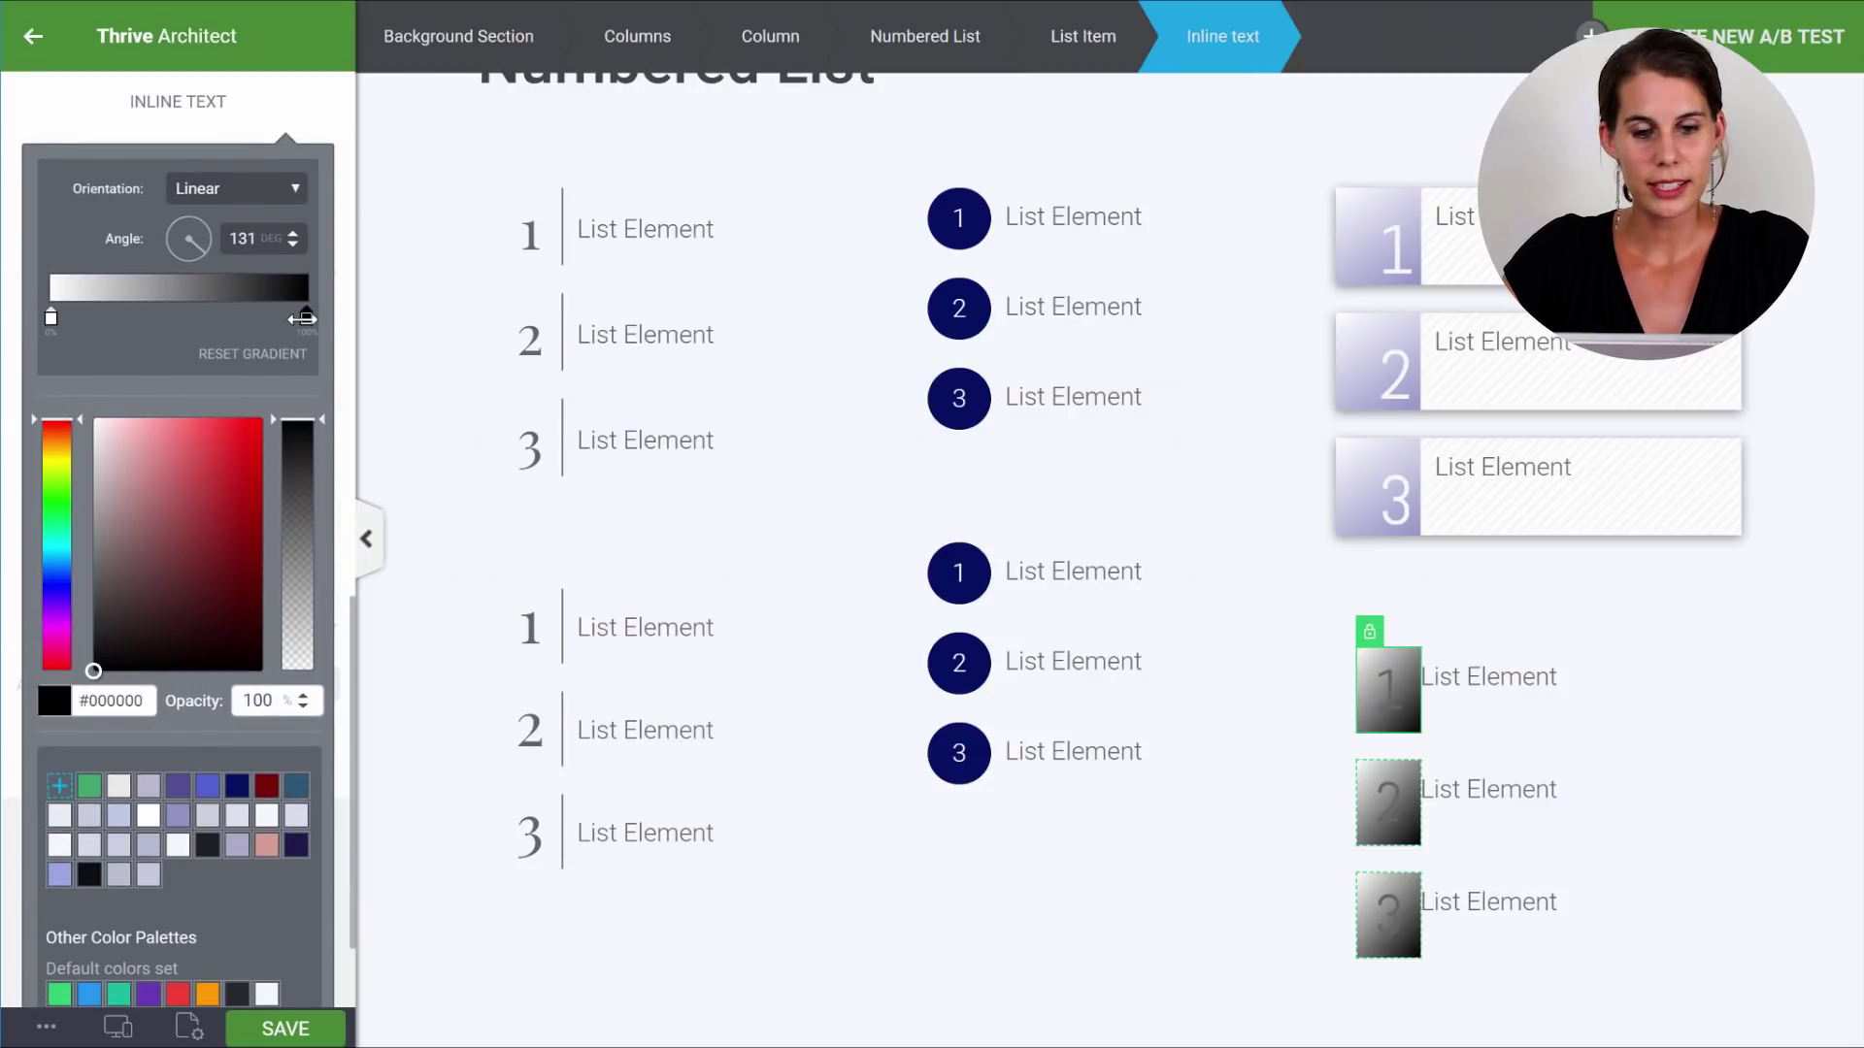
left_click(178, 818)
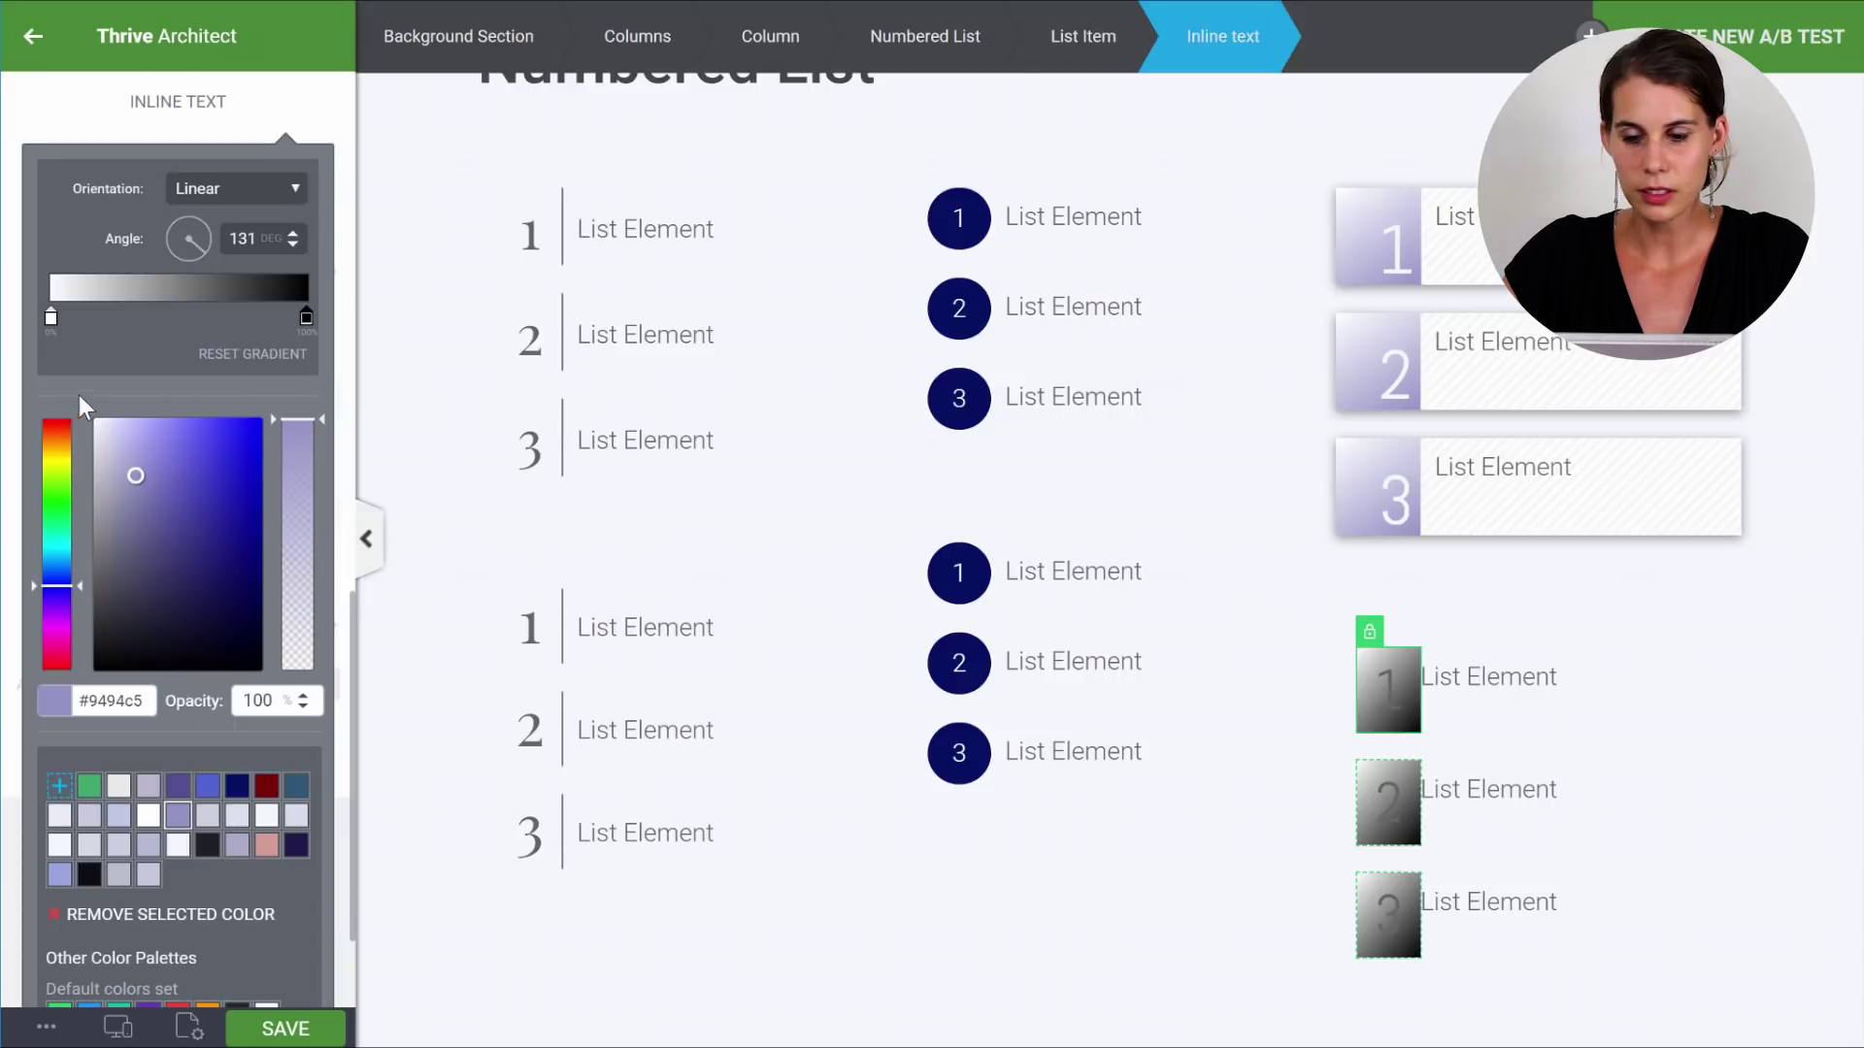
left_click_drag(137, 483, 151, 502)
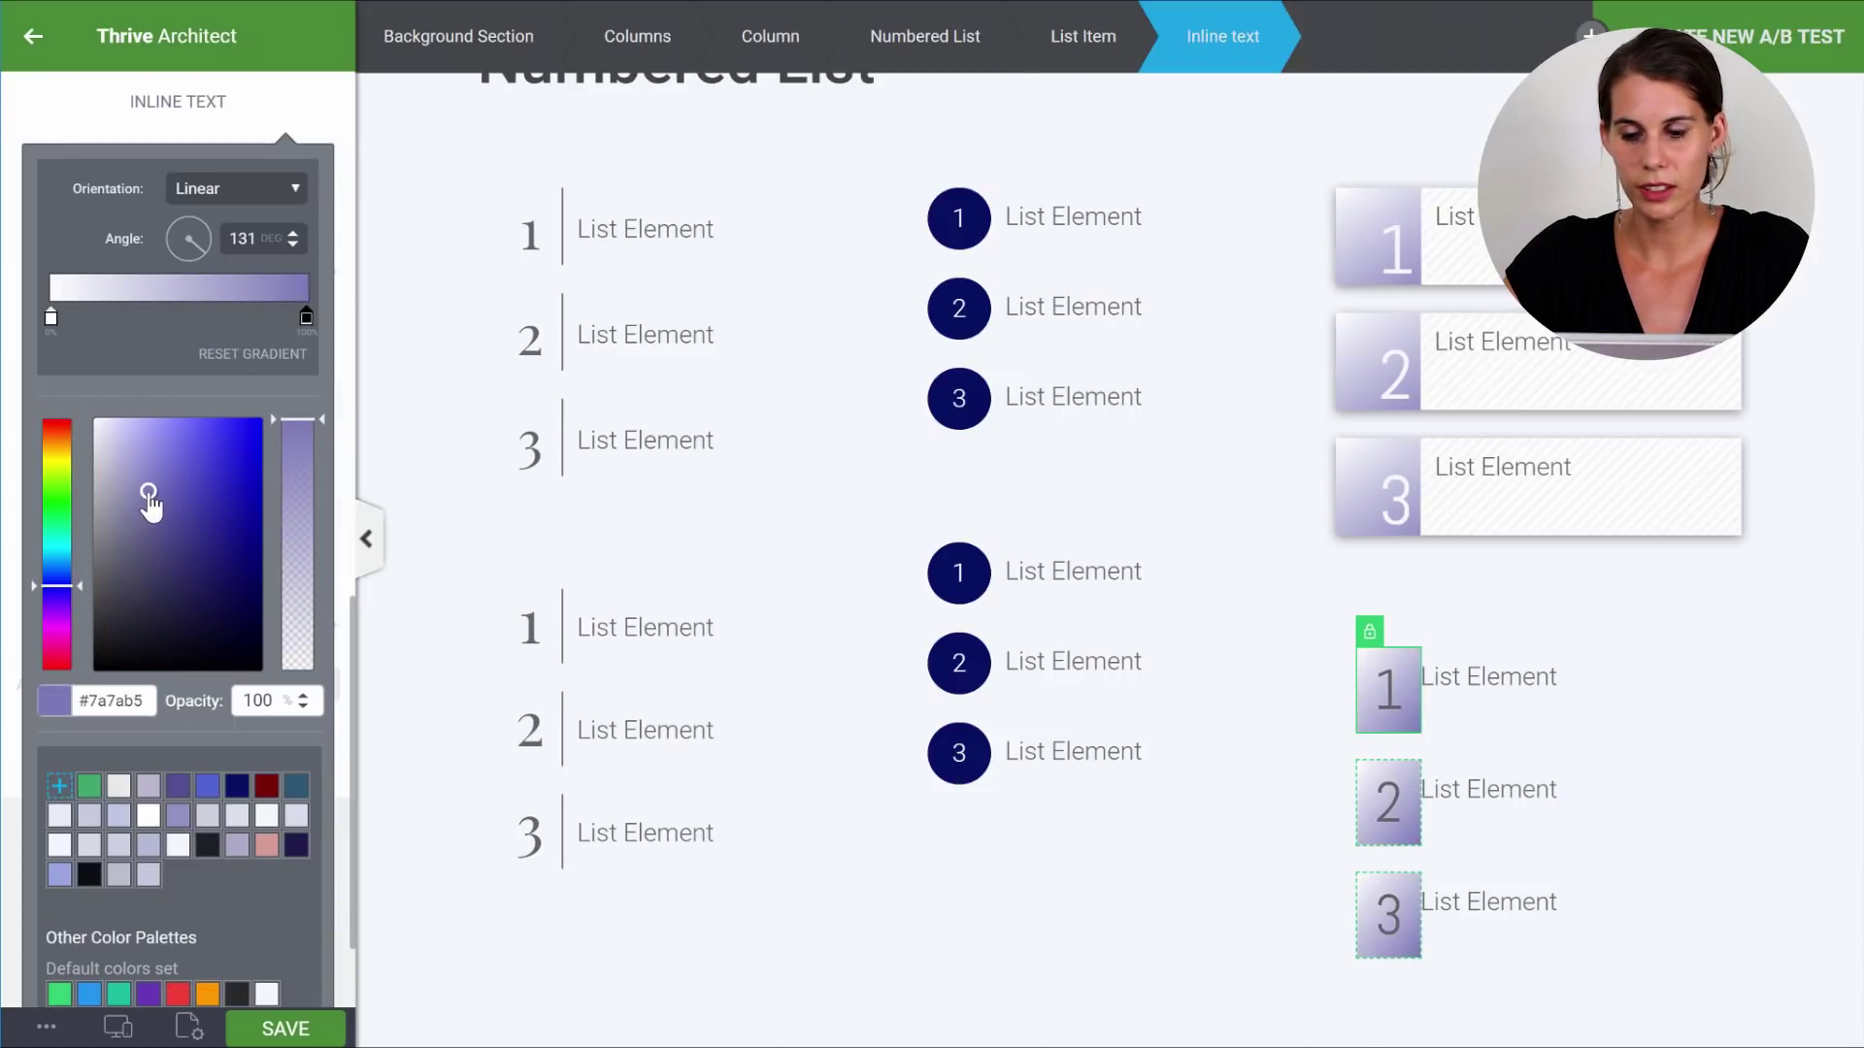
scroll(217, 755, "down", 2)
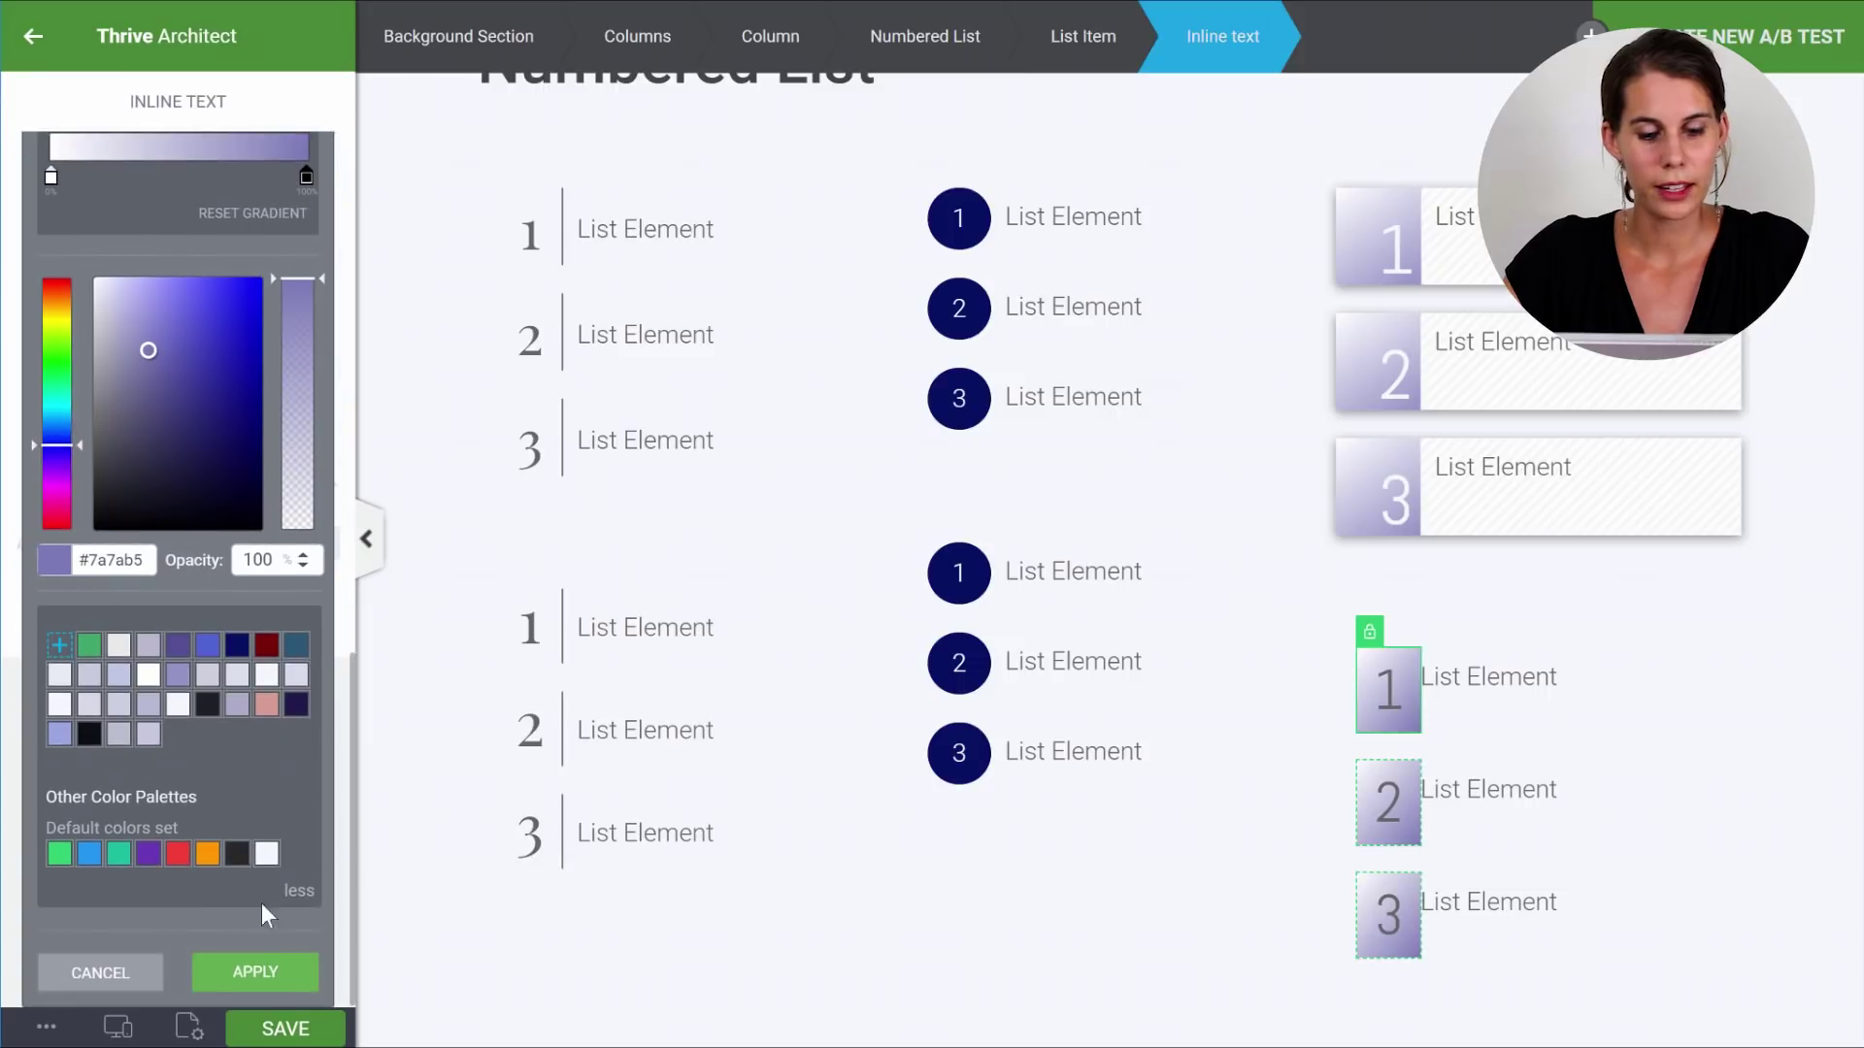
left_click(251, 971)
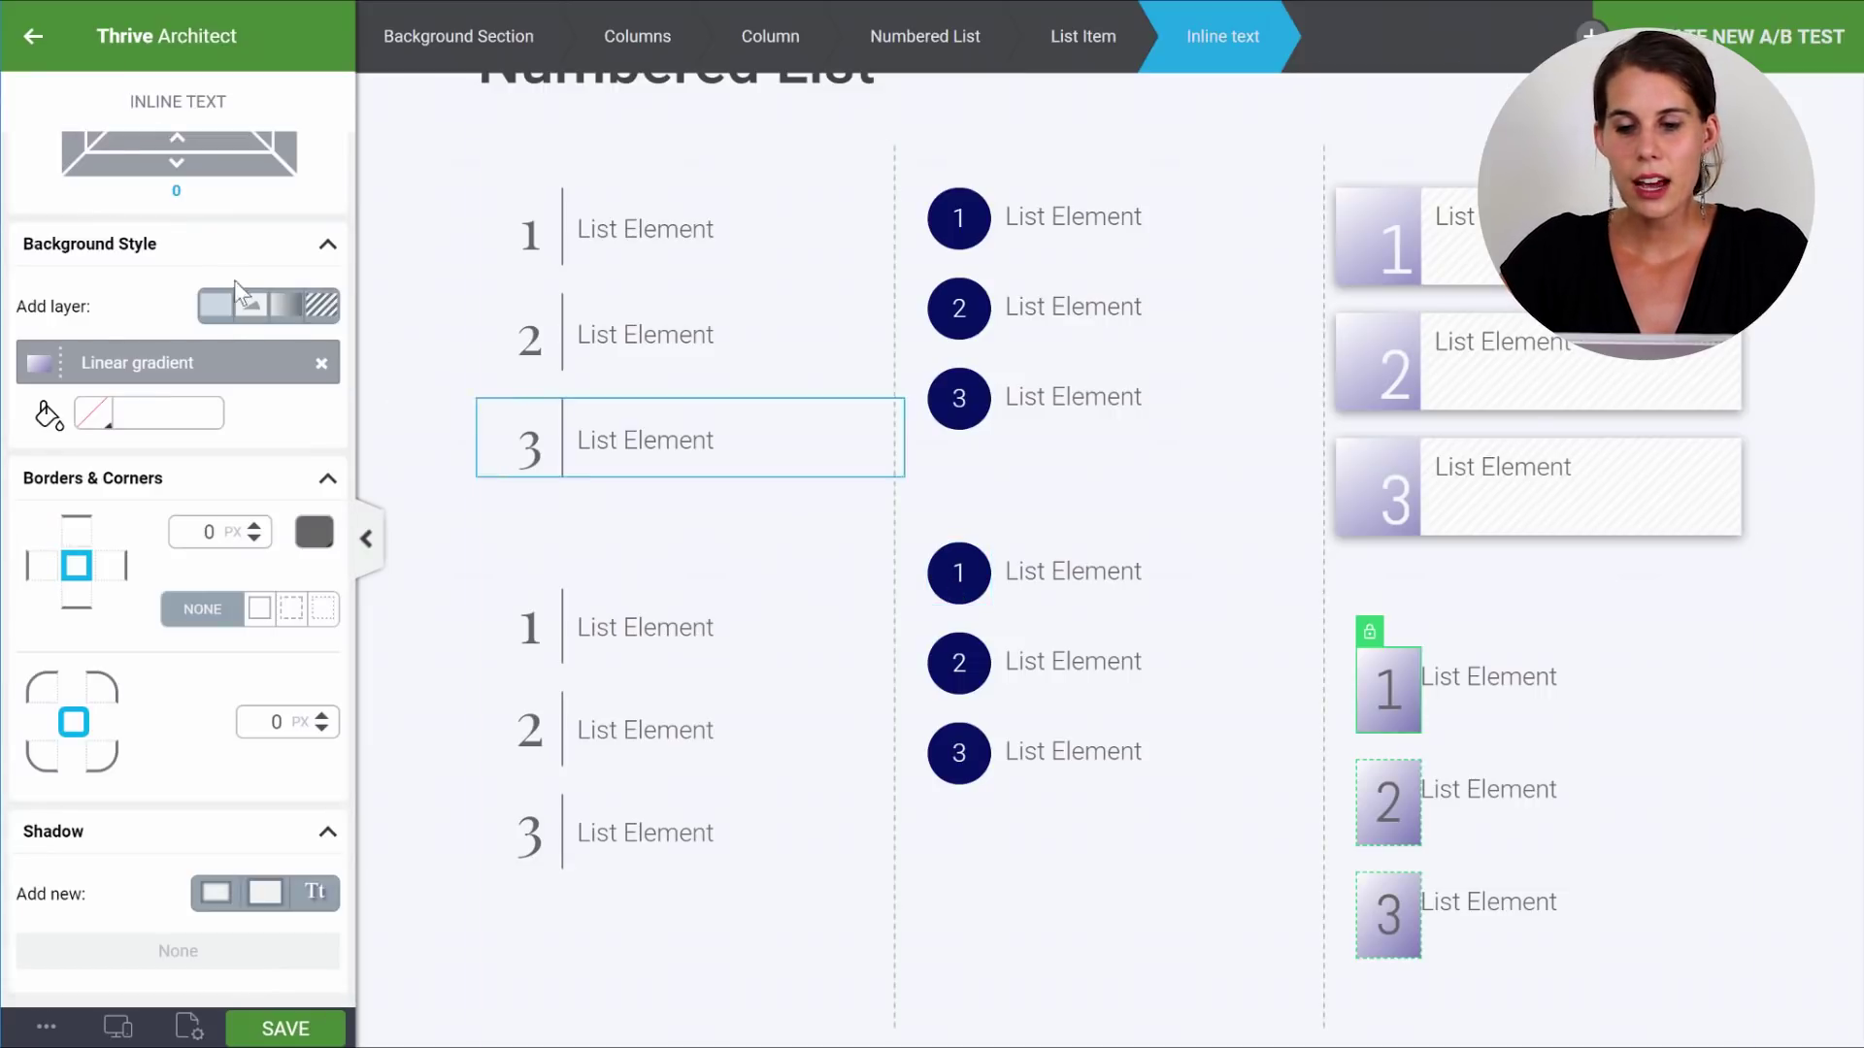
Change the text color of the grouped numbers on the gradient background to white (#ffffff).
scroll(204, 279, "up", 10)
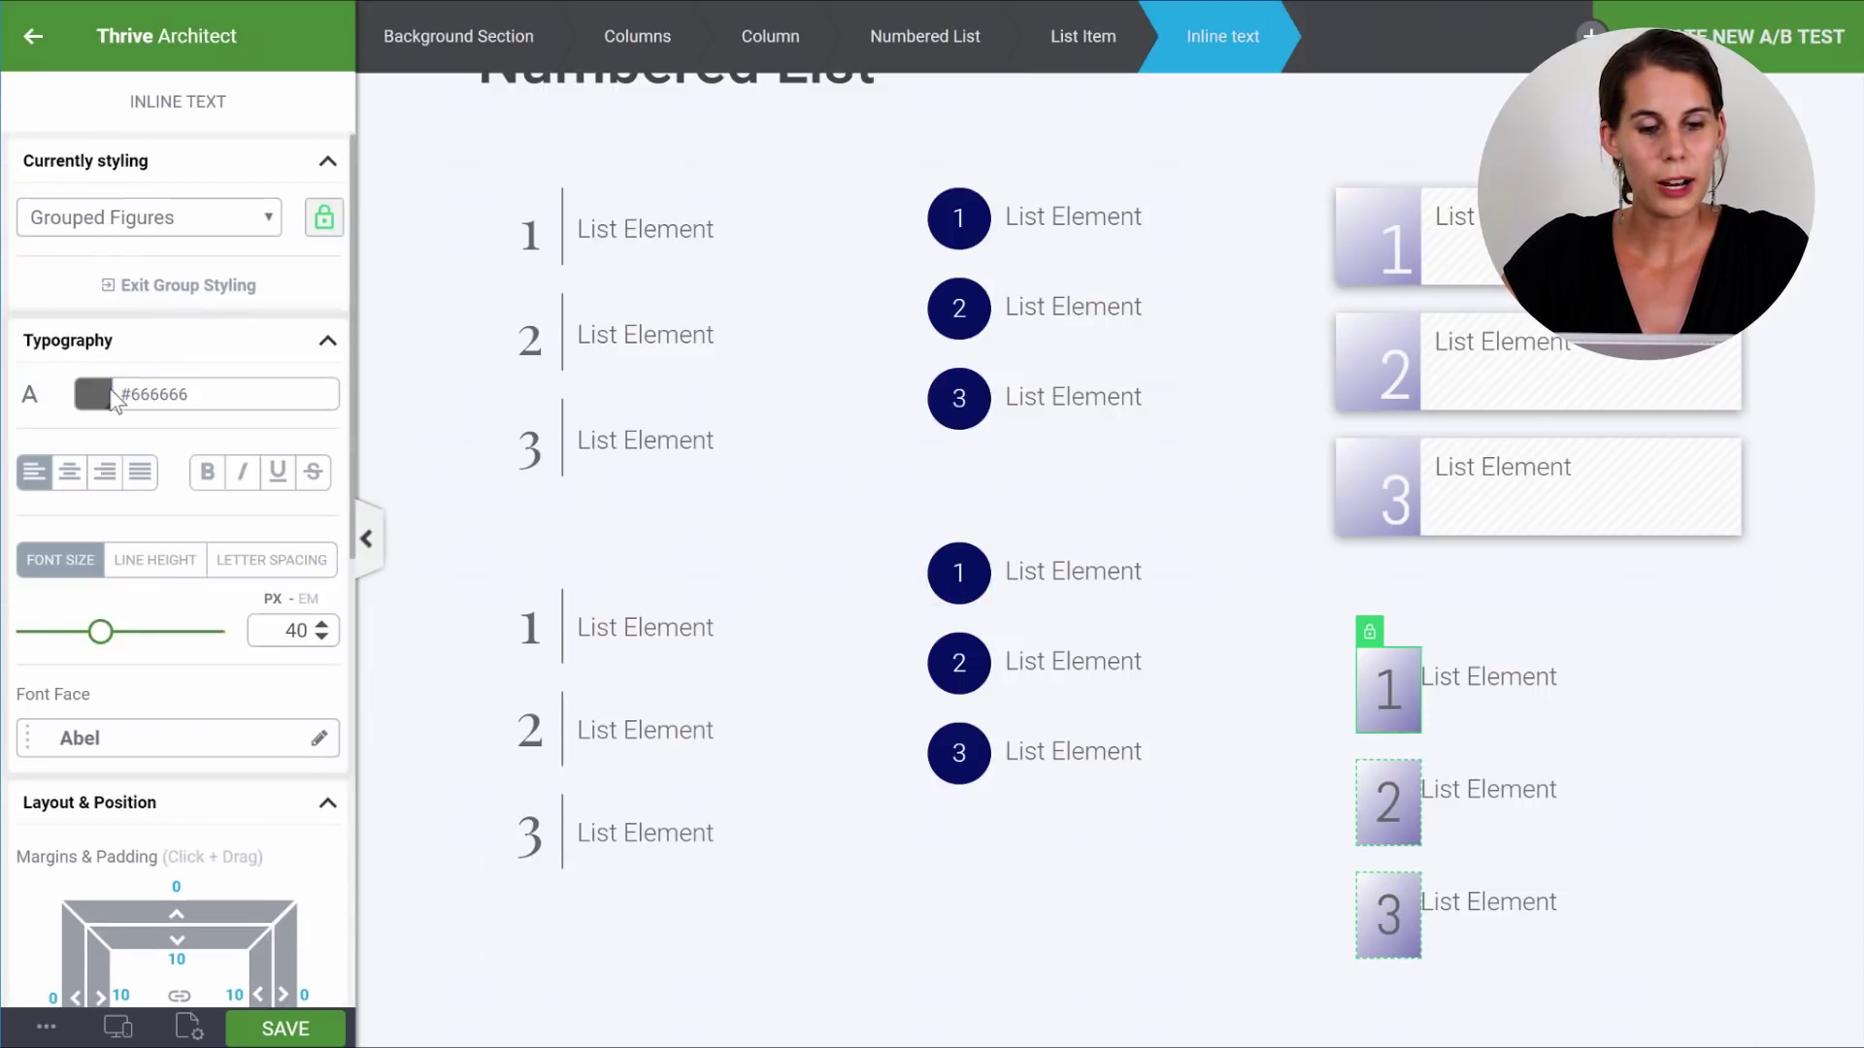
left_click(98, 395)
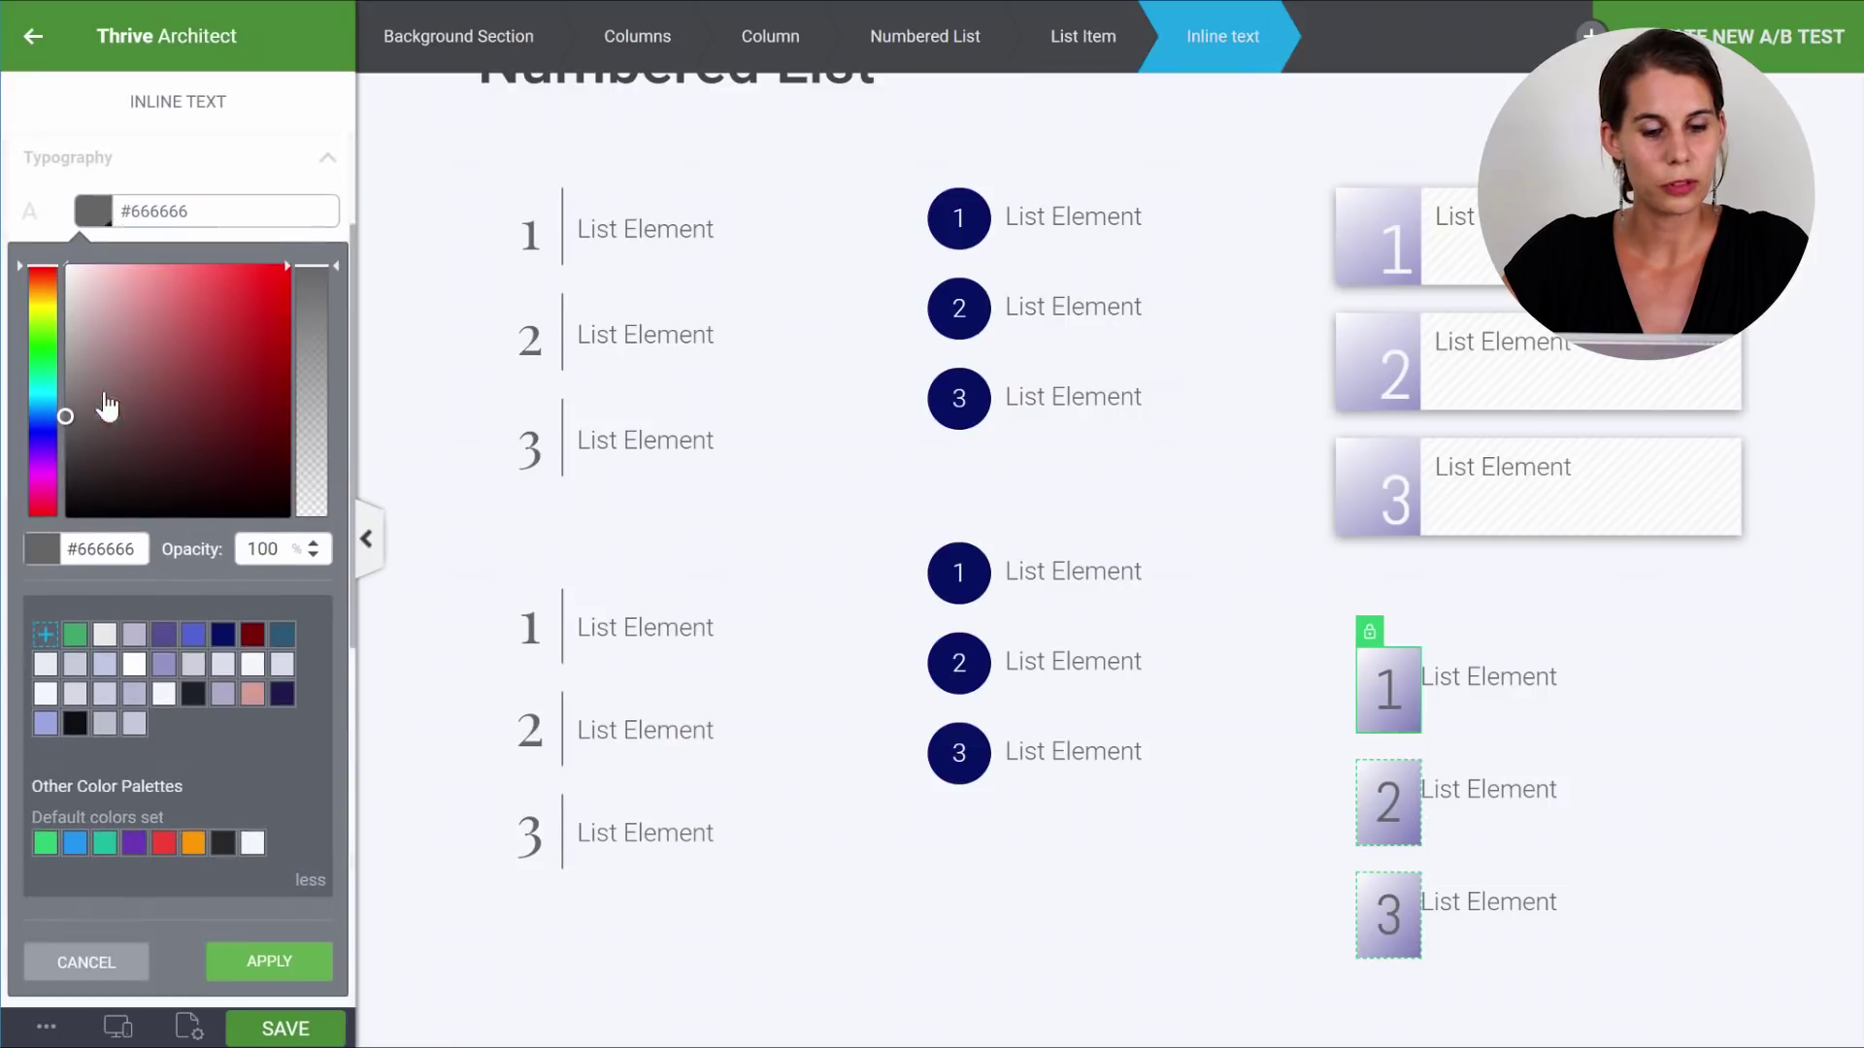
left_click(141, 686)
left_click(245, 960)
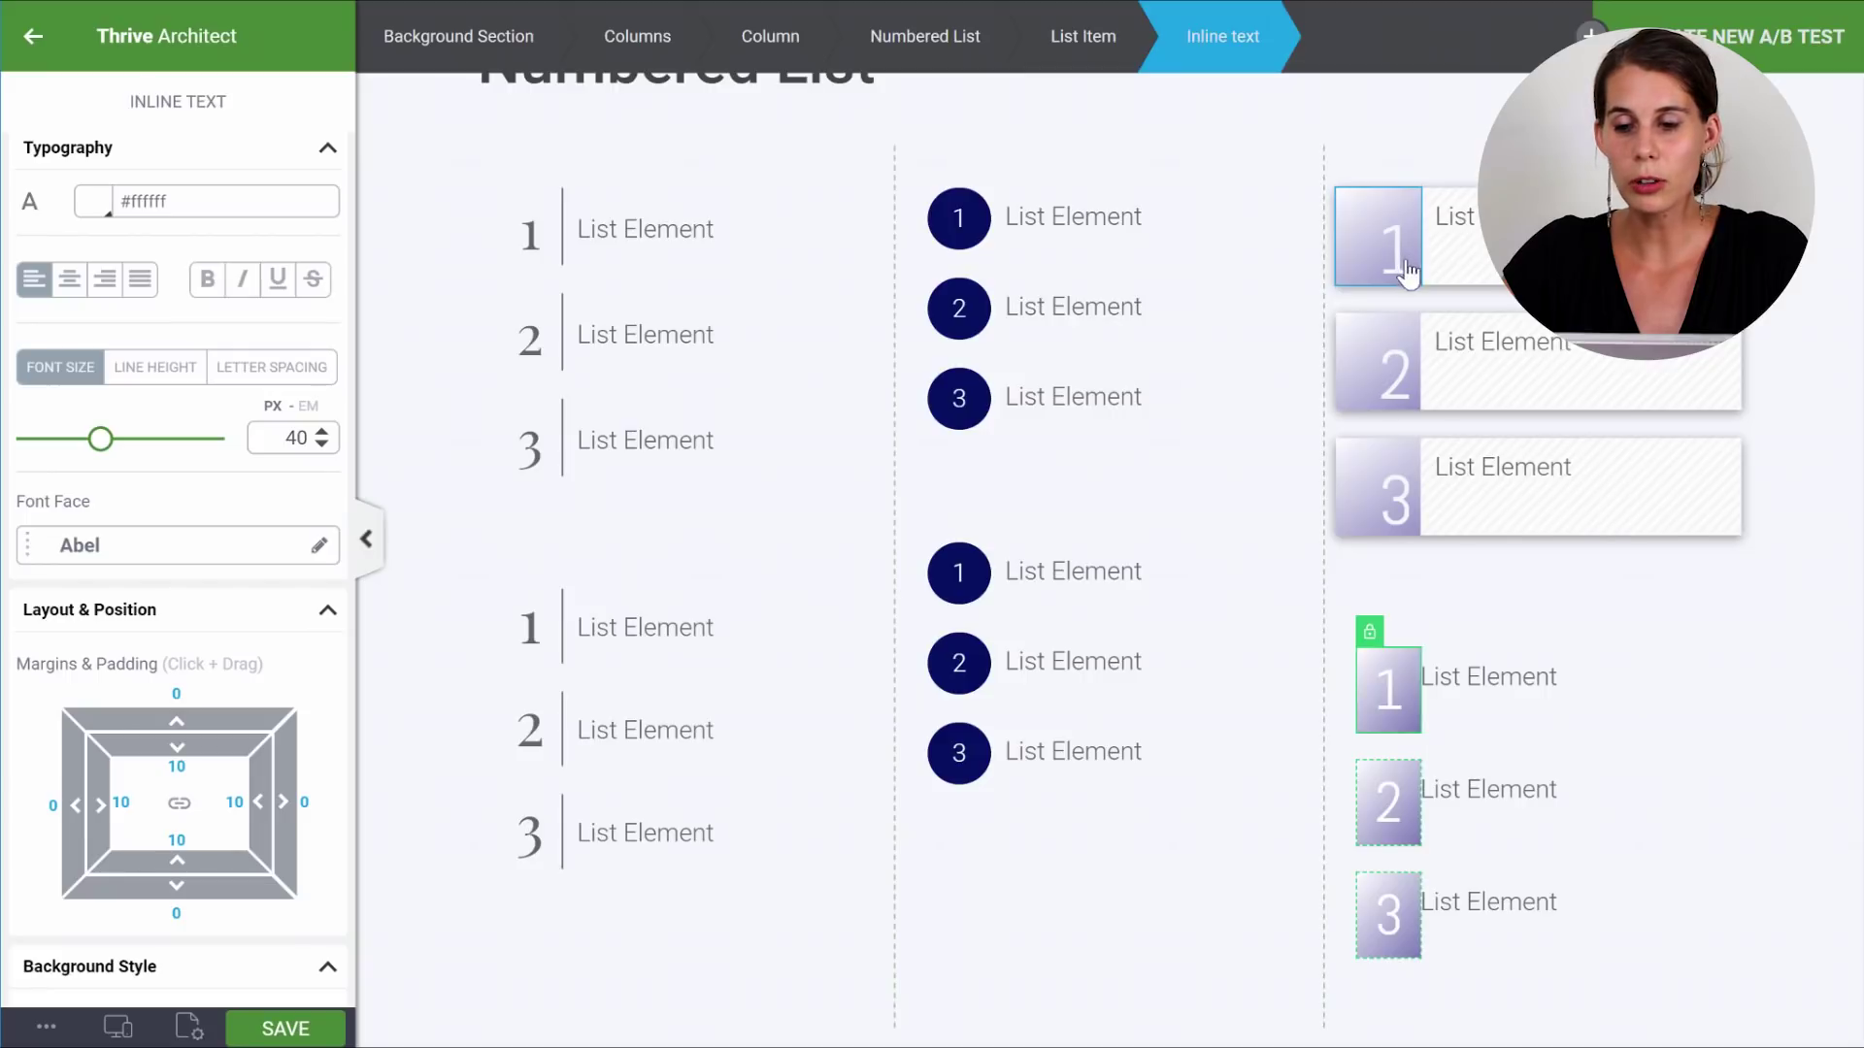
Set the padding of the grouped numbers to 25 left, 20 top, 0 bottom and 5 right.
scroll(207, 611, "down", 1)
scroll(207, 621, "down", 1)
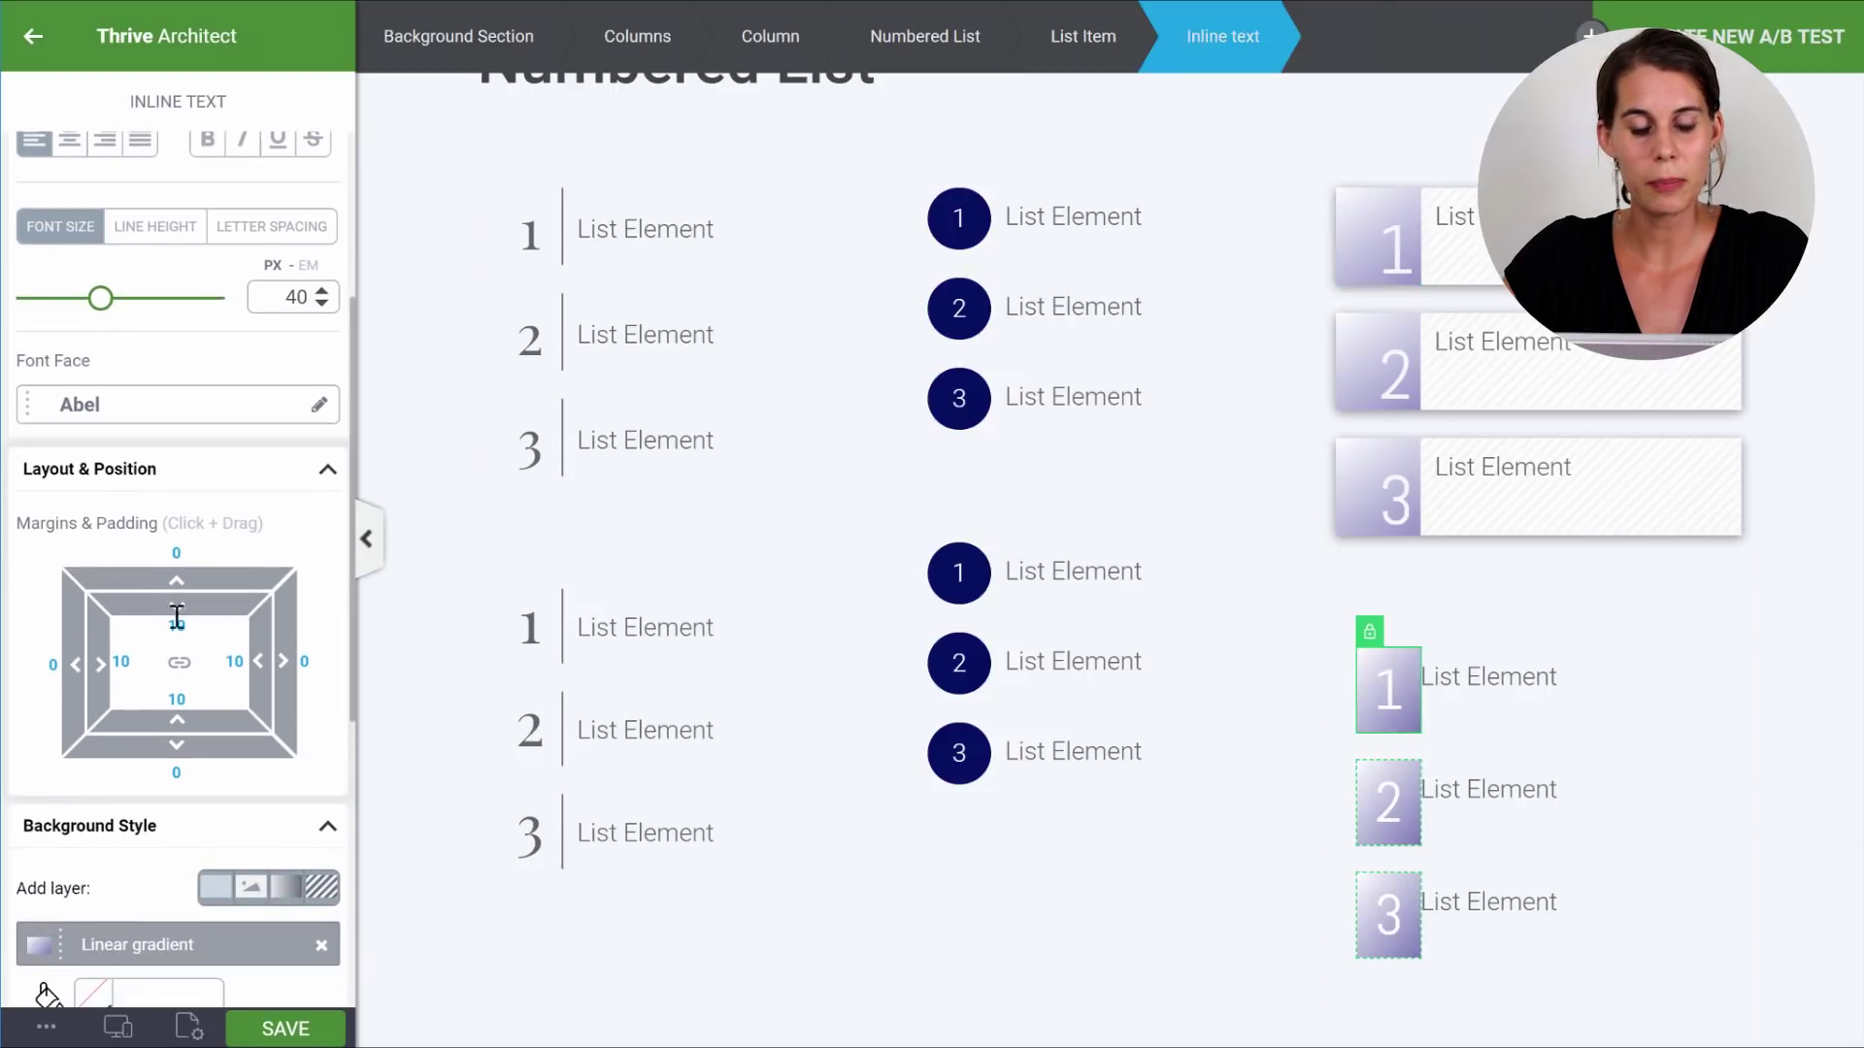
scroll(174, 622, "down", 2)
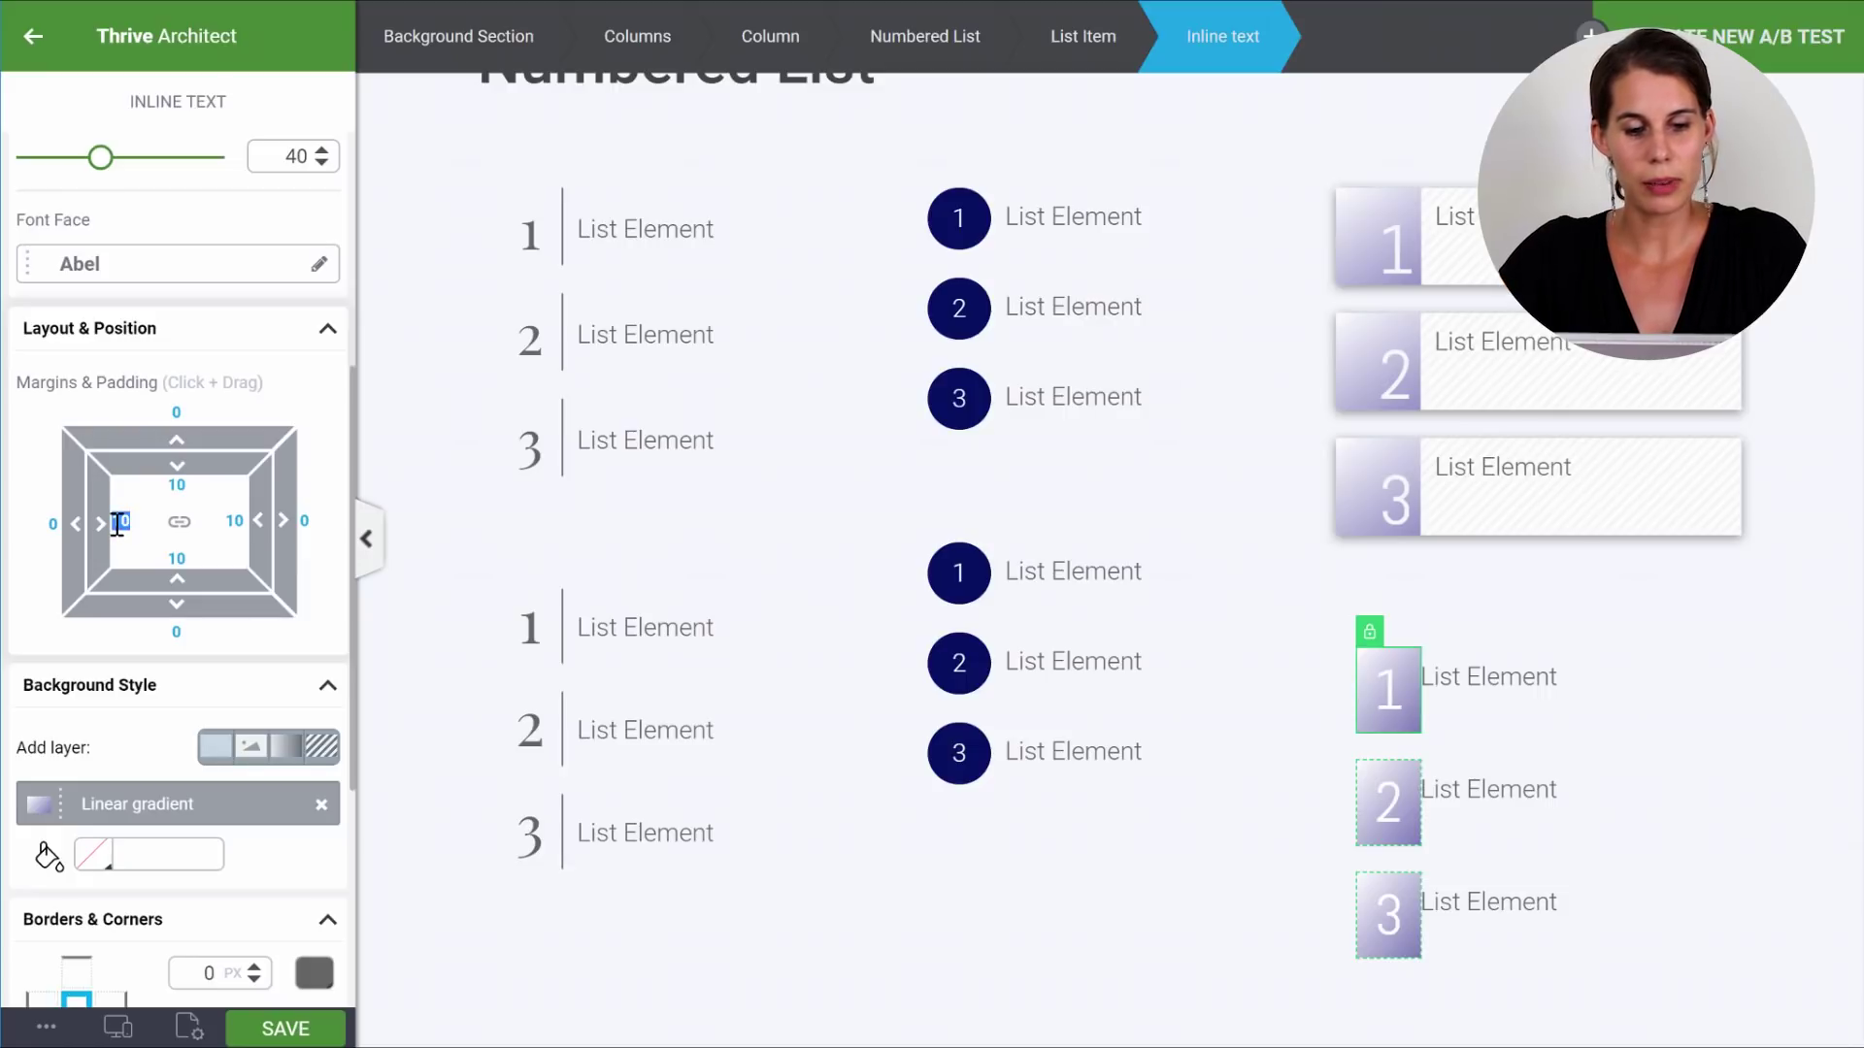
type("25")
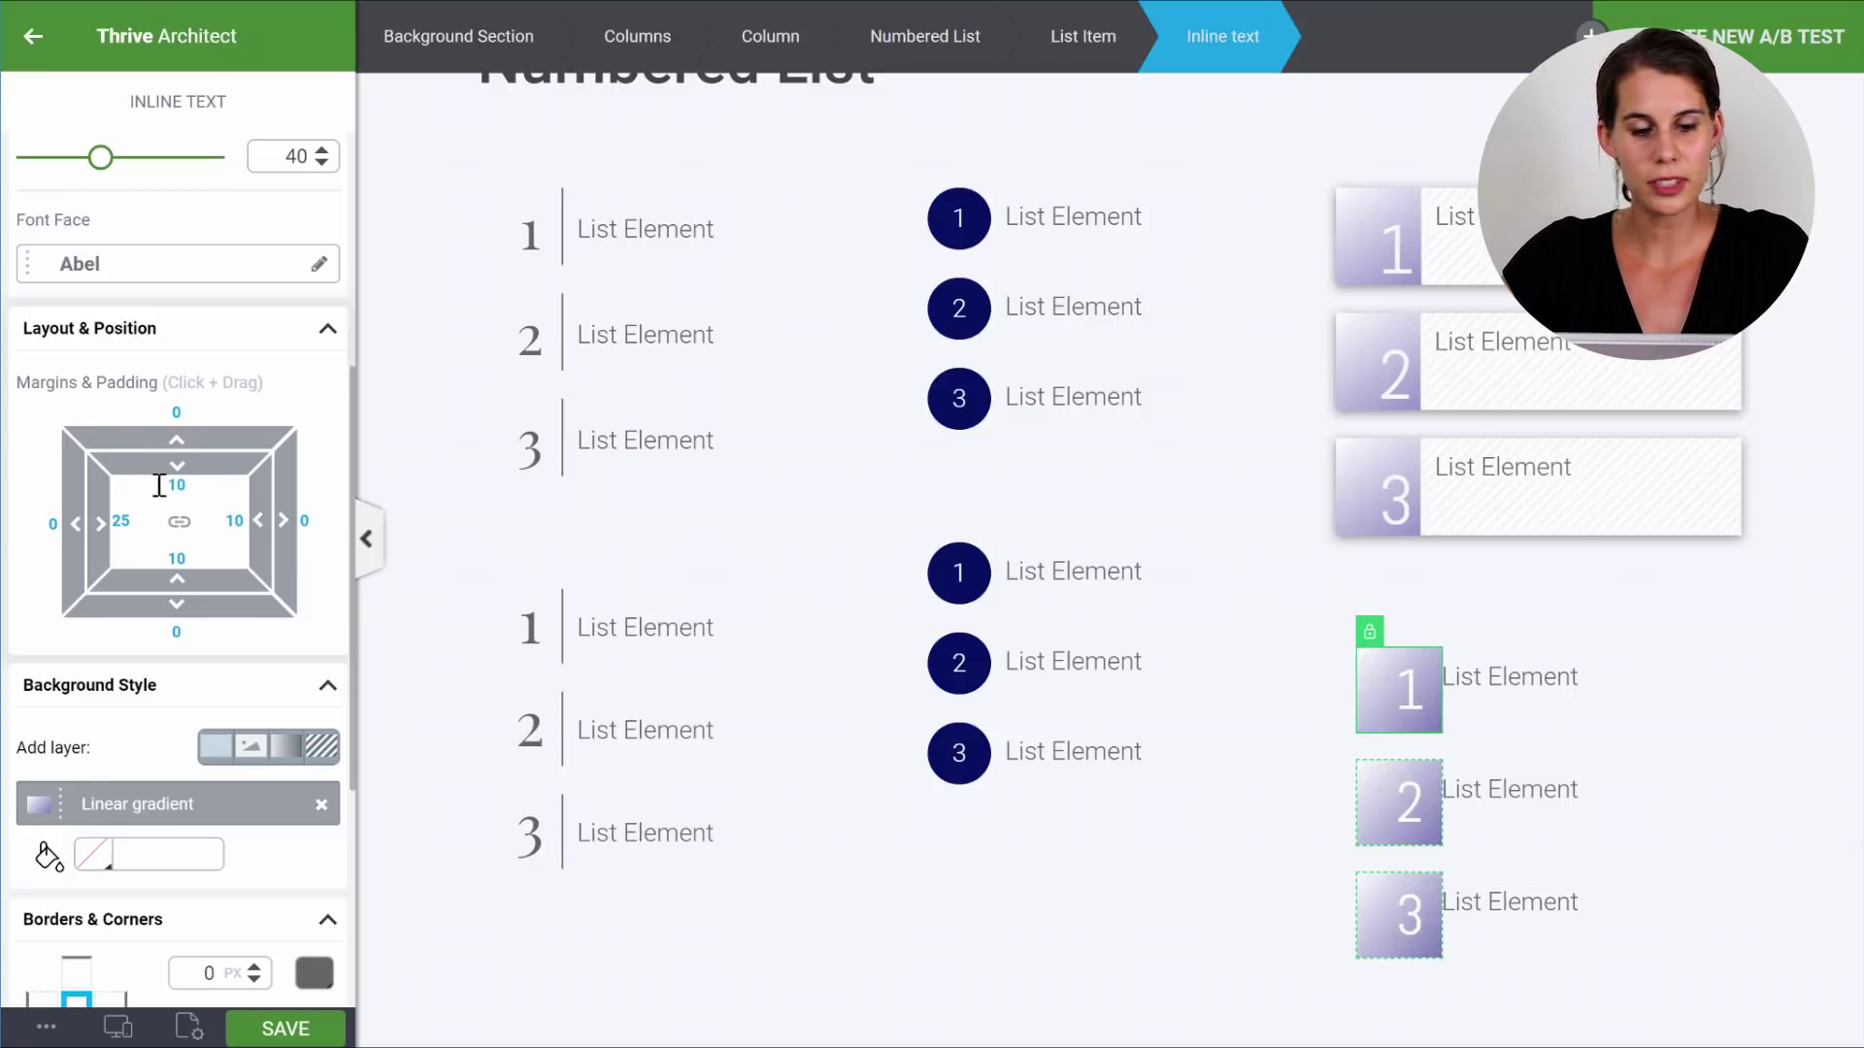
left_click(170, 484)
type("2a")
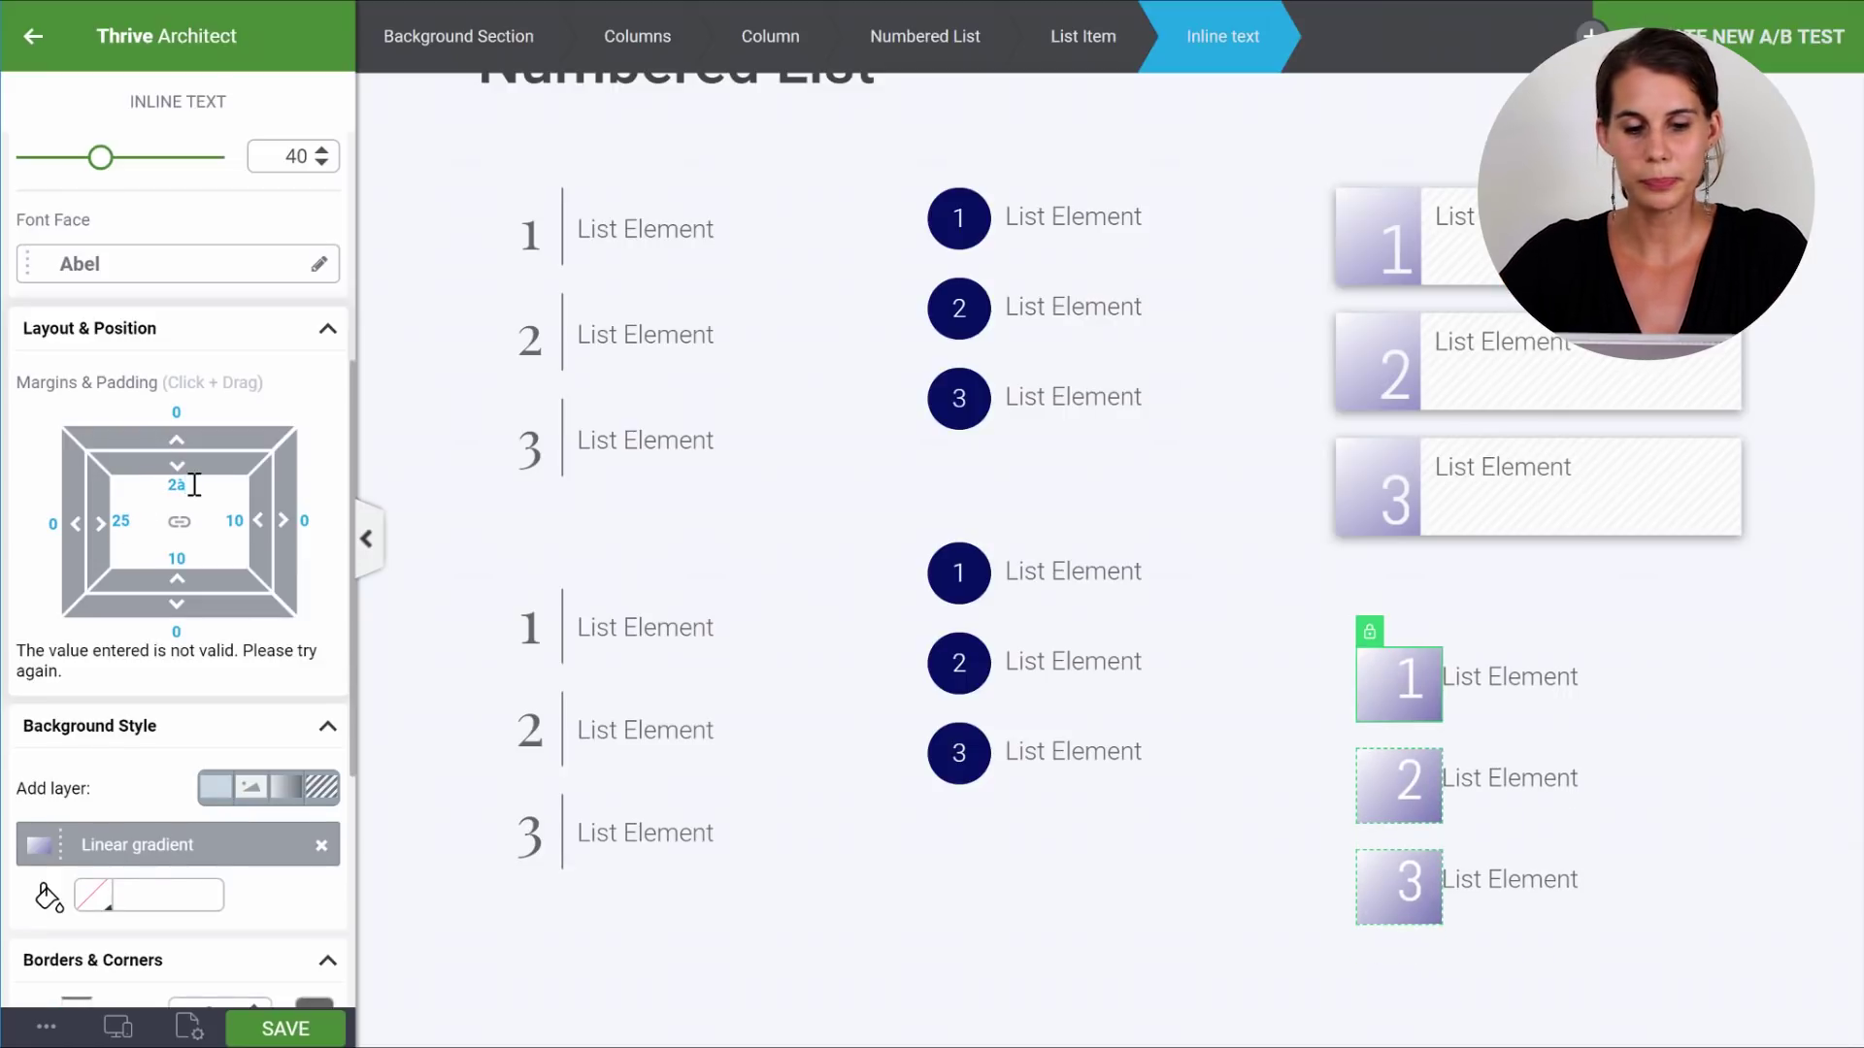
key("BackSpace")
type("0")
left_click(208, 556)
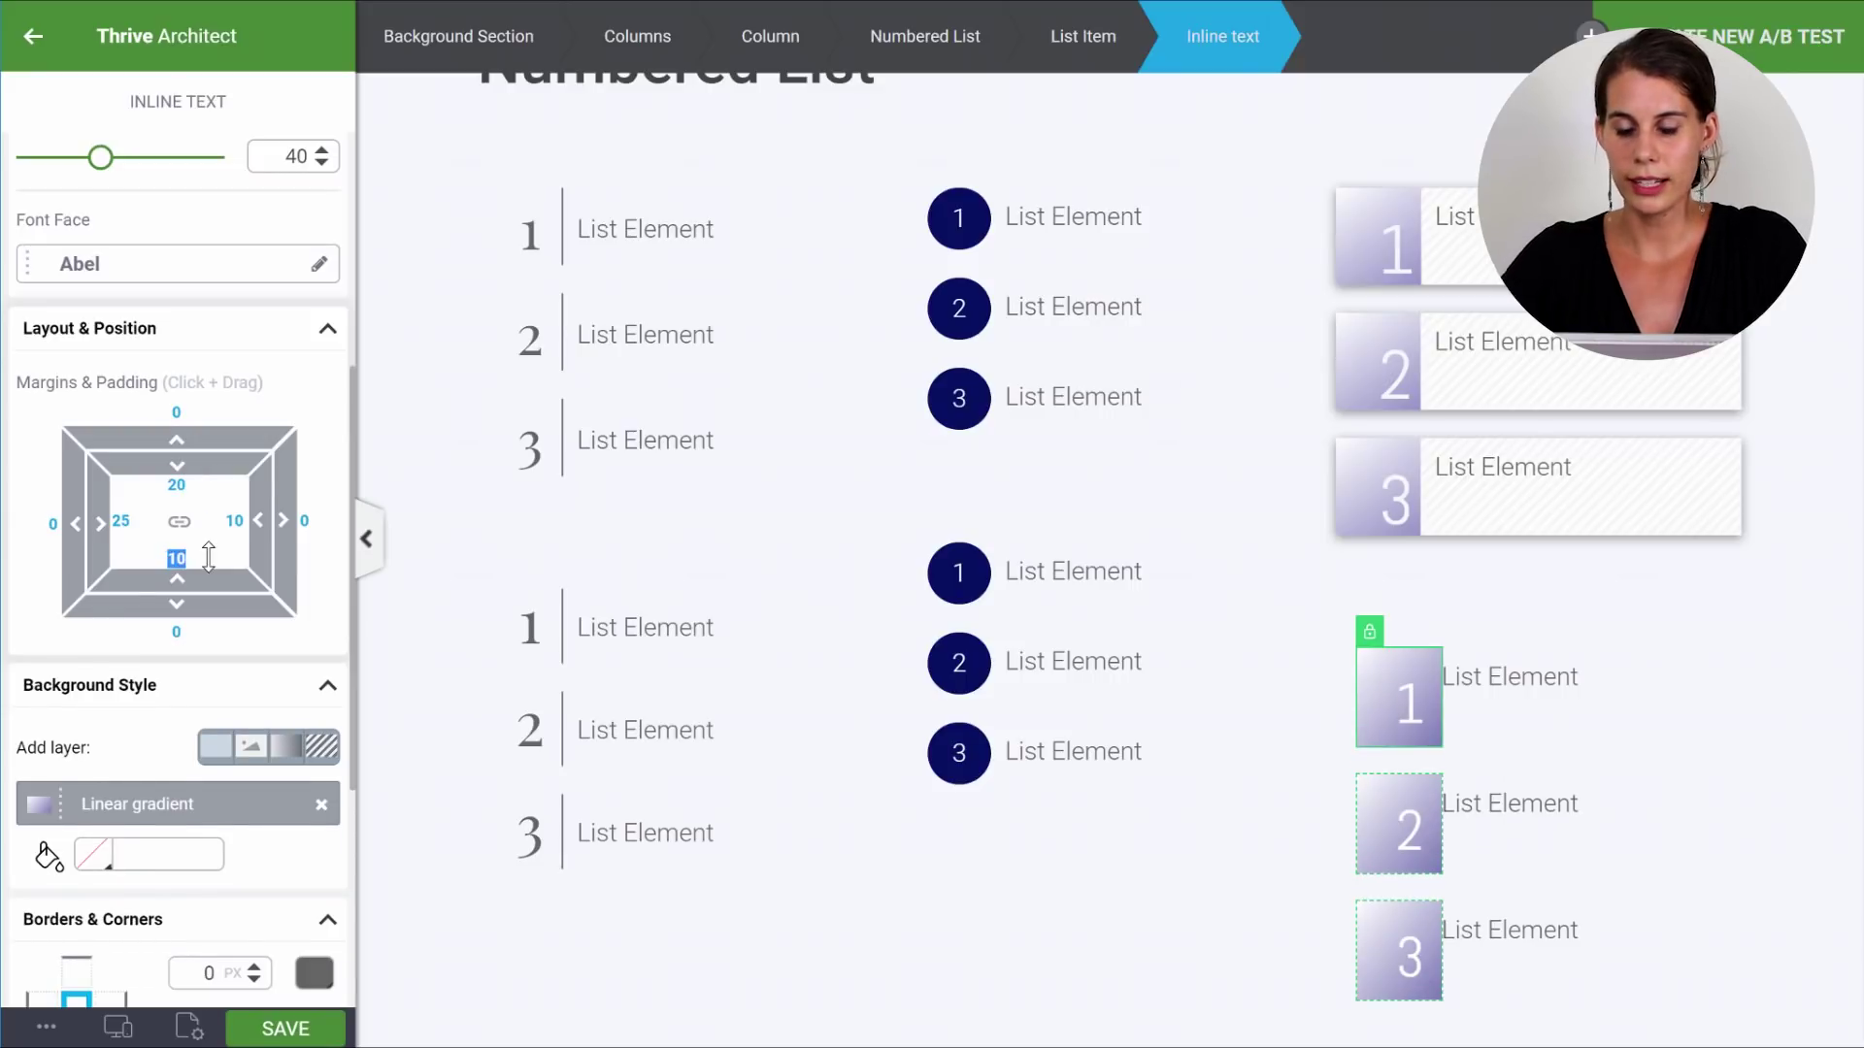
type("0")
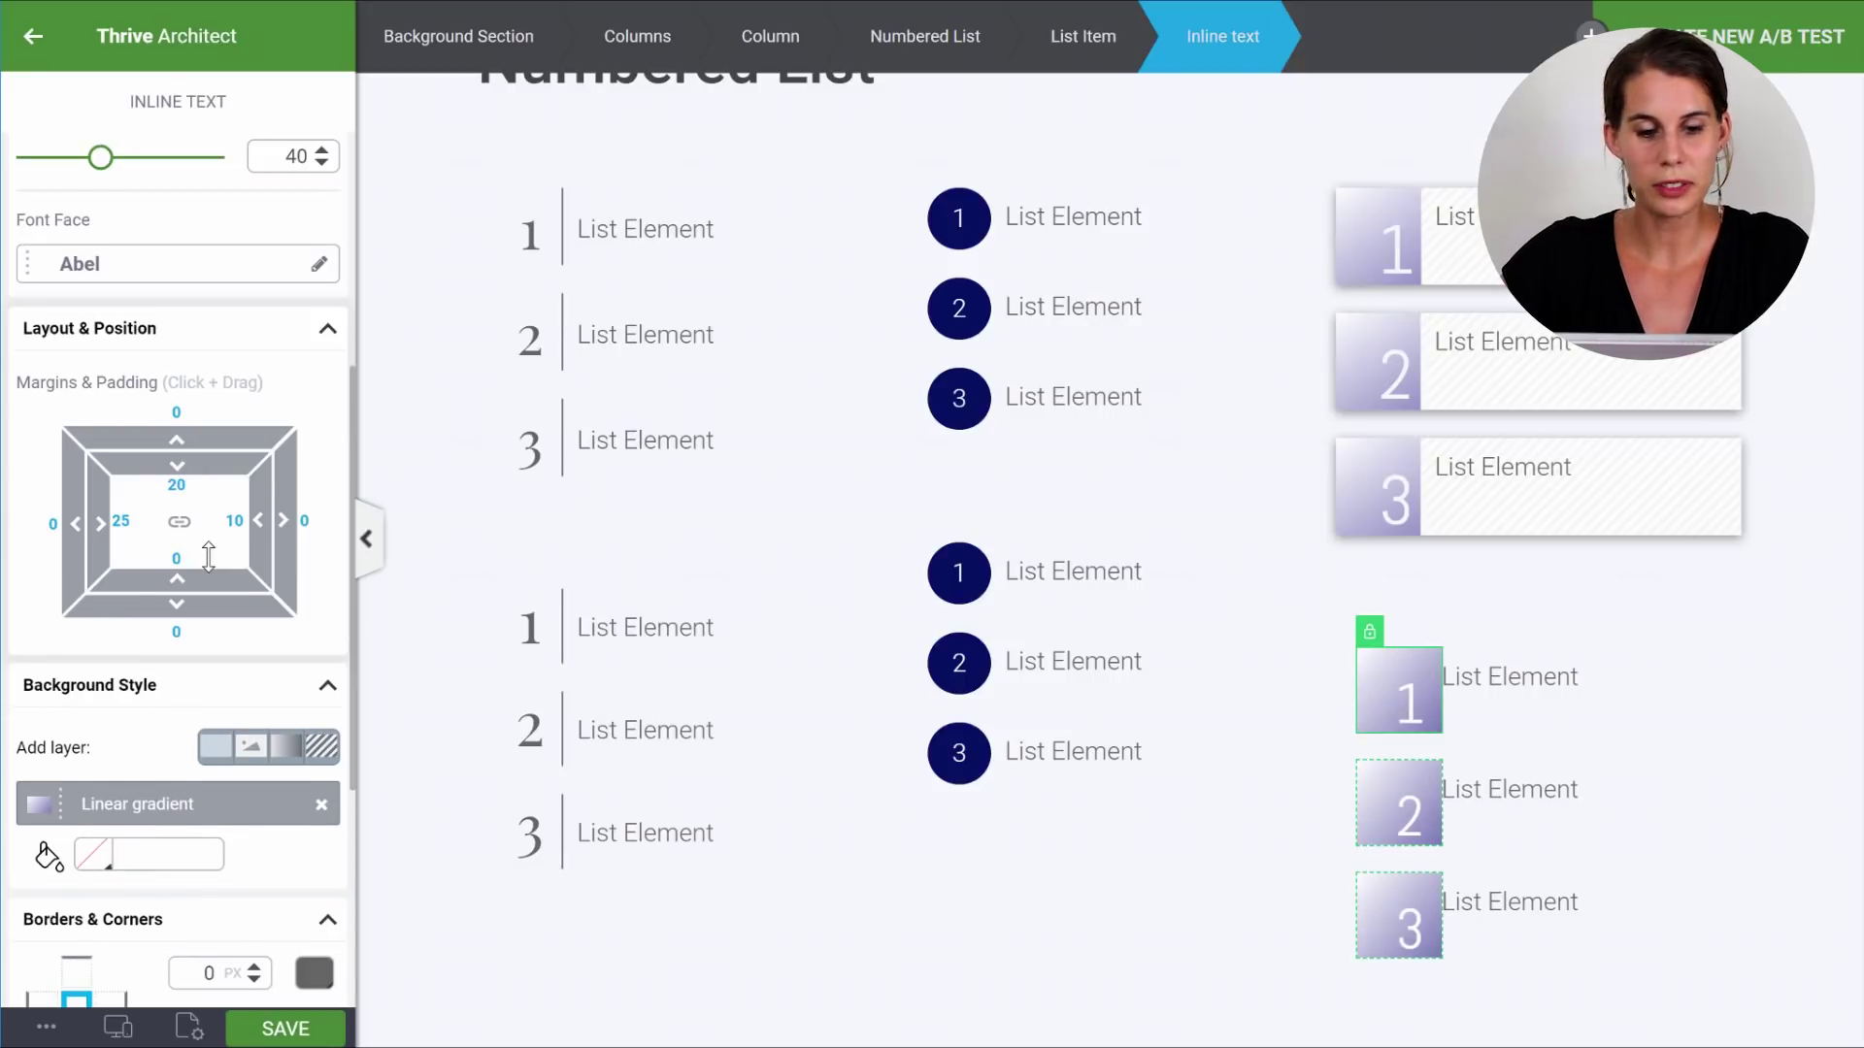
left_click(234, 521)
type("5")
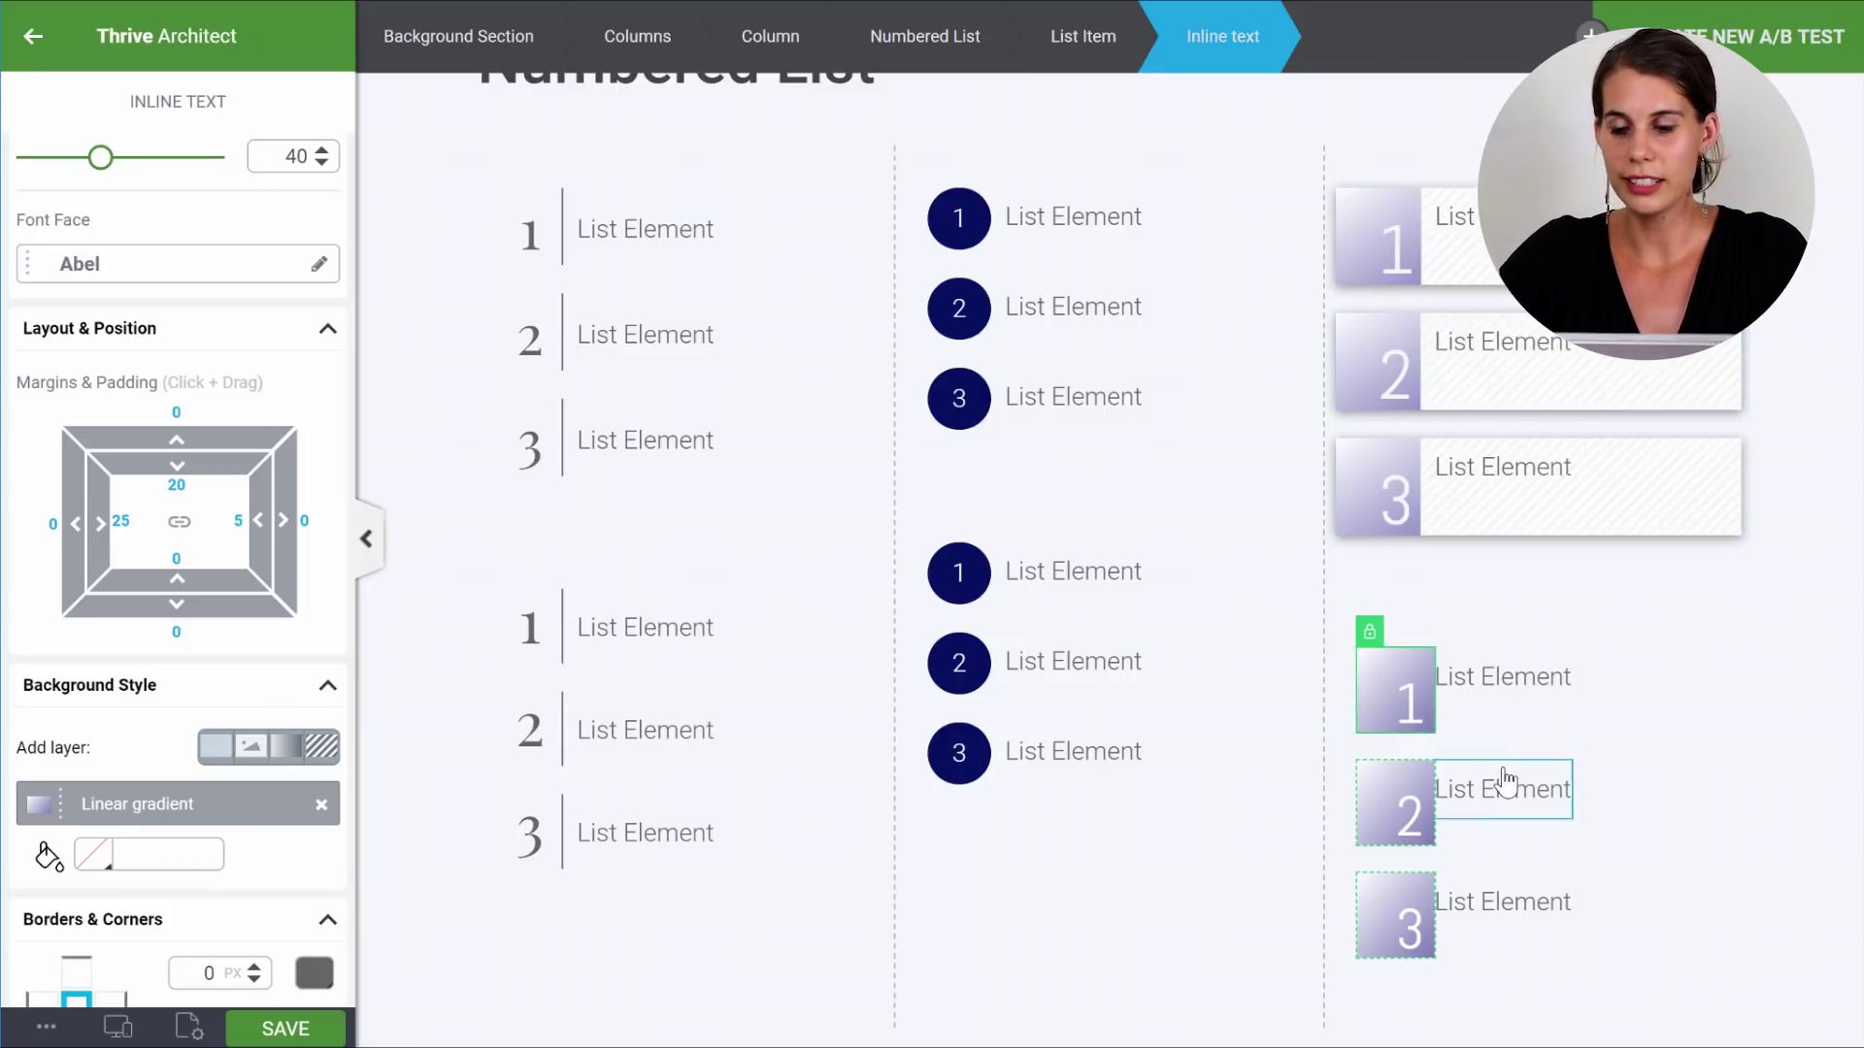
Add a diagonal stripe pattern layer with 70% opacity to the background of the new list's grouped items.
left_click(1551, 734)
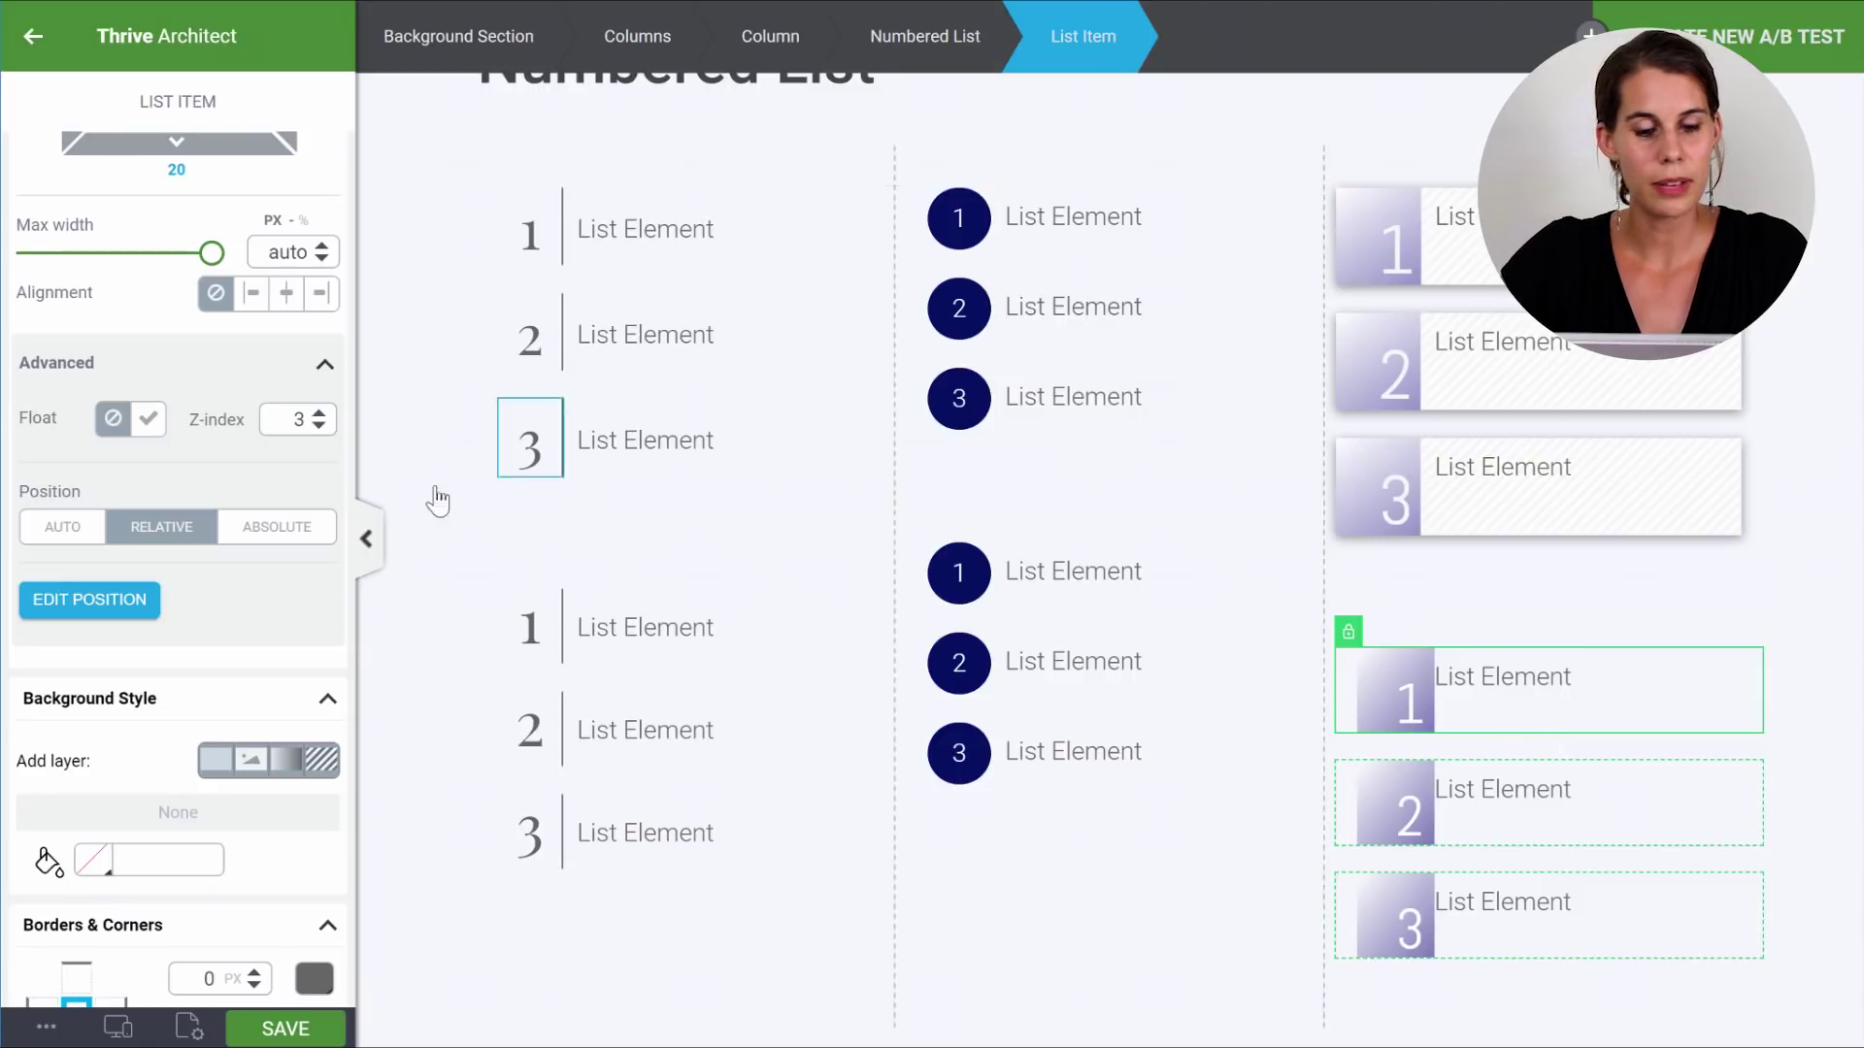
scroll(301, 633, "down", 3)
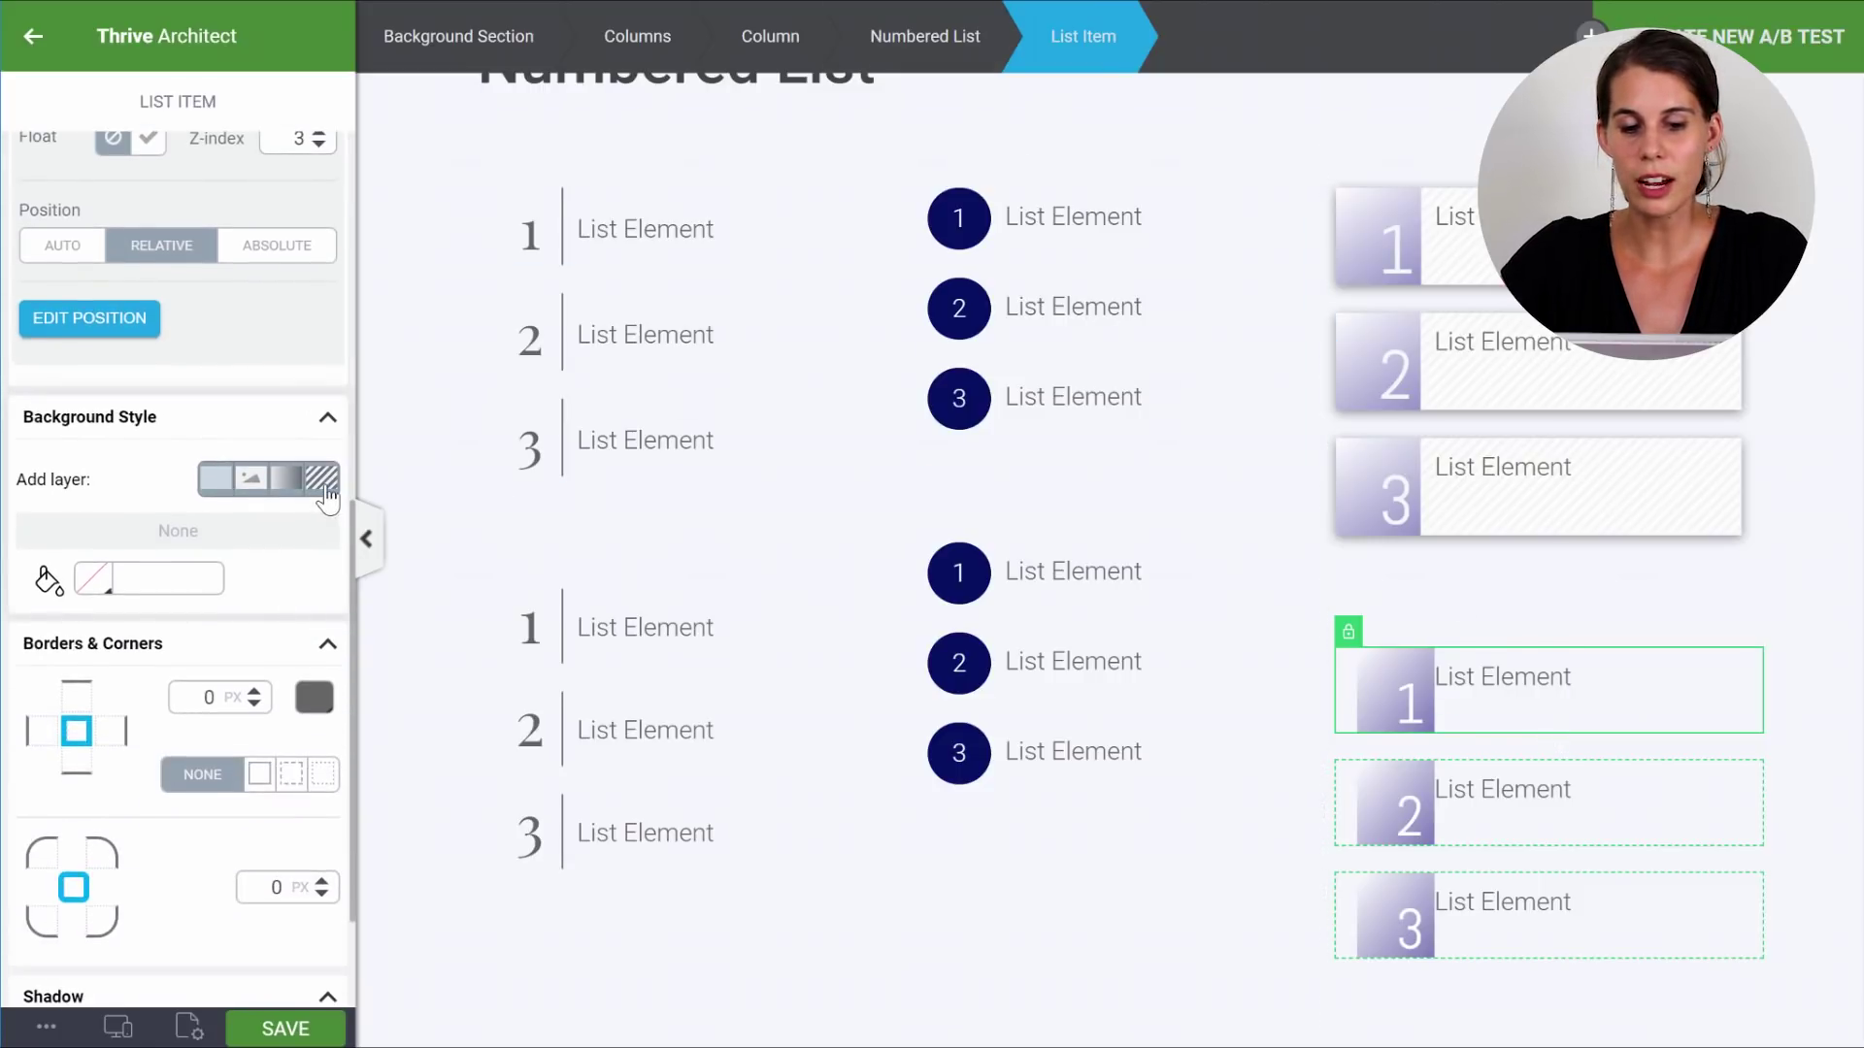
left_click(322, 480)
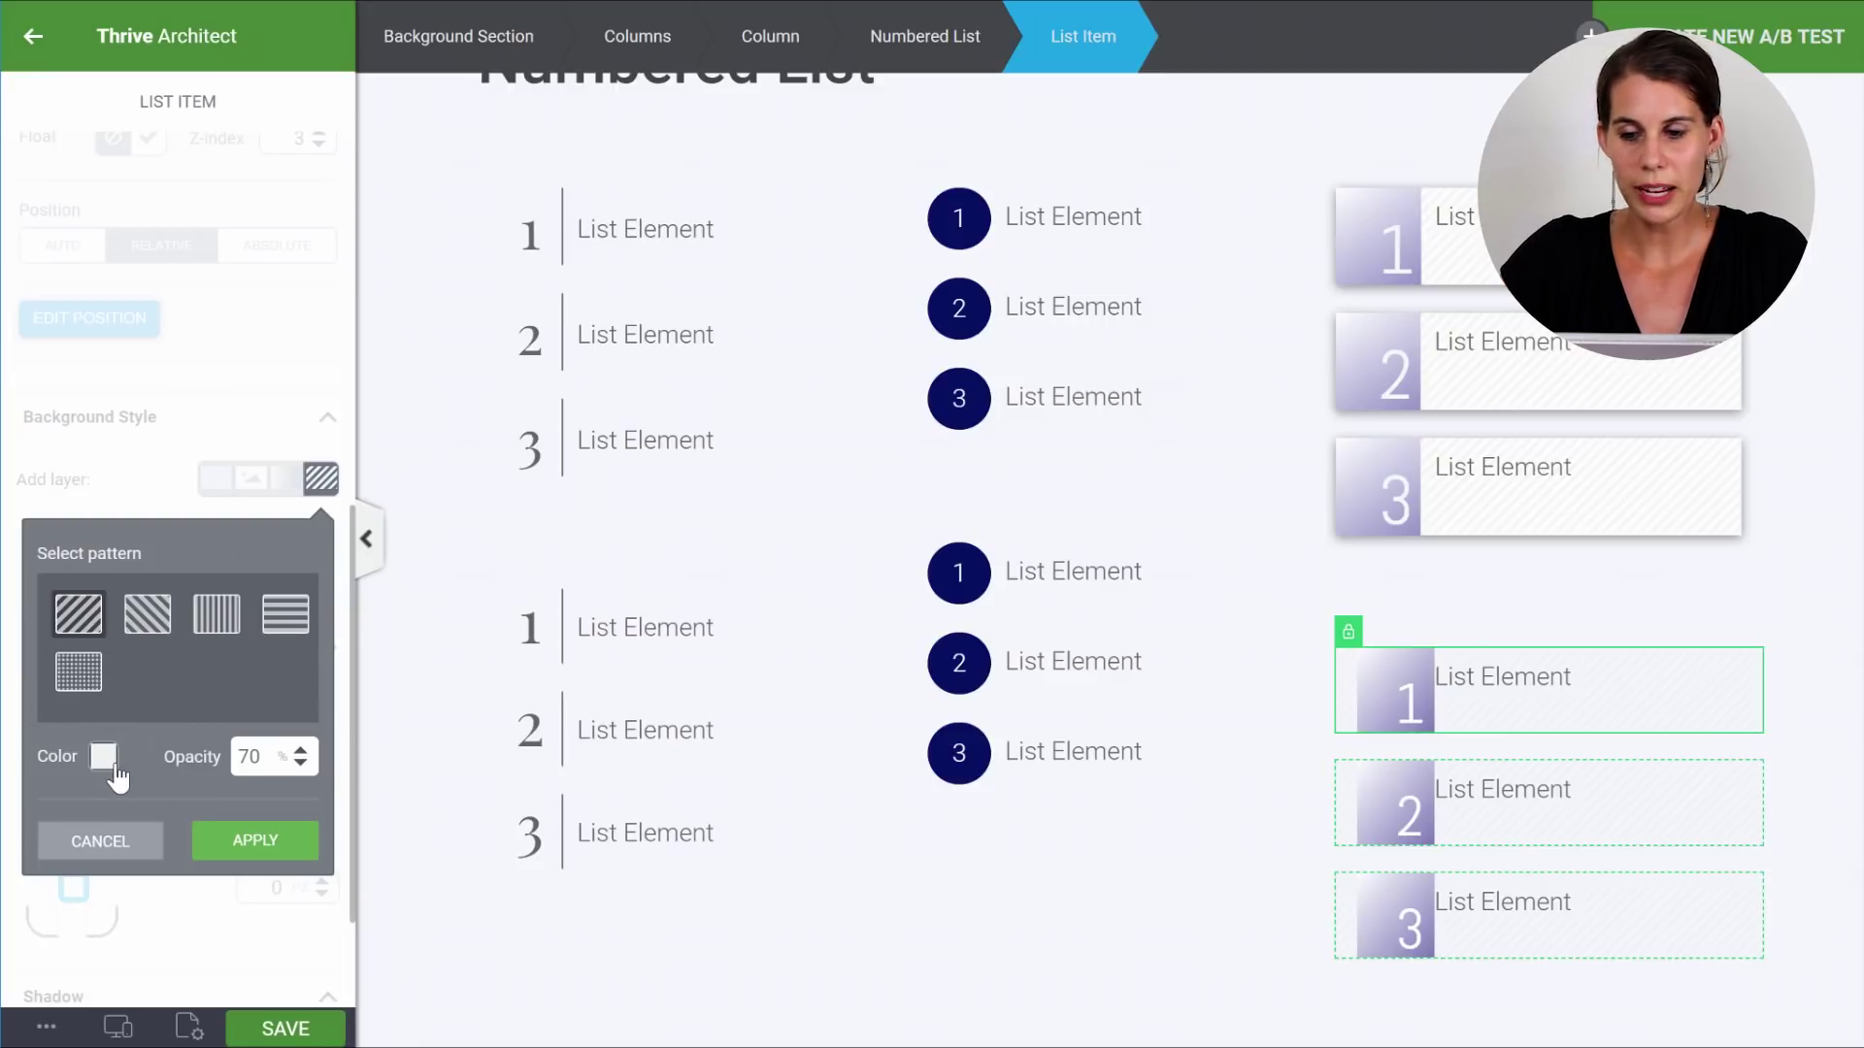
left_click(233, 841)
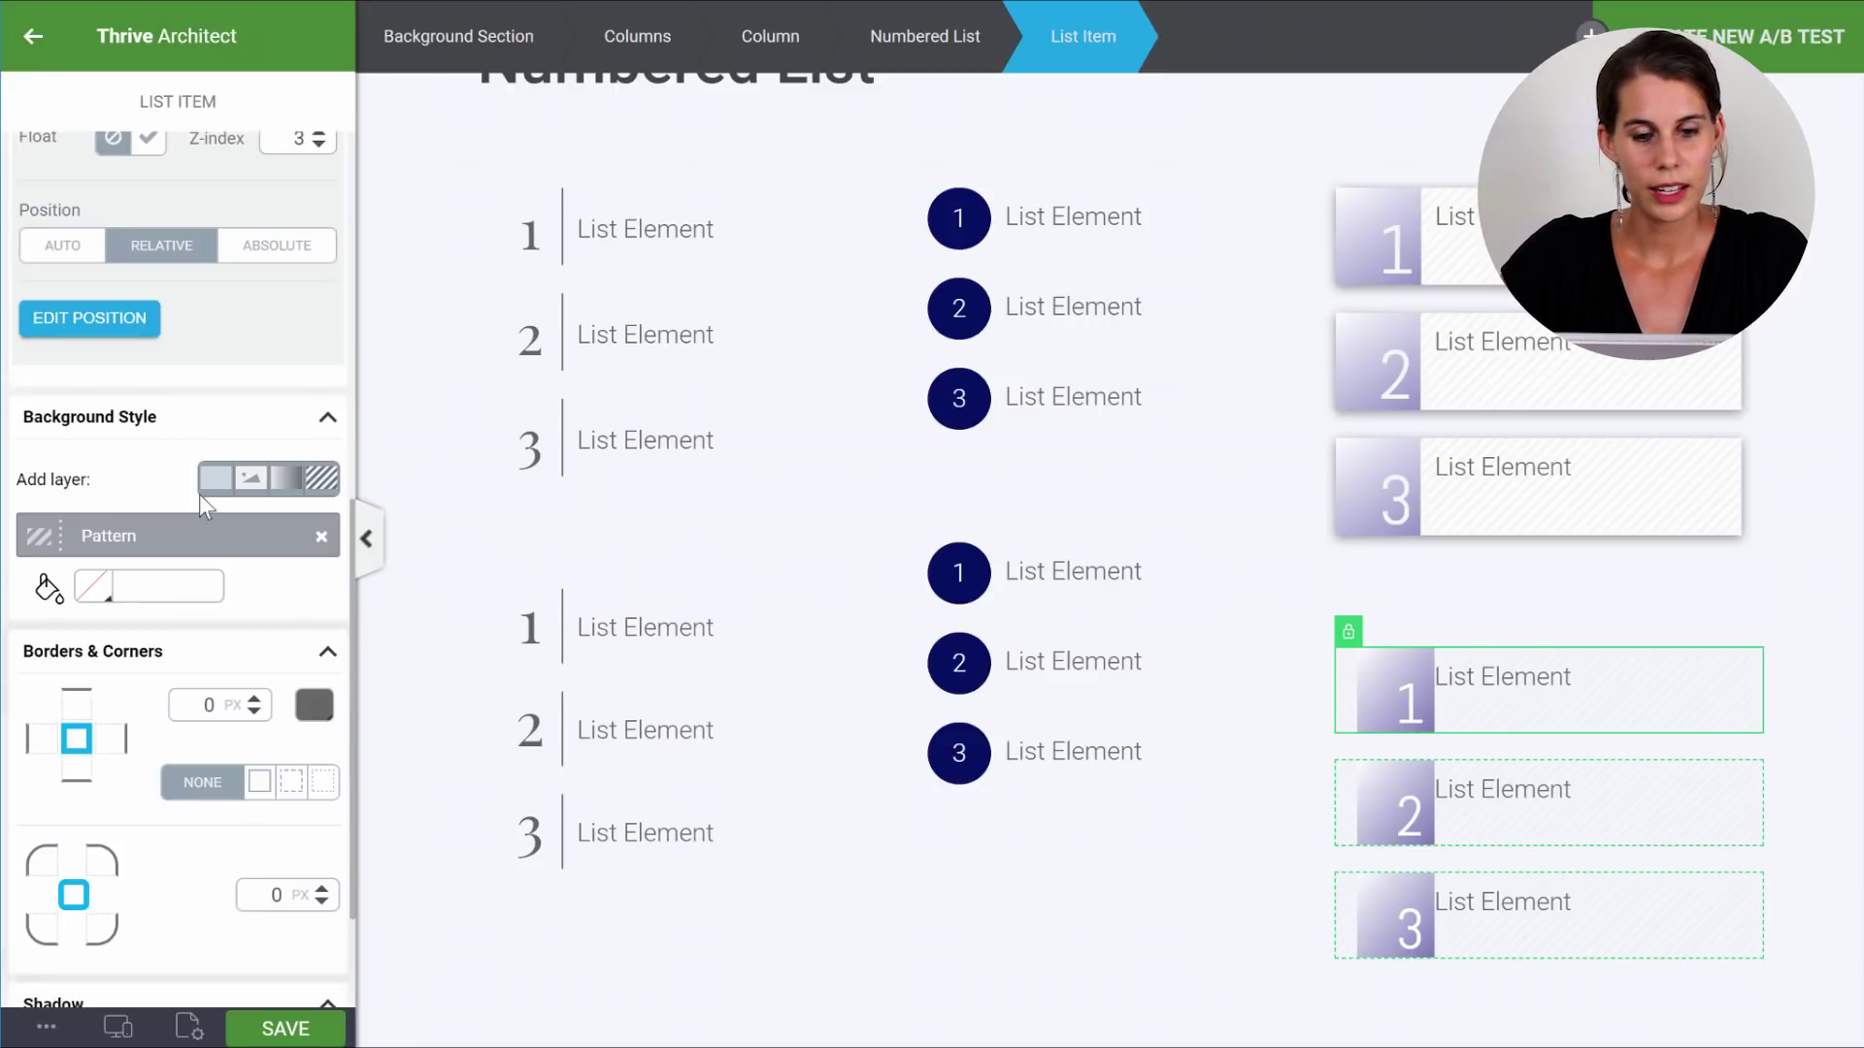
Add a solid white layer to the background of the grouped list items.
left_click(217, 480)
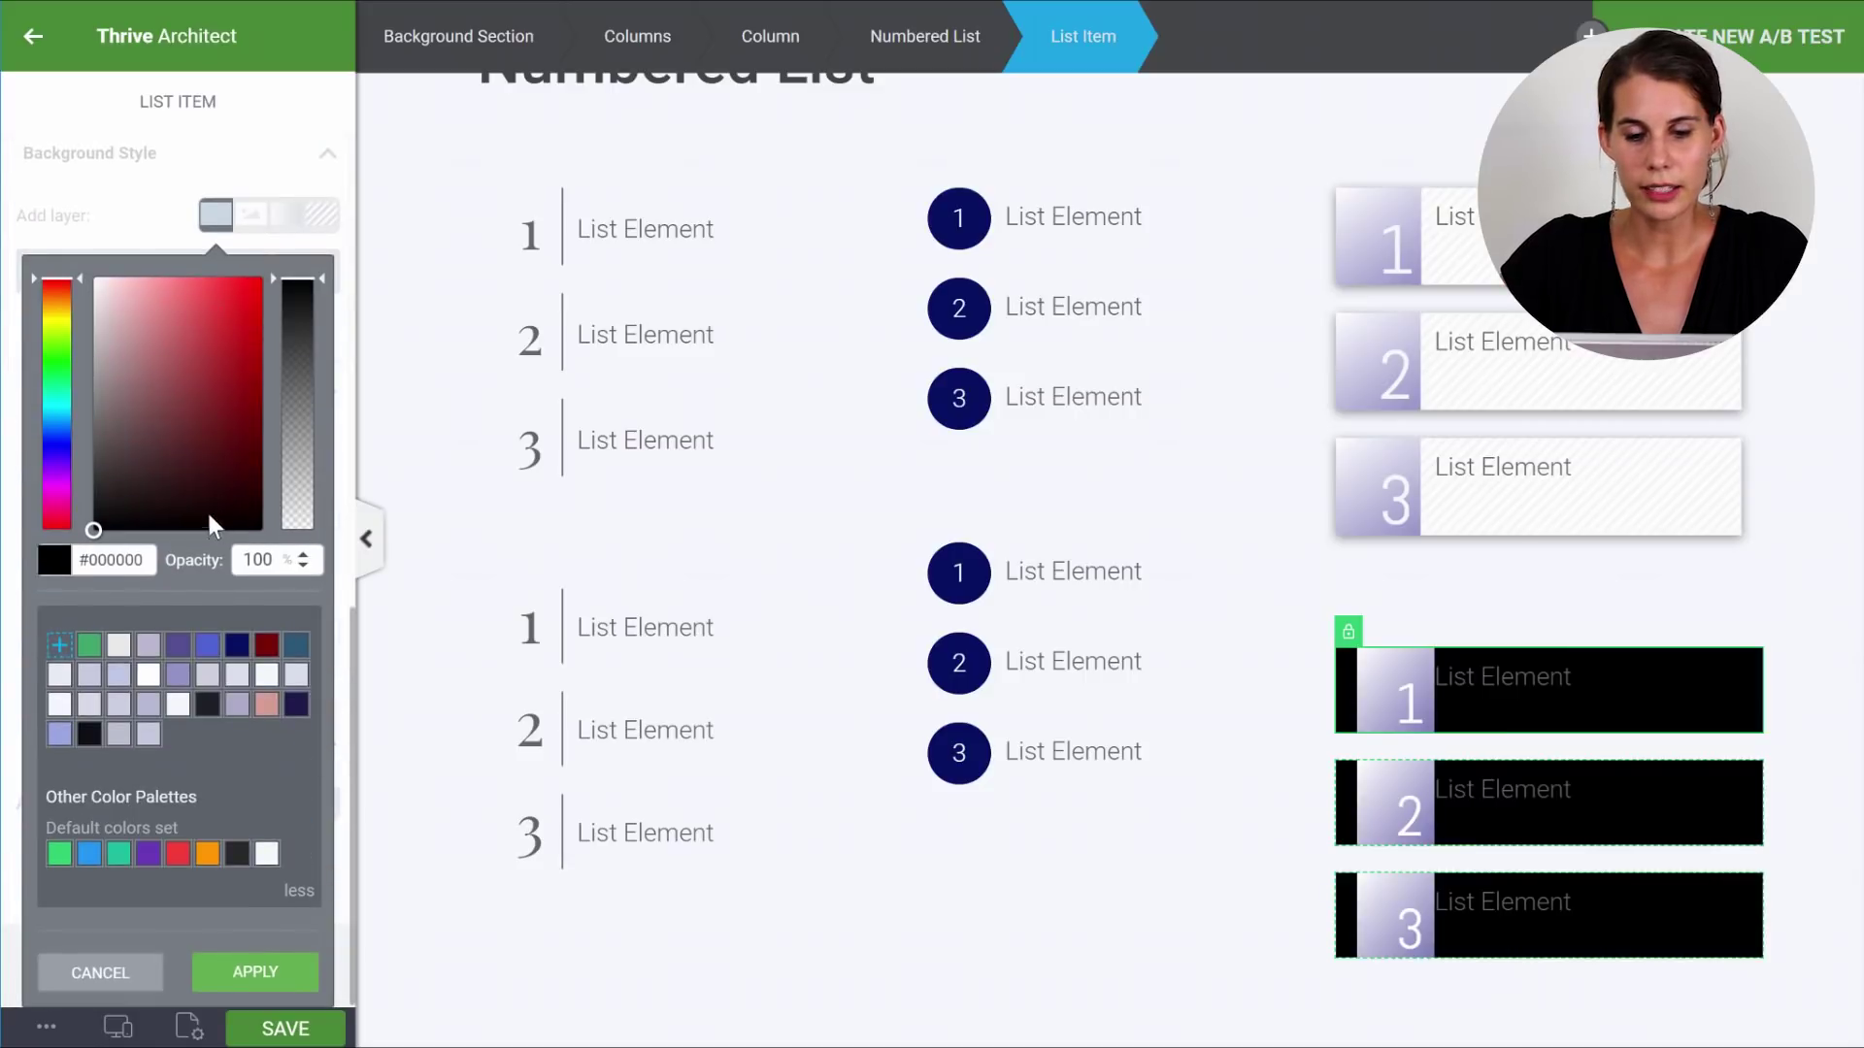
left_click(147, 674)
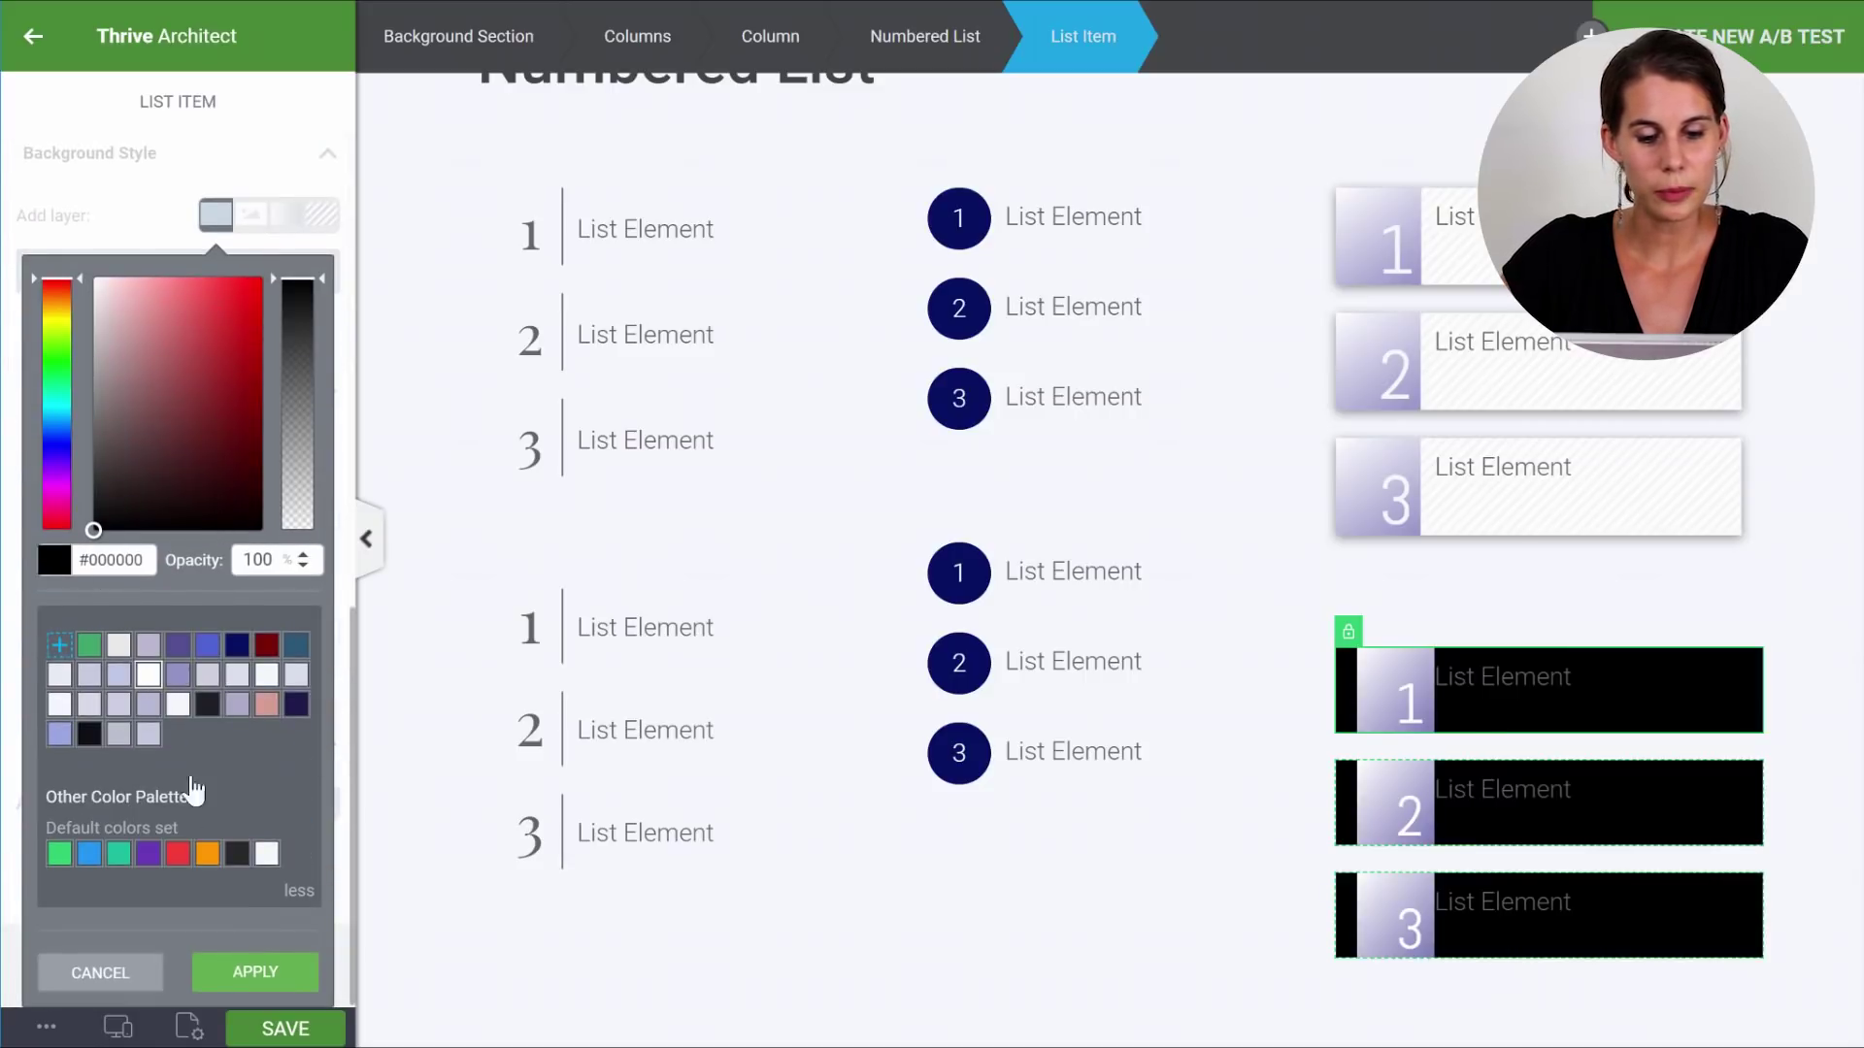
left_click(260, 992)
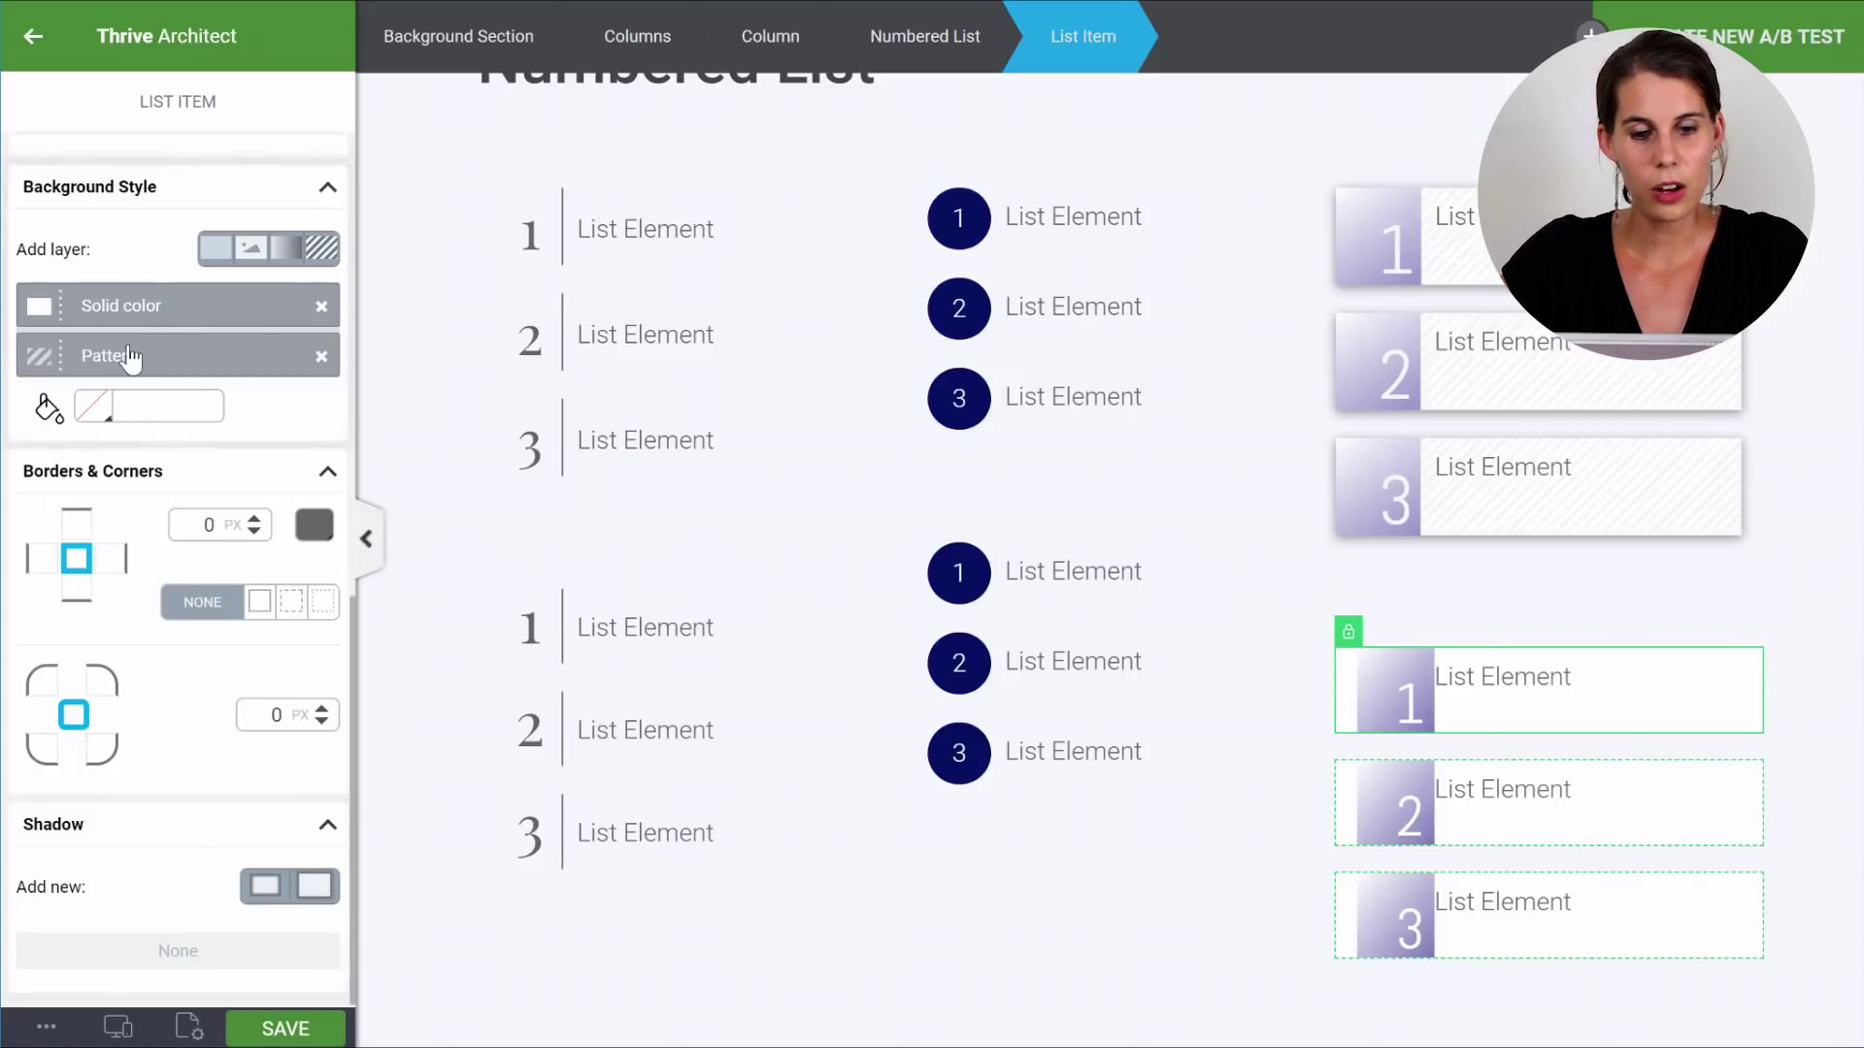
Move the pattern layer above the solid white layer in the grouped list items' background and set their left padding to 0.
mouse_move(66, 367)
left_mouse_down()
mouse_move(70, 297)
mouse_move(43, 366)
mouse_move(49, 427)
mouse_move(37, 382)
left_mouse_up()
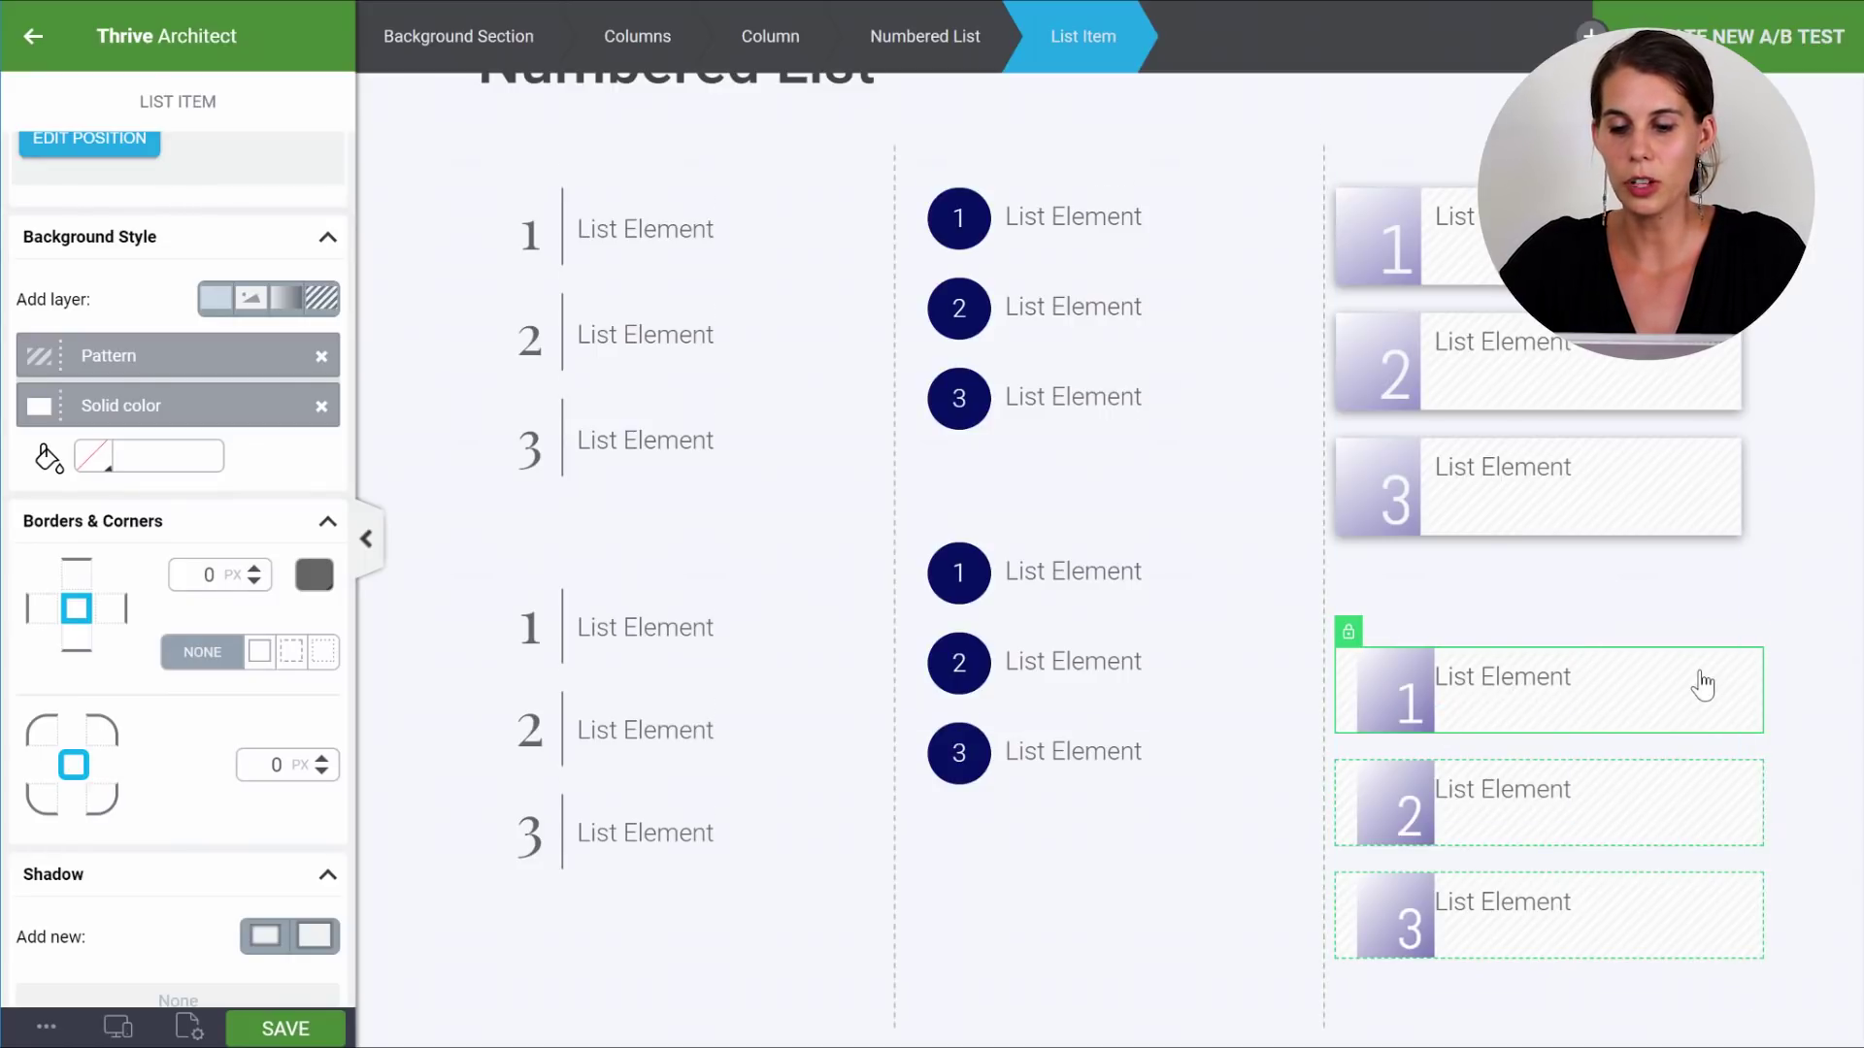
scroll(1703, 685, "down", 2)
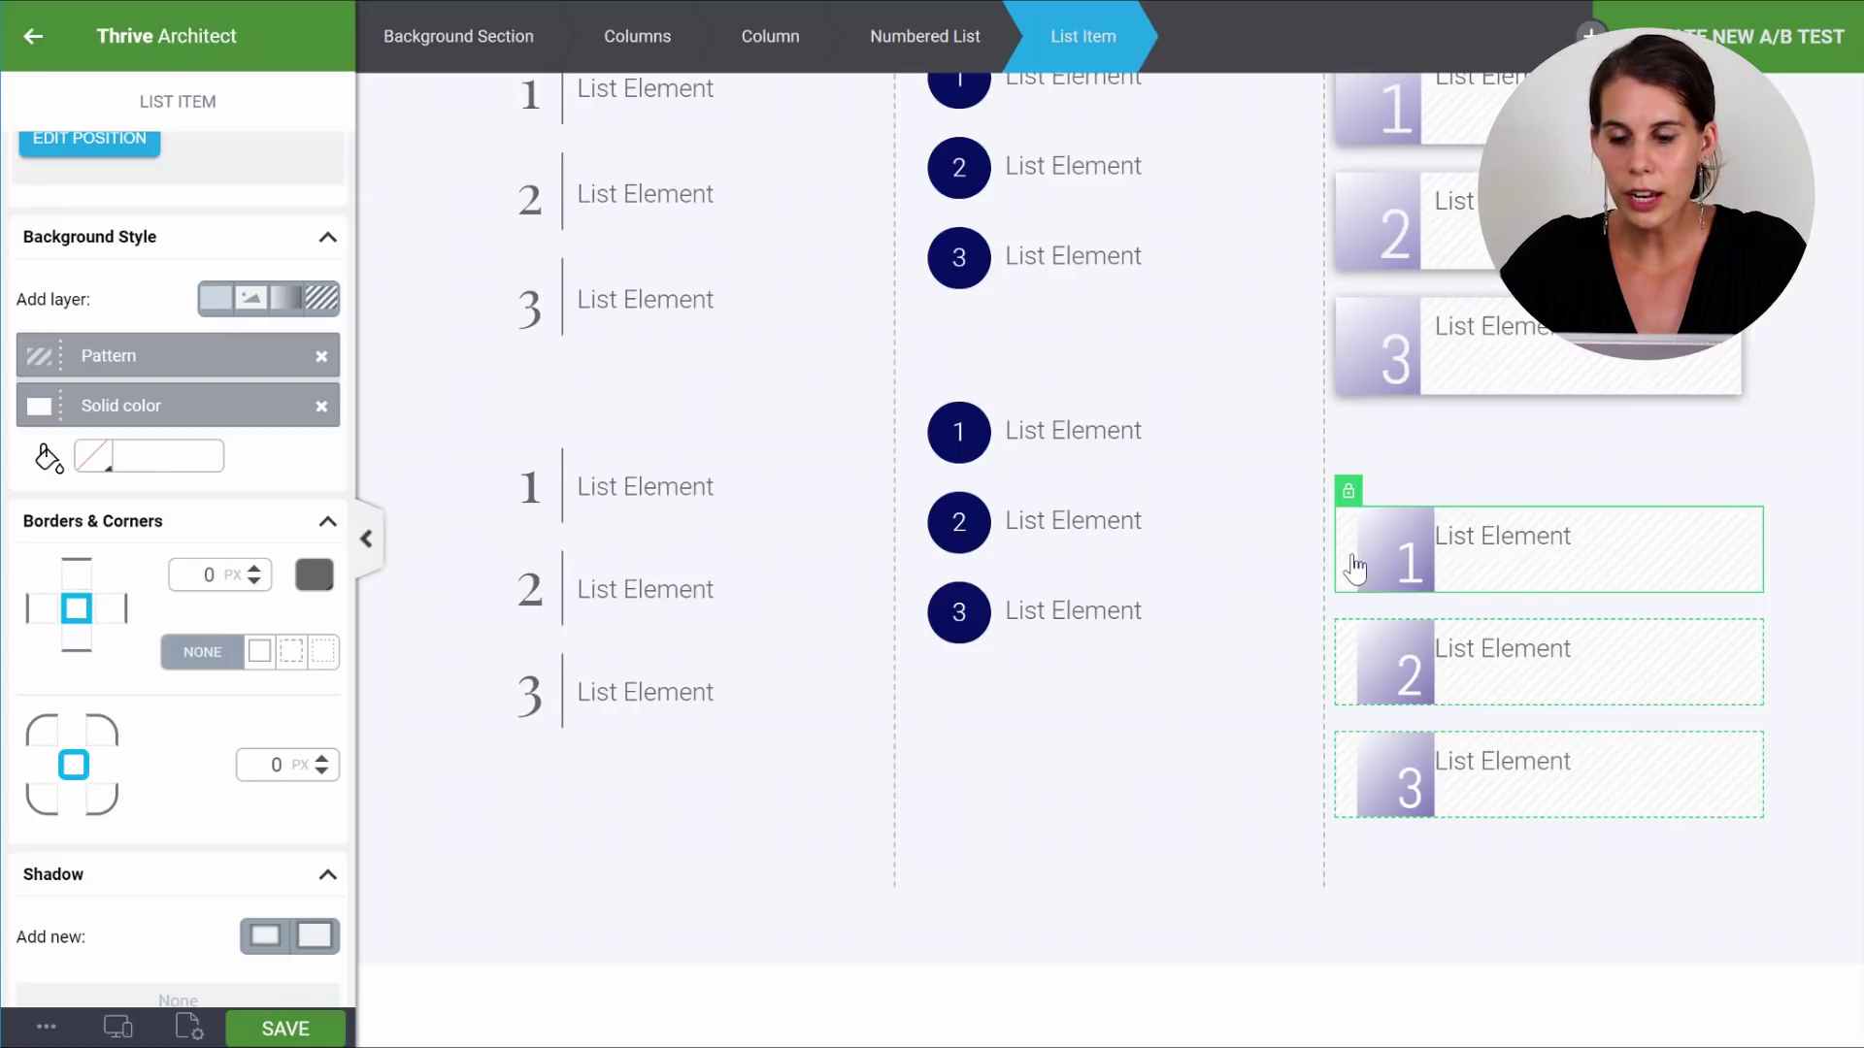
scroll(62, 249, "up", 6)
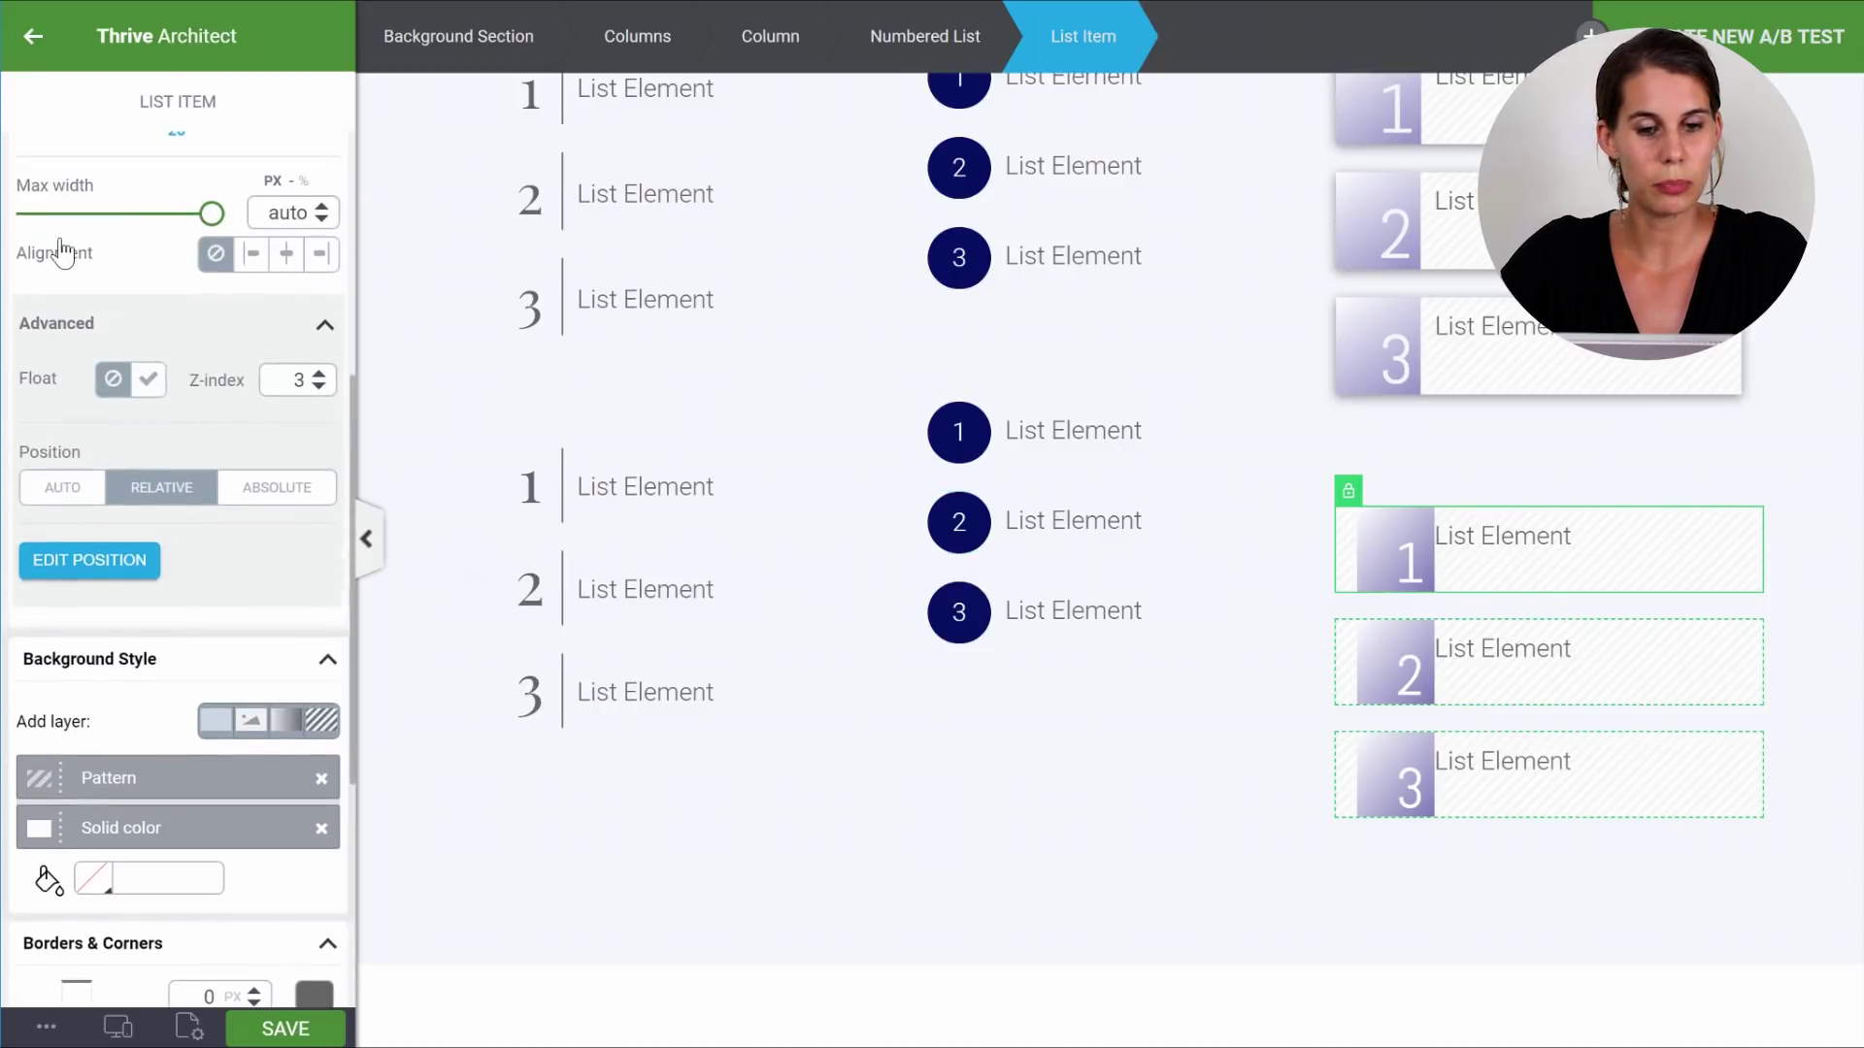
scroll(65, 249, "up", 2)
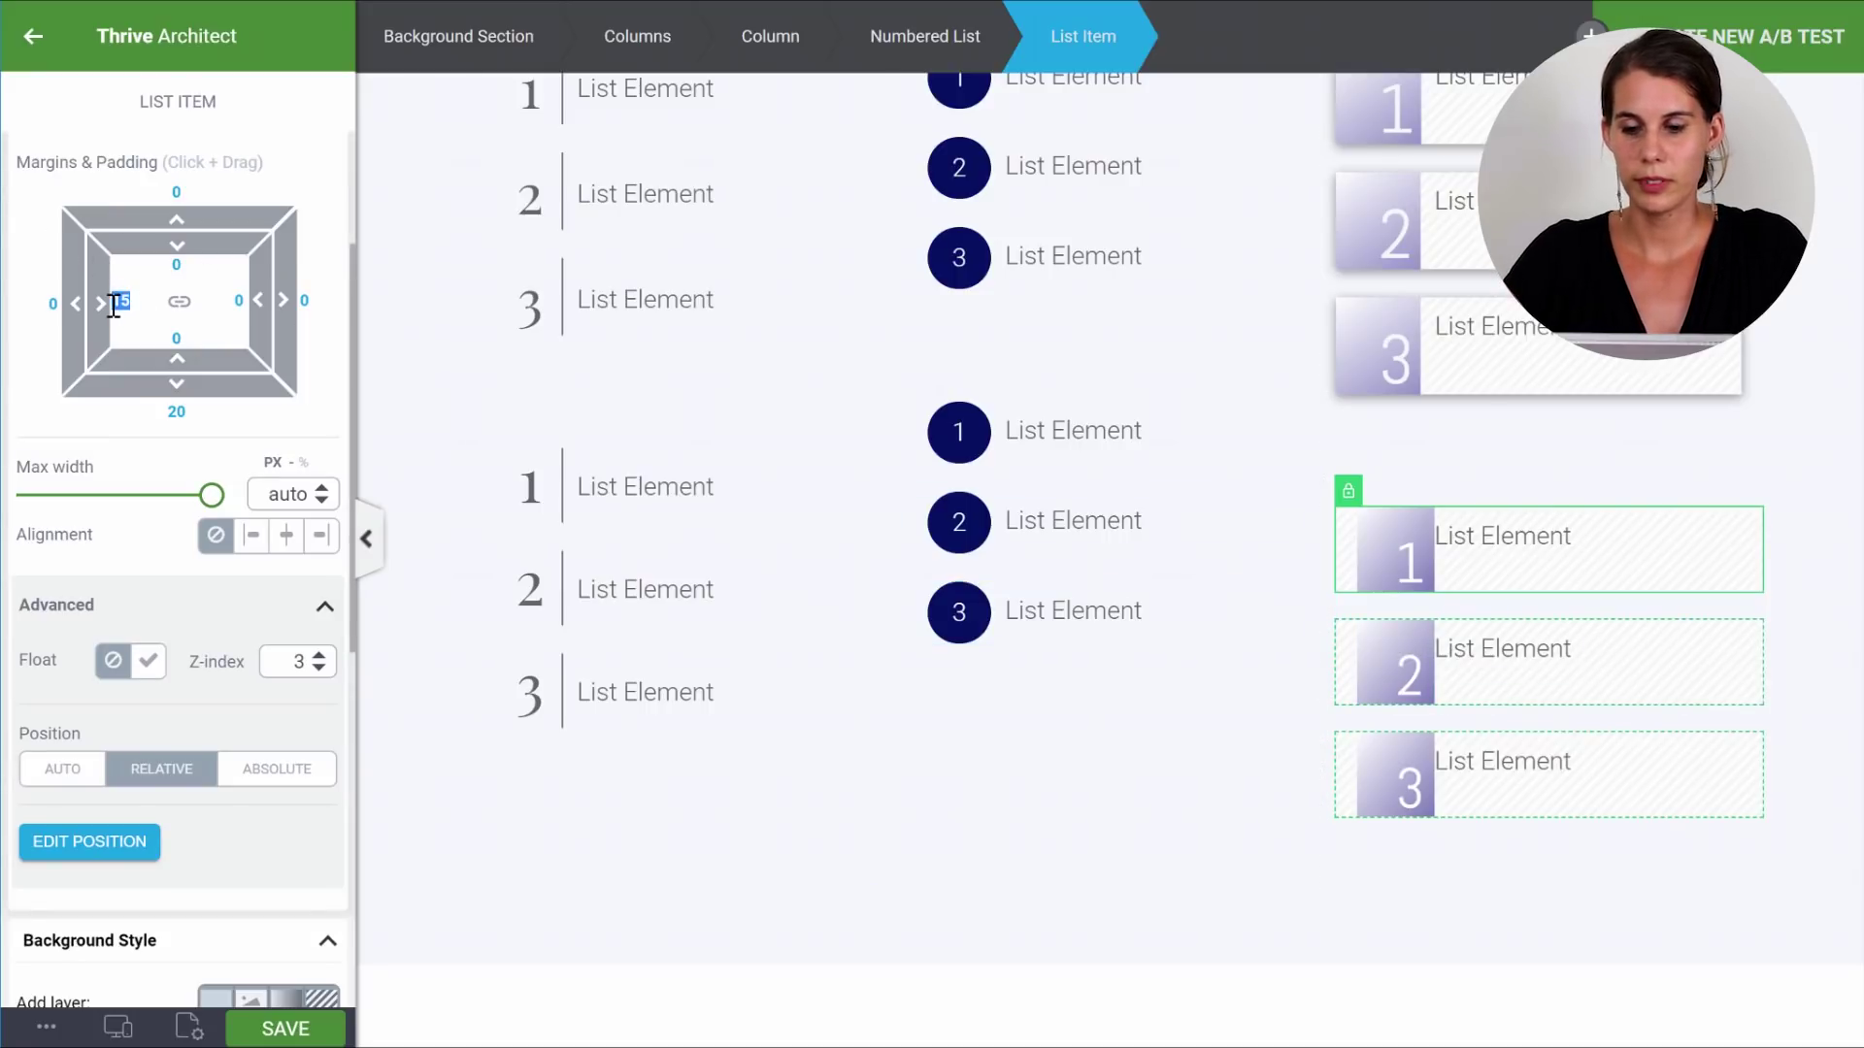
key("BackSpace")
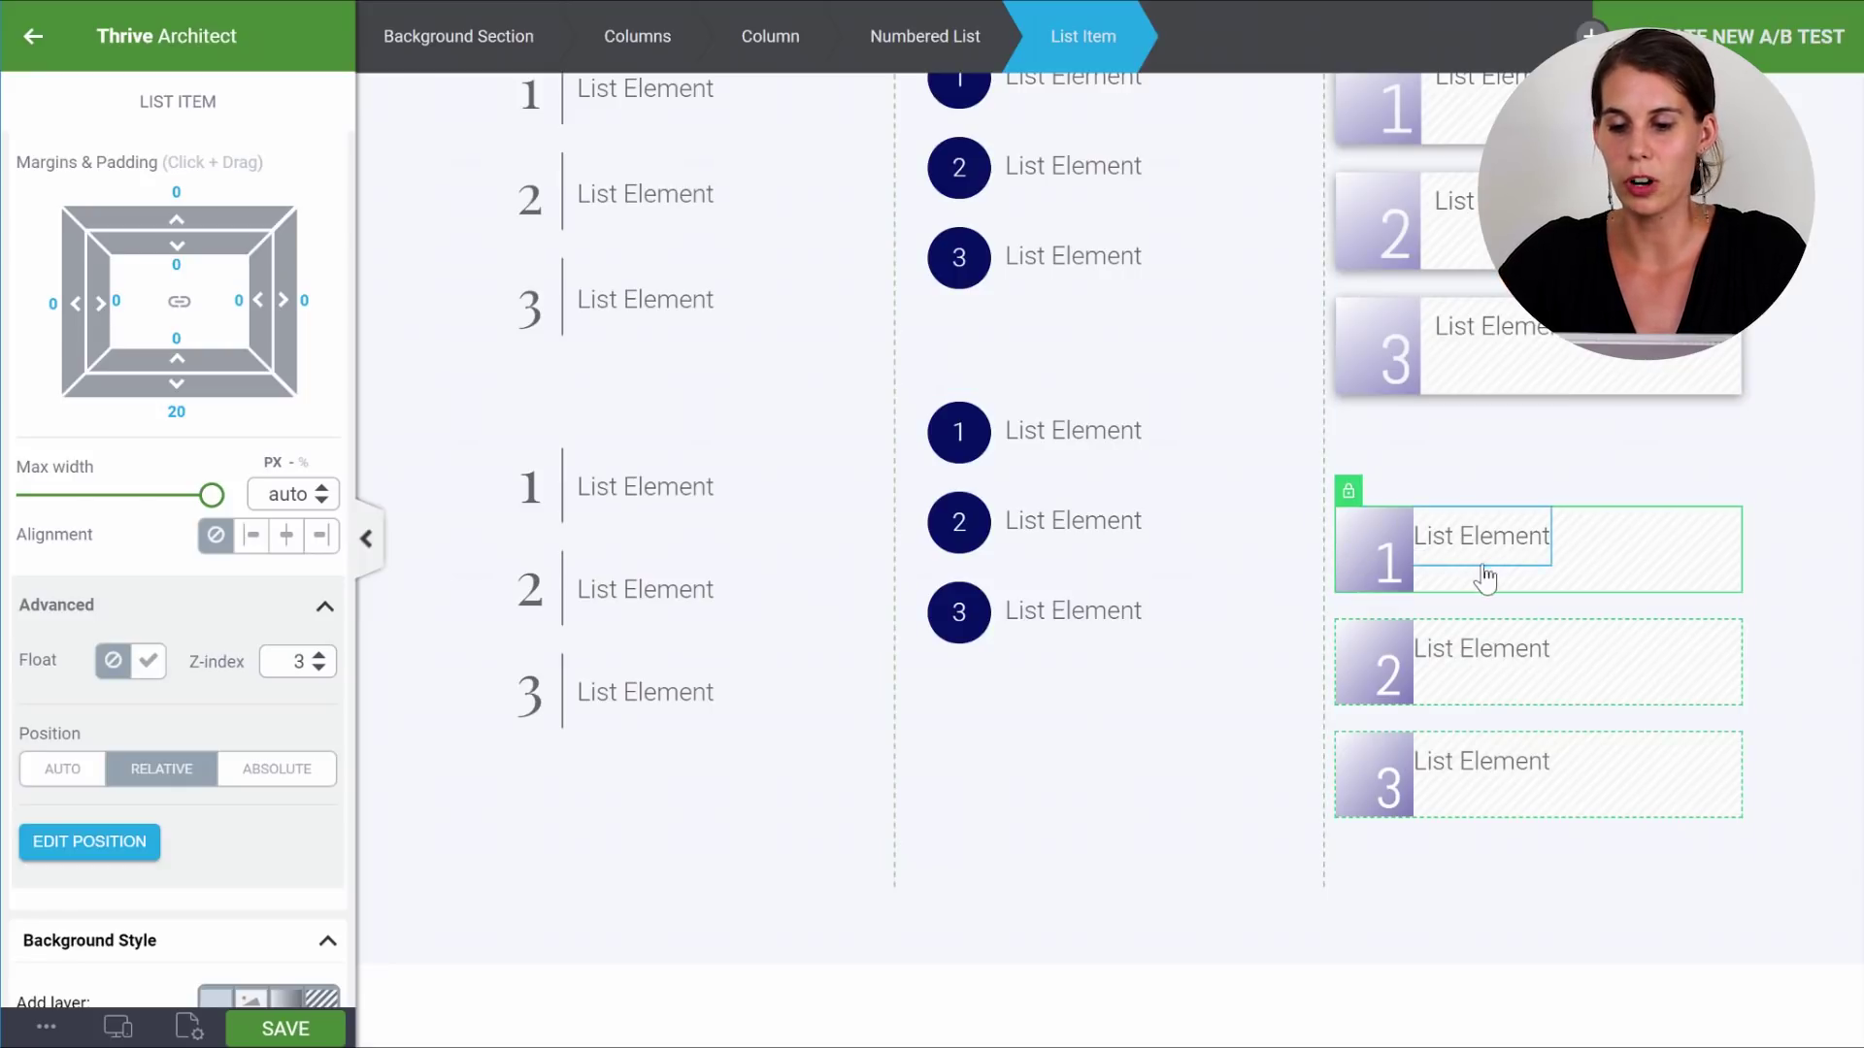
Set the right margin of the grouped numbers on the gradient background to 10.
left_click(1405, 540)
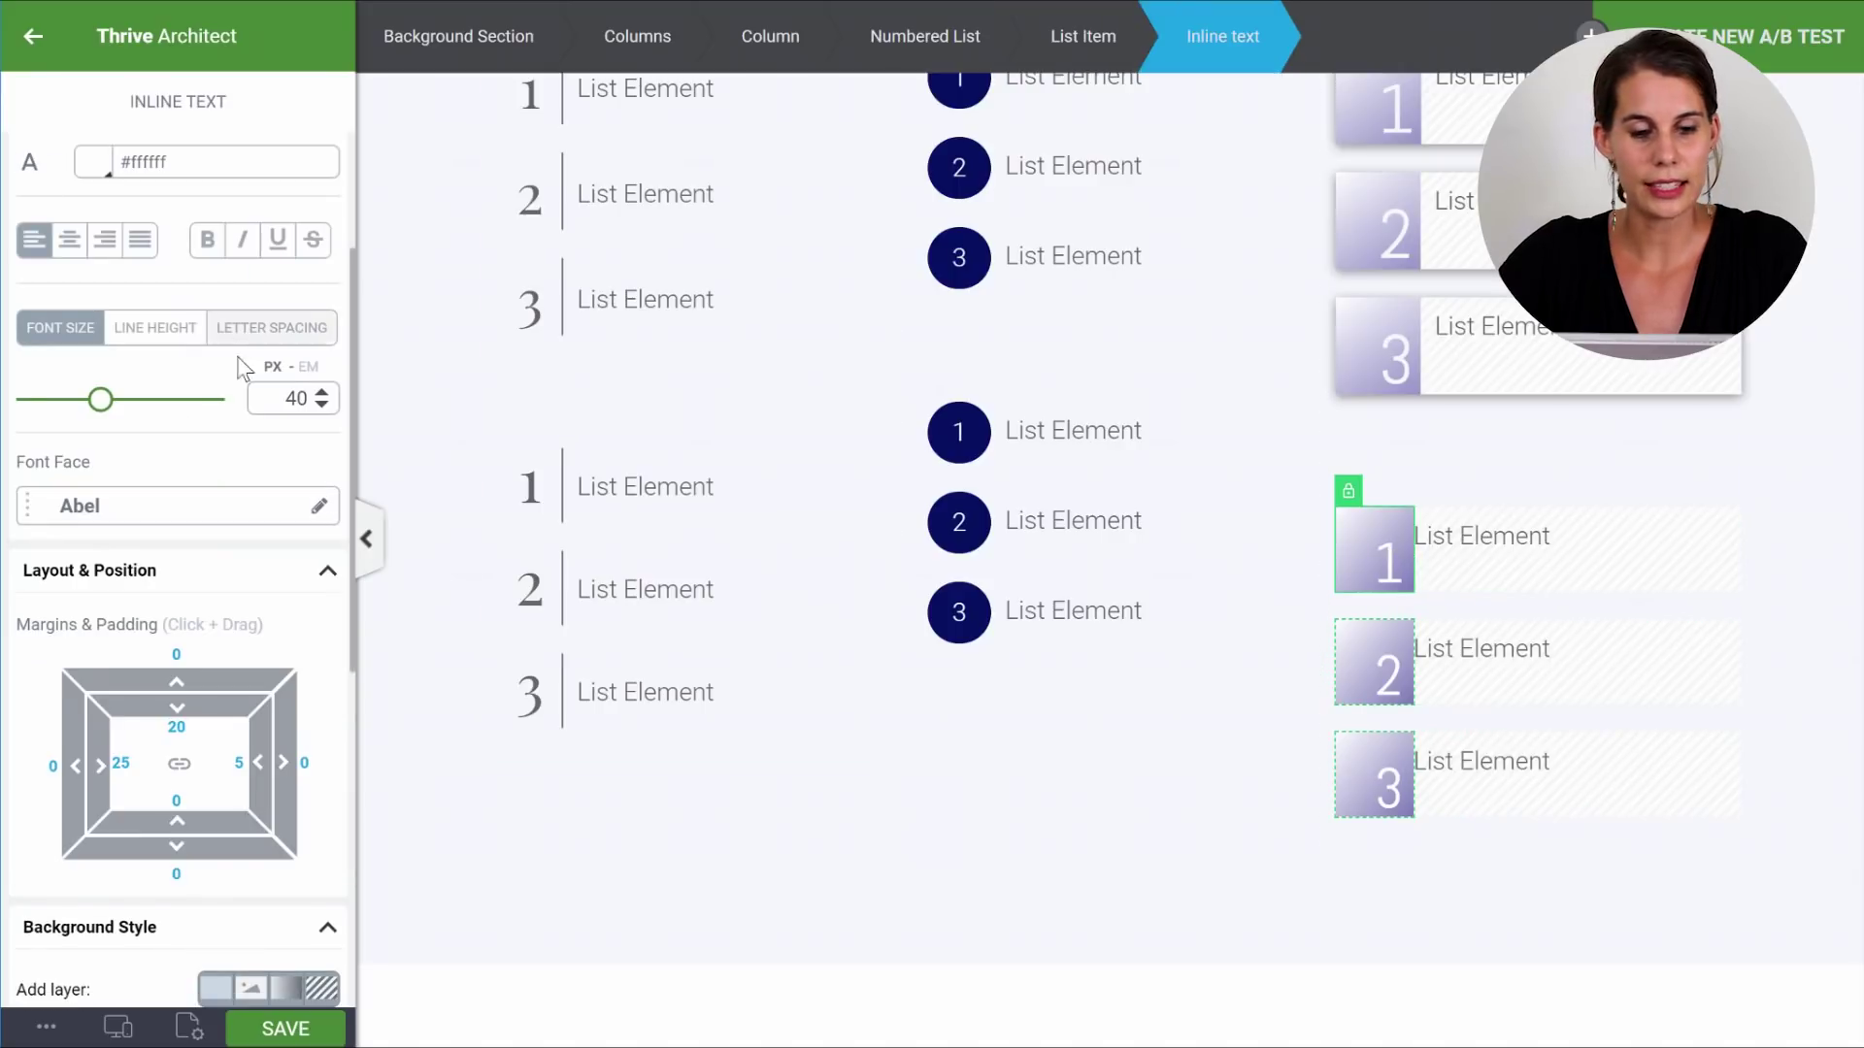
scroll(229, 421, "down", 2)
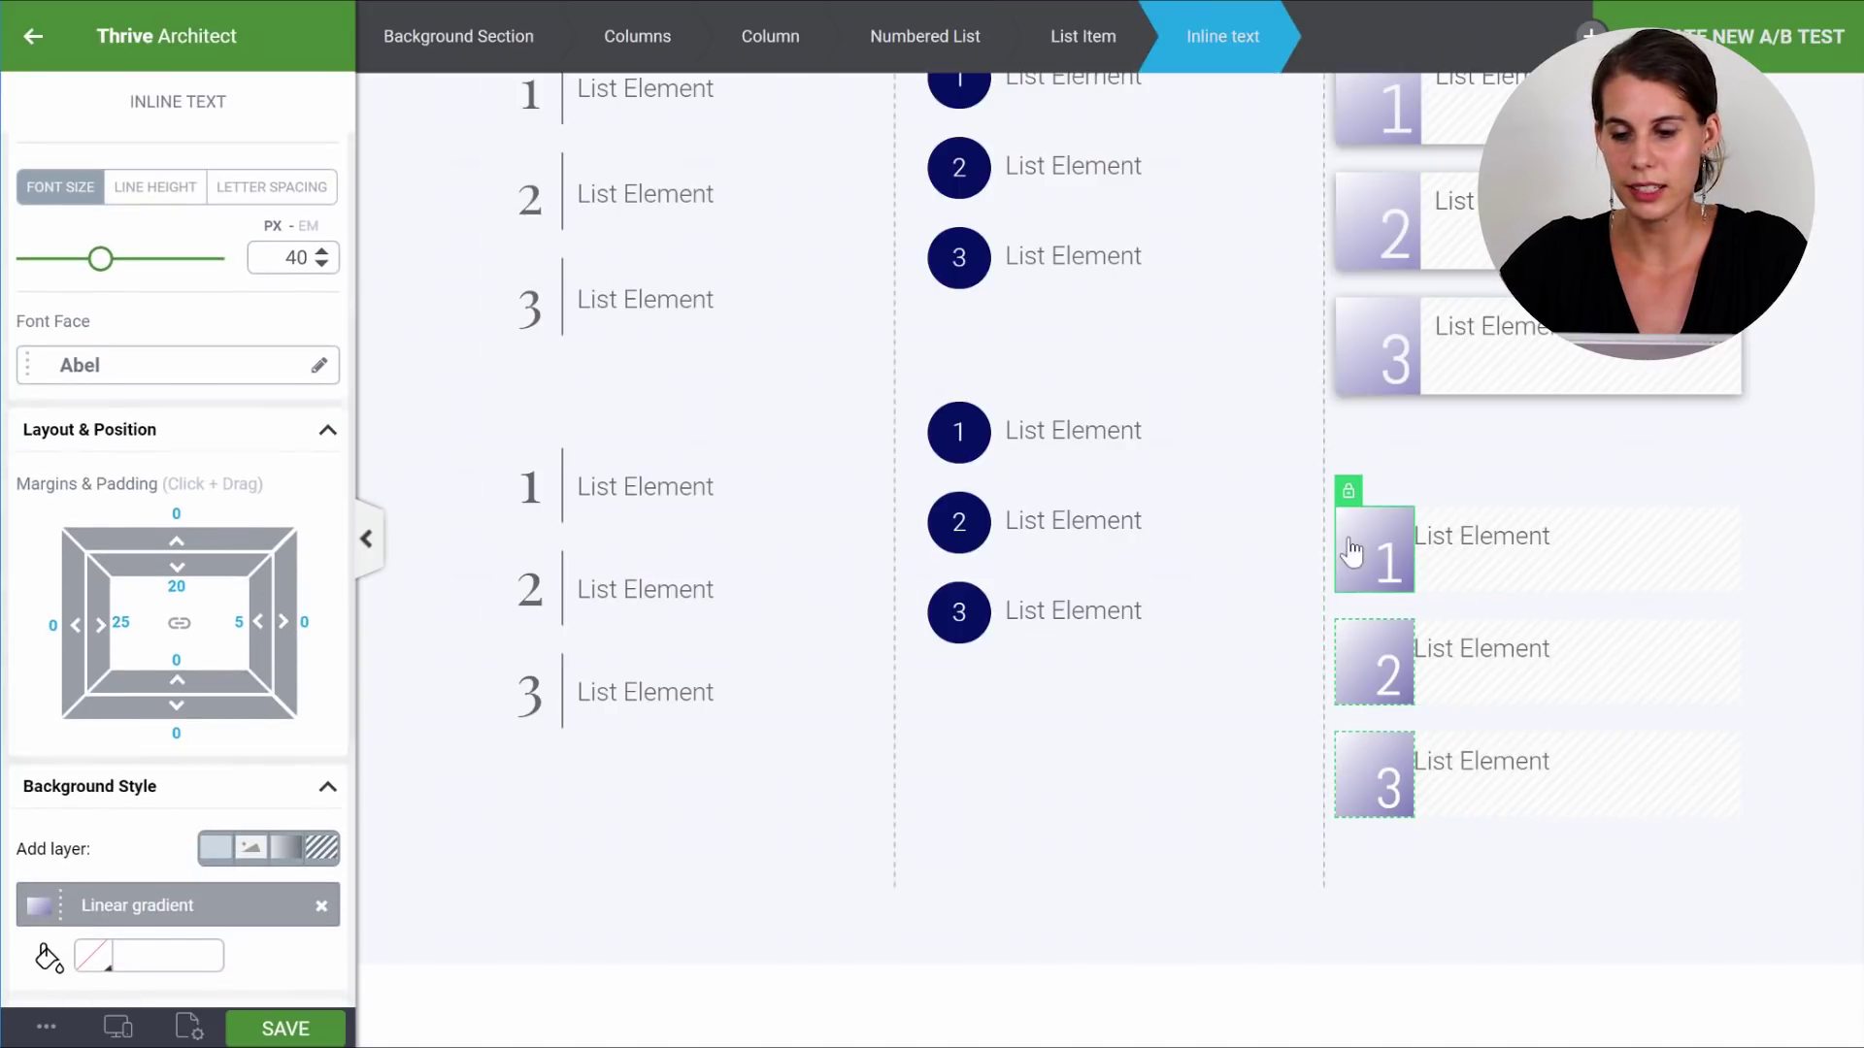
left_click(236, 624)
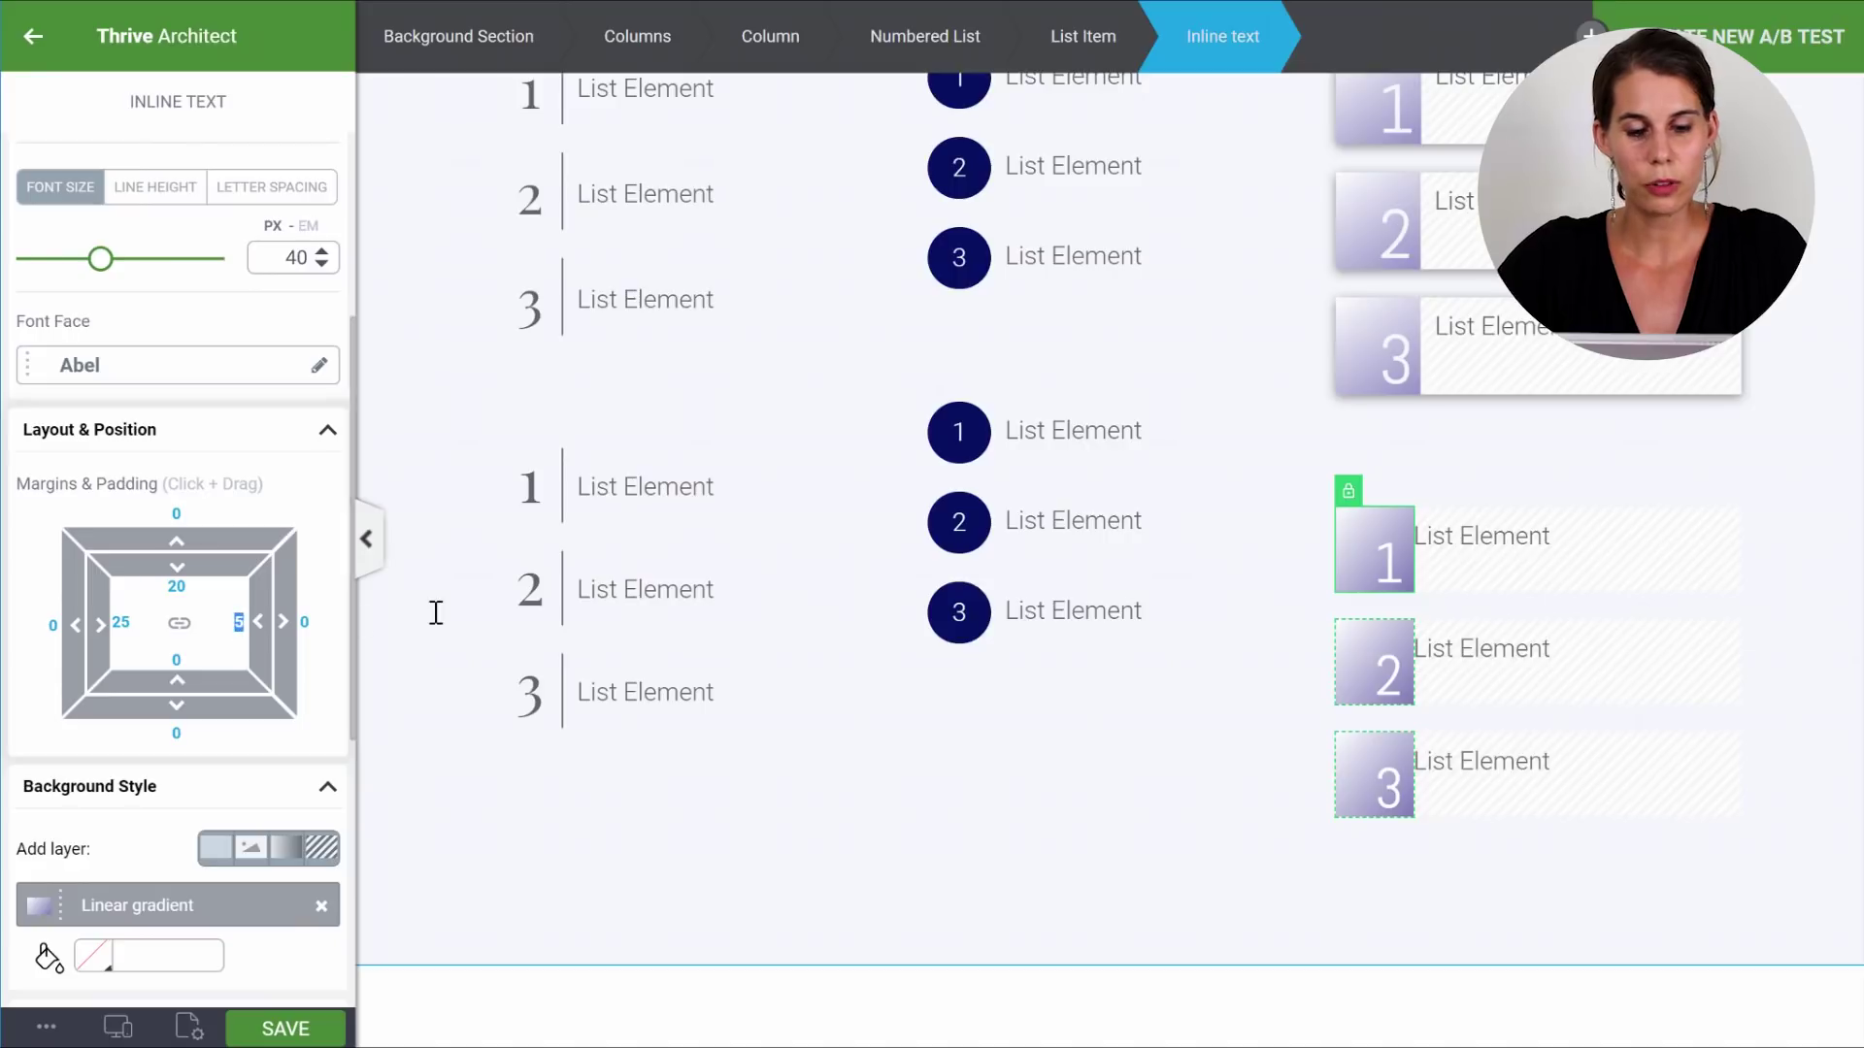
left_click(305, 623)
type("15")
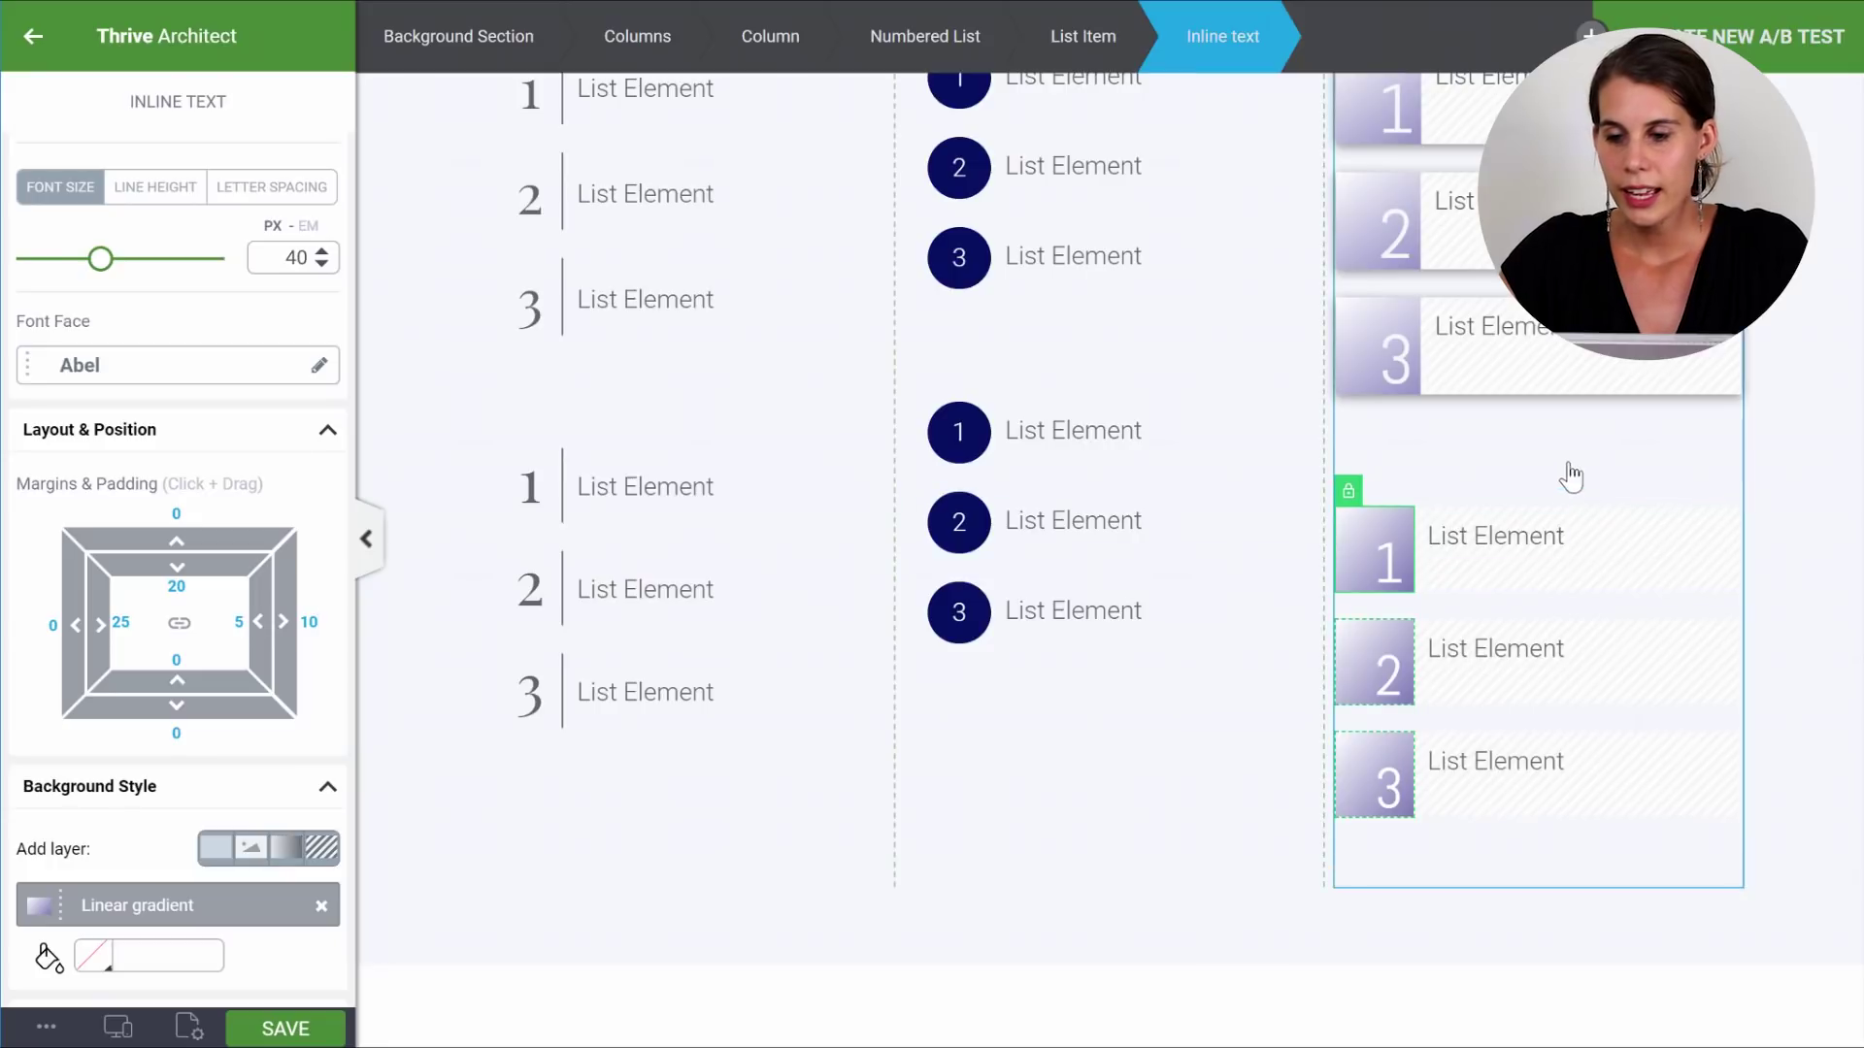
scroll(1632, 439, "down", 2)
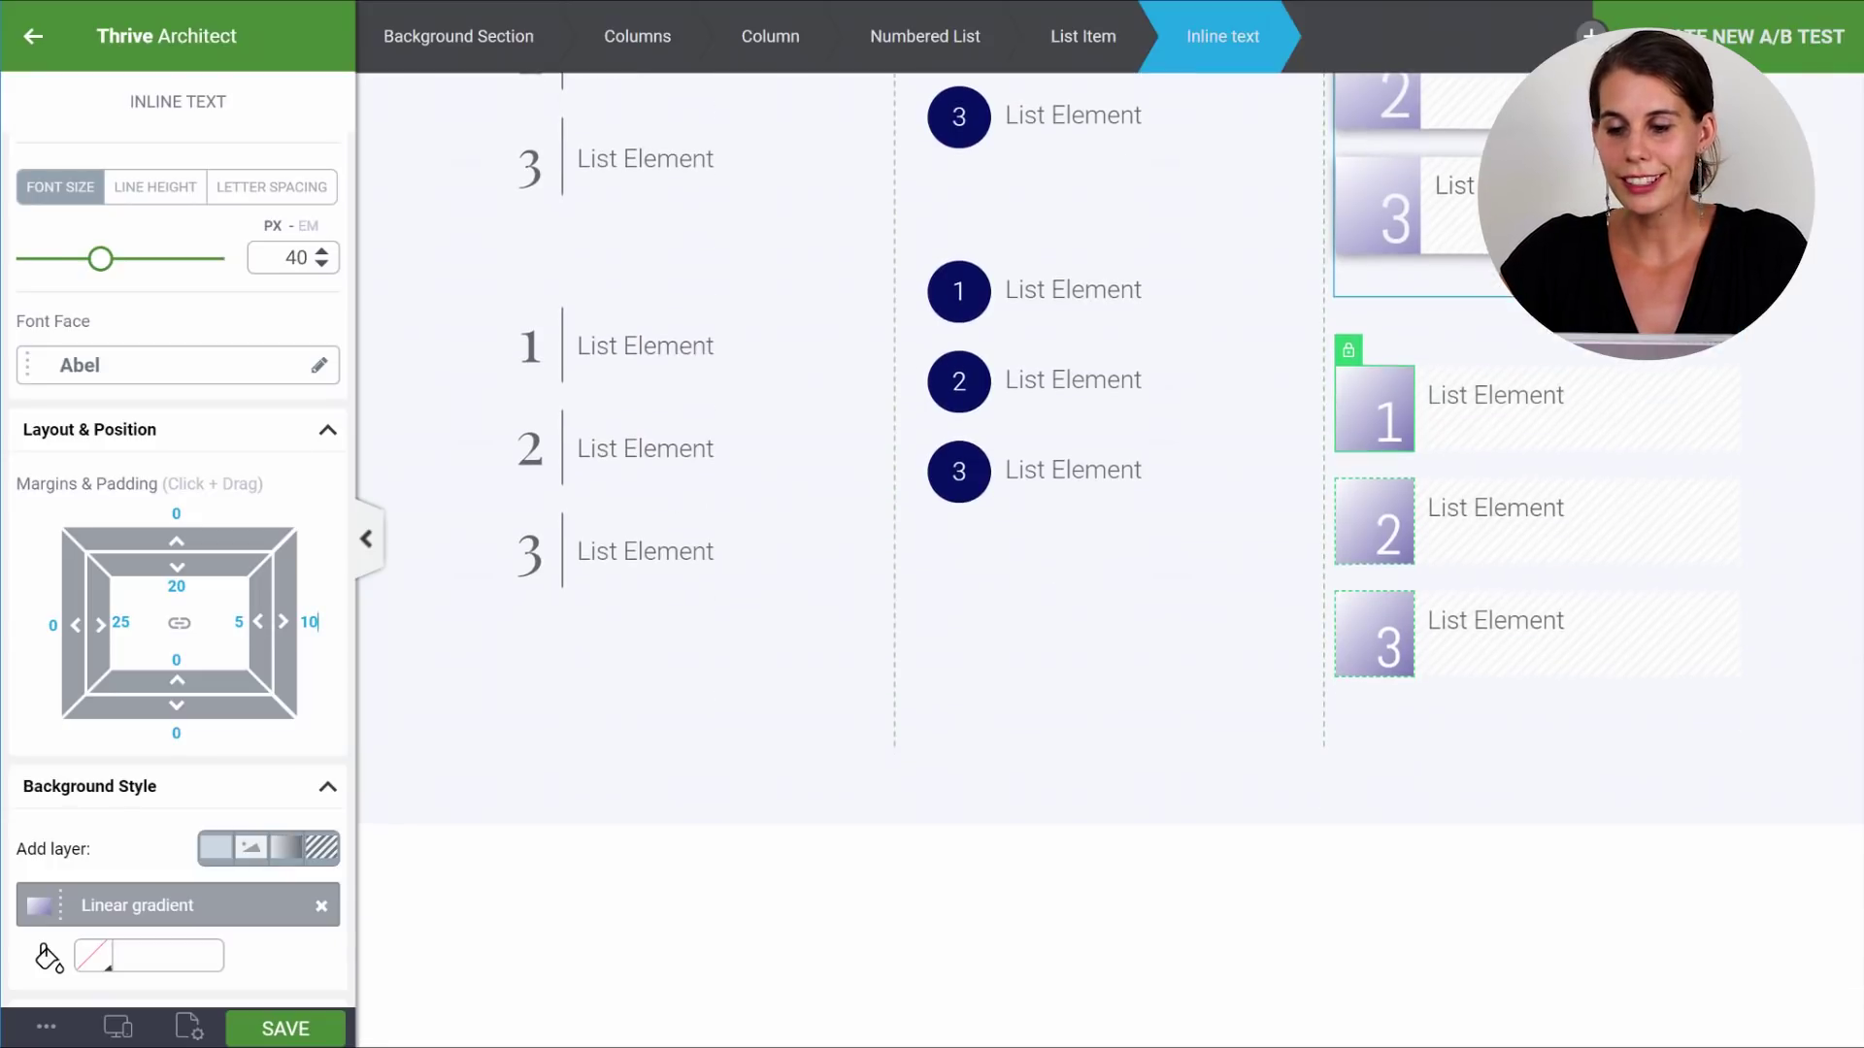
Add a drop shadow with 3 px distance and 22 px blur to the grouped list items of the new numbered list.
left_click(1632, 439)
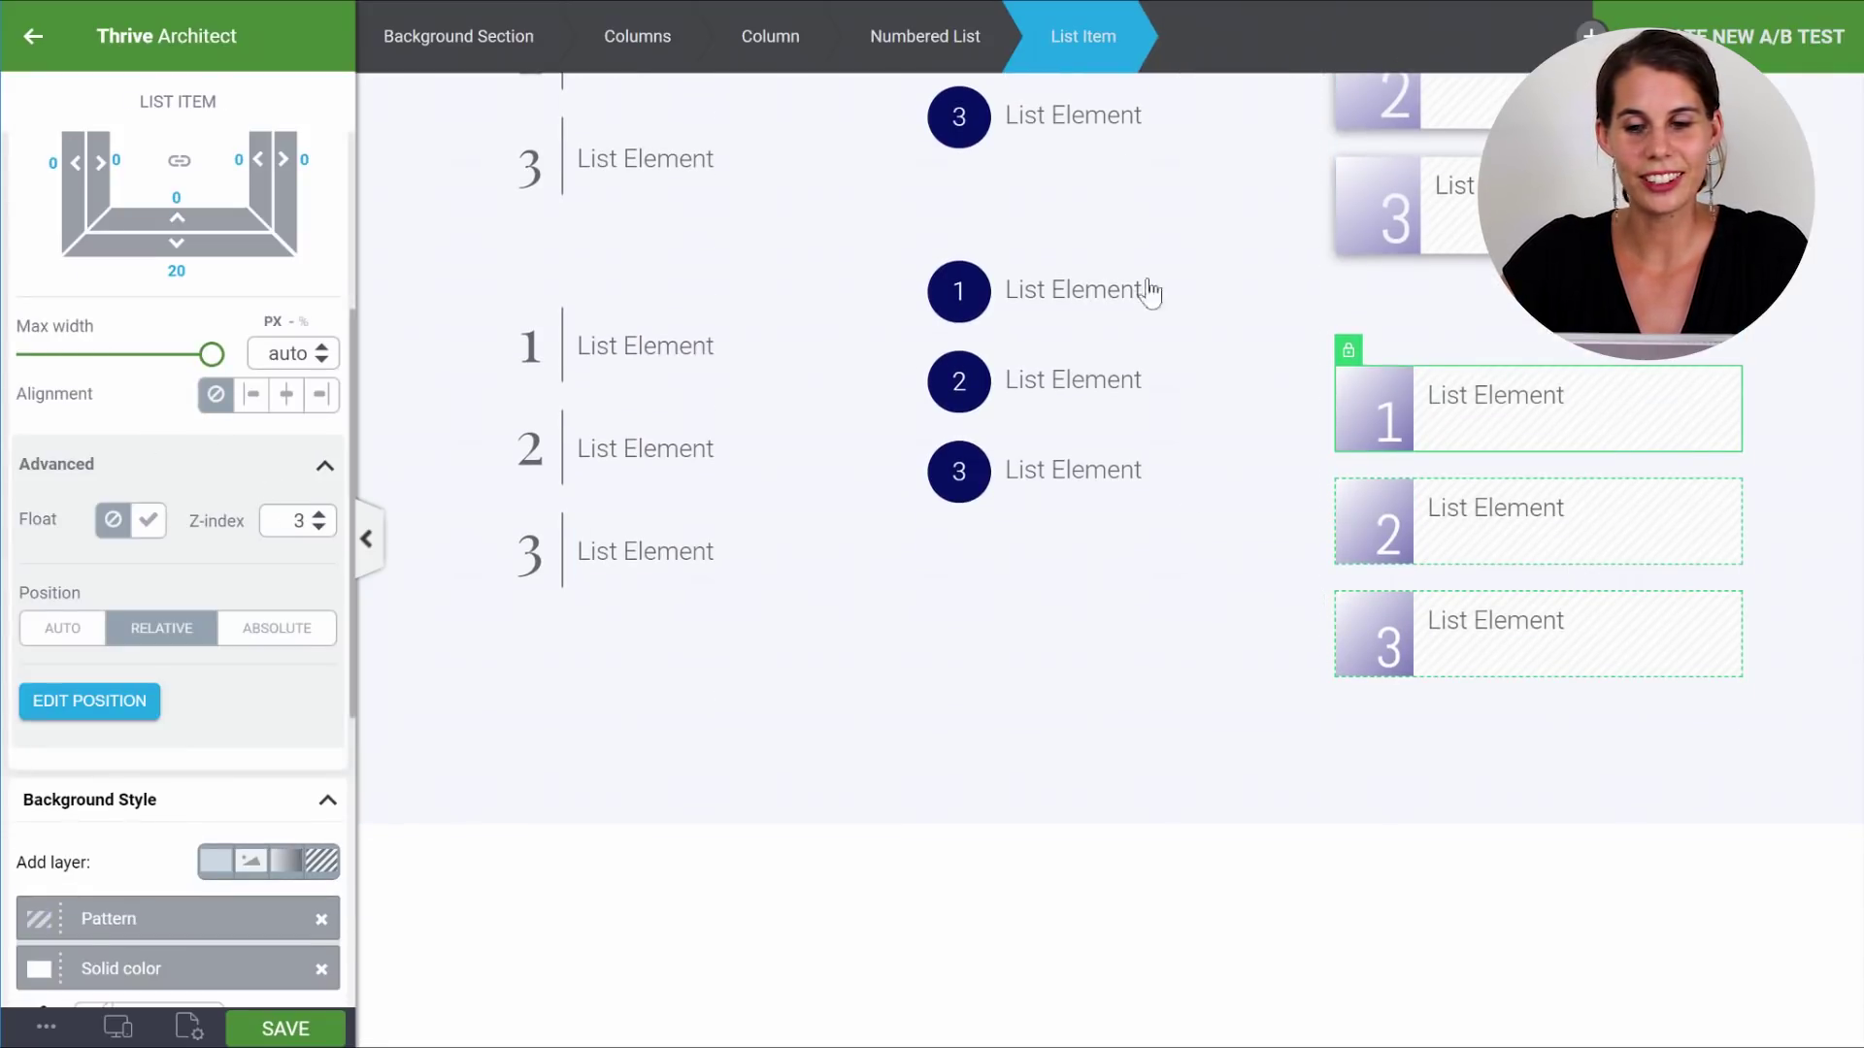
scroll(166, 517, "down", 5)
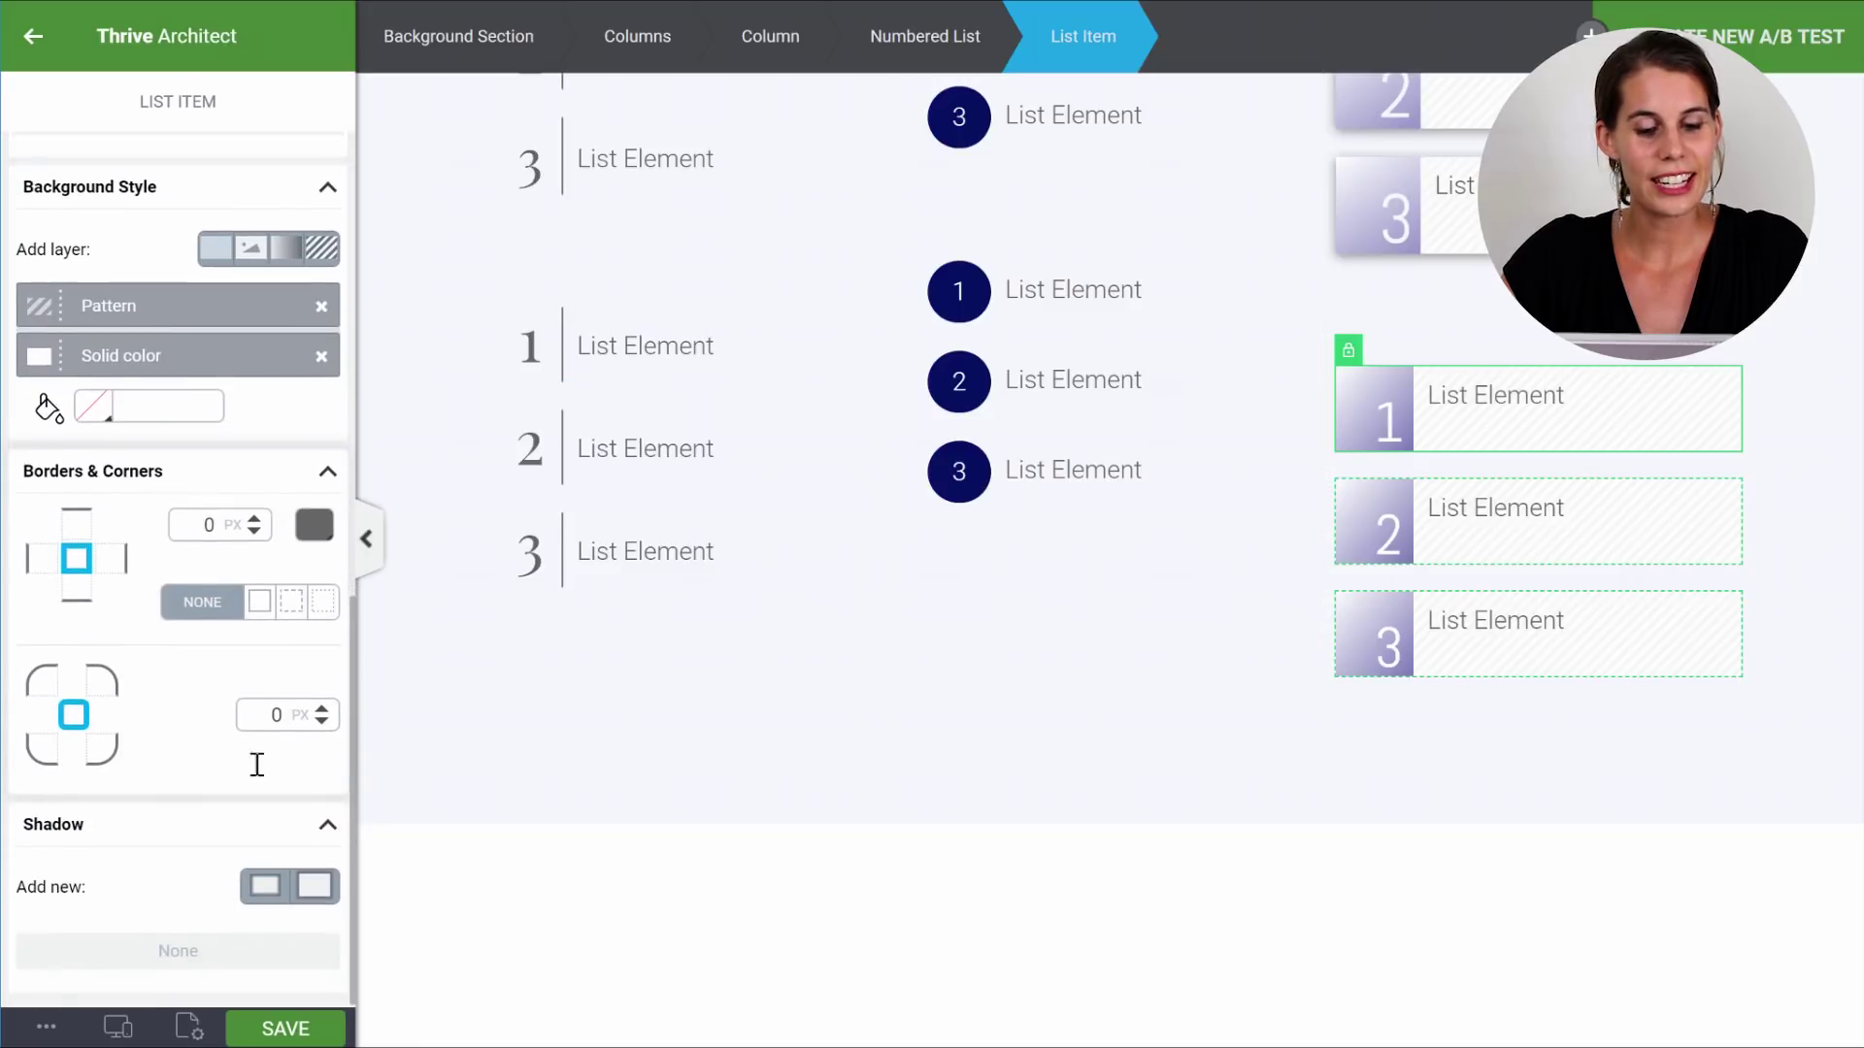
left_click(323, 885)
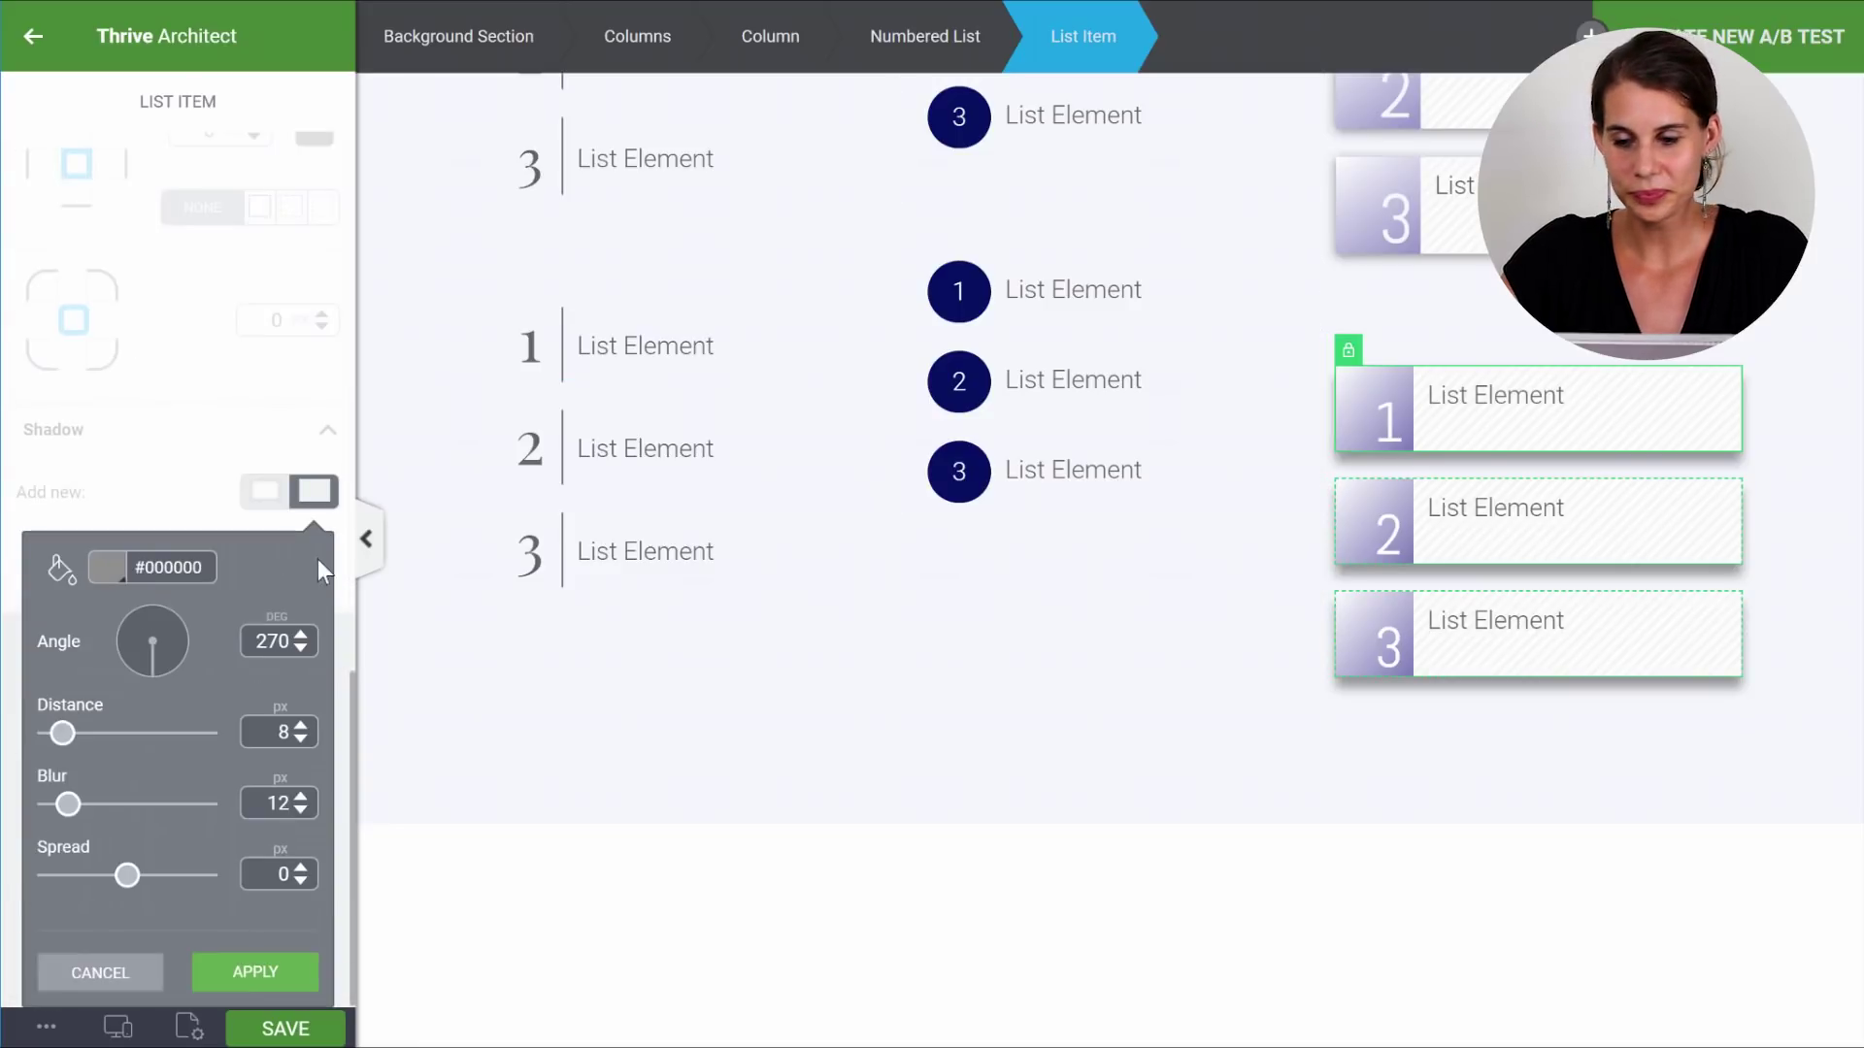
left_click_drag(65, 807, 85, 810)
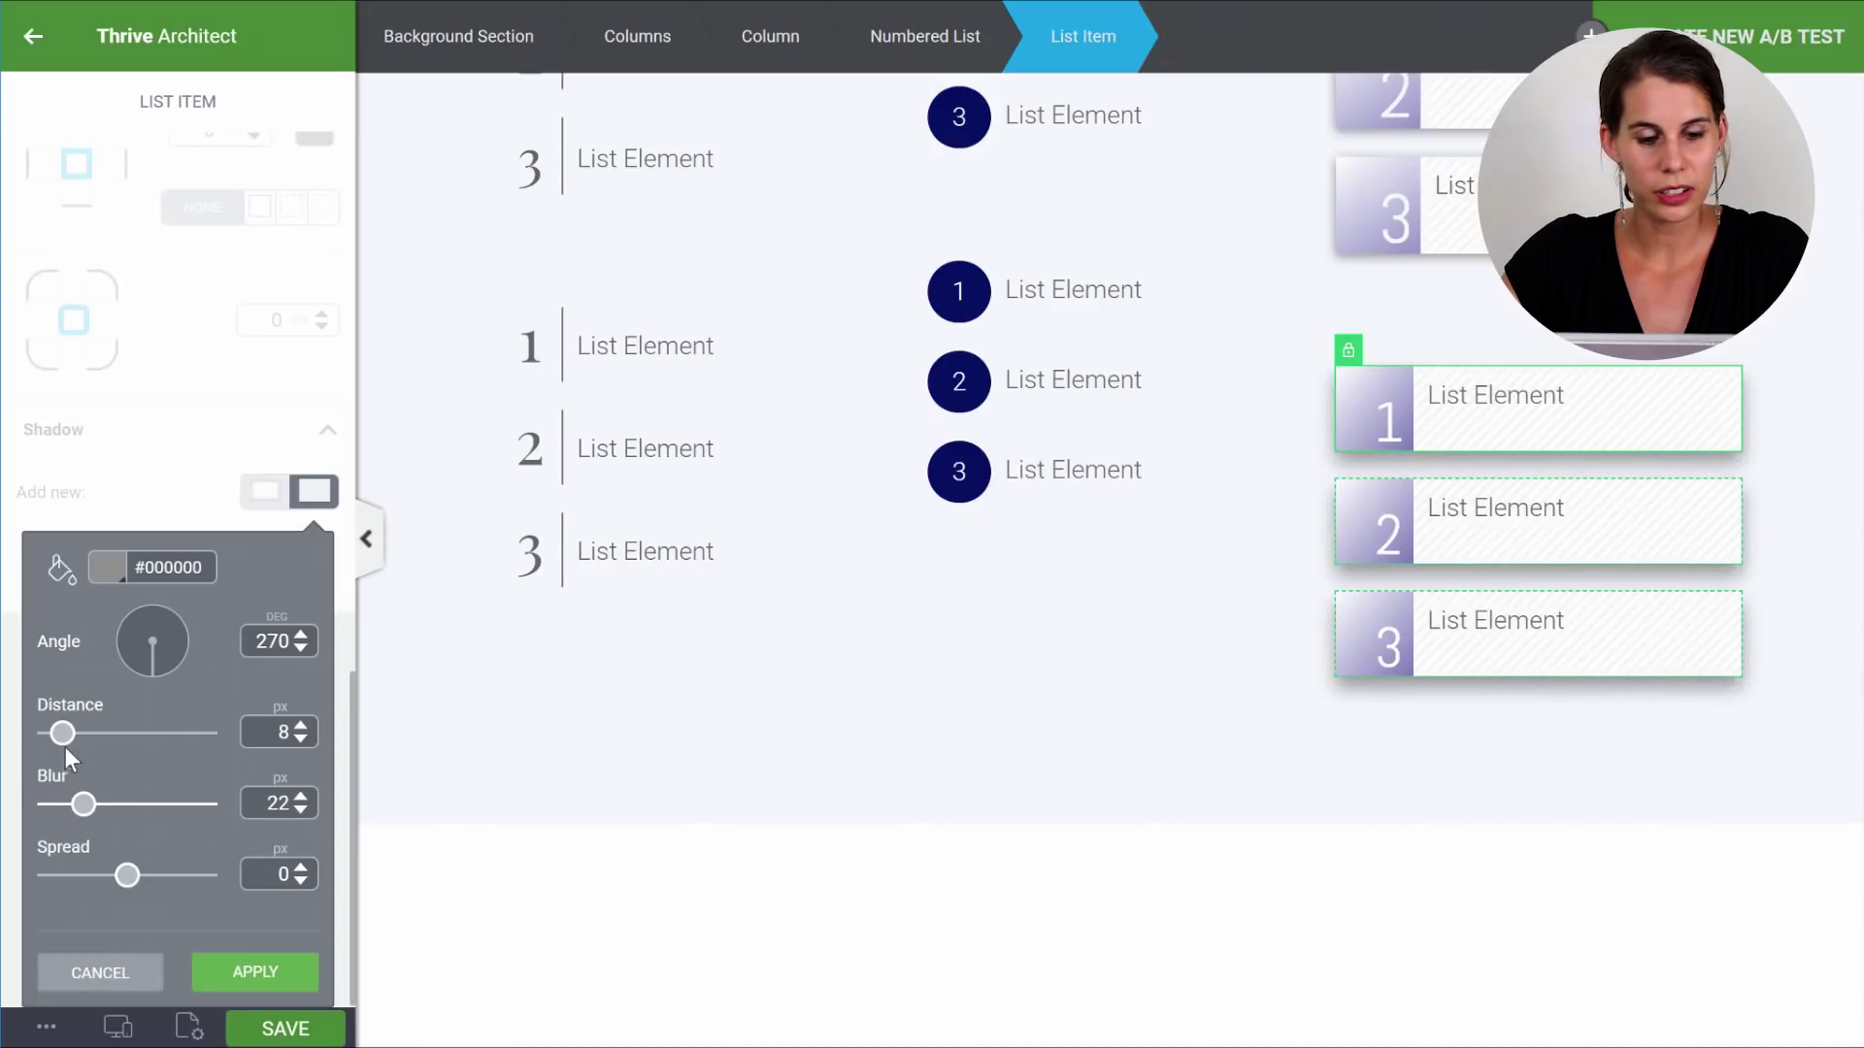
left_click_drag(62, 734, 59, 735)
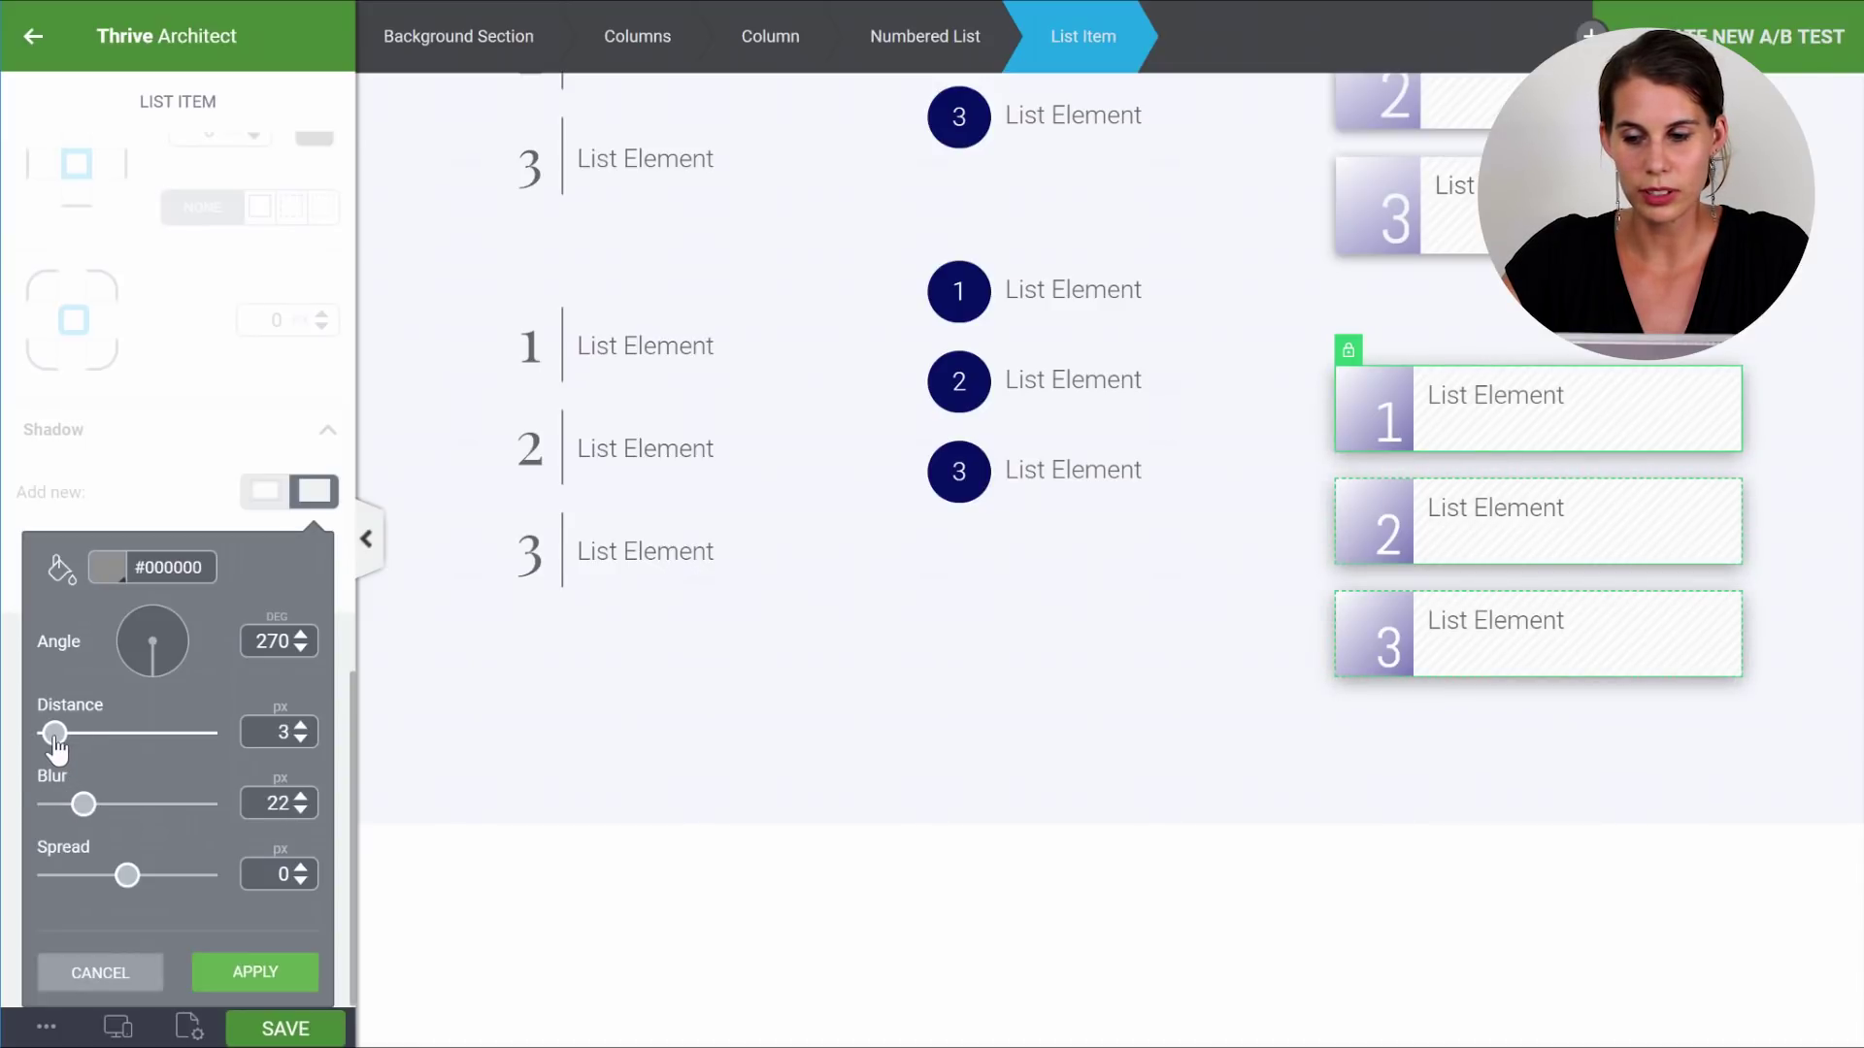
left_click(260, 972)
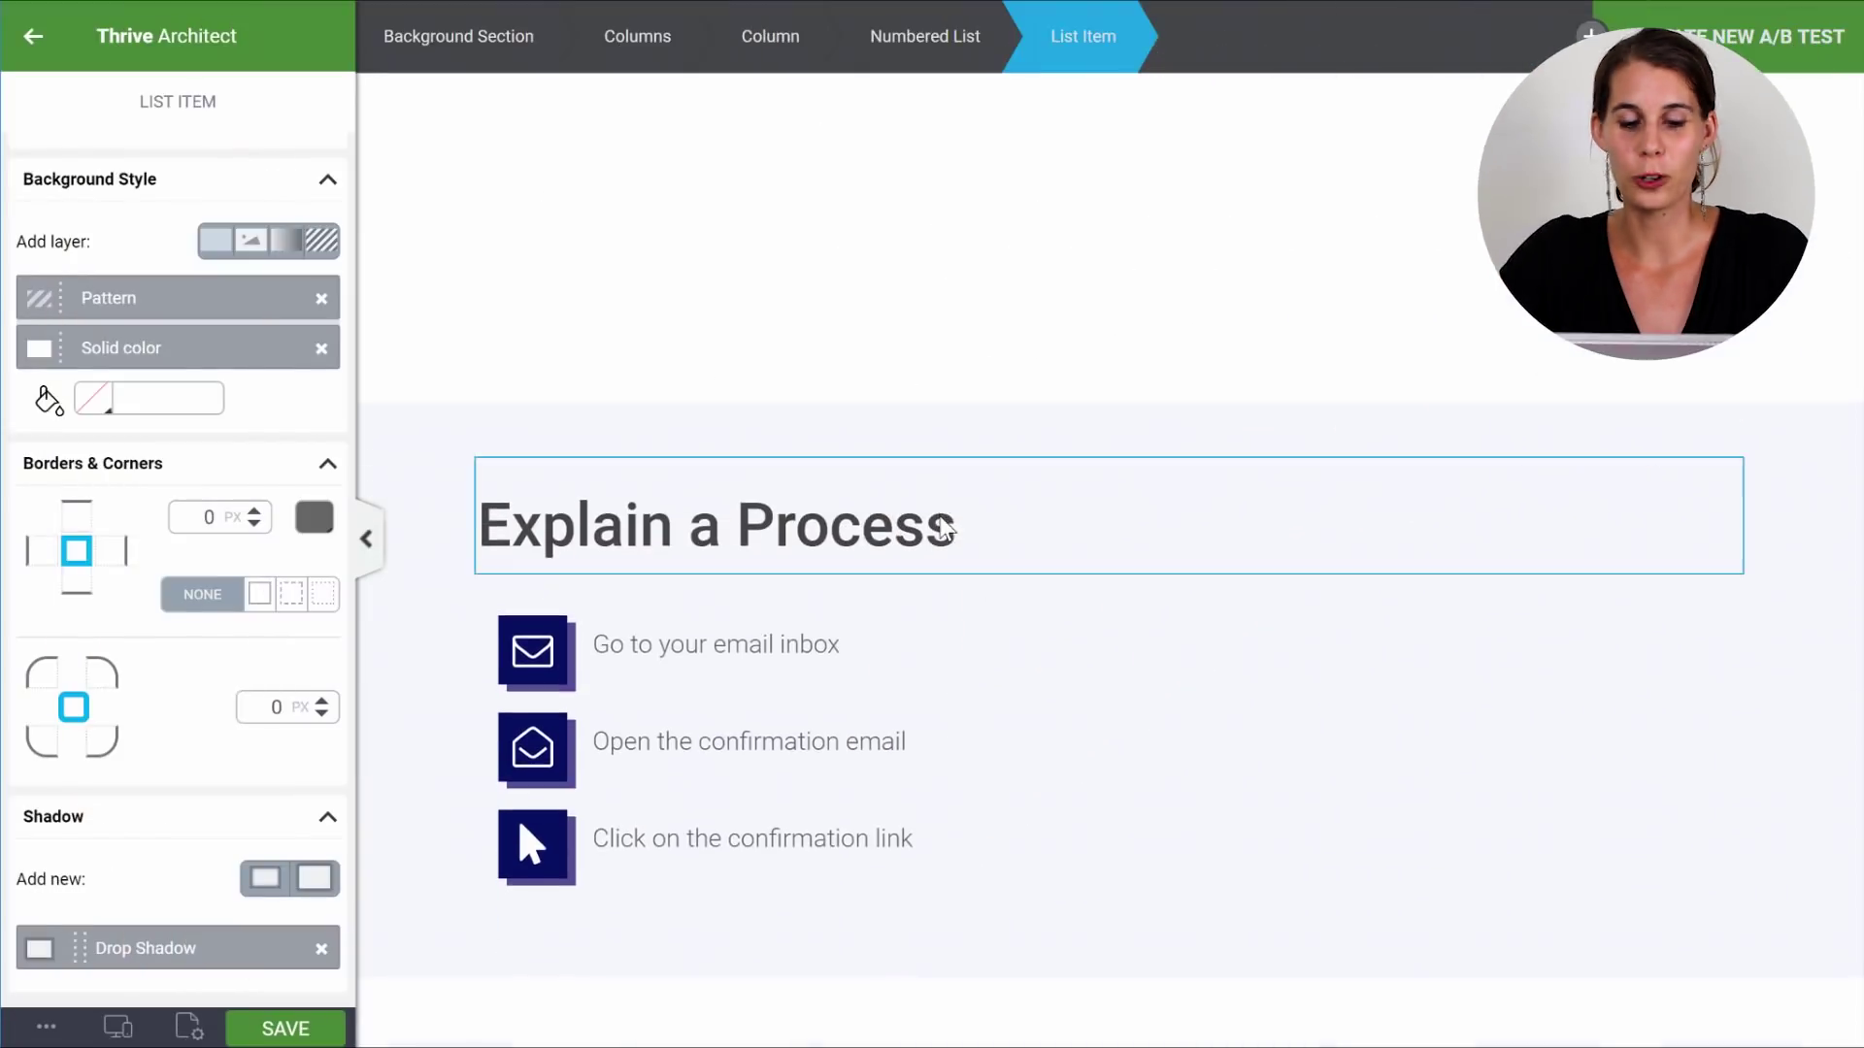
Insert a Styled List element below the example list in the Explain a Process section.
scroll(947, 529, "down", 2)
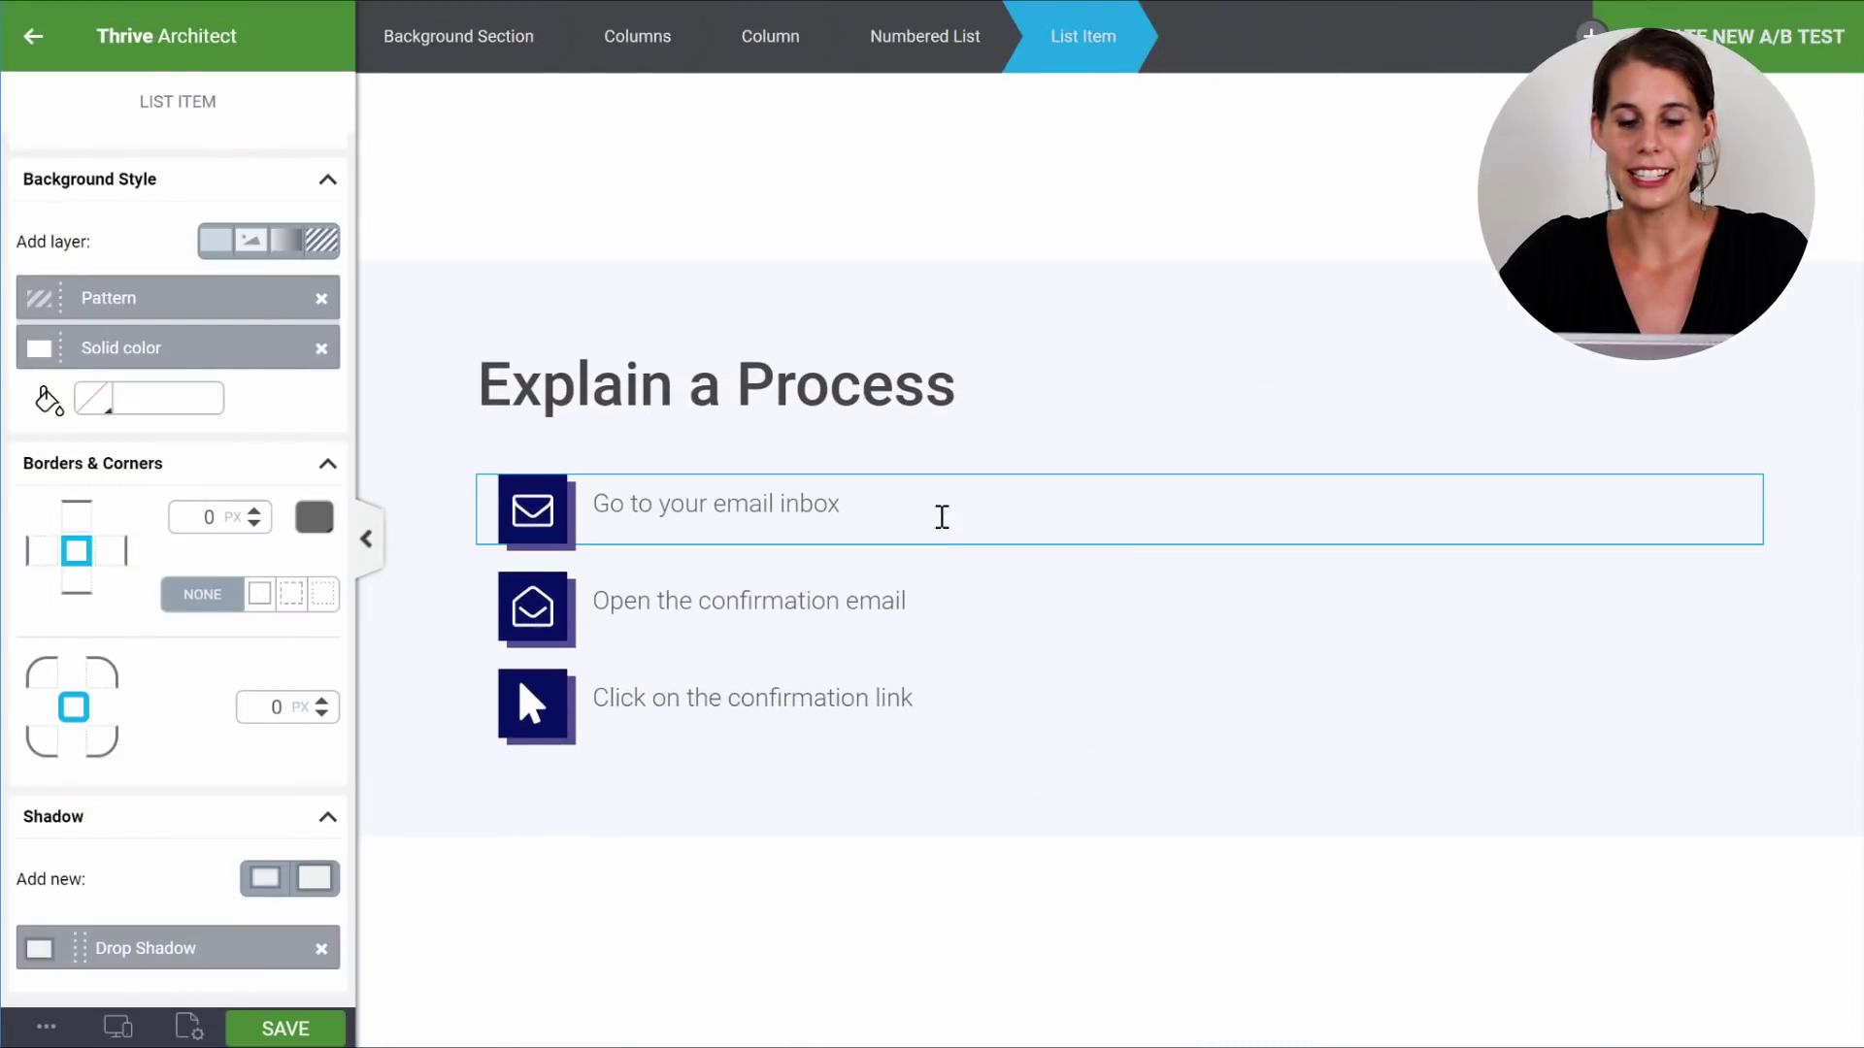
scroll(940, 528, "down", 2)
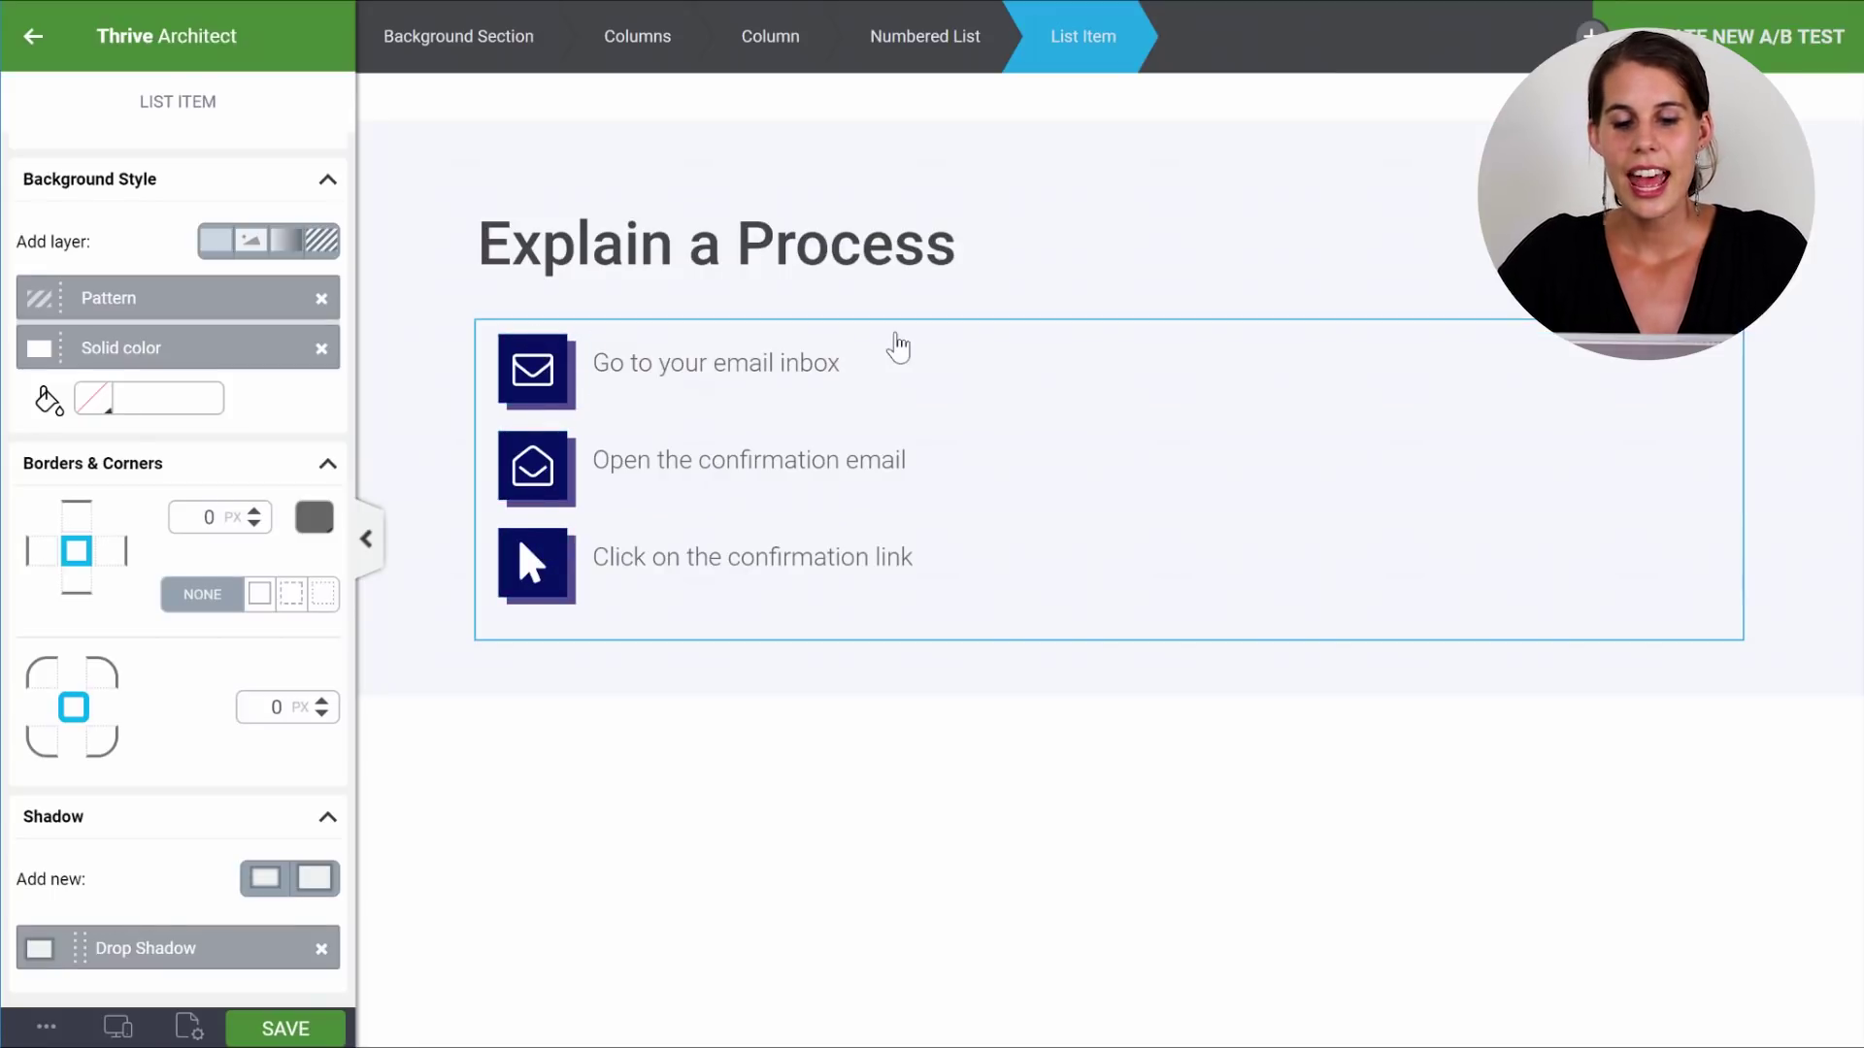
key("Escape")
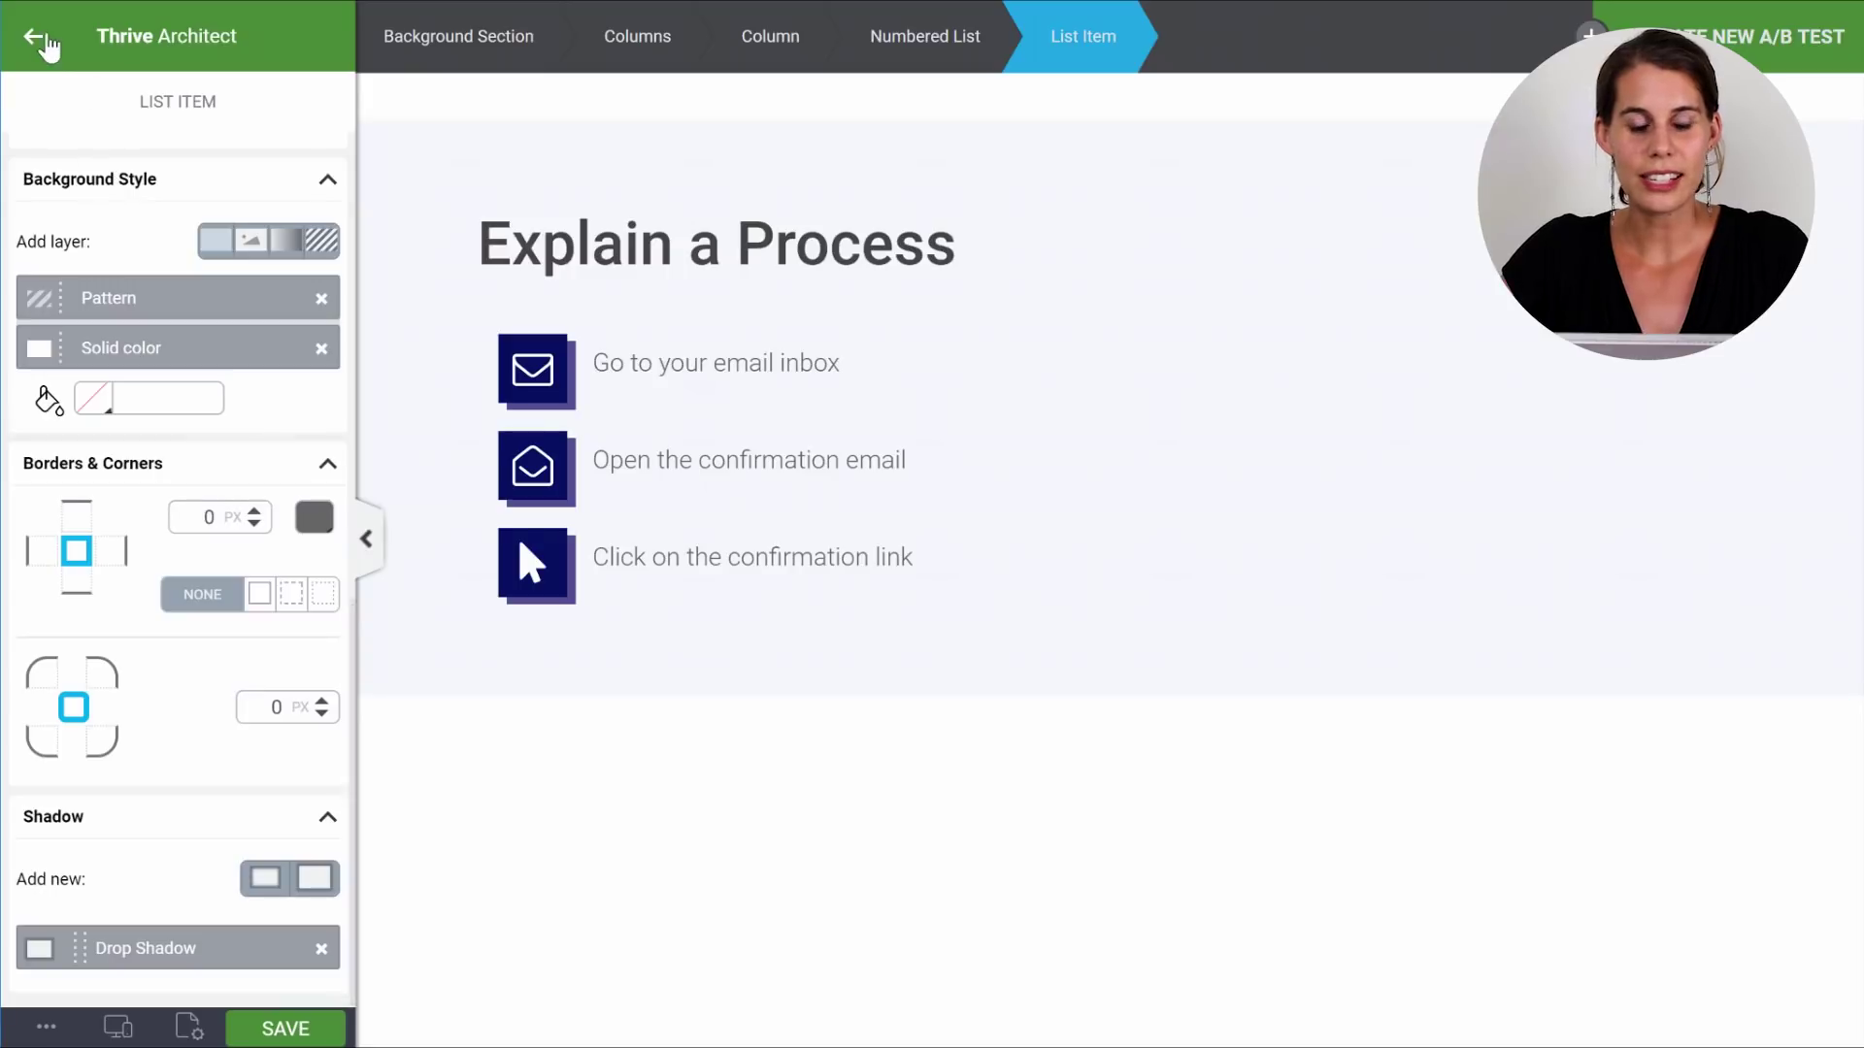
type("sty")
left_click_drag(104, 233, 682, 616)
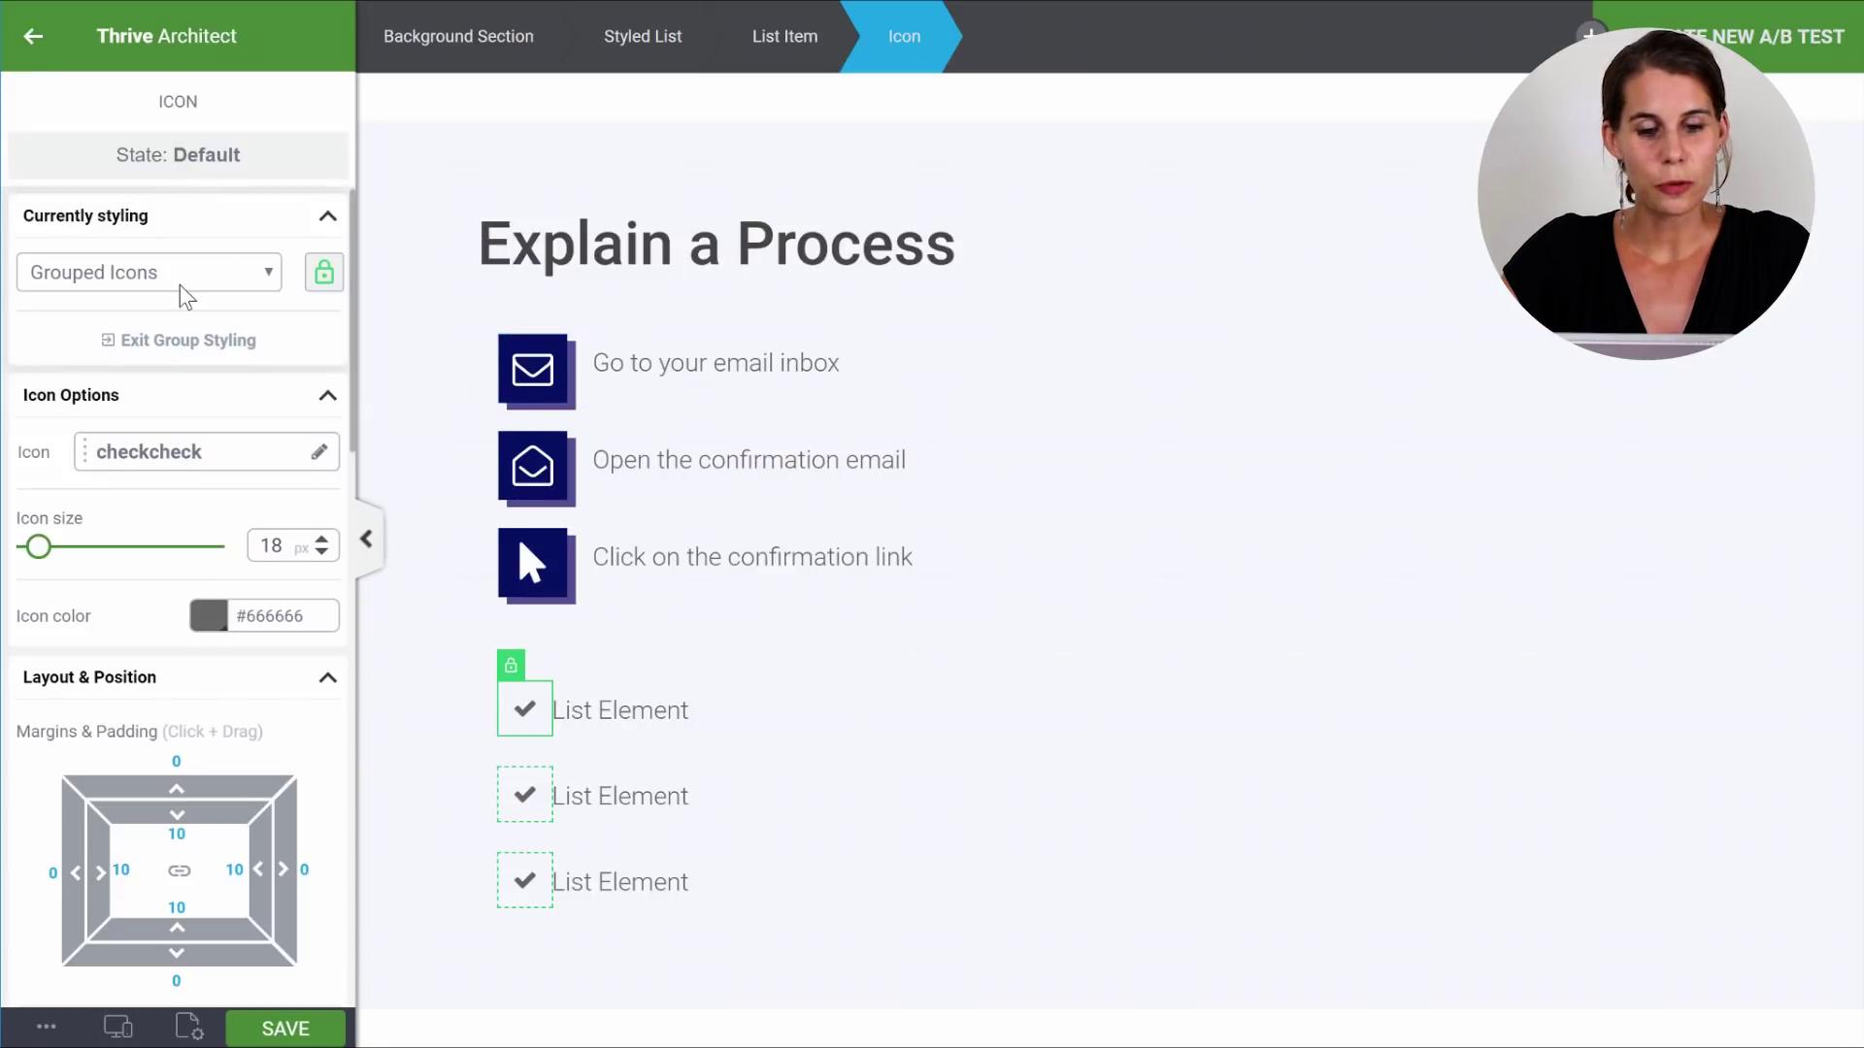
Change the grouped icons of the new styled list to the outlined envelope icon (envelope-o).
scroll(178, 283, "down", 2)
left_click(233, 314)
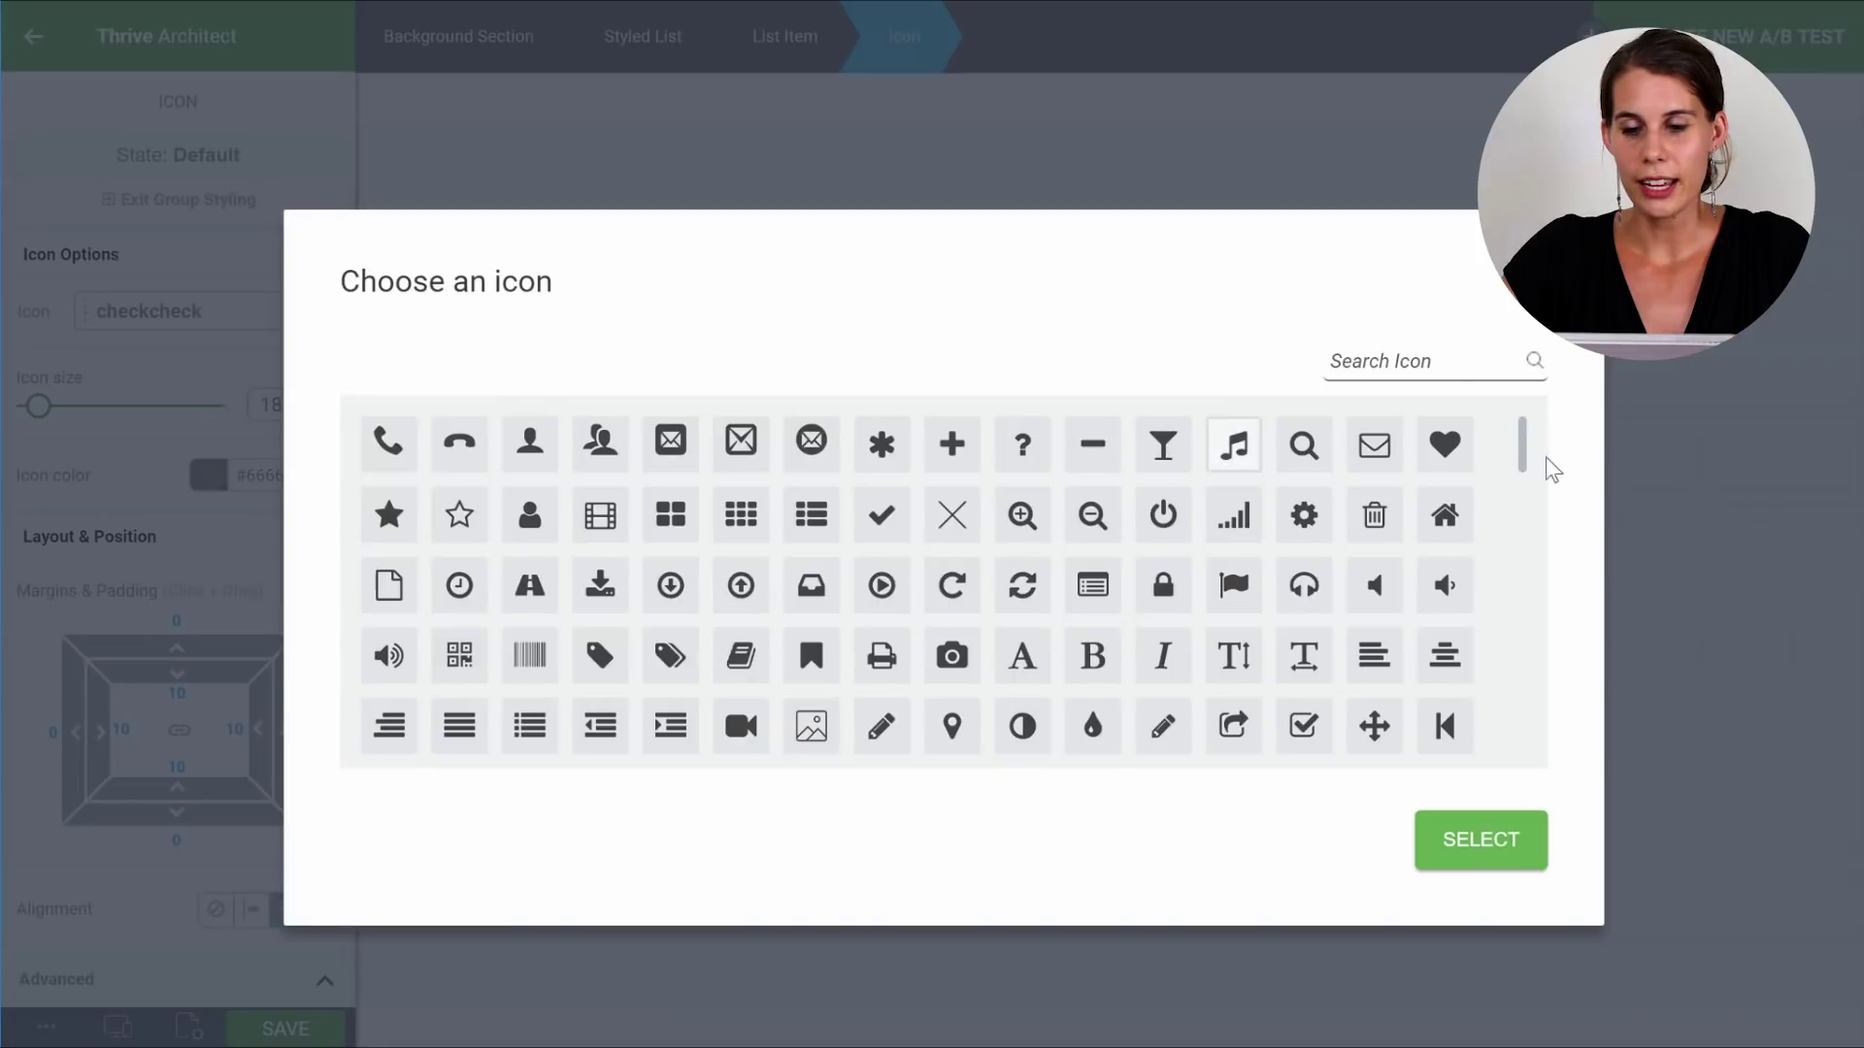
left_click(1374, 444)
left_click(1471, 843)
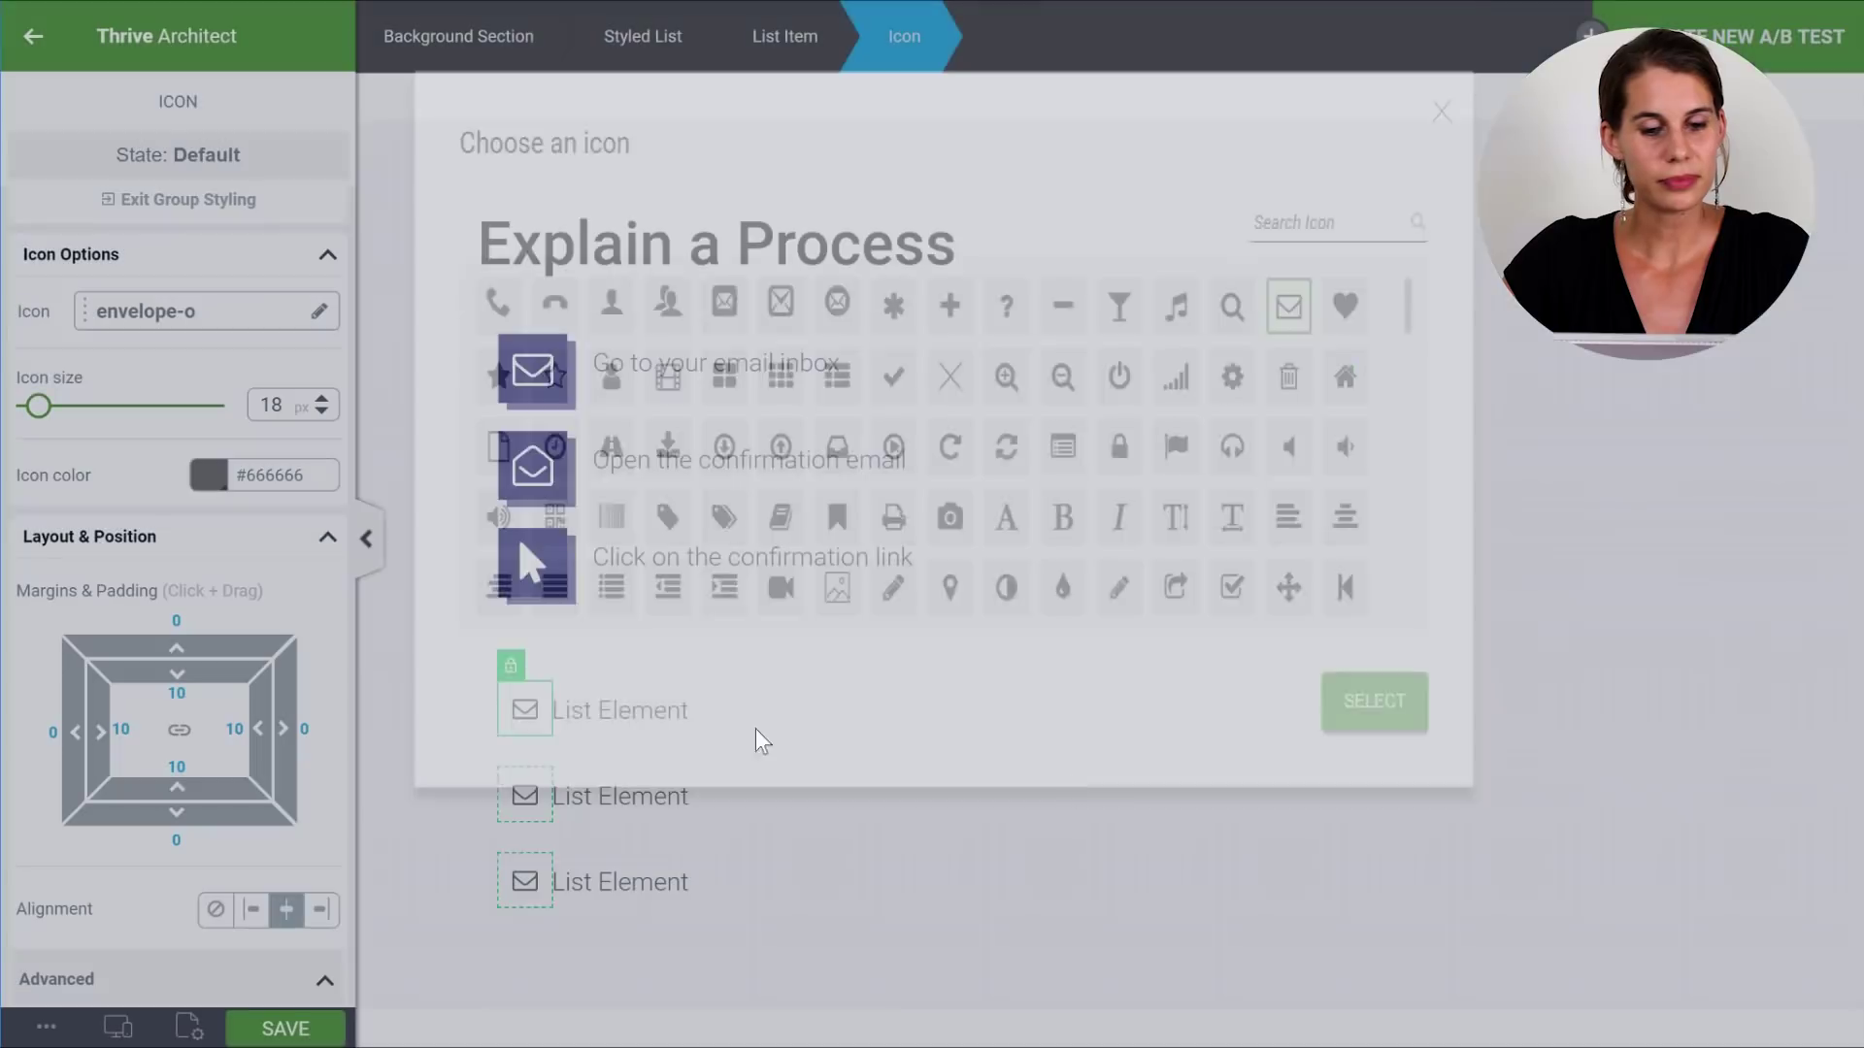
Add a solid dark navy layer to the background of the grouped envelope icons.
scroll(252, 492, "down", 10)
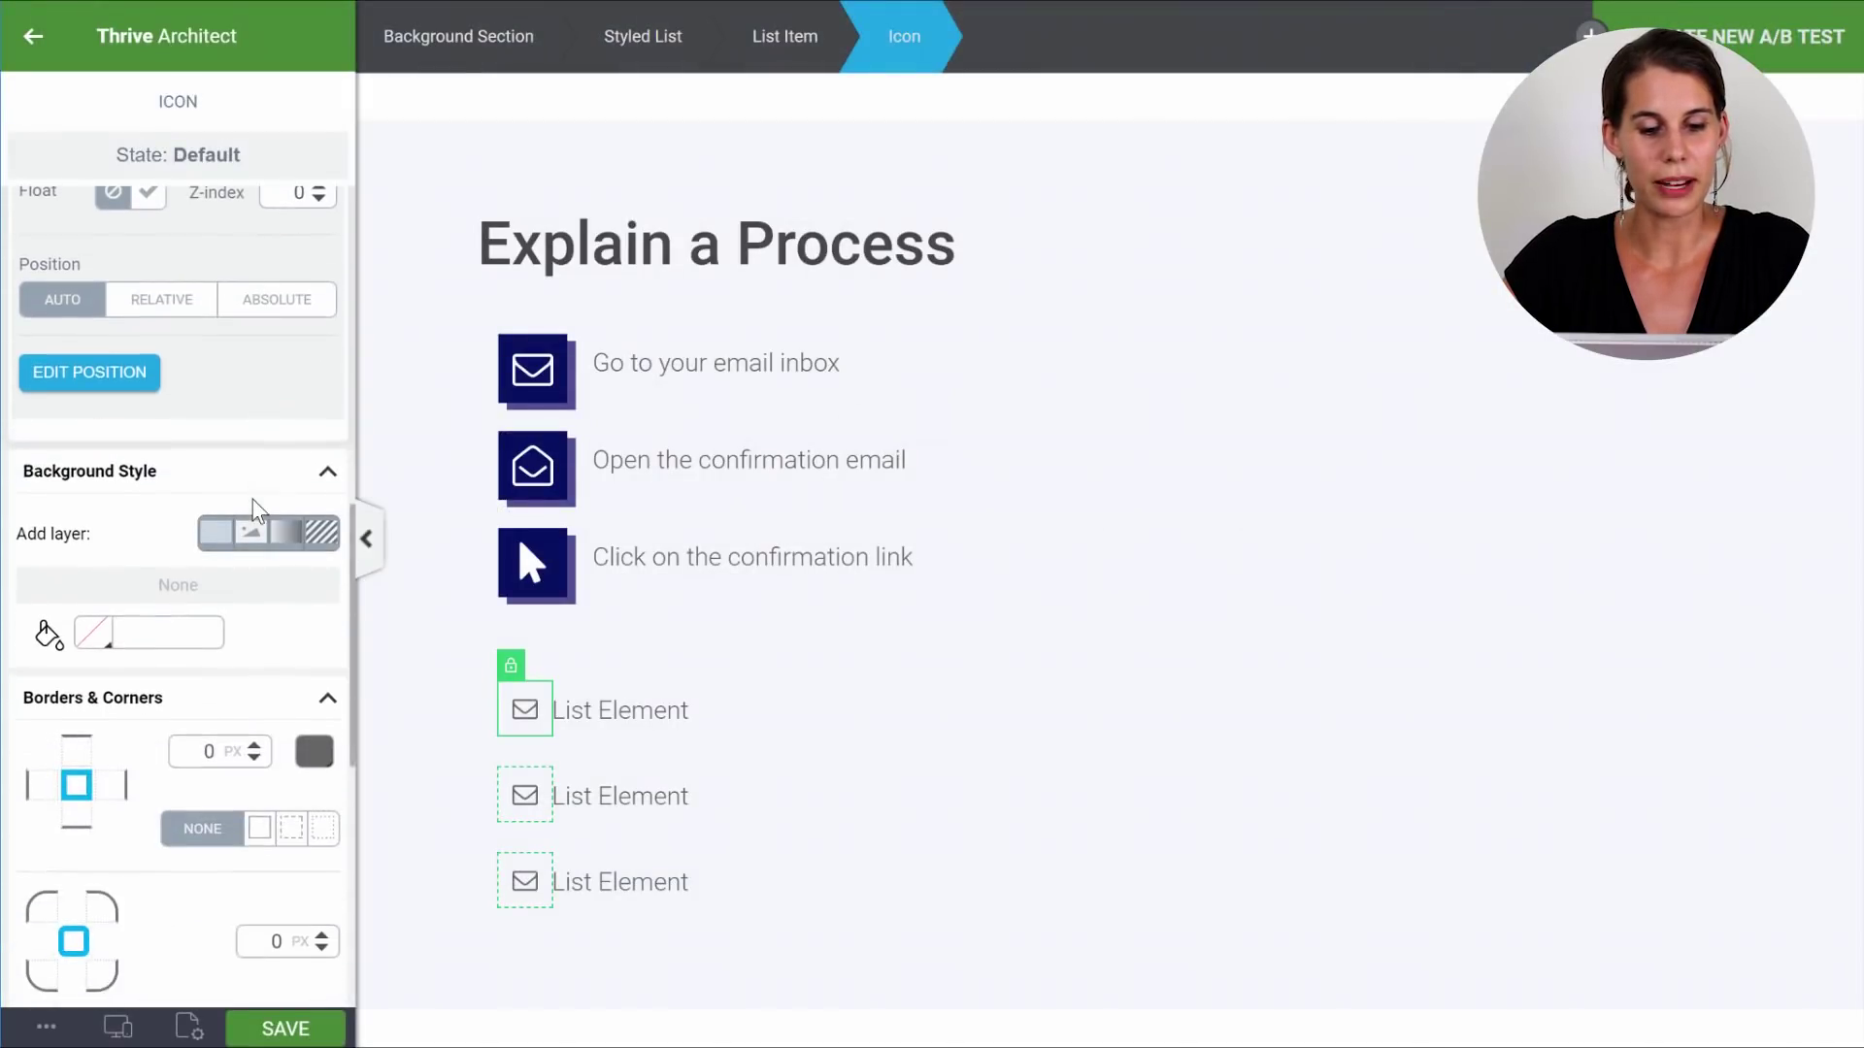
left_click(215, 532)
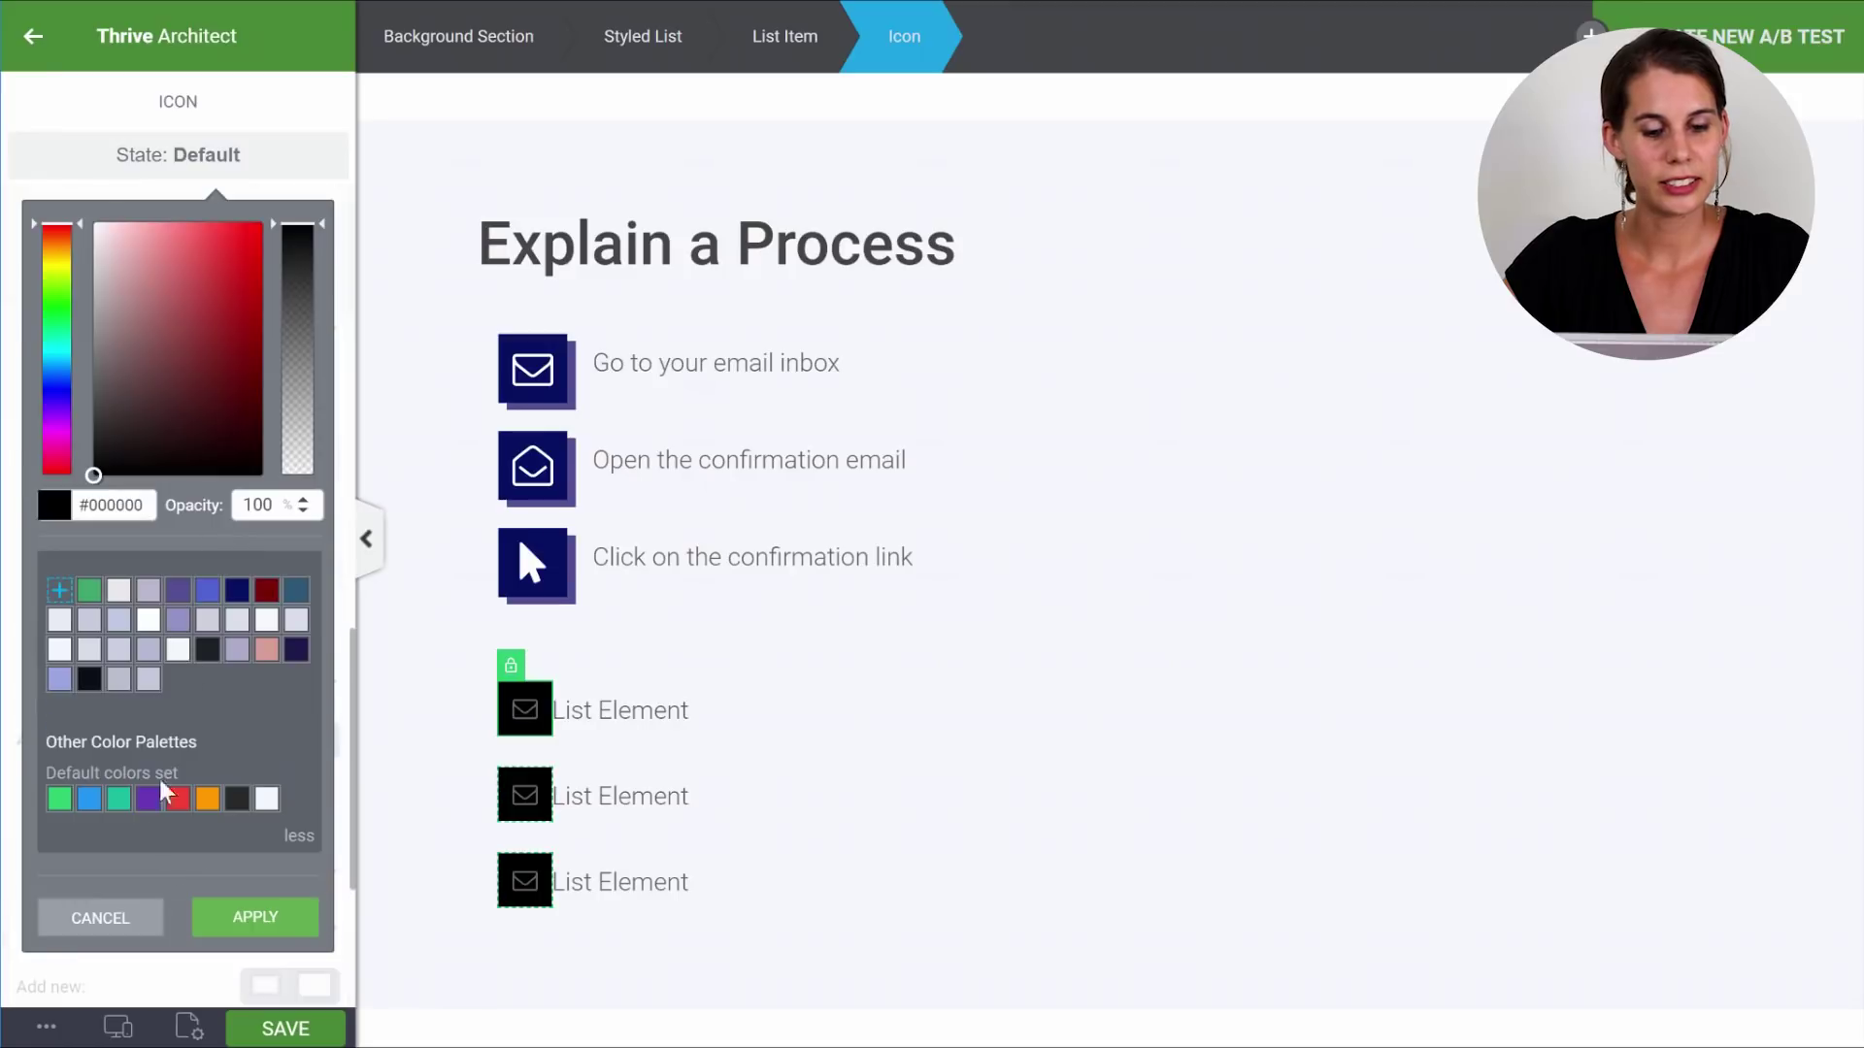
left_click(236, 590)
left_click(260, 938)
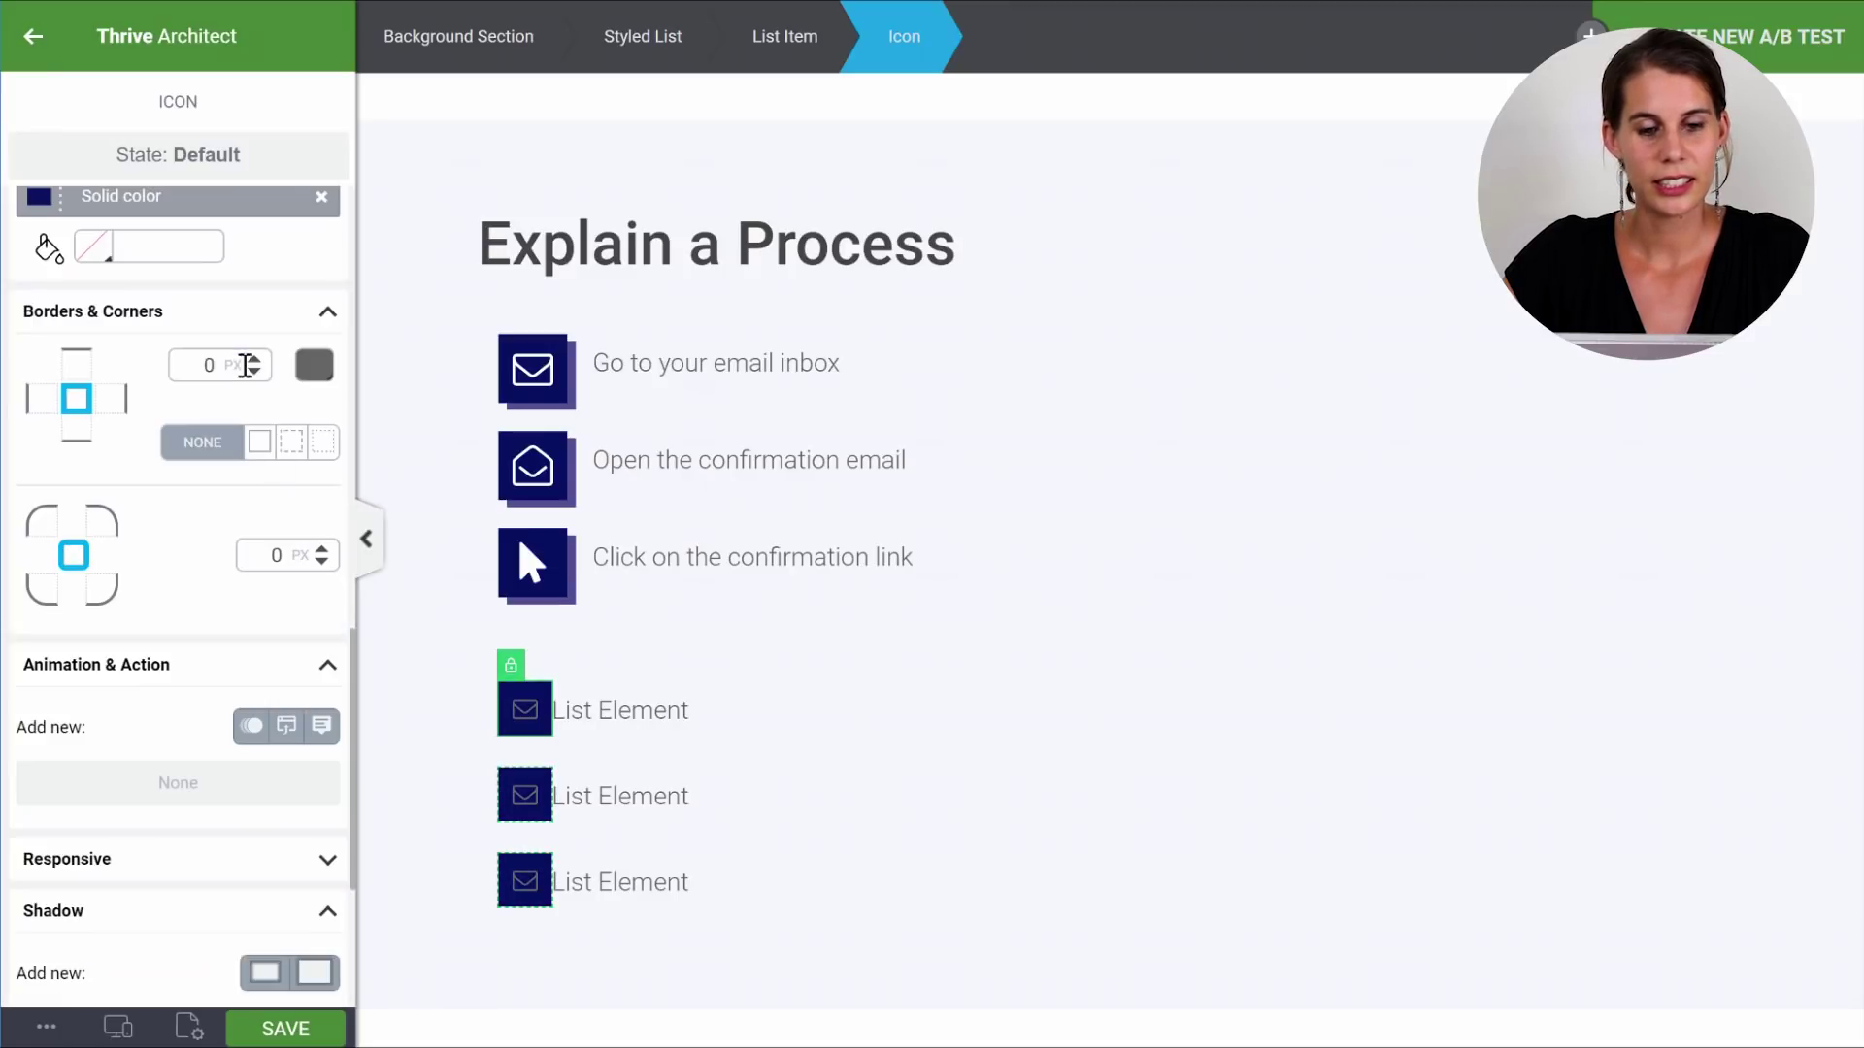
Set the icon color of the grouped envelope icons to white (#ffffff).
scroll(237, 383, "up", 10)
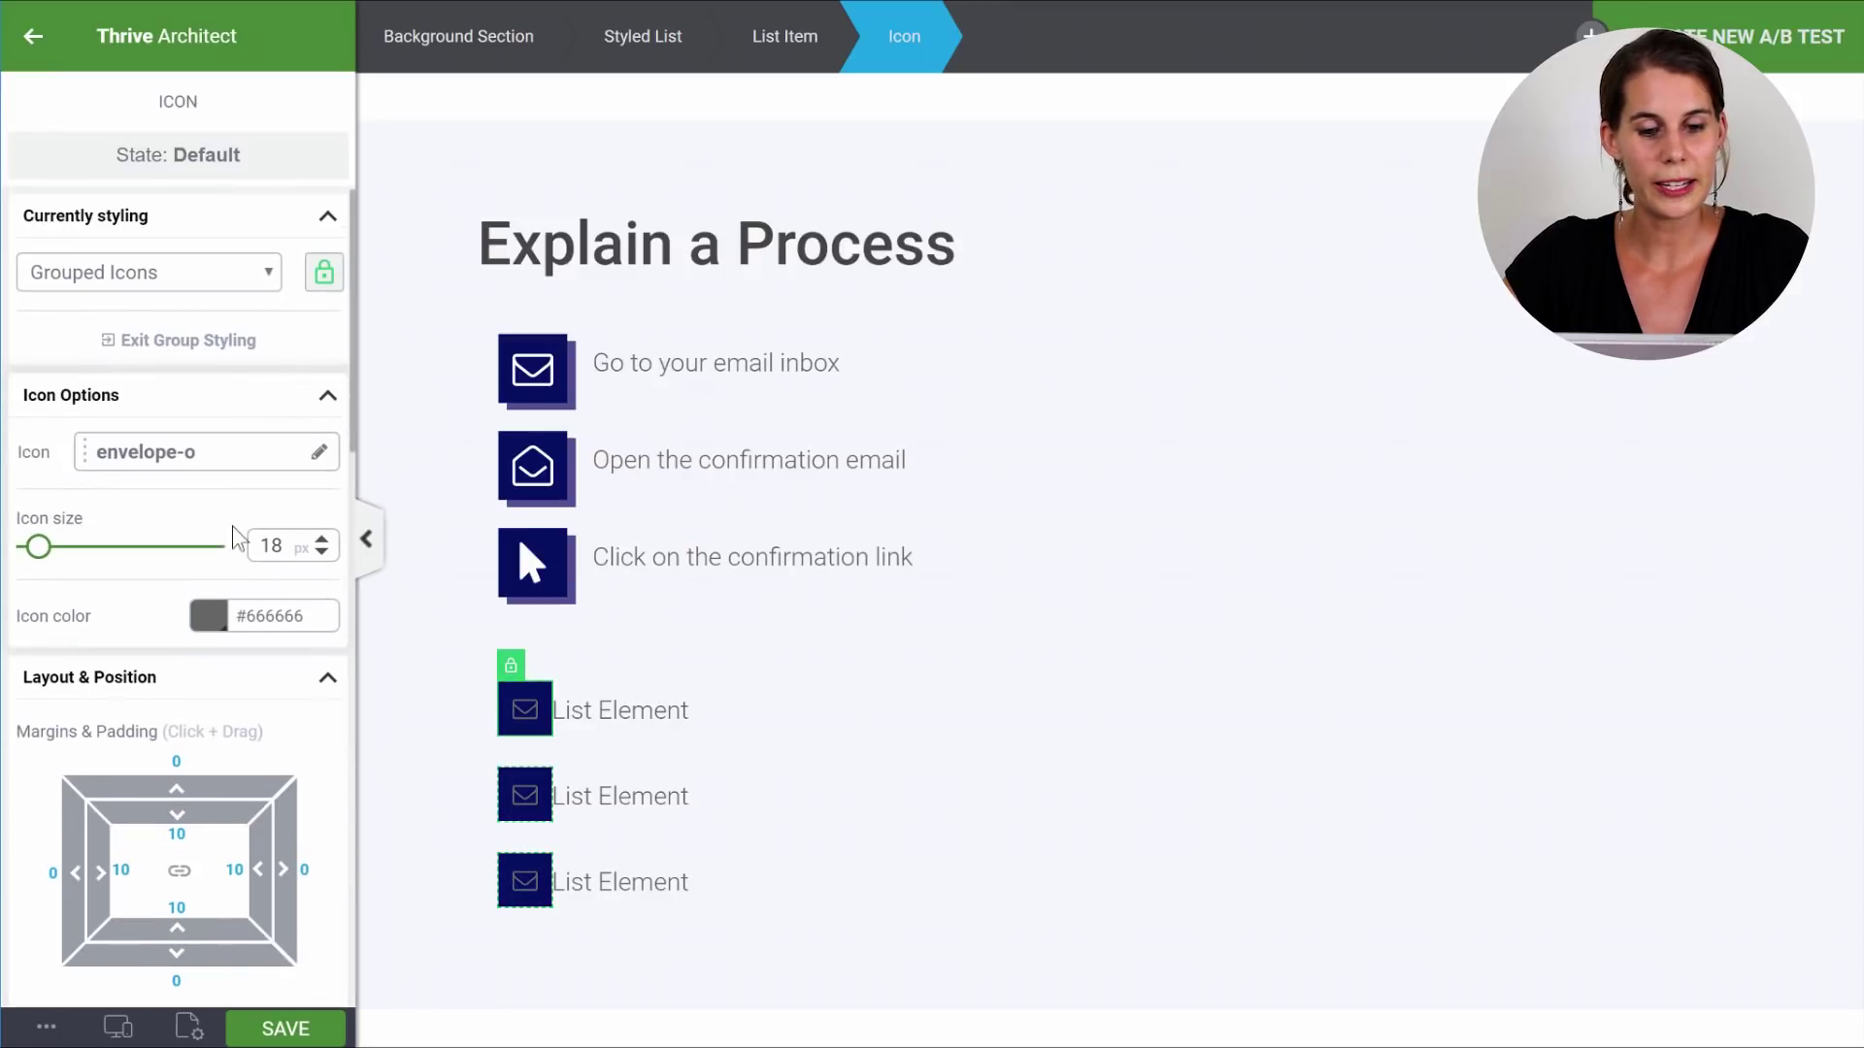
left_click(207, 615)
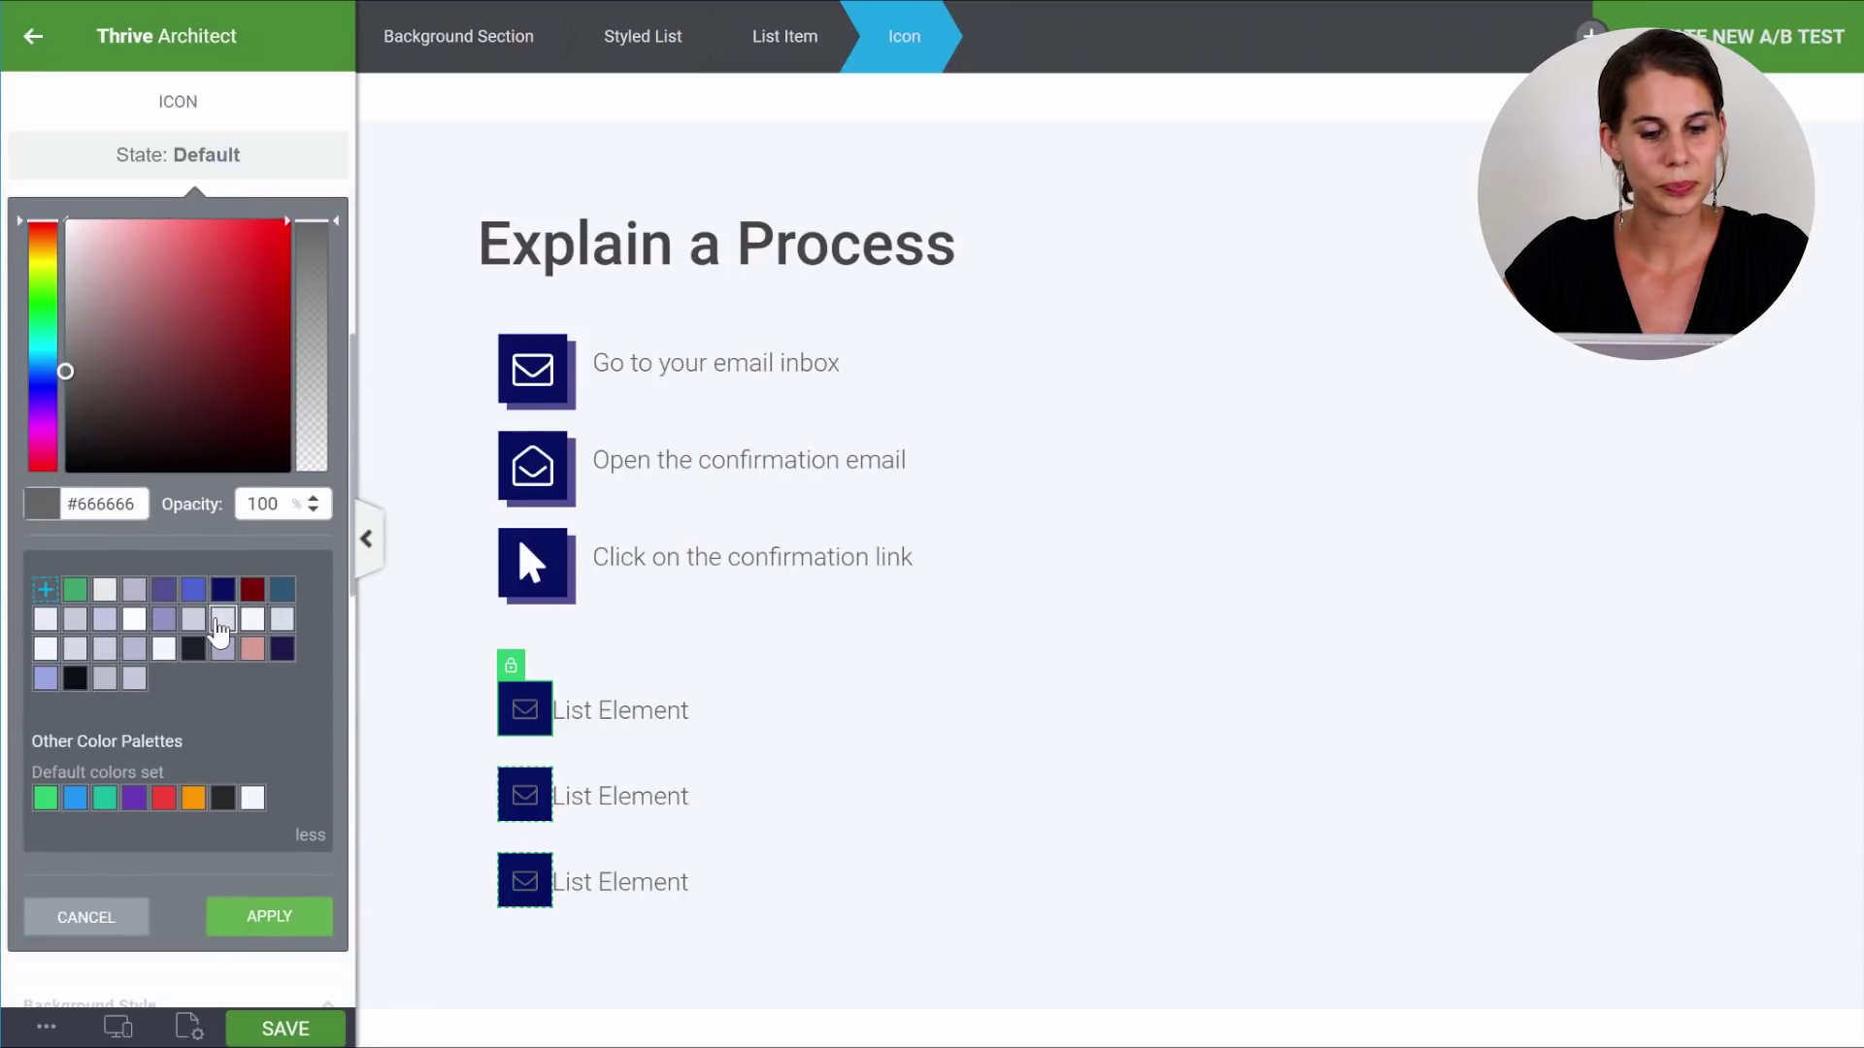
left_click(136, 622)
left_click(270, 938)
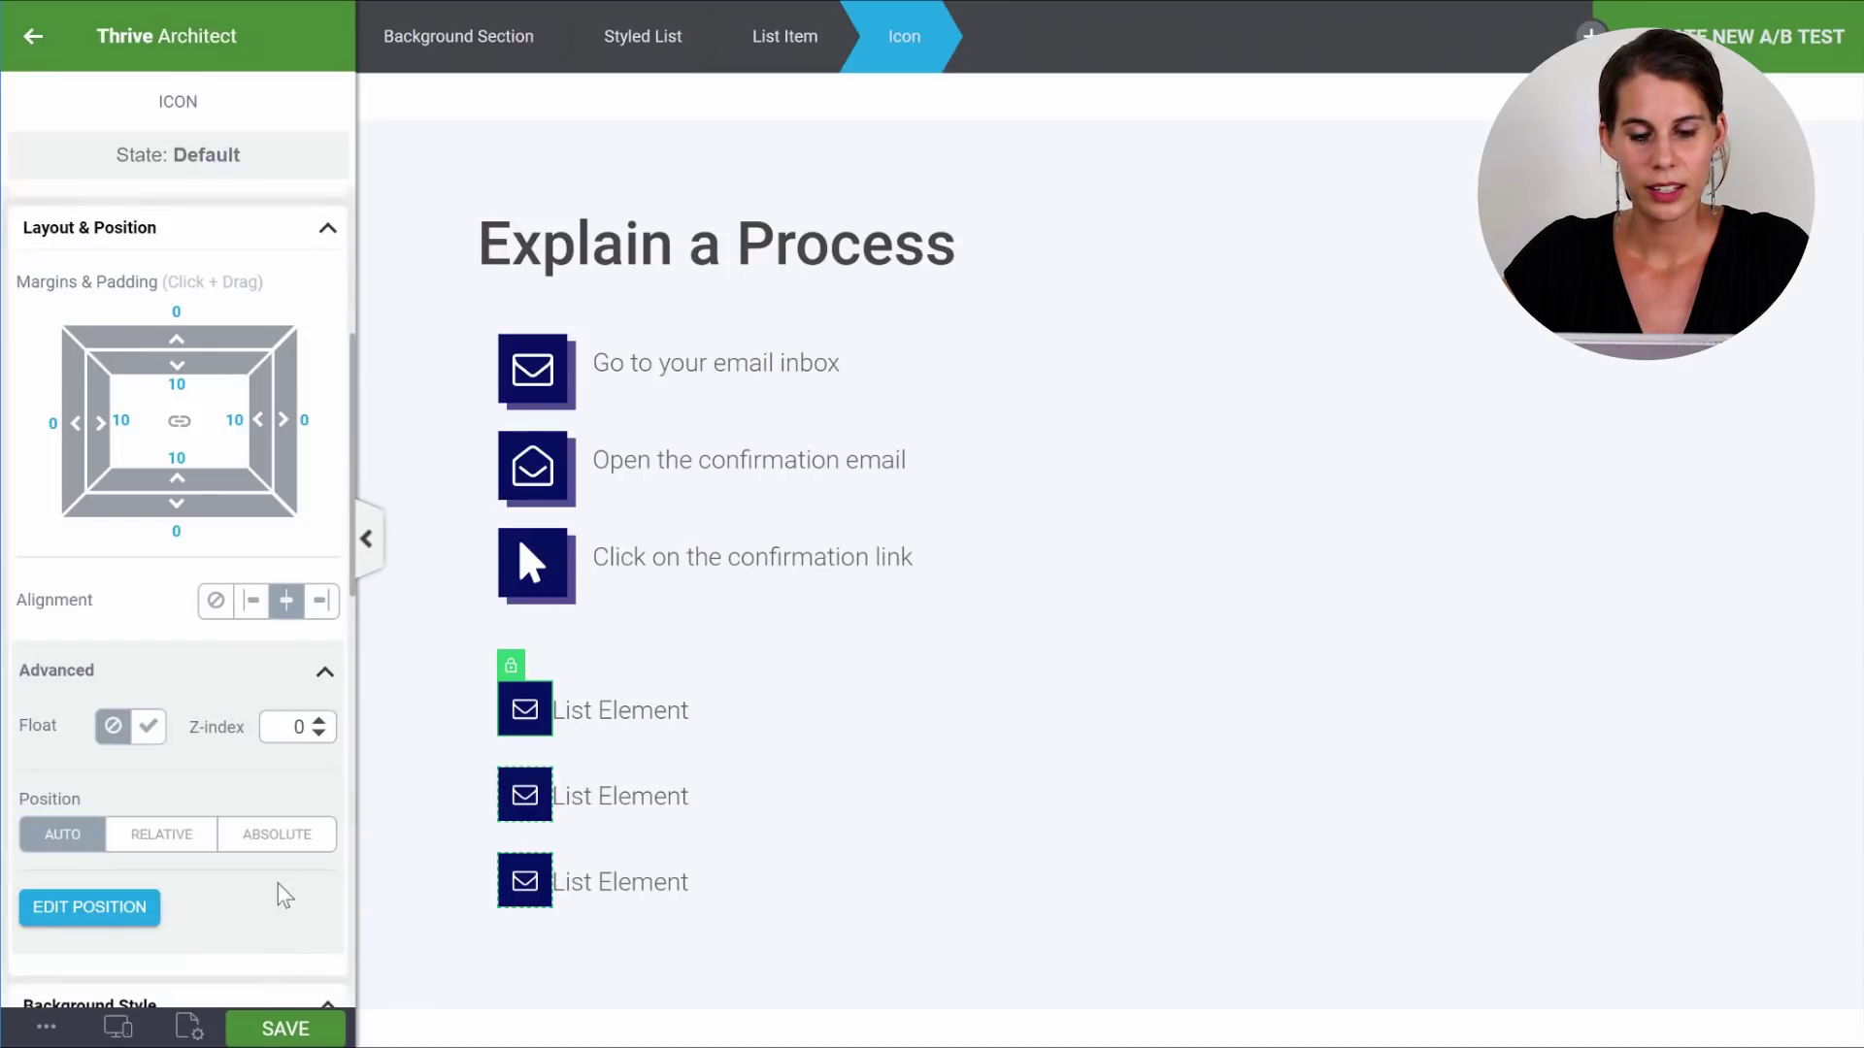
Add a drop shadow with 0 px blur and a 319-degree angle to the grouped envelope icons.
scroll(144, 486, "down", 10)
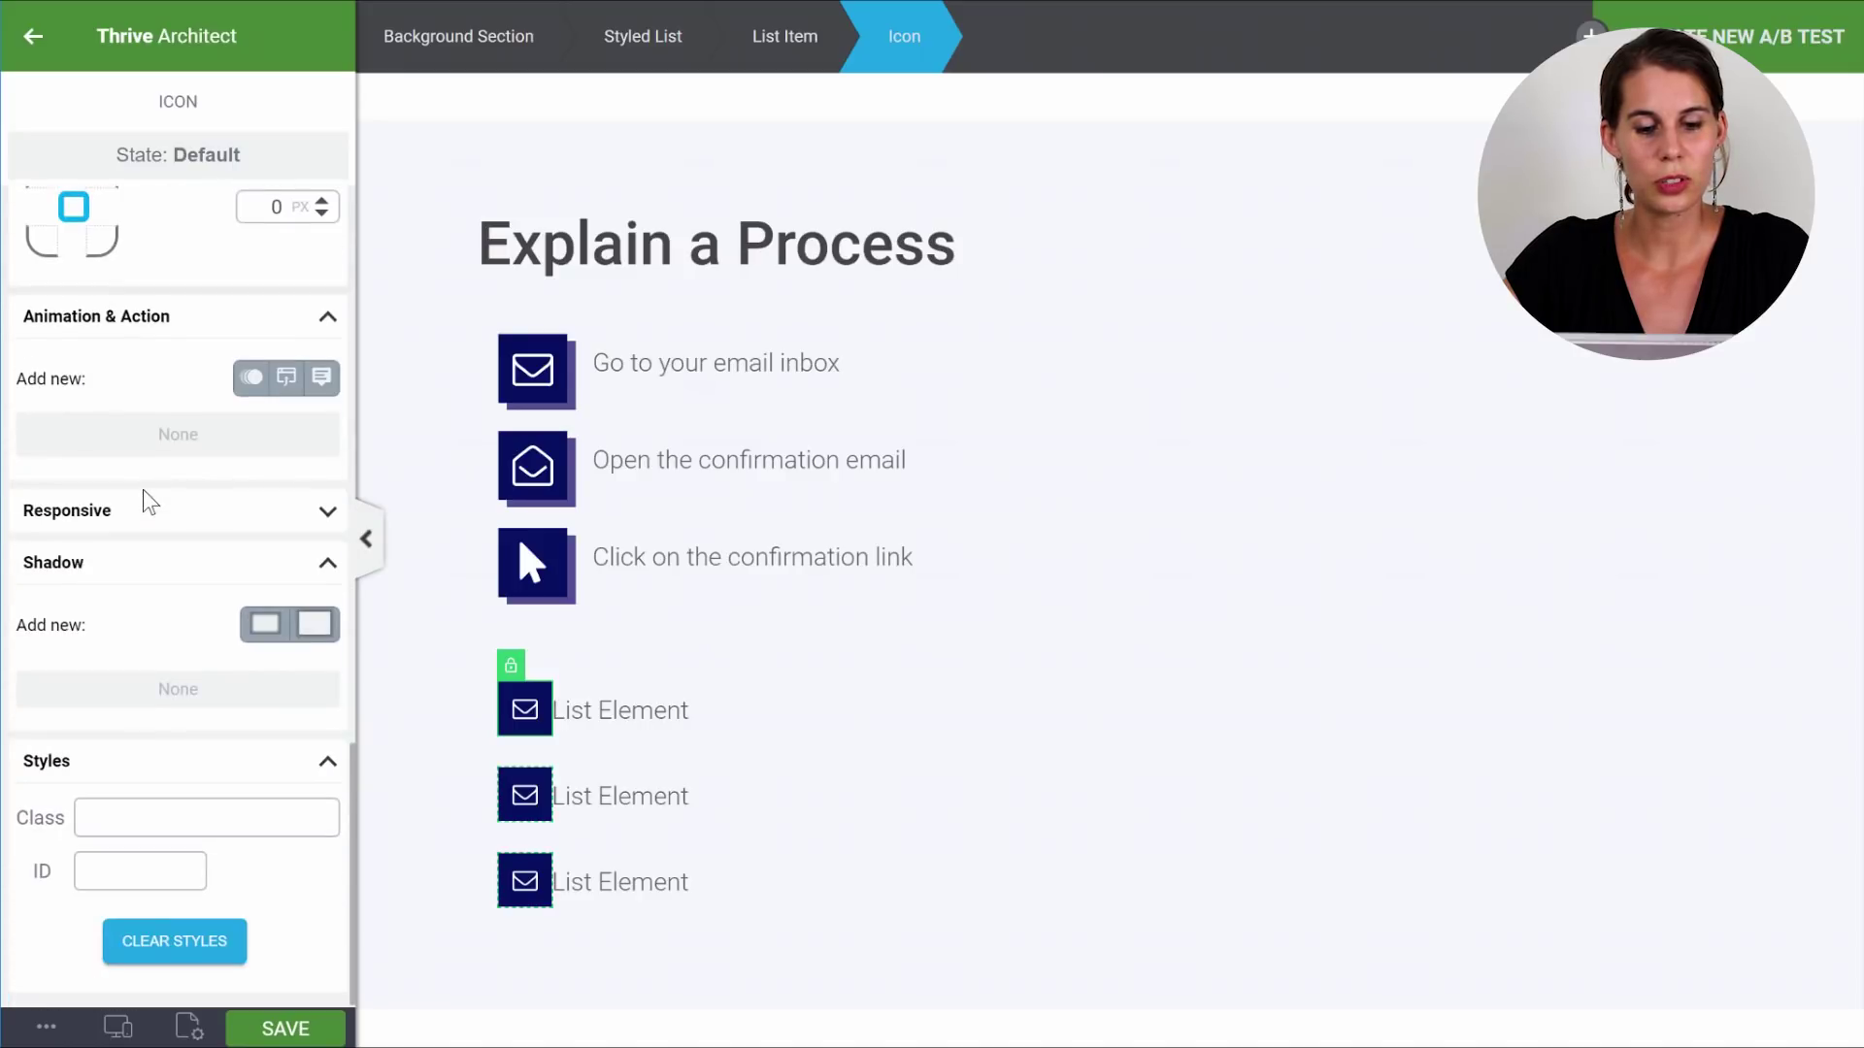
left_click(314, 624)
left_click_drag(67, 805, 46, 805)
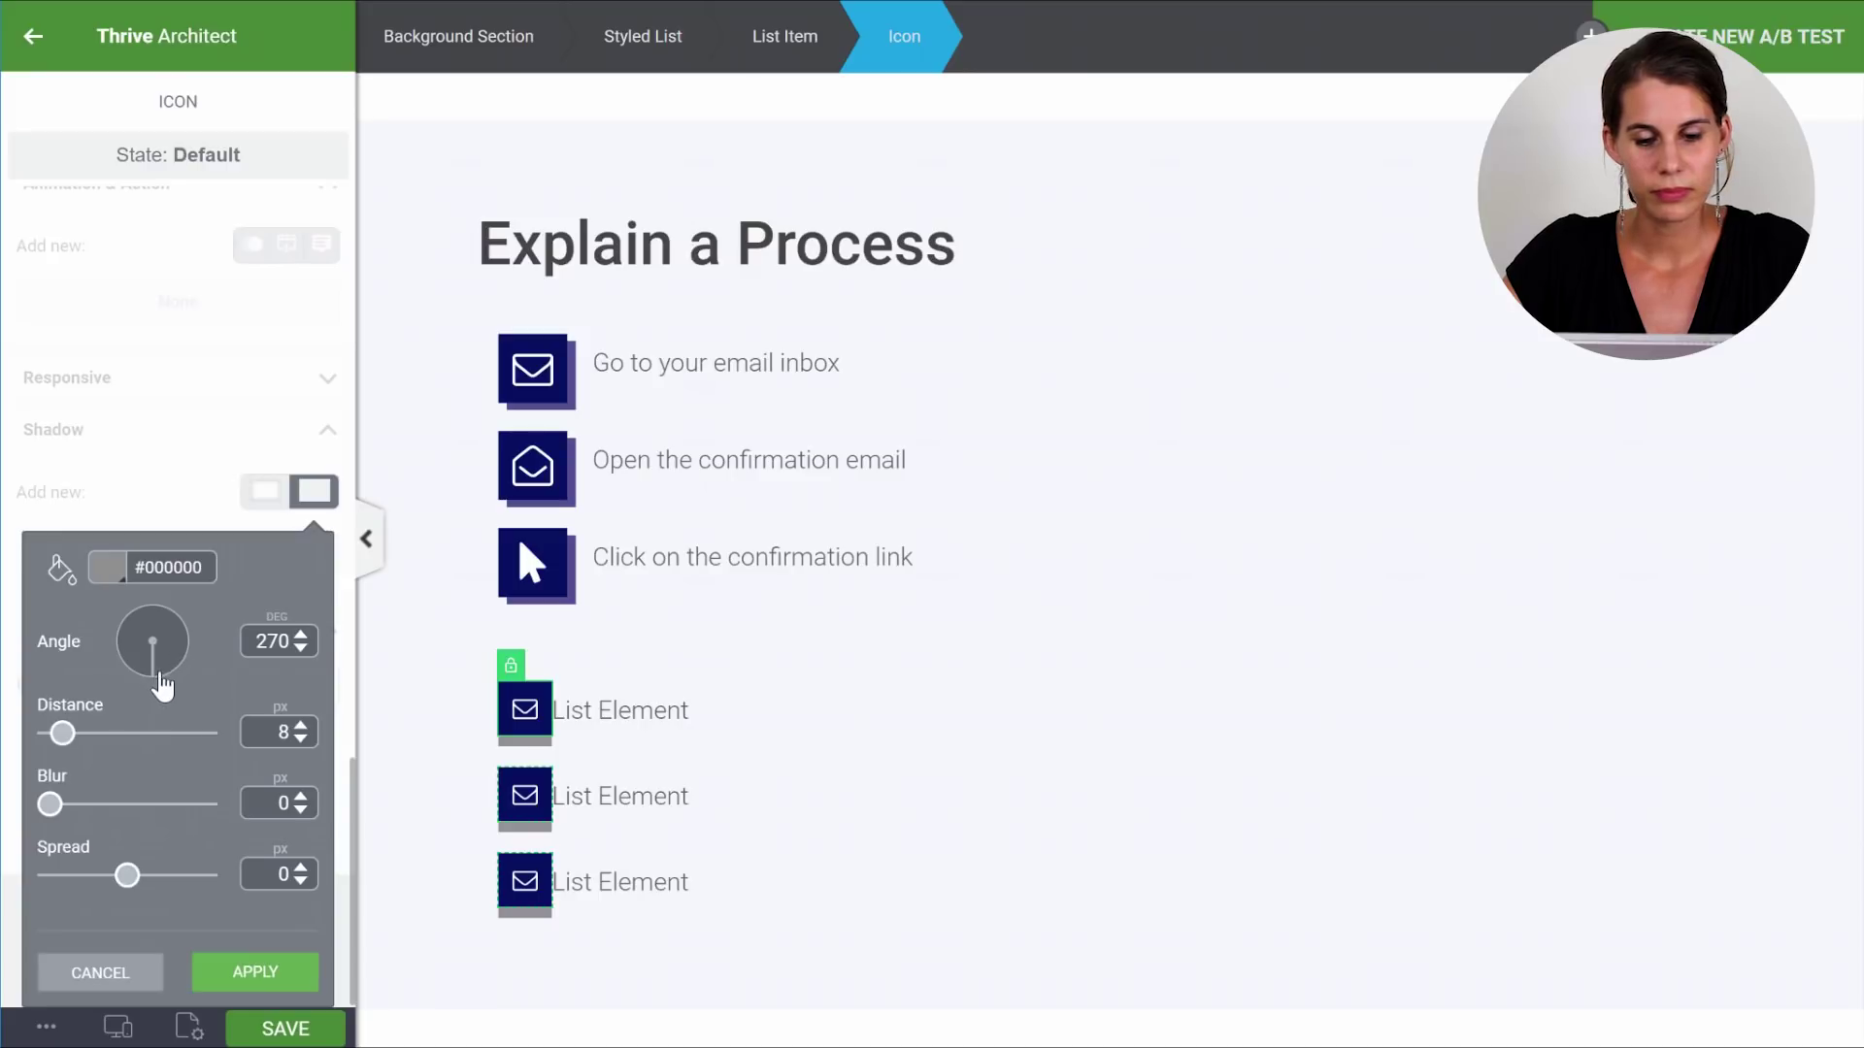
left_click_drag(159, 679, 185, 669)
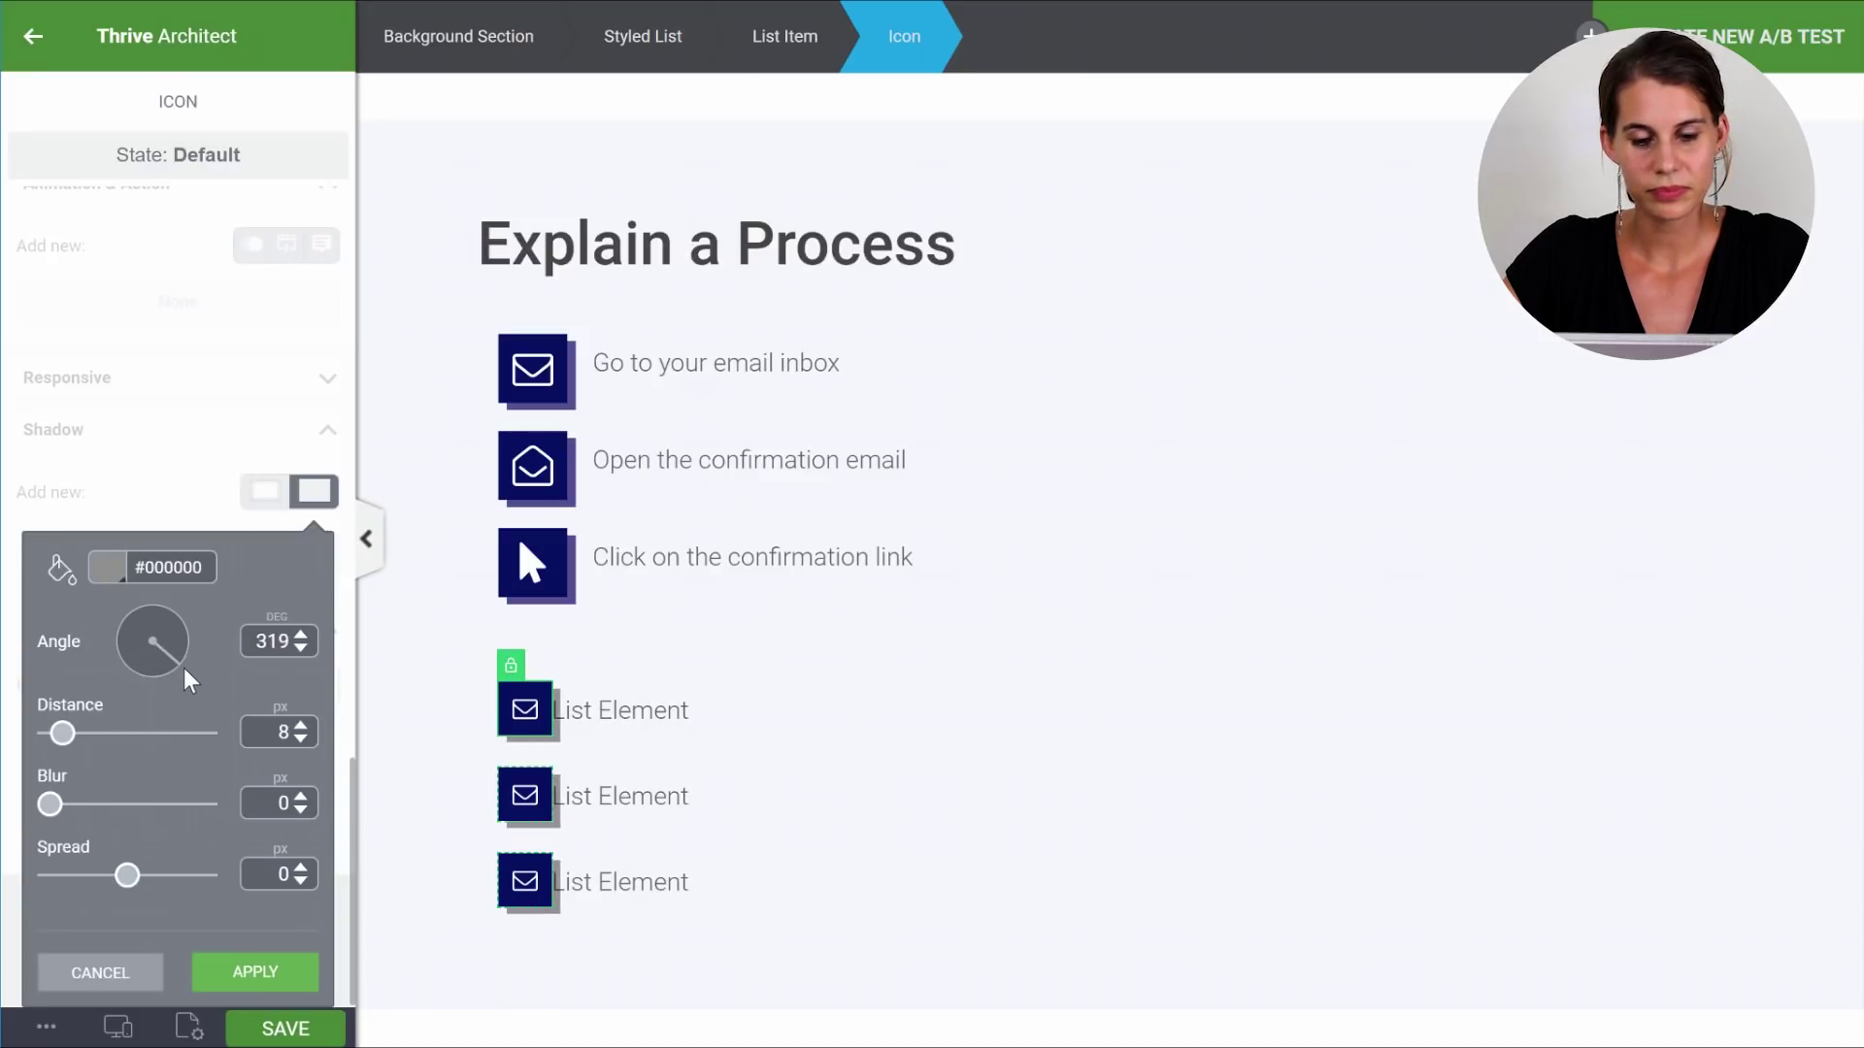
left_click(254, 971)
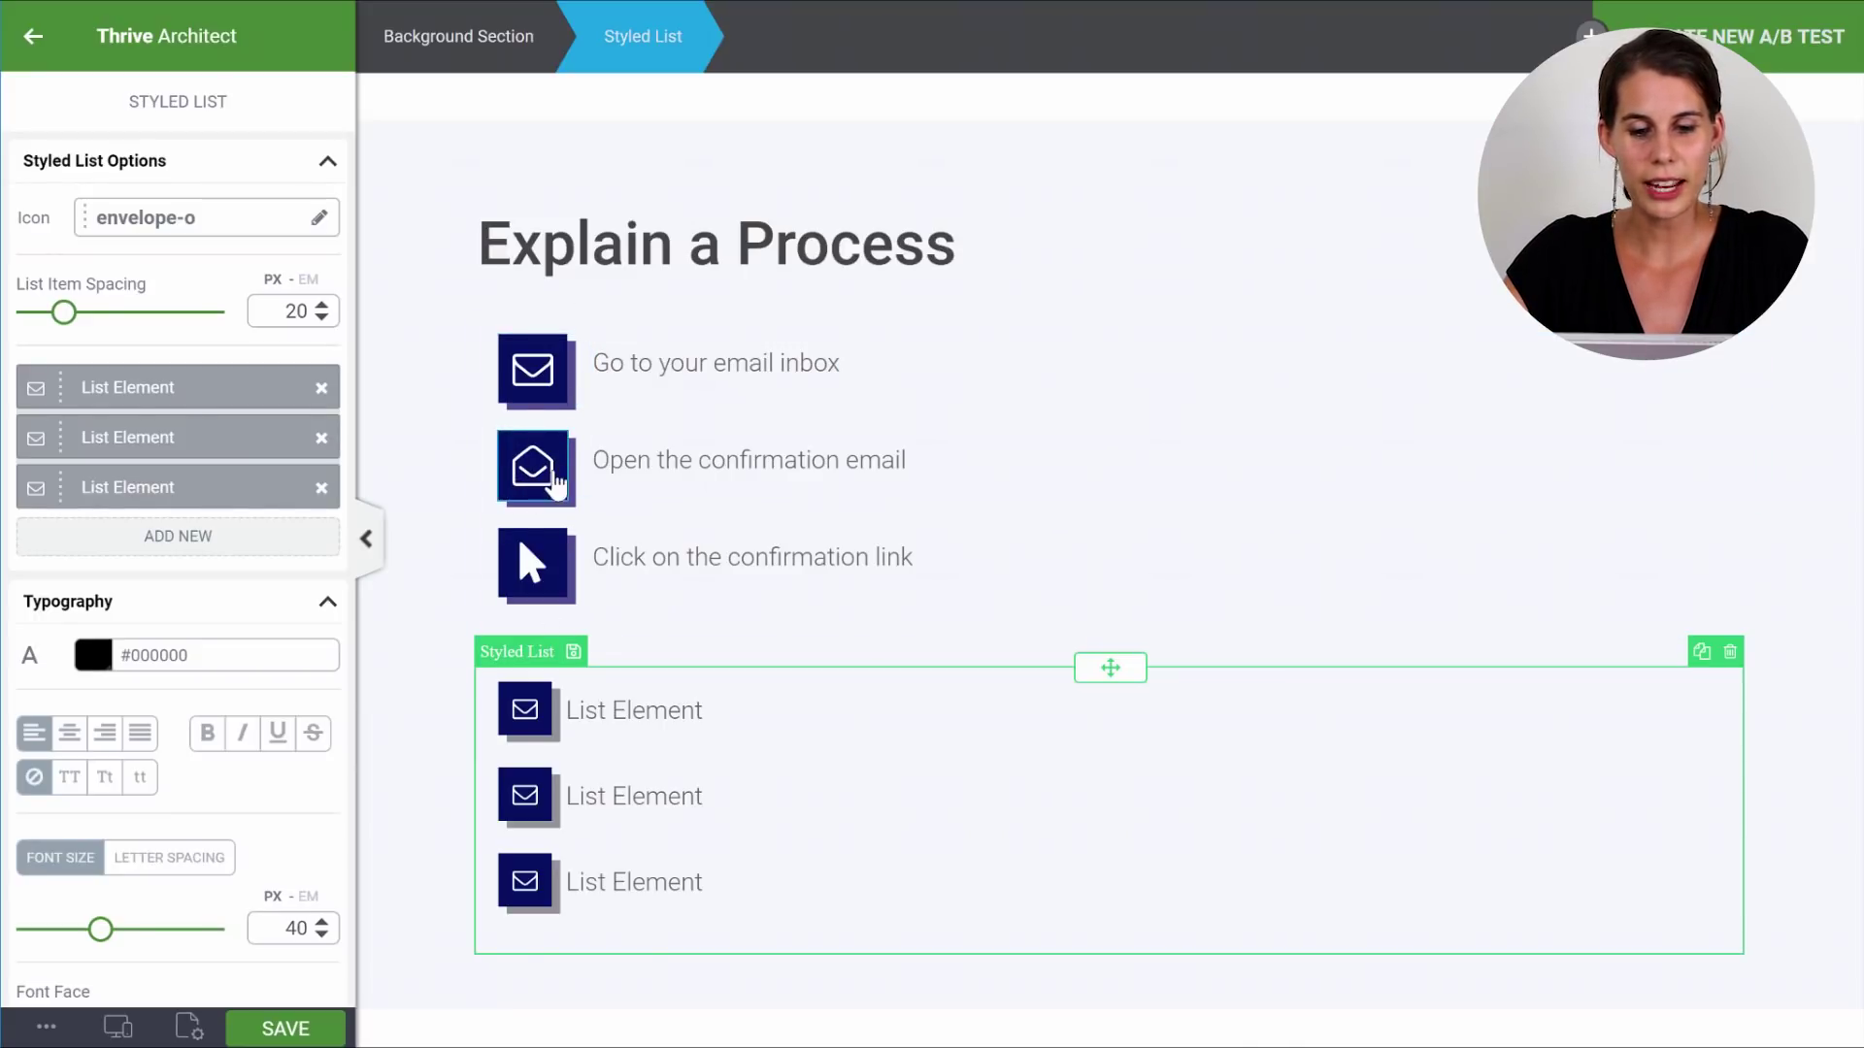
Unlock the second icon of the new list from group styling and change it to the open envelope icon (envelope-open-o).
left_click(526, 798)
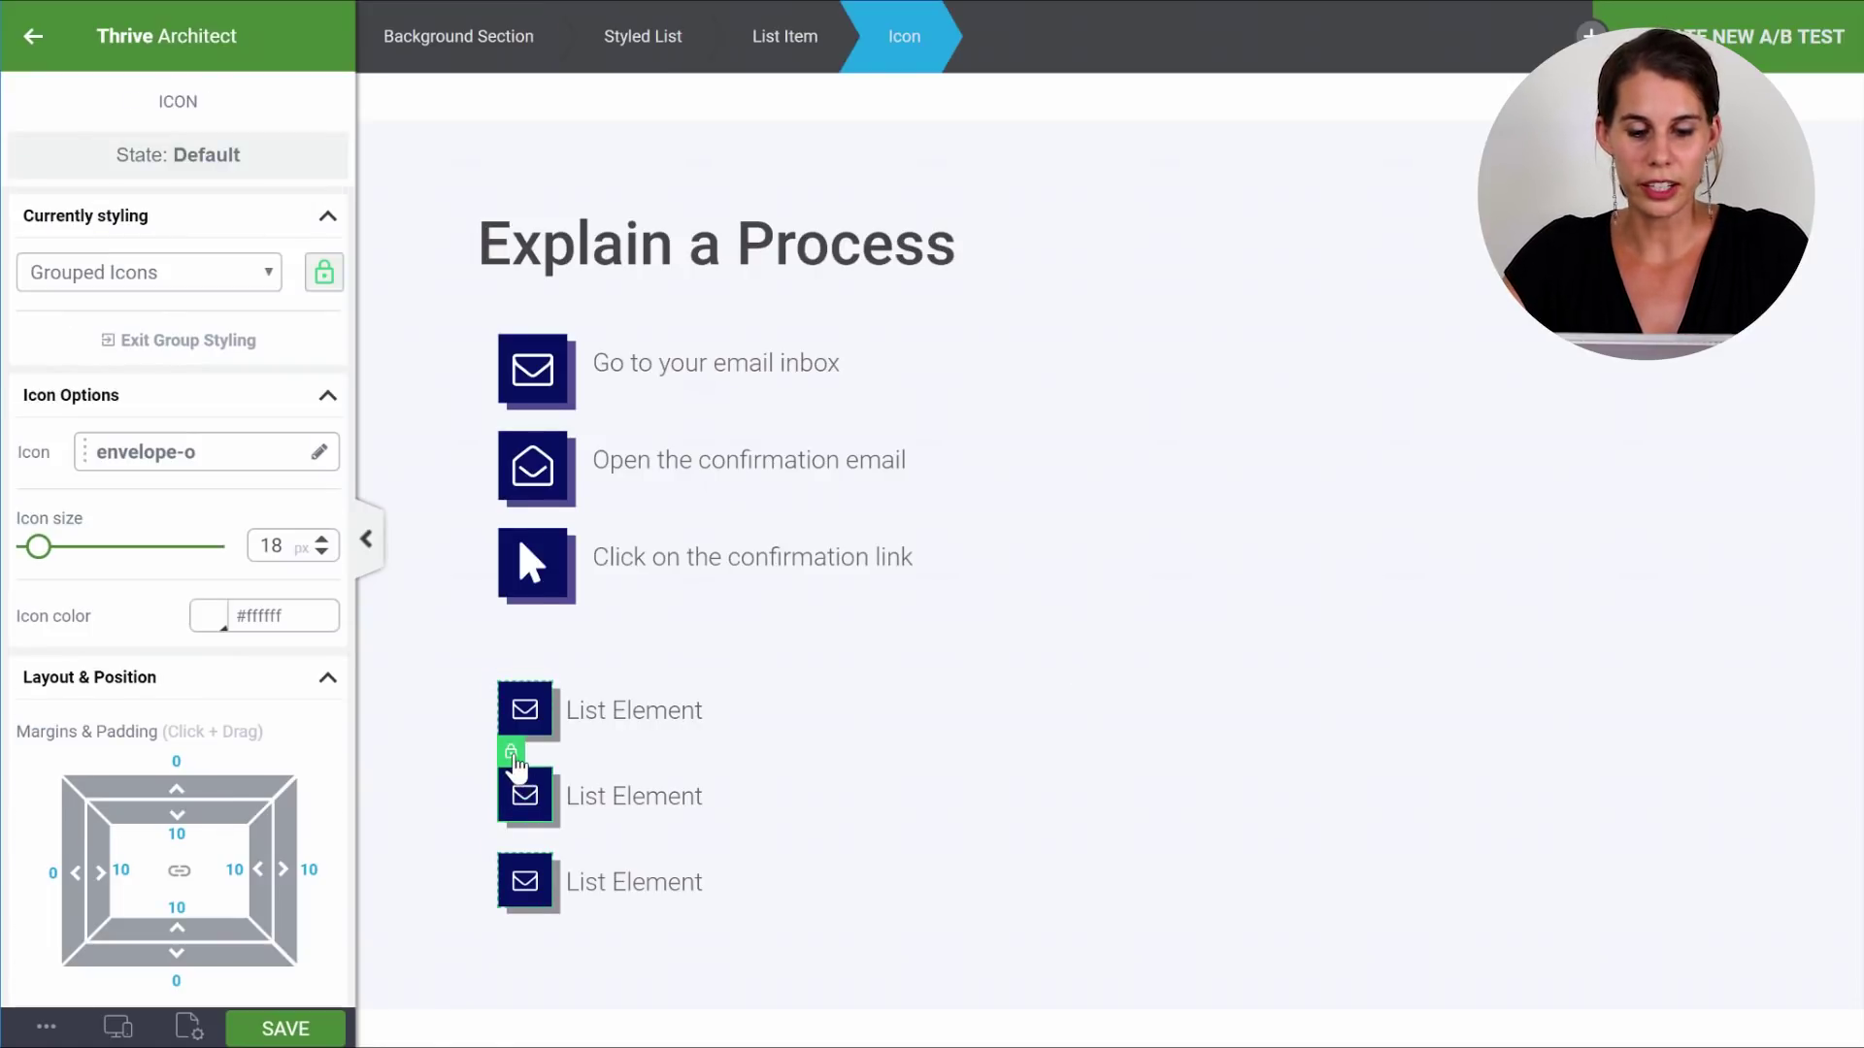
left_click(511, 756)
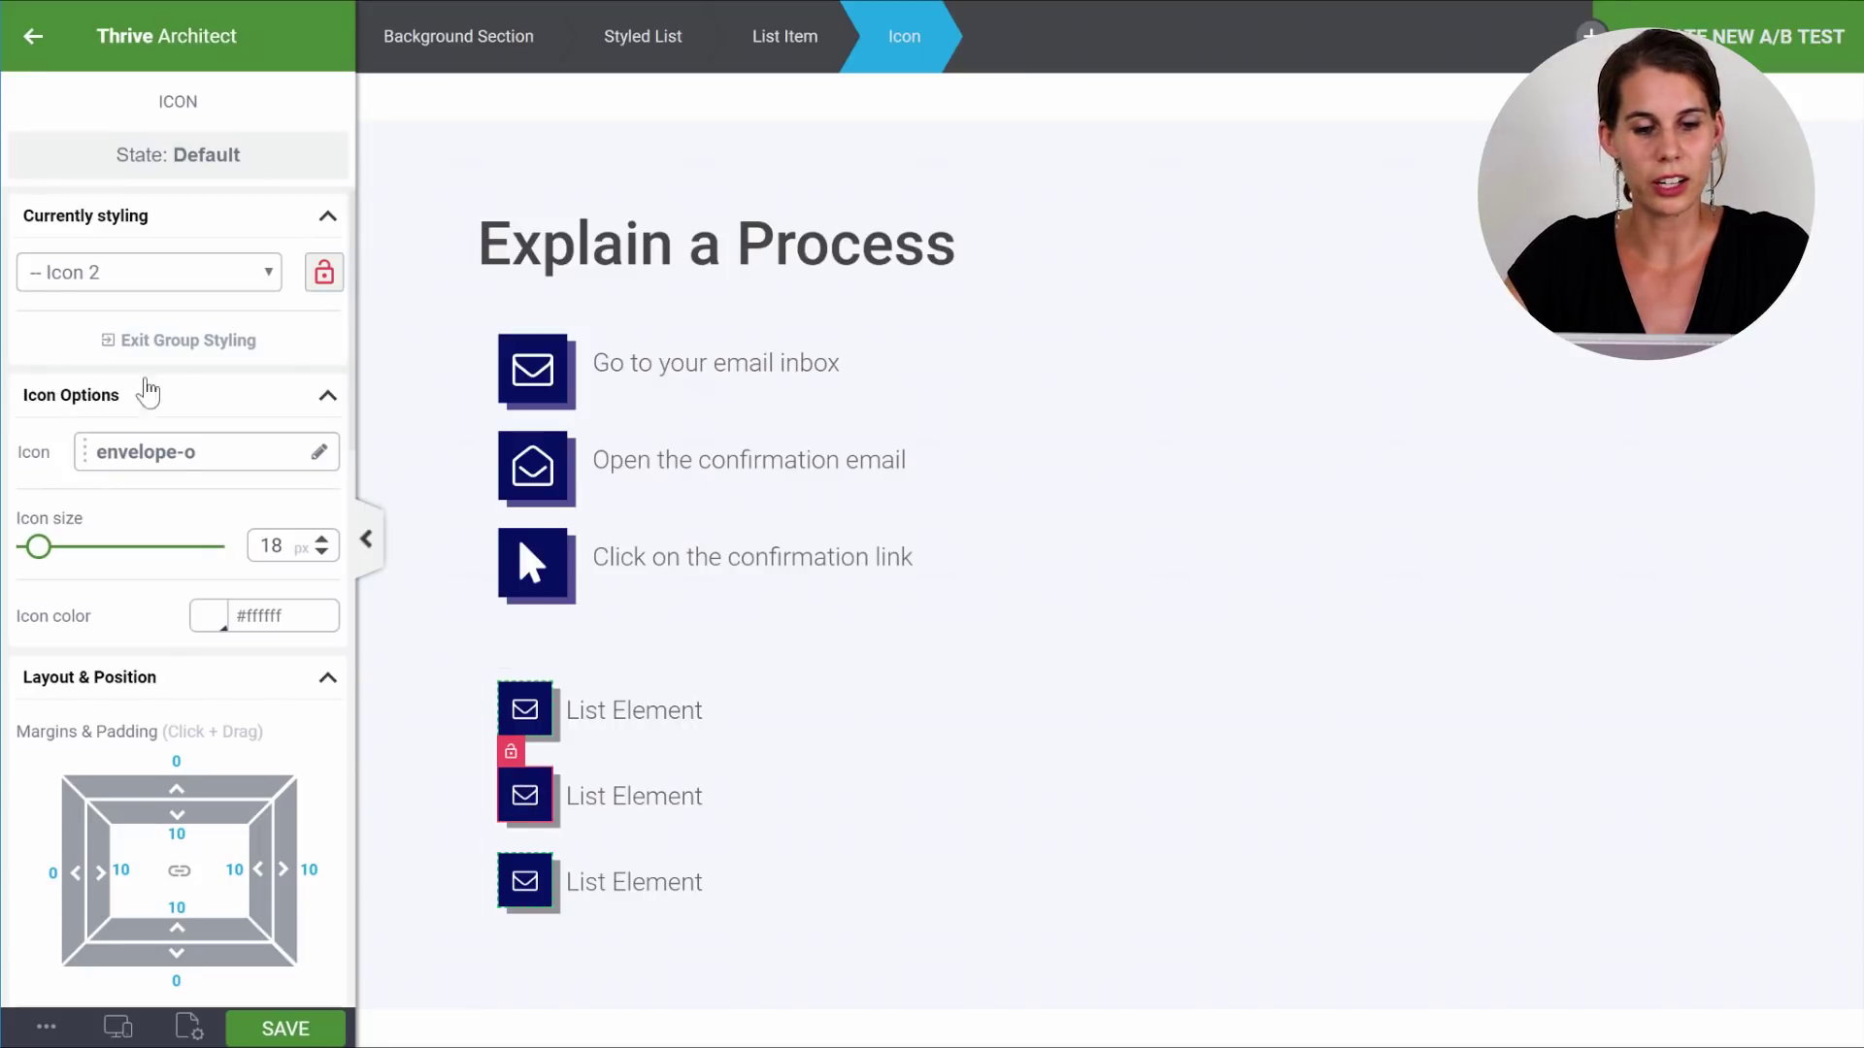
left_click(216, 463)
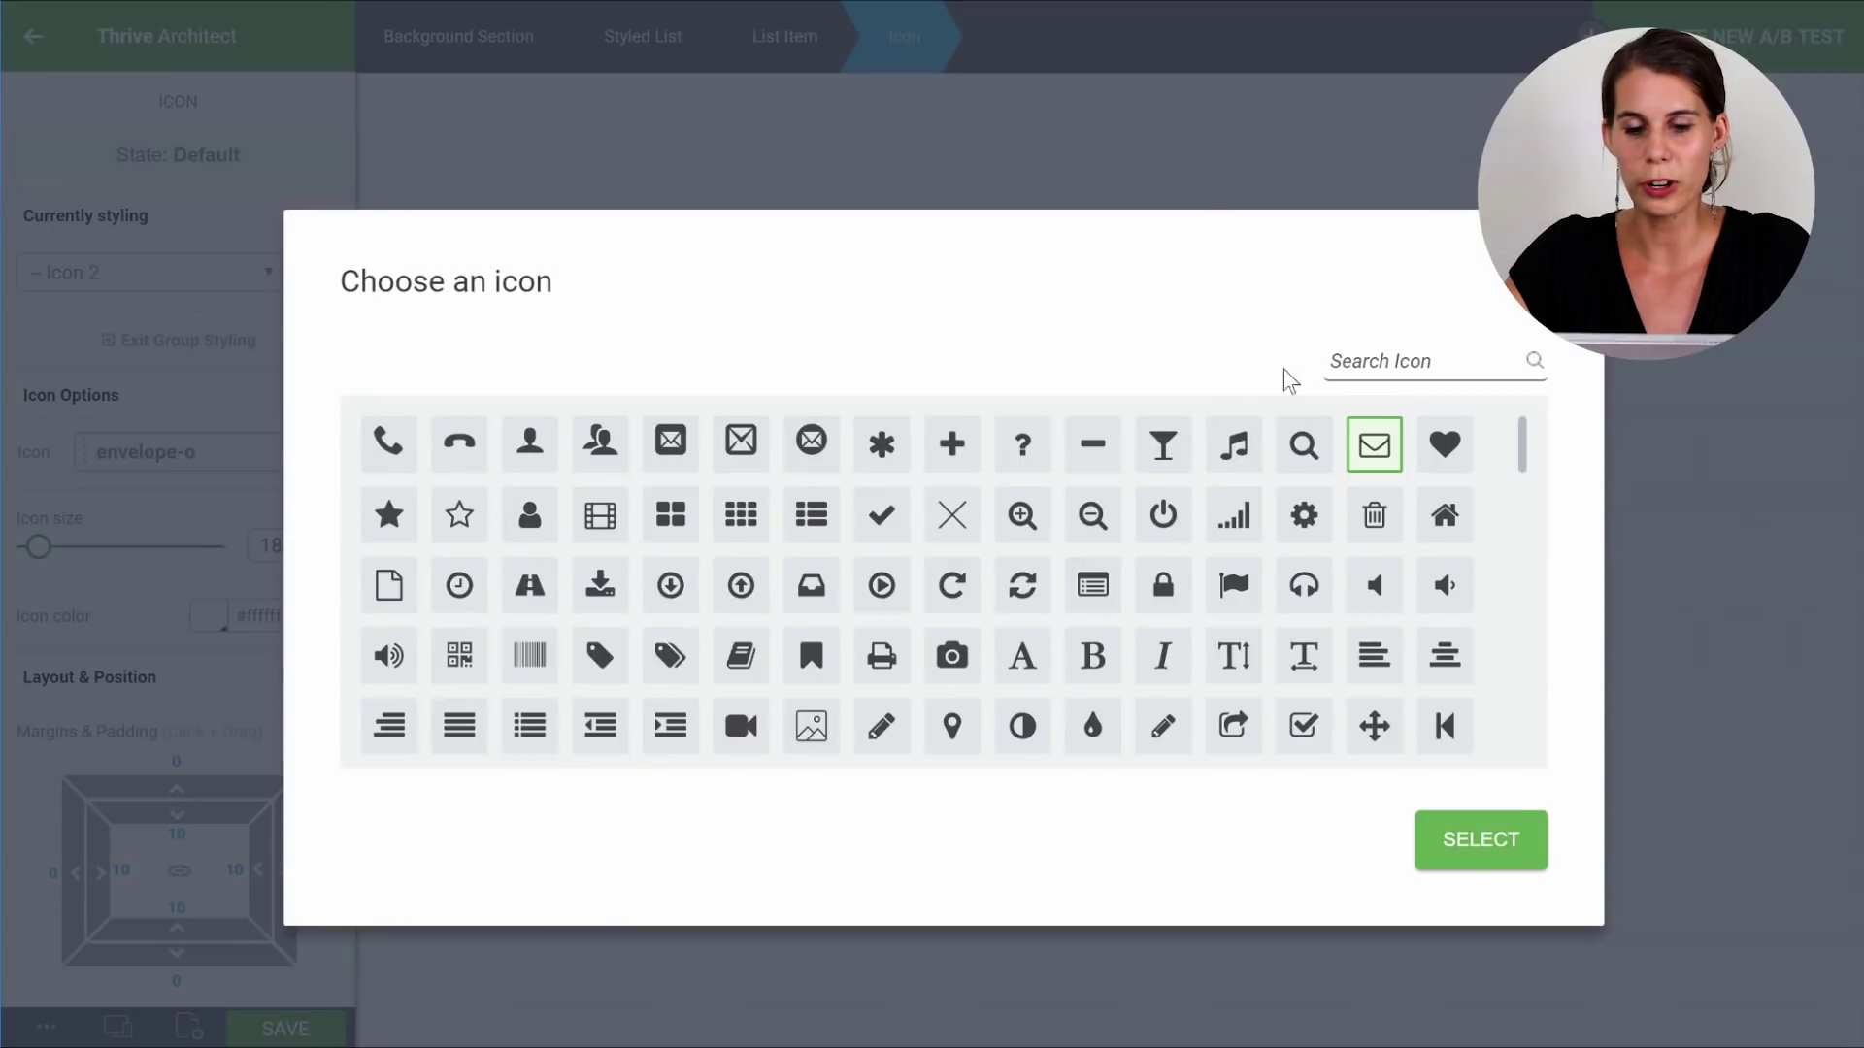
type("env")
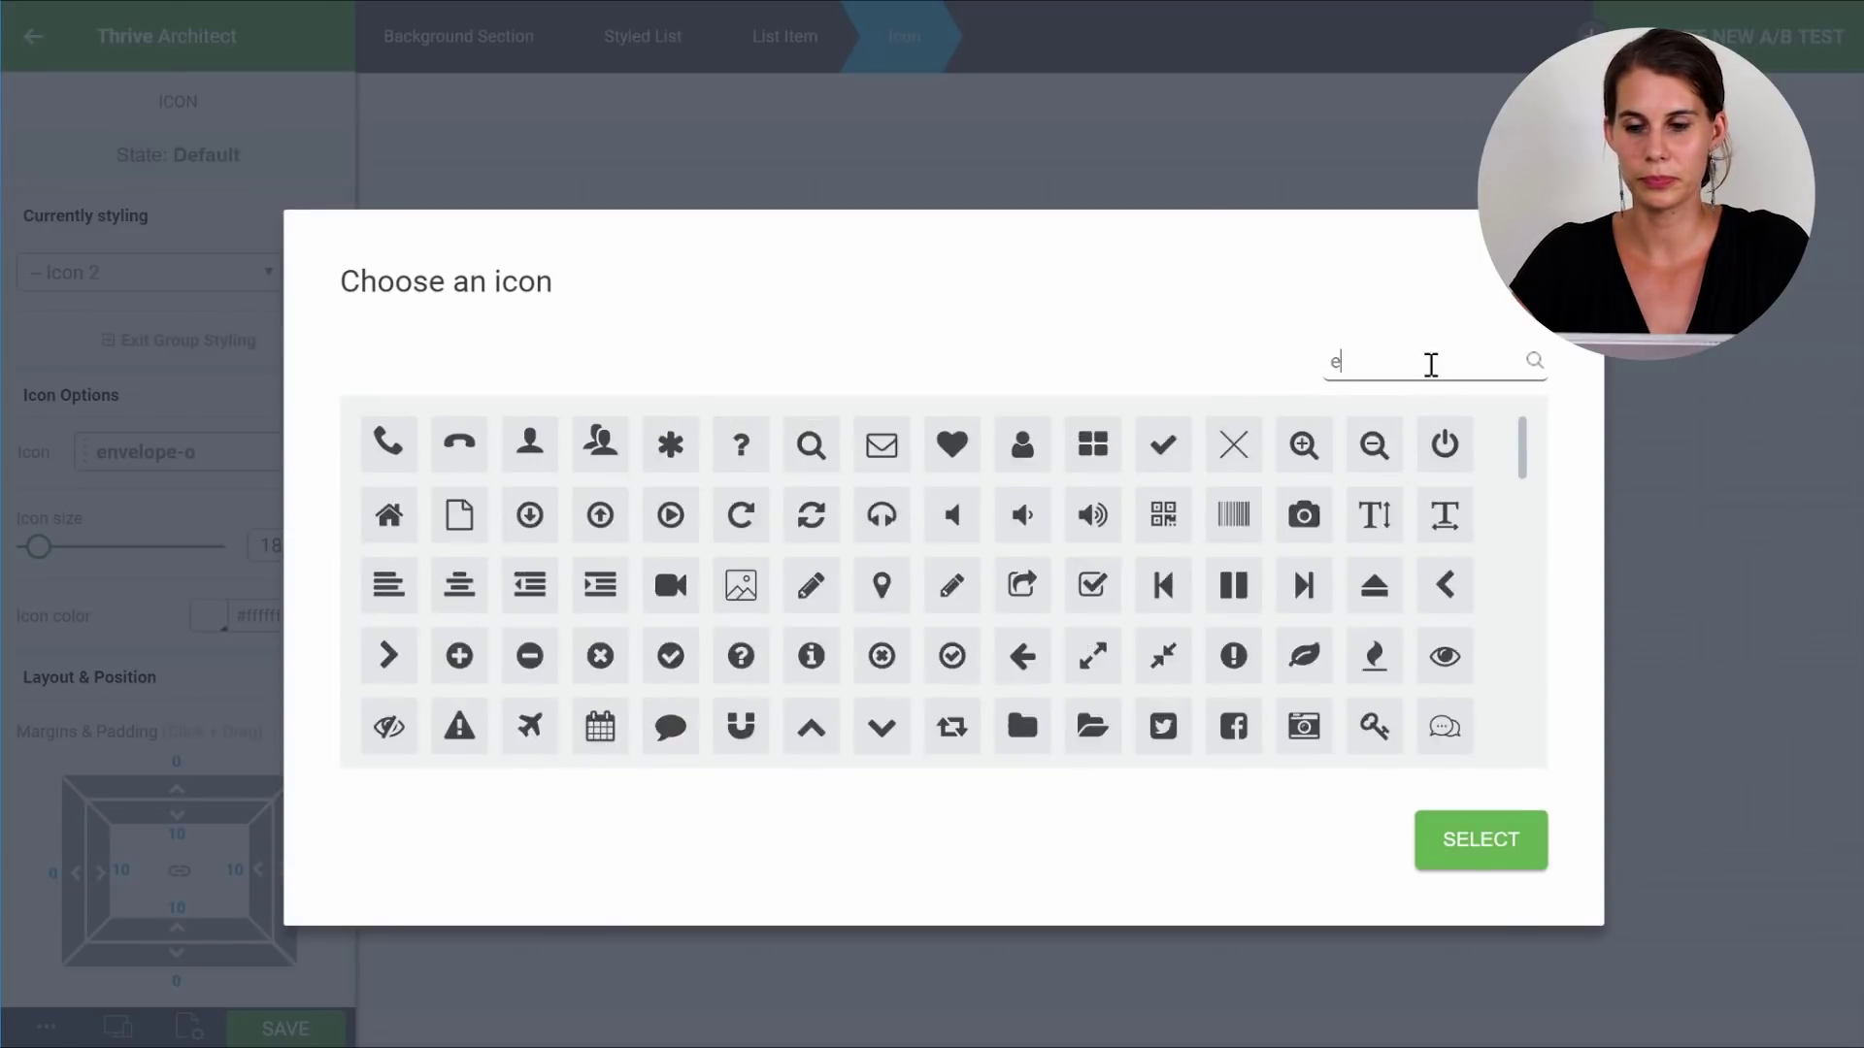
left_click(740, 444)
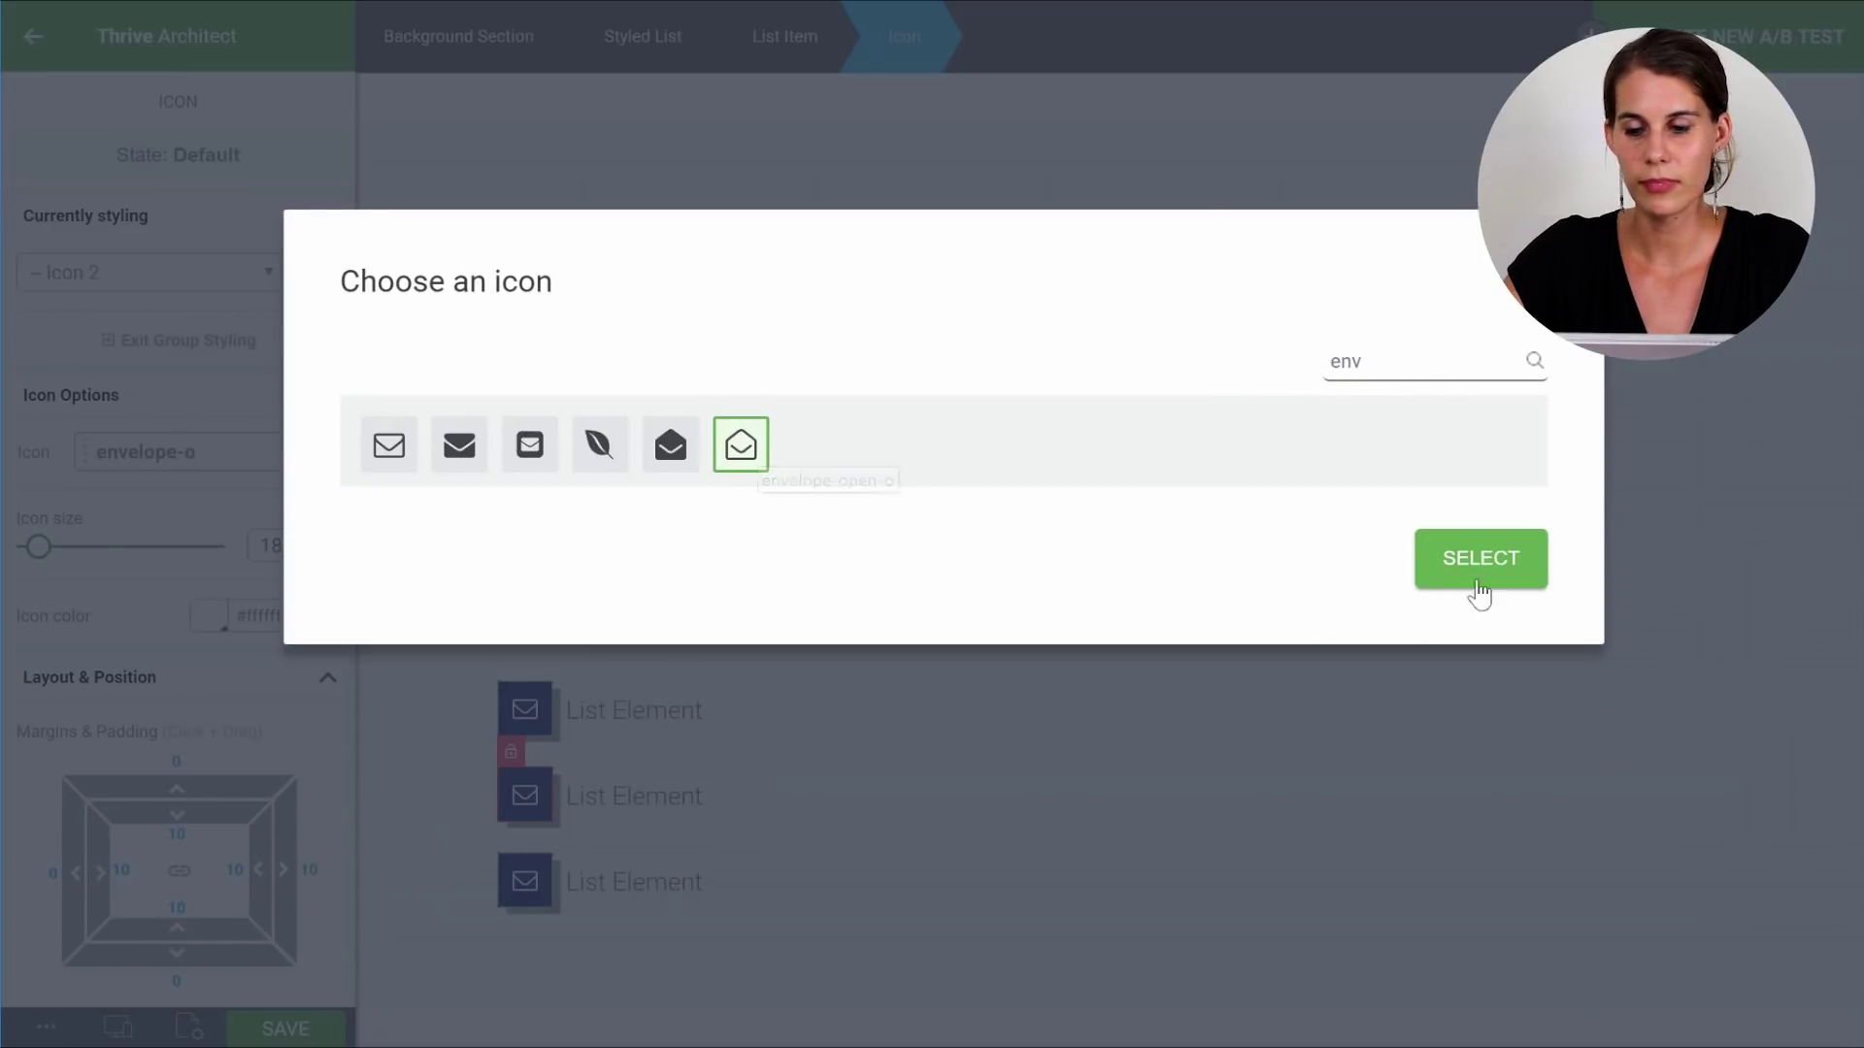
left_click(1510, 574)
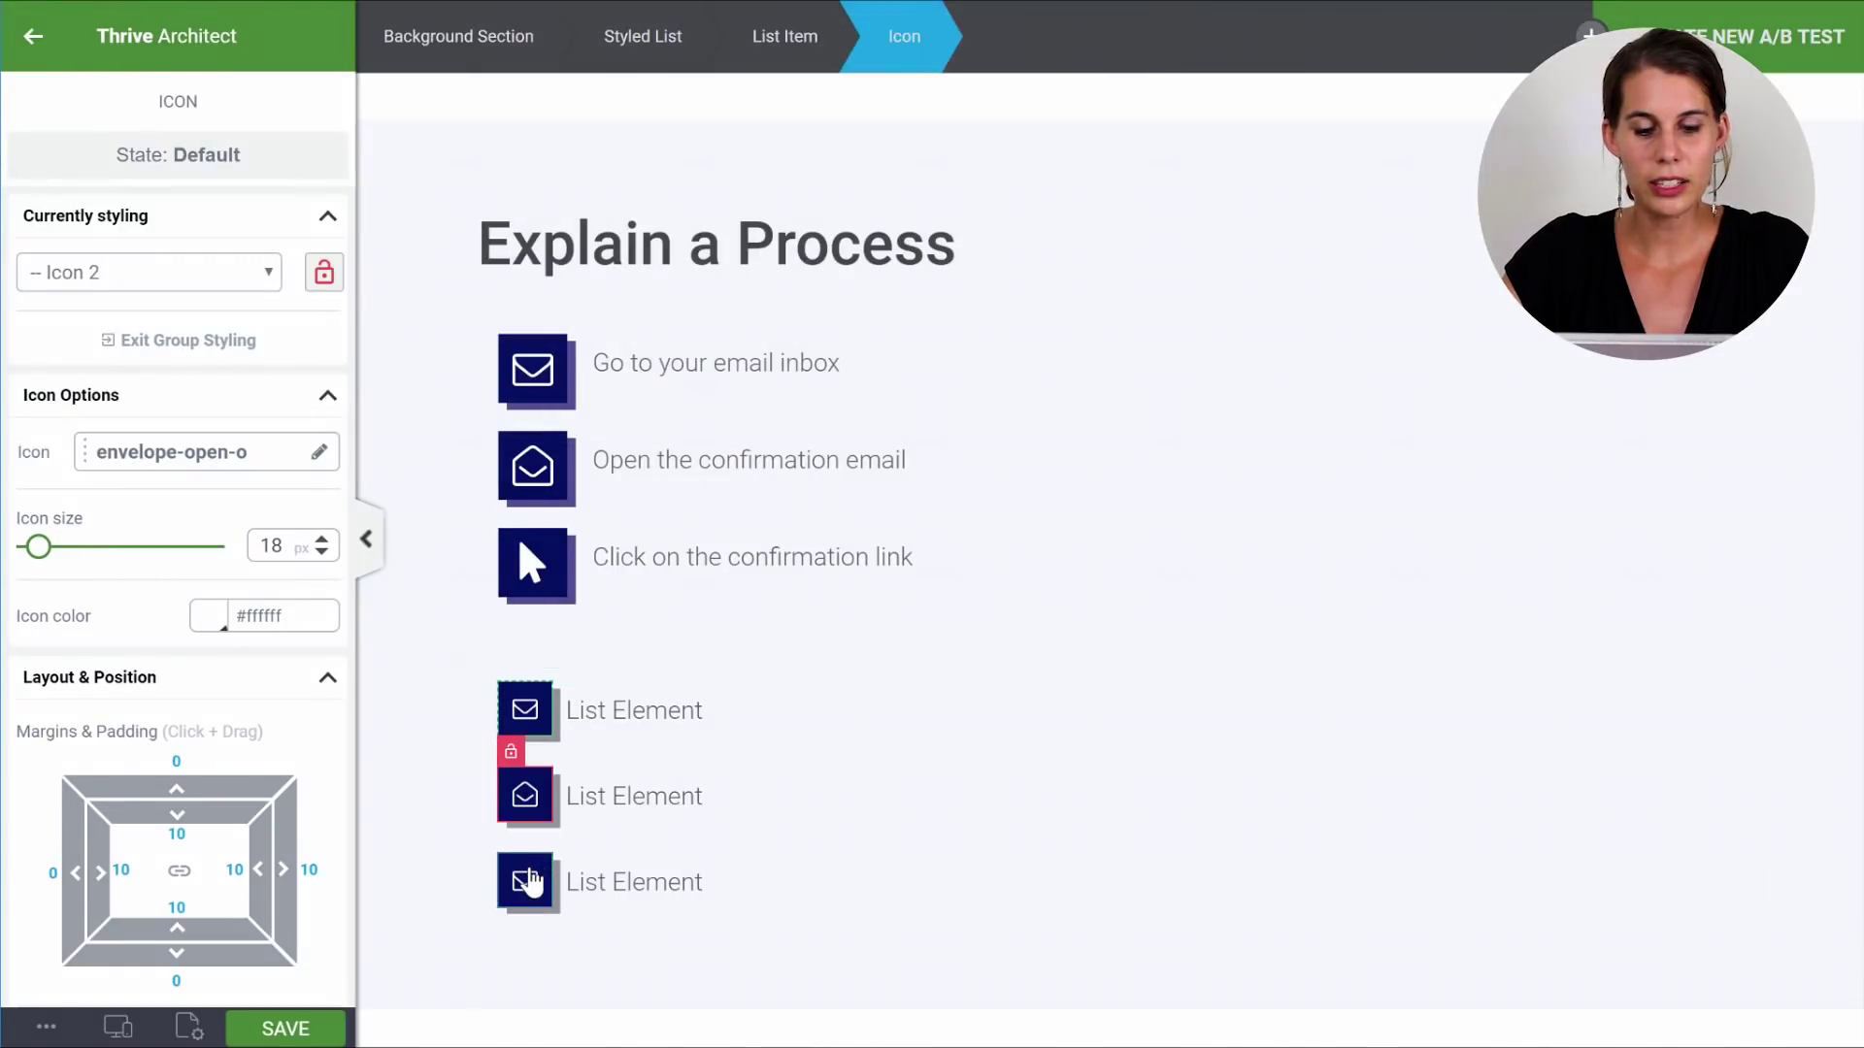
Unlock the third icon of the new list from group styling and change it to the mouse-pointer icon.
left_click(529, 881)
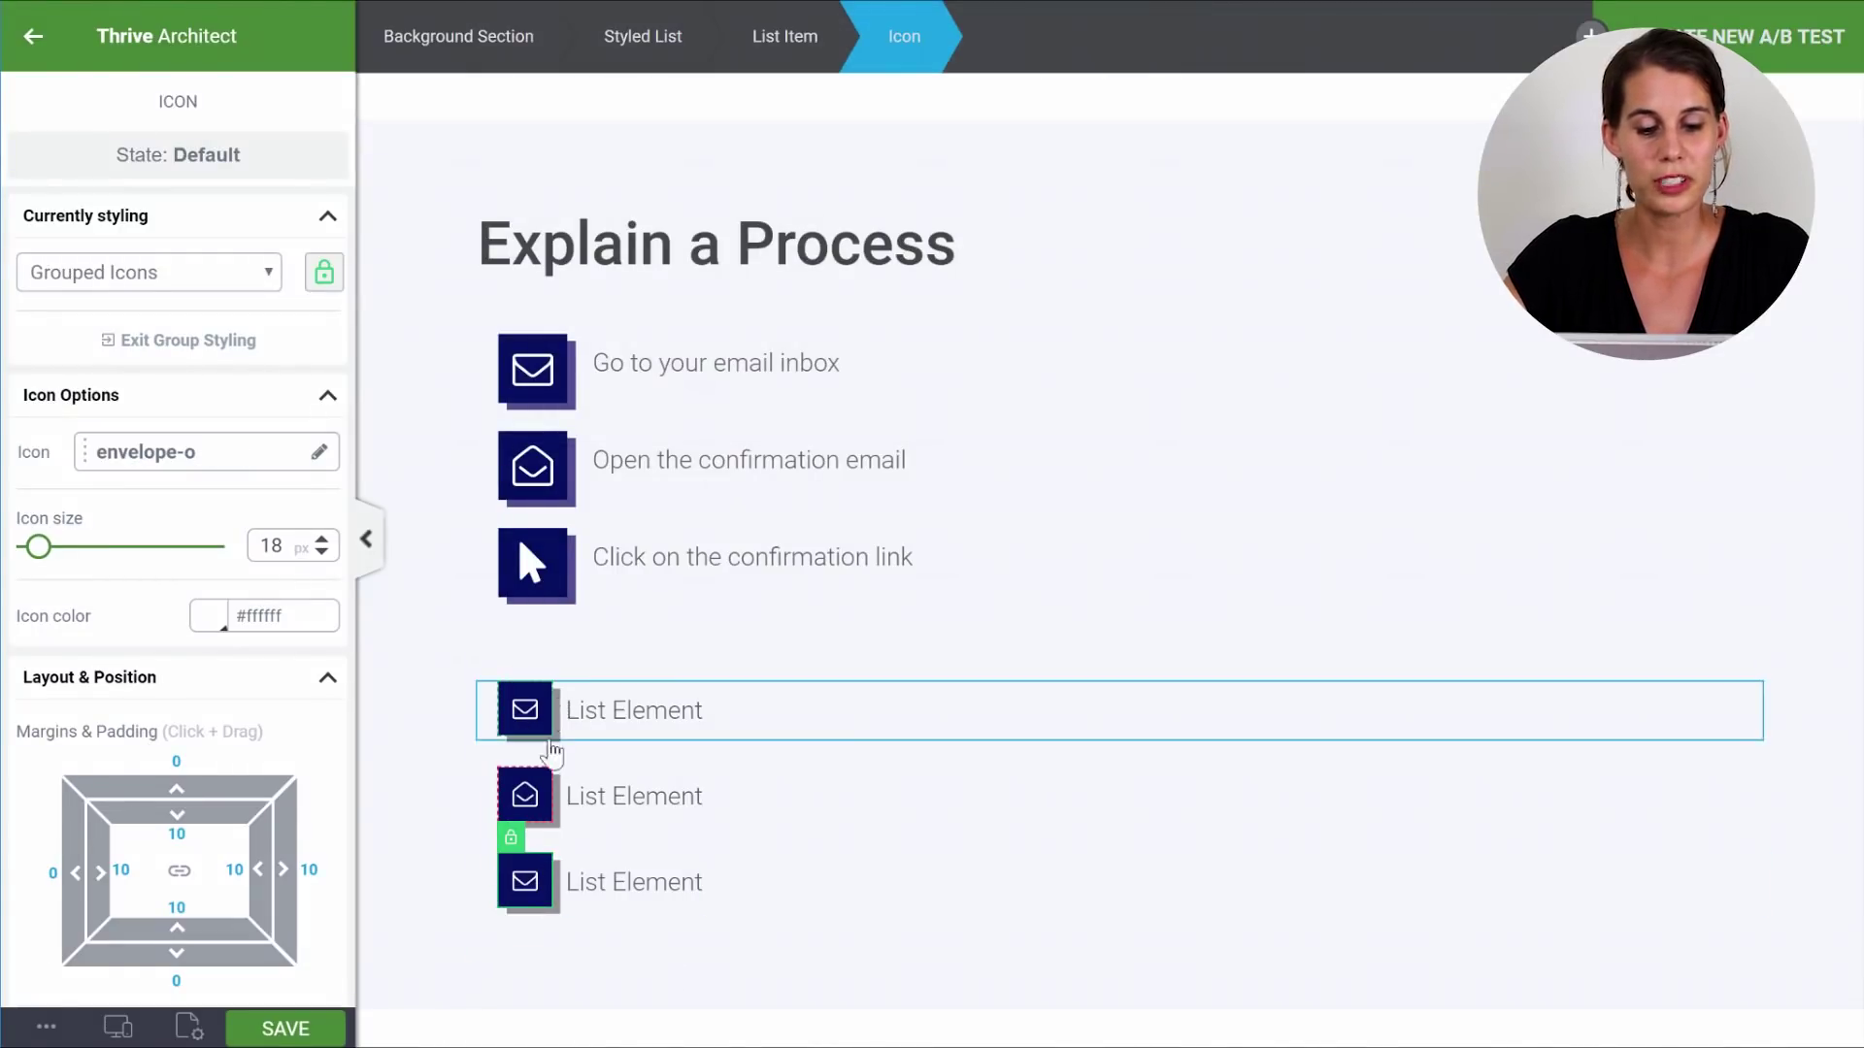
left_click(512, 840)
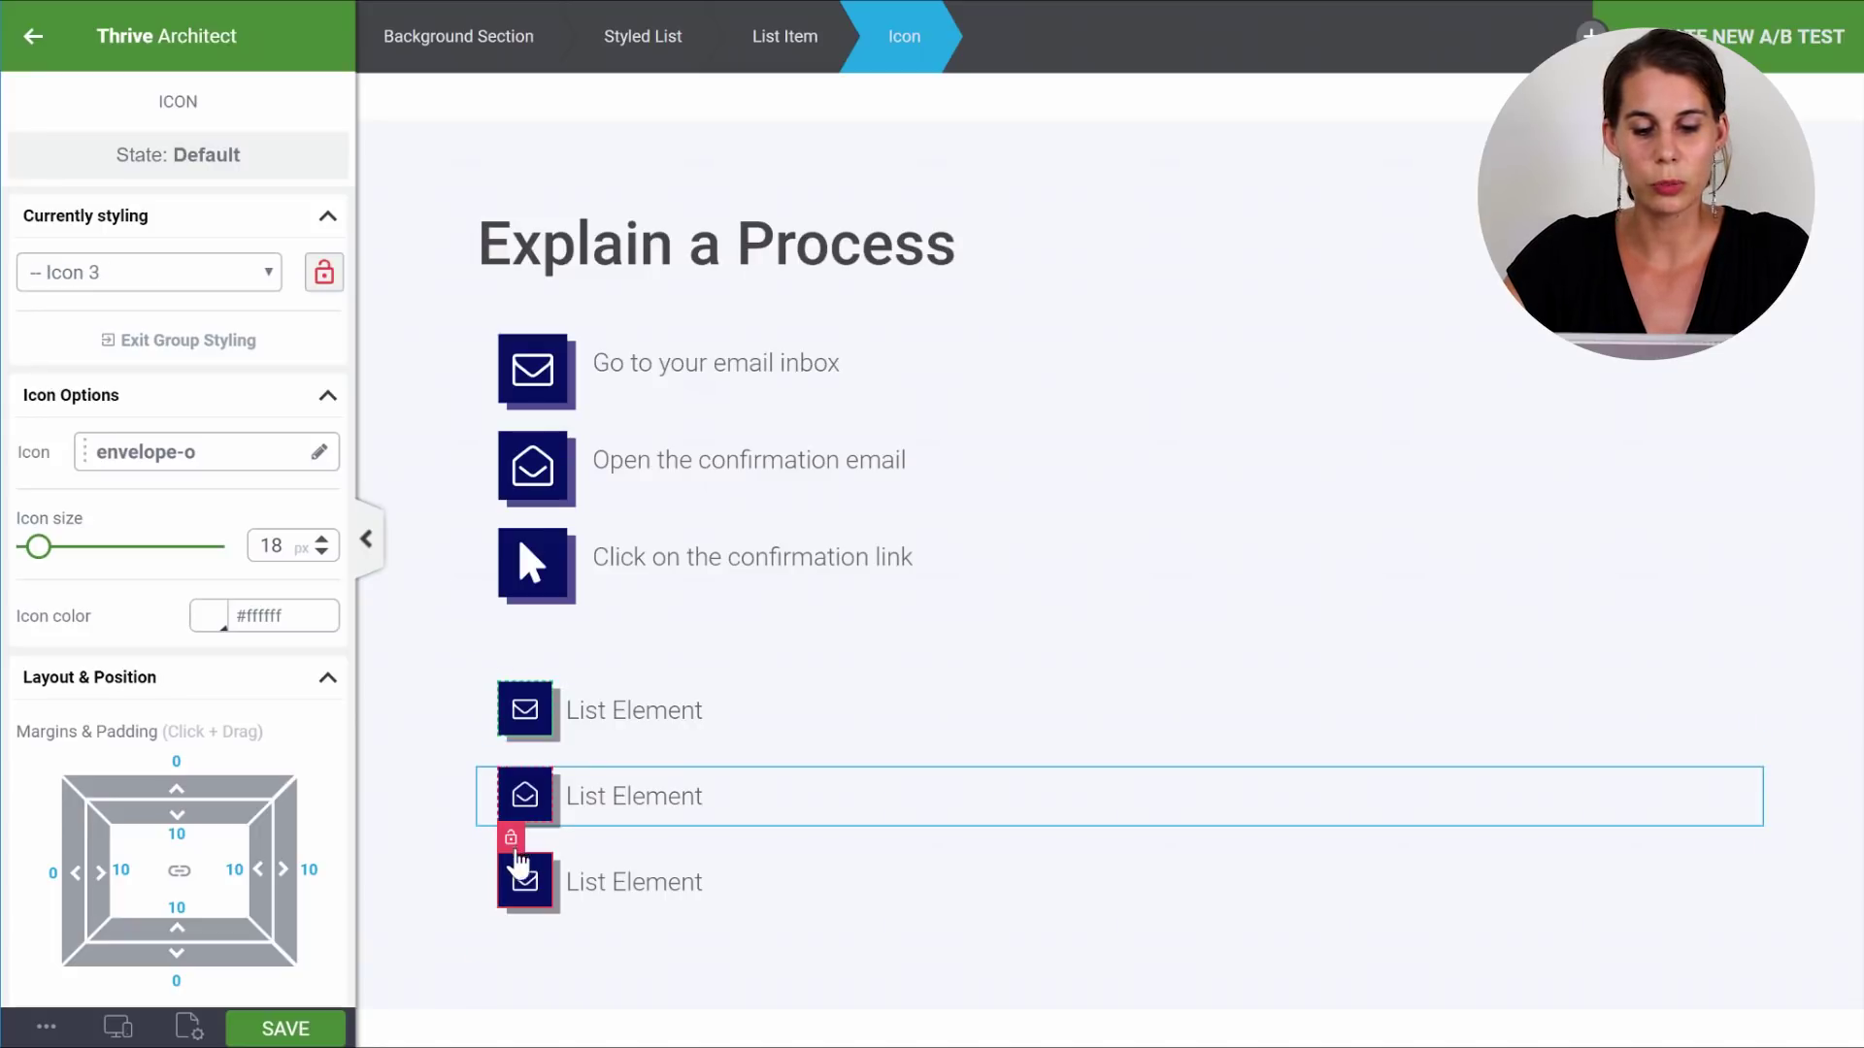
left_click(204, 454)
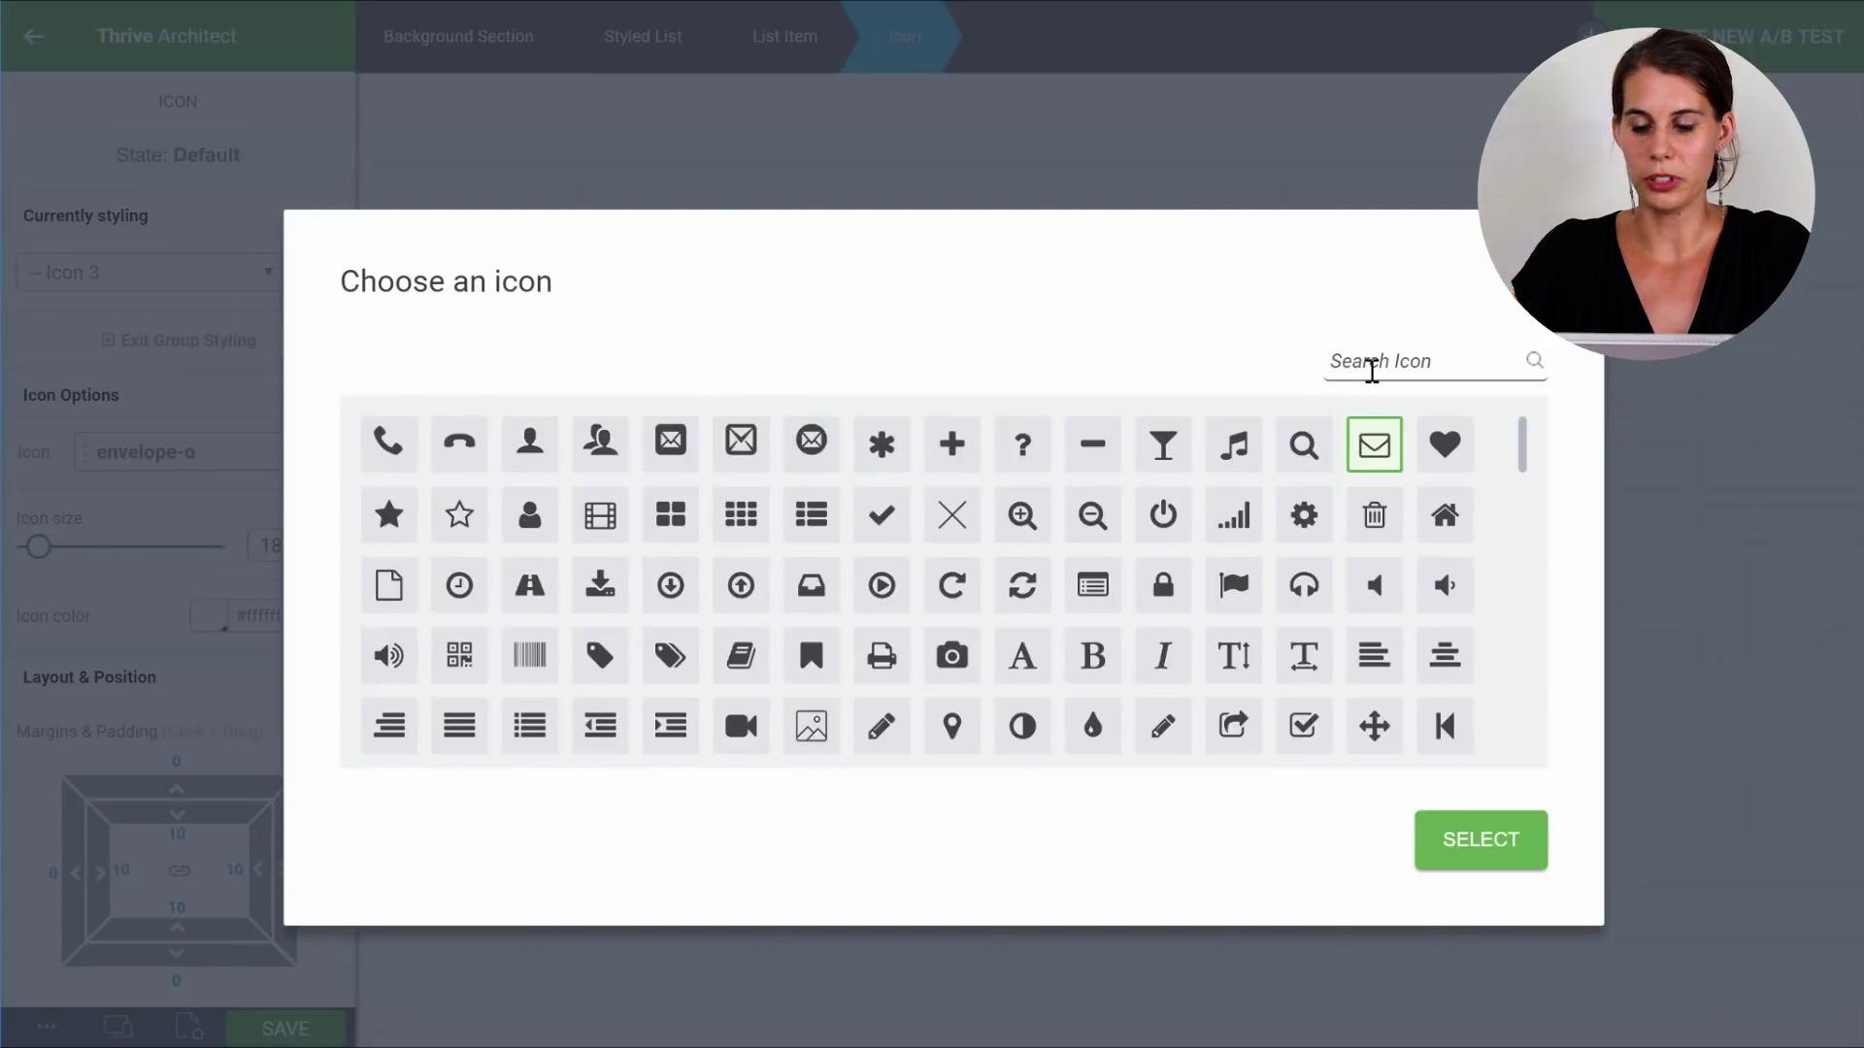
type("poi")
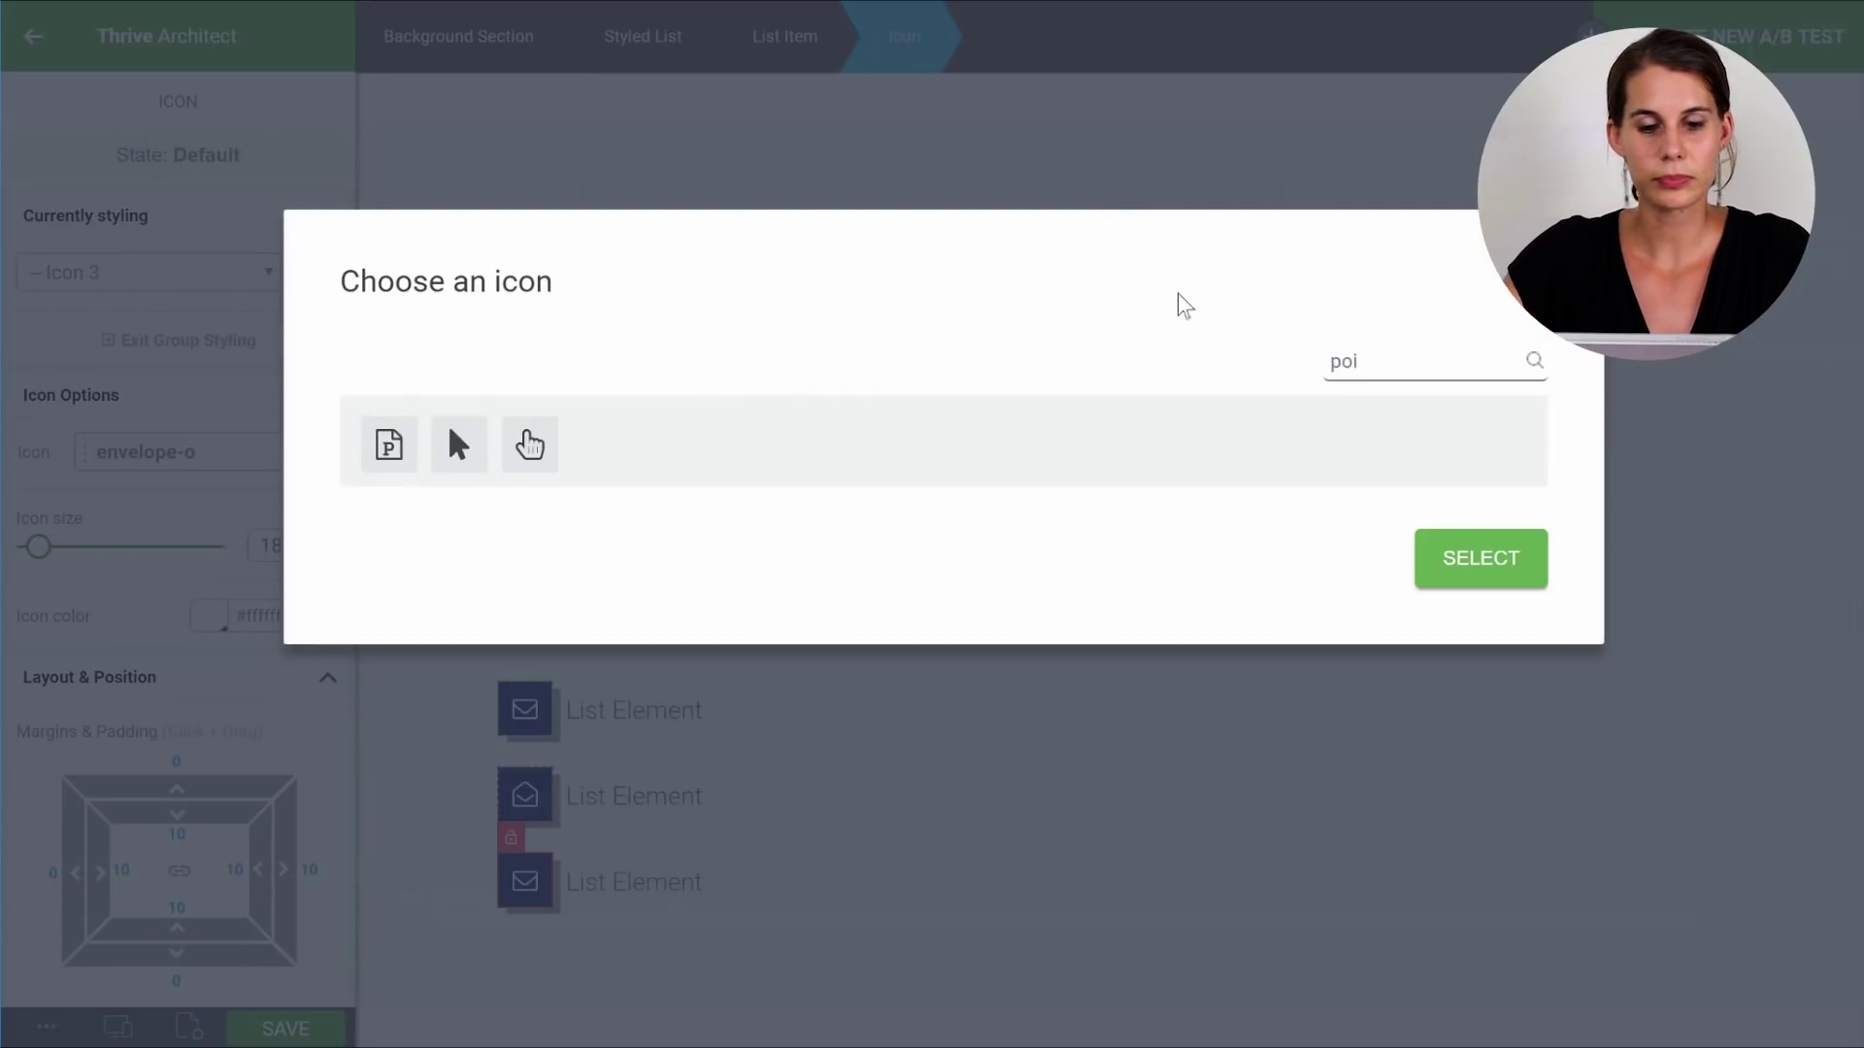
left_click(487, 462)
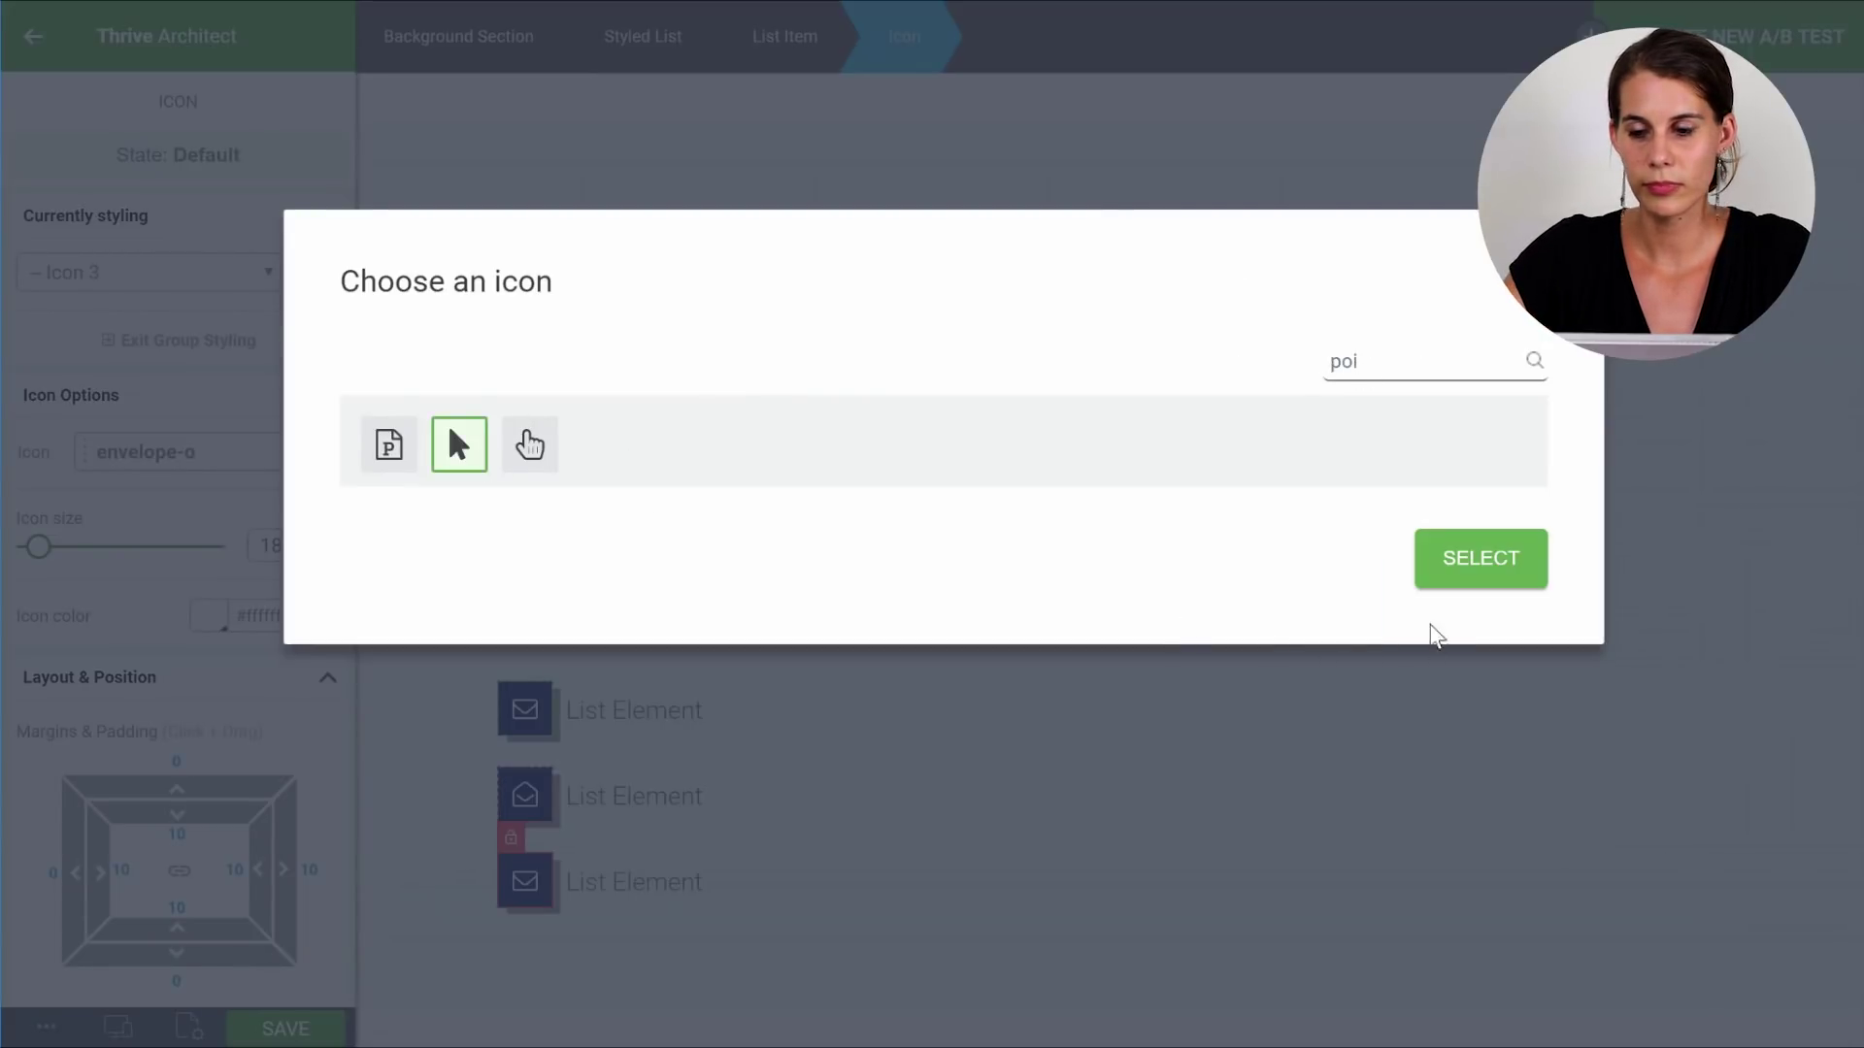
left_click(1464, 571)
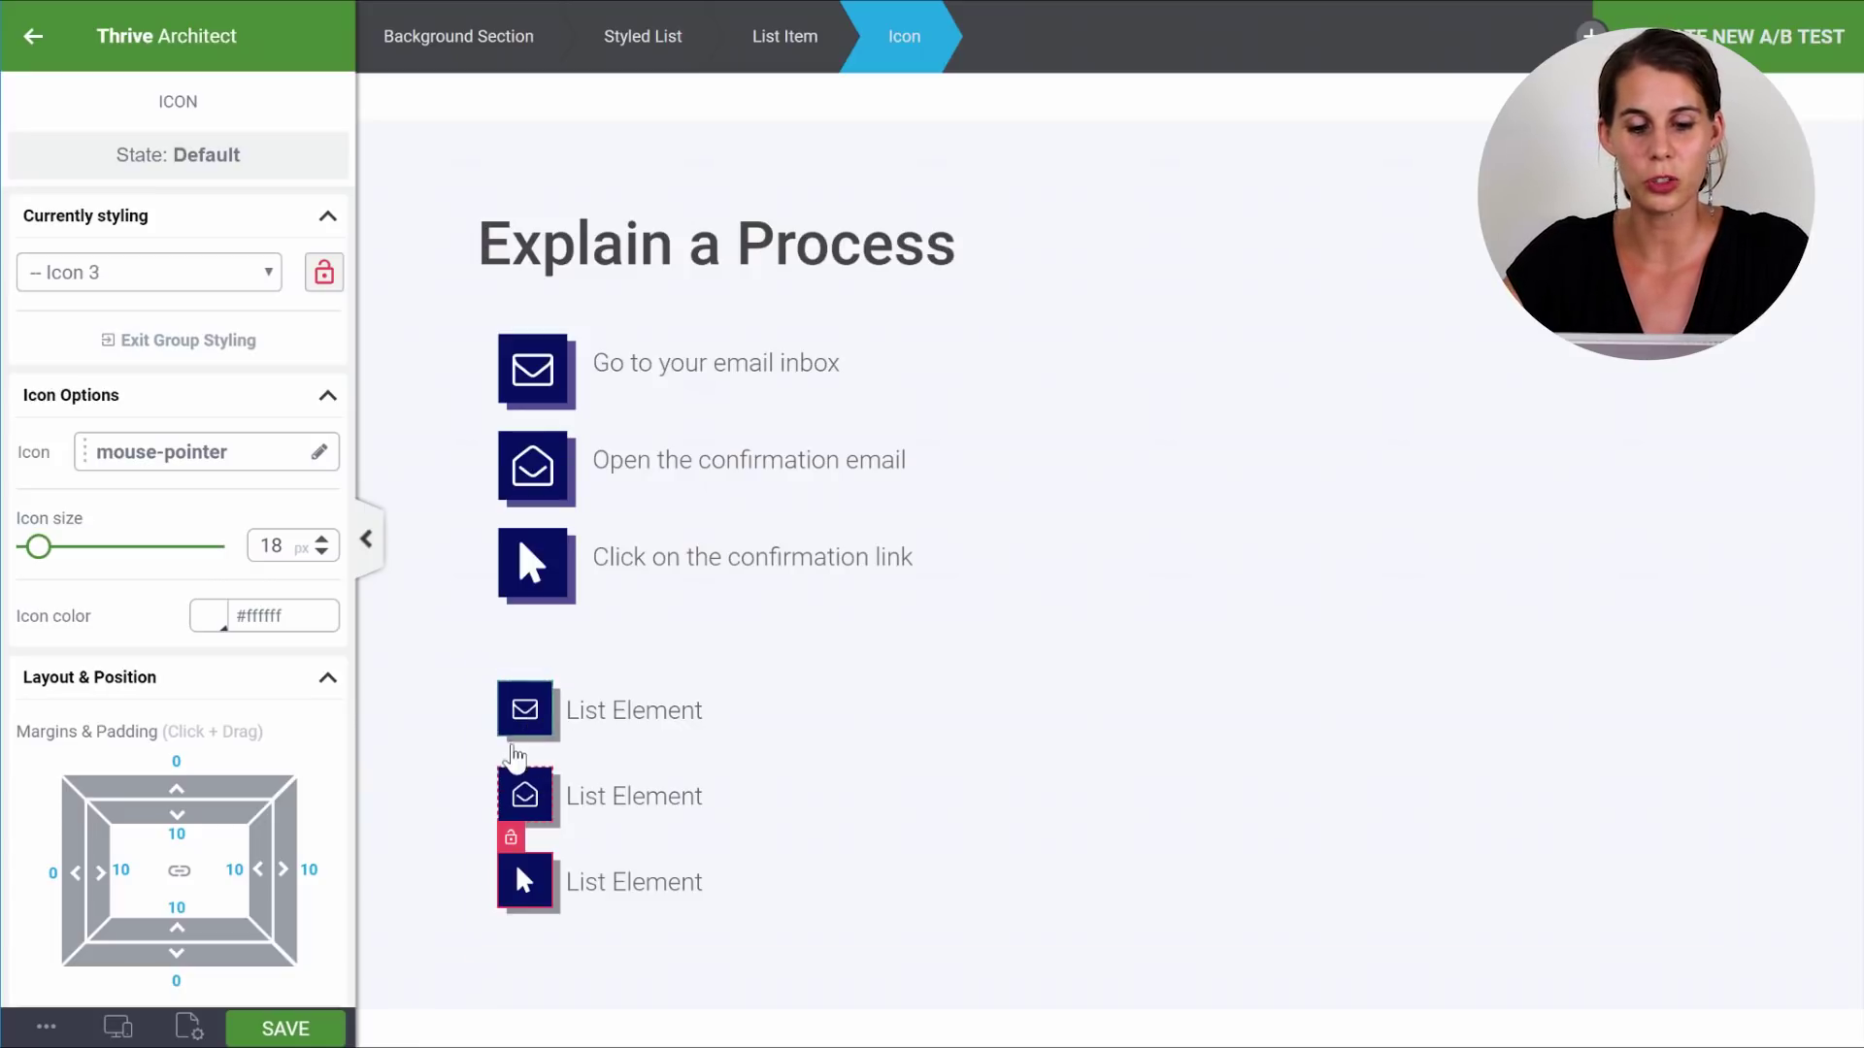
Re-enable group styling for the second and third icons of the new list.
left_click(791, 779)
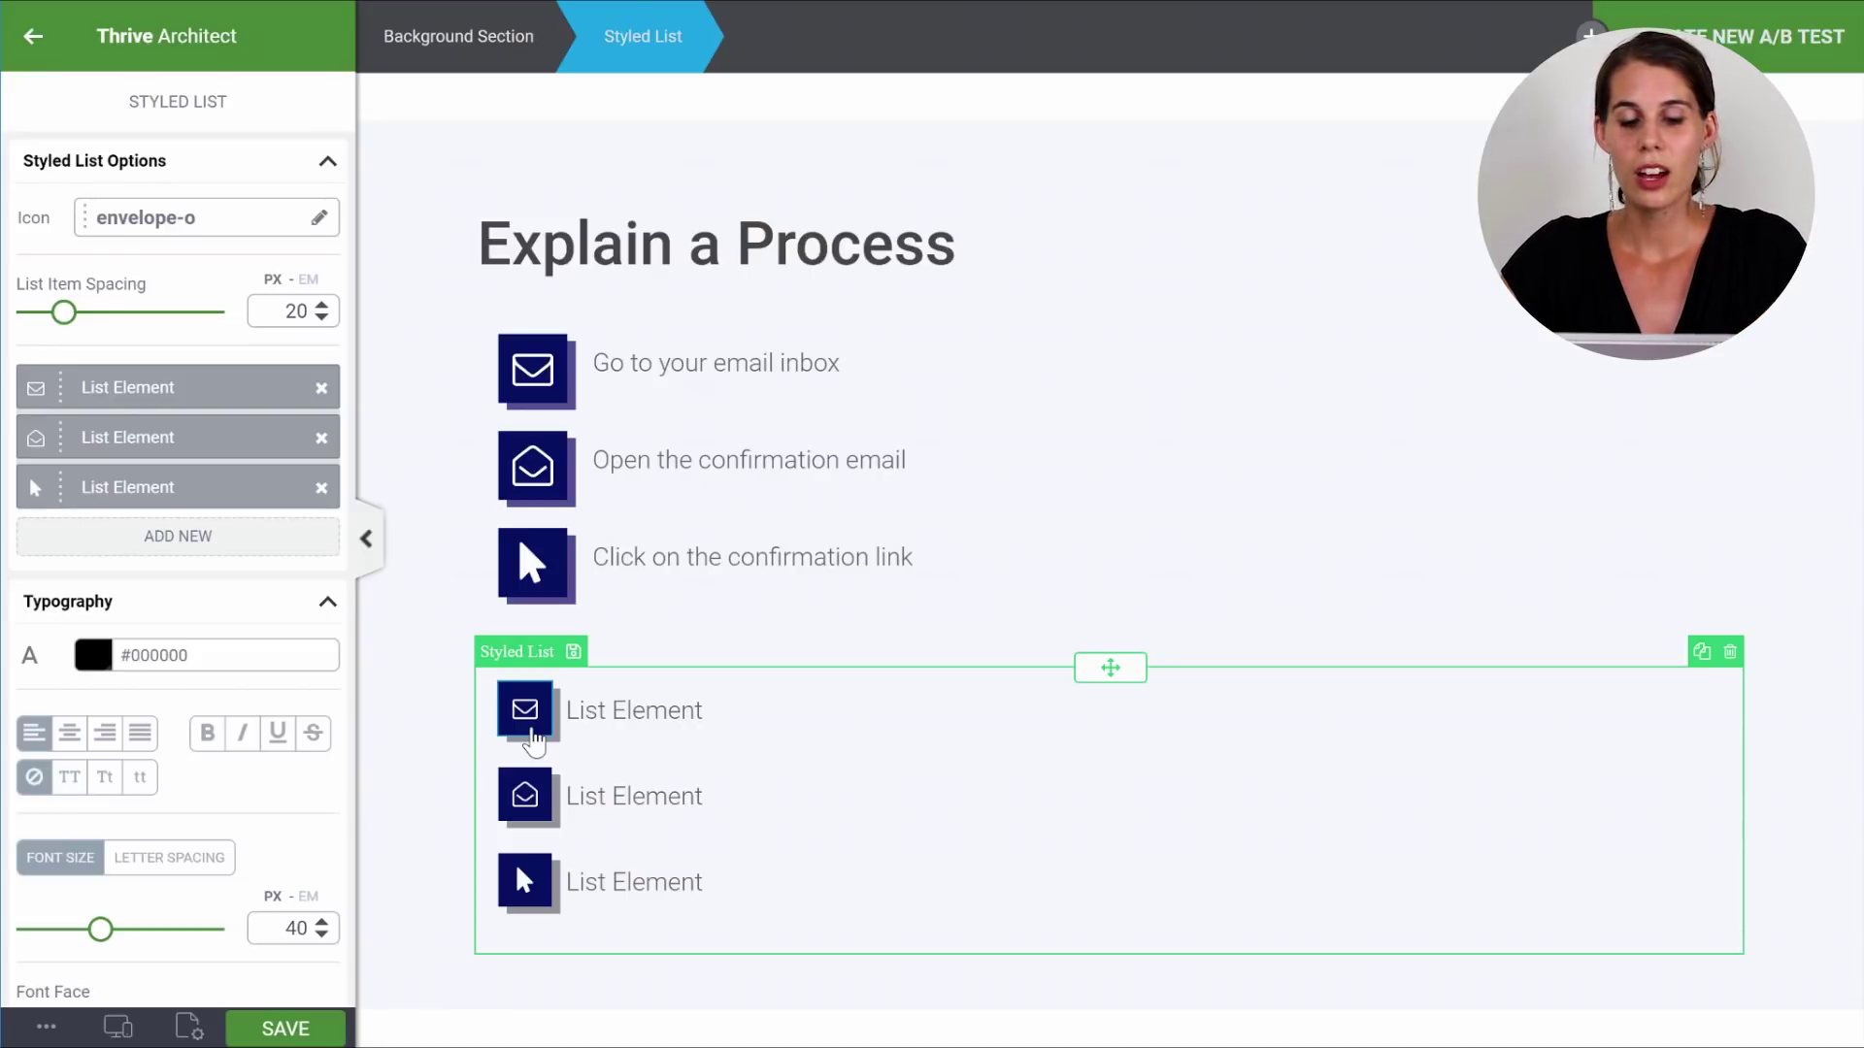
left_click(537, 803)
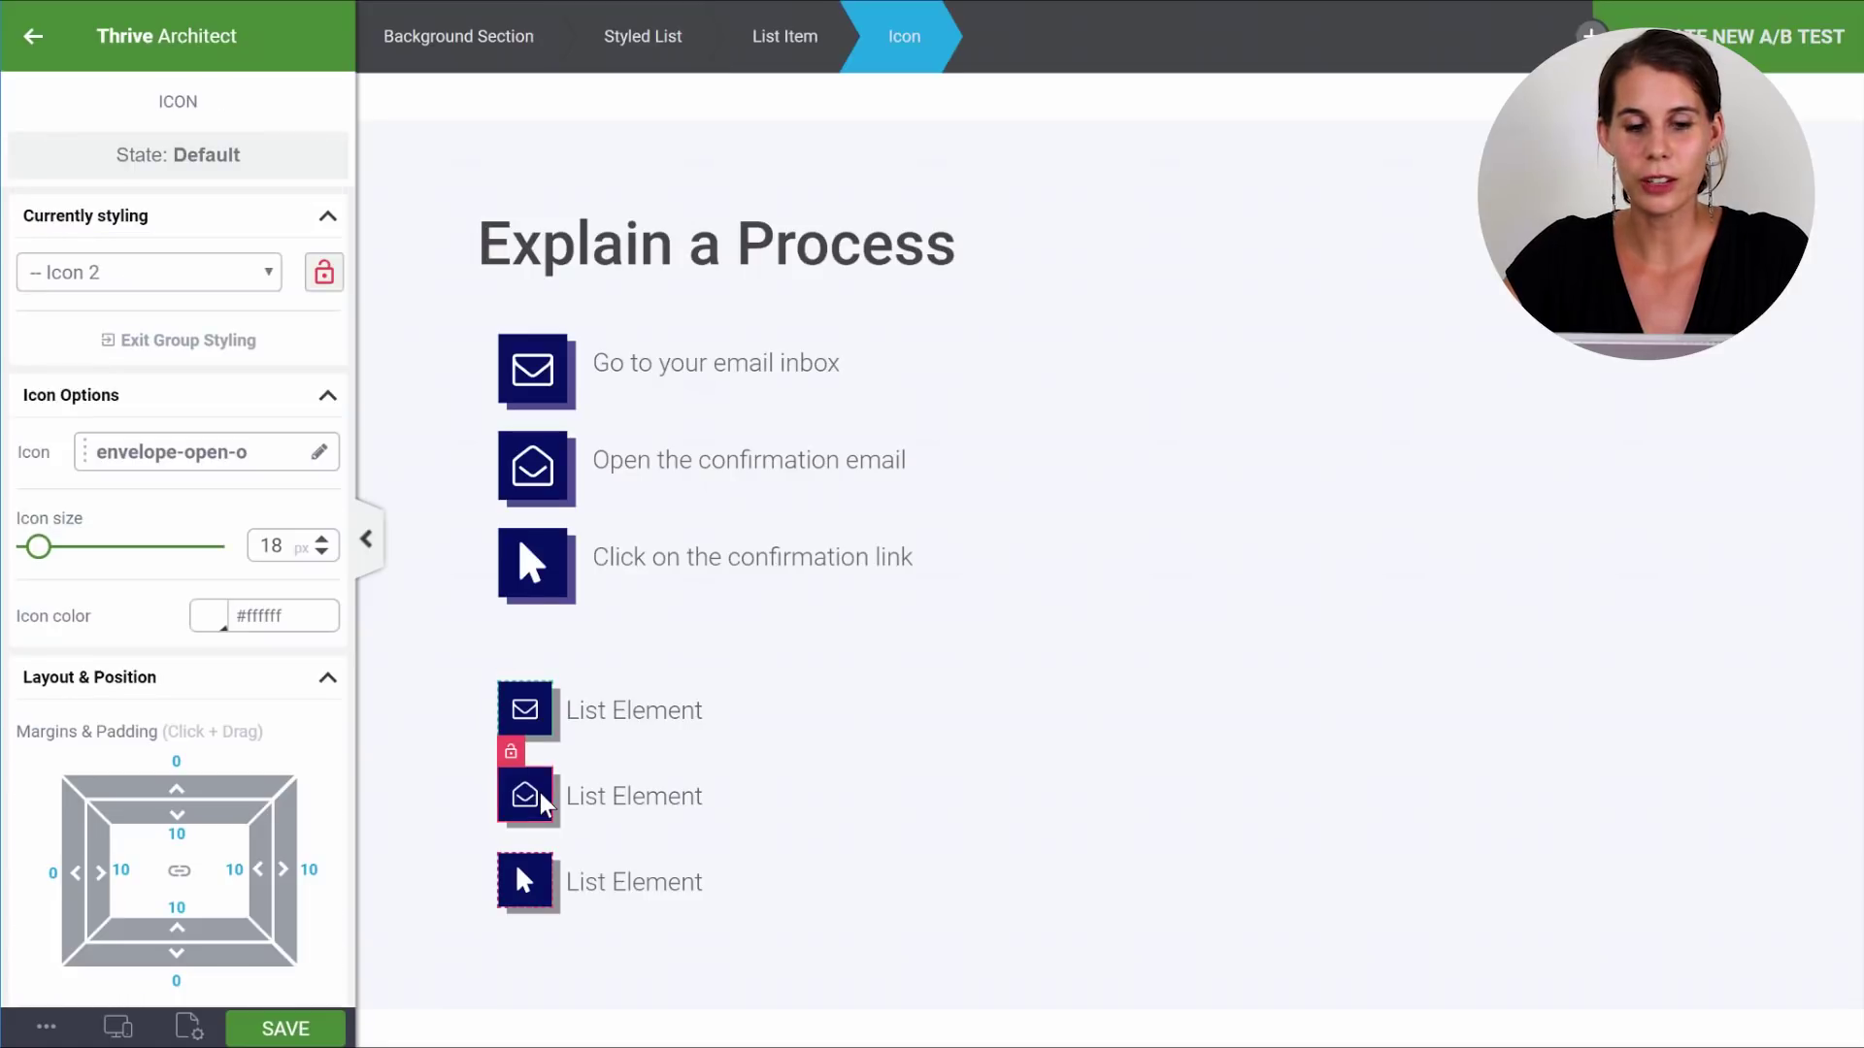
left_click(324, 273)
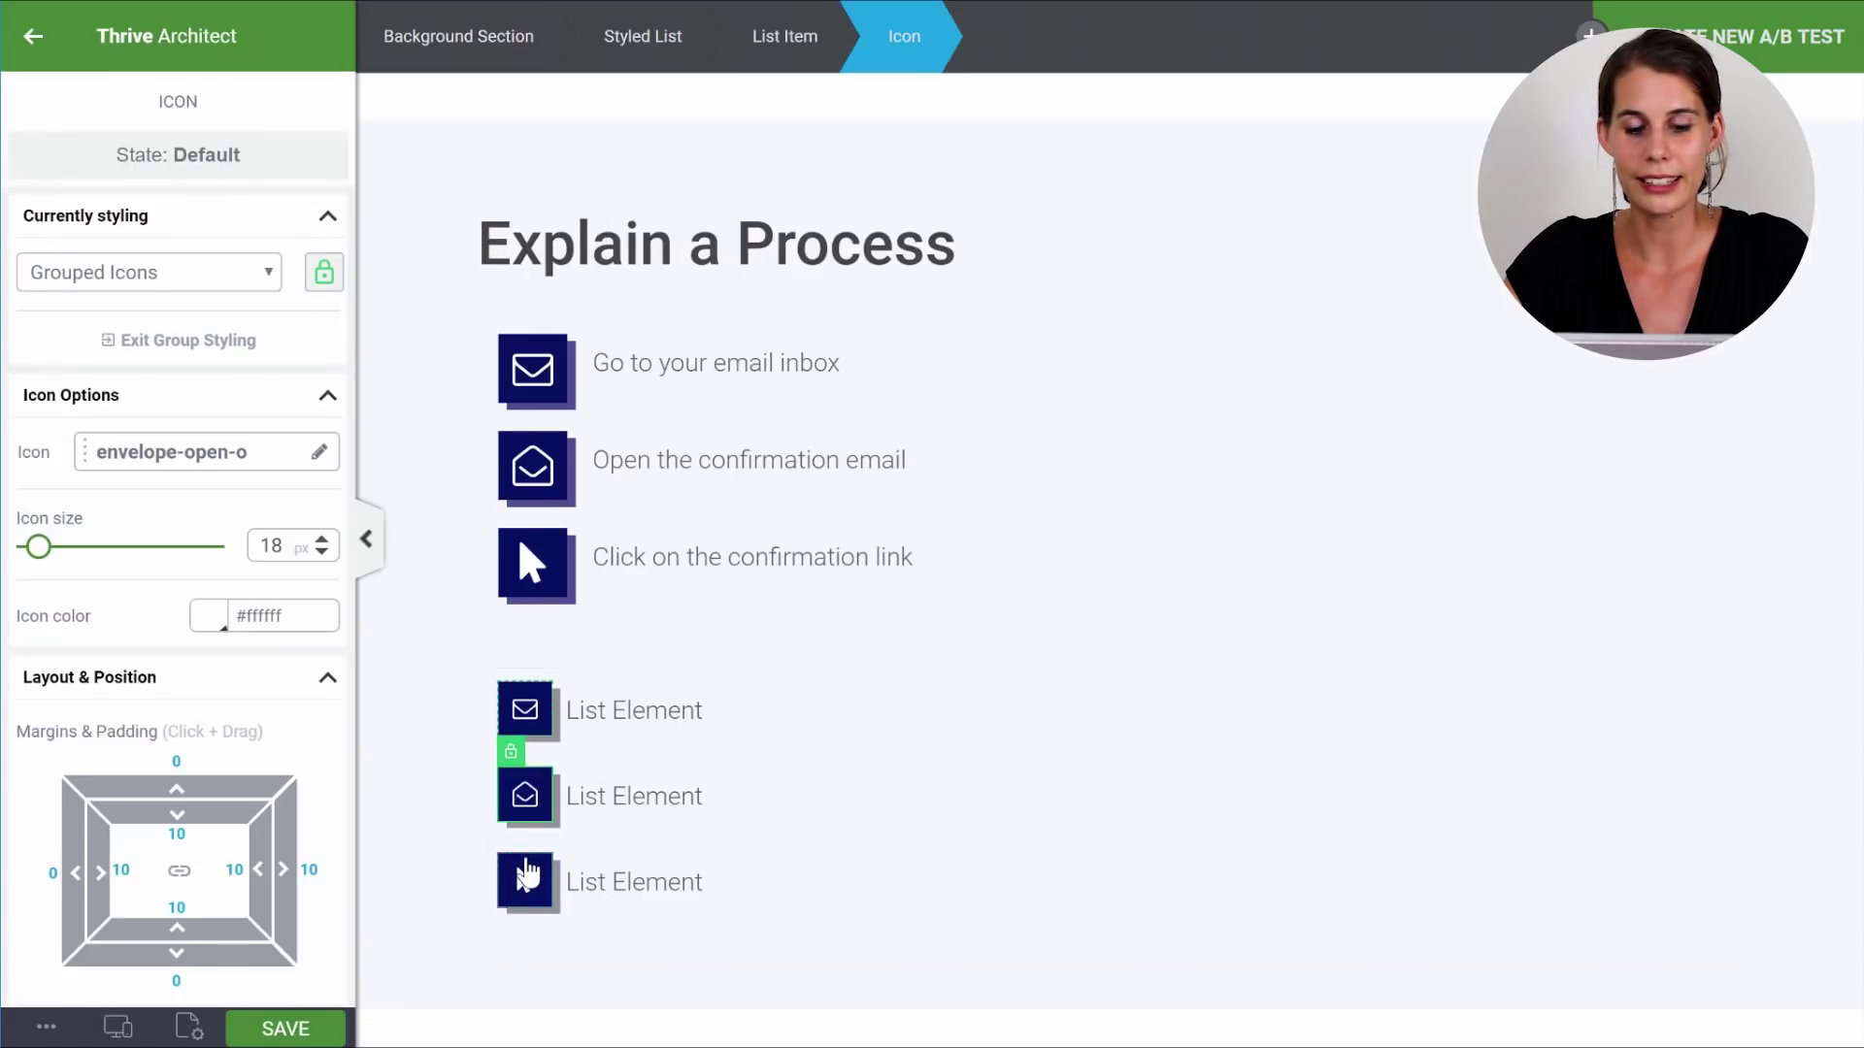
left_click(526, 874)
left_click(325, 273)
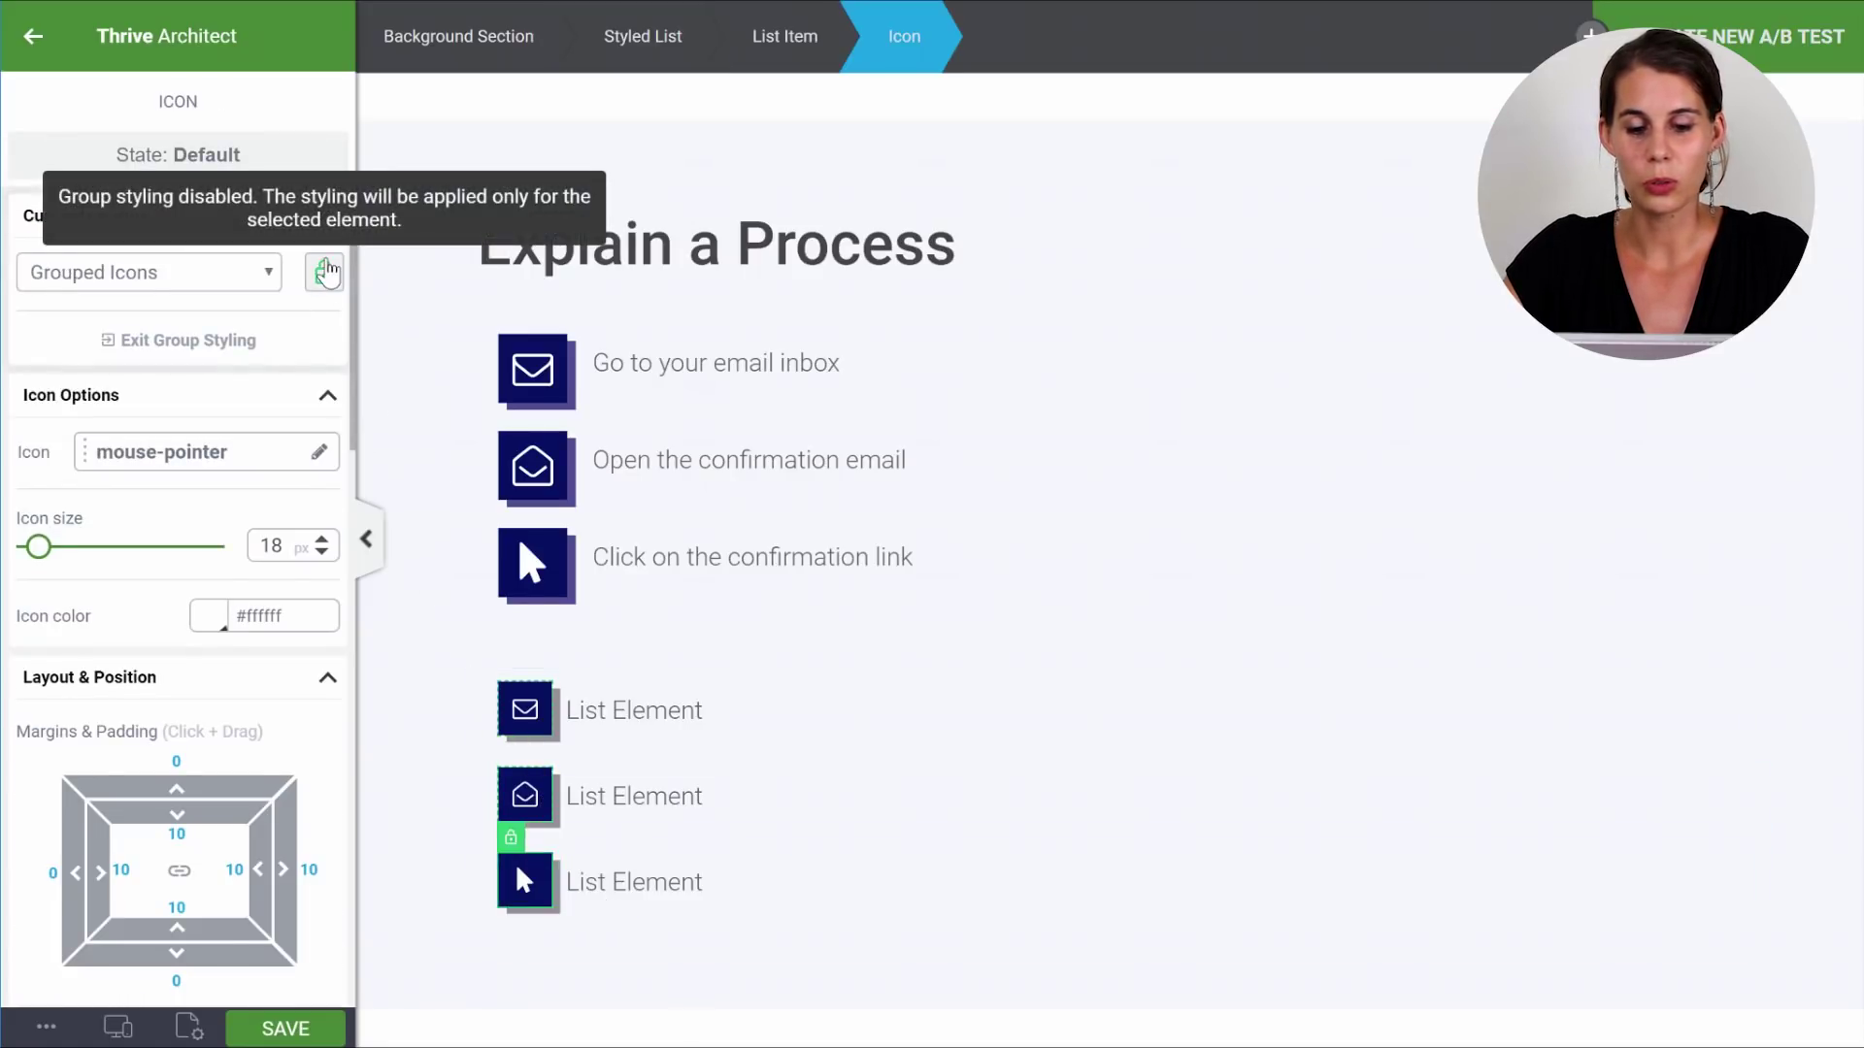
Set the corner radius of the new list's grouped icons to 100 px.
left_click(536, 705)
scroll(273, 588, "down", 8)
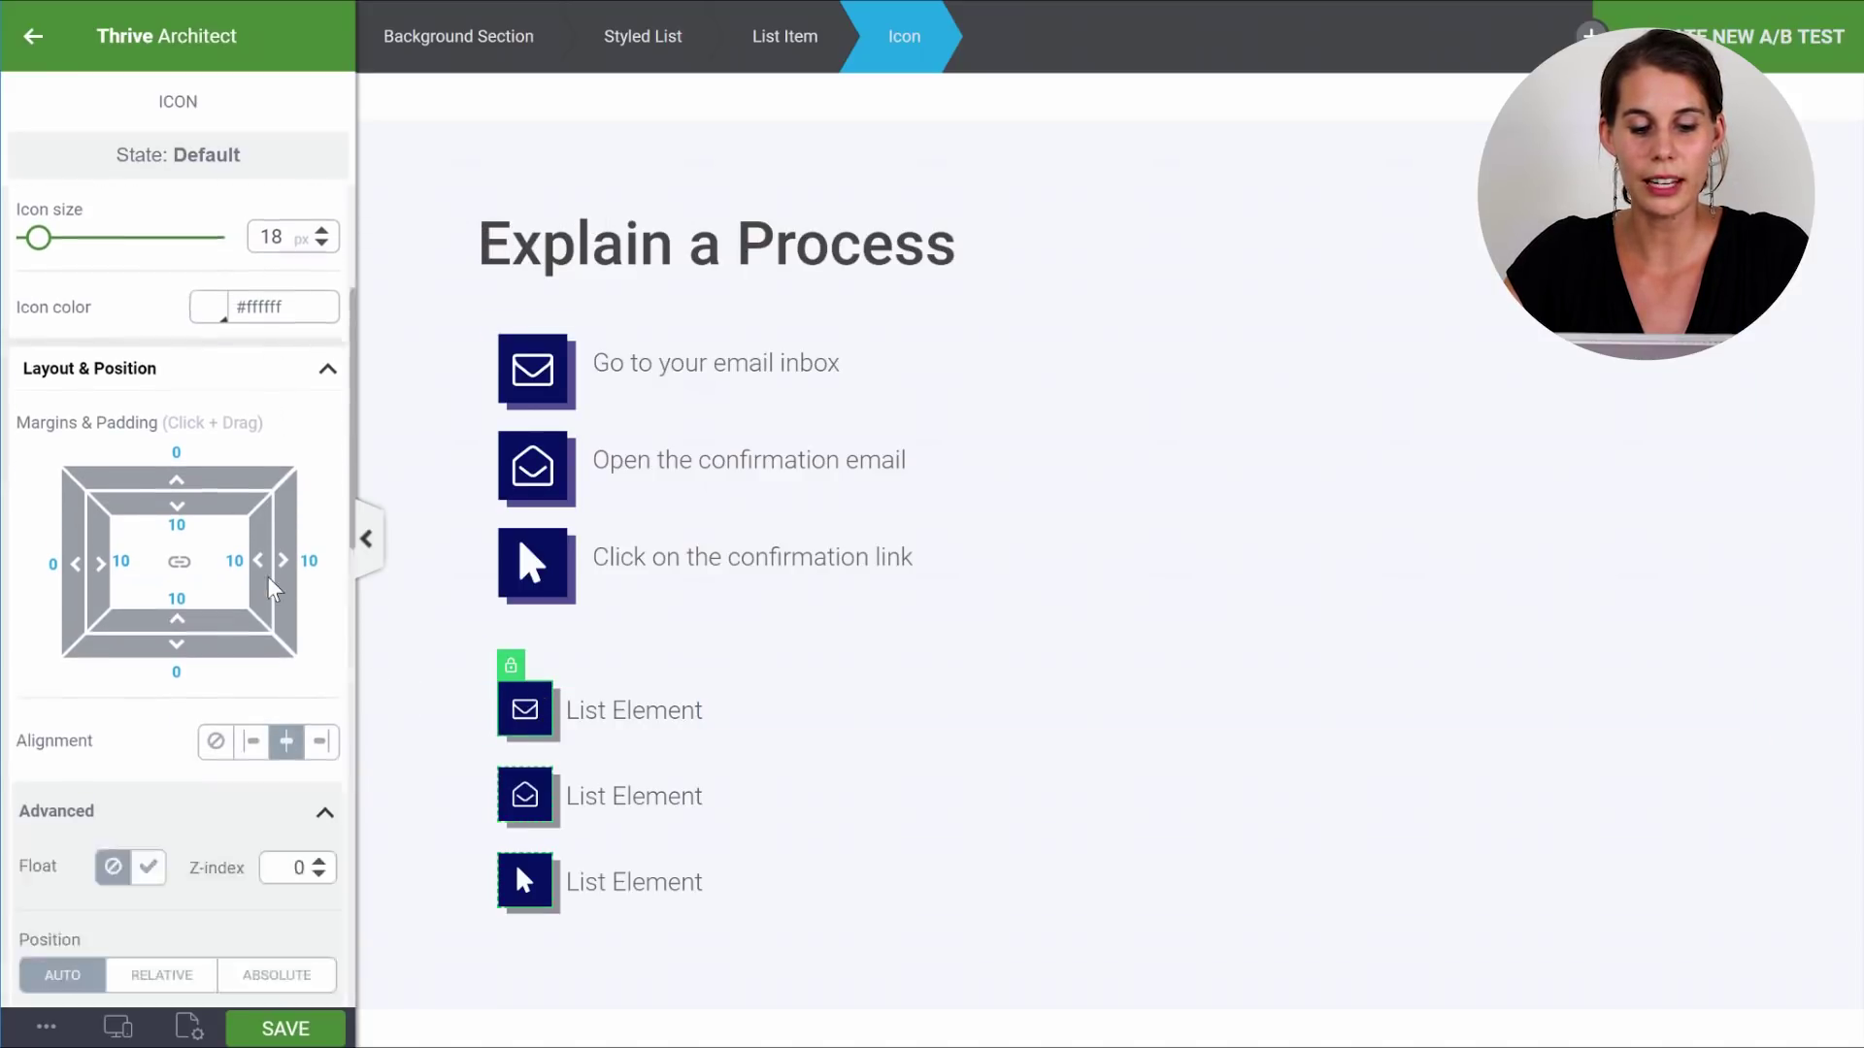
scroll(273, 589, "down", 5)
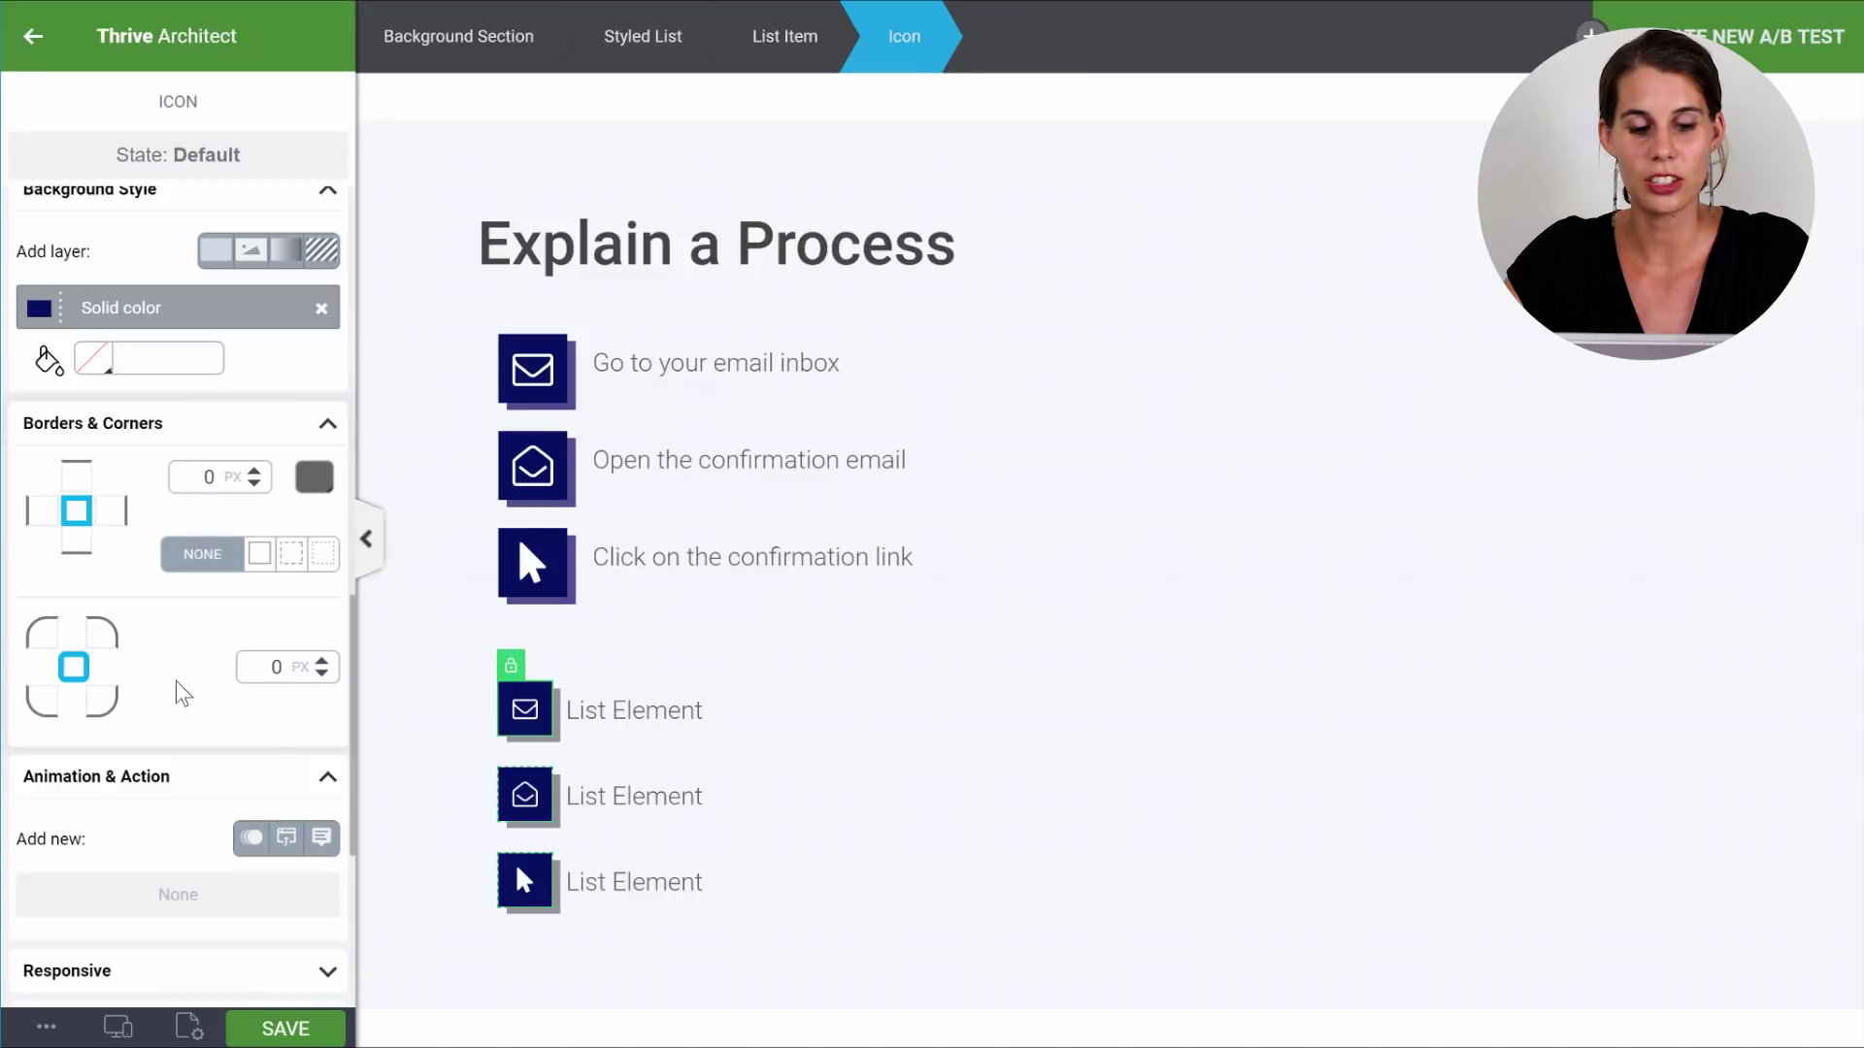
left_click(251, 666)
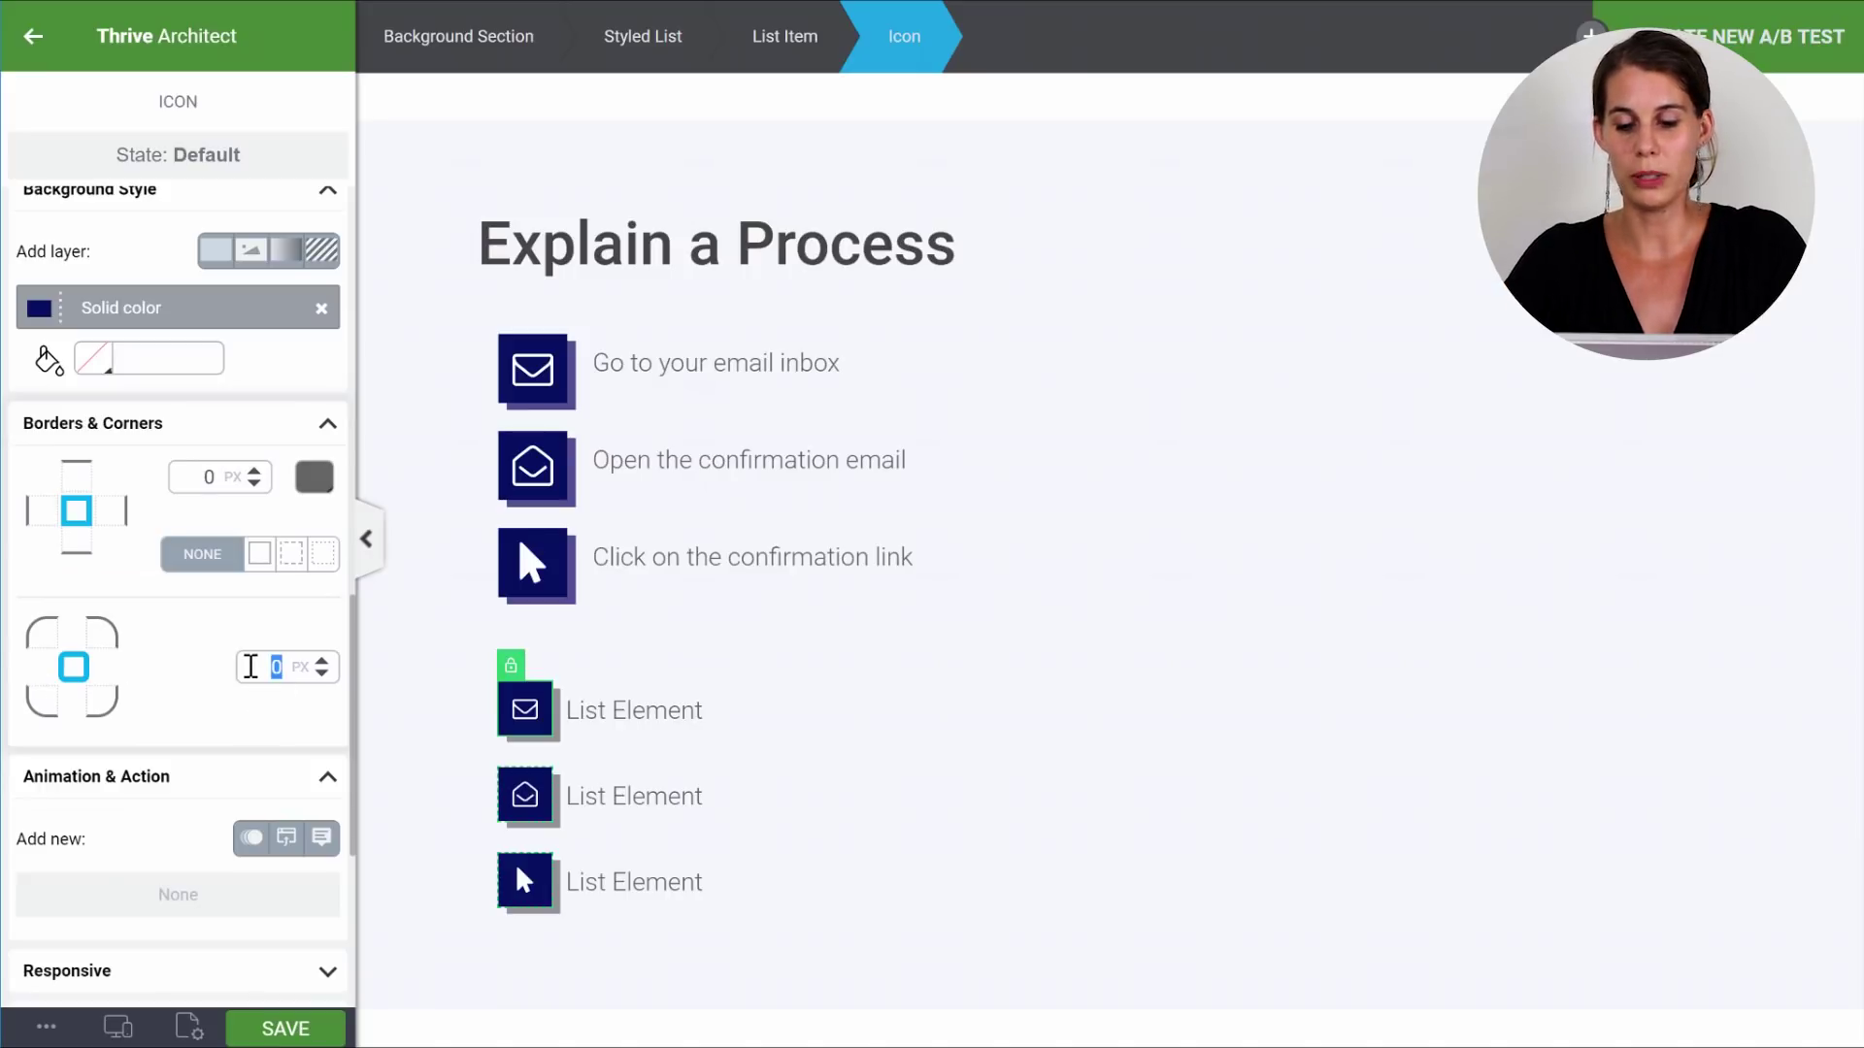
type("100")
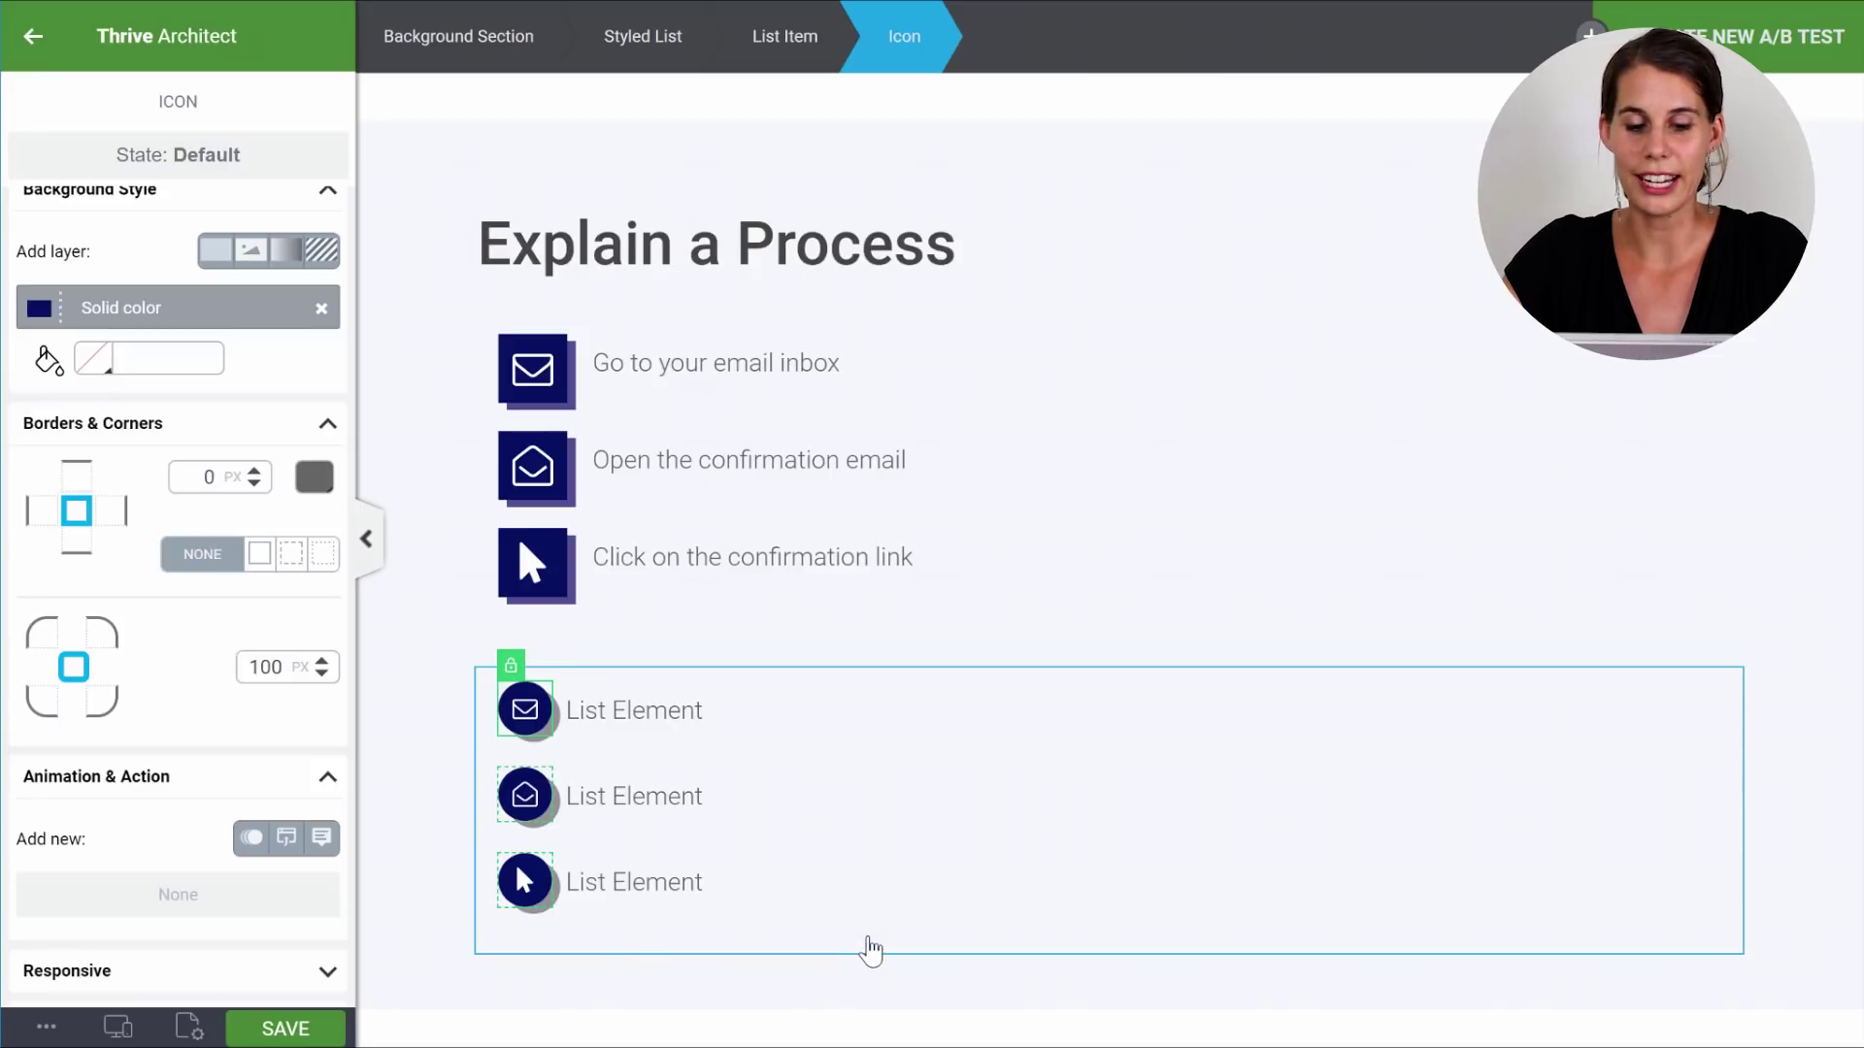
left_click(871, 950)
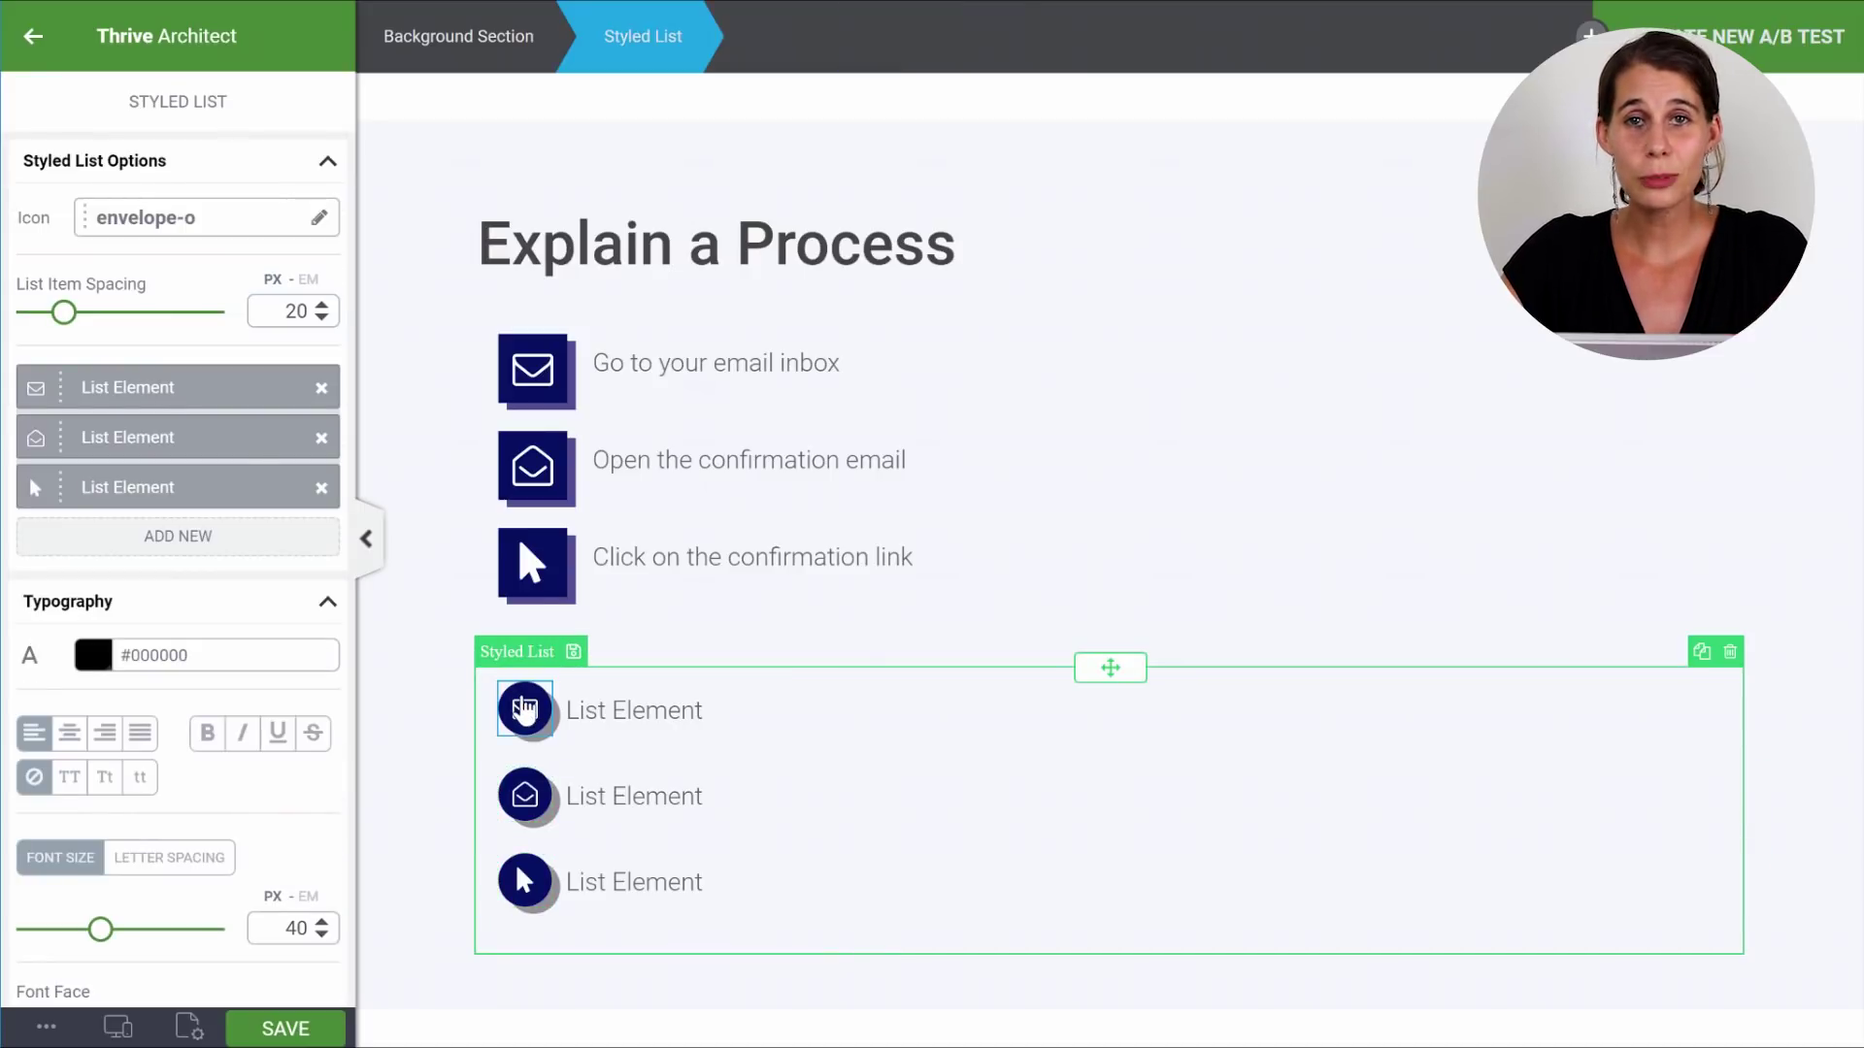
Select the first list item of the new styled list for group styling of all its list items.
left_click(680, 734)
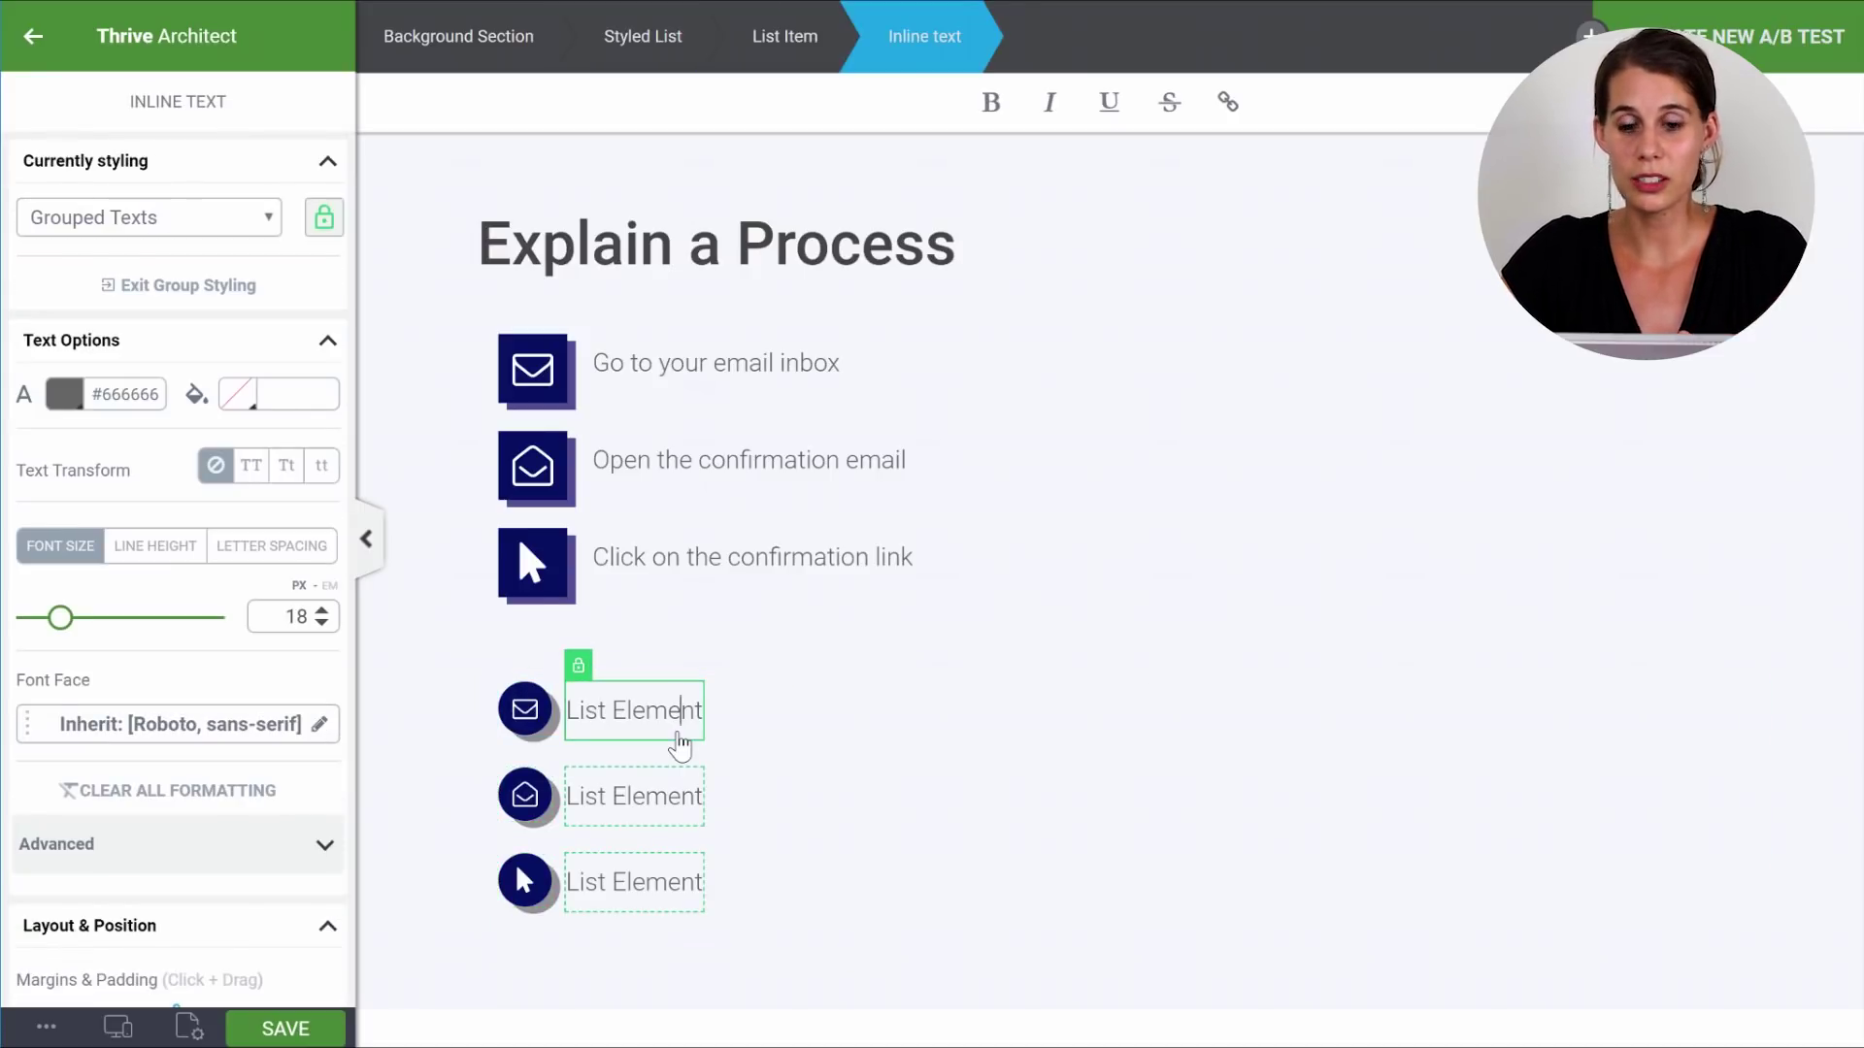
left_click(829, 66)
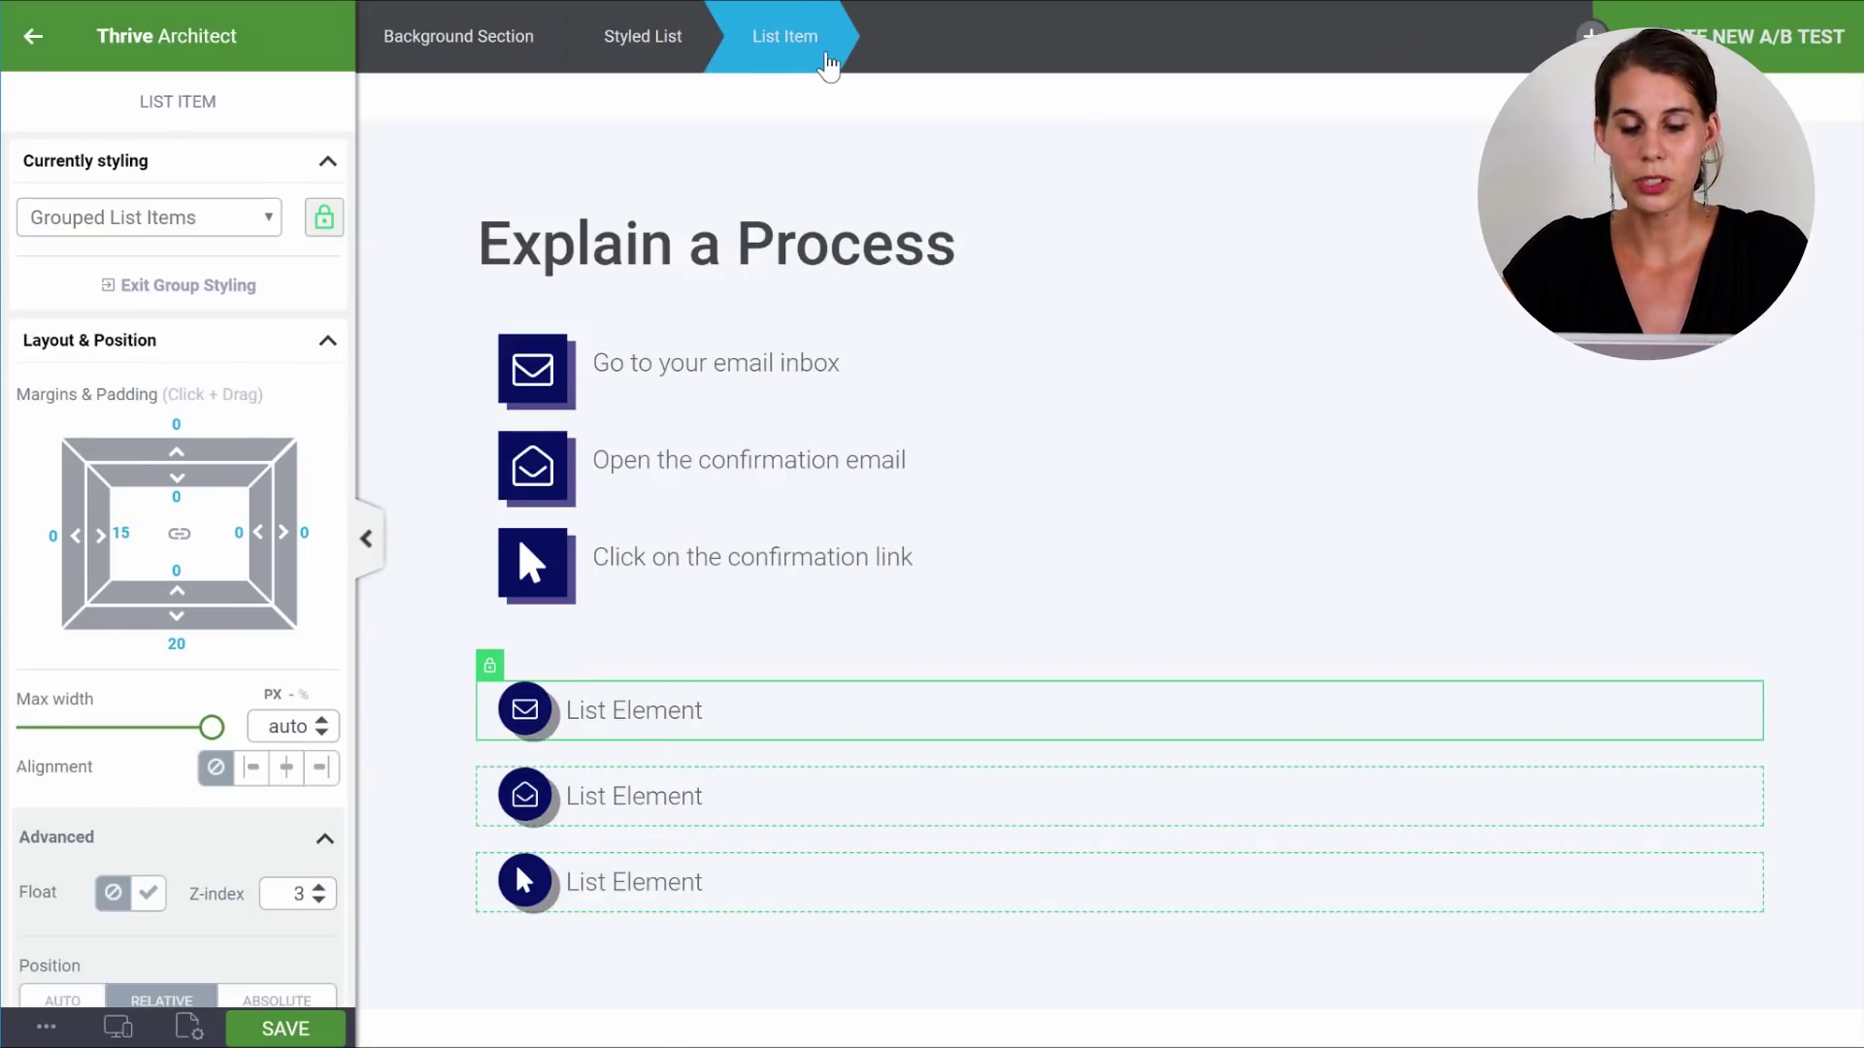